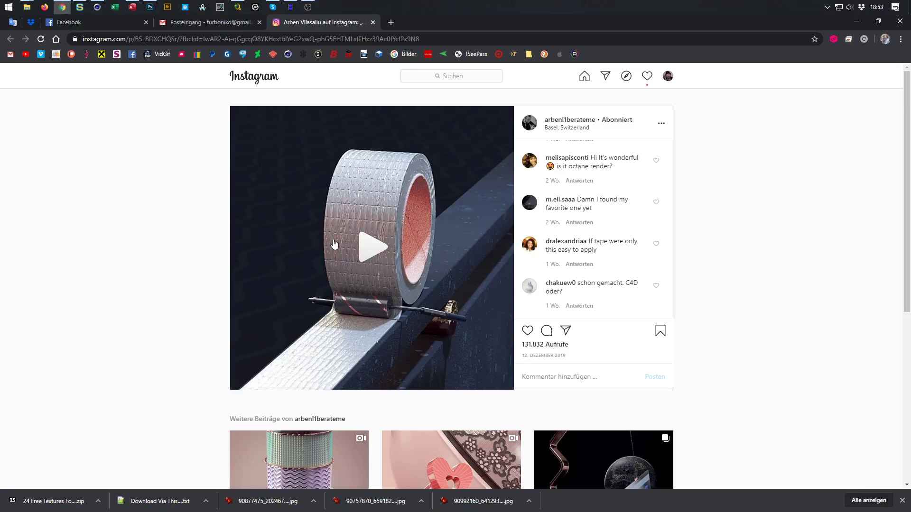
- Play the tape-roll reference video on Instagram, pause it, and switch to Cinema 4D
left_click(441, 278)
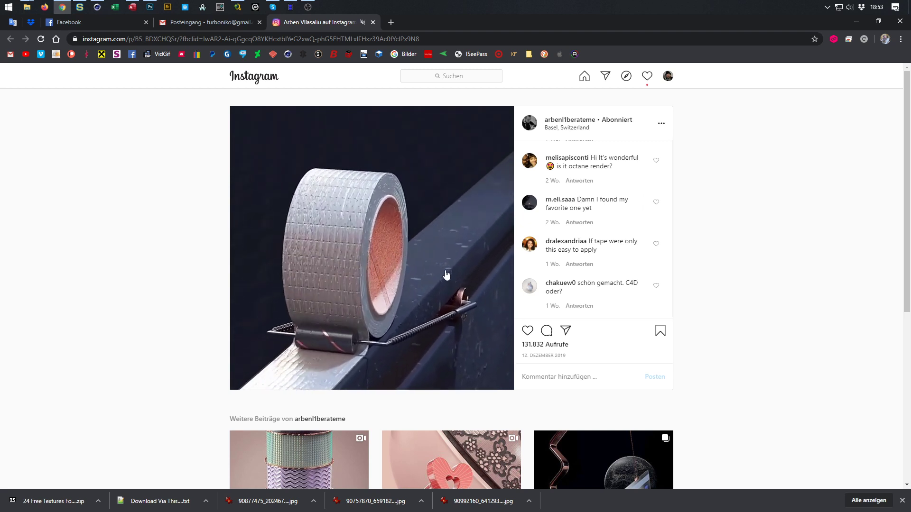
left_click(479, 226)
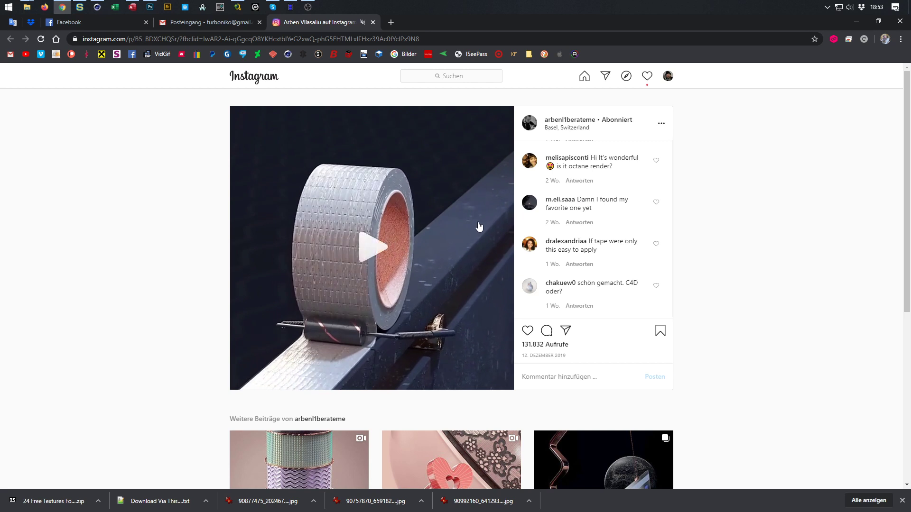
left_click(97, 6)
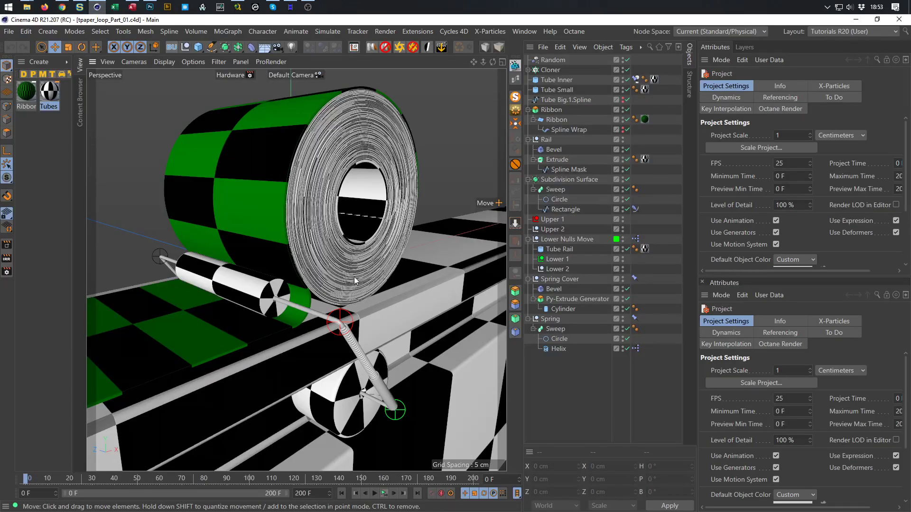
- Try moving the Lower Nulls Move null along X to about 31 cm during playback, and undo the move
left_click(375, 493)
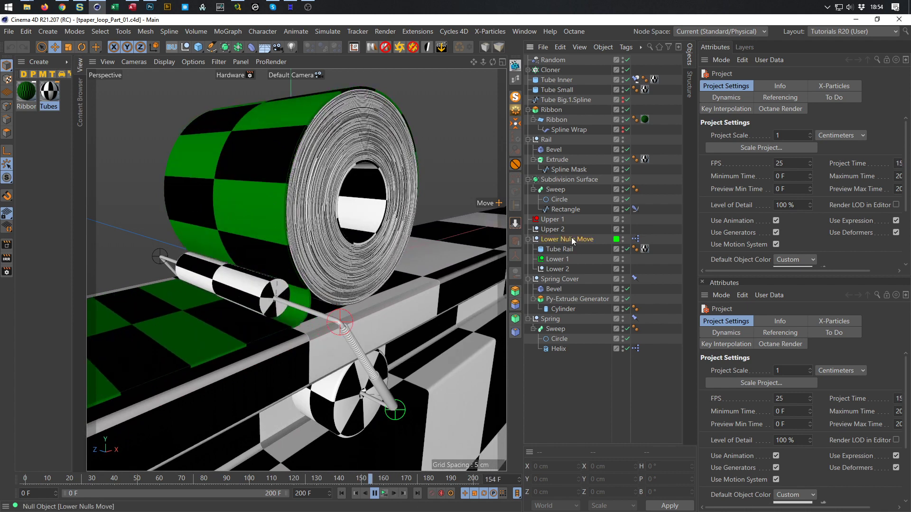
left_click(571, 238)
left_click_drag(326, 347, 485, 319)
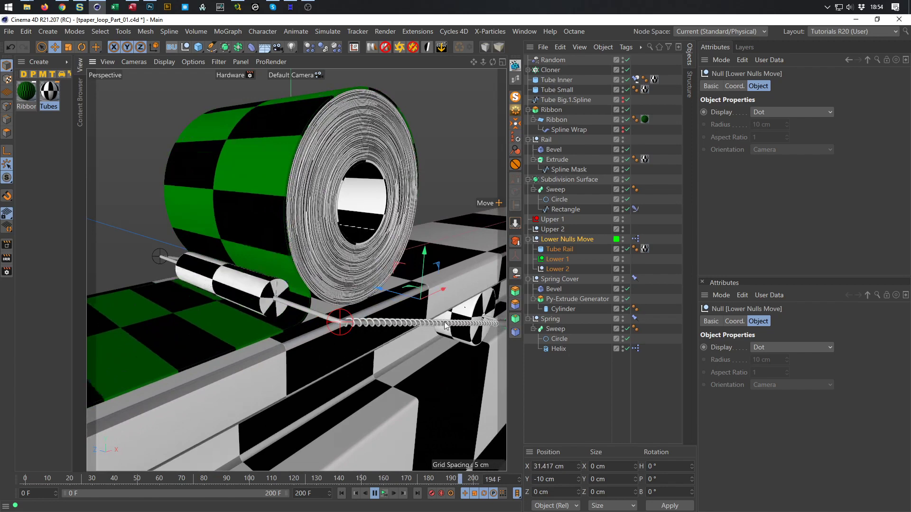
key("ctrl+z")
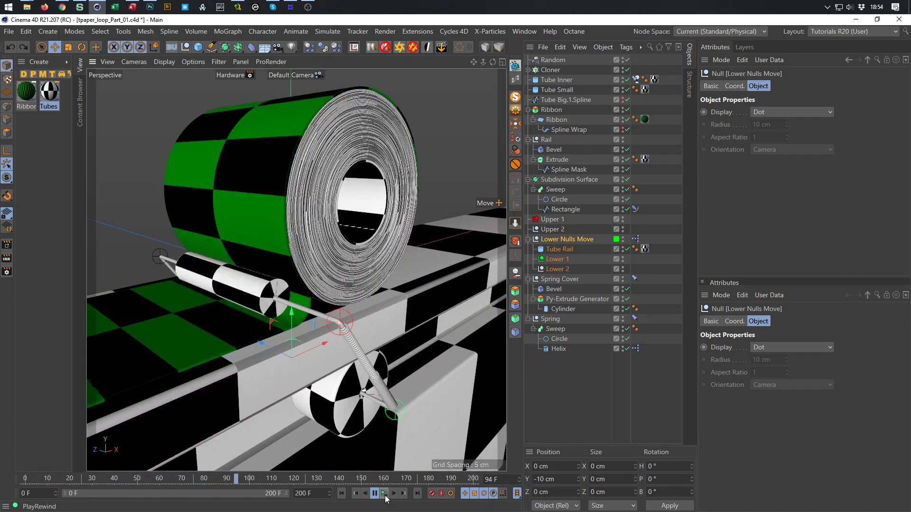
left_click(385, 496)
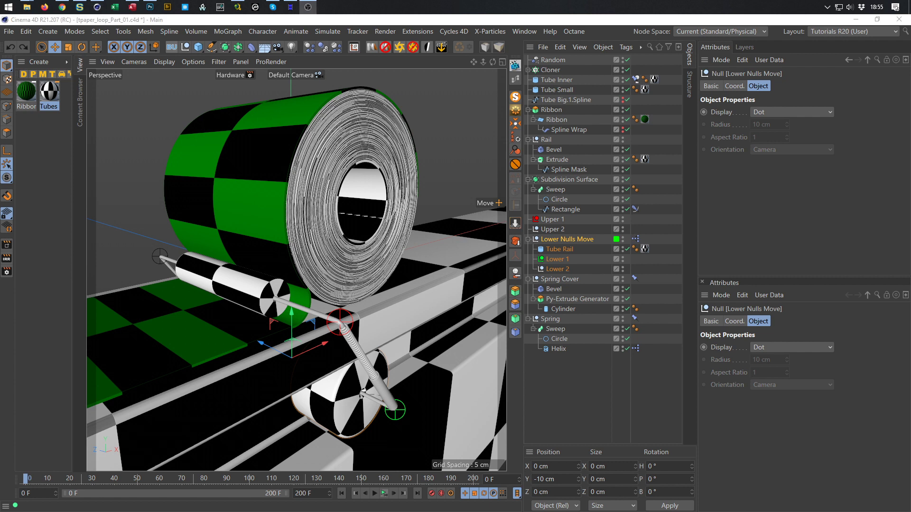
- Save the project incrementally as tpaper_loop_Part_02.c4d
left_click(9, 31)
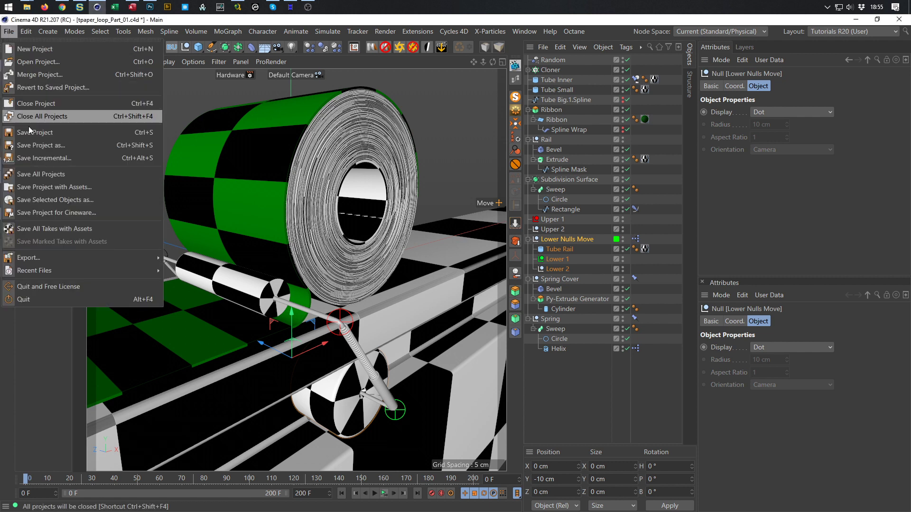
left_click(62, 158)
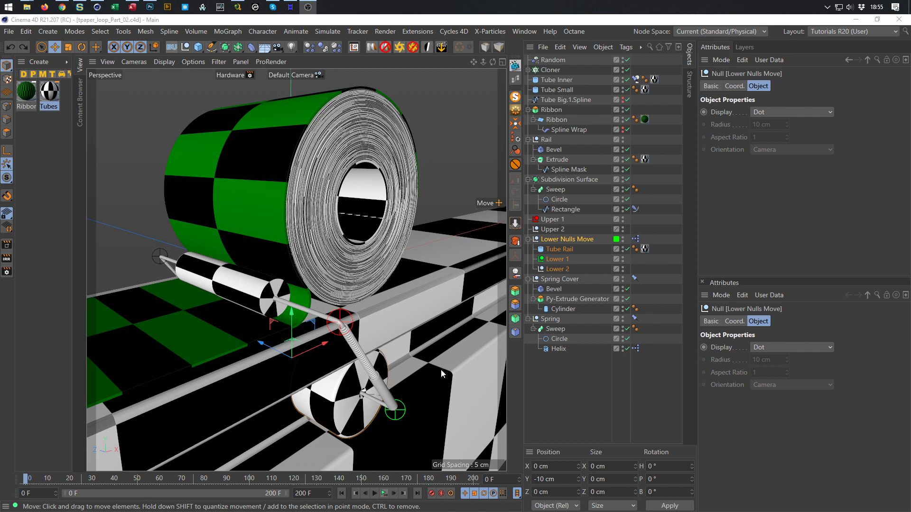
- Keyframe the X position of the Lower Nulls Move null at 0 cm on frame 0
left_click_drag(342, 312, 294, 284, "alt")
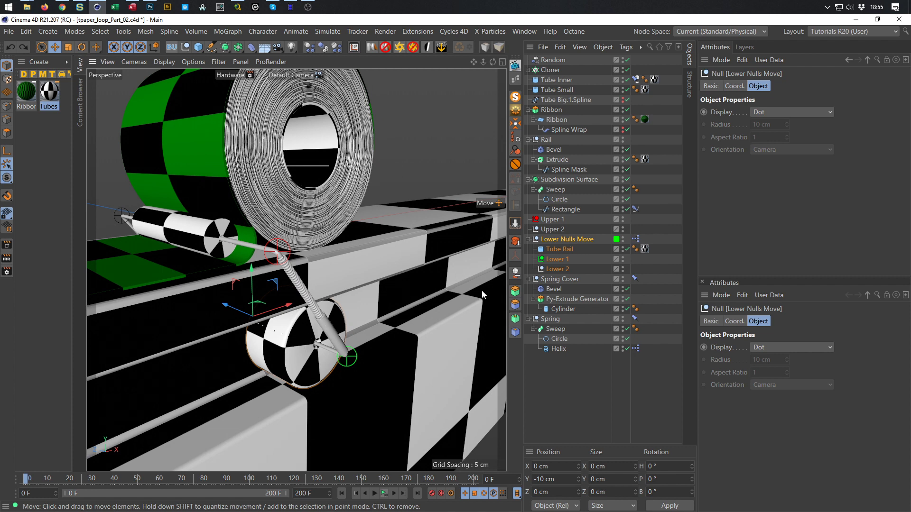
left_click(581, 238, "ctrl")
left_click(581, 238)
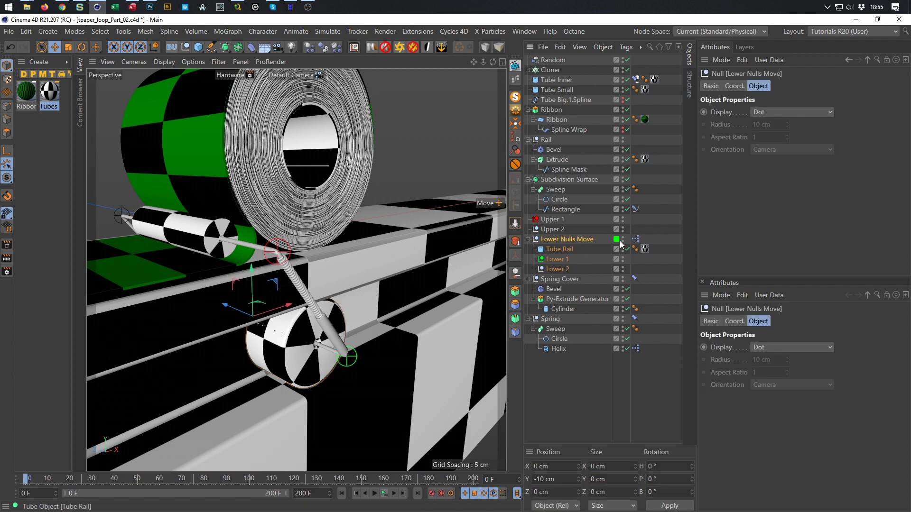
left_click(735, 86)
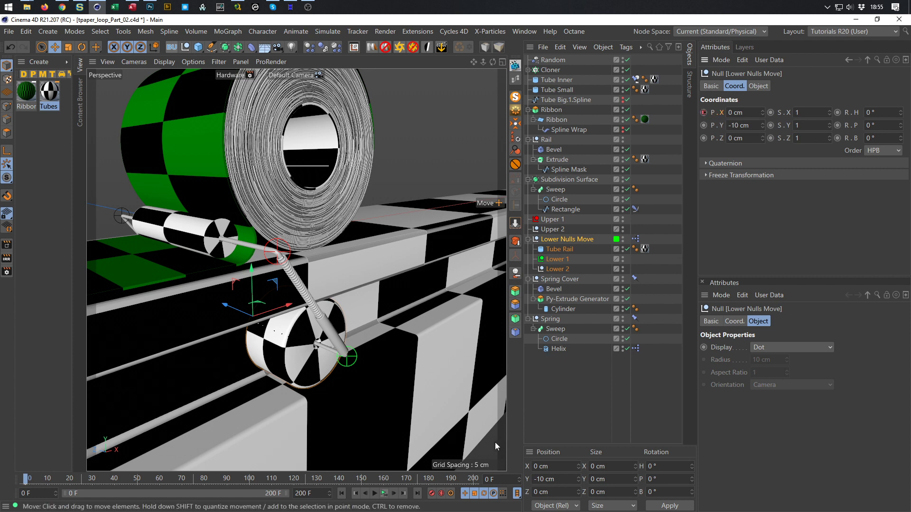
- Keyframe the X position of the Lower Nulls Move null at 30 cm on frame 25
left_click(493, 480)
type("25")
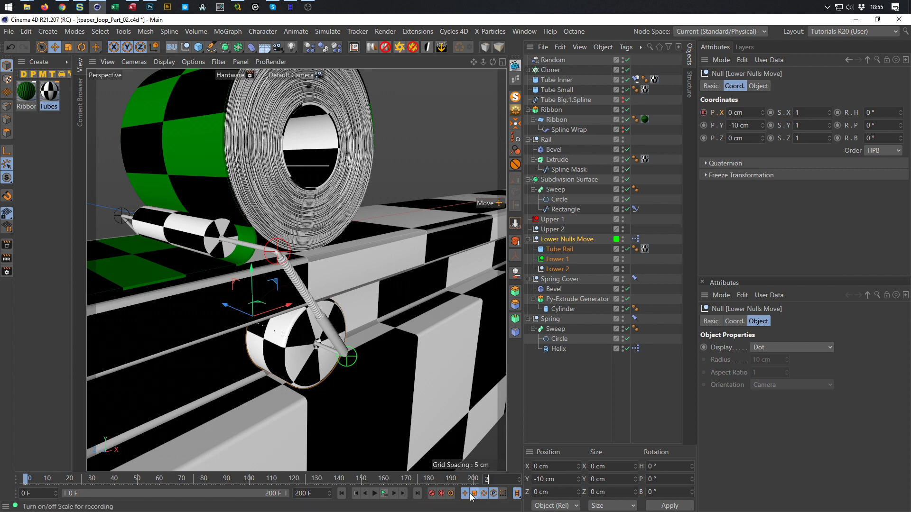
key("Return")
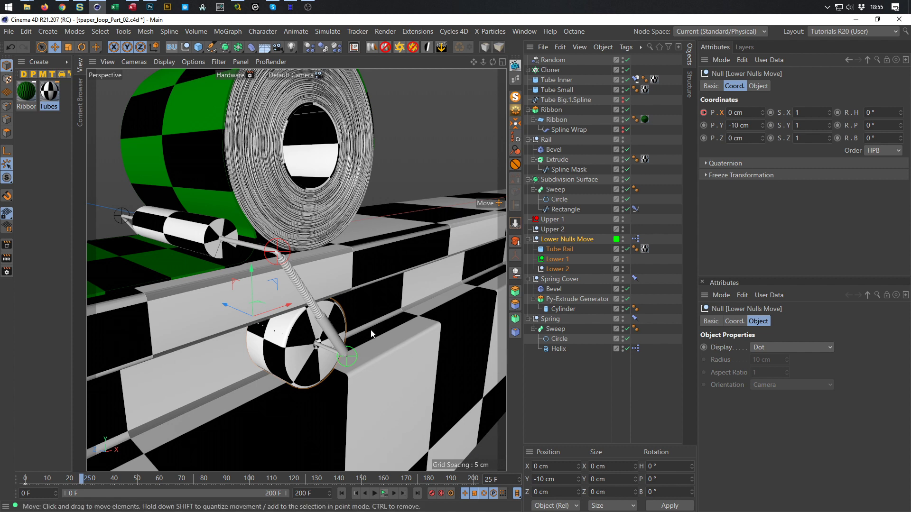
left_click_drag(297, 309, 424, 274)
left_click(735, 114)
type("30")
key("Return")
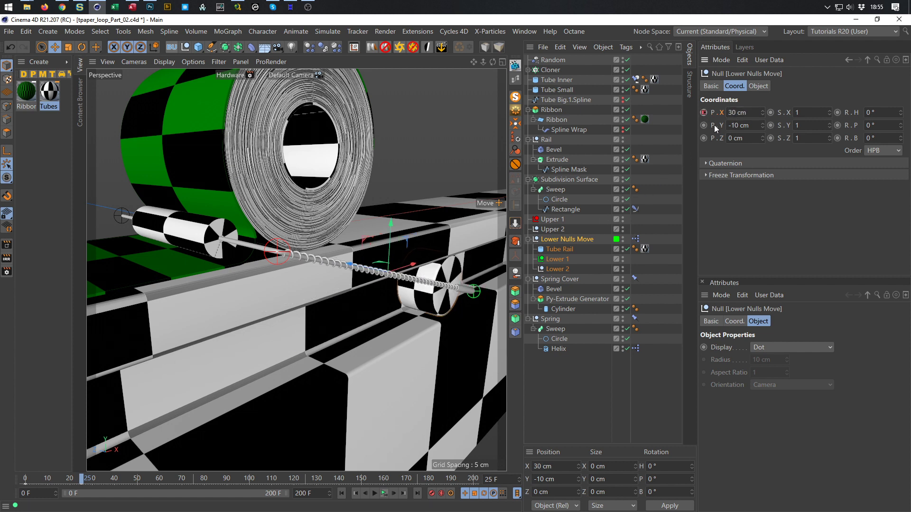
- Play back the animation to check the null's outward movement, and return to frame 0
left_click(385, 494)
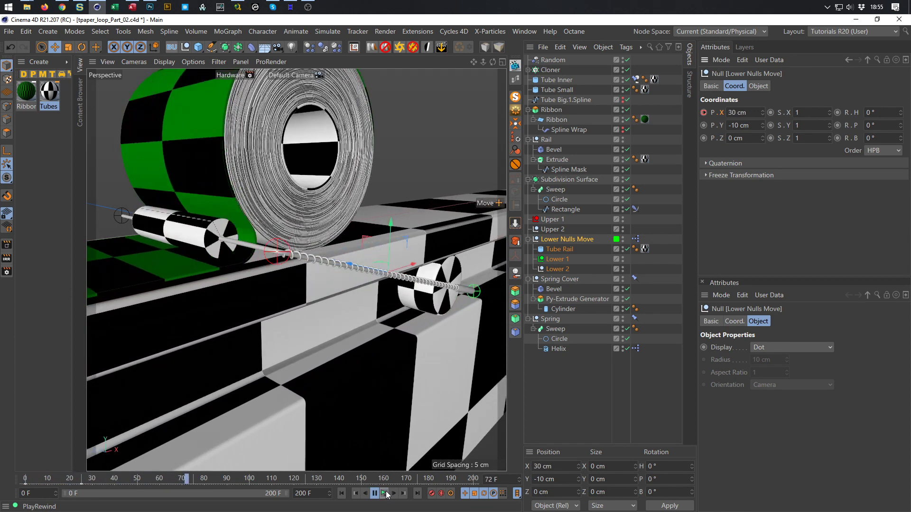
left_click(386, 493)
left_click(386, 493)
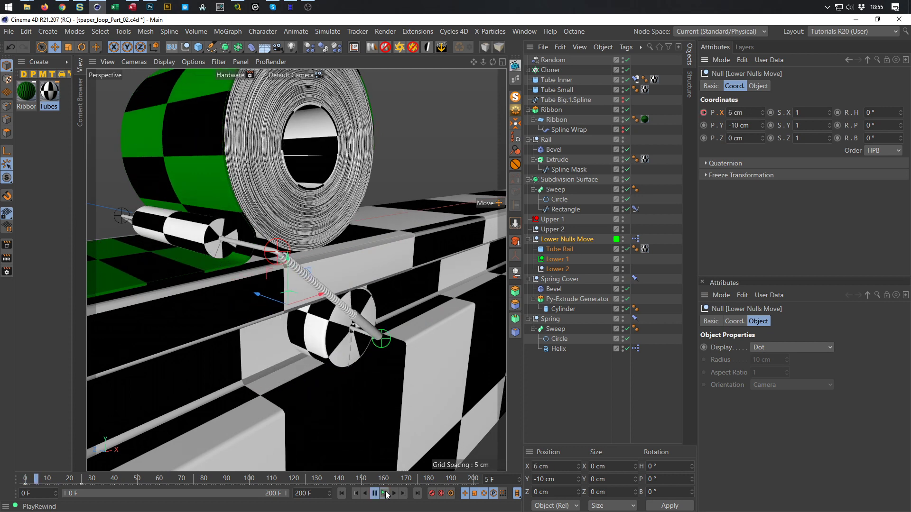
left_click(386, 494)
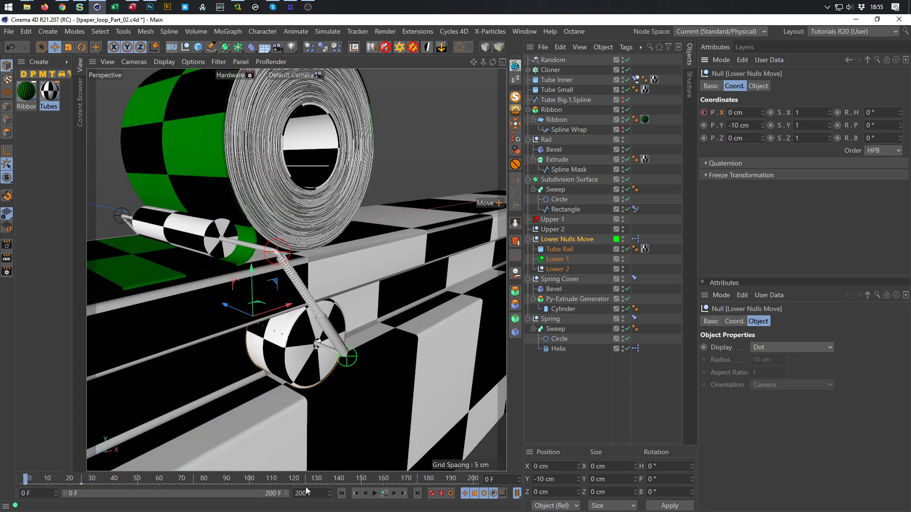
- Keyframe the Lower Nulls Move null's X position at 0 cm on frame 100, and play back the animation
double_click(494, 480)
type("25")
key("Return")
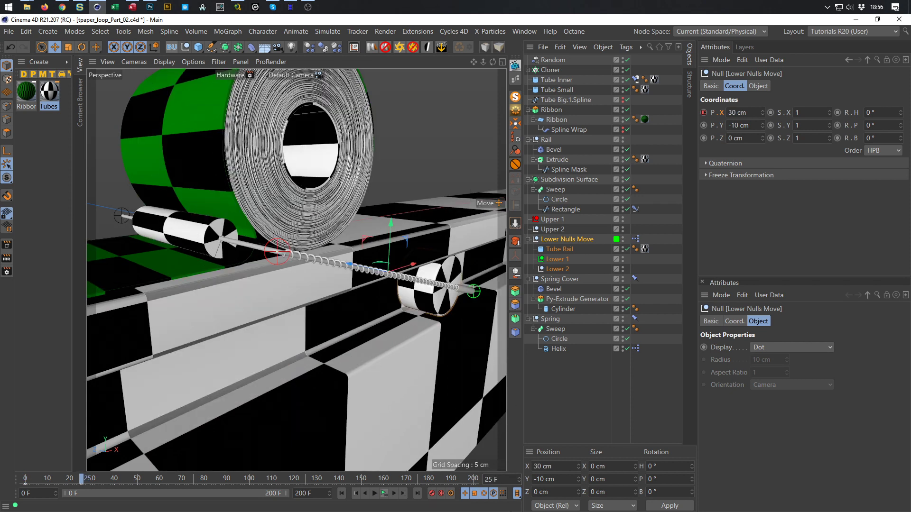
double_click(489, 479)
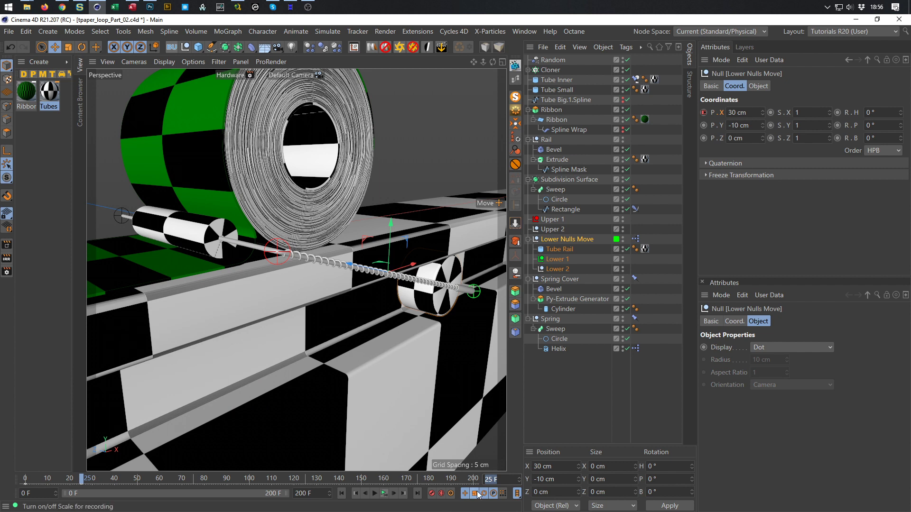
type("100")
key("Return")
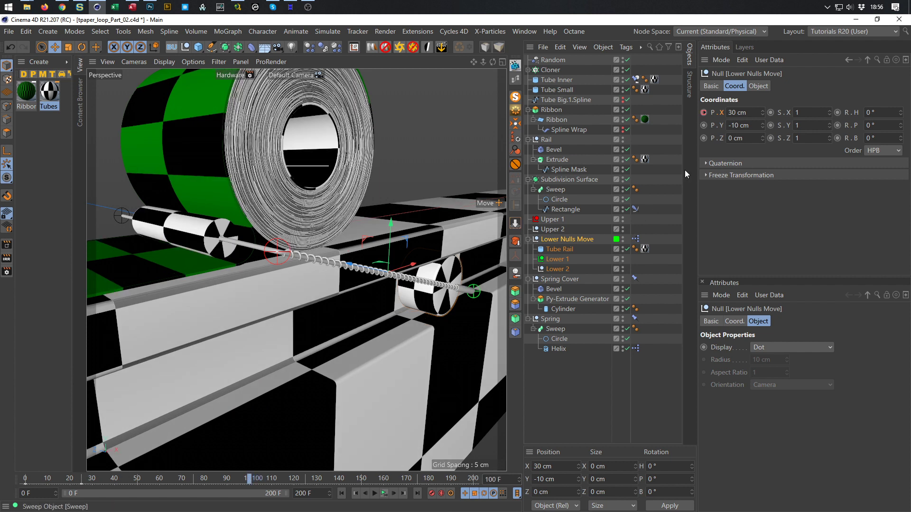
double_click(740, 113)
type("0")
key("Return")
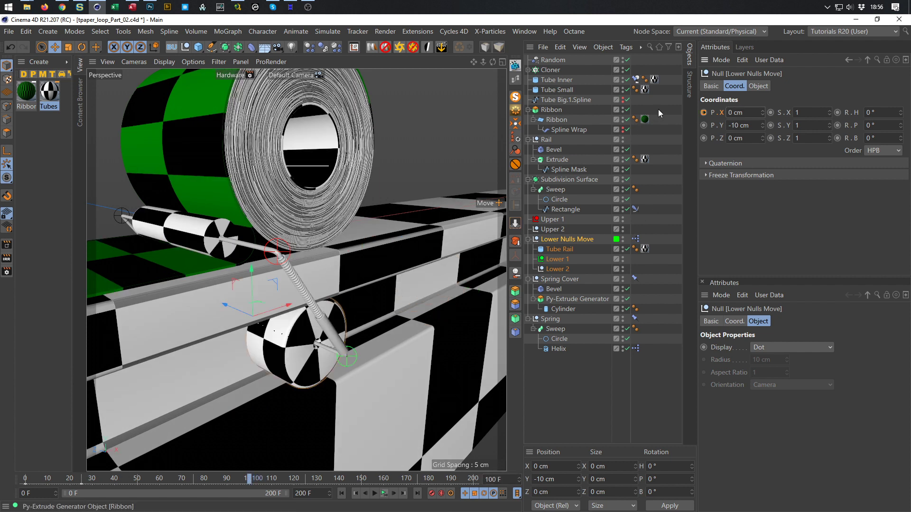
left_click(385, 493)
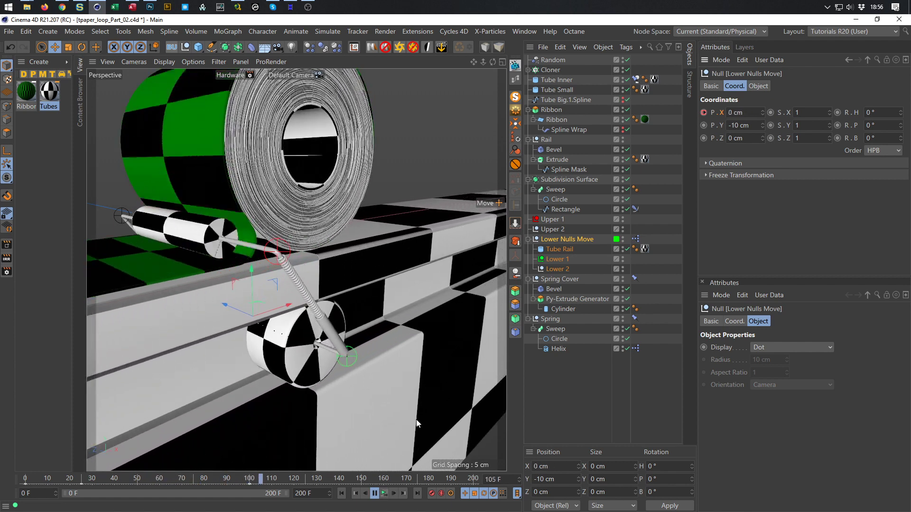
left_click(385, 493)
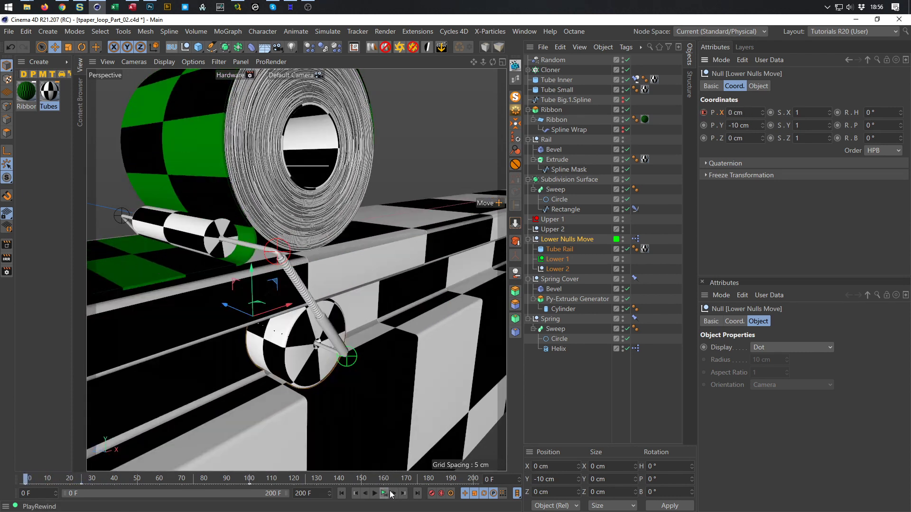
- Keyframe the Enable option of the Lower Nulls Move XPresso tag as on at frames 0 and 25
left_click(635, 239)
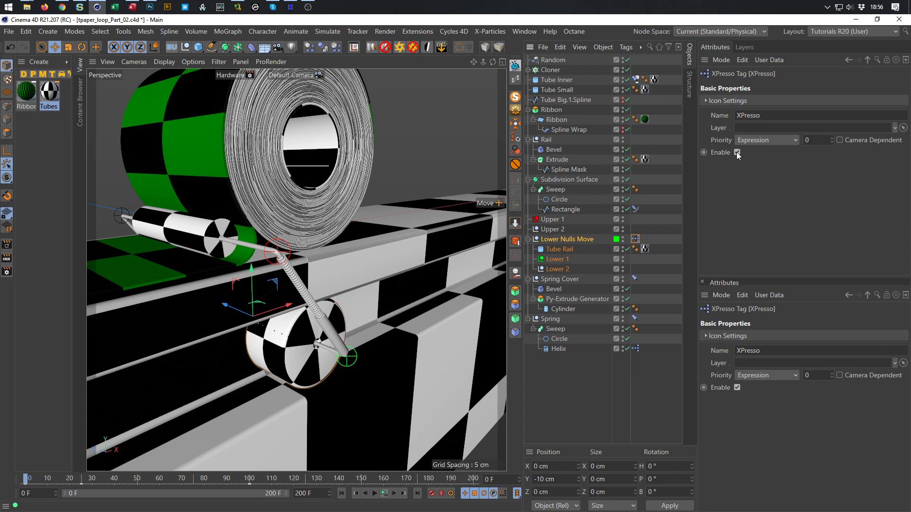
left_click(704, 153)
left_click_drag(499, 479, 419, 452)
type("25")
key("Return")
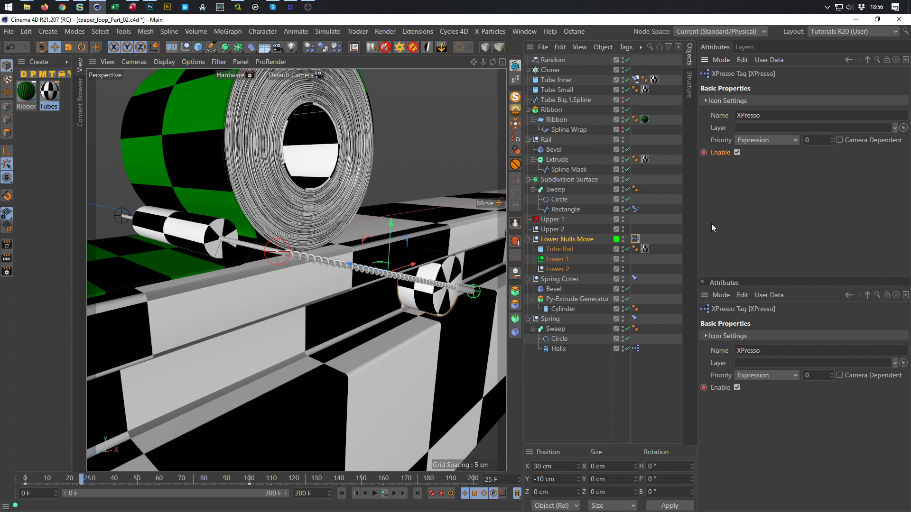
- Keyframe the XPresso tag's Enable option as off at frame 26, and play back the animation
key("g")
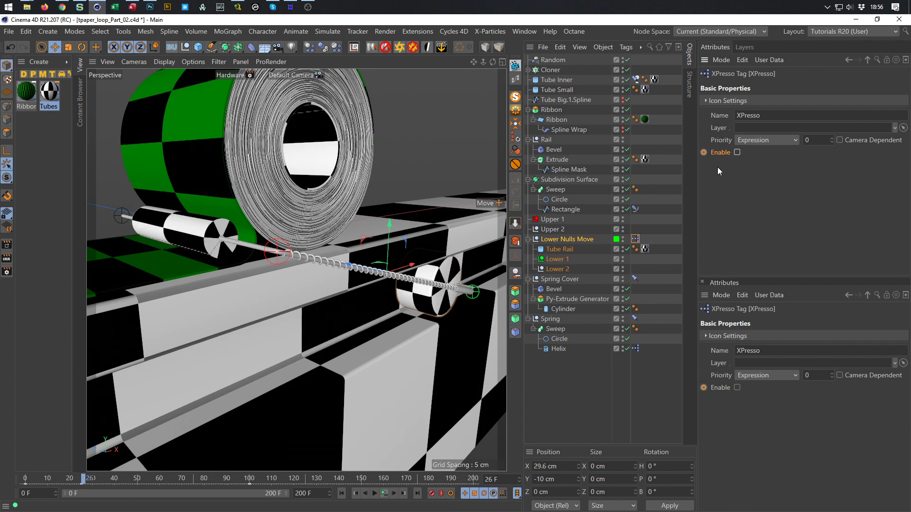
left_click(383, 494)
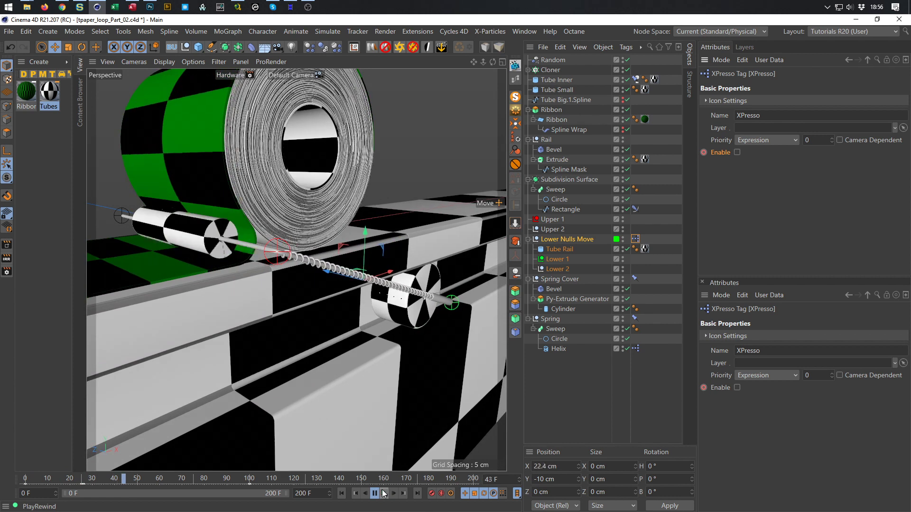
left_click(383, 494)
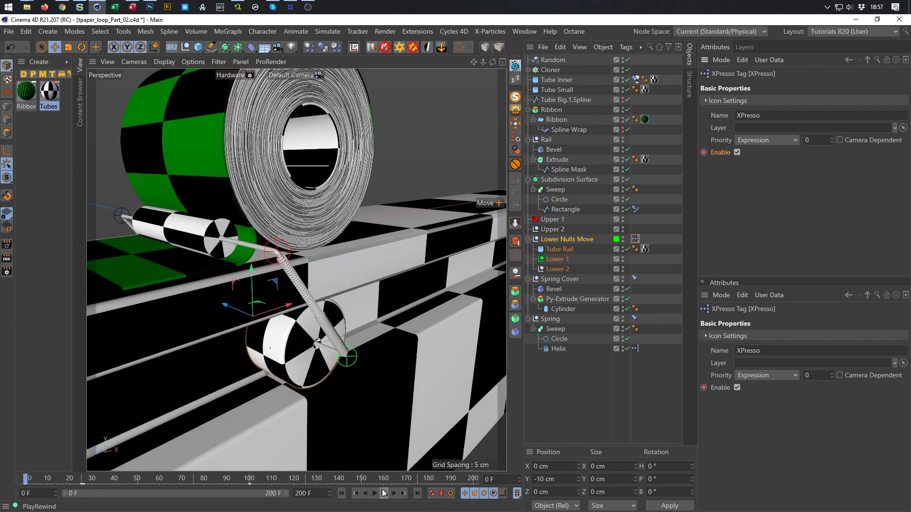
- Shorten the preview range to end at frame 100, and play back the animation
left_click_drag(288, 492, 182, 501)
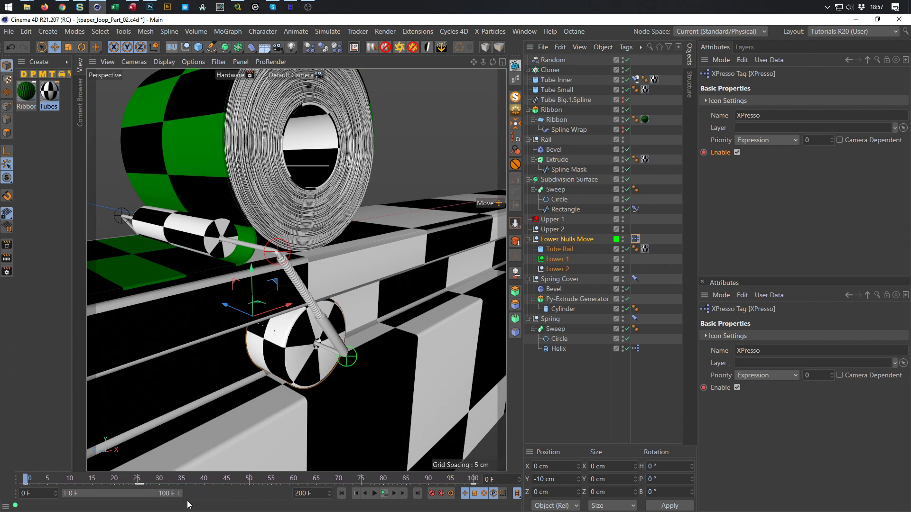
left_click(375, 493)
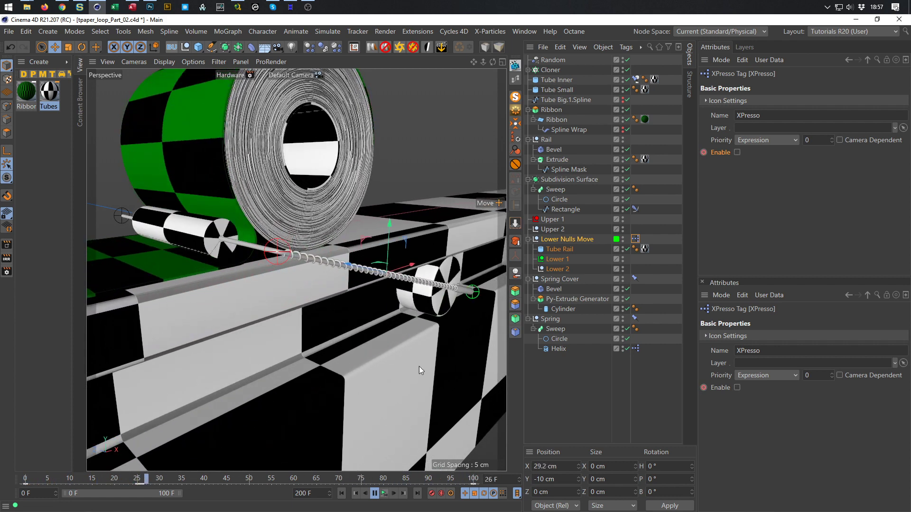
left_click(388, 494)
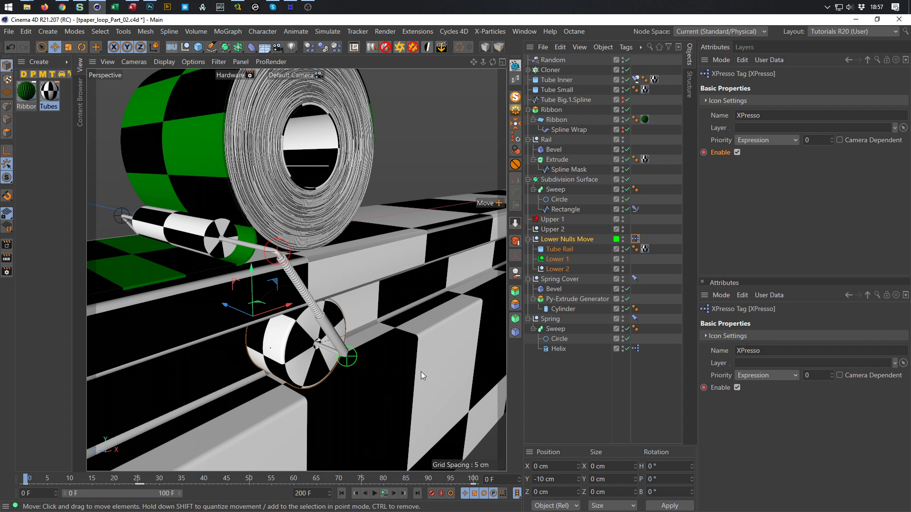
- Open the Timeline, frame the full animation range, and expand the Lower Nulls Move track down to its Position X curve
key("shift+F3")
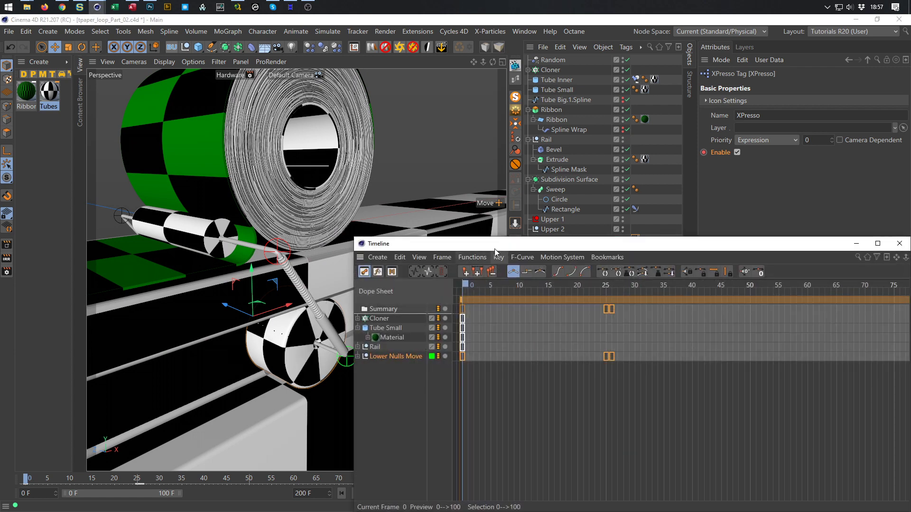
left_click_drag(494, 250, 397, 198)
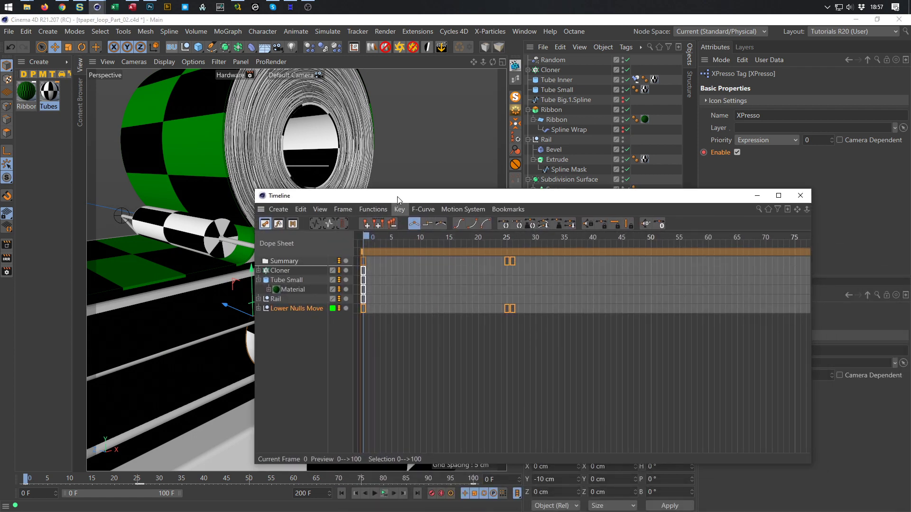
key("h")
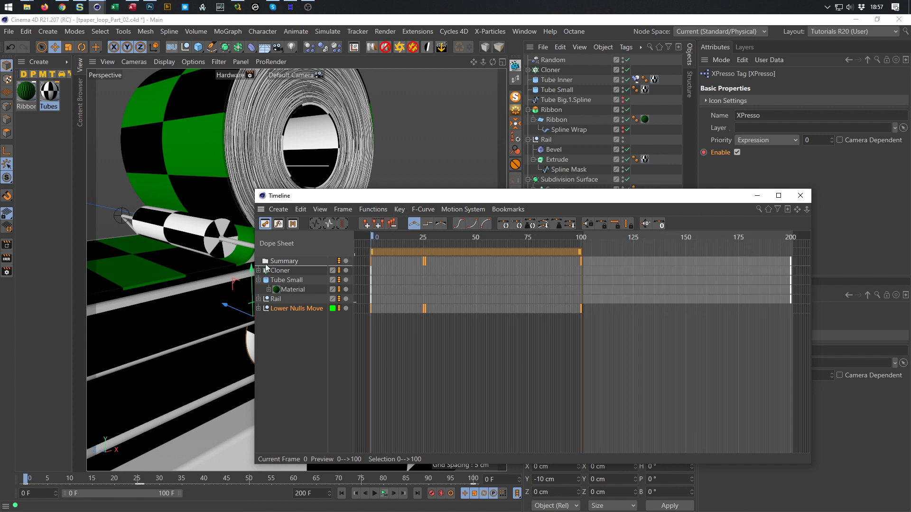
left_click_drag(255, 248, 343, 248)
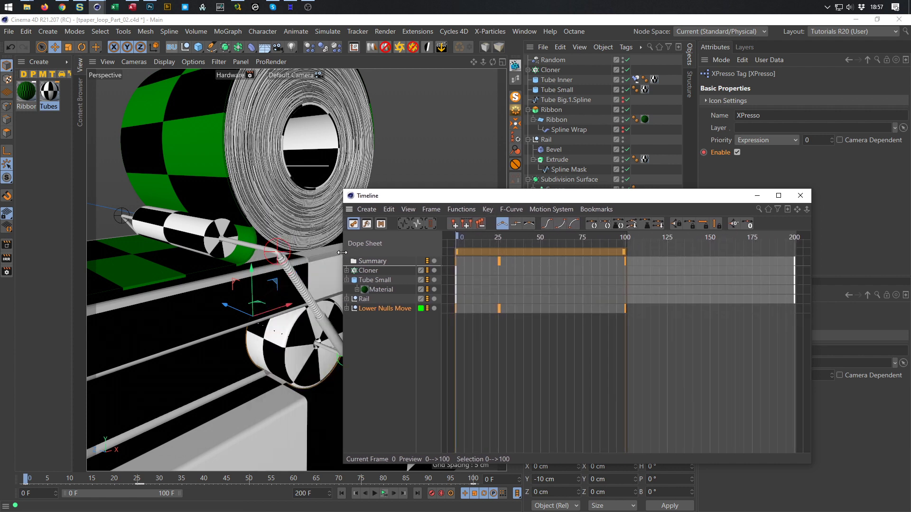
left_click_drag(575, 201, 622, 240)
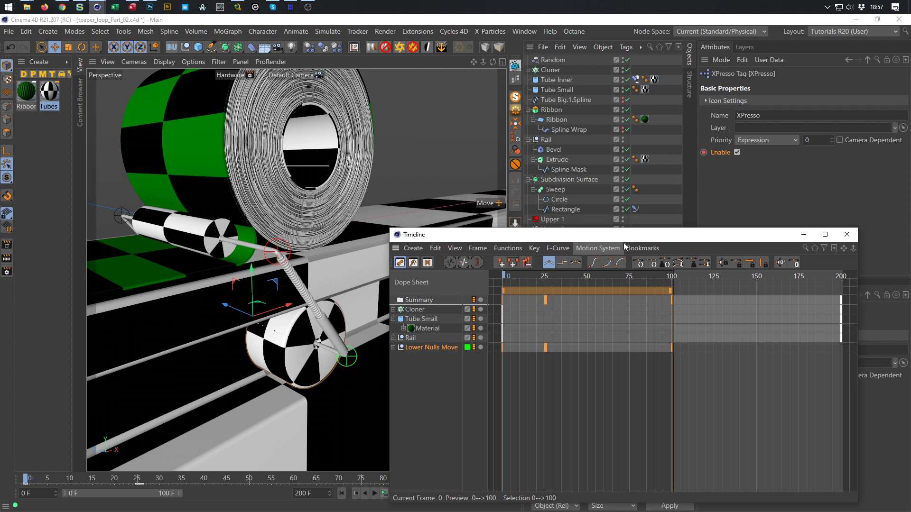
left_click(393, 348)
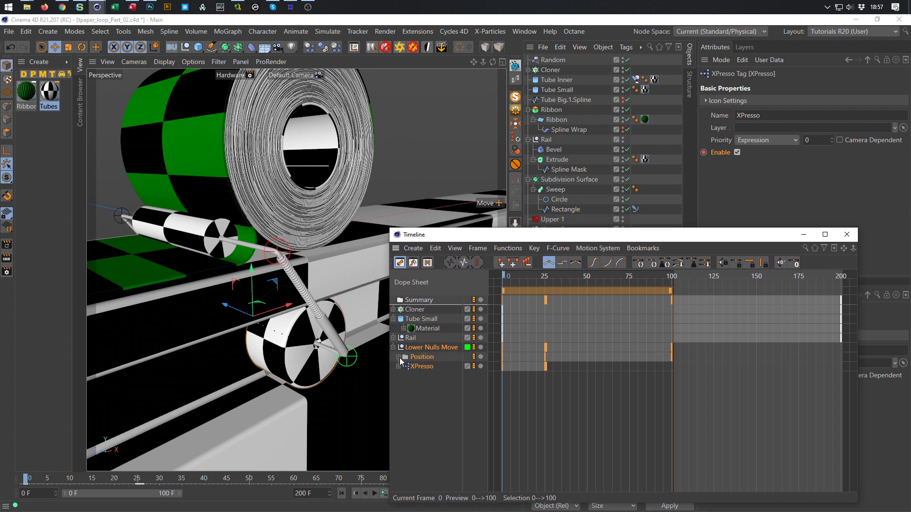
left_click(399, 357)
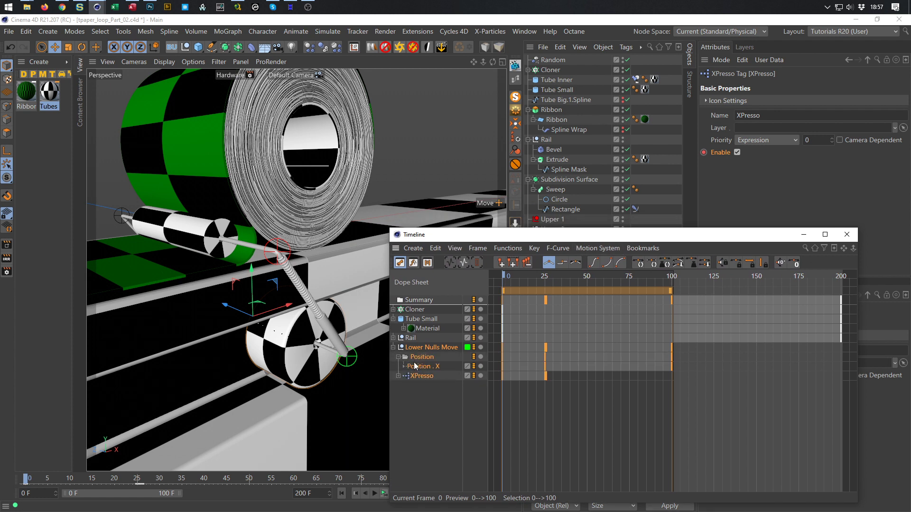
left_click(403, 366)
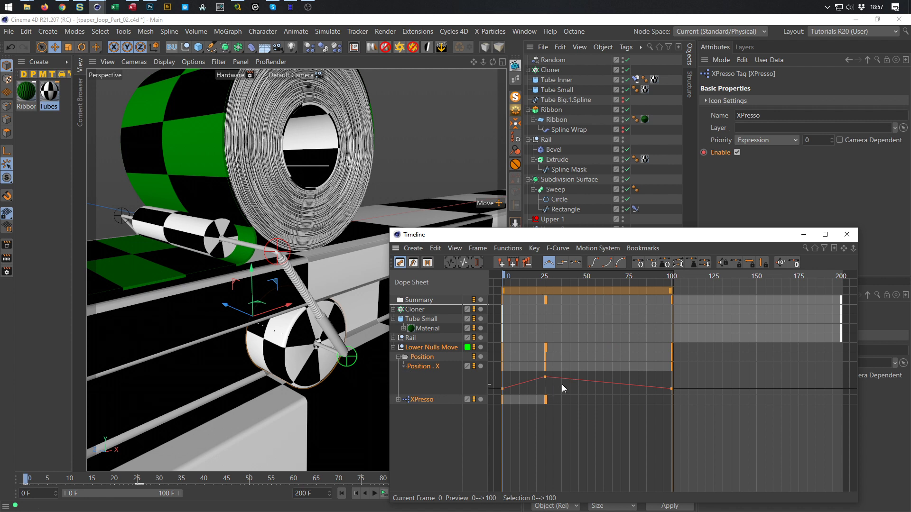
- Set the Position X key at frame 25 to 40 cm, and play back the animation
left_click_drag(562, 385, 532, 370)
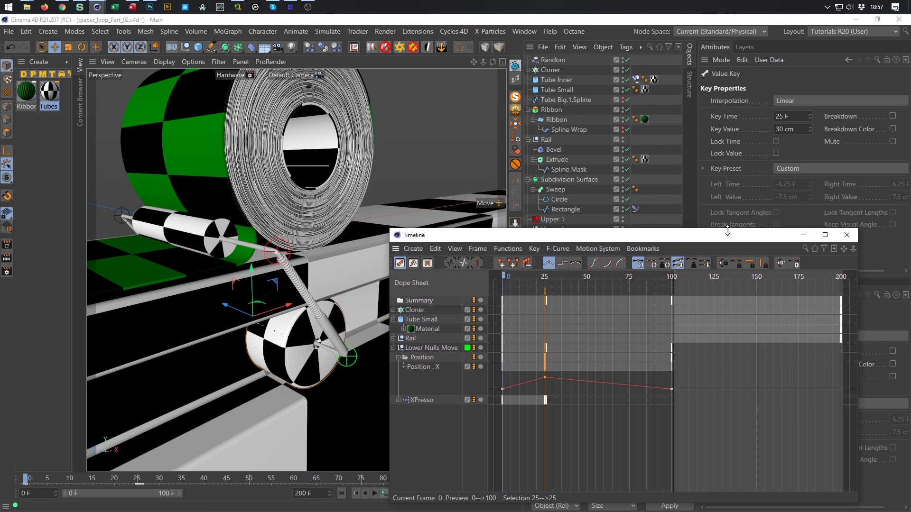
left_click_drag(717, 236, 761, 246)
left_click_drag(285, 261, 233, 243, "alt")
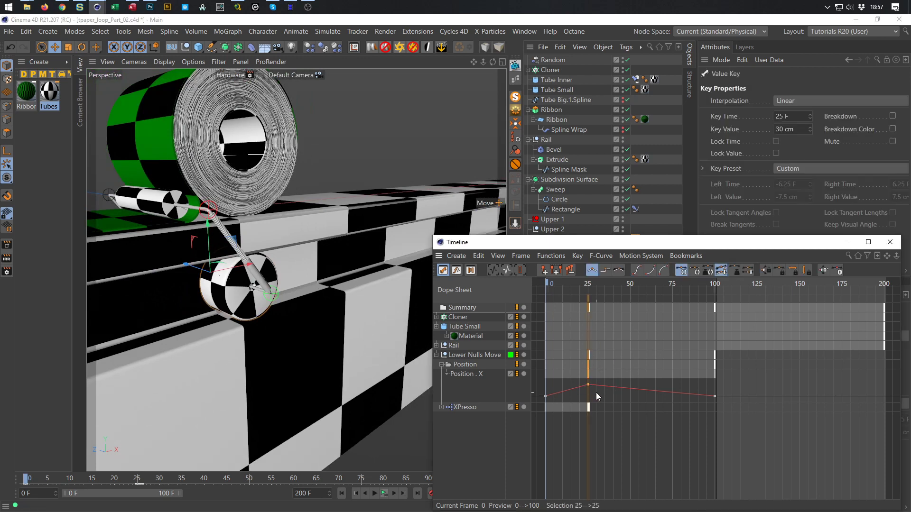
left_click(793, 130)
type("40")
key("Return")
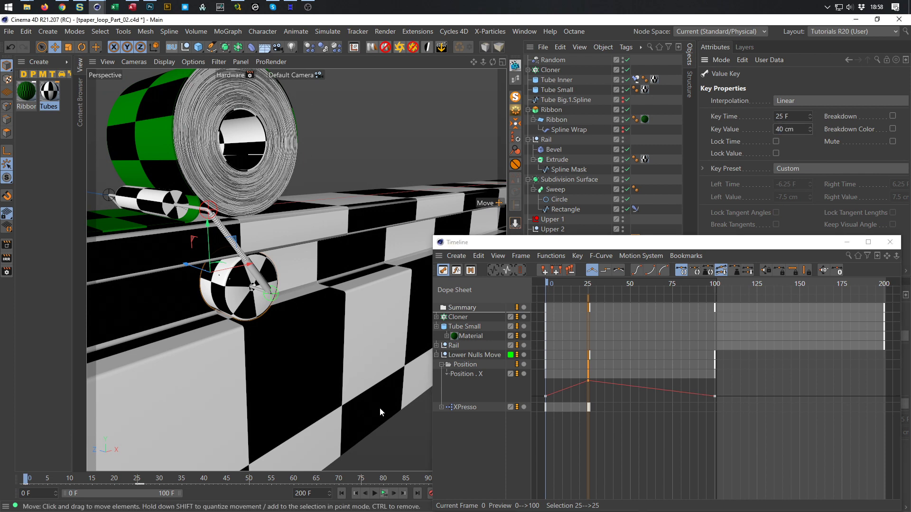
left_click(384, 493)
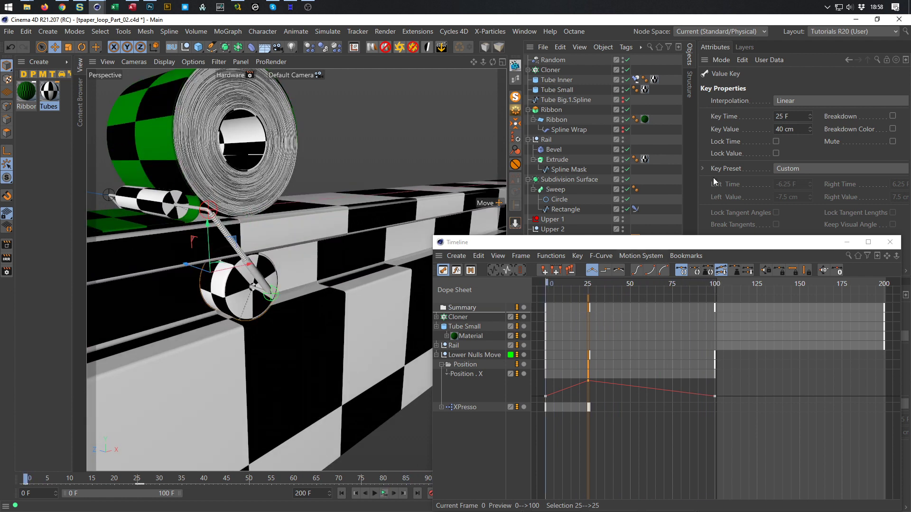
- Raise the Position X key at frame 25 to 45 cm, and play back the animation
left_click(796, 130)
type("45")
key("Return")
left_click(383, 494)
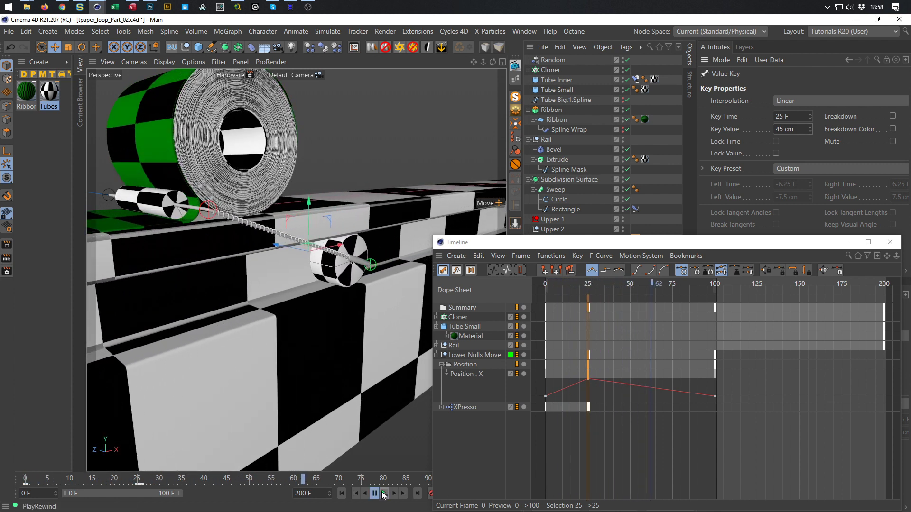
left_click(382, 492)
- Move the Timeline clear of the Front view and maximize that view, framed on the spring and lower roller
middle_click(333, 328)
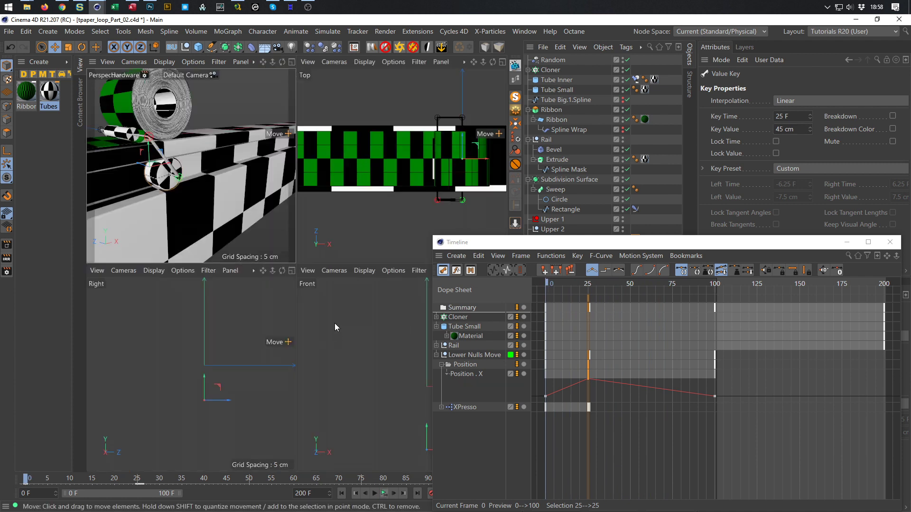
left_click_drag(586, 248, 603, 241)
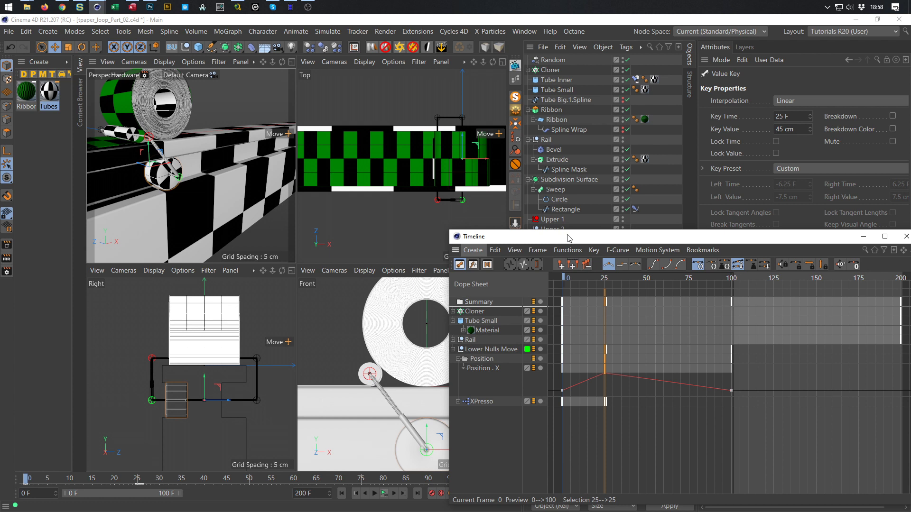
left_click_drag(576, 232, 303, 83)
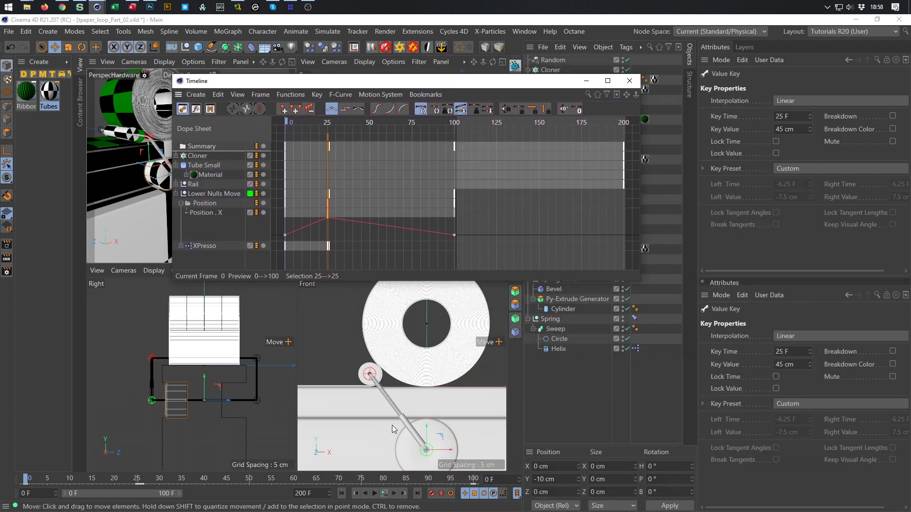
scroll(397, 419, "up", 2)
scroll(404, 354, "up", 2)
scroll(404, 353, "up", 1)
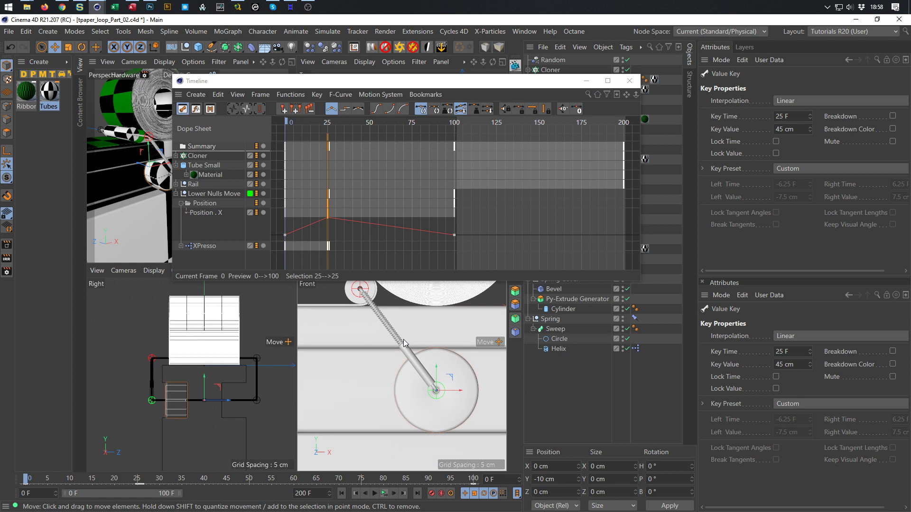
middle_click(403, 339)
scroll(328, 360, "down", 4)
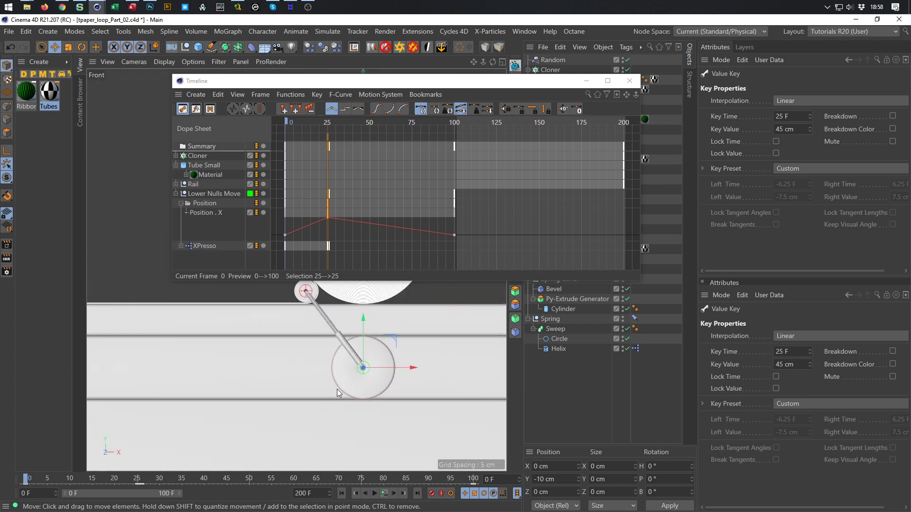
middle_click_drag(336, 412, 338, 414, "alt")
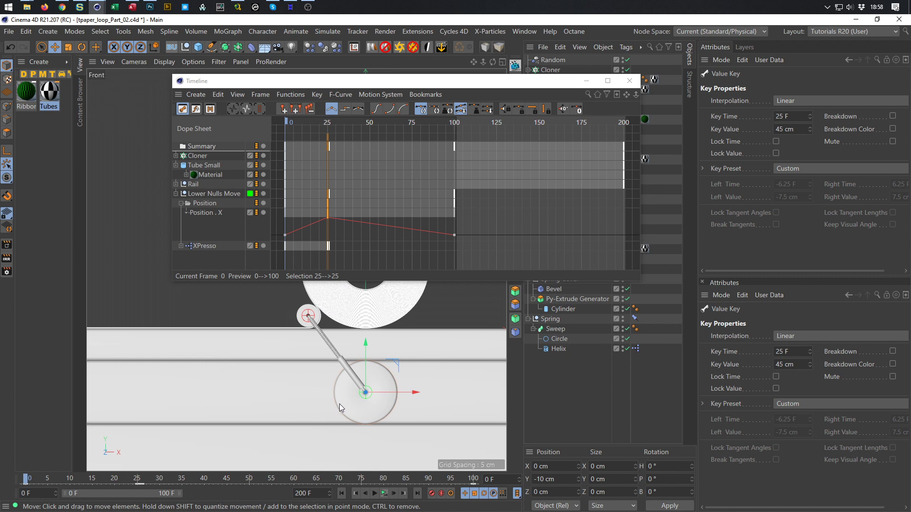
- Turn on texture display in the Front view, and play back the animation to check the roller against the rail
key("n")
key("q")
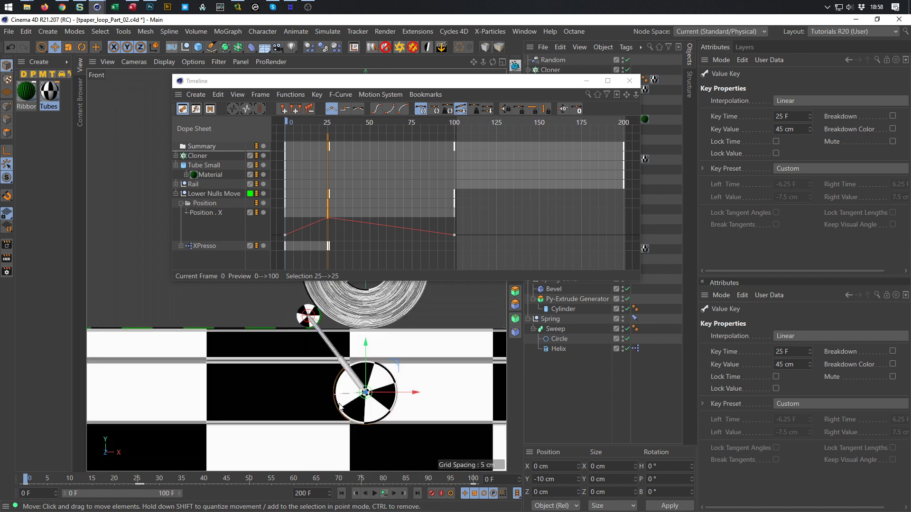
middle_click_drag(369, 408, 373, 386, "alt")
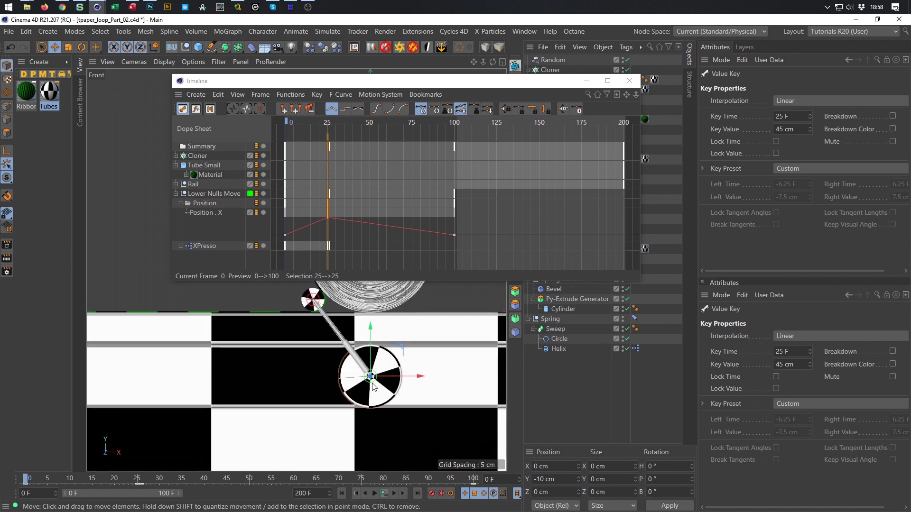
left_click(385, 493)
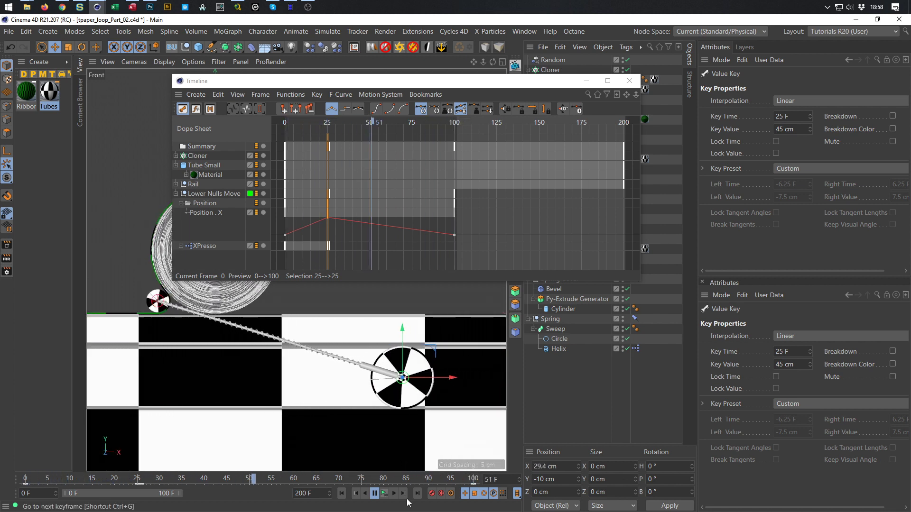
left_click(383, 496)
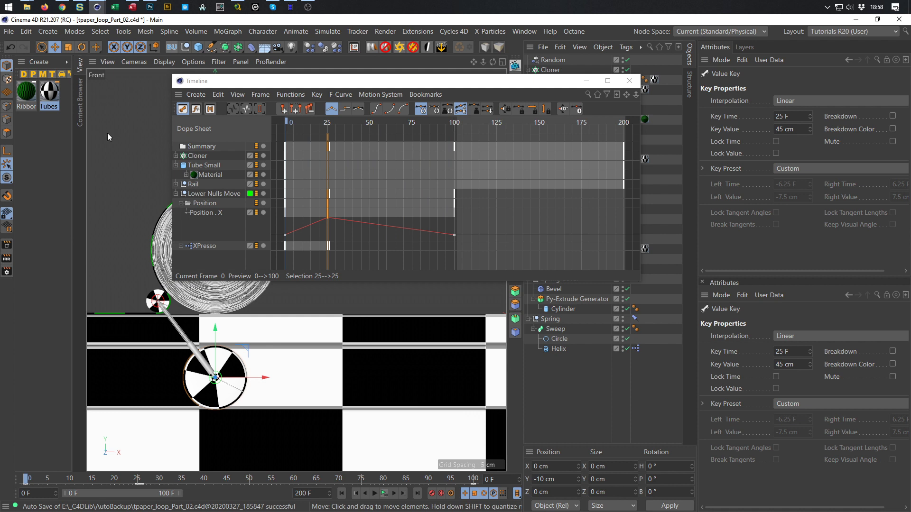
- Try a U Frequency of 6.5 in the Tubes material's Checkerboard shader, and undo the change
double_click(49, 93)
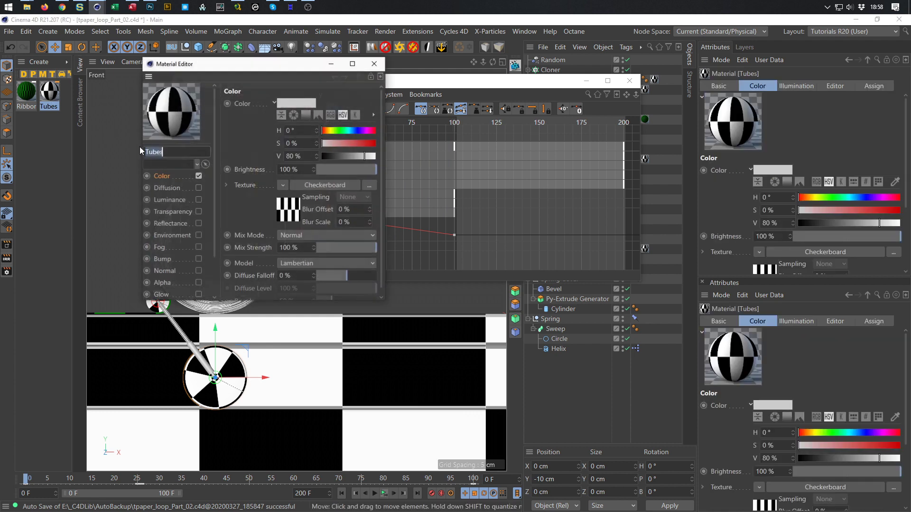
left_click(289, 210)
left_click(299, 198)
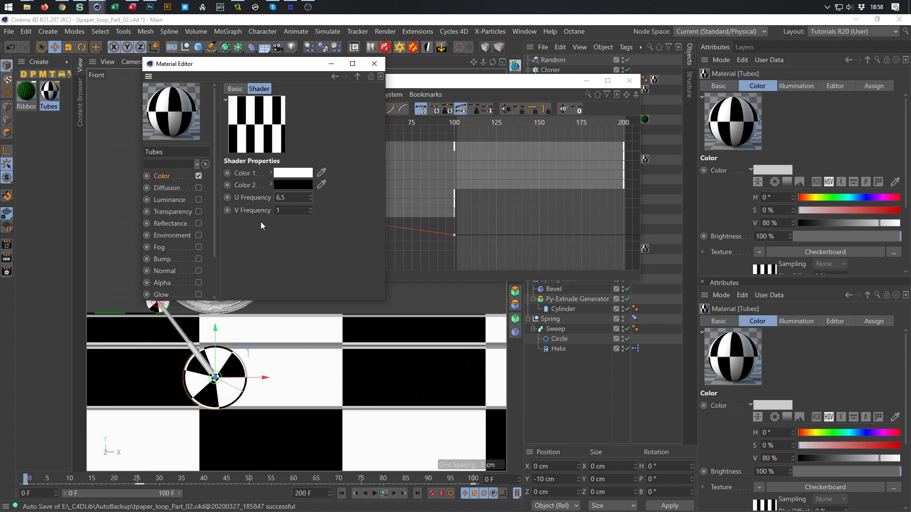
key("Return")
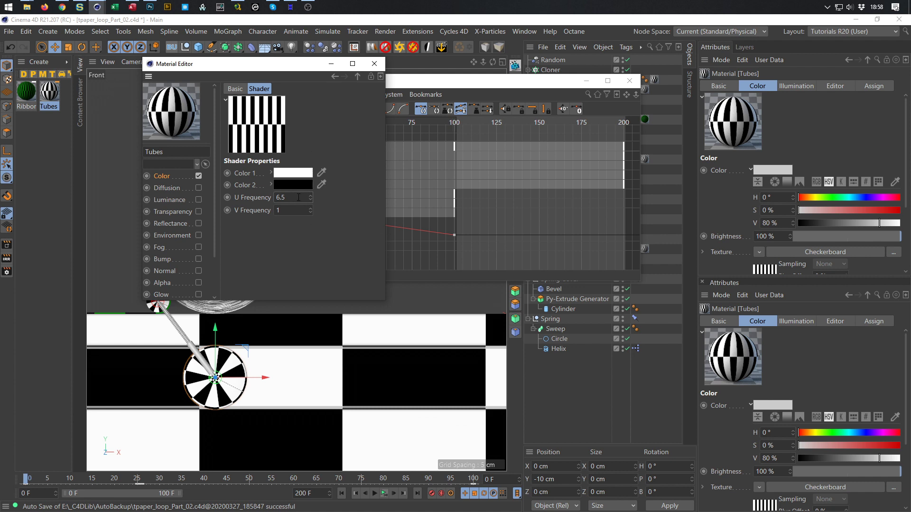
key("ctrl+z")
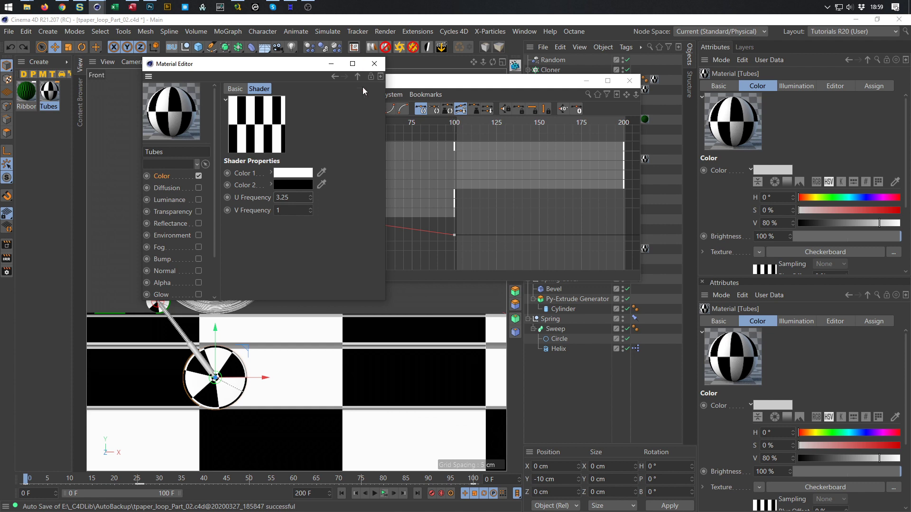
- Set the projection of the Rail Extrude's Tubes material tag to Cubic
left_click_drag(558, 89, 412, 61)
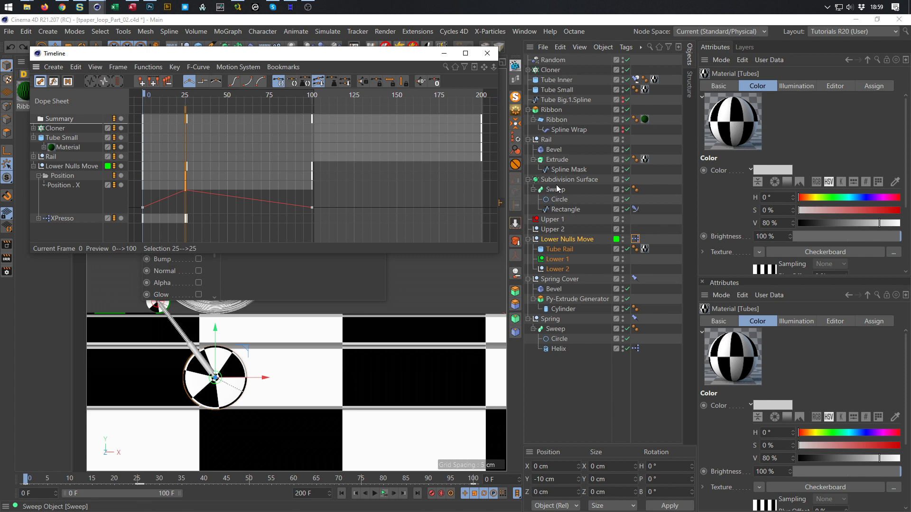
left_click(645, 160)
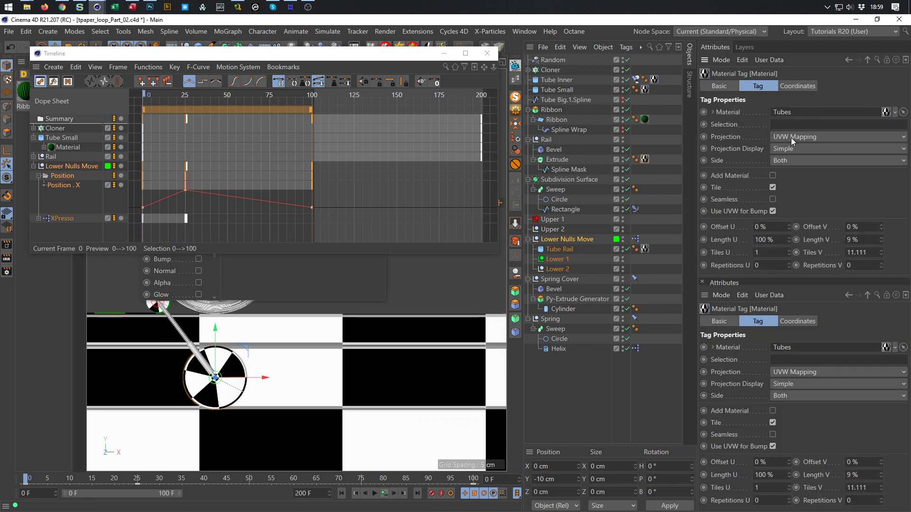
left_click(790, 137)
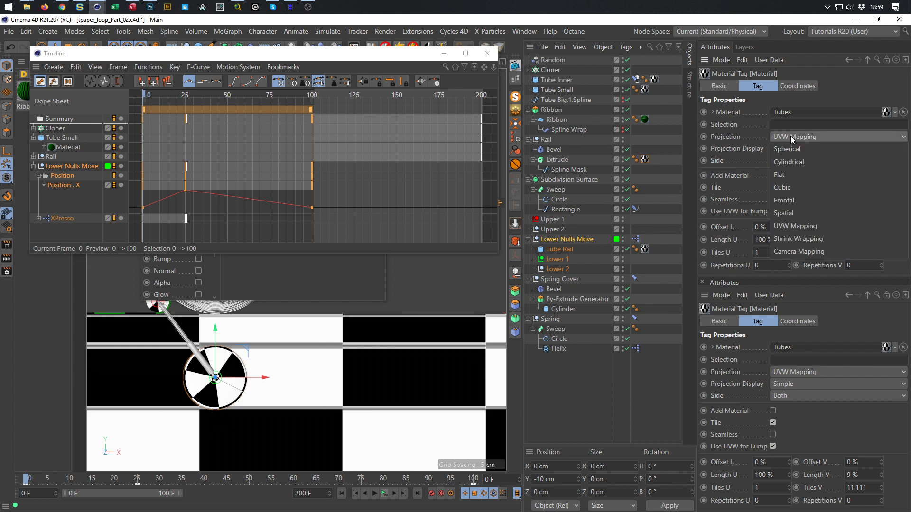
left_click(787, 188)
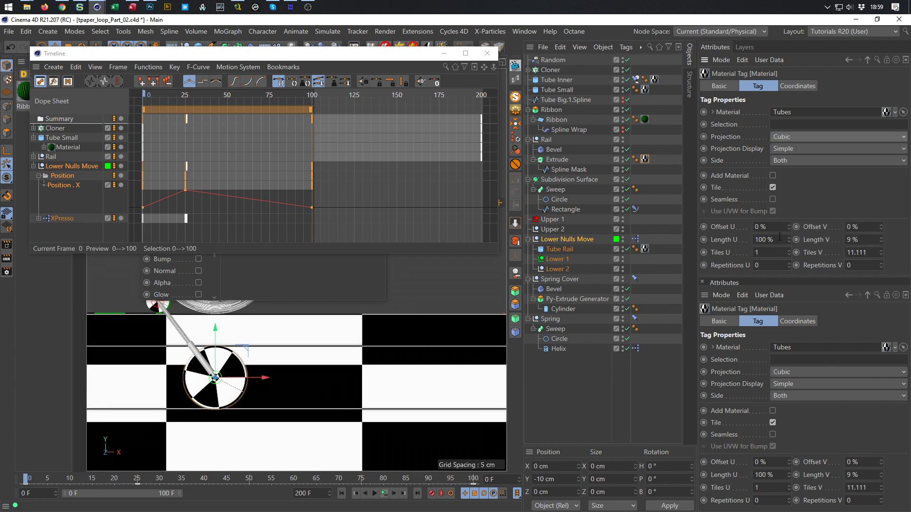
- Check the coordinates of the Rail Extrude's material tag, and set the tag's Length V to 100%
left_click(789, 88)
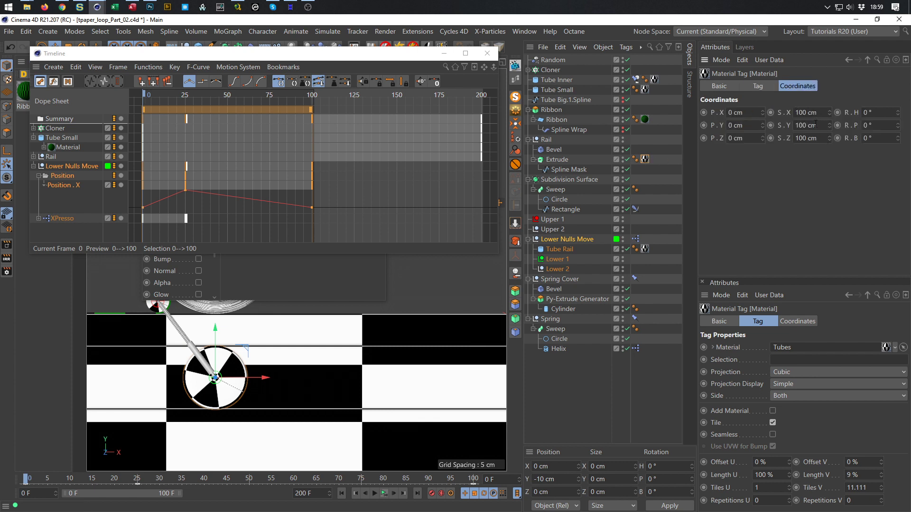
left_click(380, 59)
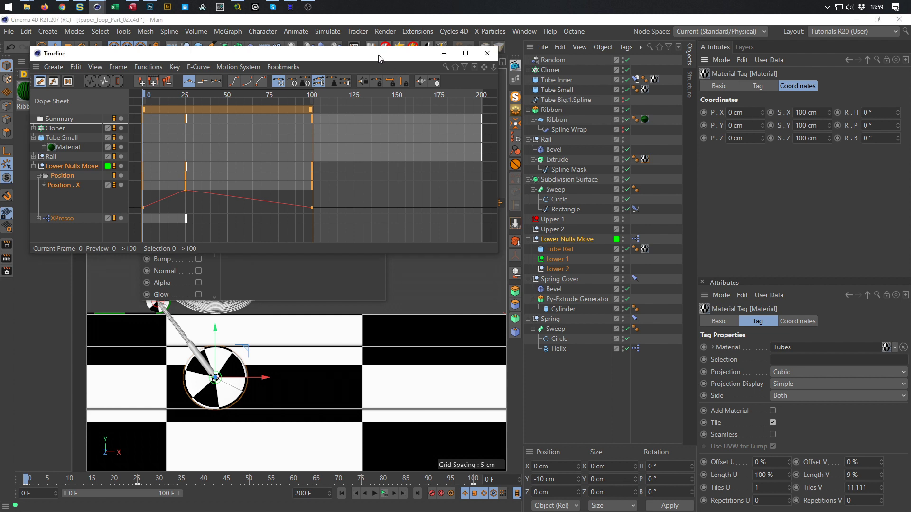
left_click(758, 87)
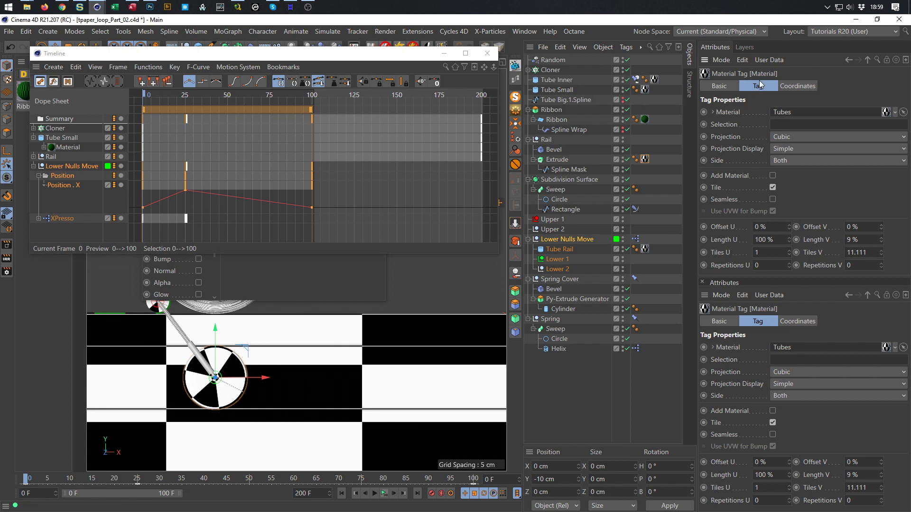
left_click(854, 240)
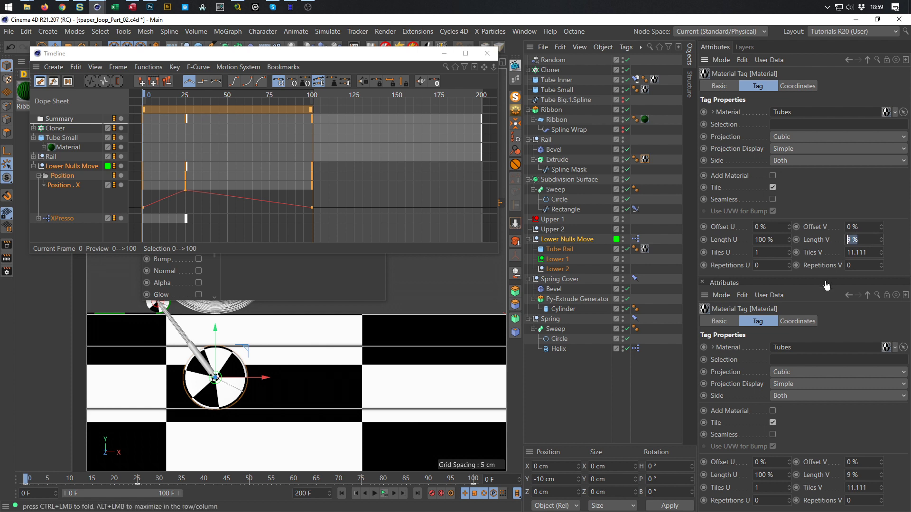
type("100")
key("Return")
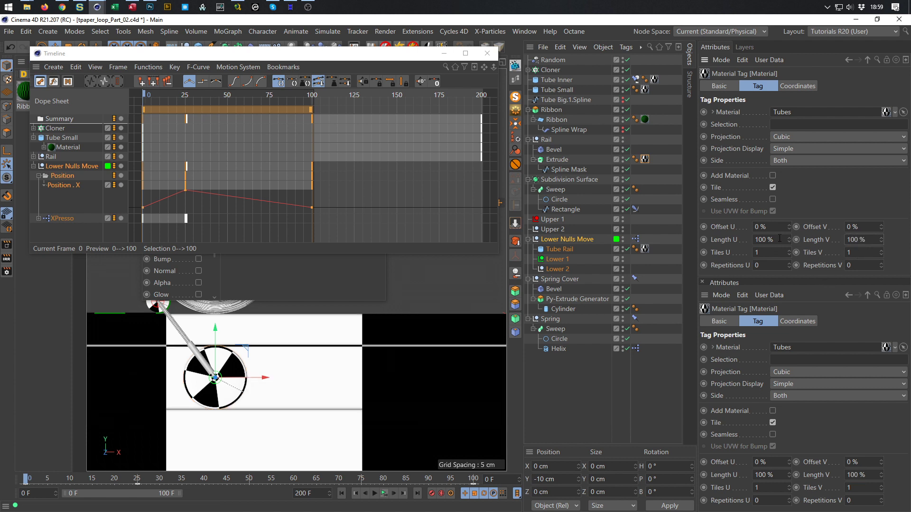
- Try a Length U of 50% on the Rail Extrude's material tag, and start playback with the Timeline moved aside
left_click_drag(790, 240, 673, 238)
type("50")
key("Return")
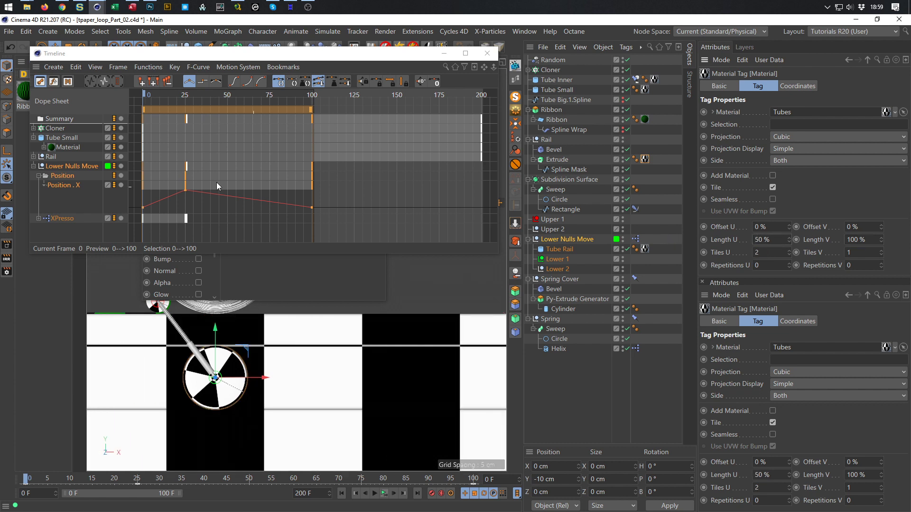
left_click_drag(327, 57, 377, 47)
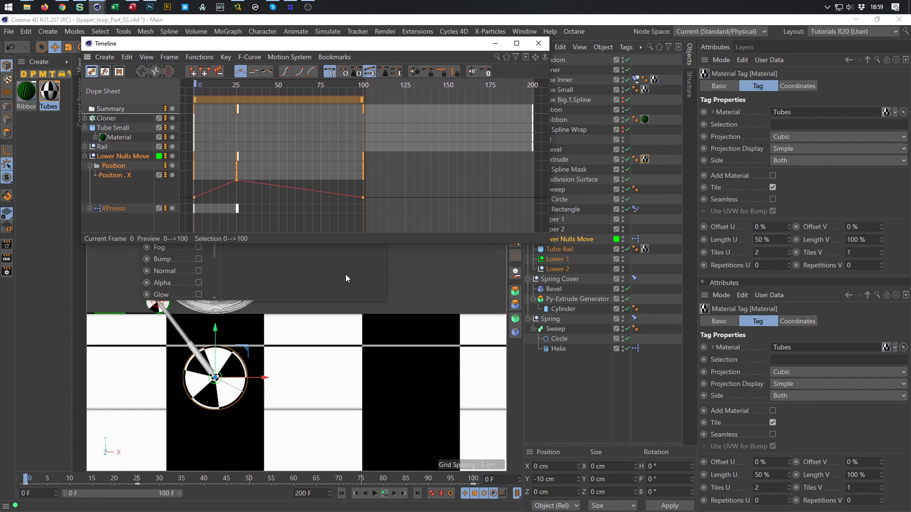
left_click(386, 494)
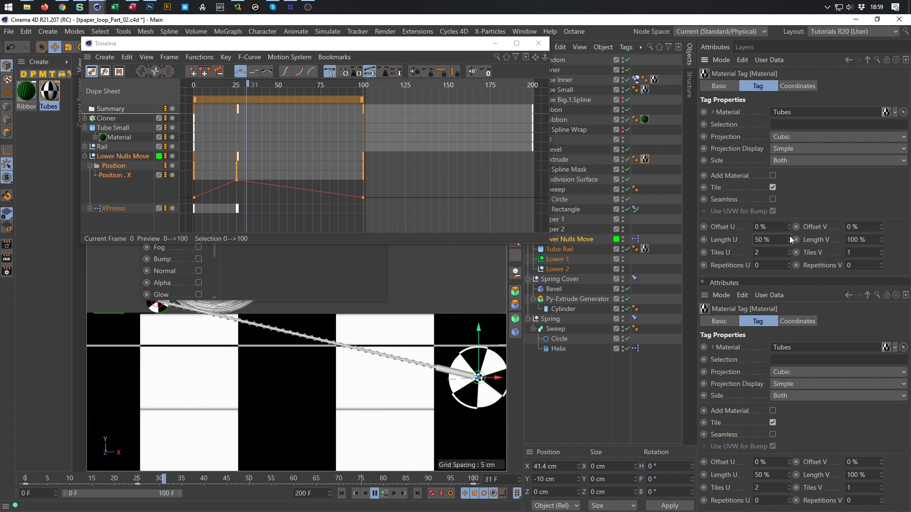
- Set the Length U of the Rail Extrude's material tag to 25% during playback, and stop the animation
type("25")
key("Return")
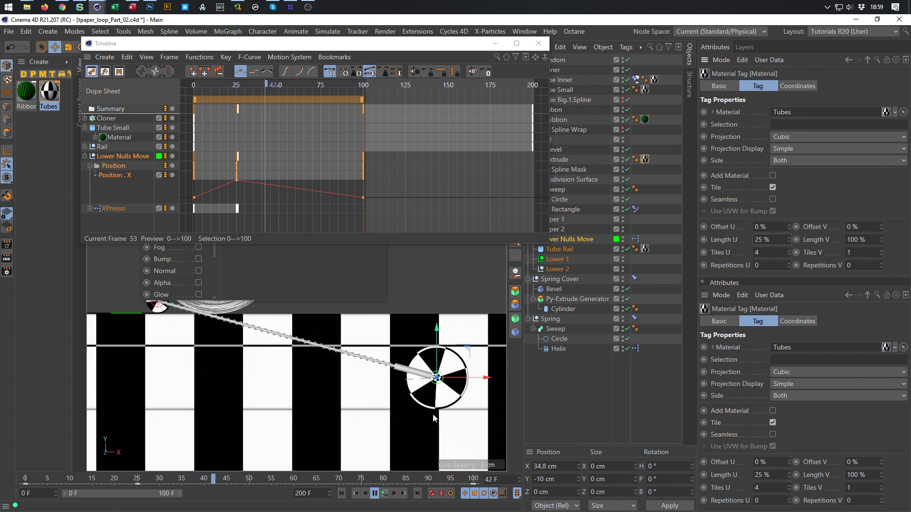
left_click(386, 497)
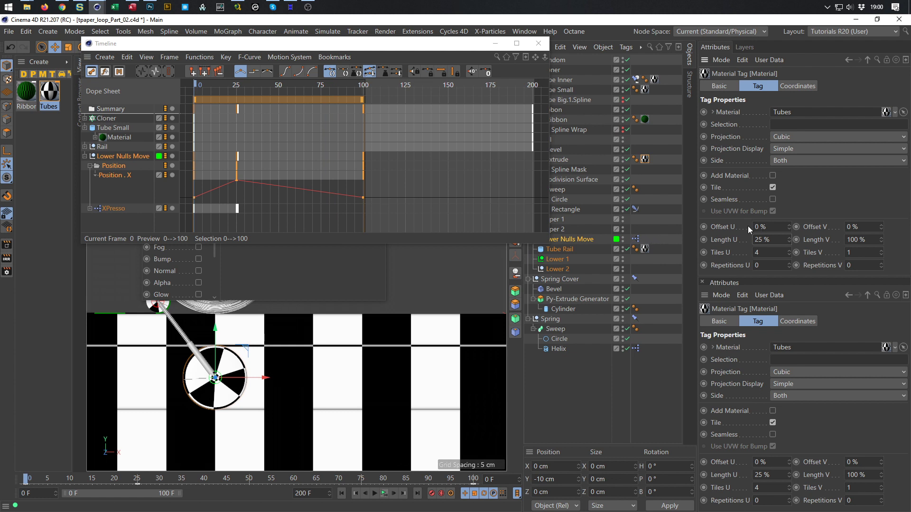
- Check the Tube Rail material tag's coordinates, and set the frame 25 Position.X key of Lower Nulls Move to 47 cm
left_click(647, 249)
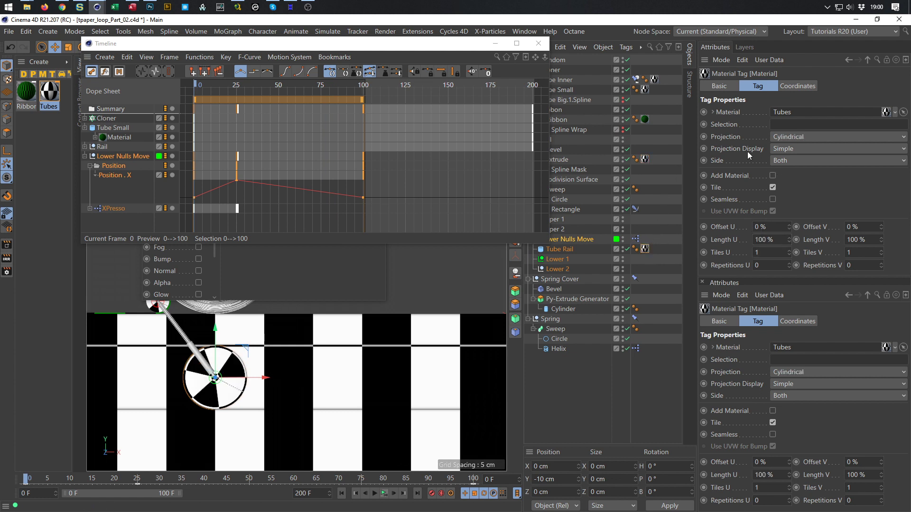
left_click(809, 89)
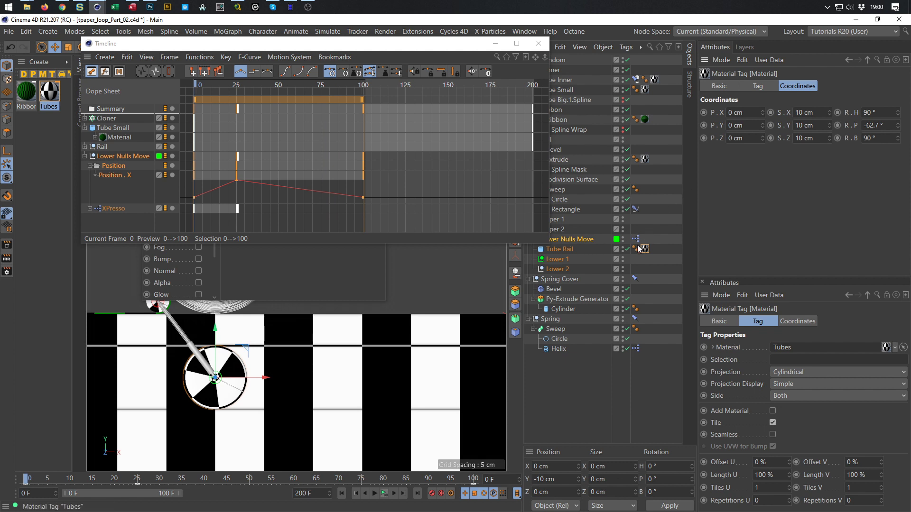
left_click(233, 180)
left_click(232, 180)
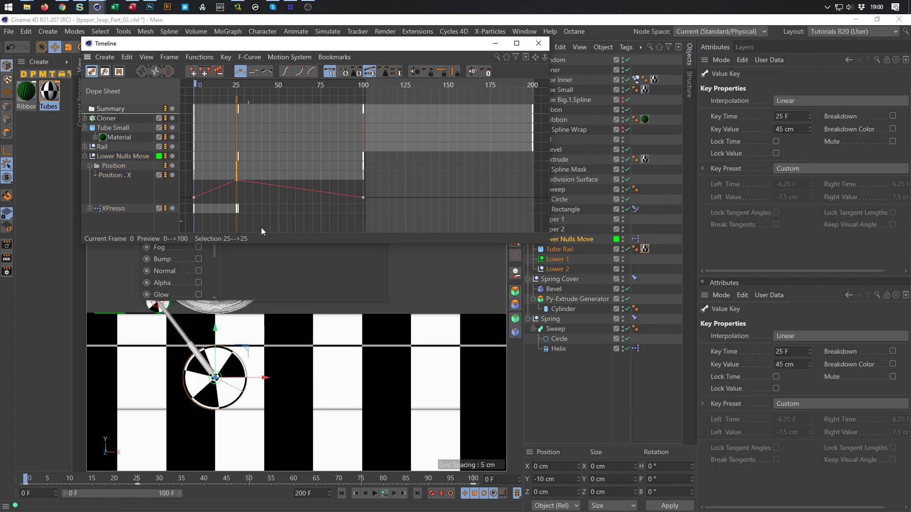
left_click(795, 130)
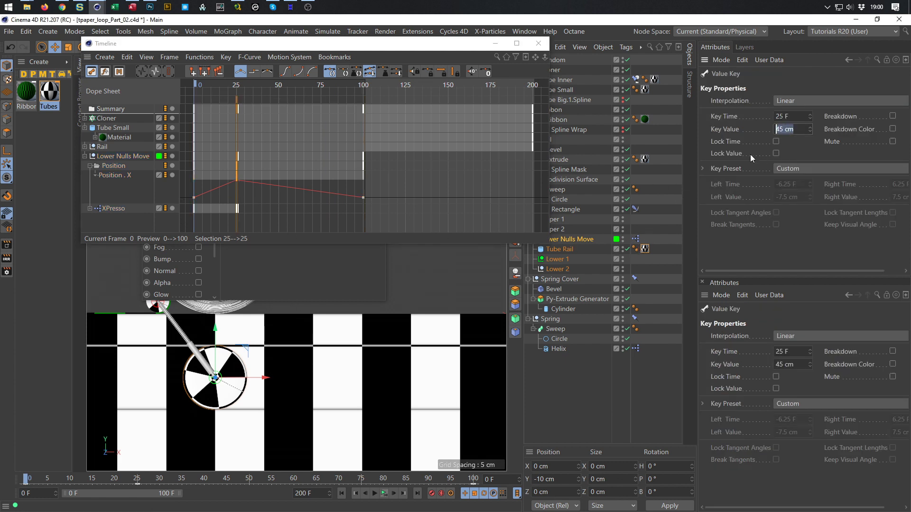
key("BackSpace")
type("47")
key("Return")
- Play back the animation in the Front view, and examine how the lower roller travels against the rail's stripes
left_click(384, 495)
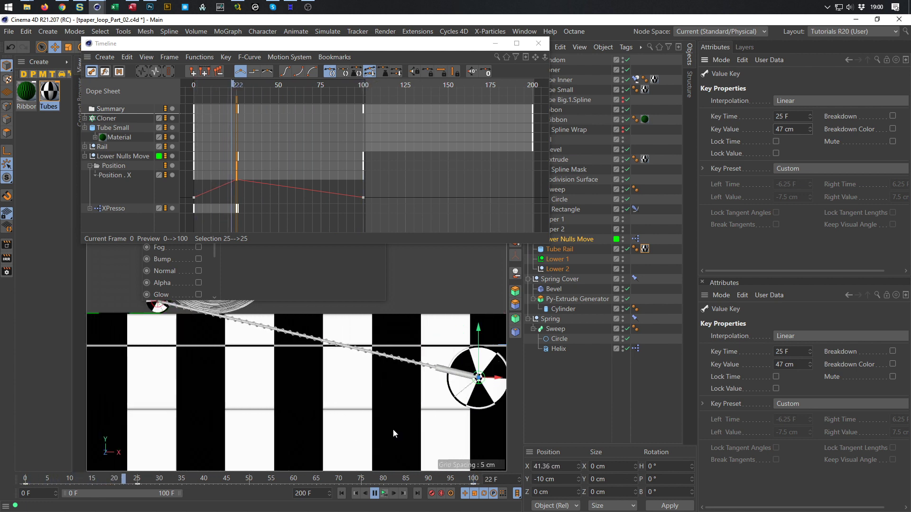
scroll(430, 418, "up", 5)
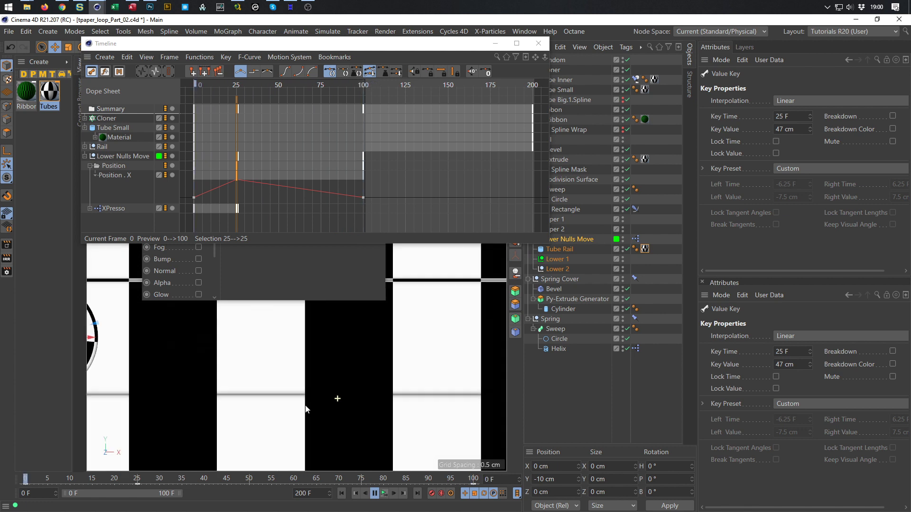
scroll(284, 408, "down", 5)
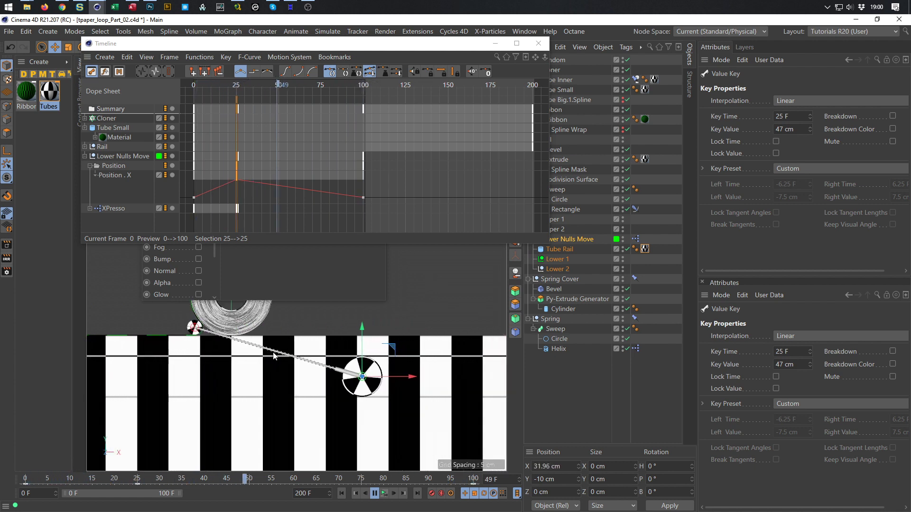
left_click(377, 493)
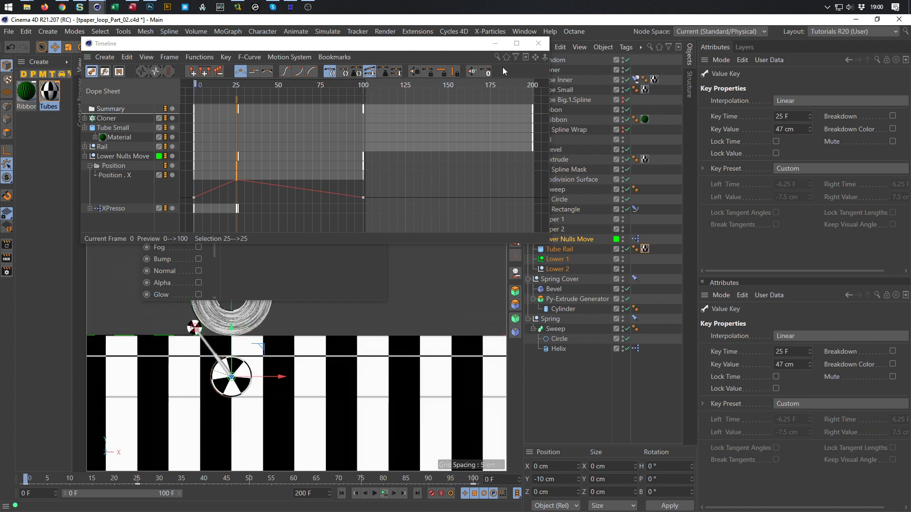
- Close the Timeline and Material Editor, and play back the animation in the maximized Perspective view framed on the roller and rail
left_click(544, 44)
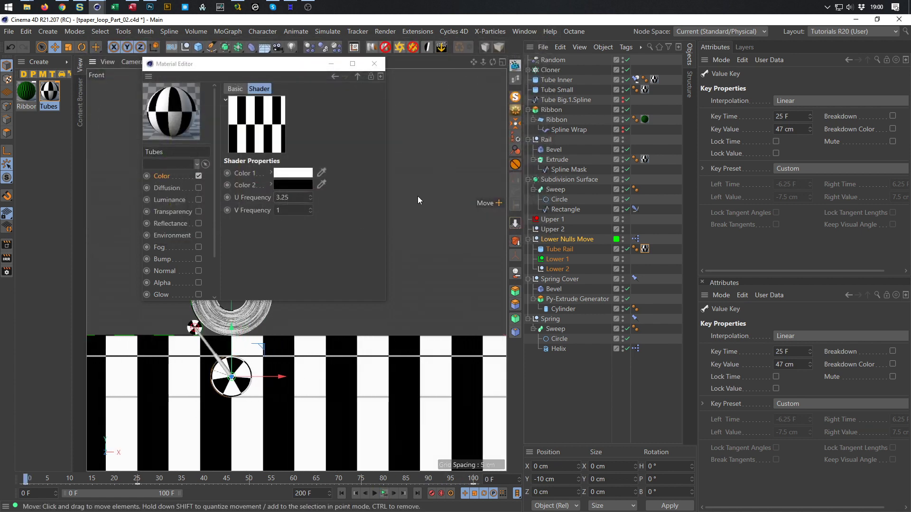
left_click(375, 65)
middle_click(386, 197)
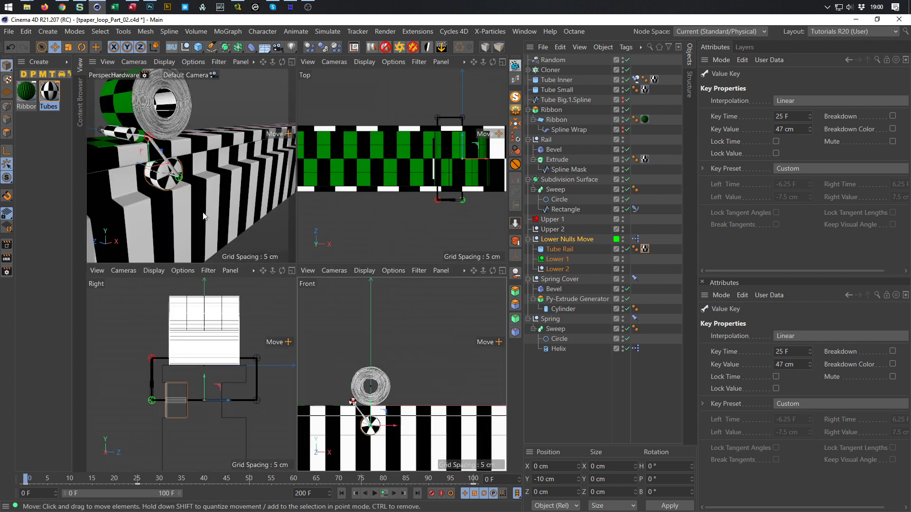
middle_click(204, 214)
scroll(338, 281, "down", 2)
scroll(344, 273, "up", 3)
scroll(346, 273, "up", 2)
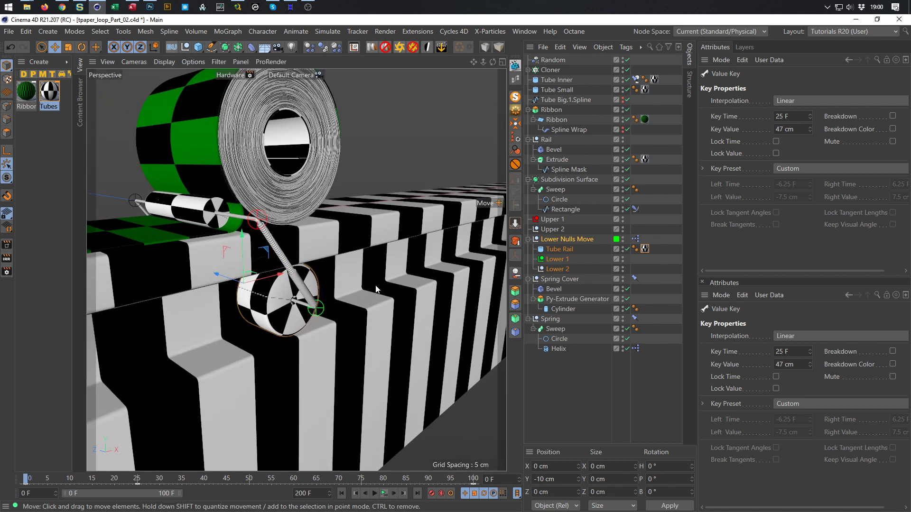
left_click(384, 493)
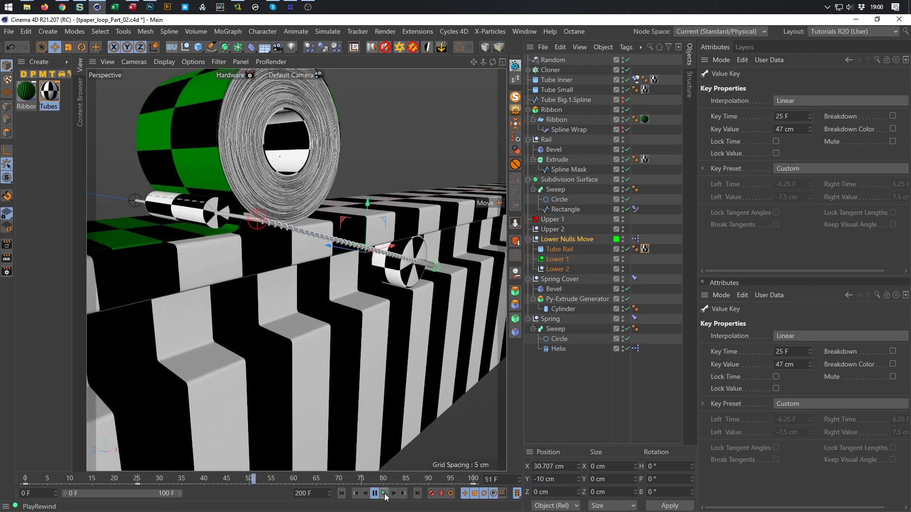
left_click(385, 494)
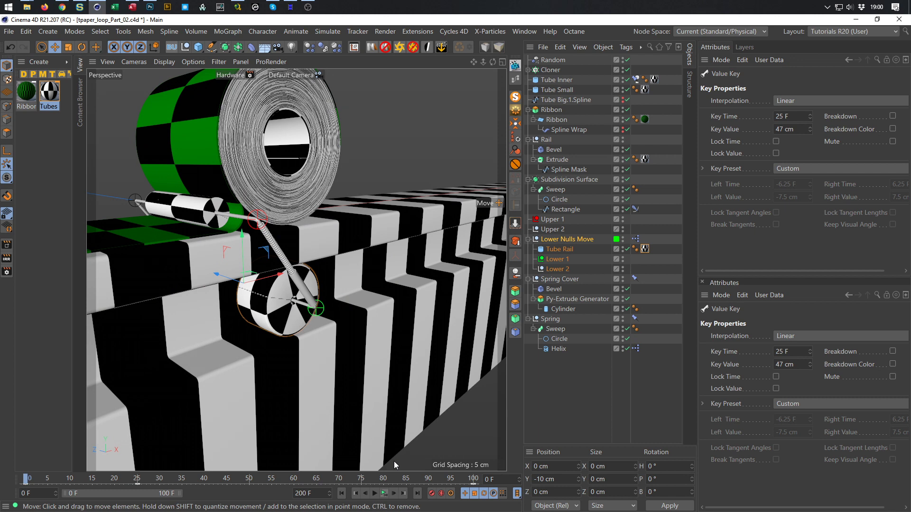
- Extend the preview range to the full 200 frames, and reopen the Timeline as an enlarged window over the viewport
double_click(249, 491)
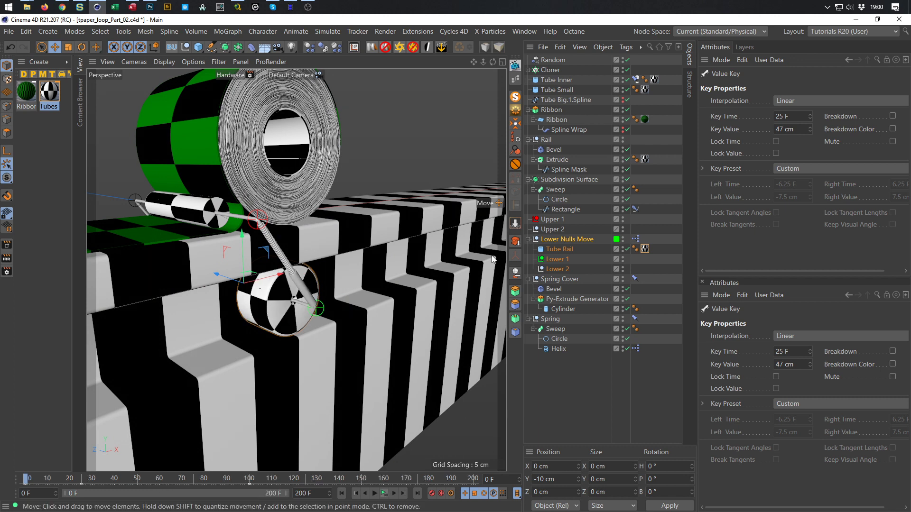
key("shift+F3")
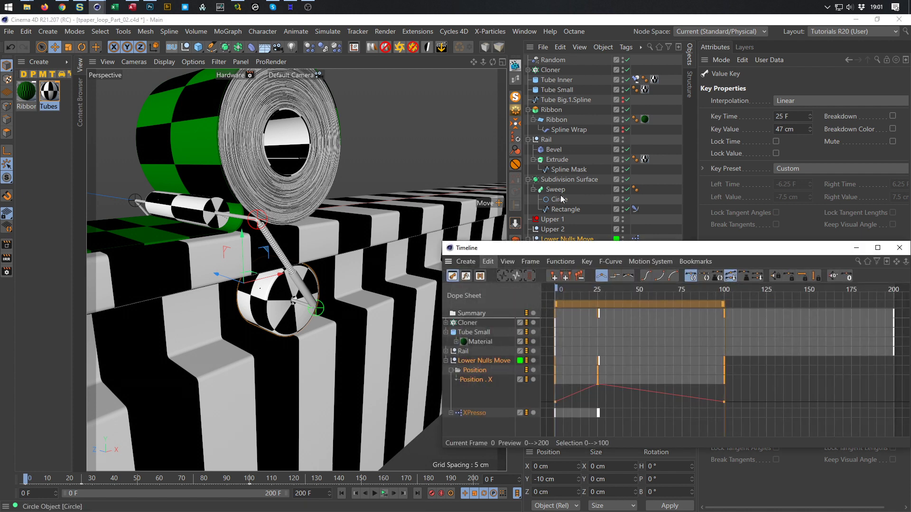
left_click_drag(581, 248, 307, 217)
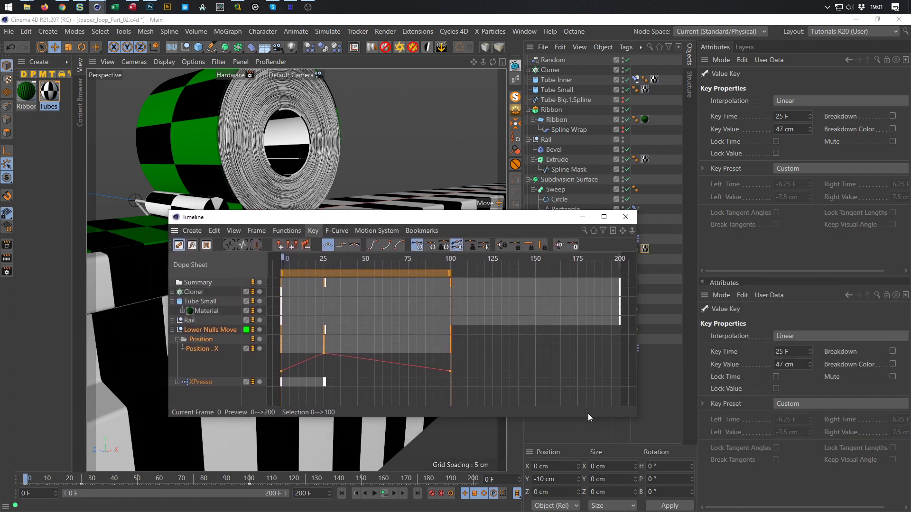
left_click_drag(637, 418, 721, 441)
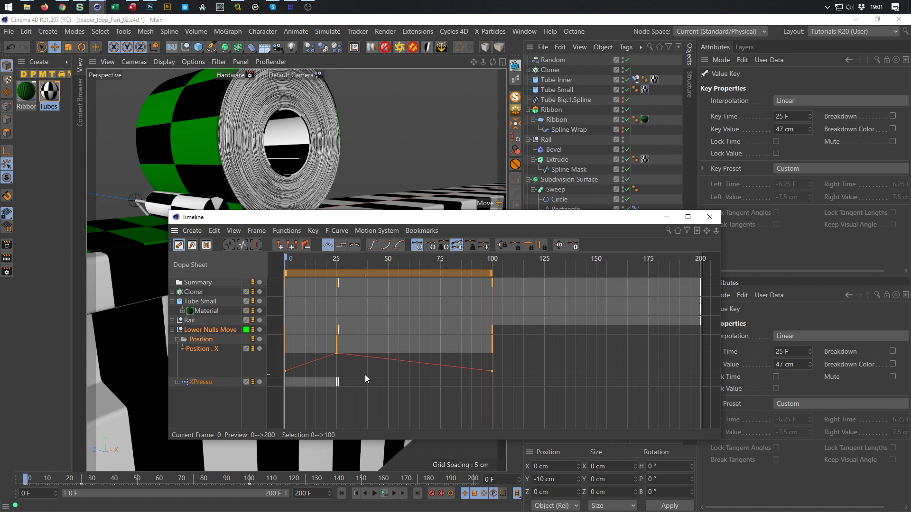
- Set the Position.X key at frame 0 to Spline interpolation and the key at frame 25 to Linear
left_click_drag(329, 373, 265, 351)
left_click(356, 246)
left_click_drag(349, 365, 324, 346)
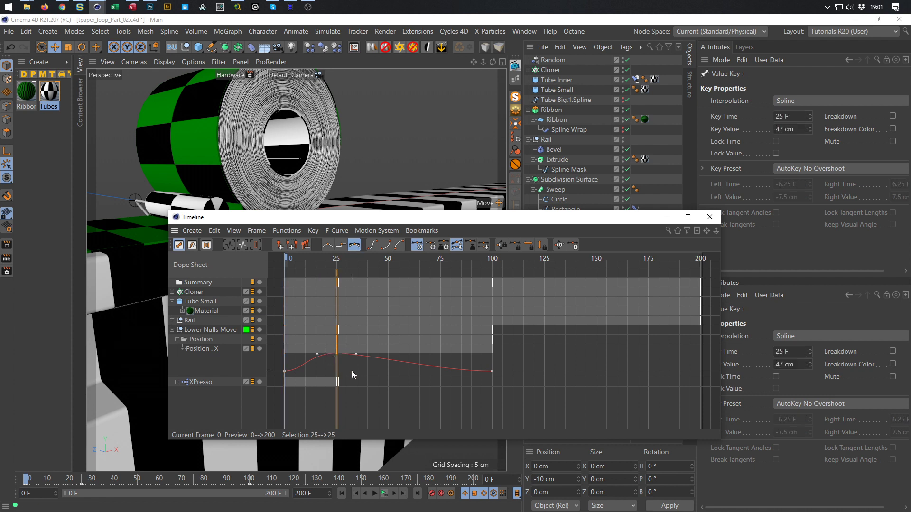
left_click(327, 245)
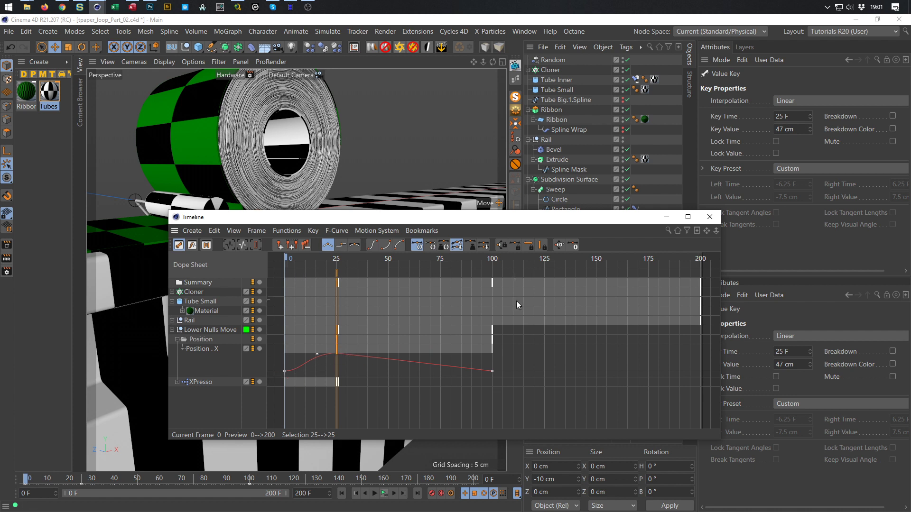
- Set the Position.X track of Lower Nulls Move to Repeat after its last key, with 1 repetition
left_click(215, 351)
left_click(785, 164)
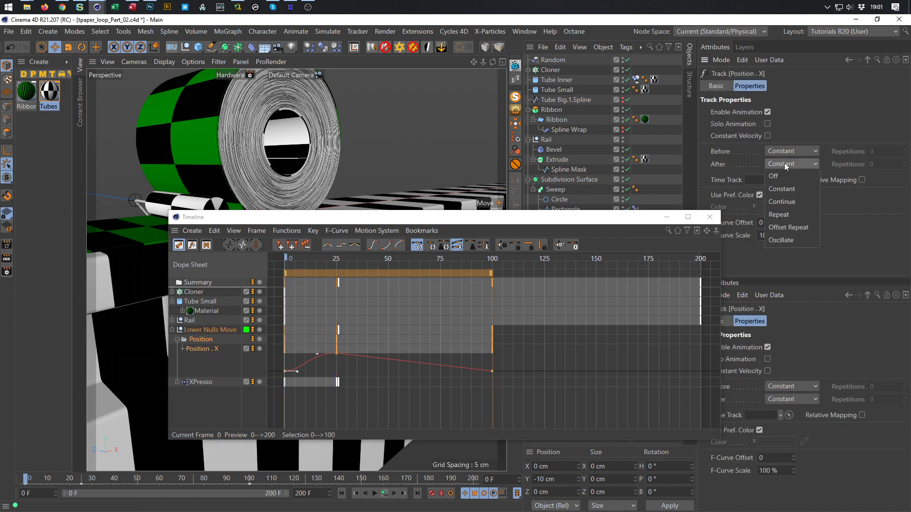
left_click(785, 215)
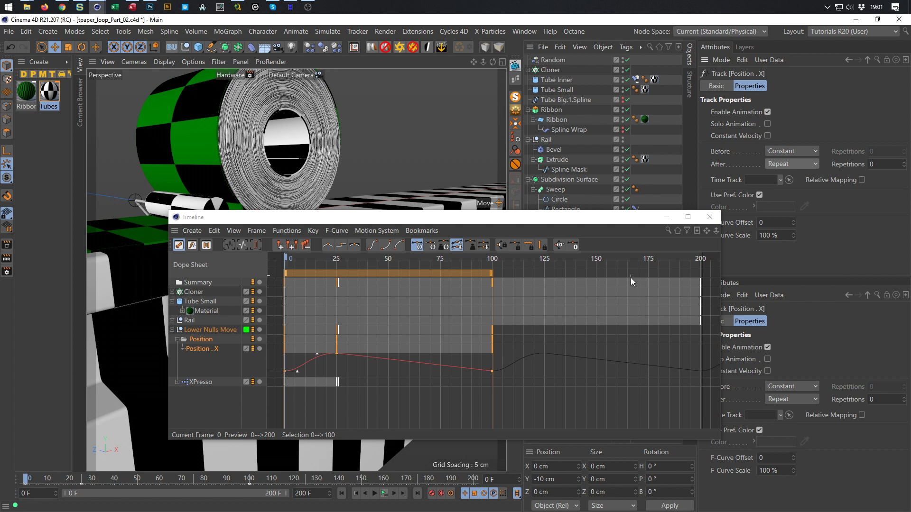
left_click_drag(642, 224, 581, 222)
left_click(904, 162)
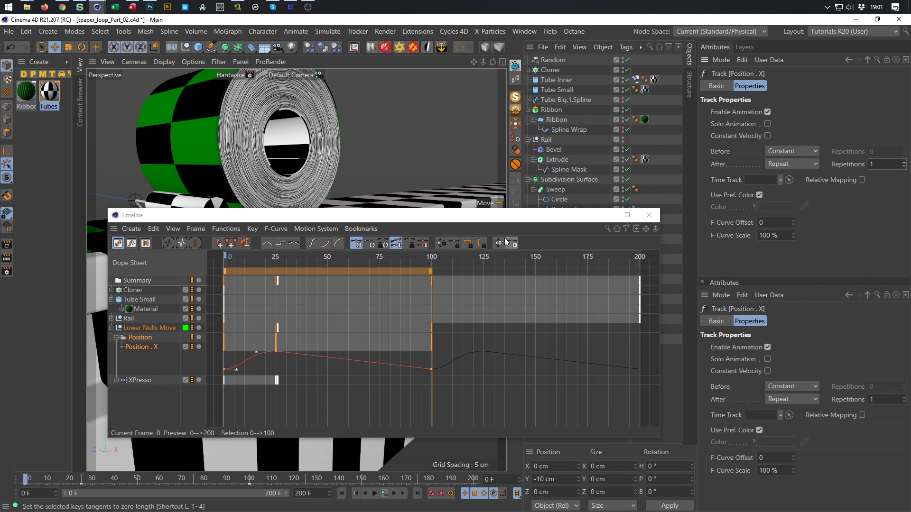
- Close the Timeline, and reopen it over the Perspective view
left_click_drag(506, 220, 594, 208)
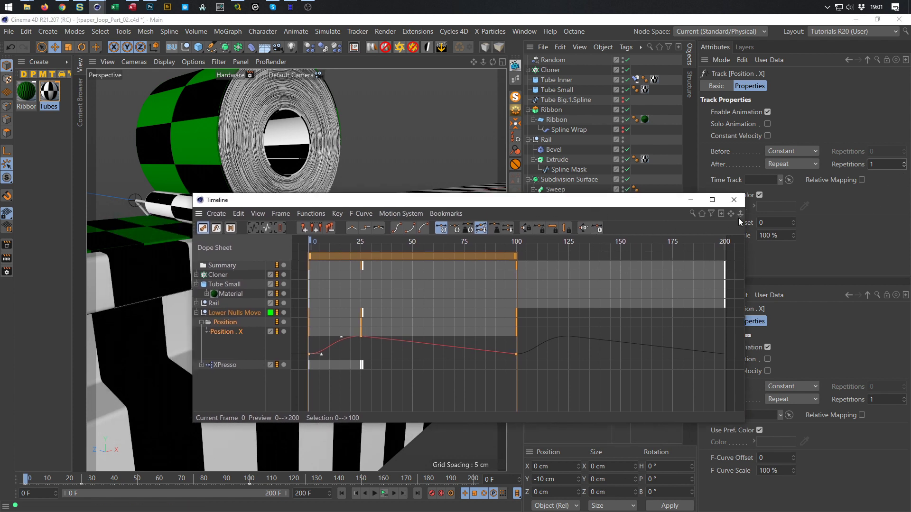
left_click(733, 200)
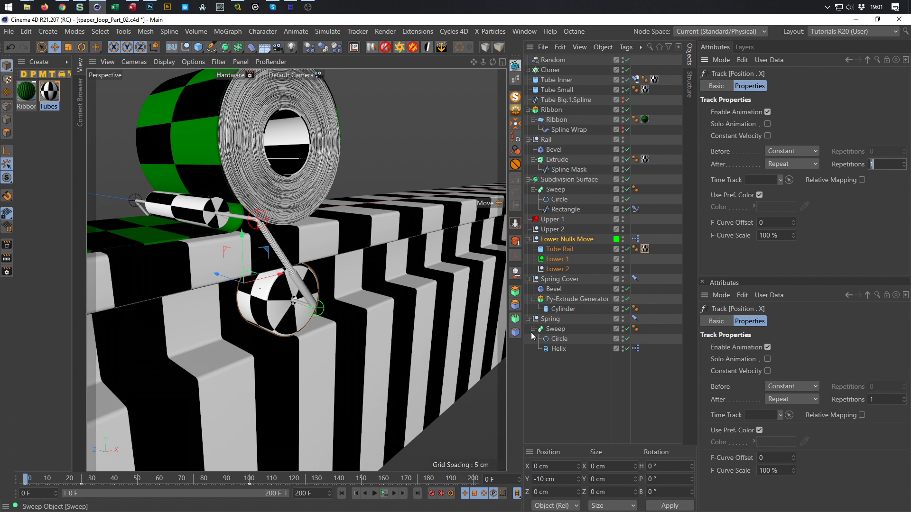
key("shift+F3")
left_click_drag(549, 291, 387, 227)
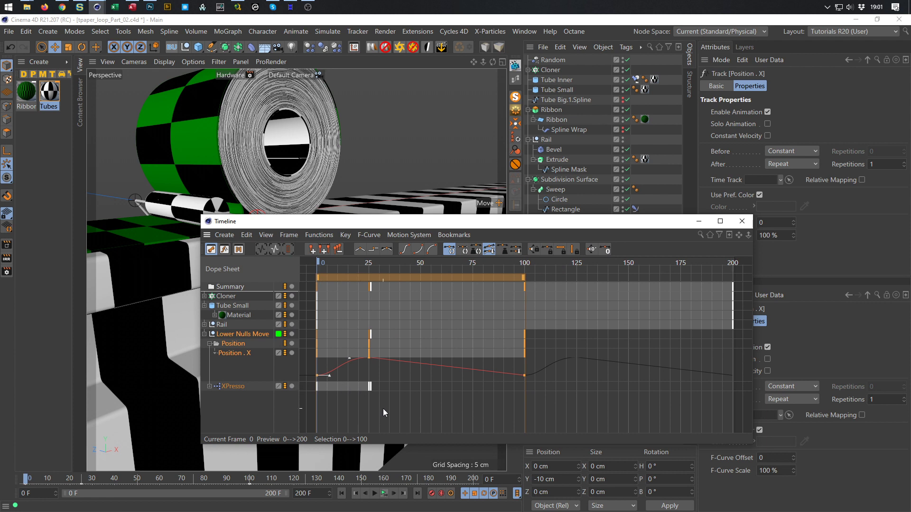
- Copy the XPresso Enable keys of Lower Nulls Move from frames 0–26 to start at frame 100, and close the Timeline
left_click(233, 388)
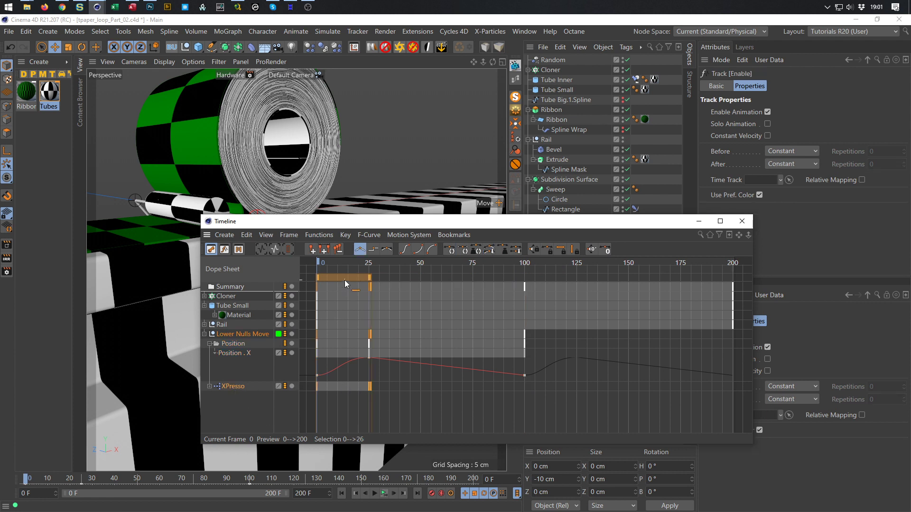
left_click_drag(334, 278, 545, 264)
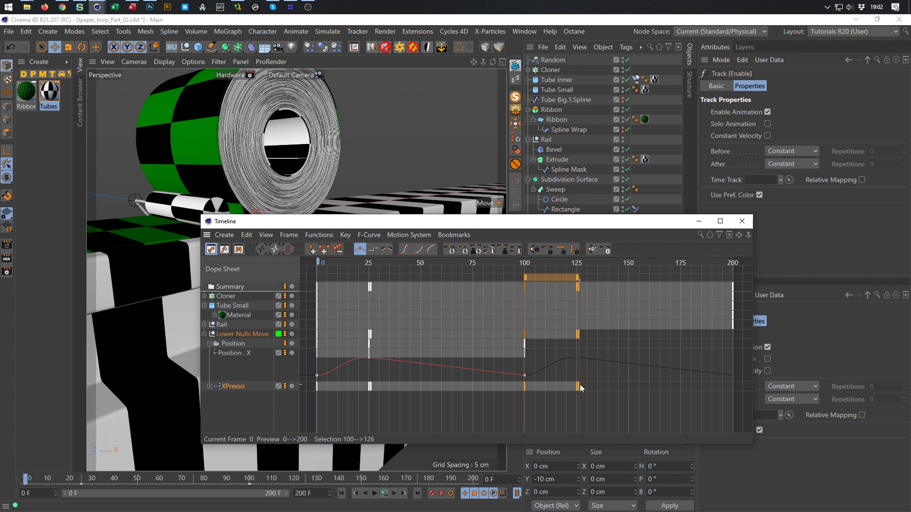
left_click(742, 221)
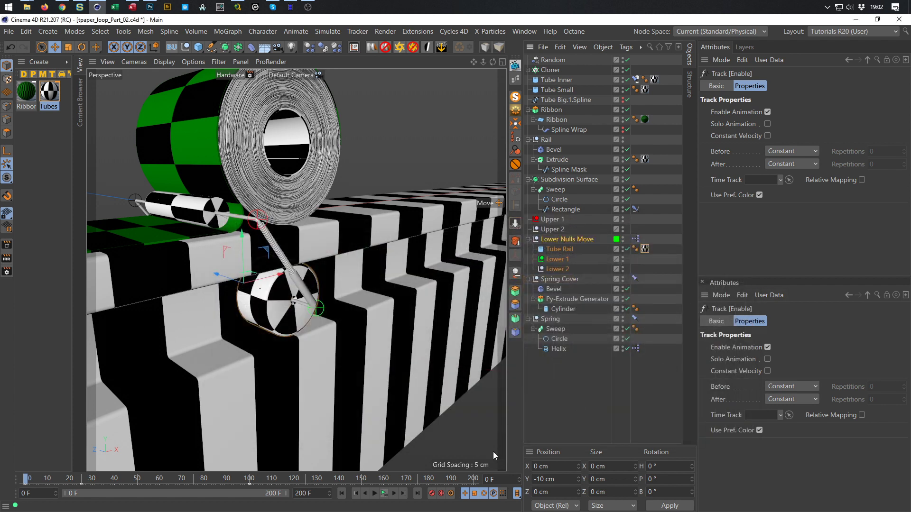
- Play the animation to check the repeated roller and spring motion, stop it at frame 0, and save the project
left_click(385, 493)
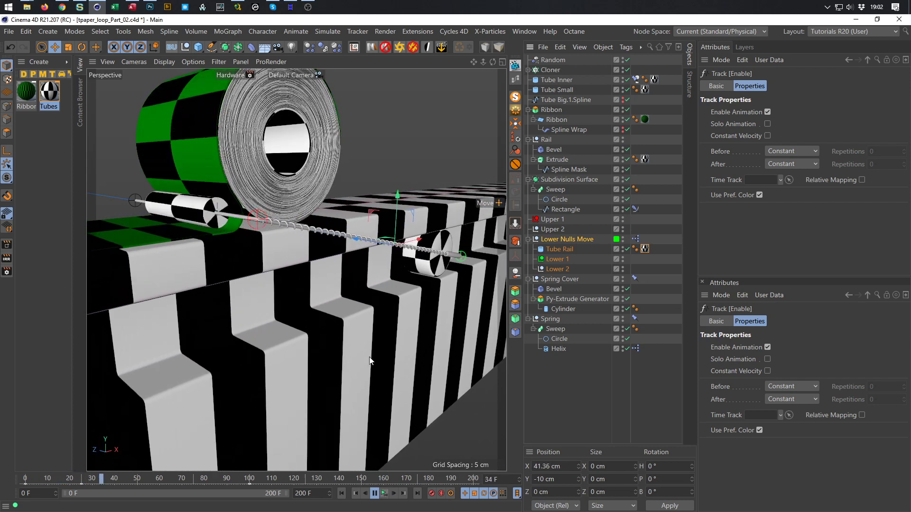
left_click(386, 494)
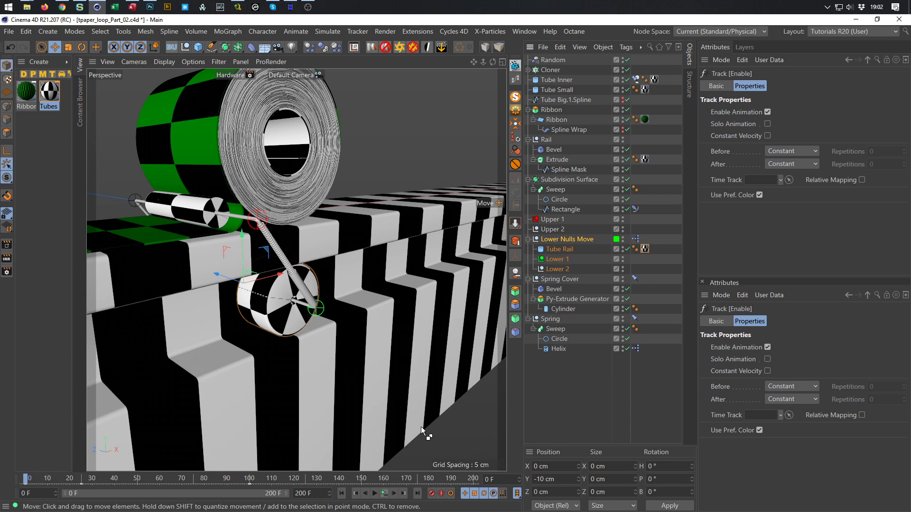
key("ctrl+s")
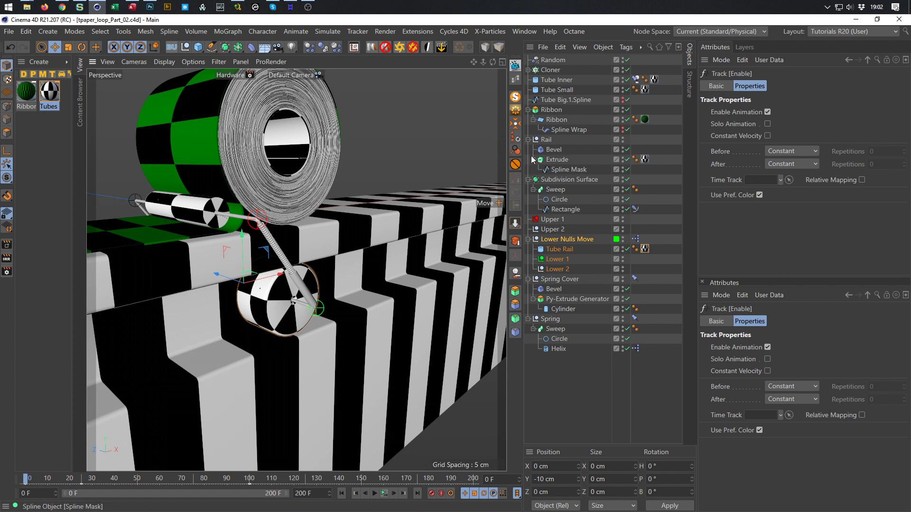
- Collapse the Rail, Subdivision Surface, Lower Nulls Move, Spring Cover and Spring hierarchies, and hide the last three objects
left_click(529, 140)
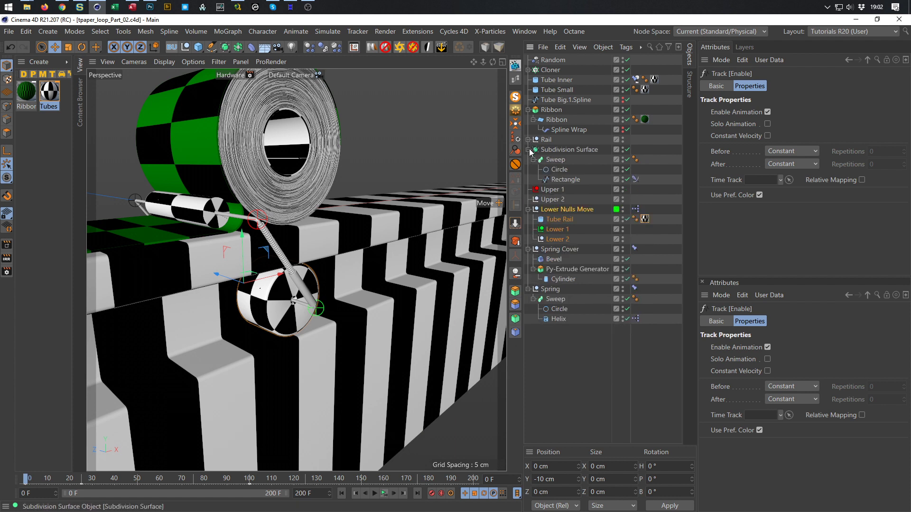
left_click(528, 150)
left_click(527, 179)
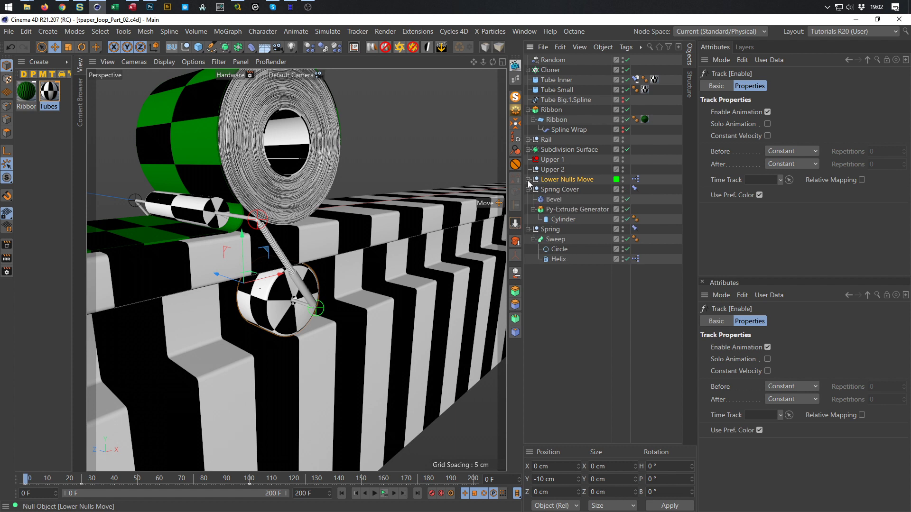
left_click(527, 189)
left_click(528, 199)
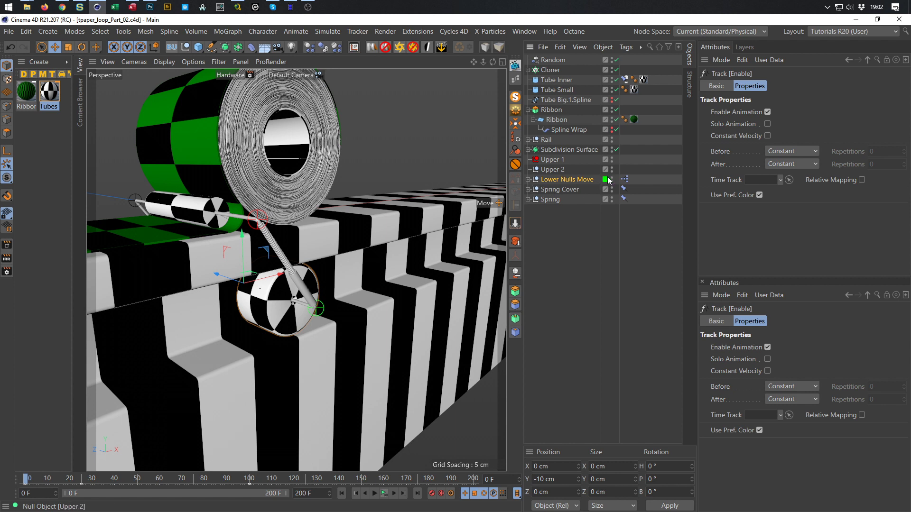
left_click_drag(612, 179, 611, 206, "alt")
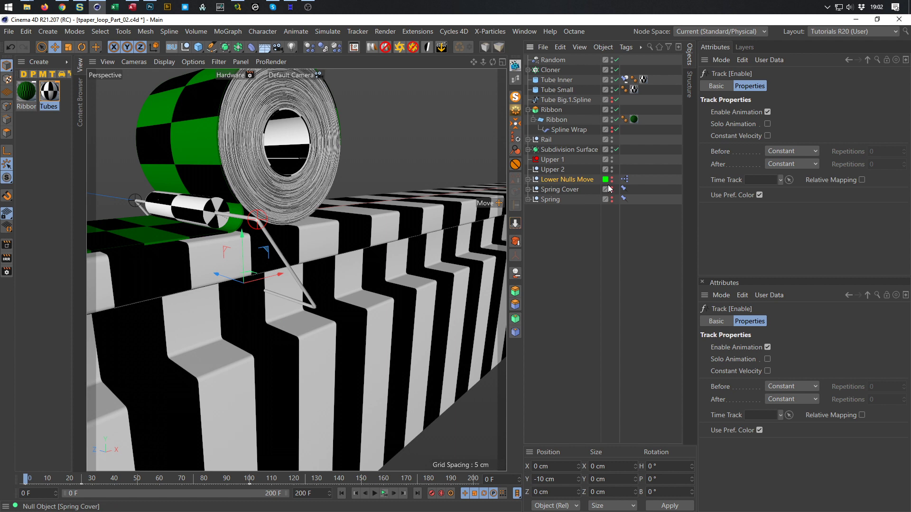
- Rename the Subdivision Surface object as Connection and hide it
left_click(547, 149)
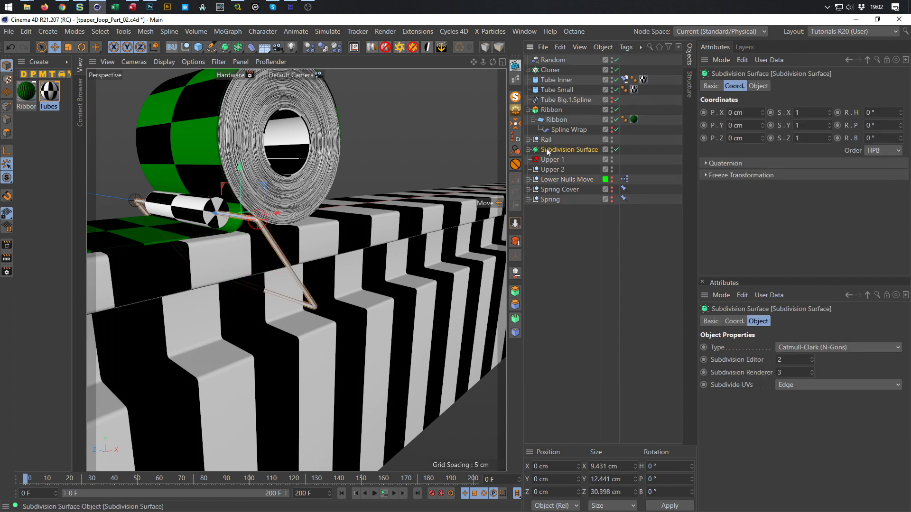
double_click(546, 149)
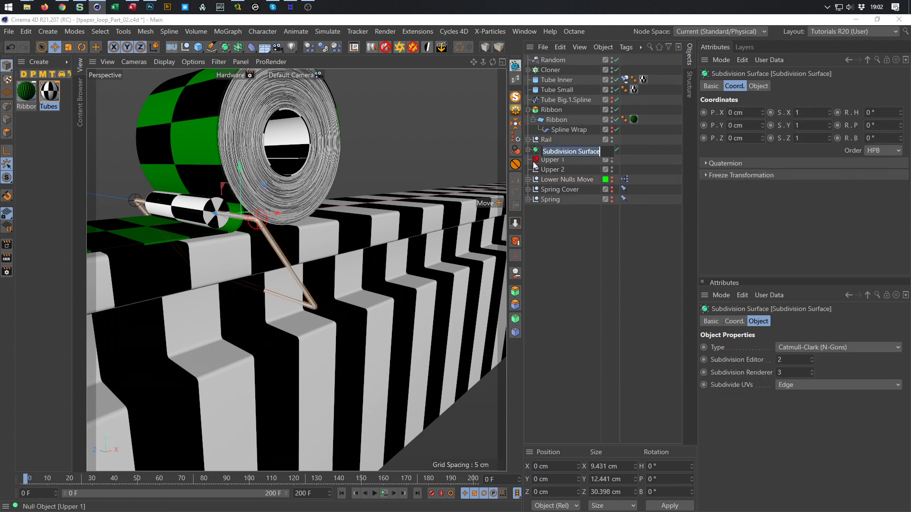
type("Connection")
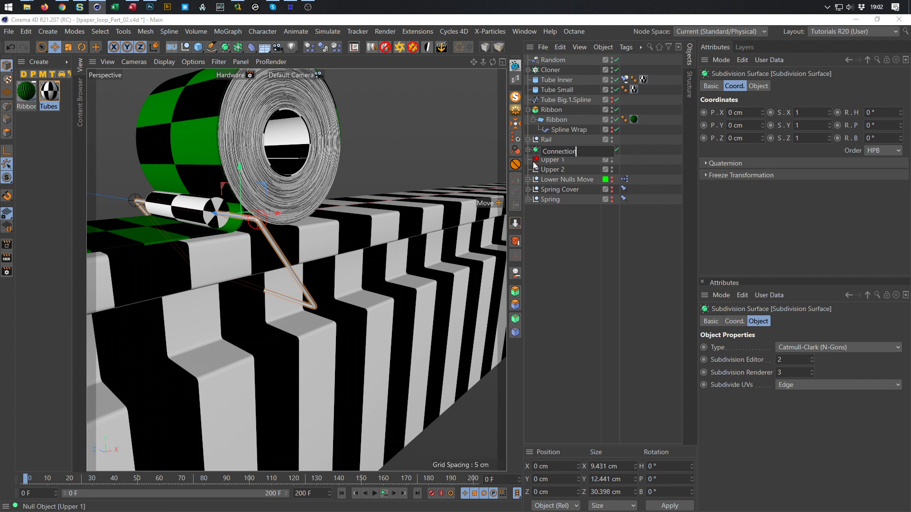
key("Return")
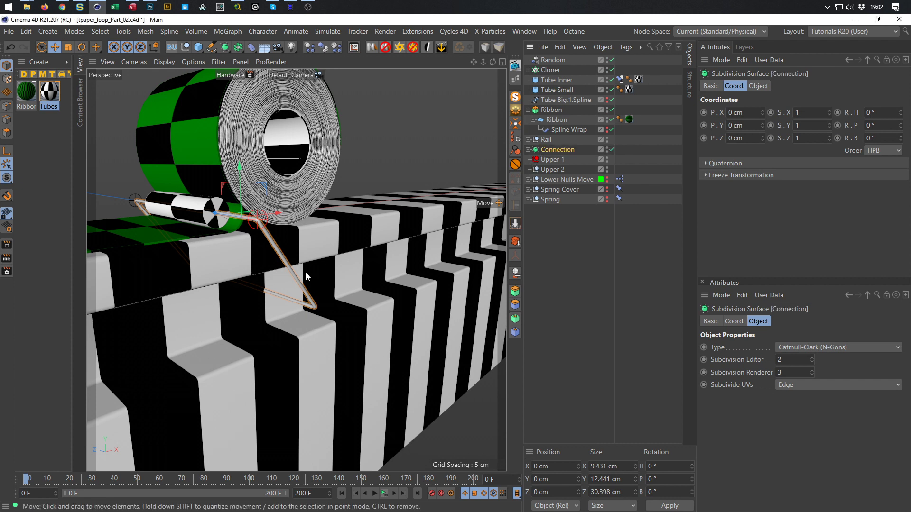
left_click(607, 149)
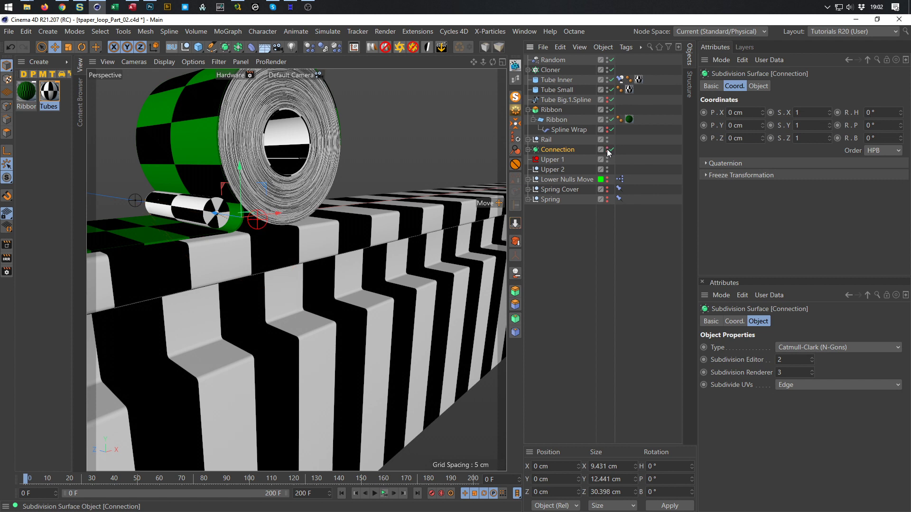
- Collapse the Ribbon hierarchy and hide the tape roll, its tubes and the Ribbon, leaving only the rail shown
left_click(529, 110)
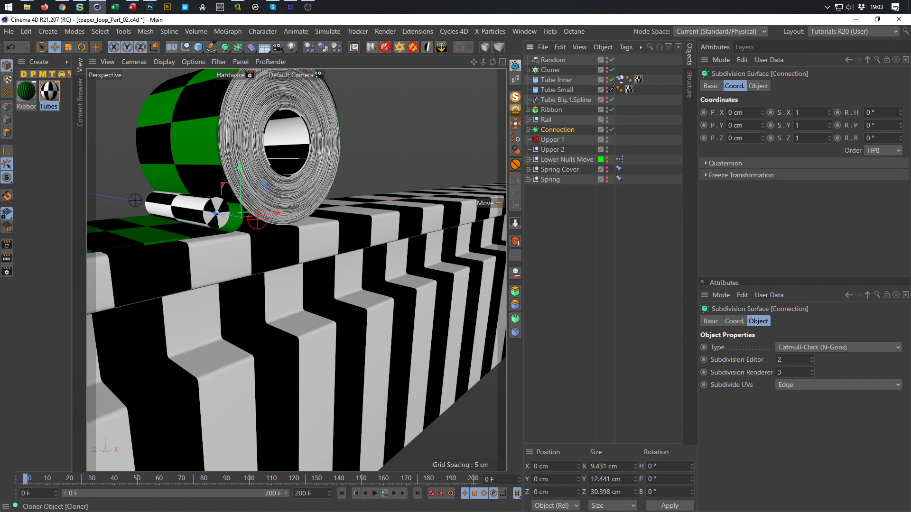
left_click_drag(609, 91, 607, 101)
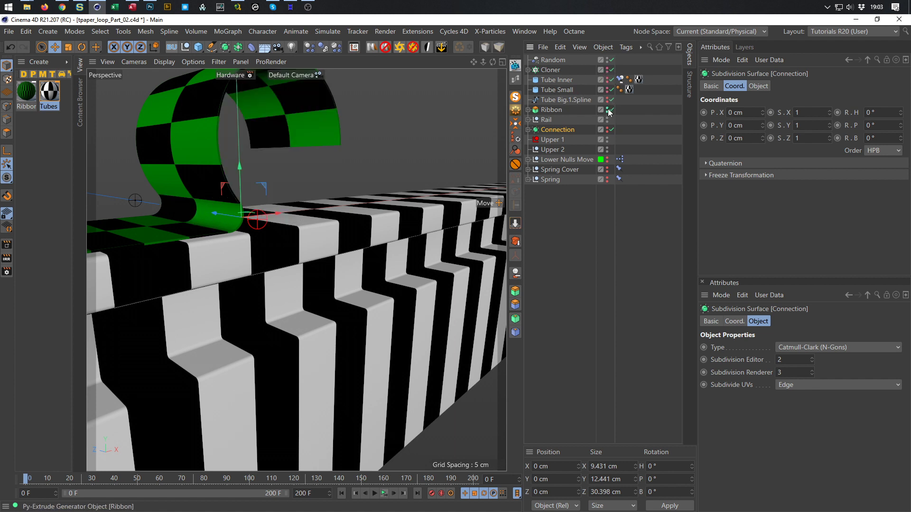
left_click(607, 110)
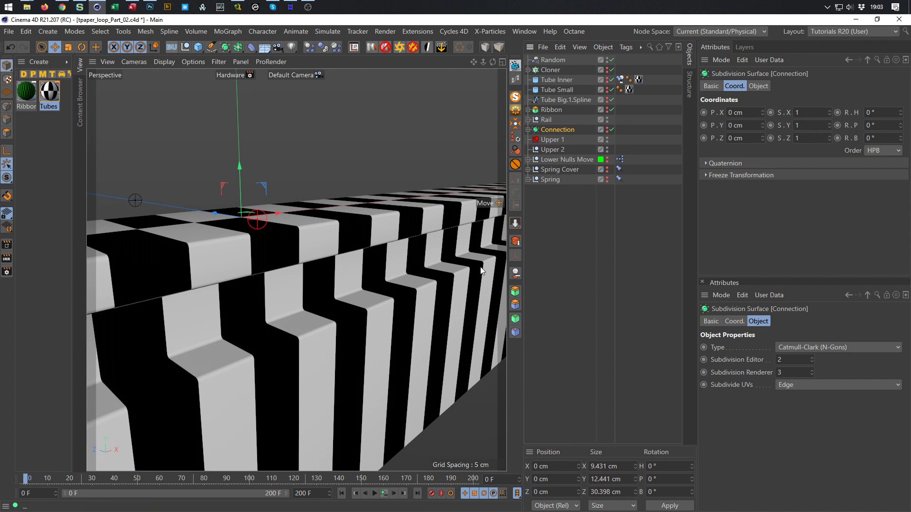
- Play the animation to examine how the stripes move along the rail
middle_click_drag(310, 252, 292, 237, "alt")
left_click_drag(293, 237, 289, 237, "alt")
scroll(287, 246, "down", 2)
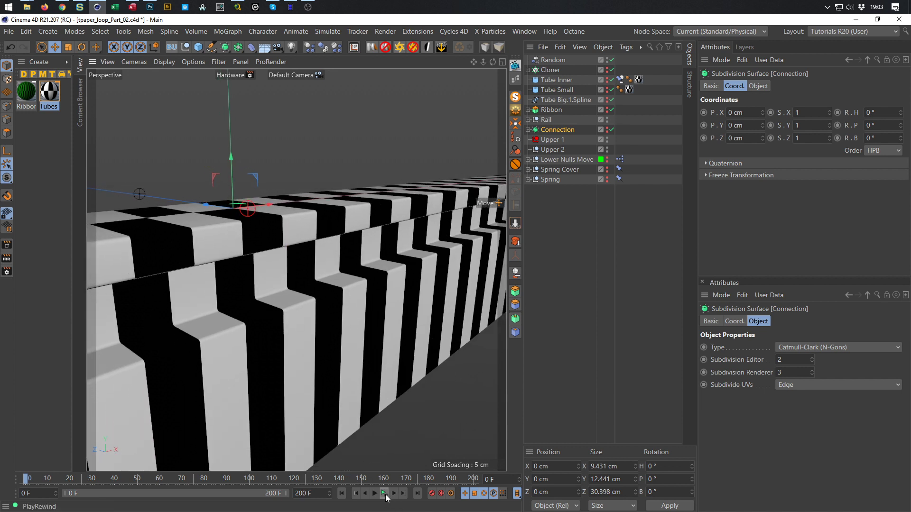
left_click(385, 494)
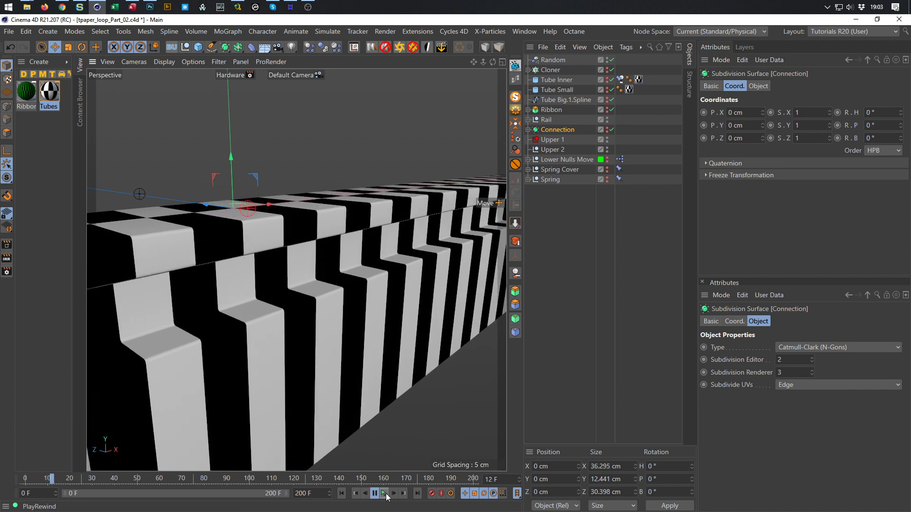
- Add a cube in the Front view and scale it uniformly to about 27.6 cm
middle_click(352, 278)
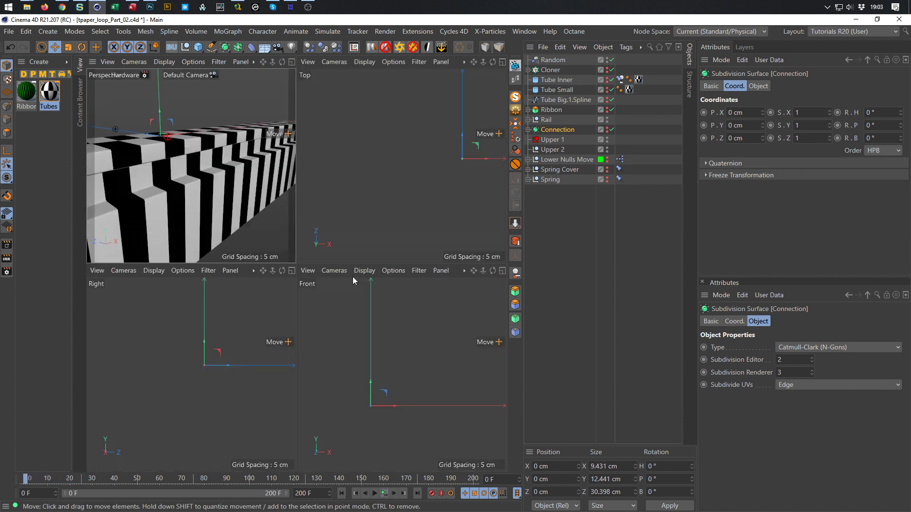
middle_click(378, 356)
scroll(291, 357, "down", 4)
middle_click_drag(289, 356, 304, 261, "alt")
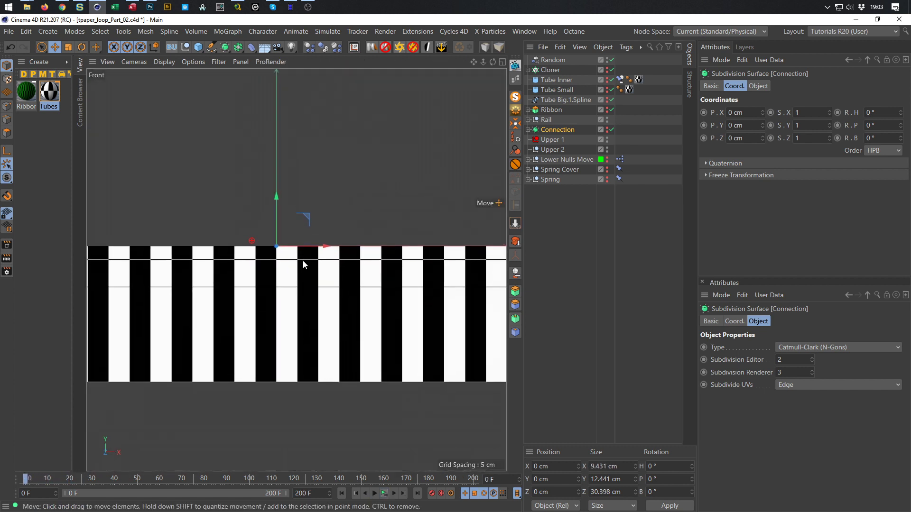
scroll(304, 262, "up", 6)
scroll(353, 241, "down", 3)
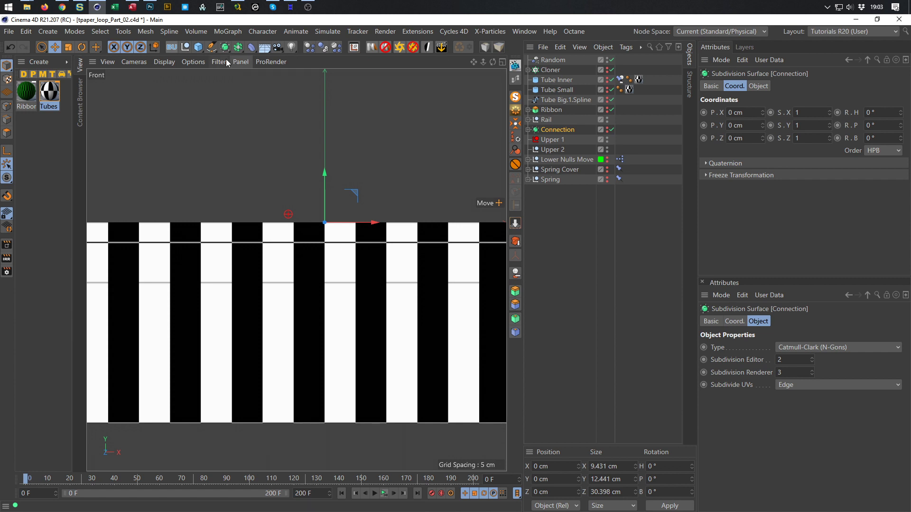
left_click(198, 47)
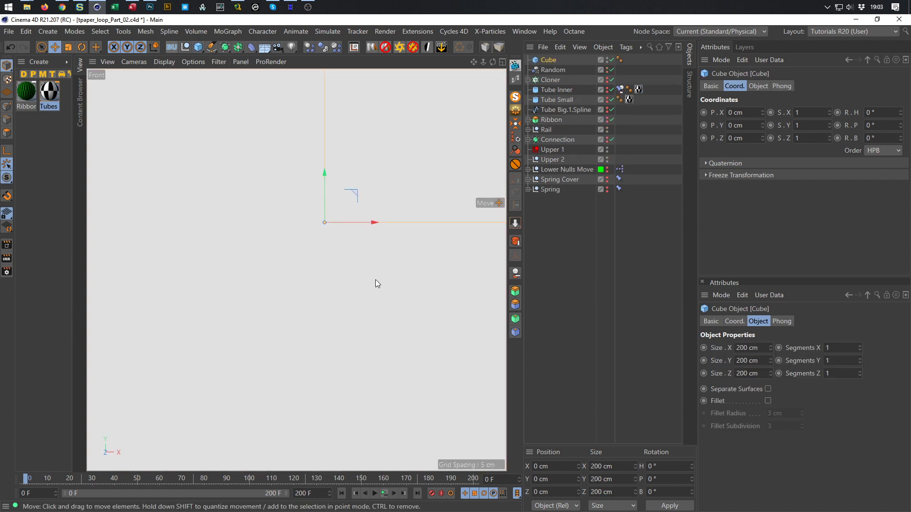
key("t")
left_click_drag(425, 312, 110, 403)
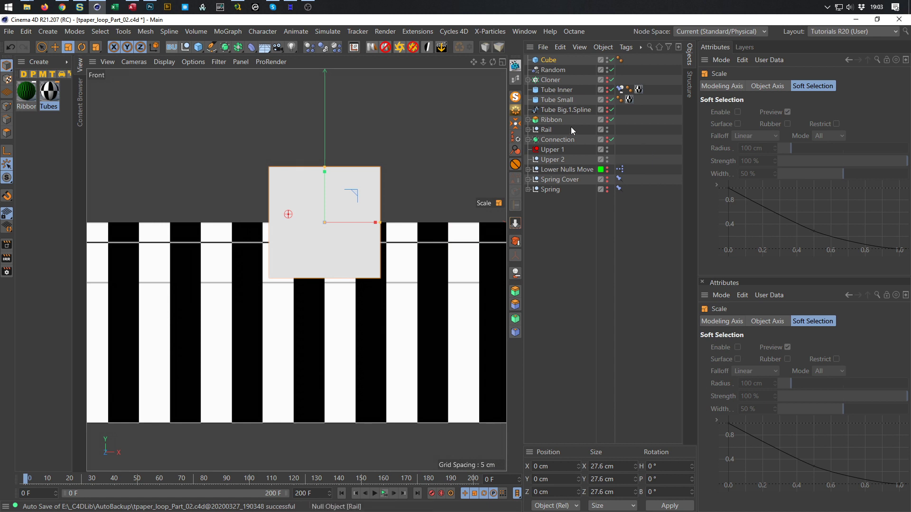
- Turn on the cube's display color and set it to pure green
left_click(549, 61)
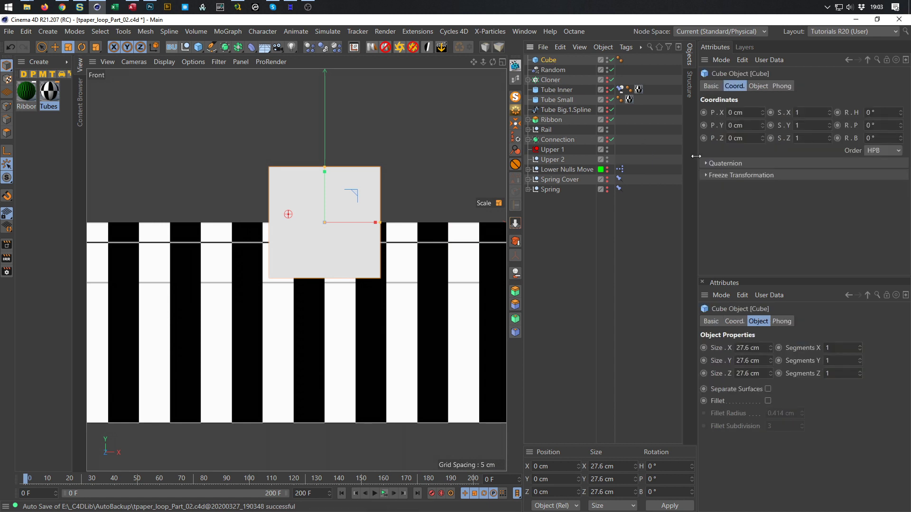
left_click(711, 85)
left_click(788, 181)
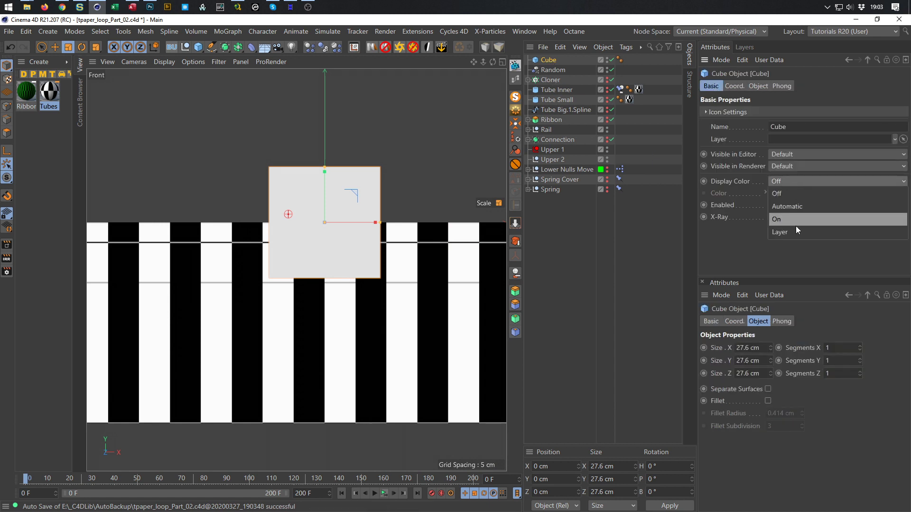
left_click(796, 223)
left_click(794, 191)
left_click(793, 190)
left_click(764, 204)
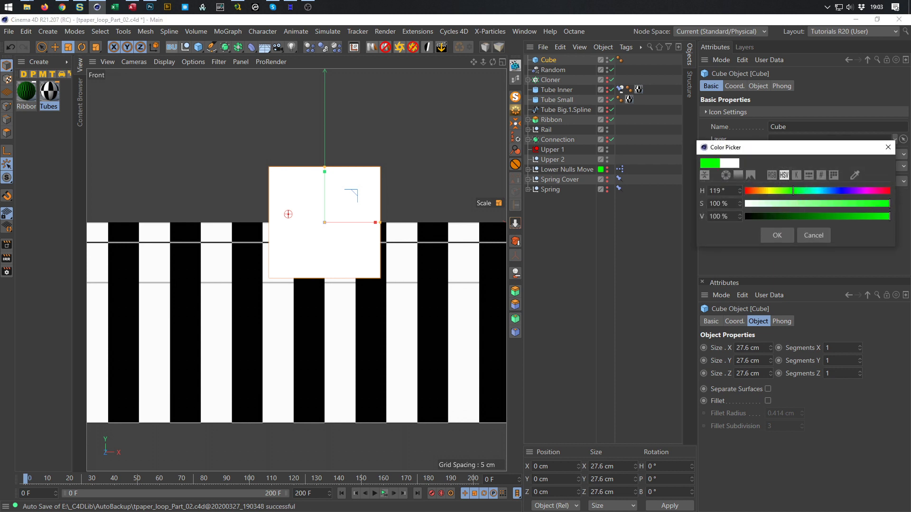
left_click_drag(883, 217, 768, 237)
left_click_drag(815, 201, 900, 213)
key("Return")
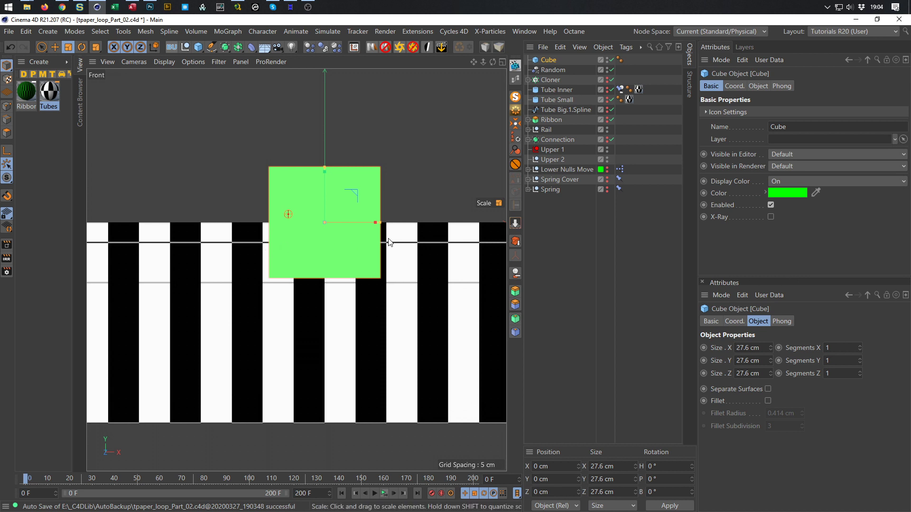
- Shrink the cube into a thin marker about 1.04 cm wide and 24.3 cm high, and place it on a rail stripe edge
left_click_drag(375, 223, 328, 229)
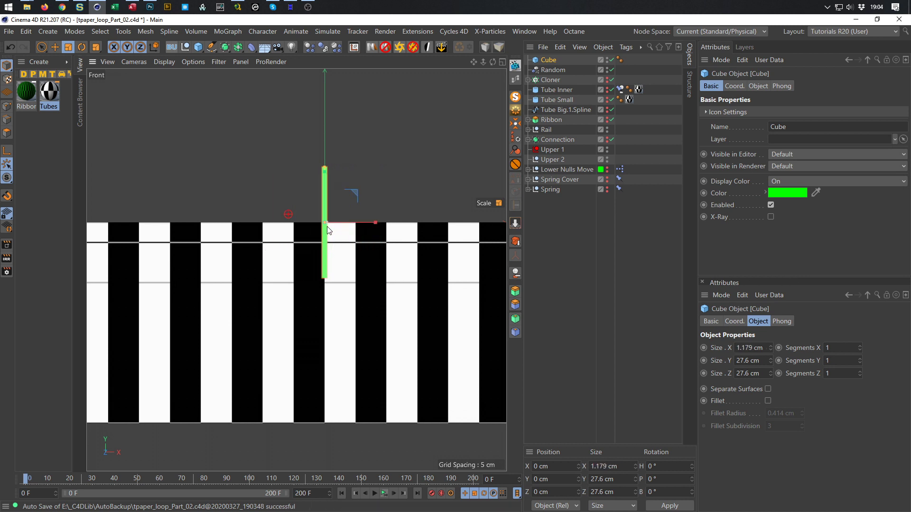
left_click_drag(354, 190, 324, 279)
key("e")
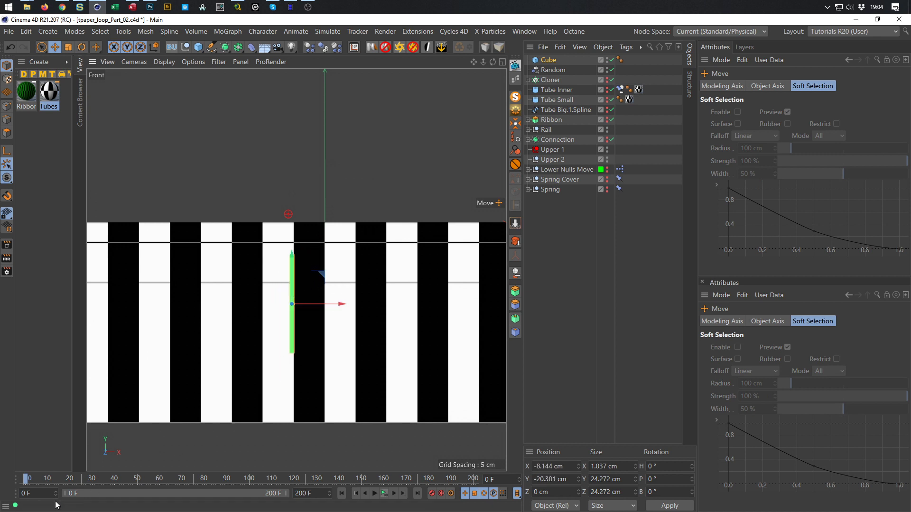
- Scrub to frame 200 to compare the stripes with the marker, and inspect the small tube's and rail Extrude's Tubes material tags
left_click_drag(28, 480, 510, 480)
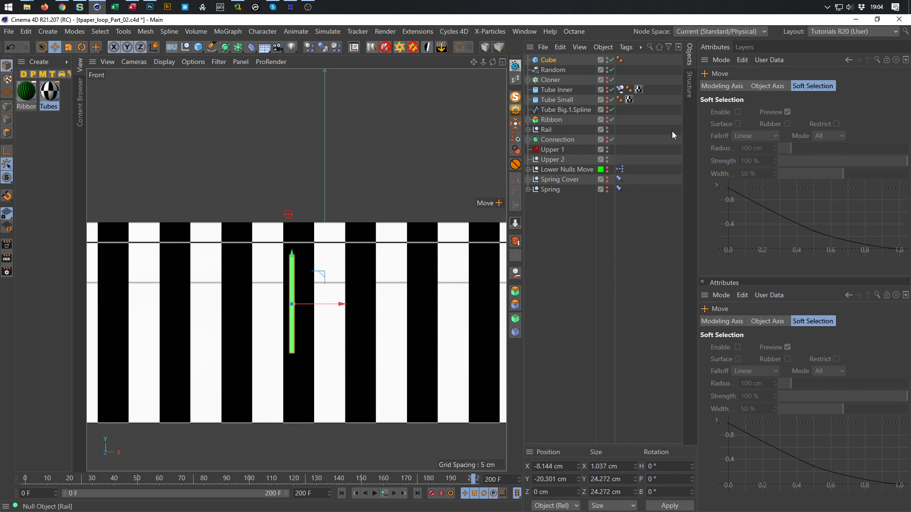
left_click(630, 101)
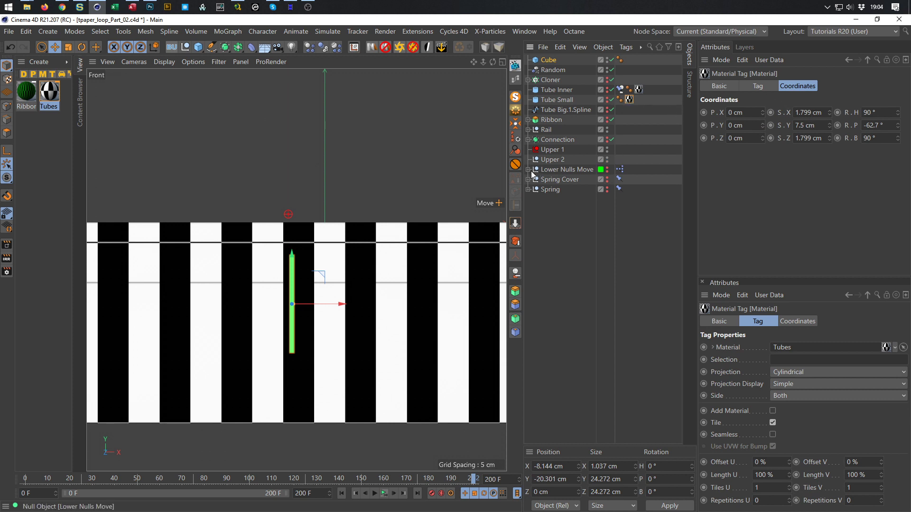
left_click(527, 129)
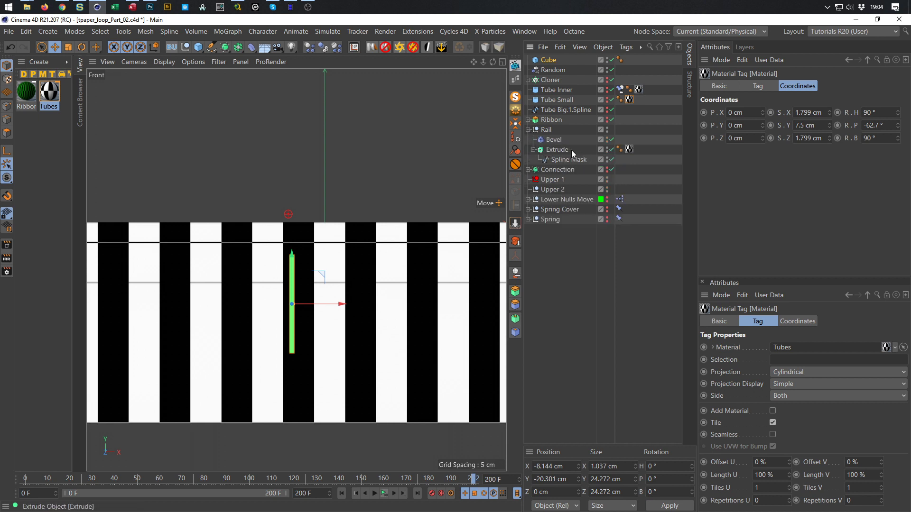
left_click(630, 149)
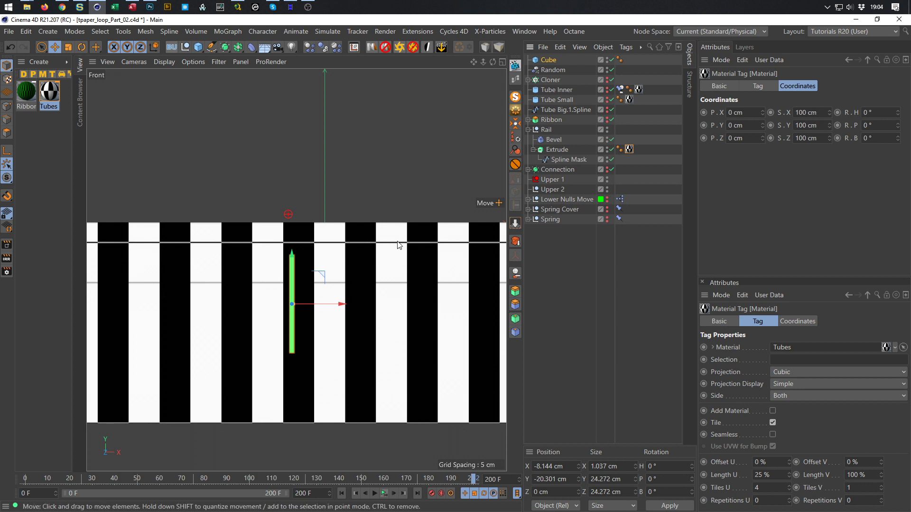
left_click(756, 87)
left_click(794, 86)
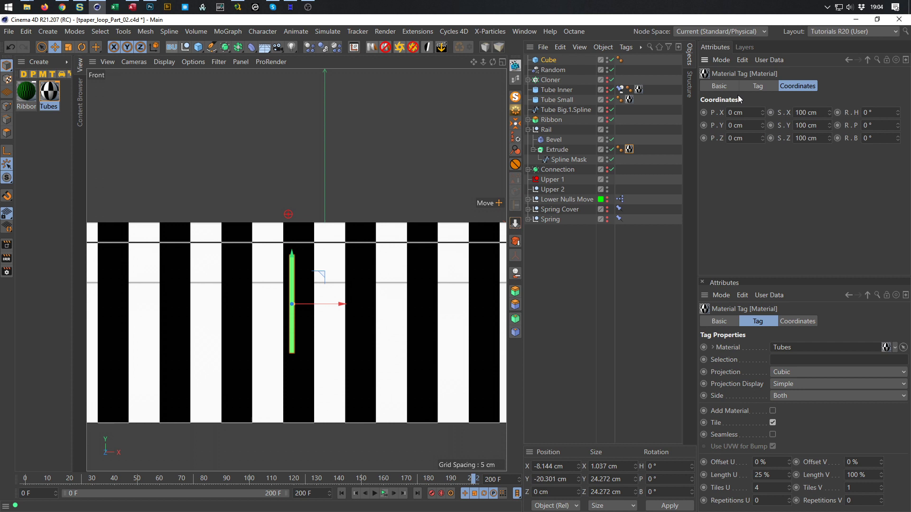
- Copy the Ribbon plane's 125.664 cm width into the X scale of the rail Extrude's material tag
left_click(528, 119)
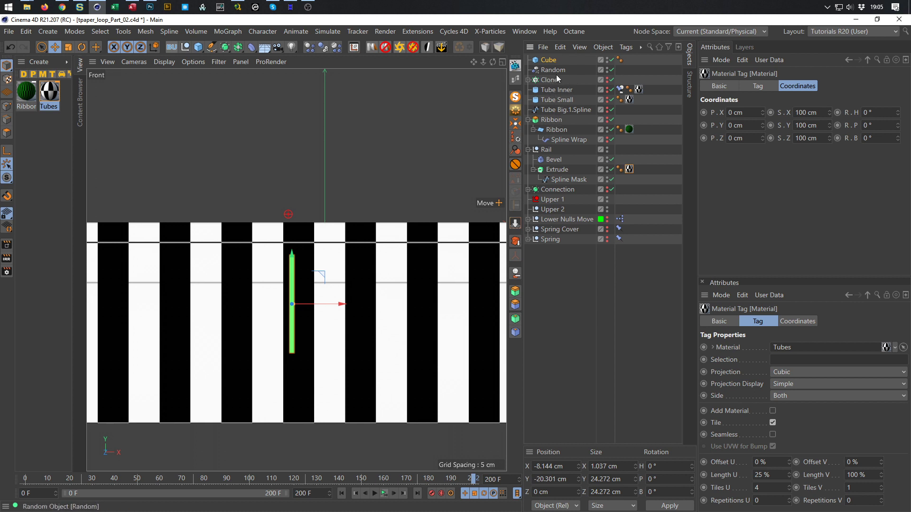
left_click(561, 129)
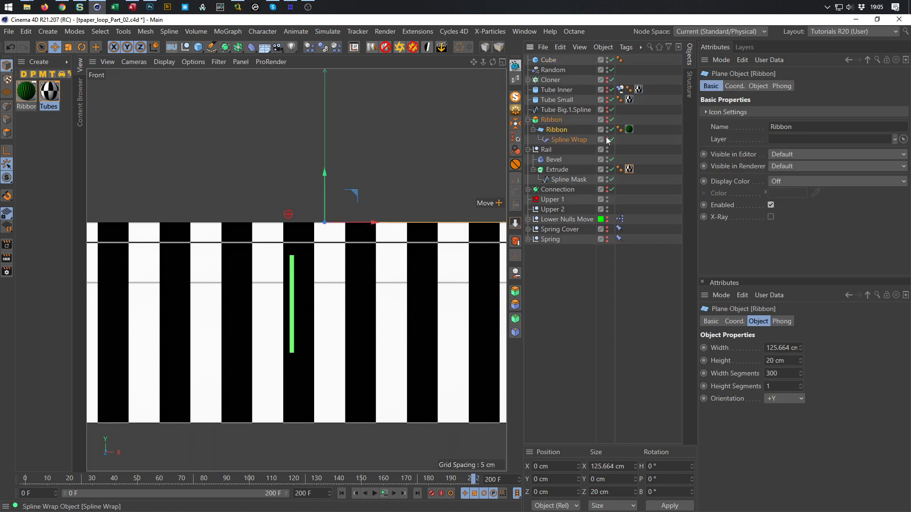
left_click(758, 86)
double_click(782, 112)
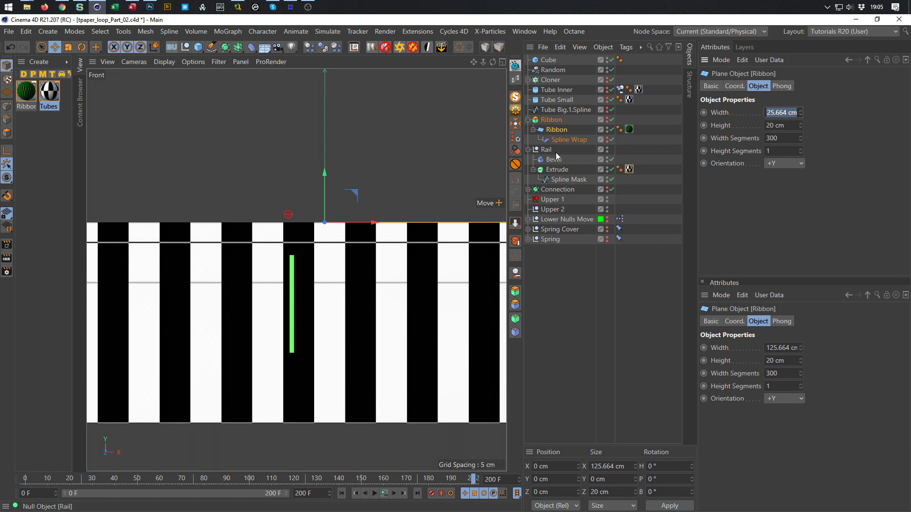
left_click(629, 169)
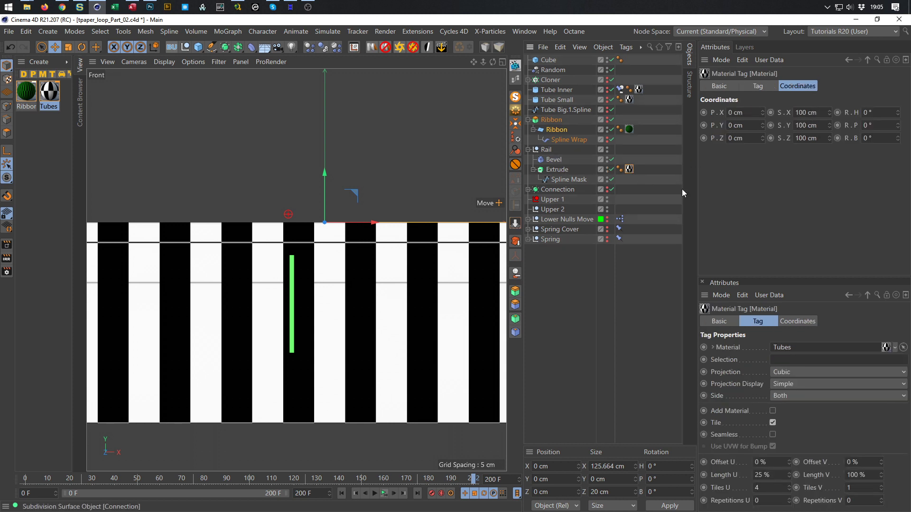
left_click(811, 113)
type("25.664")
key("Return")
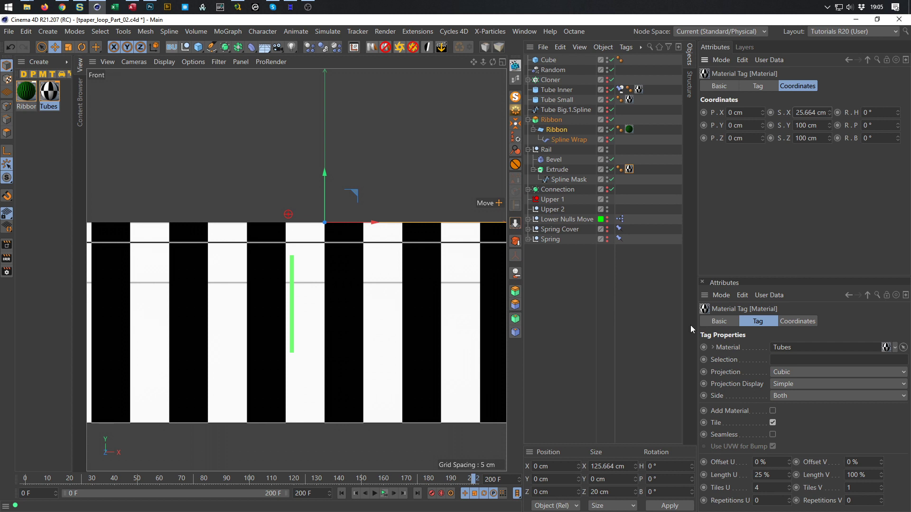
- Move the green marker cube onto a stripe edge at about X -19.9 cm and play the animation
left_click(552, 60)
left_click_drag(322, 277, 274, 285)
left_click(384, 494)
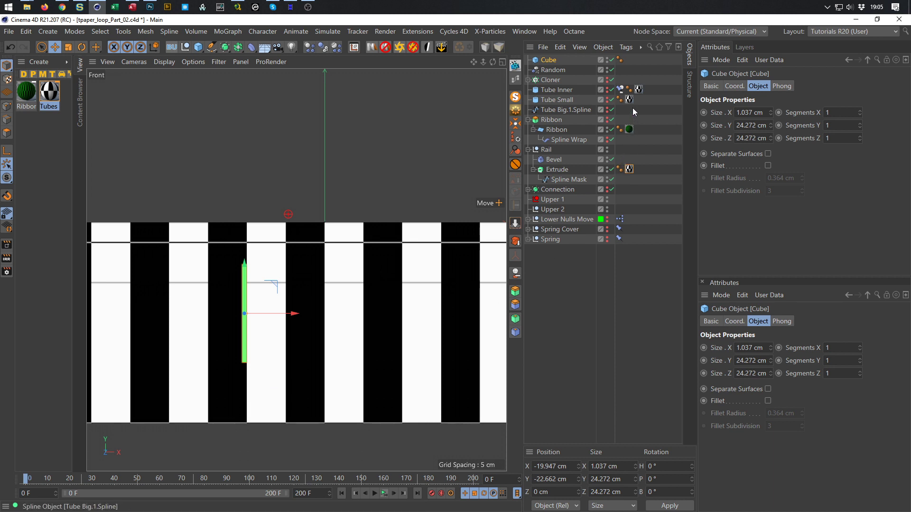
- Halve the rail material tag's X scale to 62.832 cm and save the scene after checking the stripes at frame 200
left_click(629, 168)
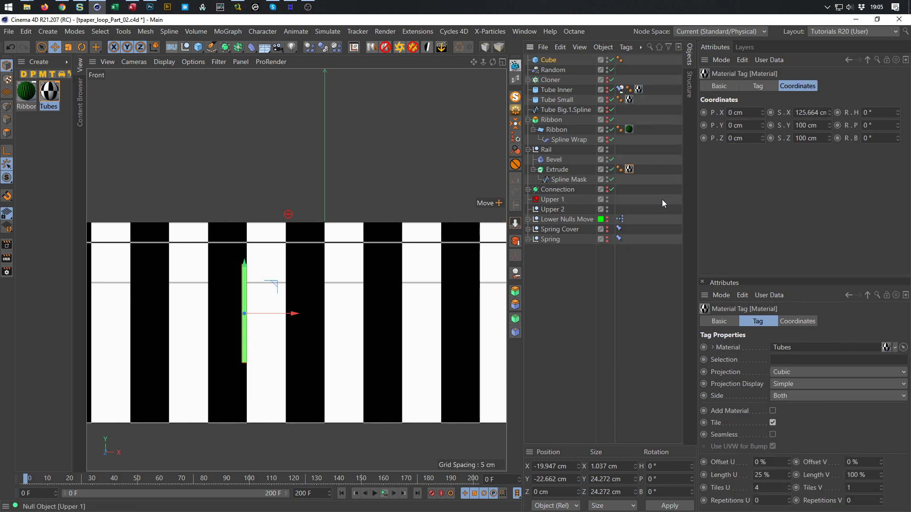
left_click(806, 112)
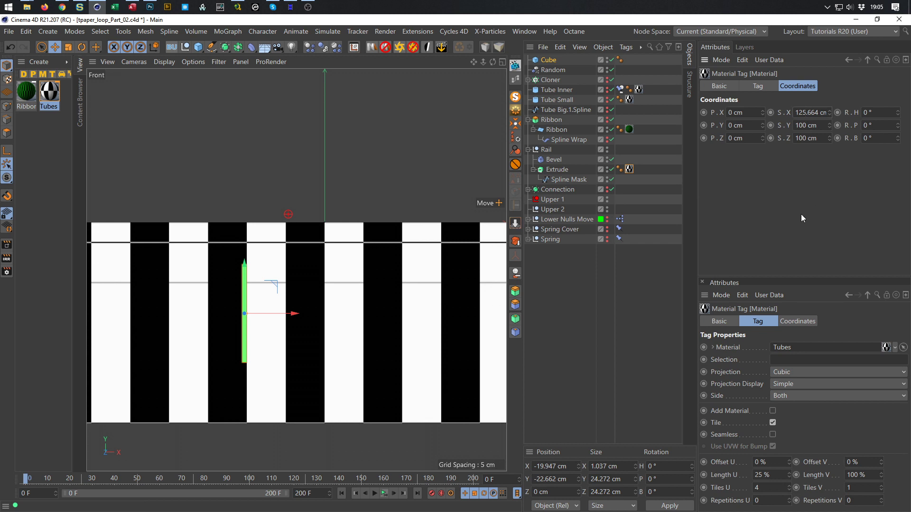
key("Home")
key("Delete")
key("End")
type("/2")
key("Return")
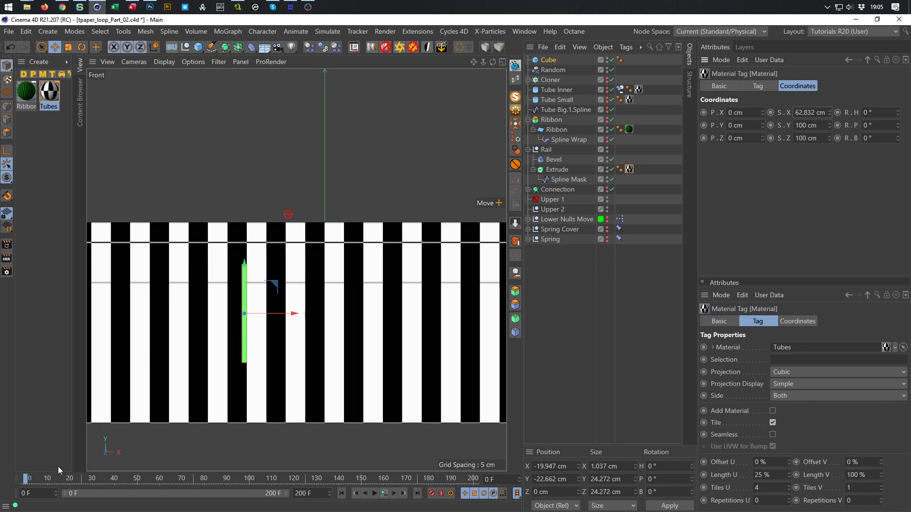
left_click_drag(26, 479, 528, 479)
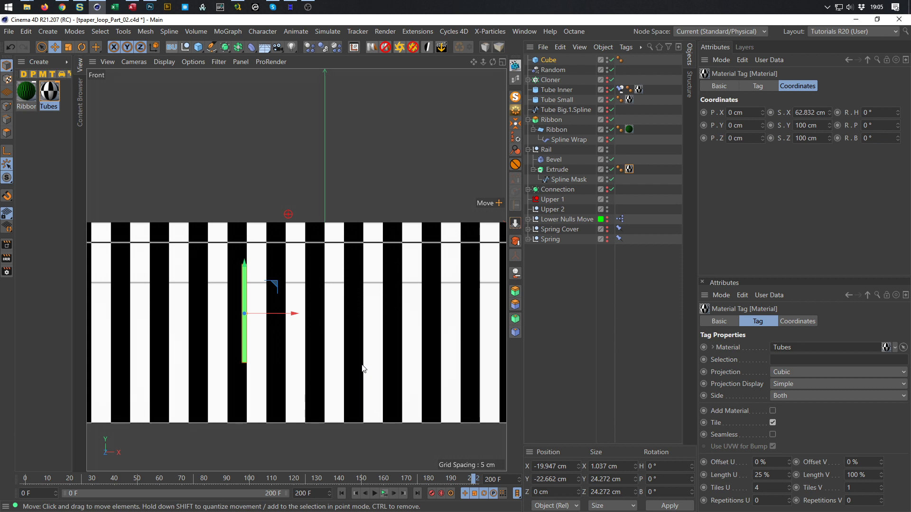
key("ctrl+s")
- Try doubling the rail texture's X scale twice, to 251.328 cm, and check a stripe edge against the marker at frames 200 and 0
left_click(826, 112)
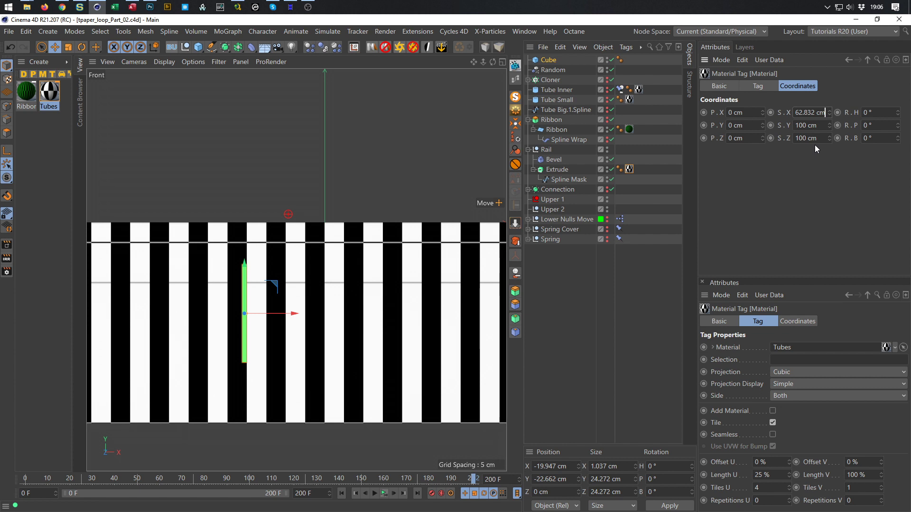
type("*")
type("2")
key("Return")
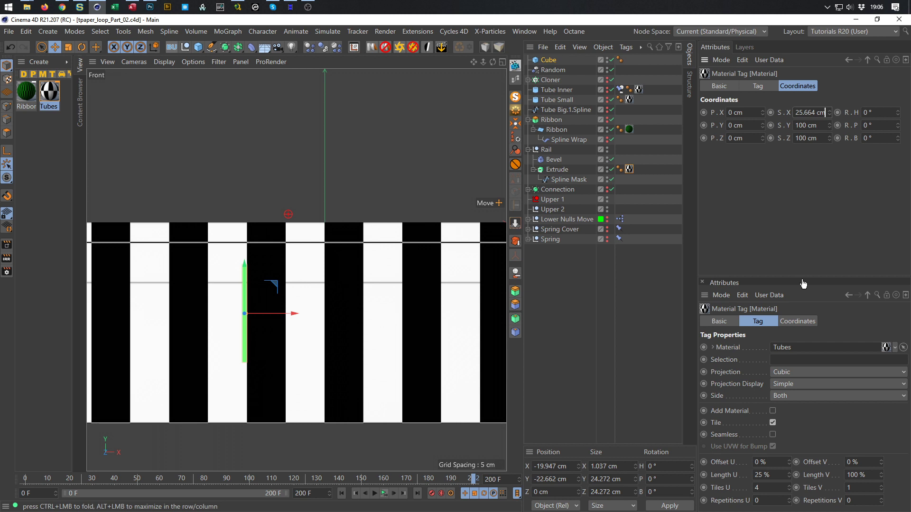
type("*2")
key("Return")
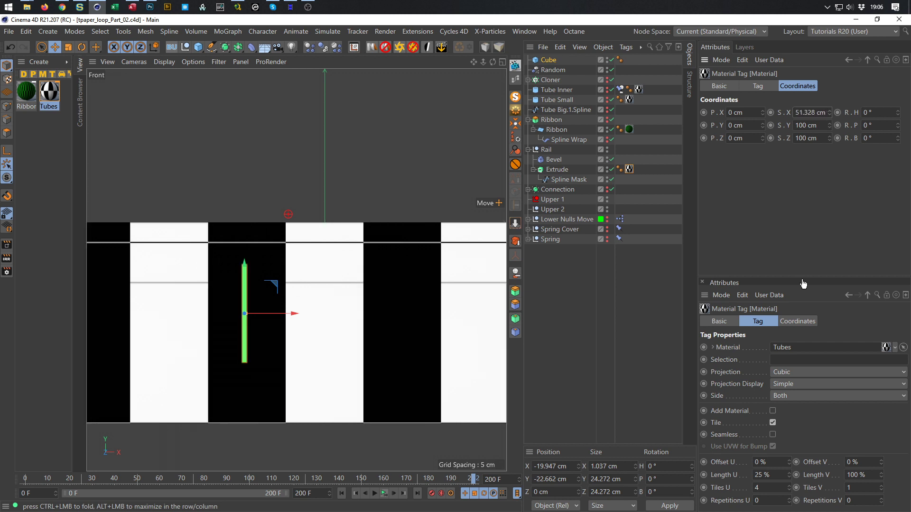
left_click_drag(271, 281, 311, 295)
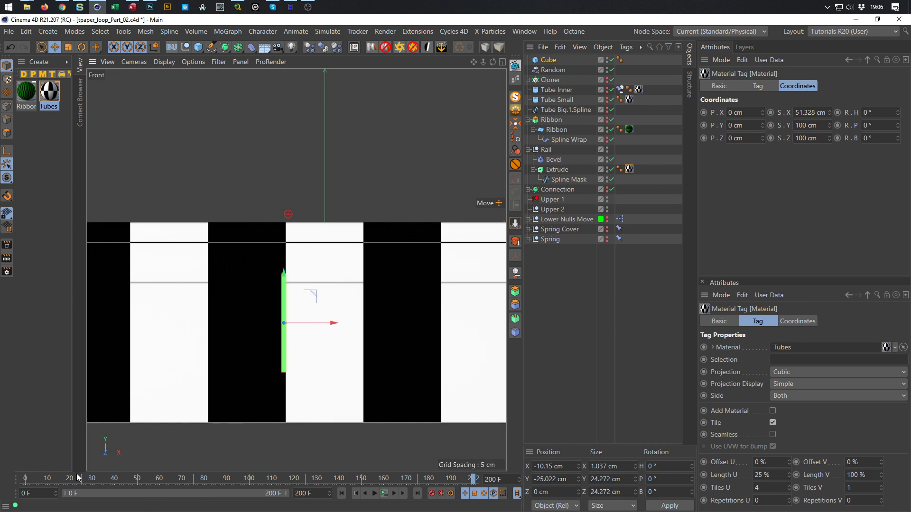
left_click_drag(474, 480, 24, 474)
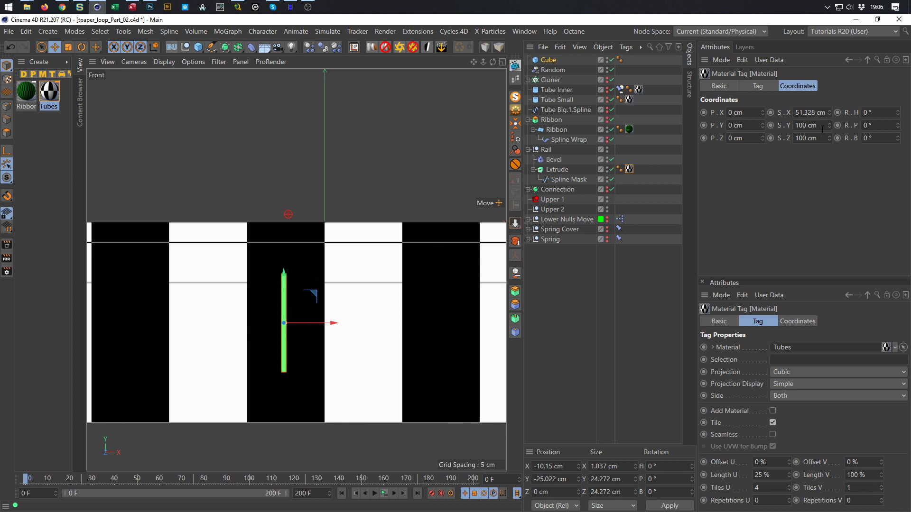
- Try doubling the rail texture's X scale to 502.656 cm, with the marker cube moved onto a stripe edge at about X -0.59 cm
left_click_drag(806, 115, 793, 116)
left_click(825, 113)
key("End")
type("*4")
key("BackSpace")
type("2")
key("Return")
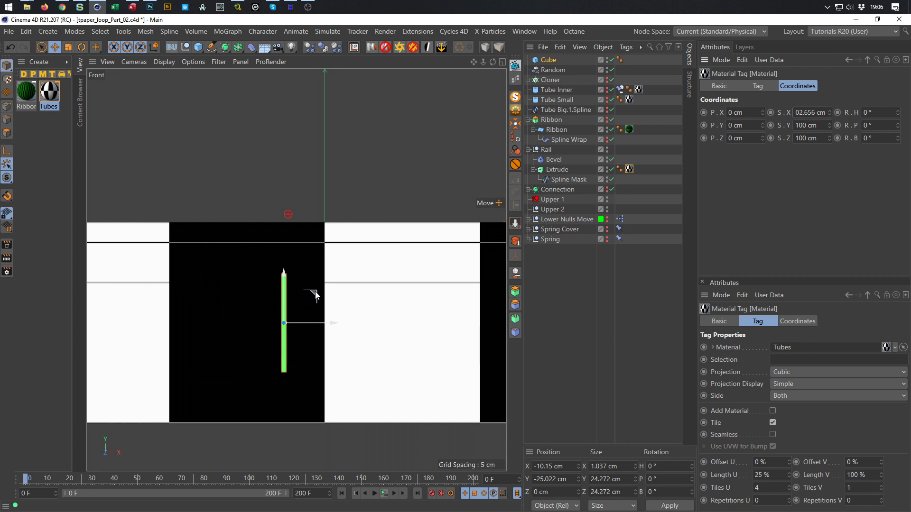
left_click_drag(314, 295, 354, 296)
left_click(28, 479)
left_click_drag(28, 477, 33, 458)
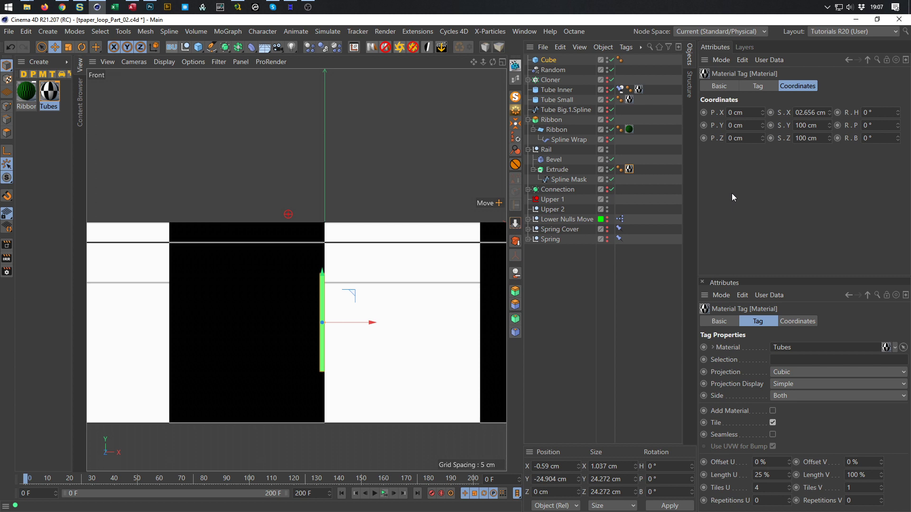
- Set the rail material tag's X scale to the Ribbon's 125.664 cm width divided by 2, and save the scene after checking frame 200
left_click_drag(802, 112, 765, 118)
left_click(796, 112)
left_click(560, 130)
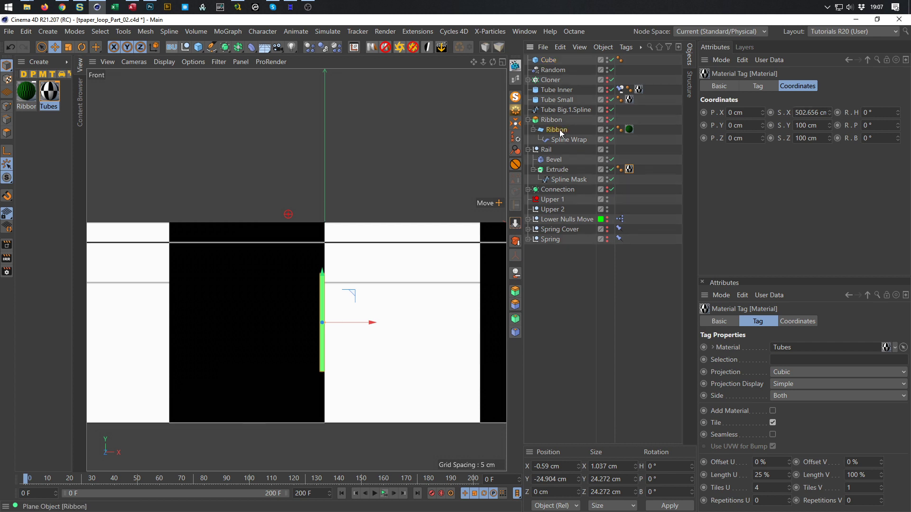
double_click(780, 114)
key("ctrl+c")
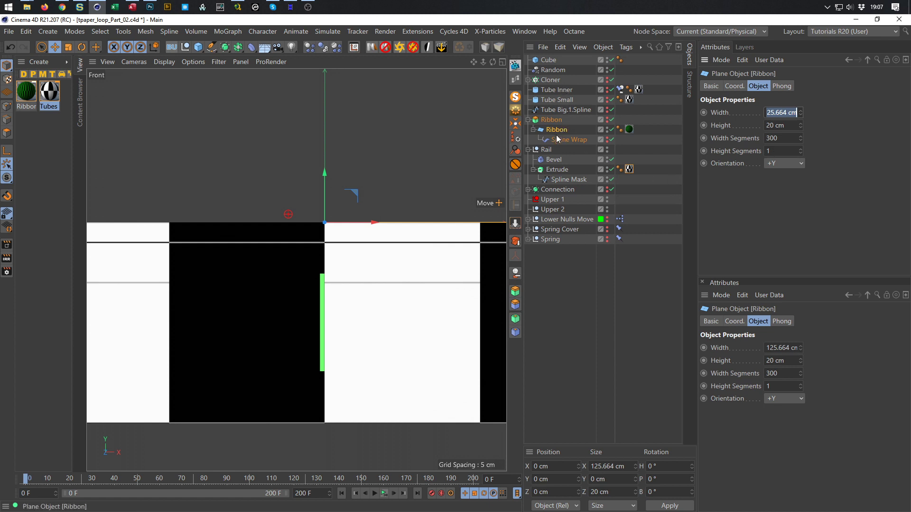
left_click(629, 169)
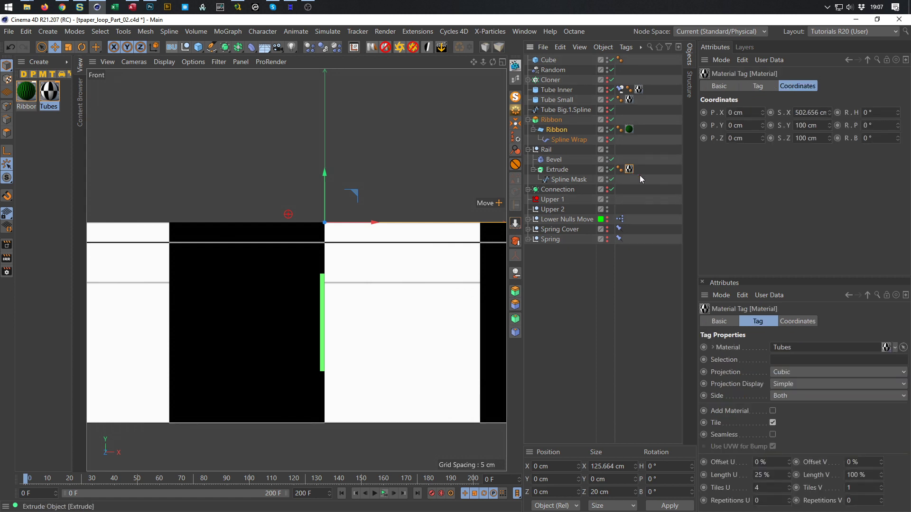
double_click(812, 113)
key("ctrl+v")
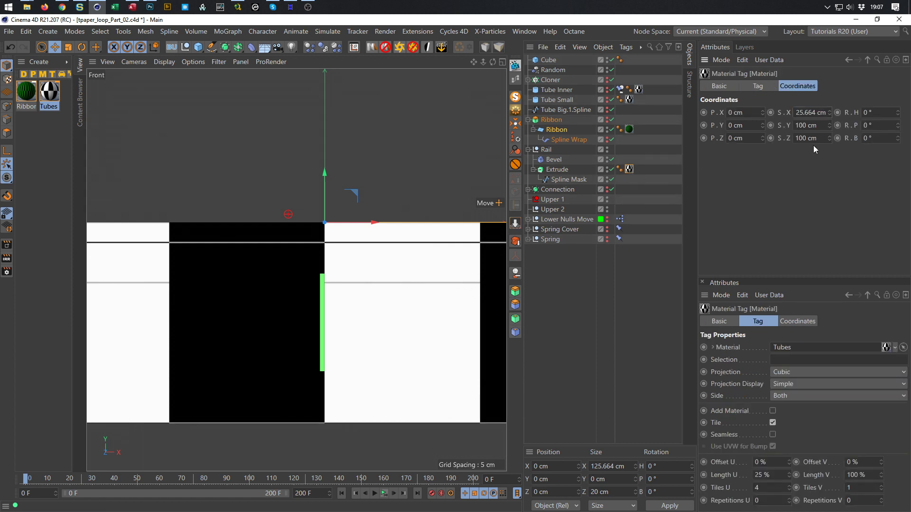
type("/2")
key("Return")
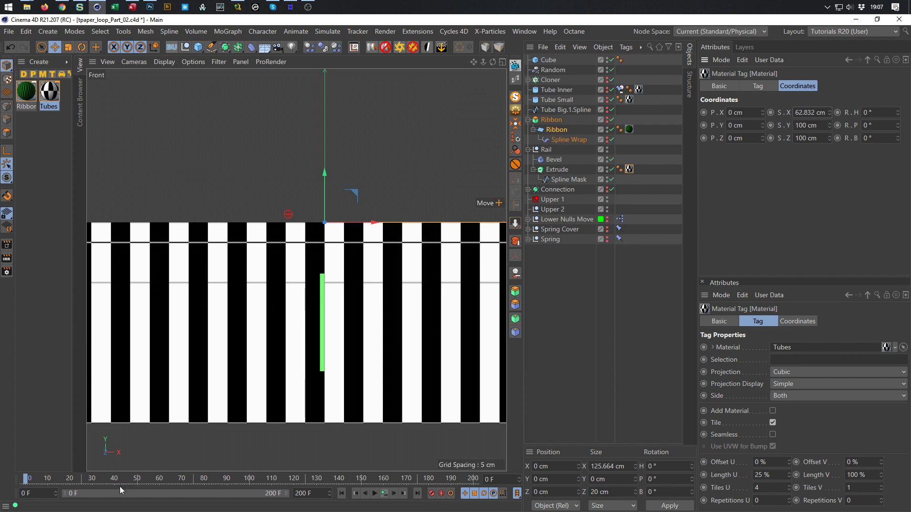
left_click_drag(30, 480, 556, 494)
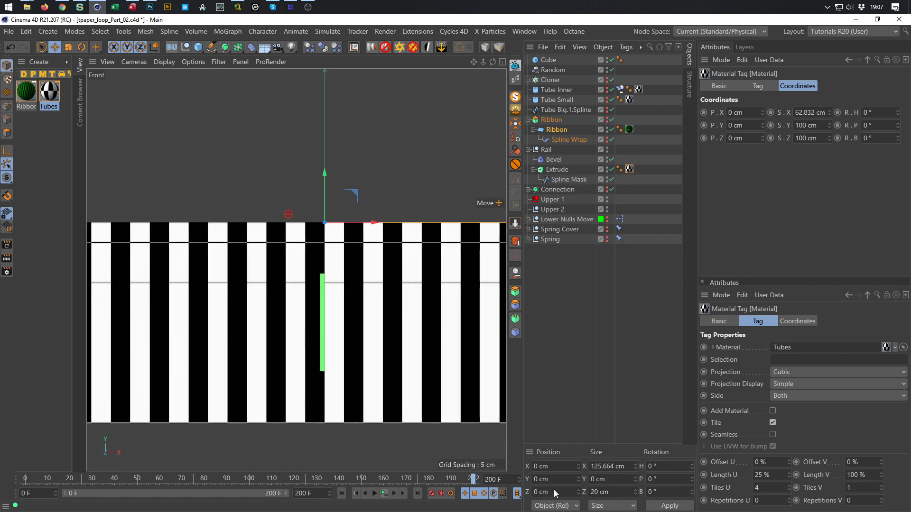
key("ctrl+s")
- Return to the Perspective view showing more of the rail, and disable the green marker cube
middle_click(205, 198)
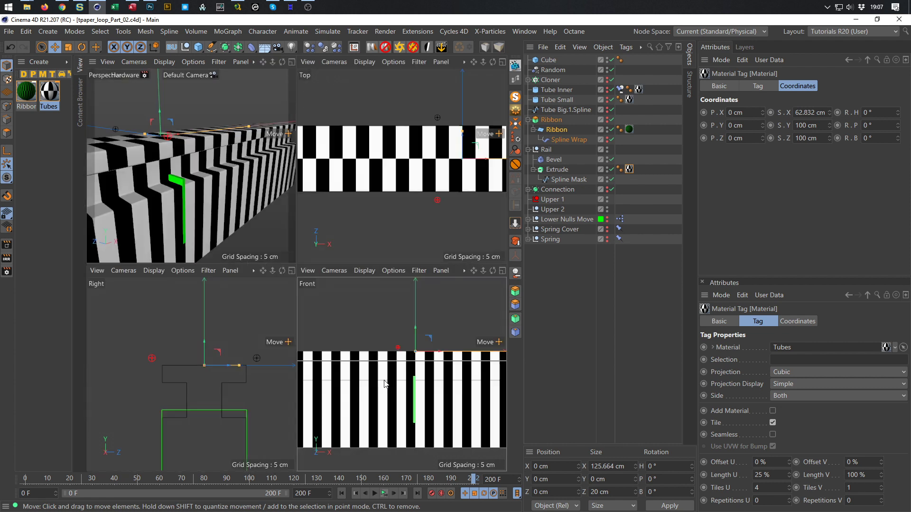
middle_click(205, 198)
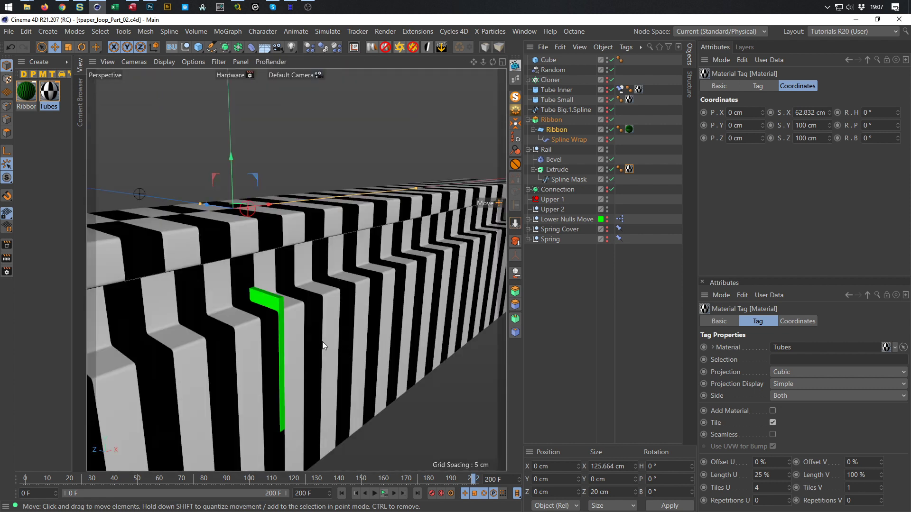
scroll(322, 346, "down", 5)
left_click_drag(297, 329, 316, 321, "alt")
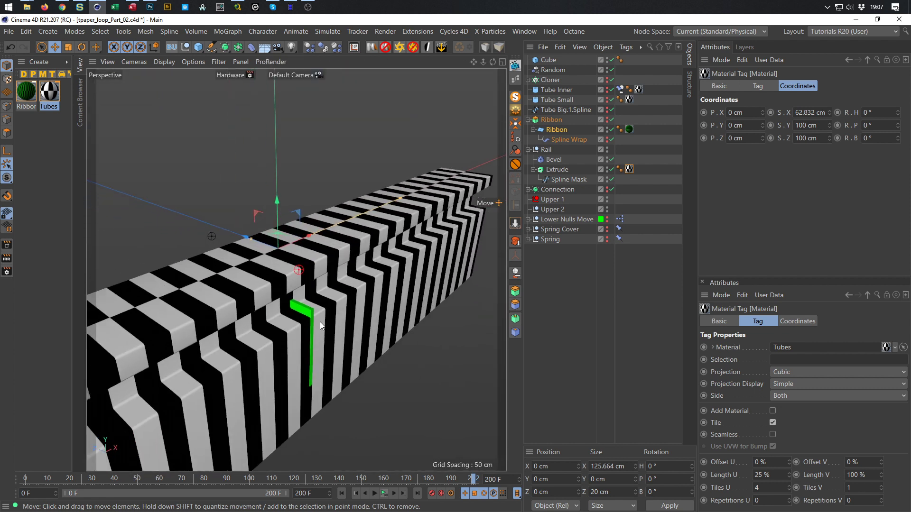
left_click(612, 60)
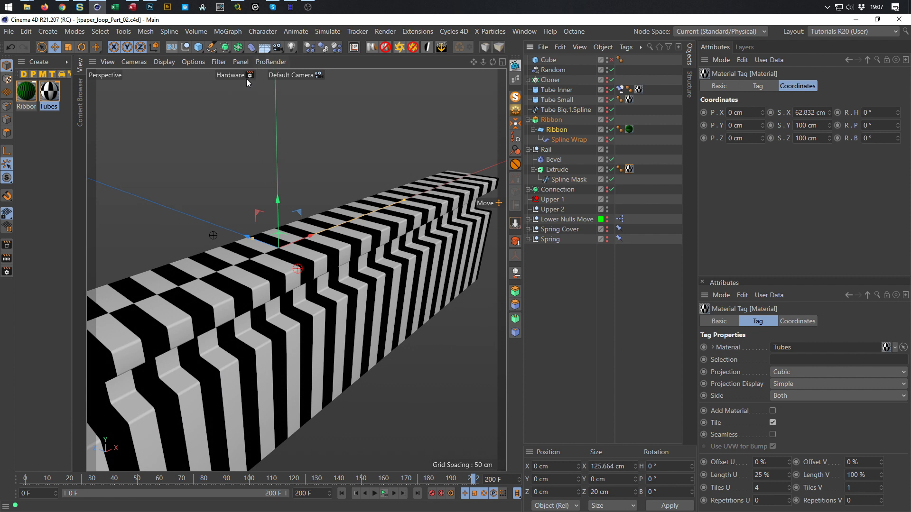
- Make the Lower Nulls Move, Spring Cover, Spring, Ribbon and tape-roll objects visible again in the viewport, with nothing selected
scroll(451, 245, "up", 5)
left_click_drag(451, 245, 465, 293, "alt")
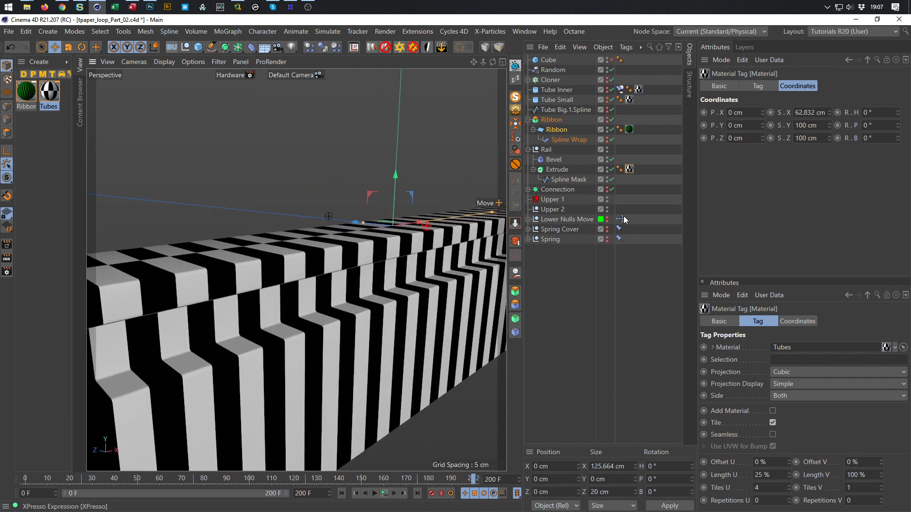
left_click_drag(607, 219, 608, 241, "alt")
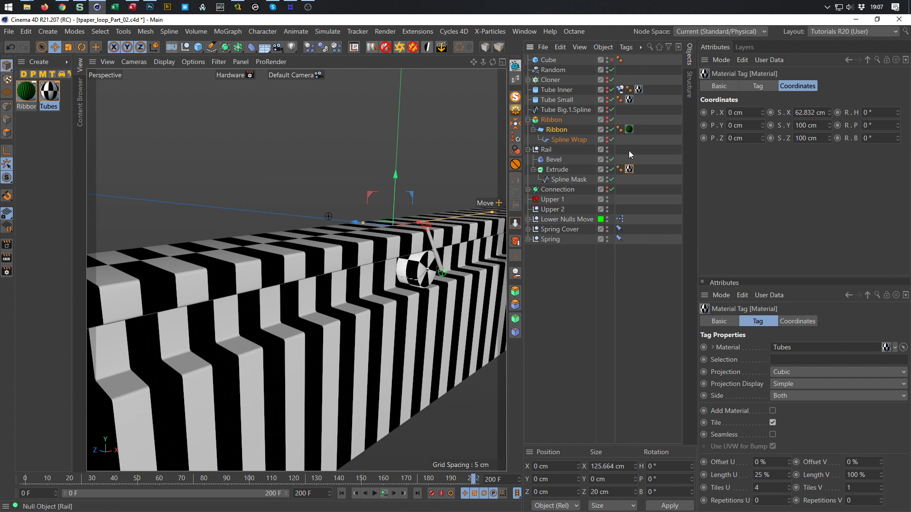
left_click(607, 119)
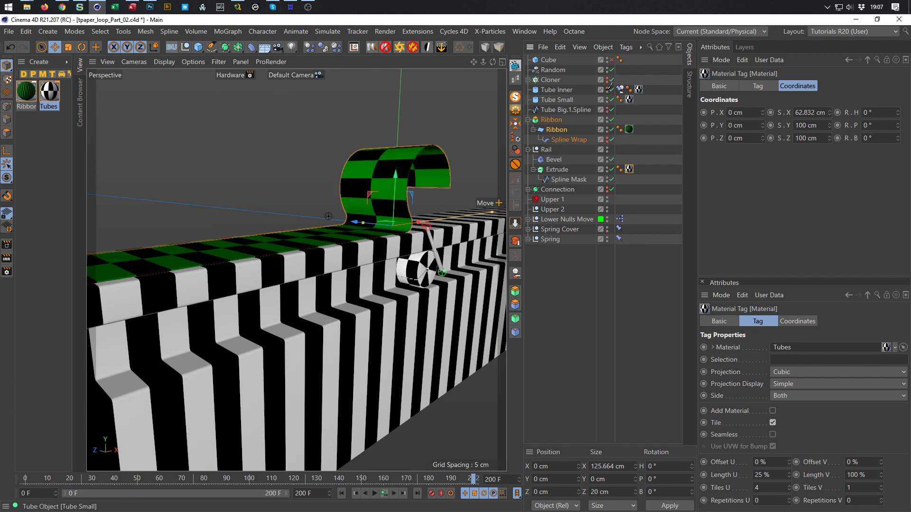
left_click_drag(608, 82, 607, 83, "alt")
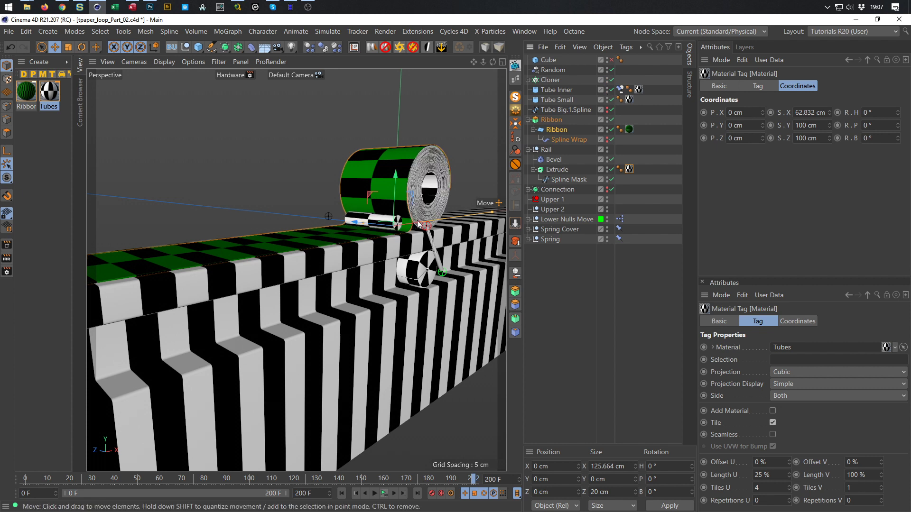
middle_click_drag(421, 228, 379, 248, "alt")
scroll(379, 248, "up", 2)
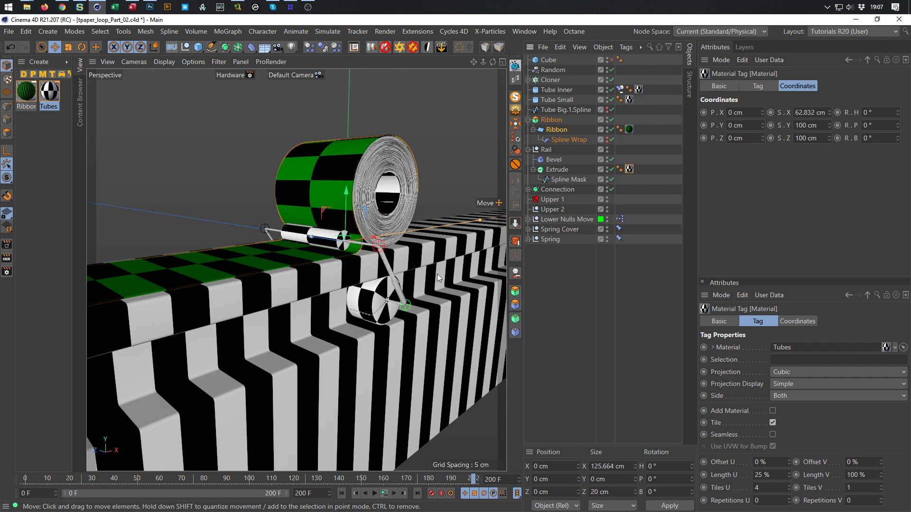
left_click(572, 279)
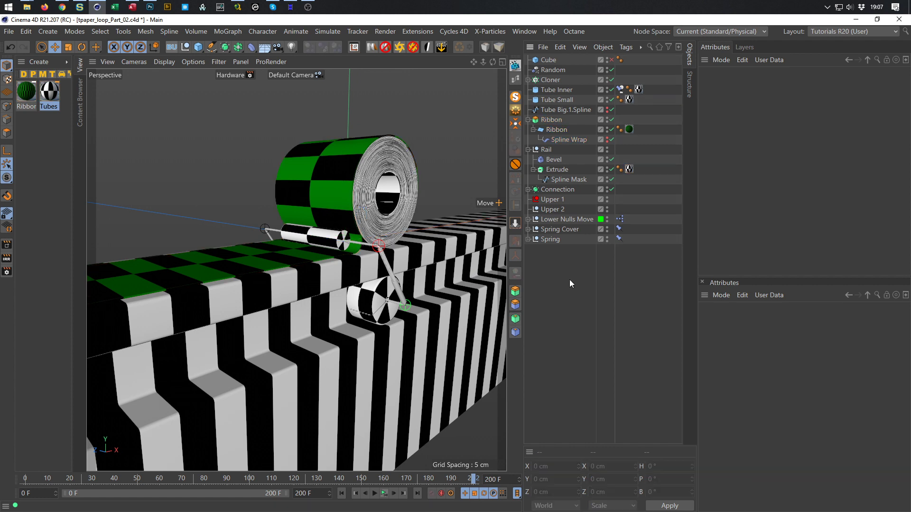
left_click_drag(416, 262, 407, 254, "alt")
middle_click_drag(407, 254, 400, 224, "alt")
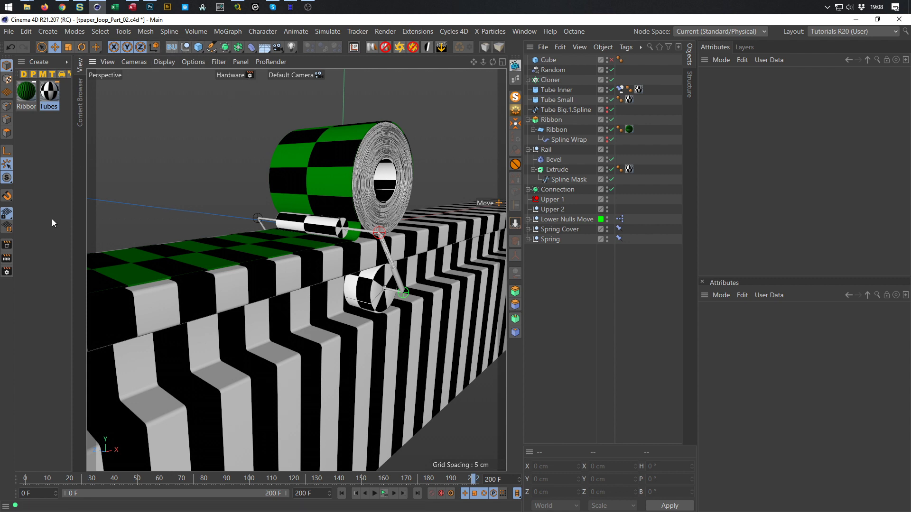
- Activate the Hardware render preset and set its frame range to end at frame 199
left_click(7, 272)
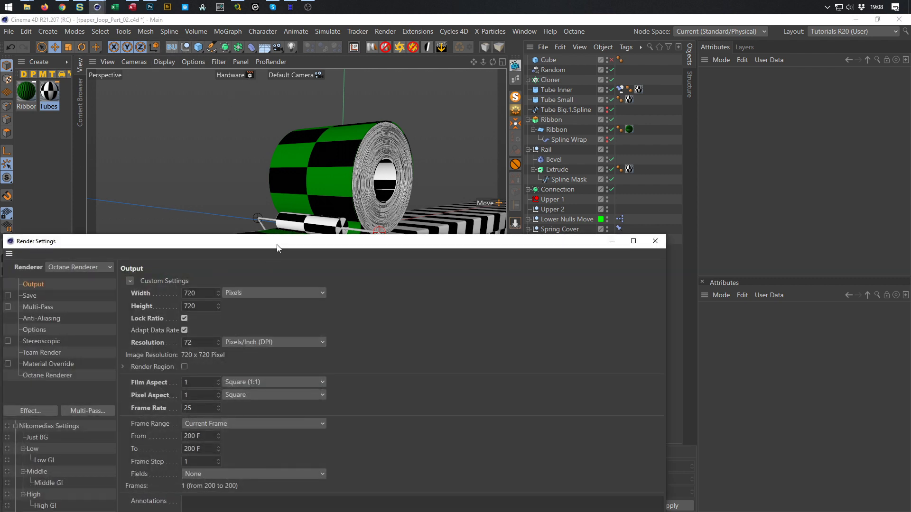
left_click_drag(277, 248, 420, 122)
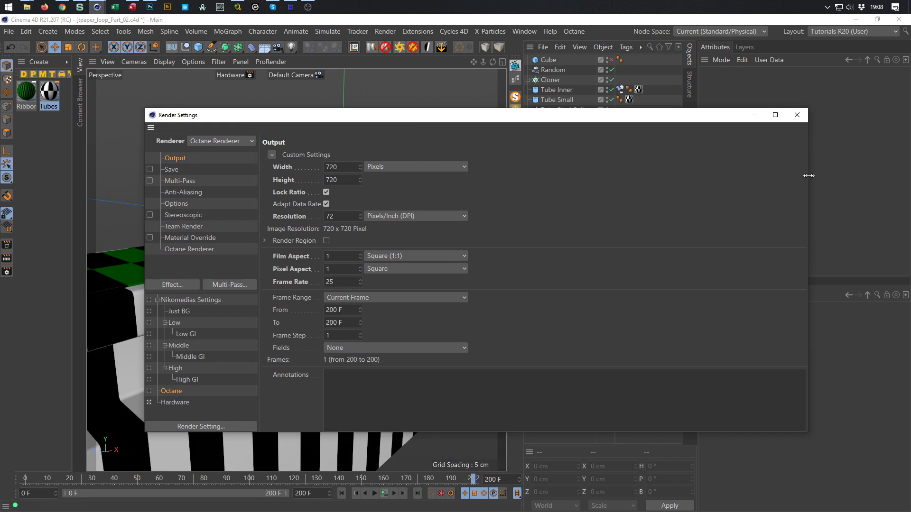
left_click_drag(808, 176, 528, 175)
left_click(175, 403)
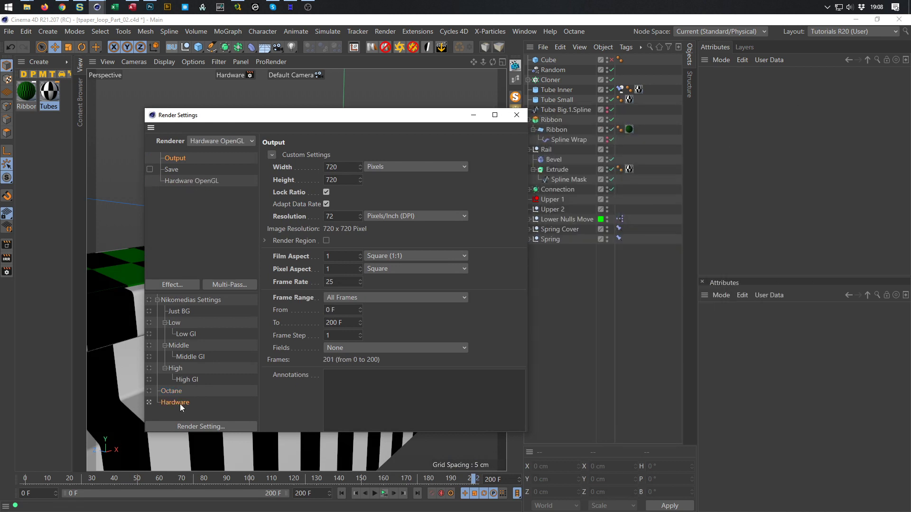
double_click(347, 322)
type("199")
key("Return")
left_click(518, 117)
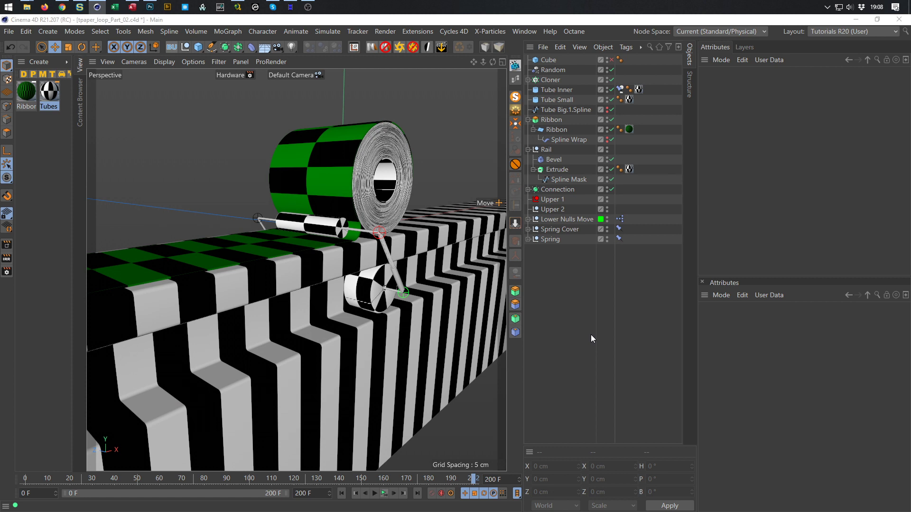
- Render the animation to the Picture Viewer without saving to file, and play the rendered loop to check its seam
key("shift+r")
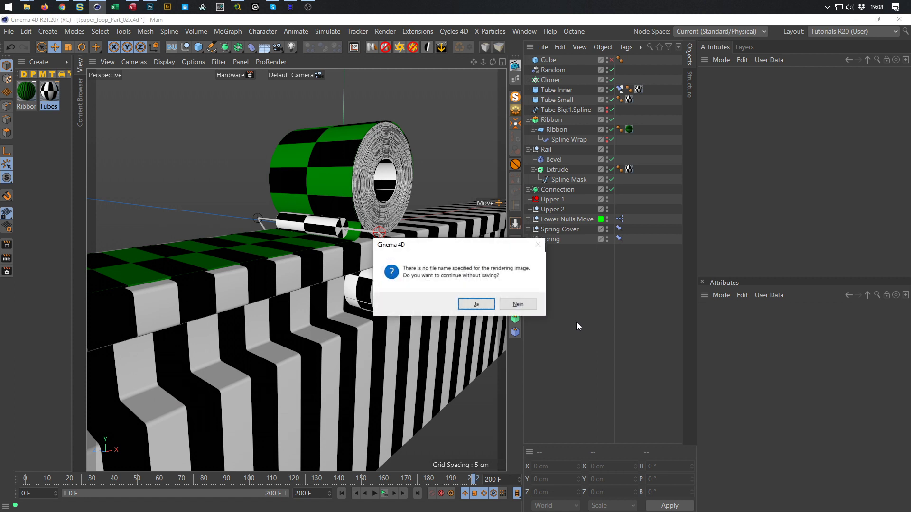
left_click(476, 304)
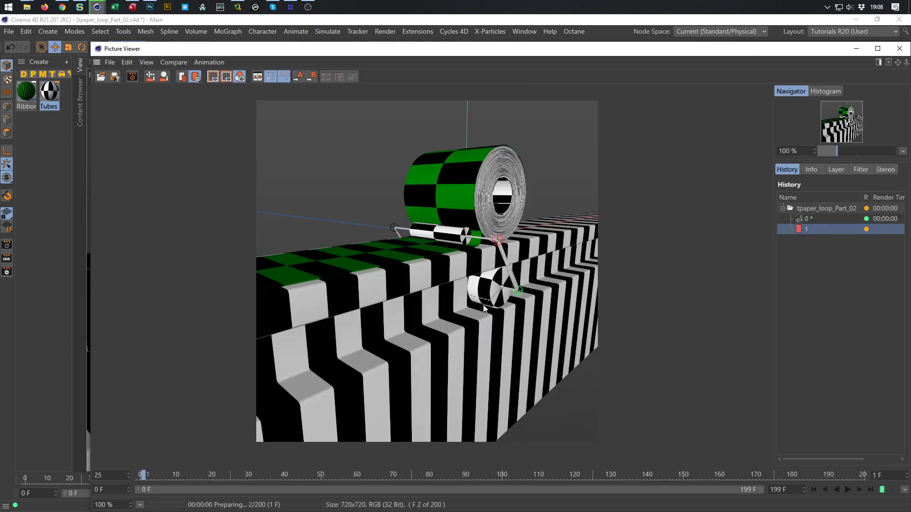
left_click_drag(92, 45, 406, 59)
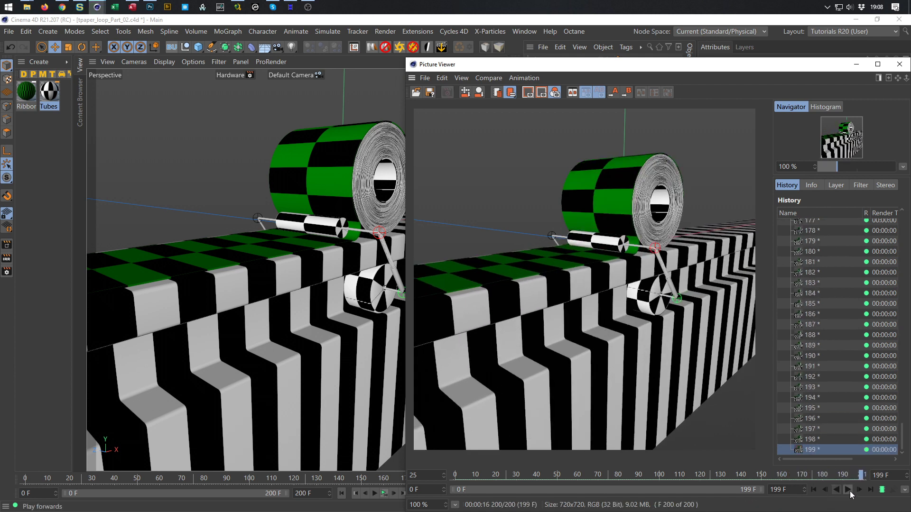
left_click(851, 489)
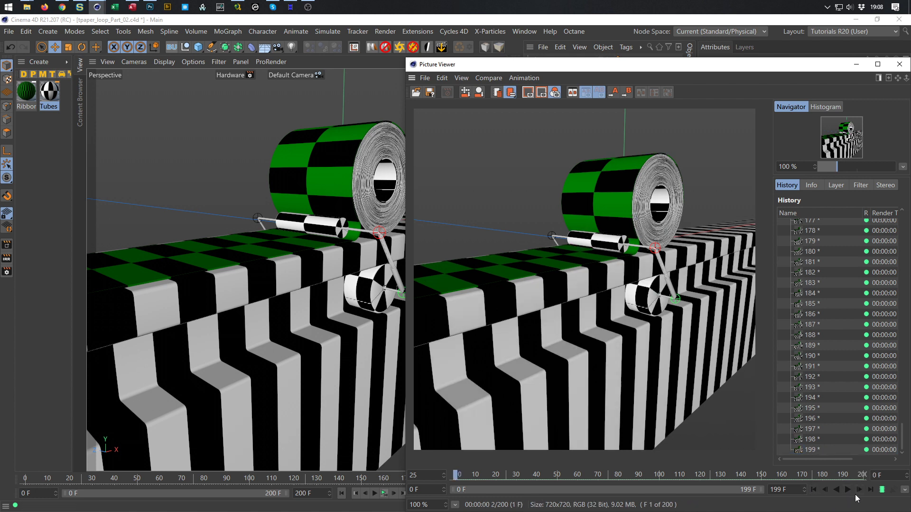
left_click(850, 491)
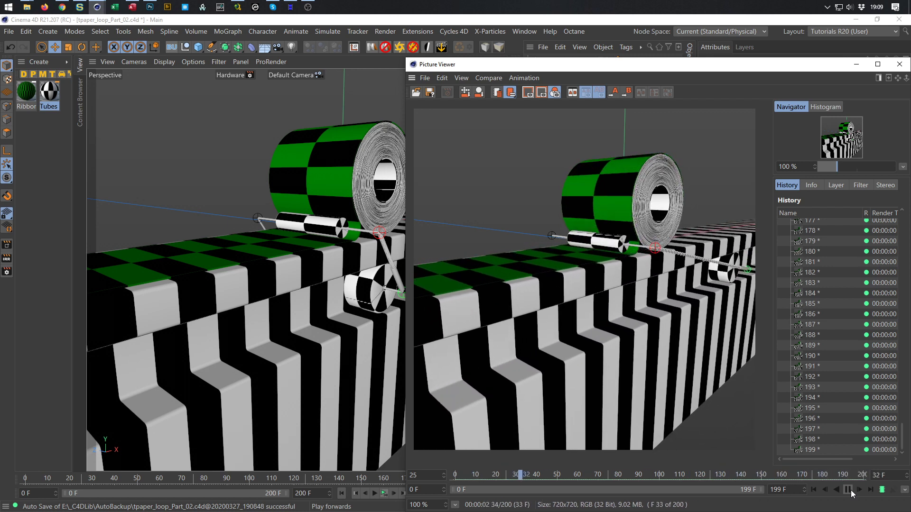
left_click(848, 489)
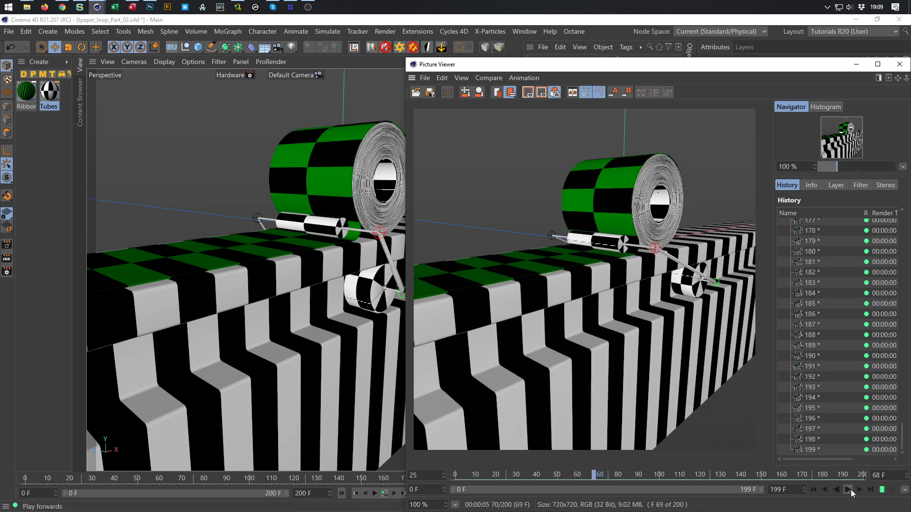
- Clear all rendered frames from the Picture Viewer, close it, and save the scene
left_click(831, 307)
key("ctrl+a")
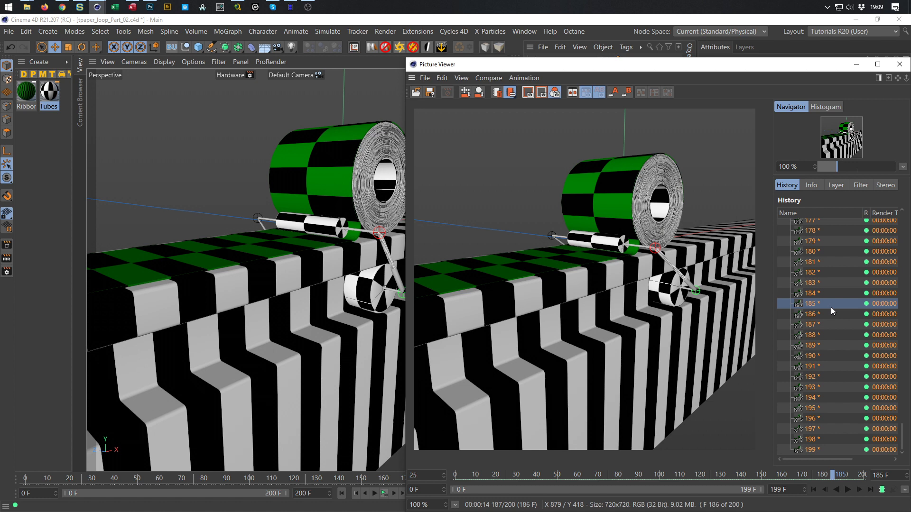
key("Delete")
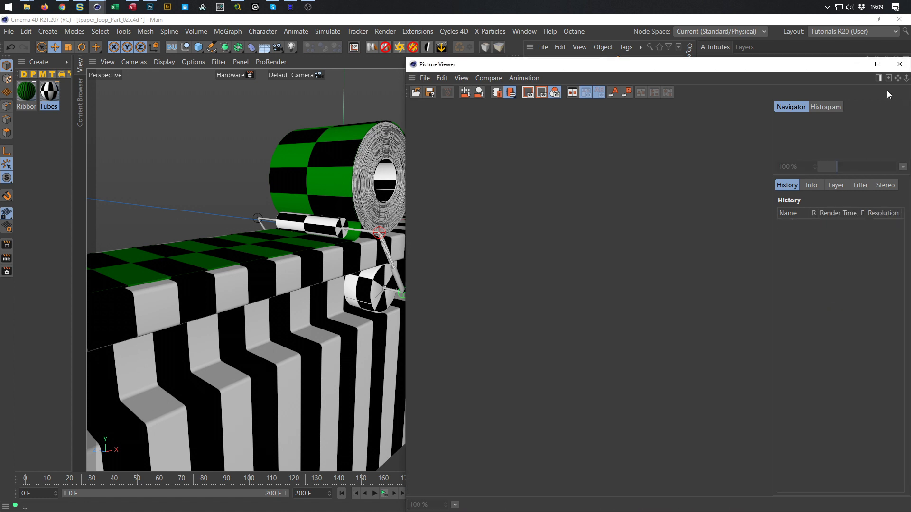
left_click(899, 64)
key("ctrl+s")
- Go to frame 25 and view the tape roll and rail from a higher angle
left_click_drag(364, 308, 362, 284, "alt")
right_click_drag(364, 274, 380, 287, "alt")
mouse_move(380, 287)
left_mouse_down("alt")
mouse_move(385, 315)
mouse_move(386, 305)
mouse_move(395, 309)
mouse_move(375, 304)
mouse_move(371, 289)
left_mouse_up("alt")
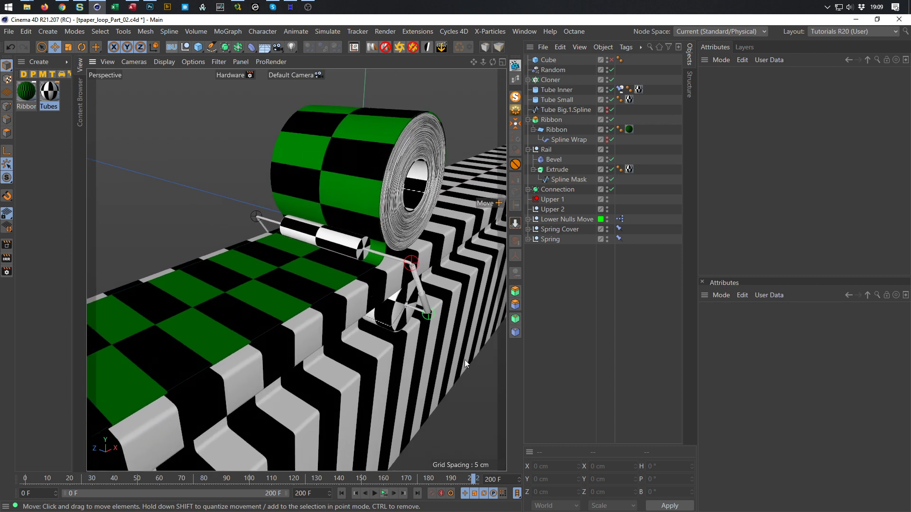
double_click(504, 480)
type("25")
key("Return")
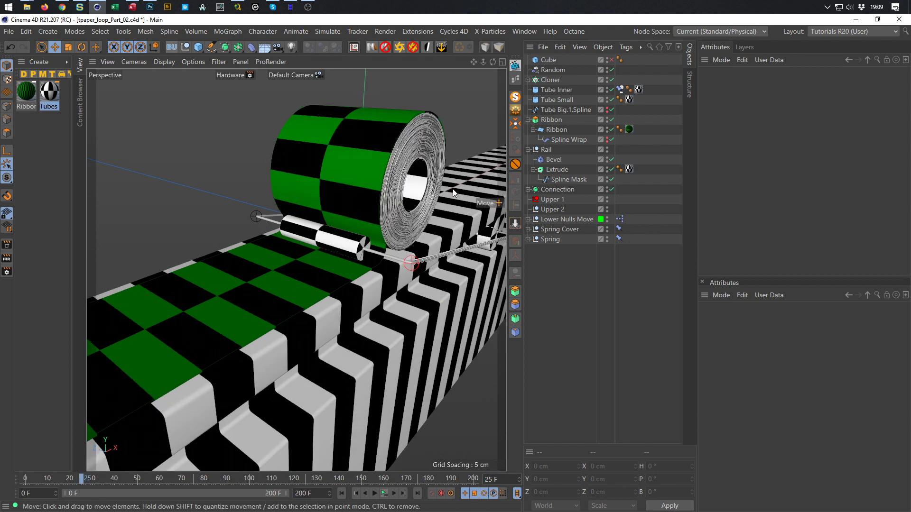
middle_click_drag(422, 264, 369, 280, "alt")
left_click_drag(368, 278, 364, 274, "alt")
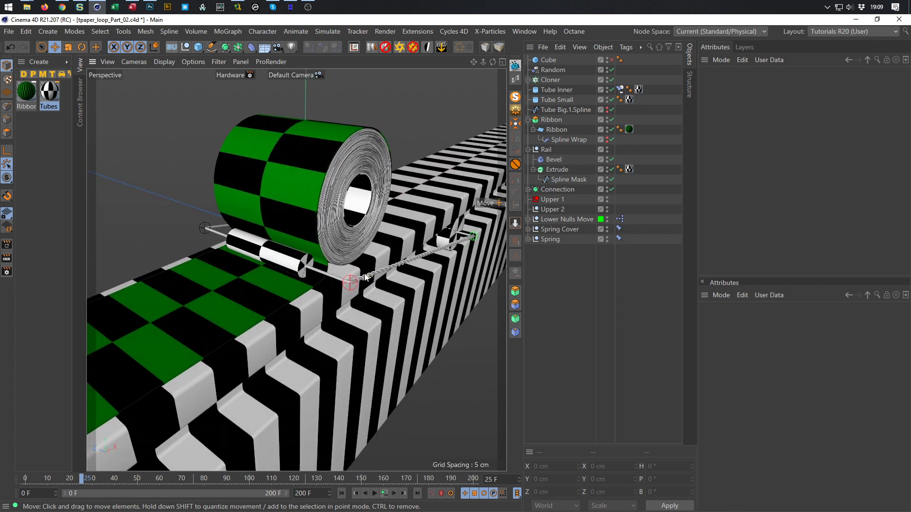
- Add an Octane camera from the current view through the Octane Live Viewer, look through it, and set its focal length to 80 mm
left_click(605, 47)
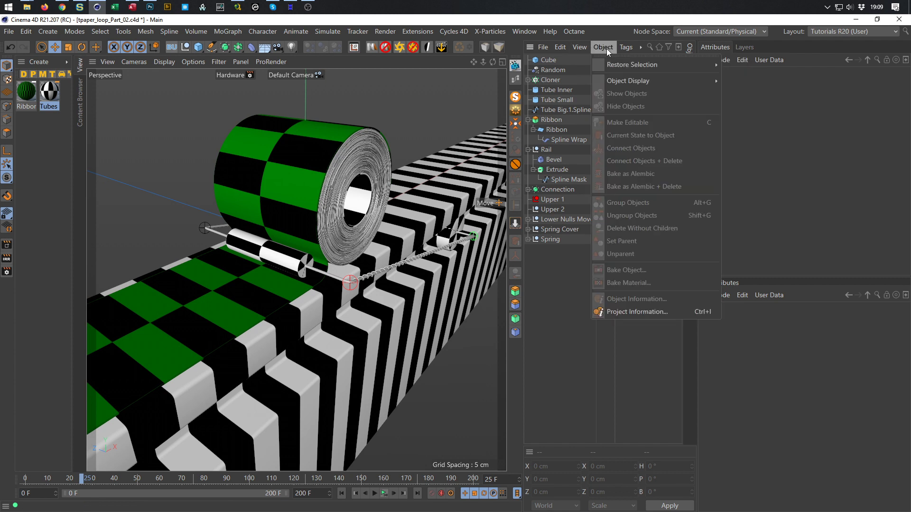
left_click(596, 36)
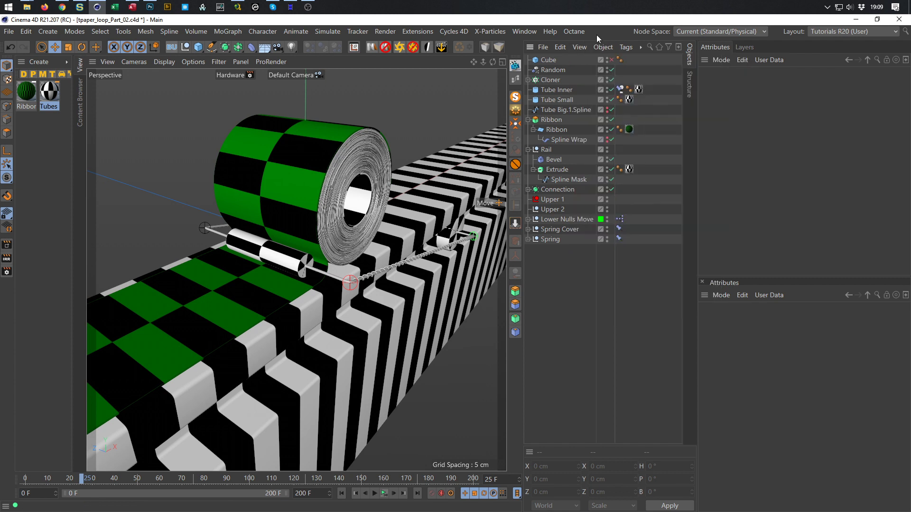
left_click(515, 68)
left_click_drag(341, 181, 179, 434)
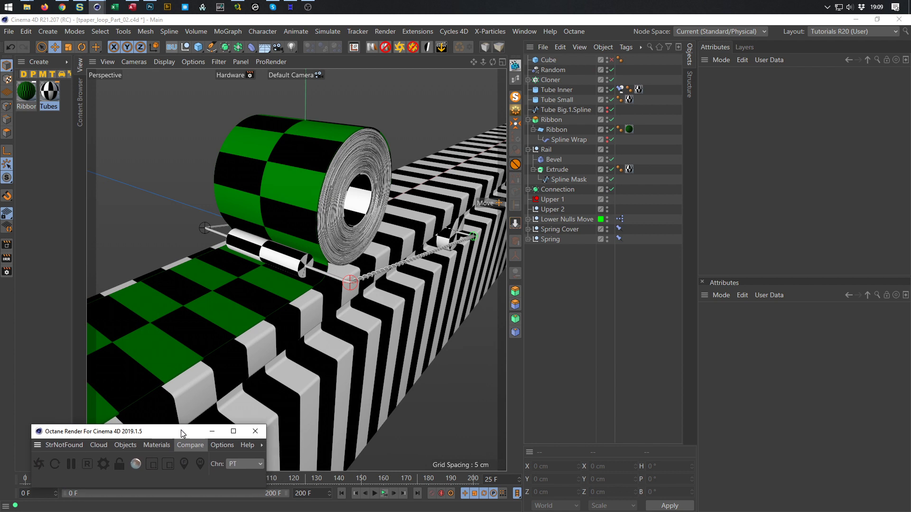
left_click(123, 445)
left_click(158, 303)
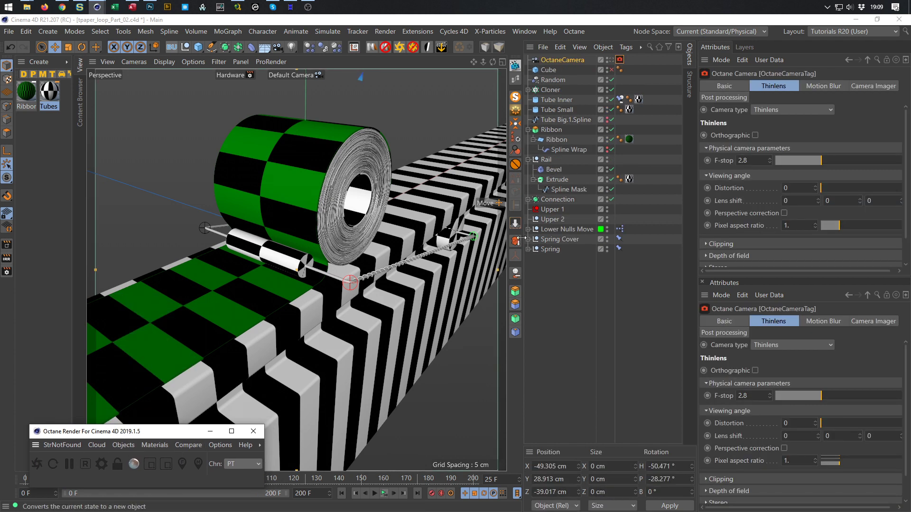
left_click(567, 61)
type("80")
key("Return")
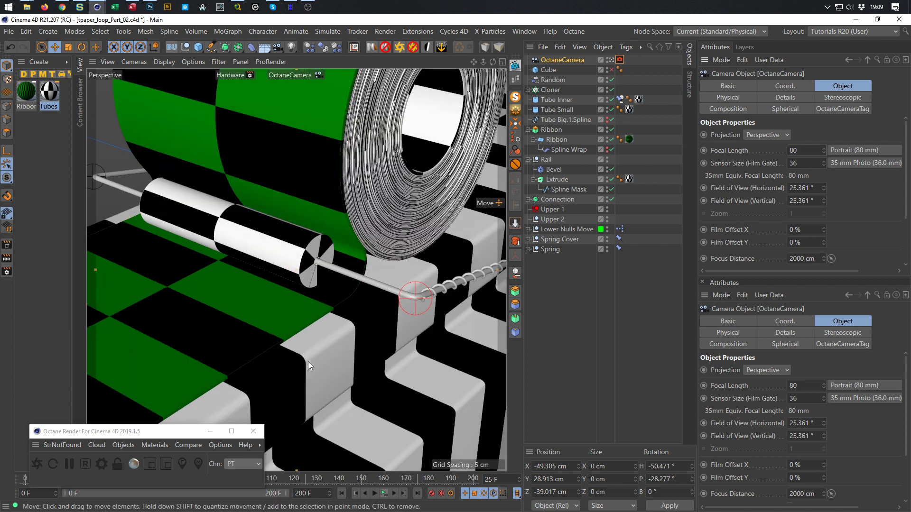
- Pull the OctaneCamera back to about X -96, Y 68, Z -79 cm, framing the tape roll, spring and rail
scroll(303, 309, "down", 5)
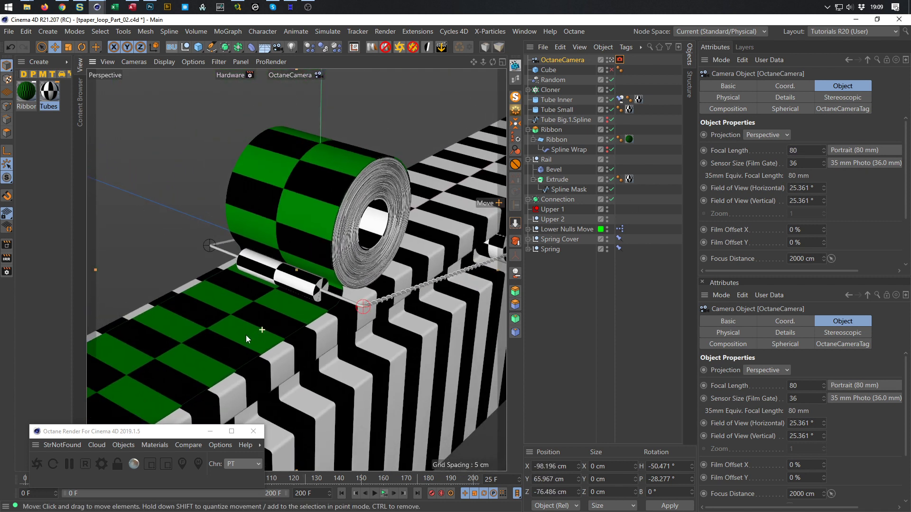
middle_click_drag(245, 335, 203, 342, "alt")
right_click_drag(203, 342, 201, 341, "alt")
left_click(194, 349)
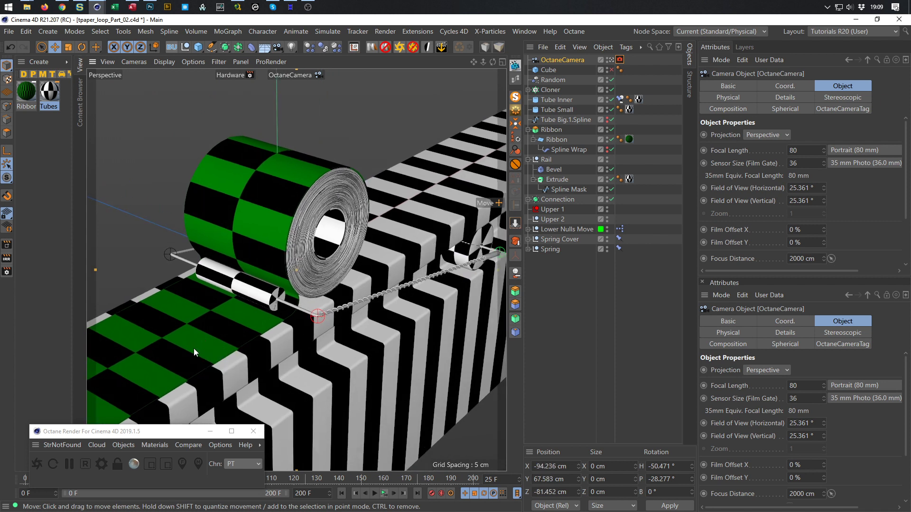
left_click_drag(258, 274, 258, 268, "alt")
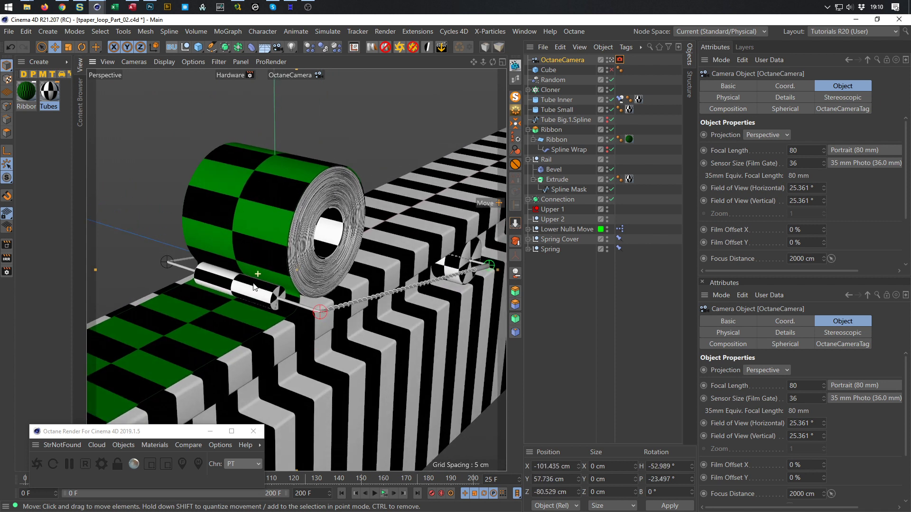
middle_click_drag(256, 279, 227, 249, "alt")
left_click_drag(228, 251, 262, 253, "alt")
middle_click_drag(262, 252, 270, 258, "alt")
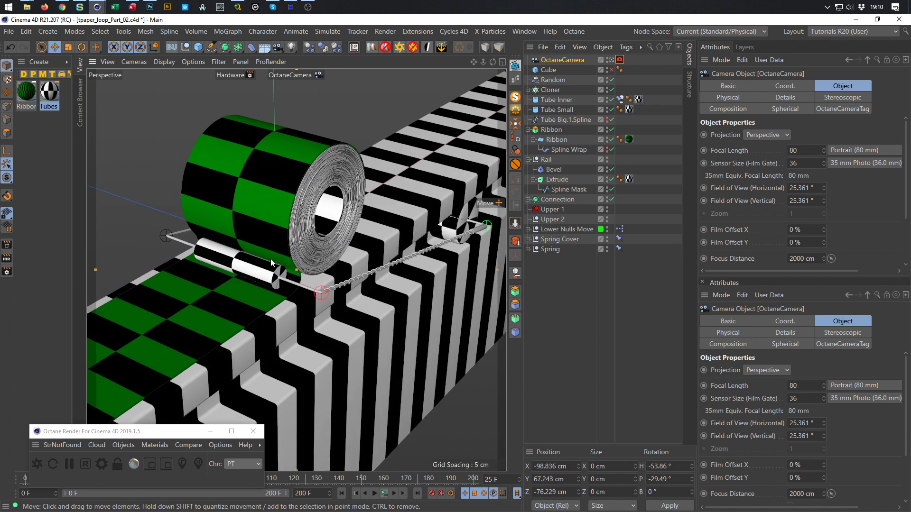
left_click_drag(270, 259, 256, 286, "alt")
middle_click_drag(255, 286, 273, 269, "alt")
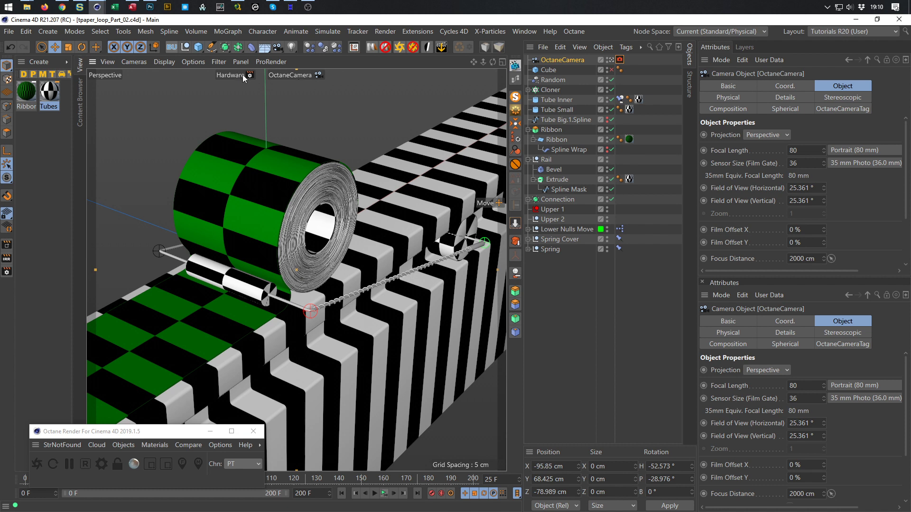
- Add a null named Camera Move and make the OctaneCamera its child
left_click(186, 46)
double_click(548, 60)
type("Came")
type("ra Move")
key("Return")
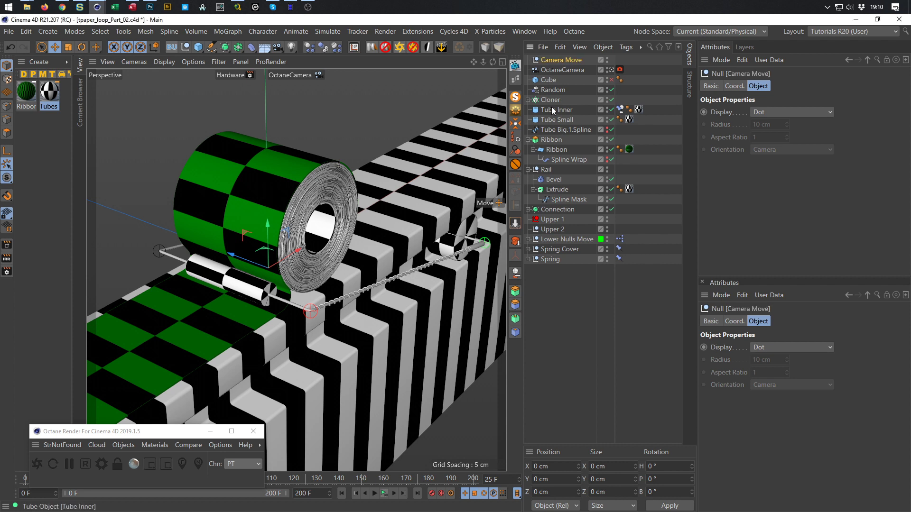
left_click_drag(551, 70, 555, 60)
left_click(553, 61)
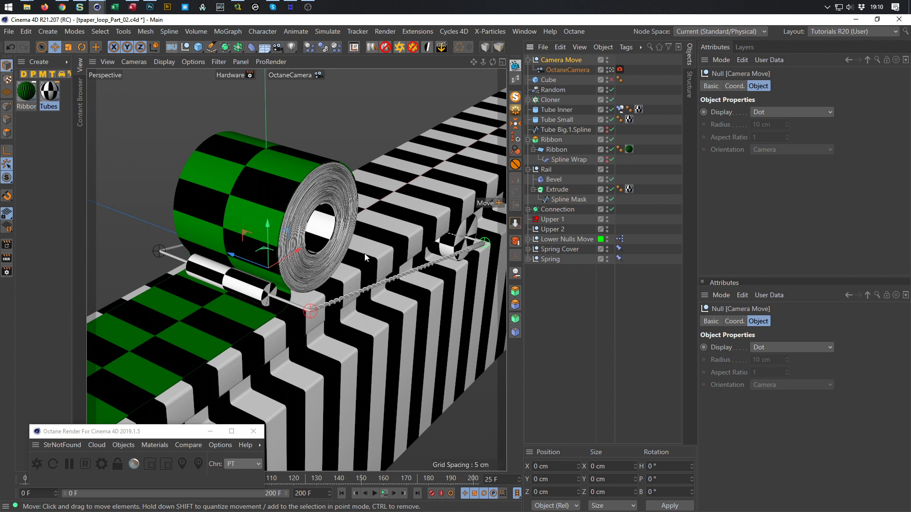
left_click_drag(186, 435, 216, 335)
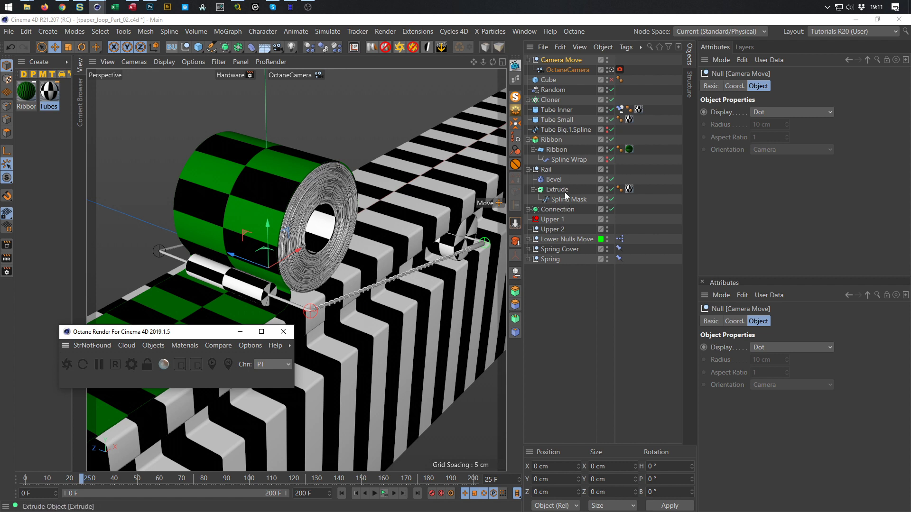
- Copy the Position X animation track of the Lower Nulls Move null at frame 25
left_click(565, 239)
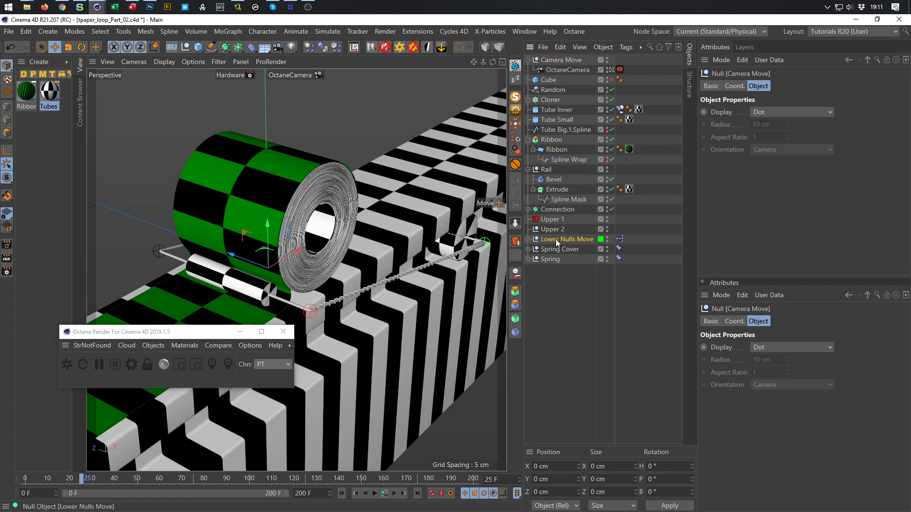
left_click(739, 85)
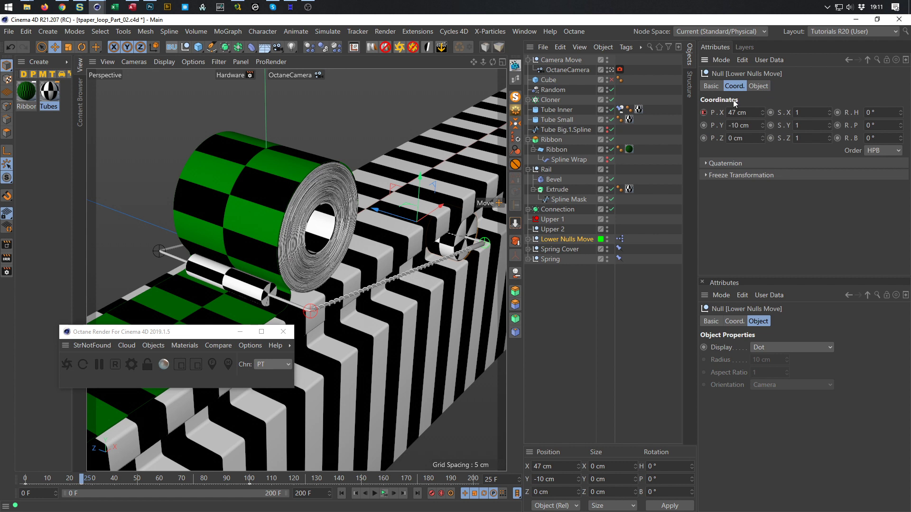
right_click(704, 113)
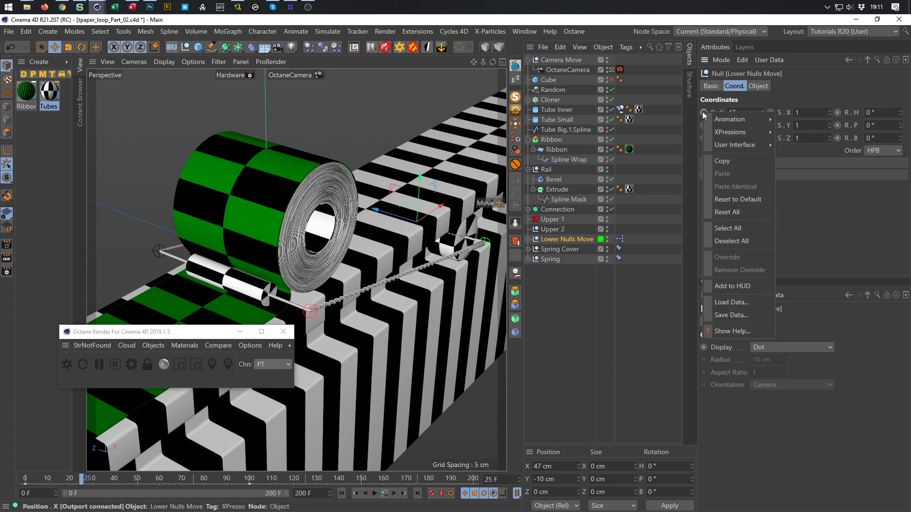
mouse_move(715, 120)
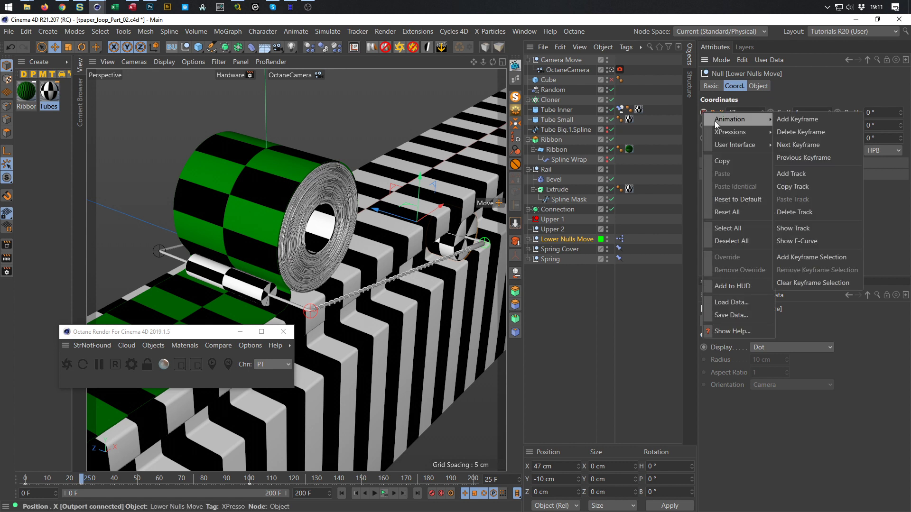
left_click(798, 187)
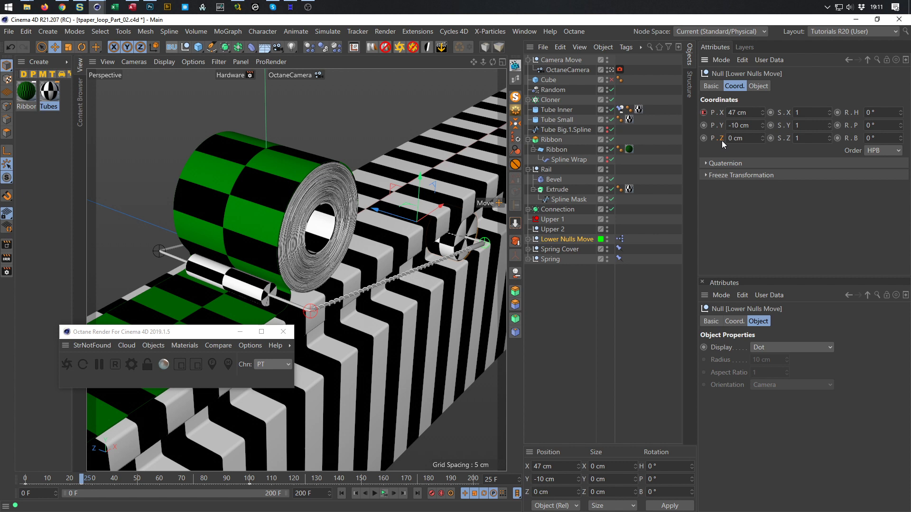
right_click(704, 114)
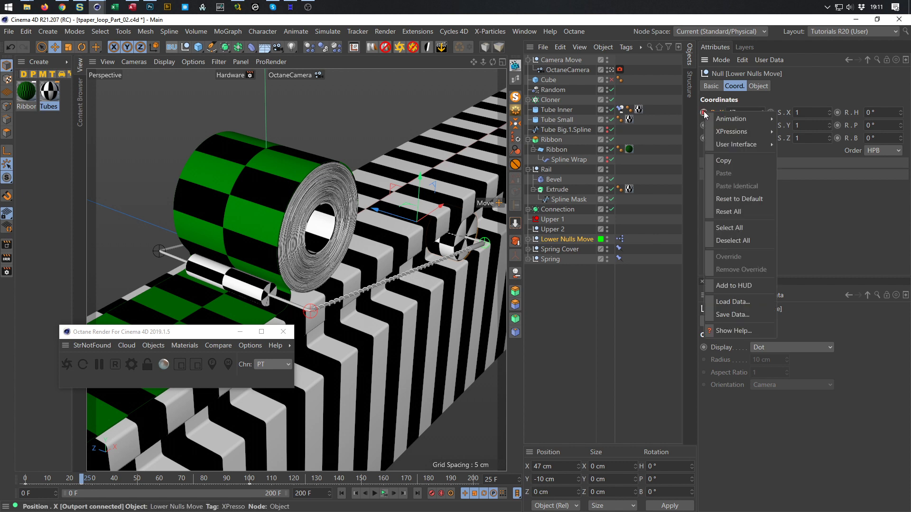
mouse_move(749, 120)
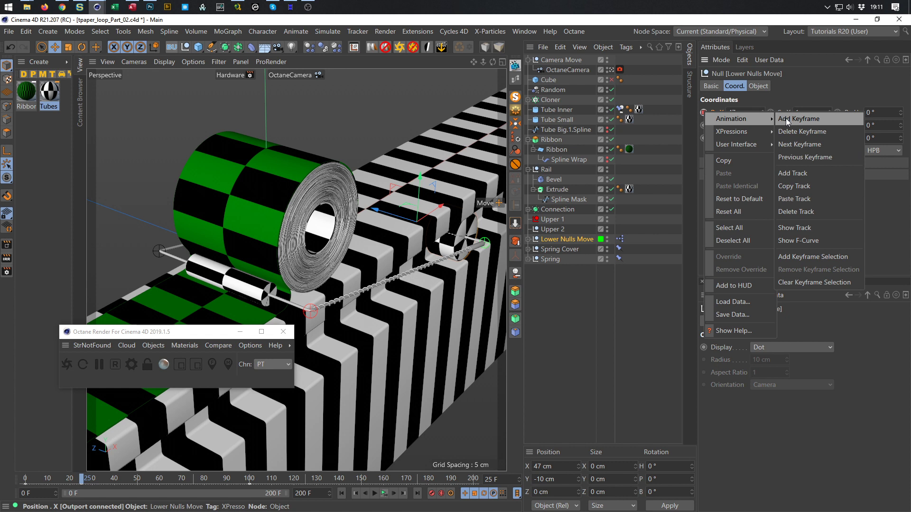
left_click(813, 186)
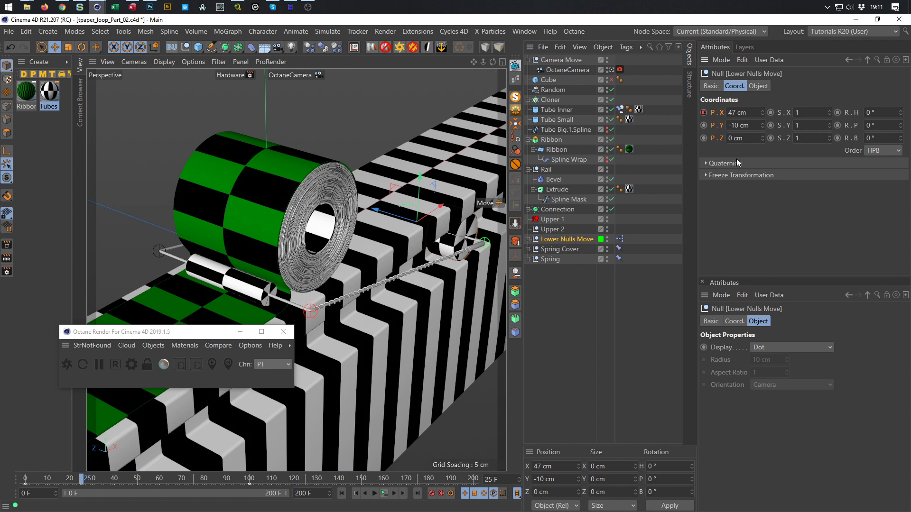
- Try to paste the copied track onto the Camera Move null at frame 25 and remove its Y and Z position tracks
left_click(561, 60)
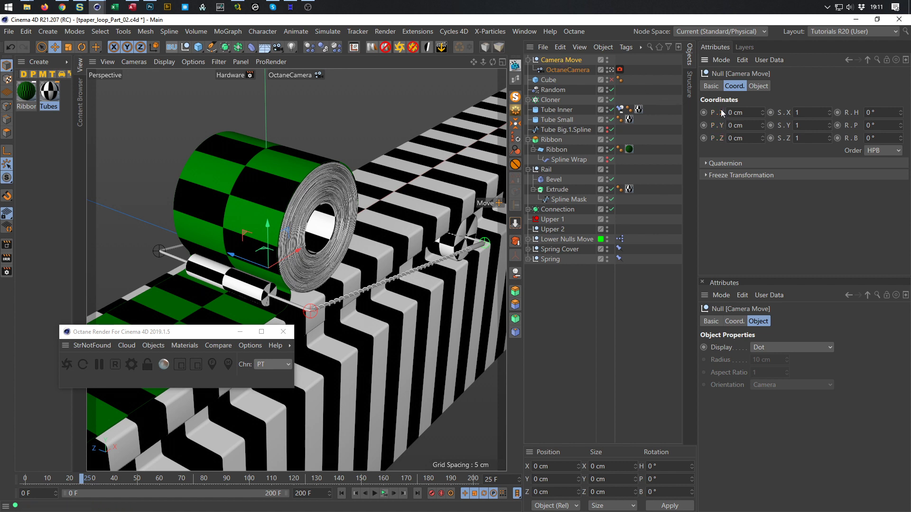
right_click(704, 115)
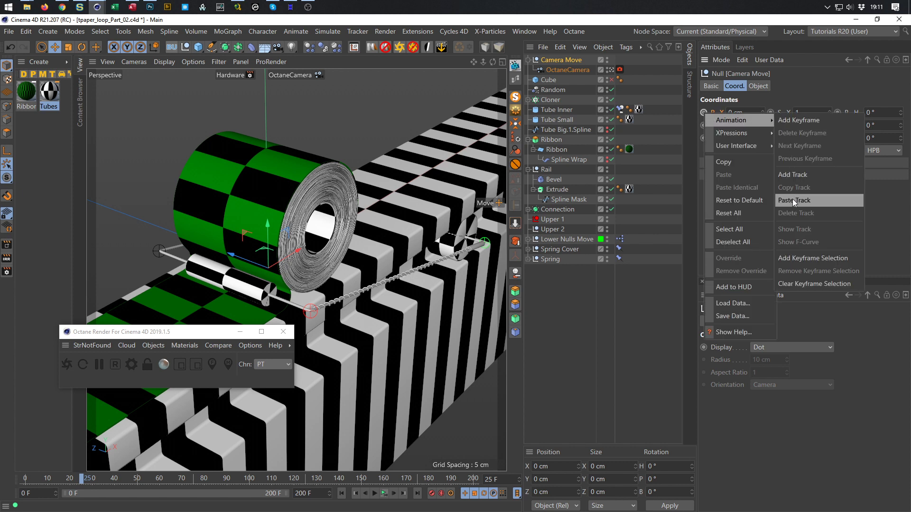
left_click(794, 200)
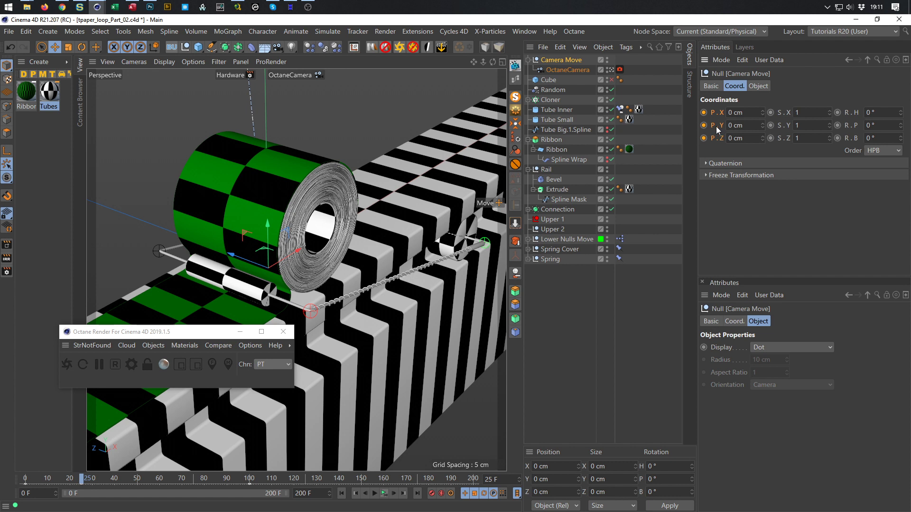
left_click(704, 125, "ctrl+shift")
right_click(705, 114)
mouse_move(721, 120)
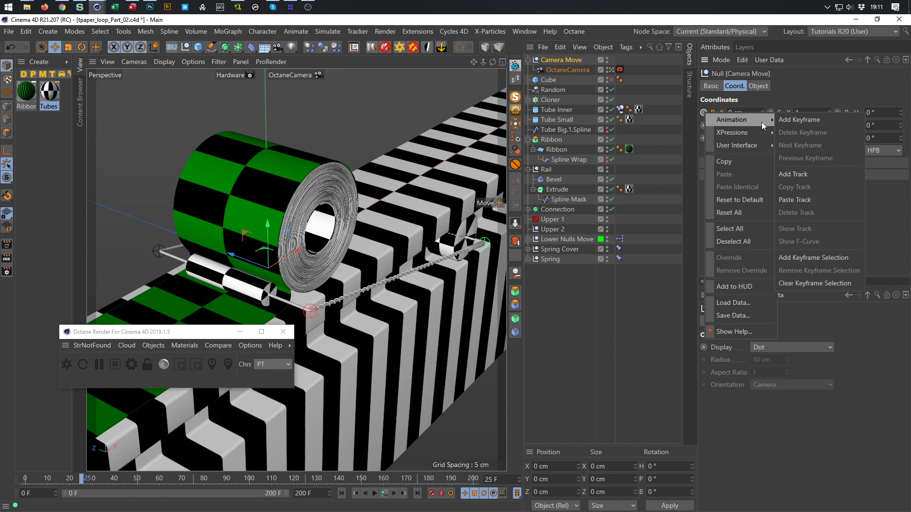
left_click(794, 200)
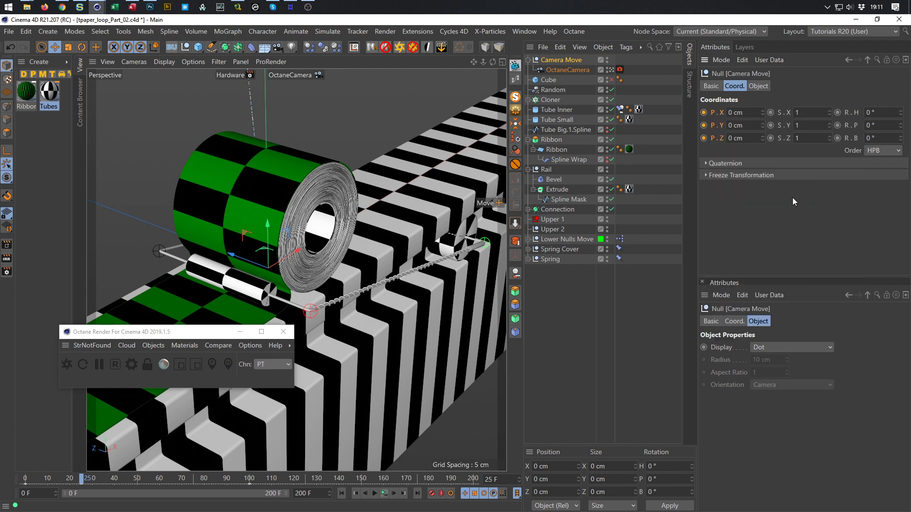
left_click(704, 126, "ctrl+shift")
left_click(704, 138, "ctrl+shift")
- Go to frame 0 and copy the Position X animation track of the Lower Nulls Move null
left_click(557, 210)
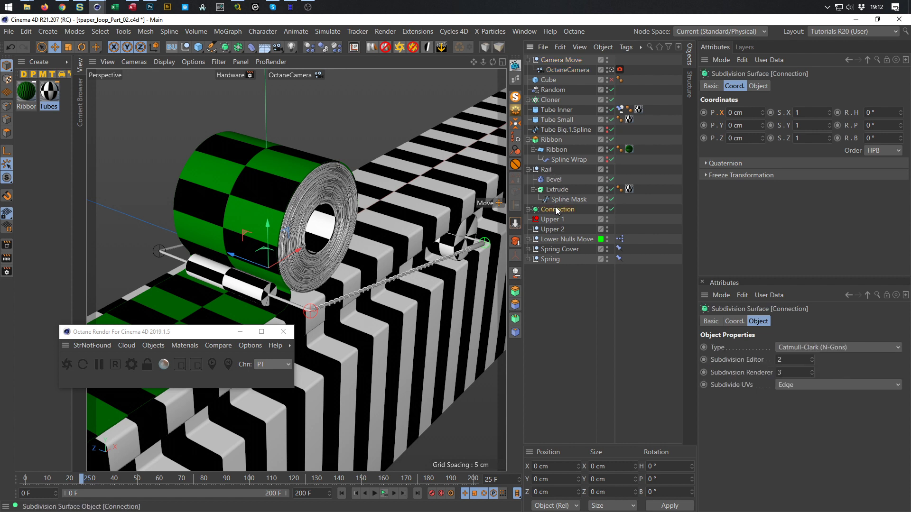
left_click(561, 240)
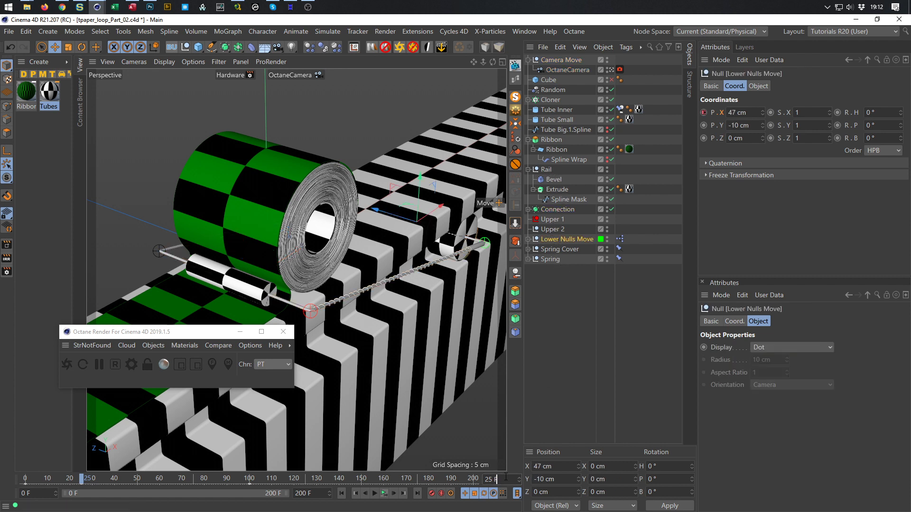
type("0")
key("Return")
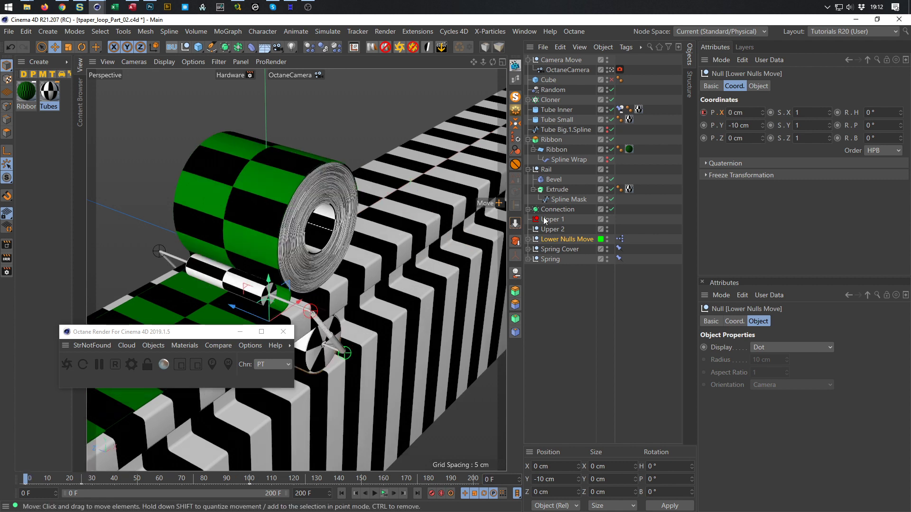
right_click(704, 112)
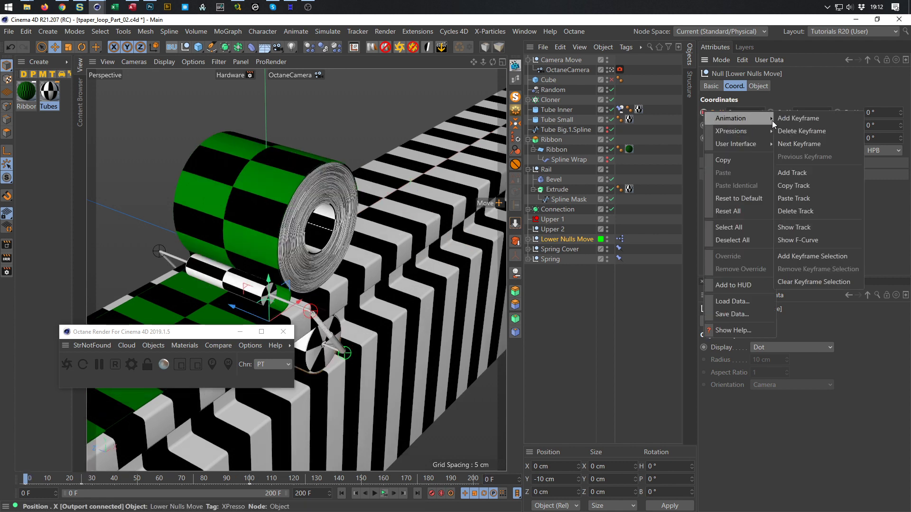
left_click(800, 186)
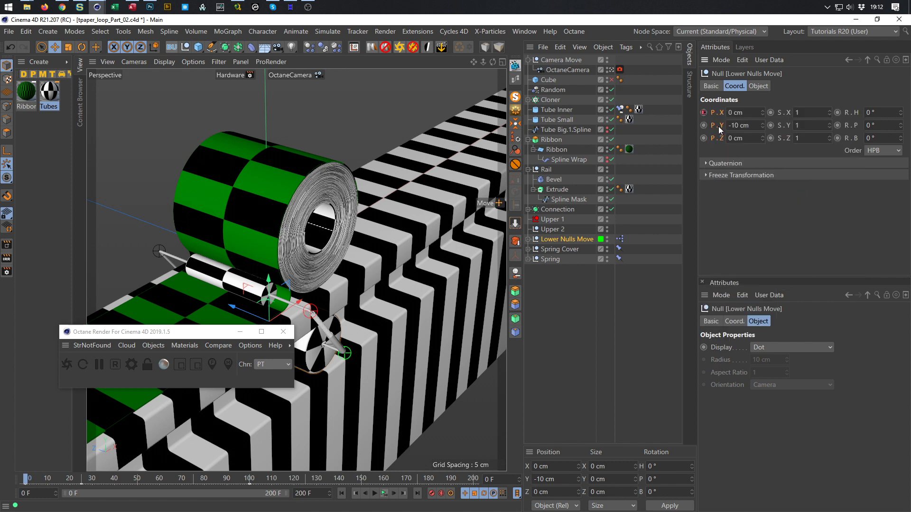
- Paste the copied track onto the Camera Move null, keep it only on Position X, and save the scene
left_click(554, 59)
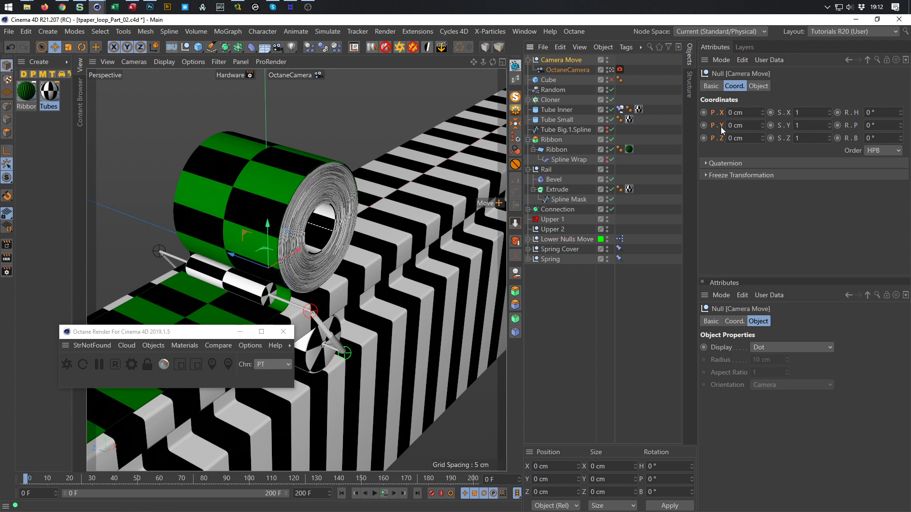
left_click(722, 114)
right_click(703, 113)
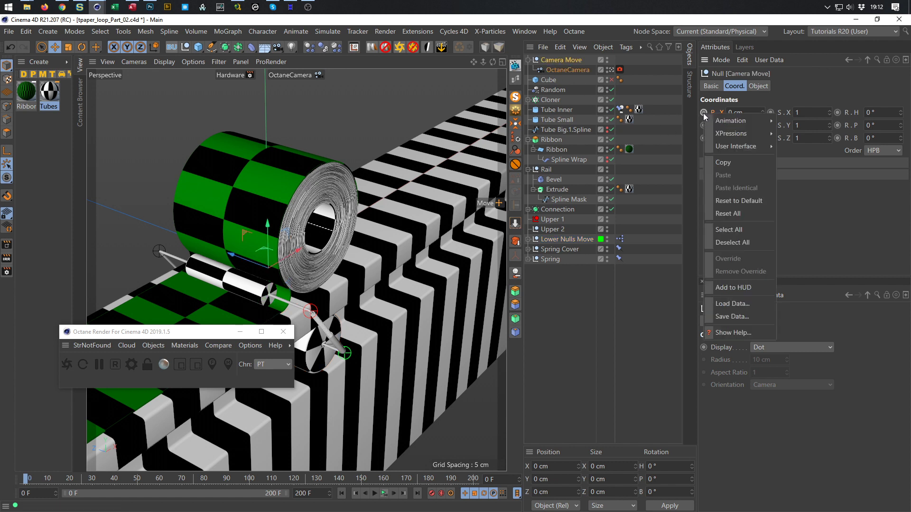
mouse_move(736, 122)
left_click(798, 202)
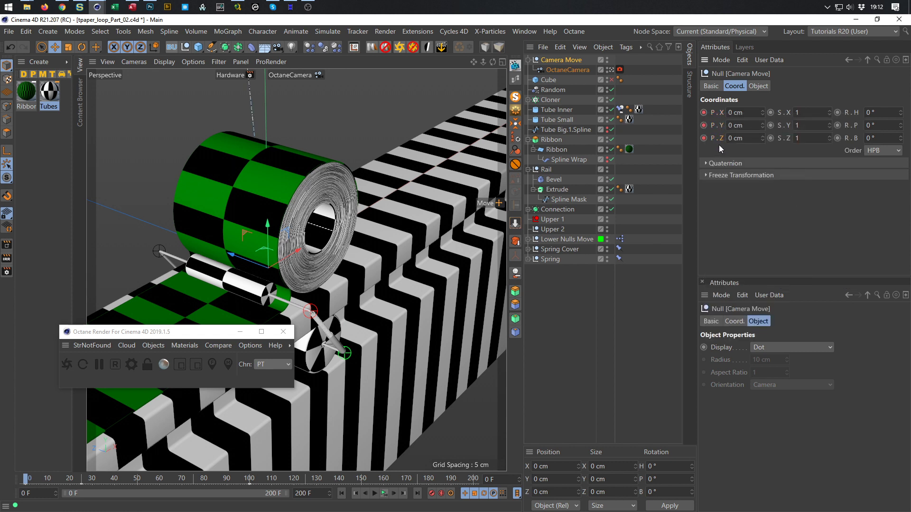
left_click(704, 126, "ctrl+shift")
left_click(704, 138, "ctrl+shift")
key("ctrl+s")
- Play the animation through the OctaneCamera and pan the camera so the tape roll sits higher and further right at frame 0
left_click(385, 494)
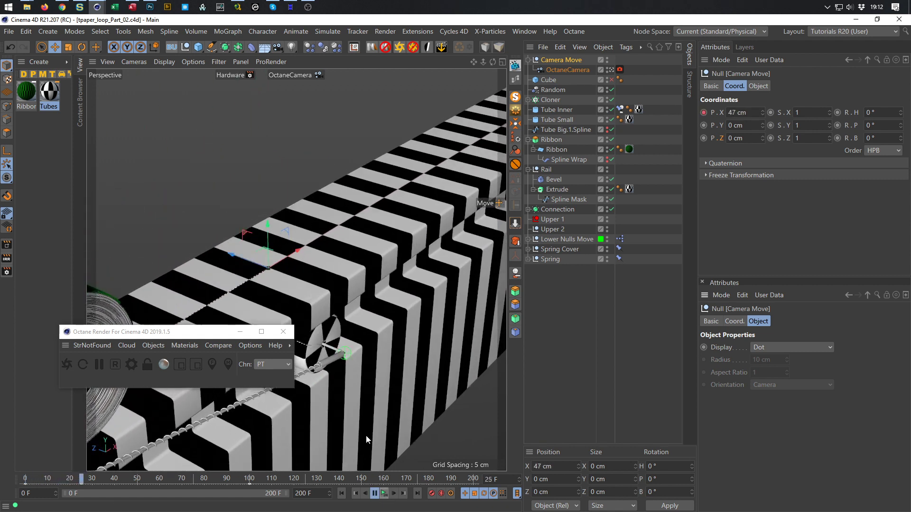
left_click(387, 494)
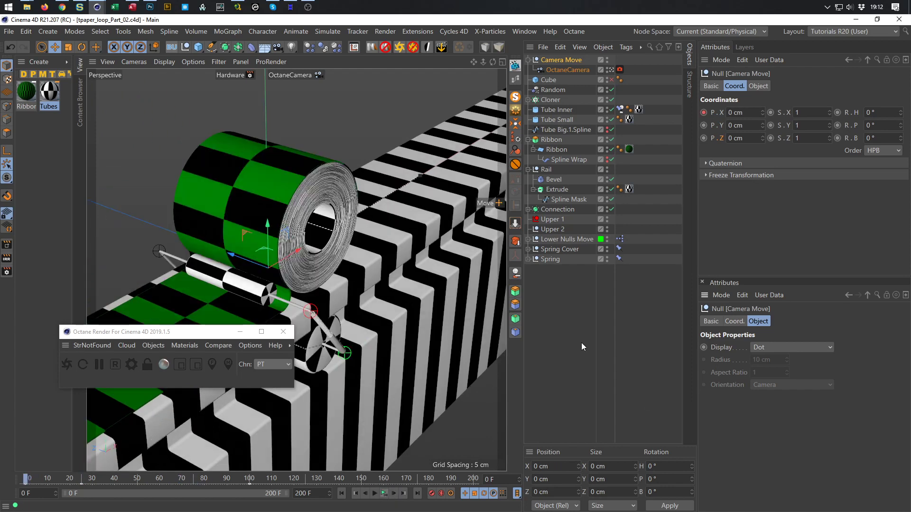
left_click(550, 331)
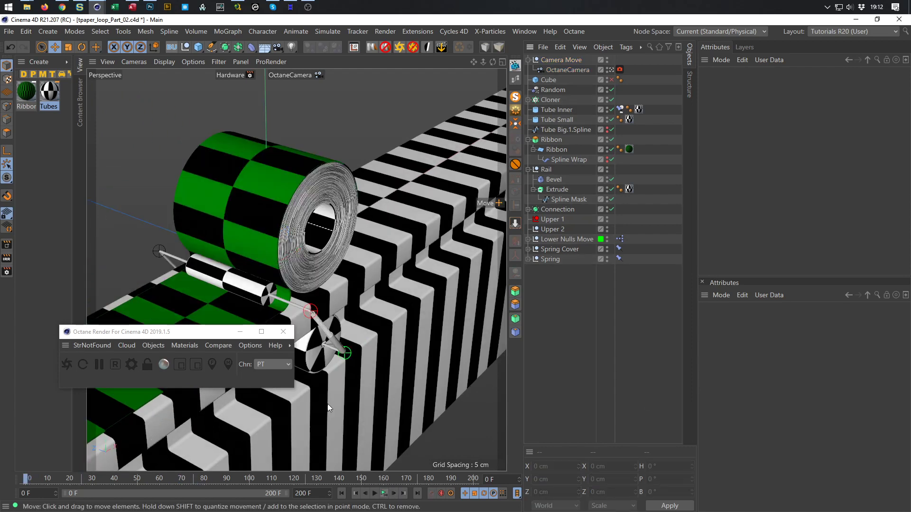
middle_click_drag(289, 300, 383, 242, "alt")
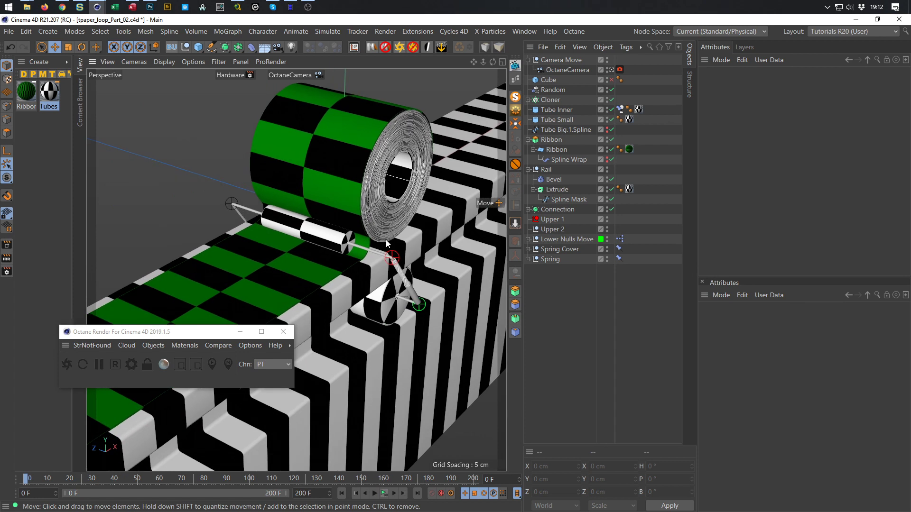
left_click(384, 493)
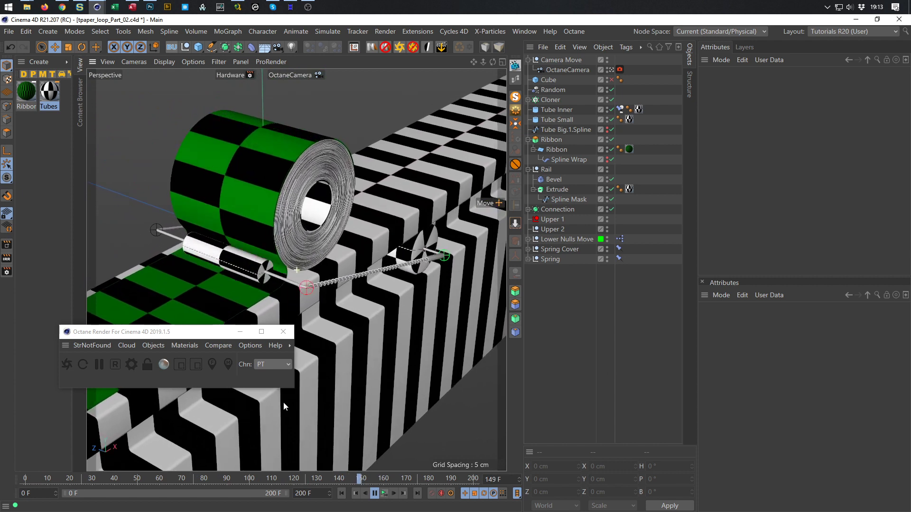
left_click(342, 493)
- Go to frame 25, reframe the OctaneCamera around the whole roll and stretched spring, and play the animation to check the framing
double_click(490, 479)
type("25")
key("Return")
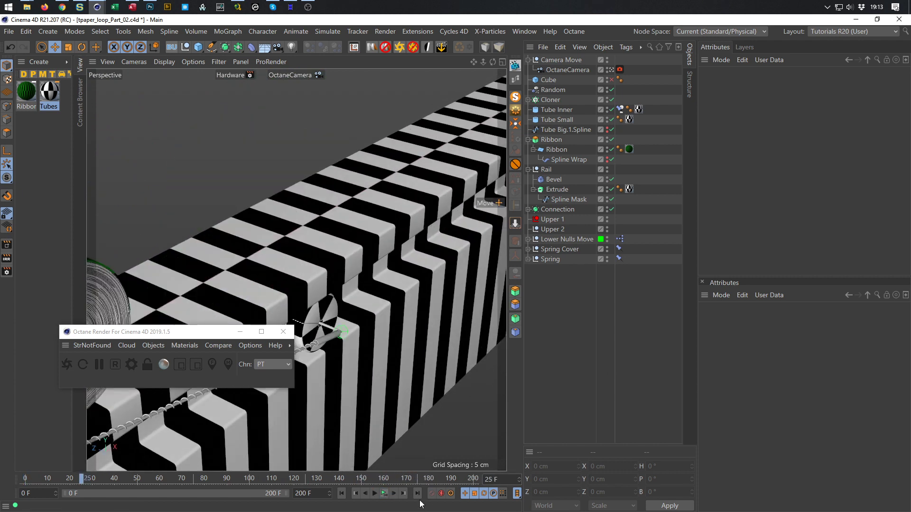
right_click_drag(475, 182, 486, 178, "alt")
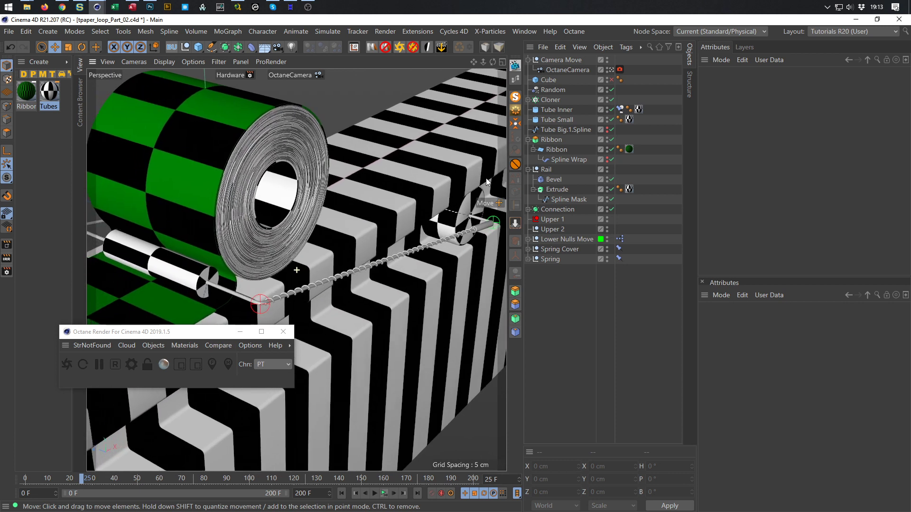
middle_click_drag(486, 178, 478, 187, "alt")
right_click_drag(477, 187, 485, 192, "alt")
right_click(480, 200)
left_click(467, 209)
right_click_drag(465, 221, 445, 223, "alt")
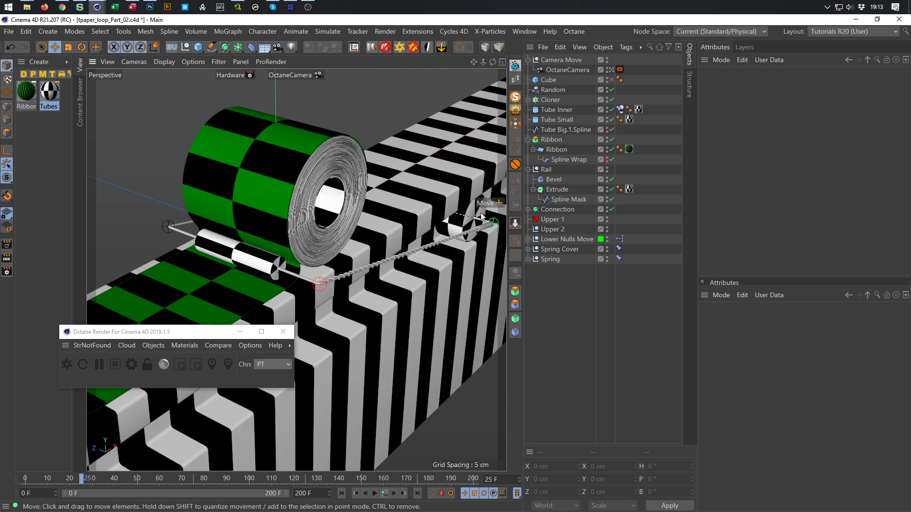
left_click(385, 494)
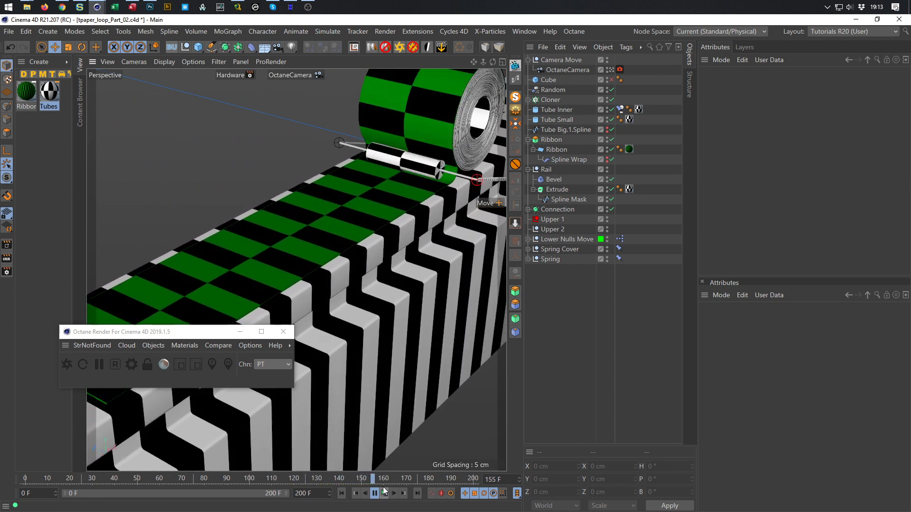
left_click(381, 494)
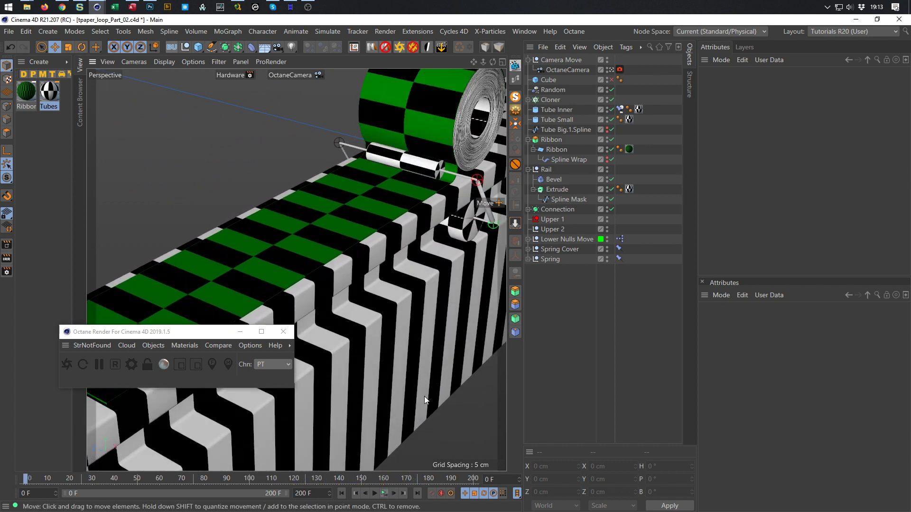
- Set the Camera Move null's Position X track to Repeat after its last key so the motion continues past frame 100
key("shift+F3")
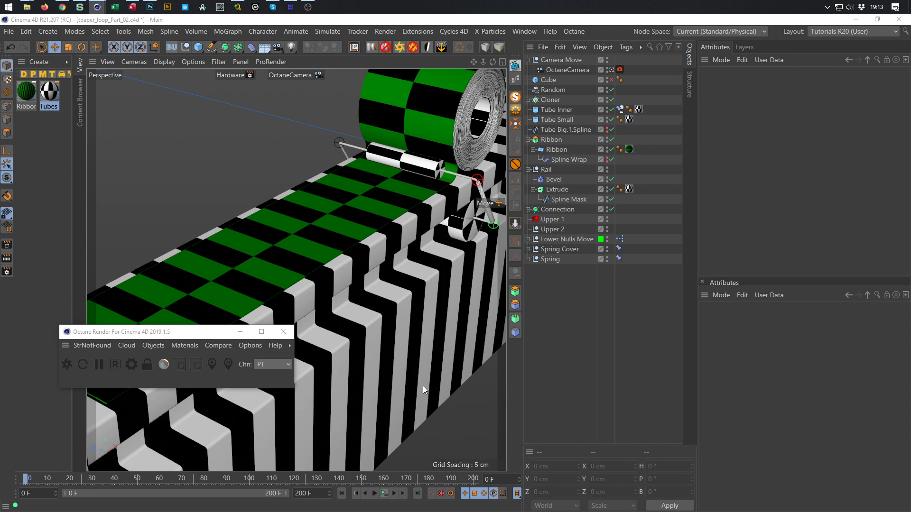
left_click_drag(479, 289, 287, 198)
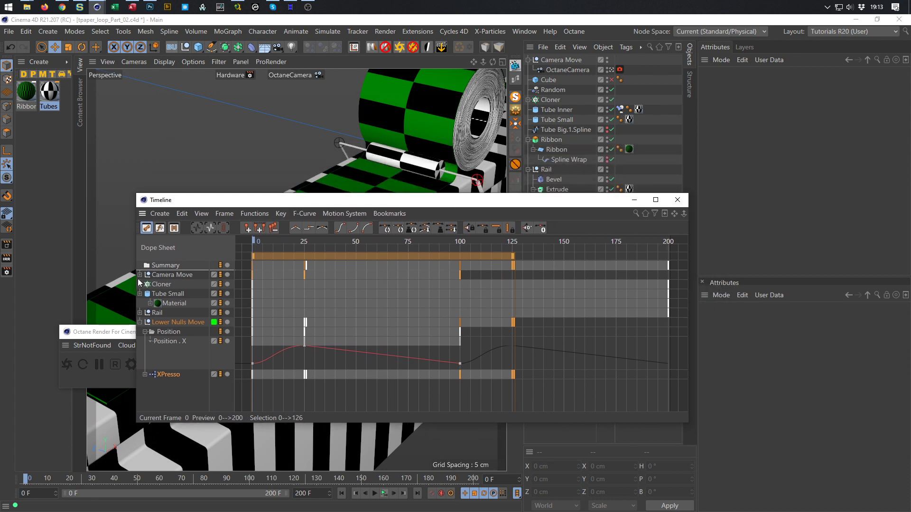
left_click(140, 274)
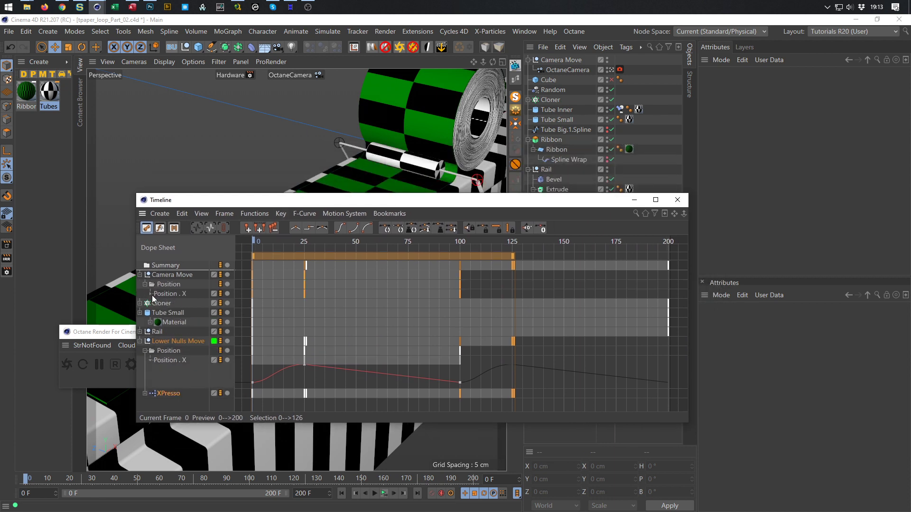
left_click(151, 294)
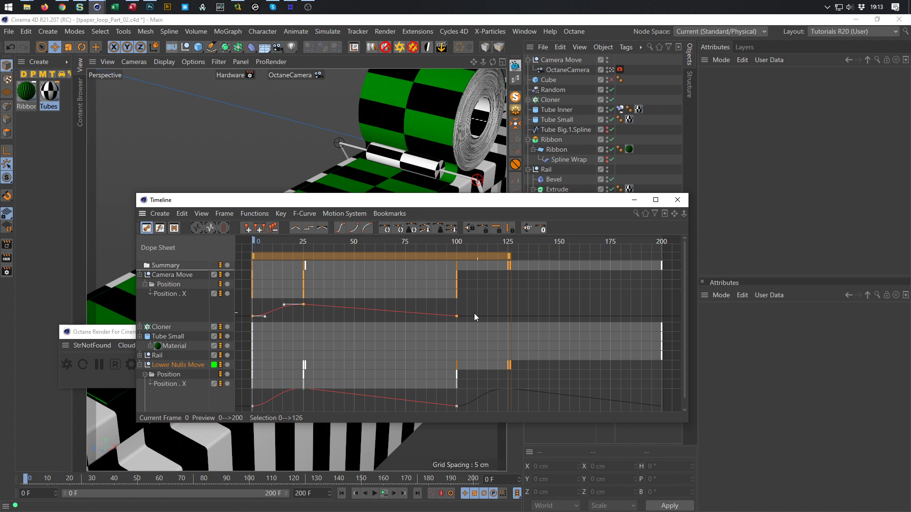
left_click(182, 296)
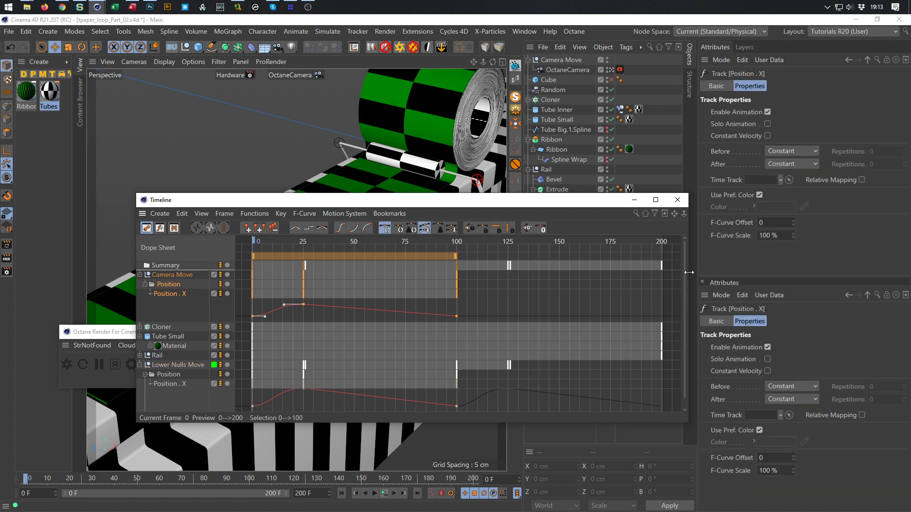
left_click(790, 166)
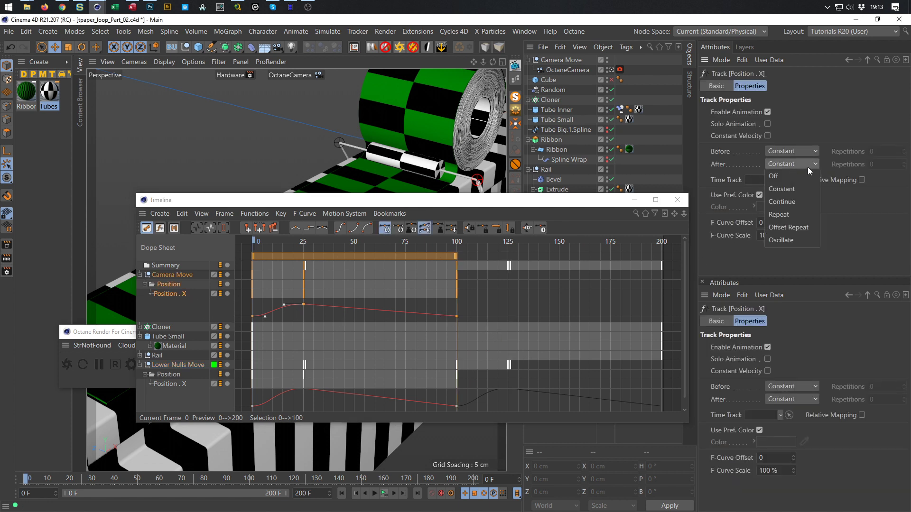
left_click(790, 215)
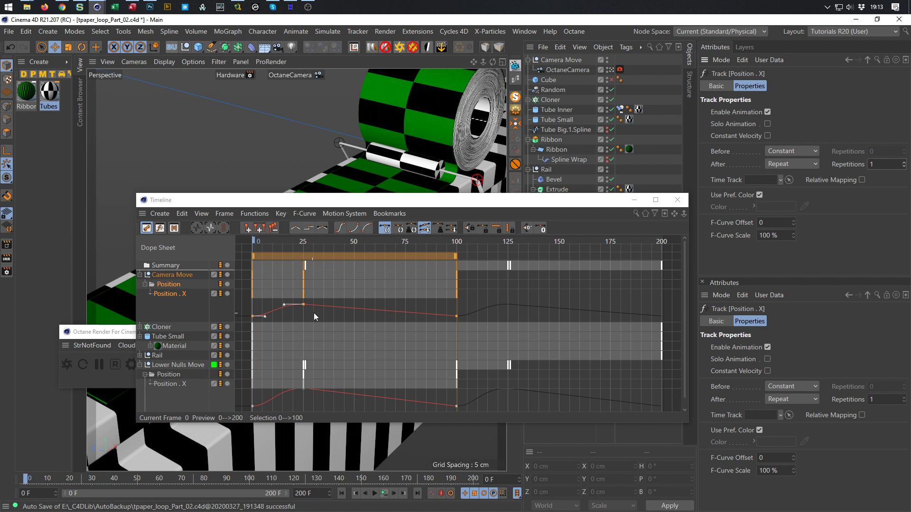
- Compare the Position X curves of Camera Move and Lower Nulls Move, close the timeline, and play the animation to check the camera motion
left_click_drag(295, 302, 294, 301)
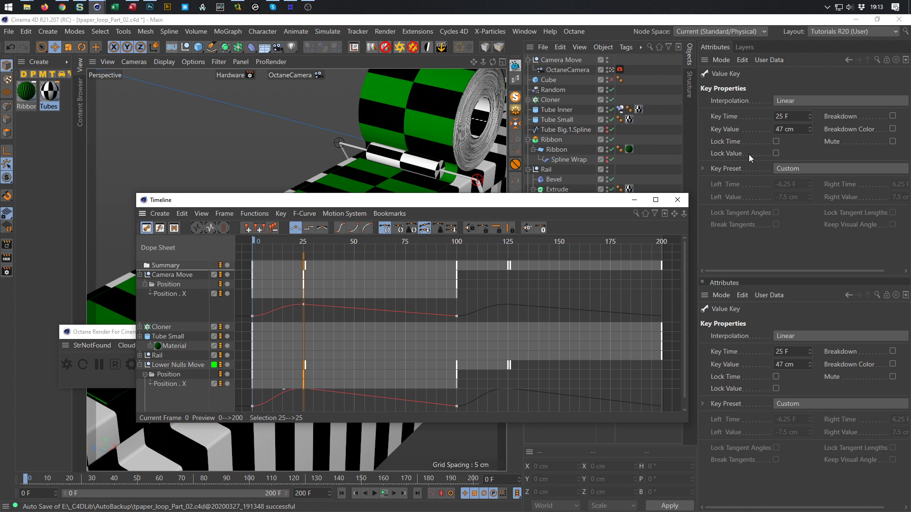
mouse_move(332, 323)
left_mouse_down()
mouse_move(333, 340)
mouse_move(334, 329)
left_mouse_up()
middle_click_drag(338, 340, 338, 325, "alt")
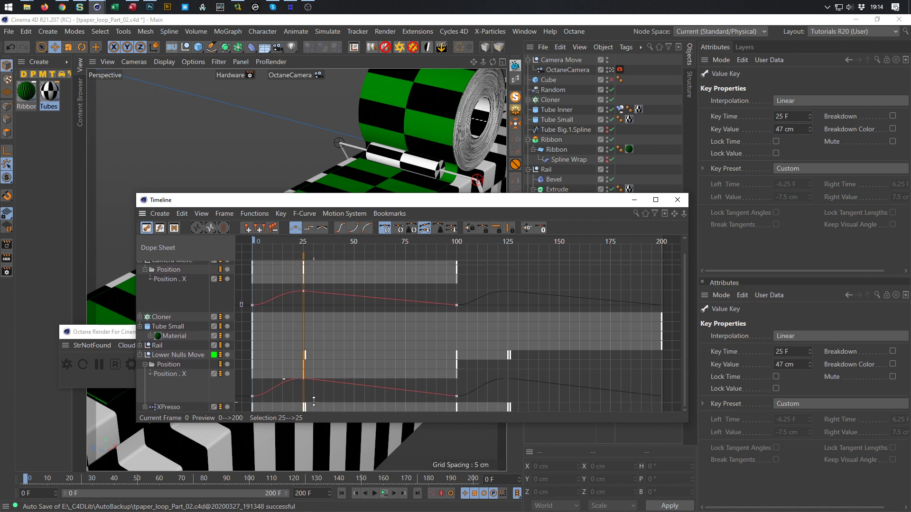
mouse_move(332, 402)
left_mouse_down()
mouse_move(344, 364)
mouse_move(337, 407)
mouse_move(340, 381)
mouse_move(338, 404)
mouse_move(335, 396)
left_mouse_up()
left_click_drag(391, 196, 391, 151)
left_click_drag(330, 407, 331, 364)
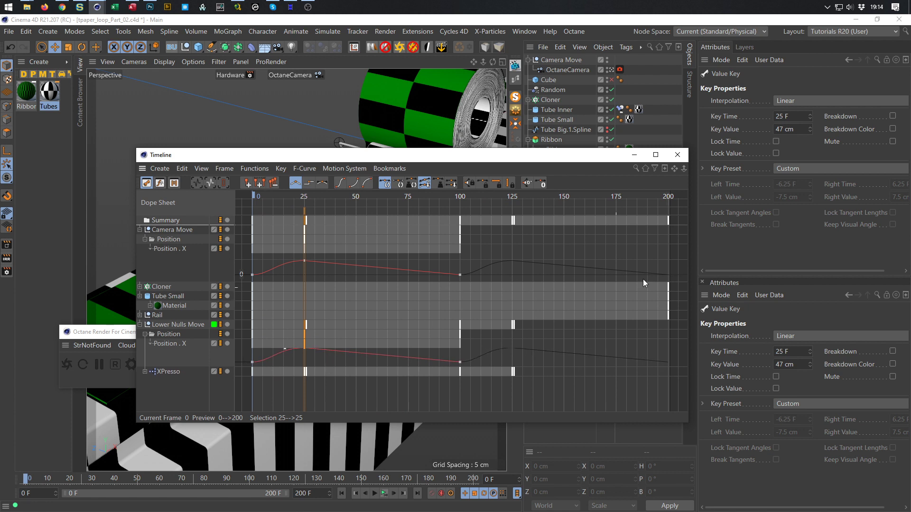
left_click(680, 158)
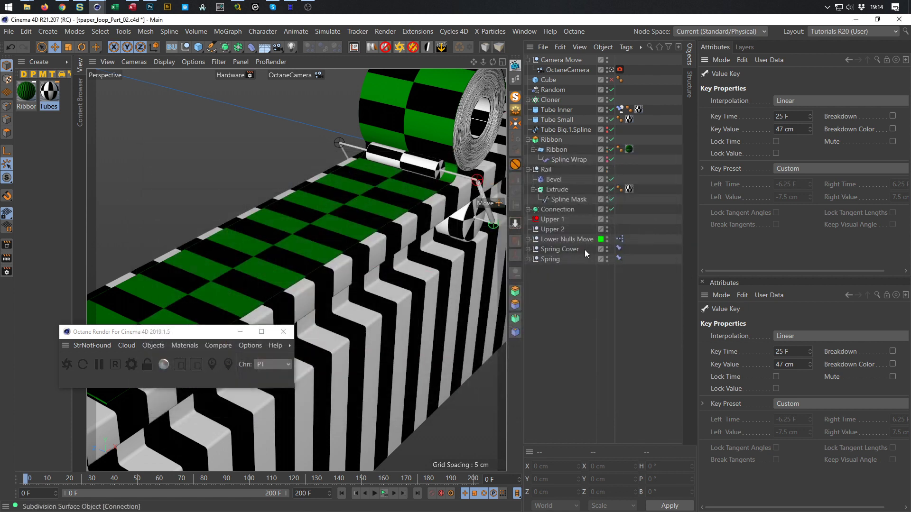
left_click(387, 495)
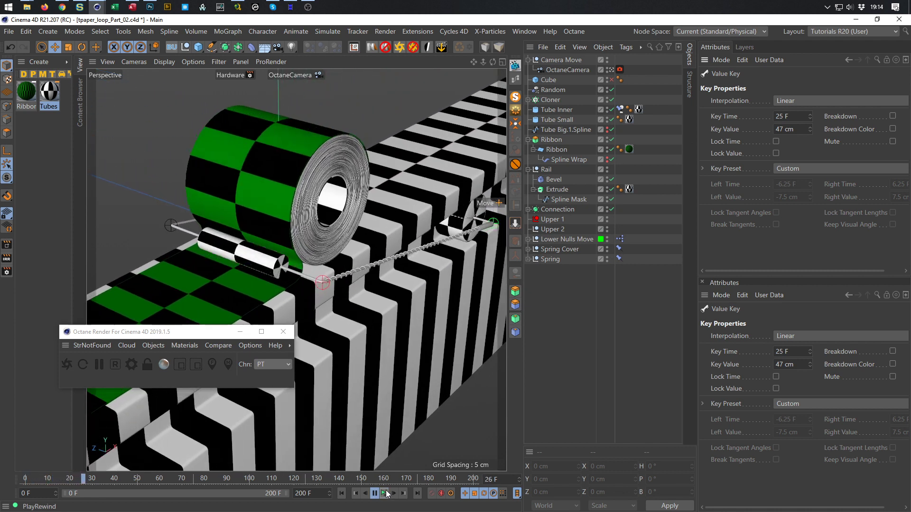
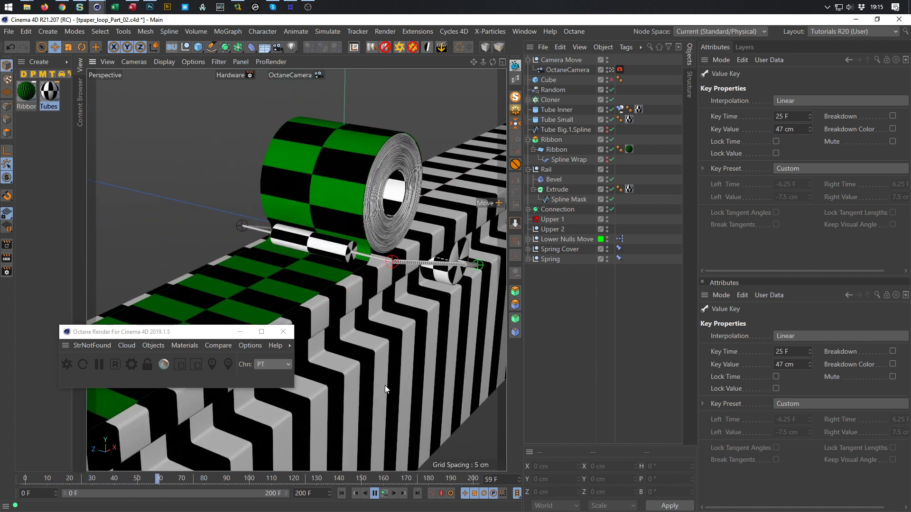
left_click(388, 492)
- Add the Octane Rig Pro to the scene, disable its floor shadow catcher, and enable its background
left_click_drag(195, 333, 152, 419)
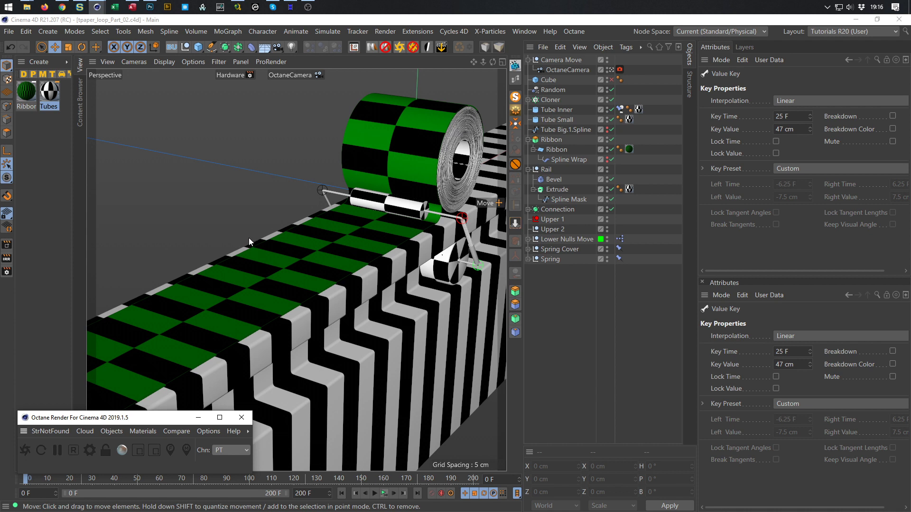
left_click(399, 47)
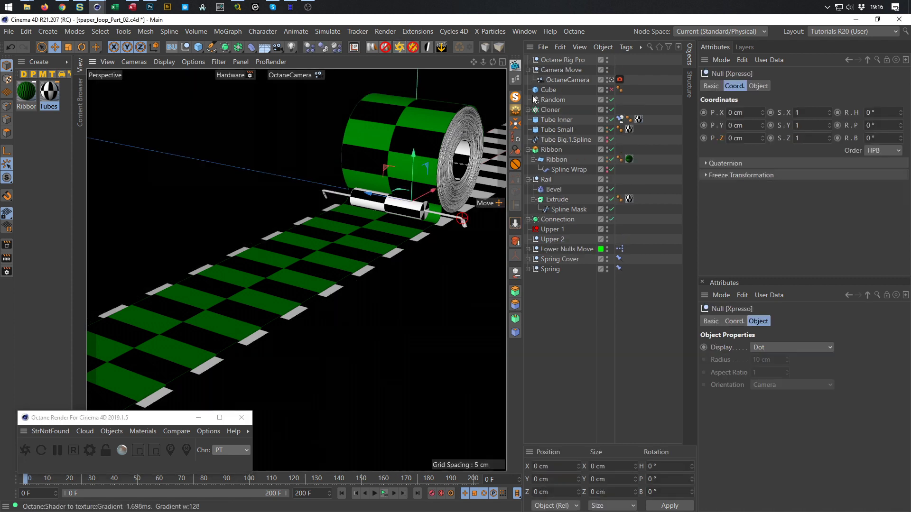
left_click(562, 62)
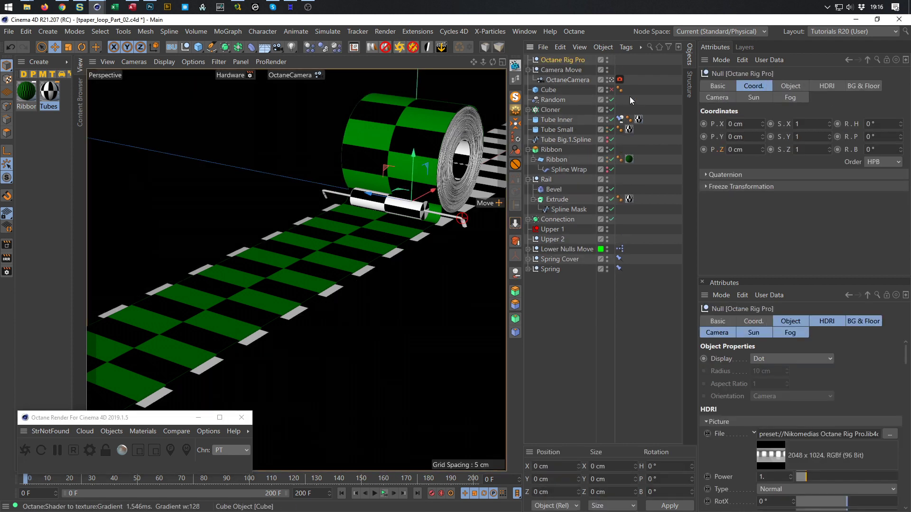
left_click(851, 87)
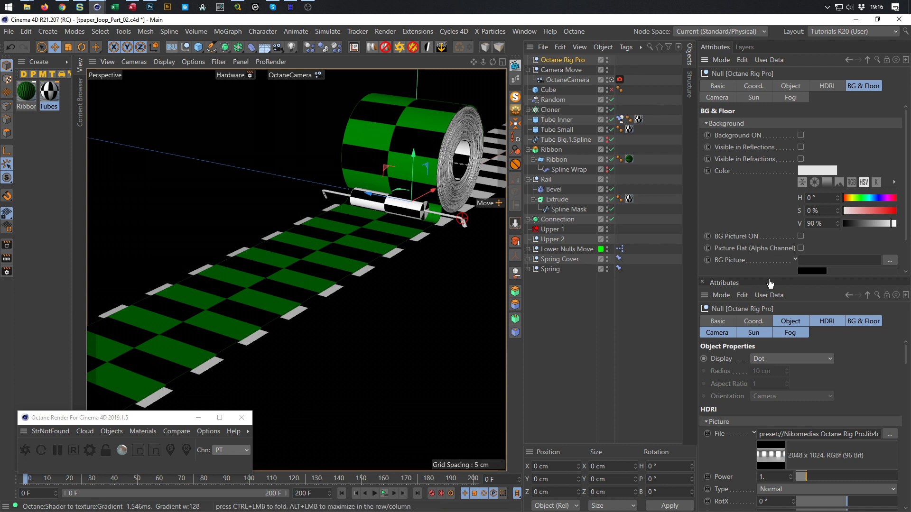
left_click_drag(771, 274, 773, 359)
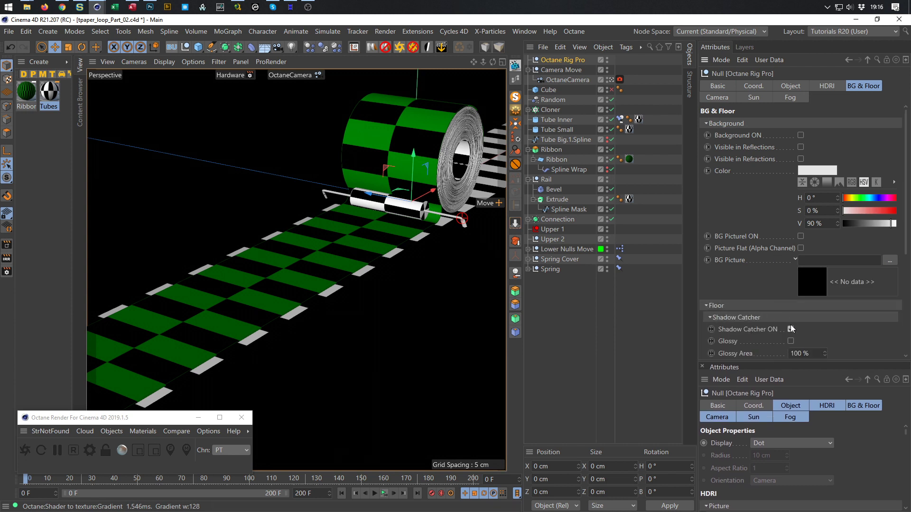
left_click(790, 328)
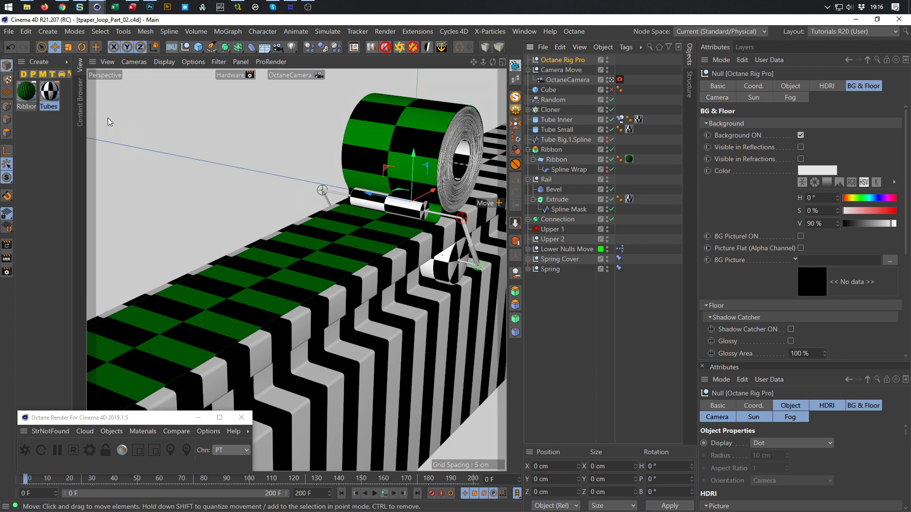
- Load the Toilet Paper material from the Paper folder of Nikomedia Textures (OCTANE) into the scene and close the Content Browser
key("shift+F8")
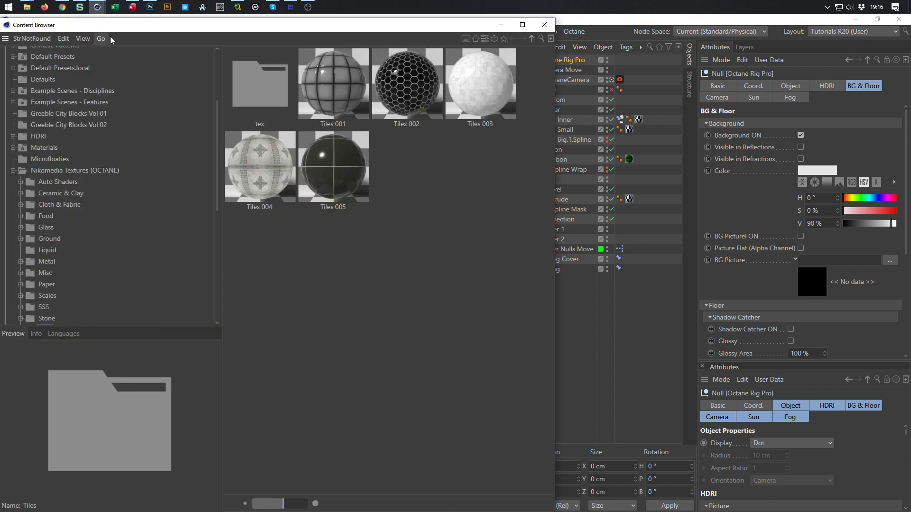
left_click_drag(31, 20, 122, 189)
left_click_drag(255, 196, 308, 132)
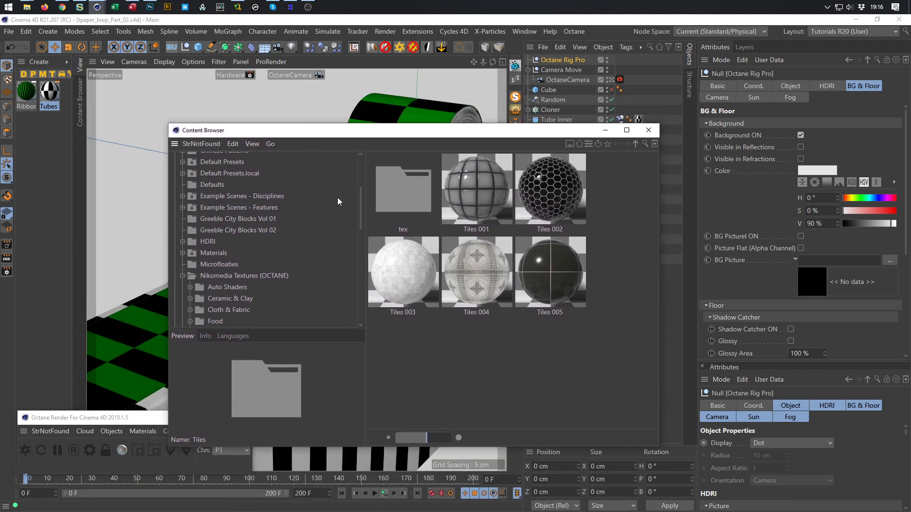
left_click_drag(361, 200, 356, 220)
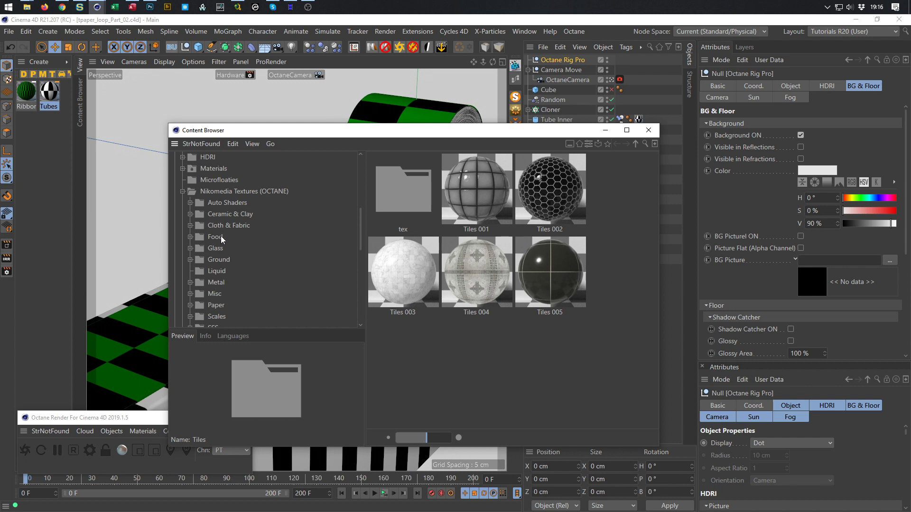
left_click(222, 306)
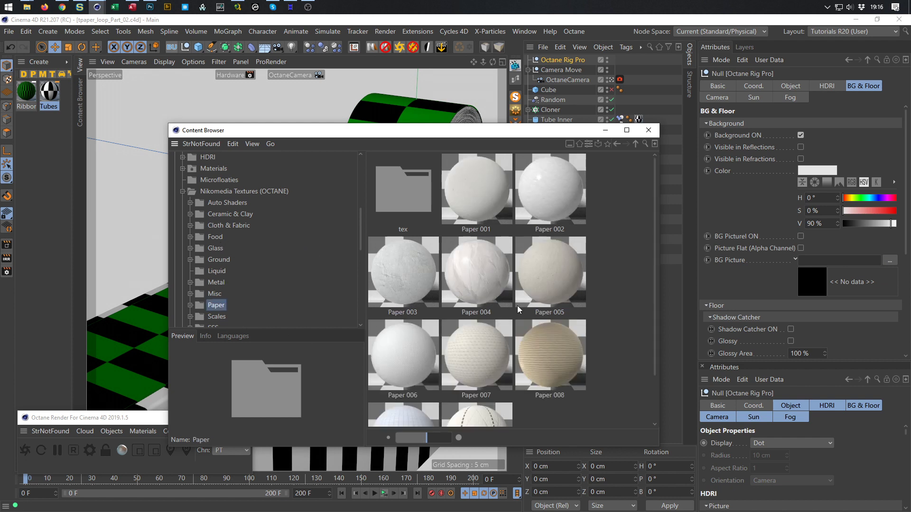
left_click_drag(655, 259, 648, 315)
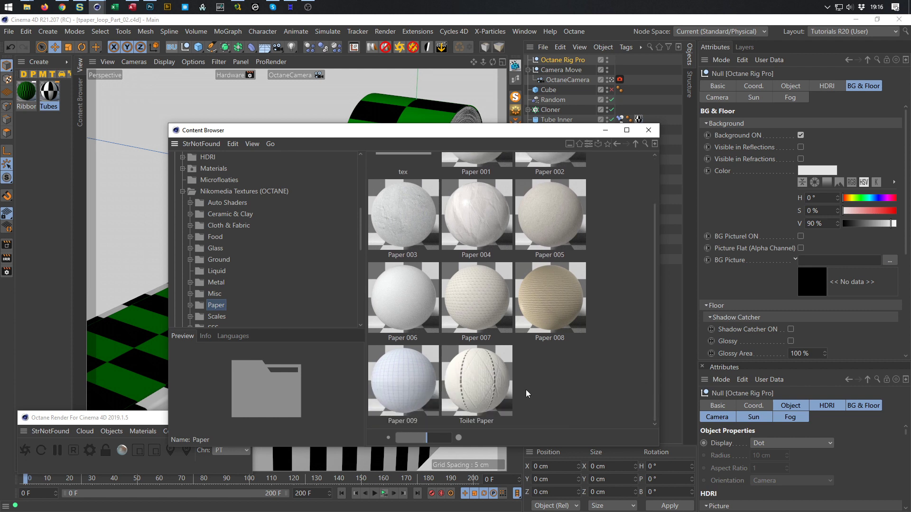
left_click(508, 396)
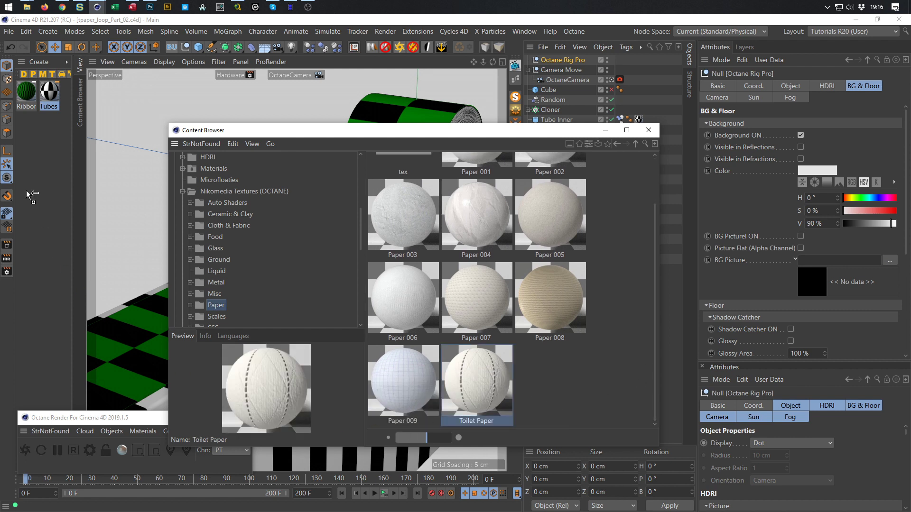
left_click_drag(28, 194, 30, 200)
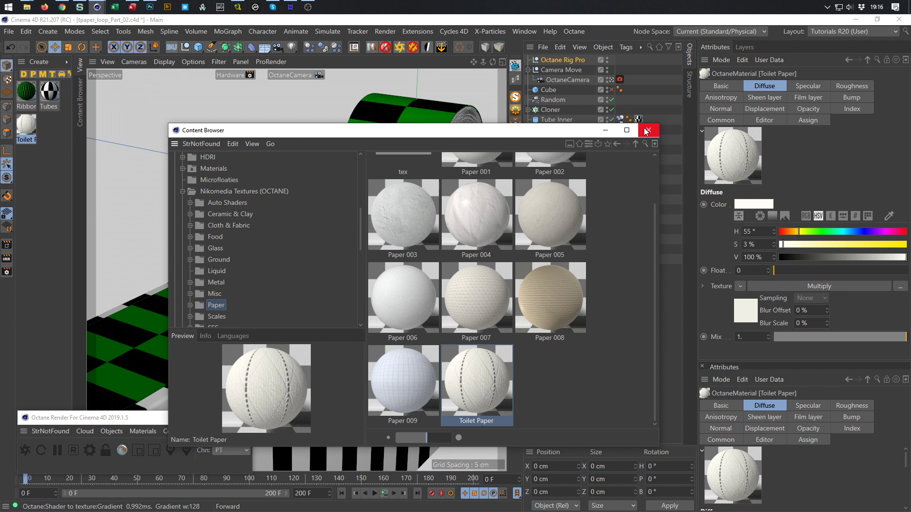
left_click(646, 131)
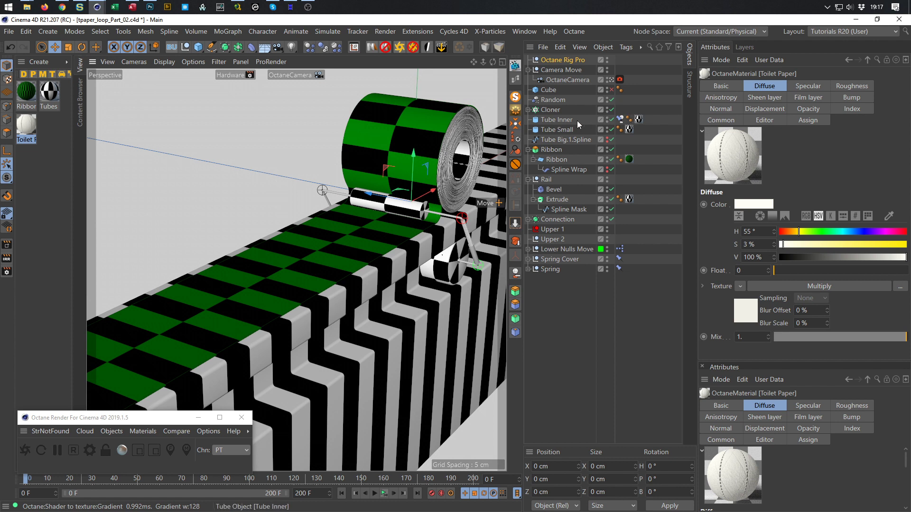
- Replace the materials on Tube Big, Tube Big.1 and the Ribbon plane with Toilet Paper, and save the scene
left_click(528, 110)
left_click_drag(28, 128, 629, 119)
left_click_drag(27, 126, 632, 130)
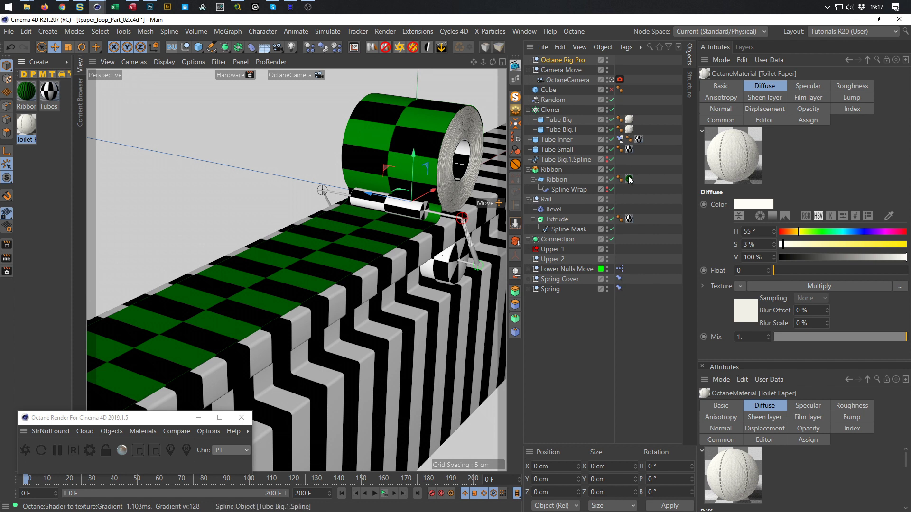
left_click_drag(504, 152, 630, 183)
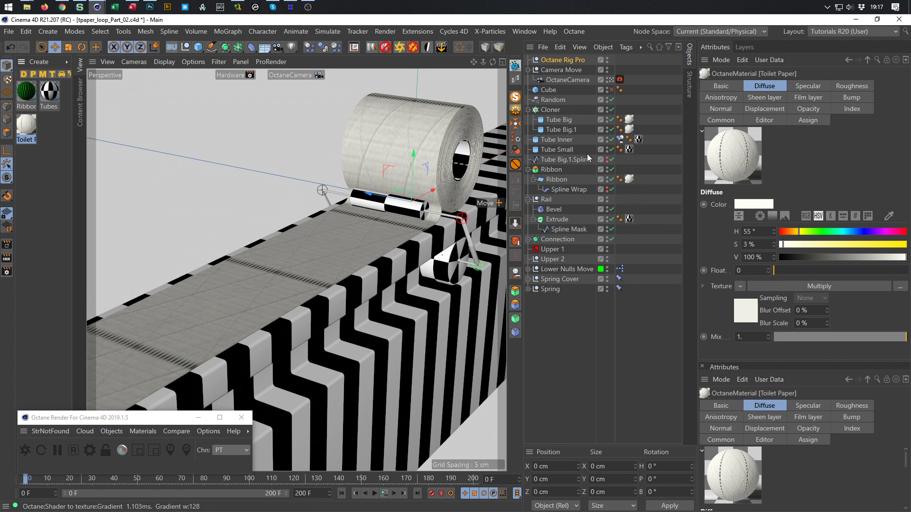
key("ctrl+s")
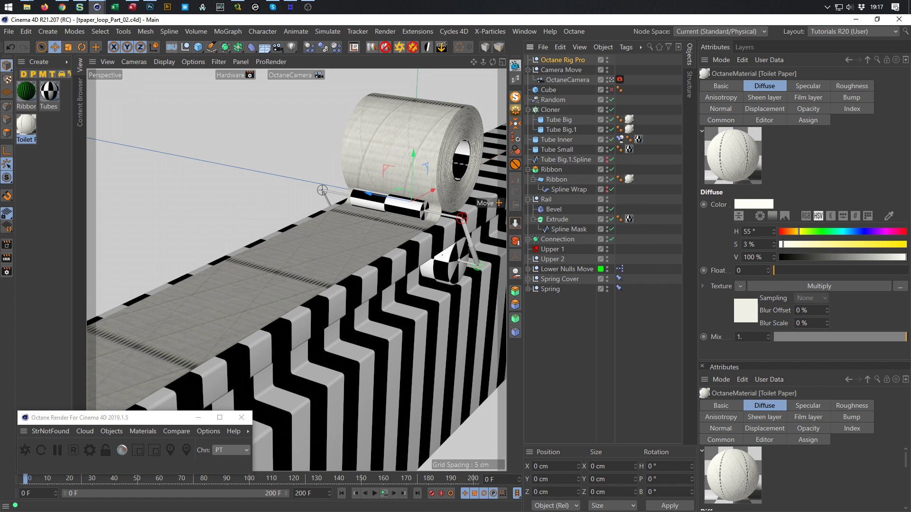
- Render the scene in the Octane Live Viewer and open the Toilet Paper material's full node graph in the Octane Node Editor
left_click(24, 451)
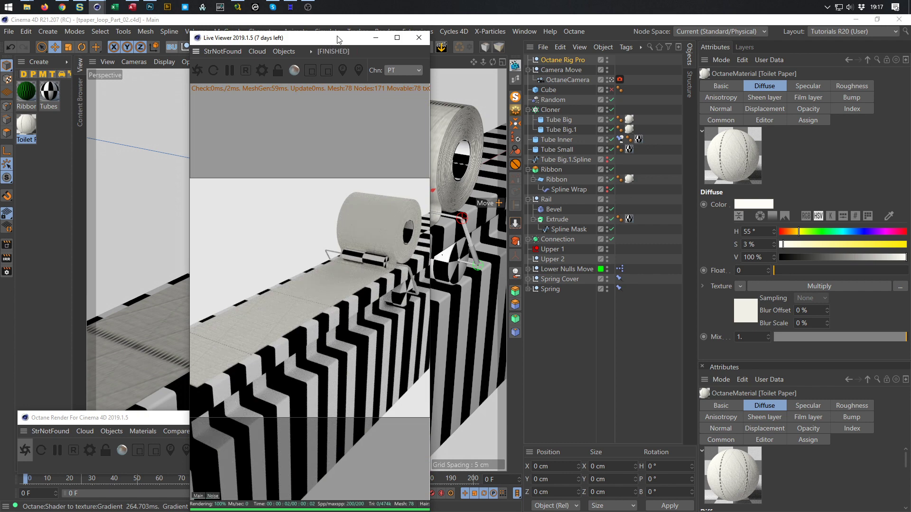
left_click_drag(339, 34, 626, 153)
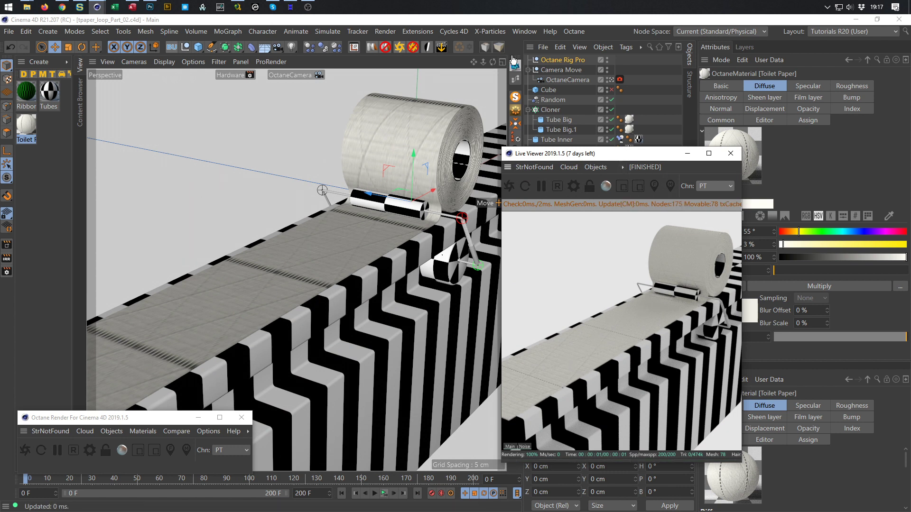
left_click(510, 84)
left_click_drag(405, 178, 251, 88)
left_click_drag(408, 361, 702, 460)
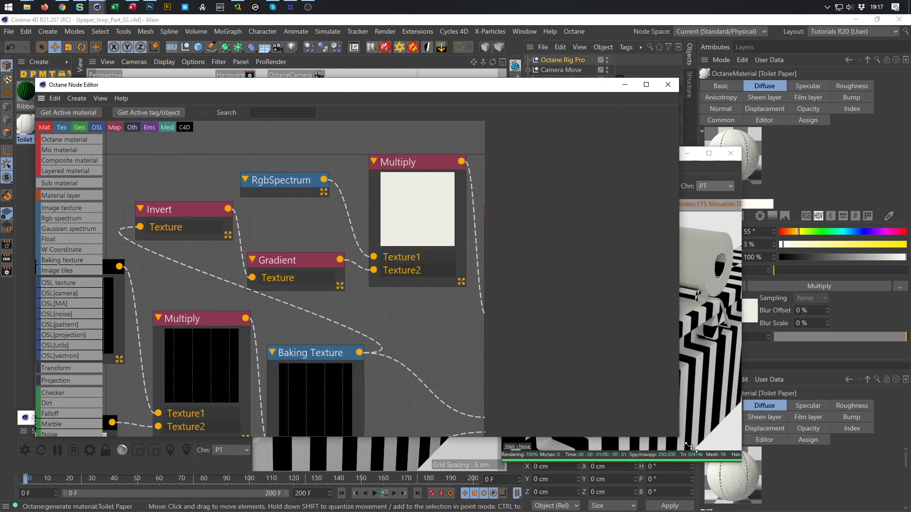
scroll(338, 325, "down", 5)
middle_click_drag(337, 326, 263, 257)
scroll(260, 217, "up", 2)
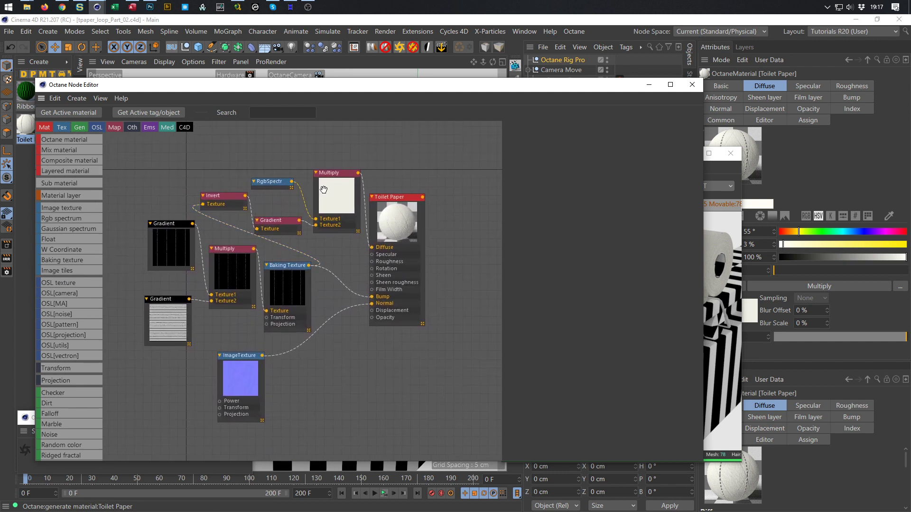
- Spread out the Invert and RgbSpectrum nodes that lead into the Multiply node of the diffuse channel
left_click(334, 174)
left_click_drag(271, 187, 221, 187)
left_click_drag(273, 175, 276, 169)
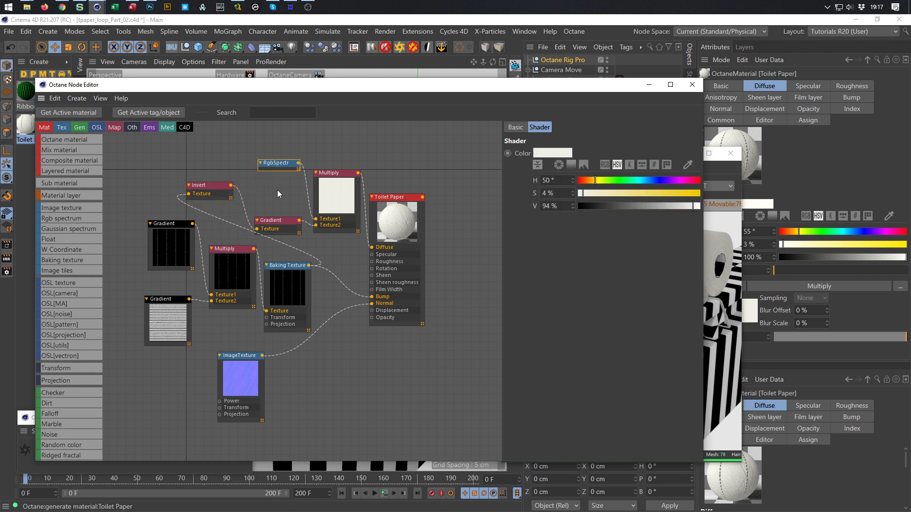
- Reposition the Gradient node between Invert and Multiply, and the horizontally striped Gradient node
left_click_drag(279, 218, 274, 196)
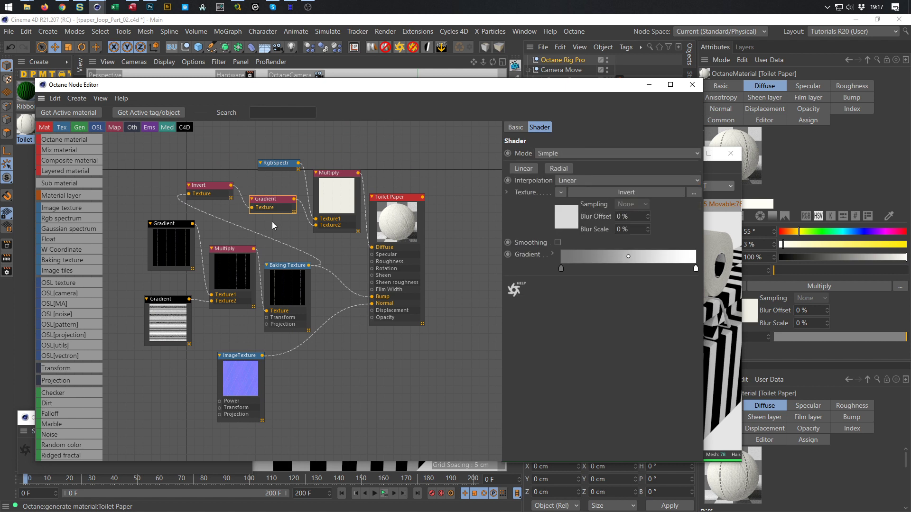
left_click_drag(167, 300, 155, 310)
- Open the ImageTexture node's Sweater_NRM.png in IrfanView, examine the normal map's pattern at a reduced window size, and close the viewer
left_click_drag(240, 358, 243, 360)
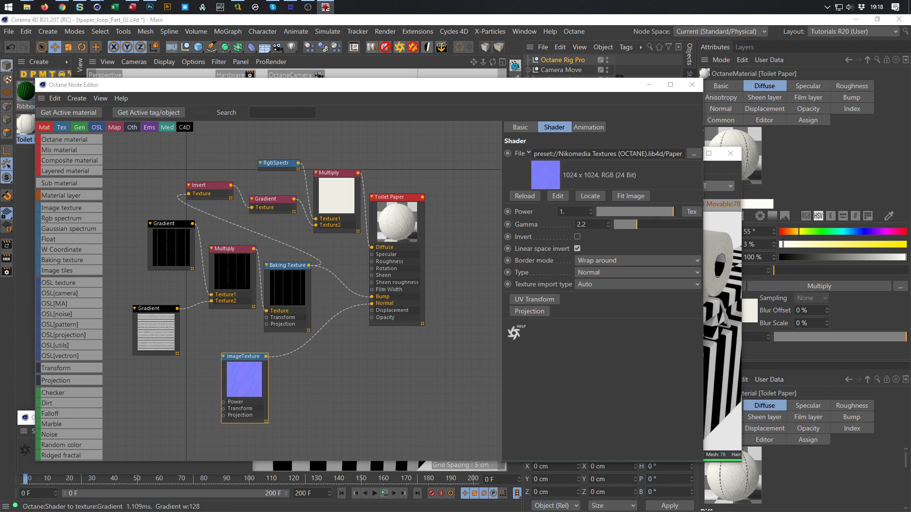
left_click_drag(0, 294, 571, 129)
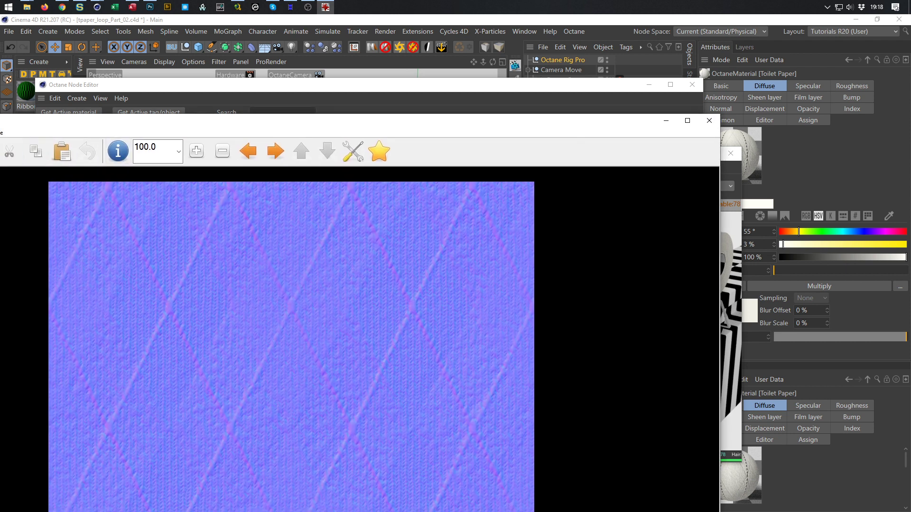
left_click_drag(137, 132, 307, 68)
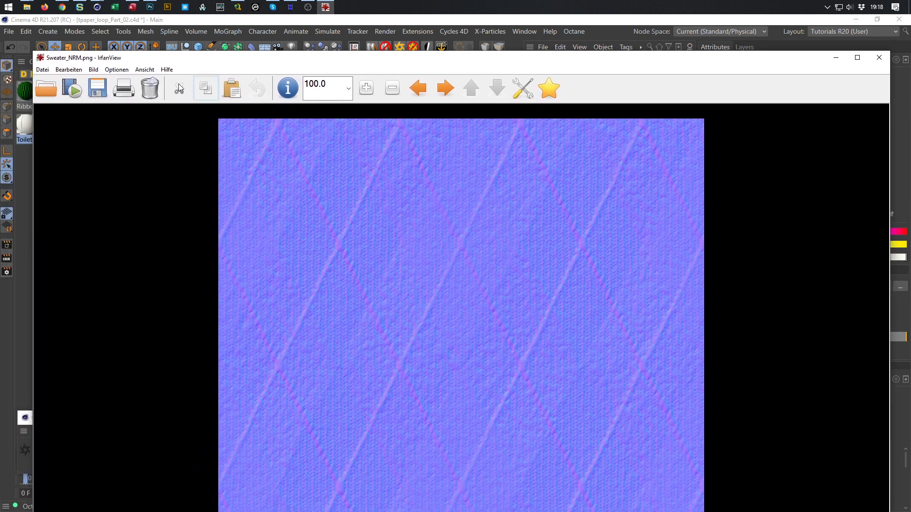
left_click_drag(36, 56, 246, 164)
left_click_drag(390, 173, 346, 119)
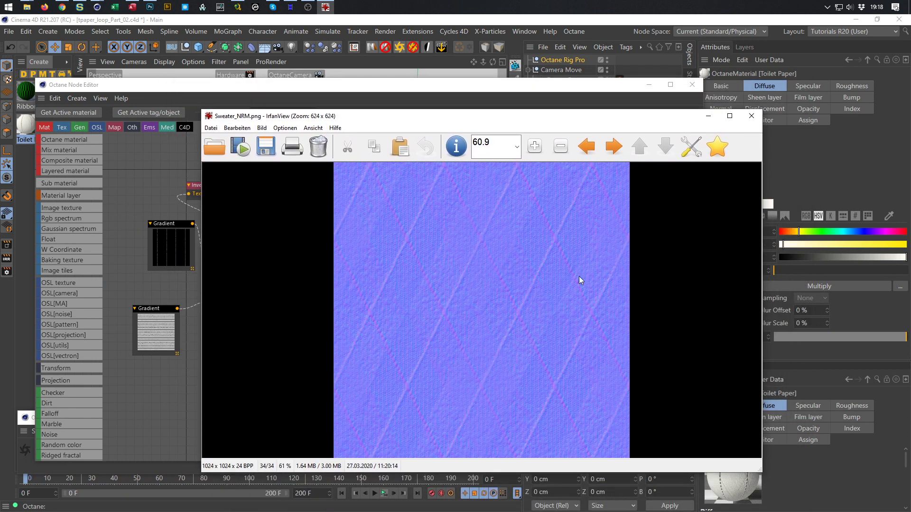
left_click(752, 115)
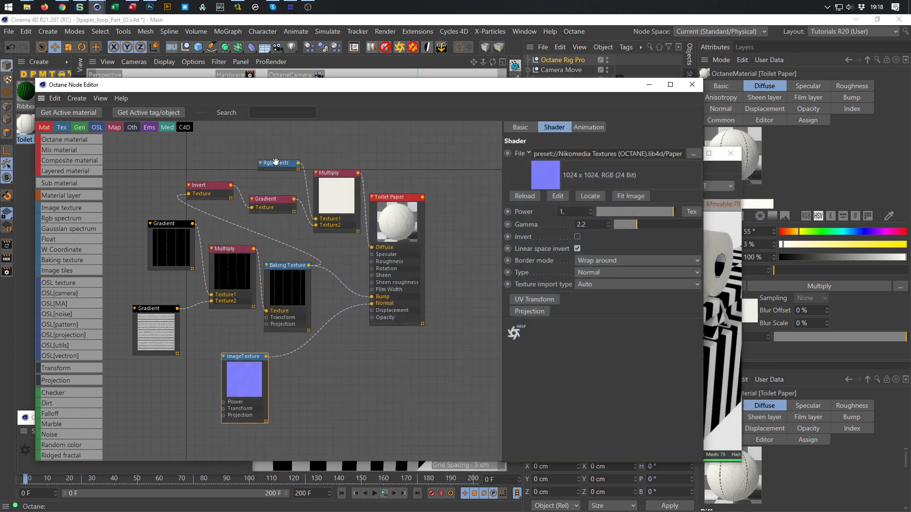
- Shift the RgbSpectrum and Baking Texture nodes slightly and inspect the Multiply node that feeds the baking
left_click_drag(275, 164, 276, 161)
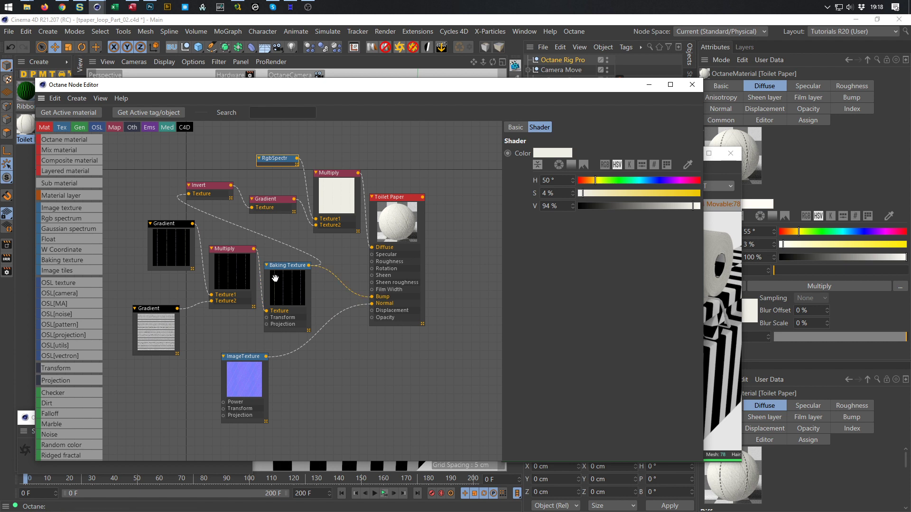
left_click_drag(278, 269, 283, 266)
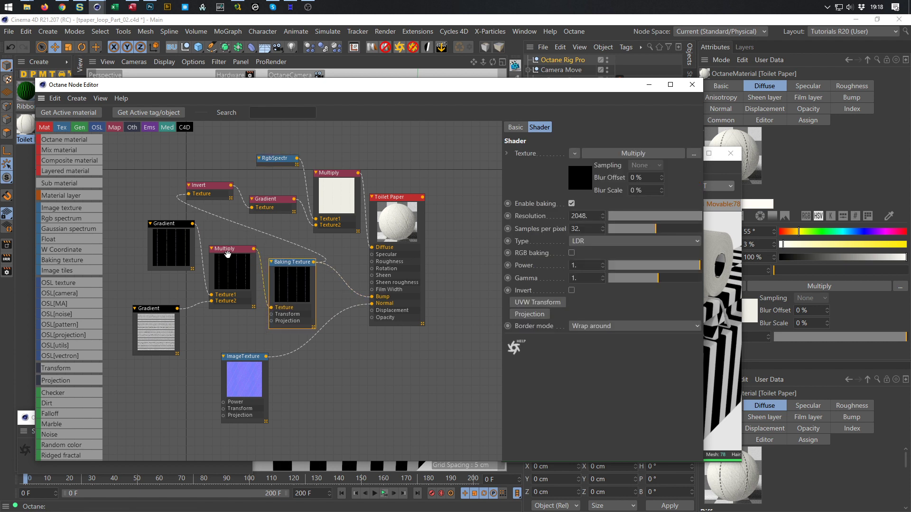
left_click(228, 256)
- Expand the horizontally striped Gradient's knot settings, look through its gradient presets, and close them without loading one
left_click_drag(156, 308, 154, 300)
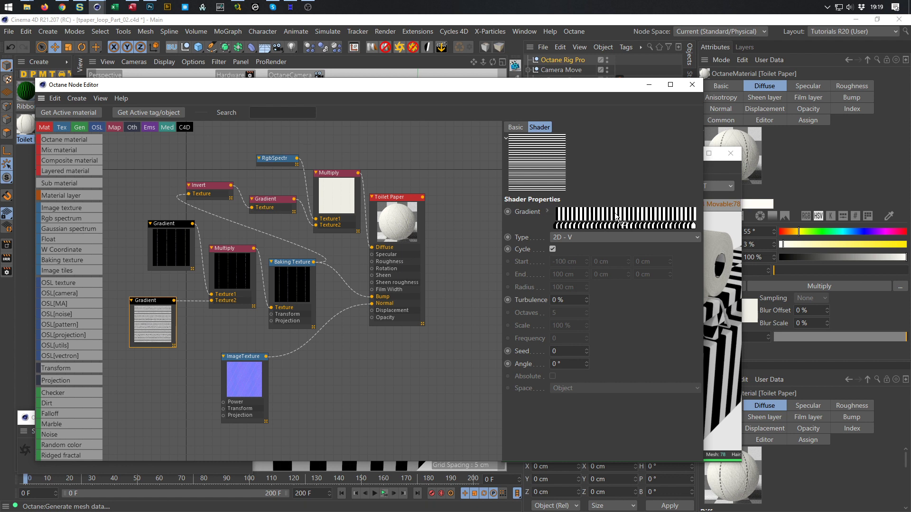
left_click(547, 212)
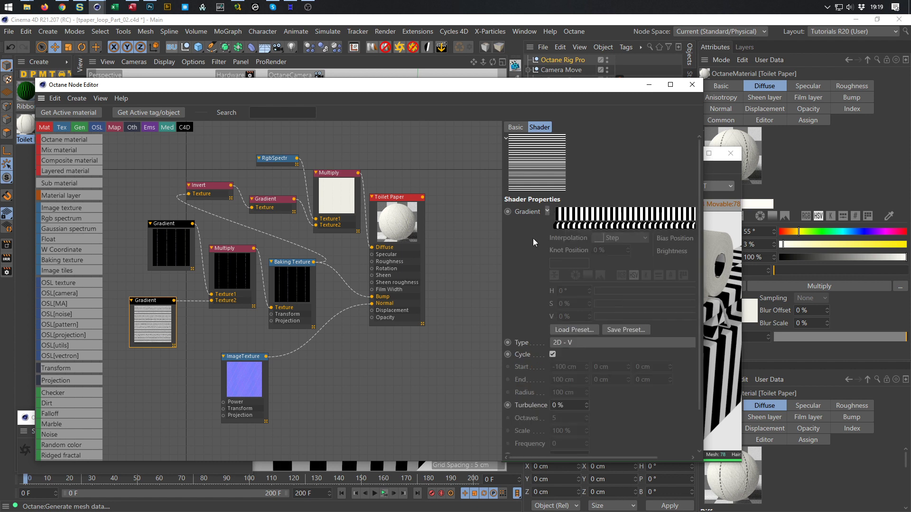
left_click(562, 333)
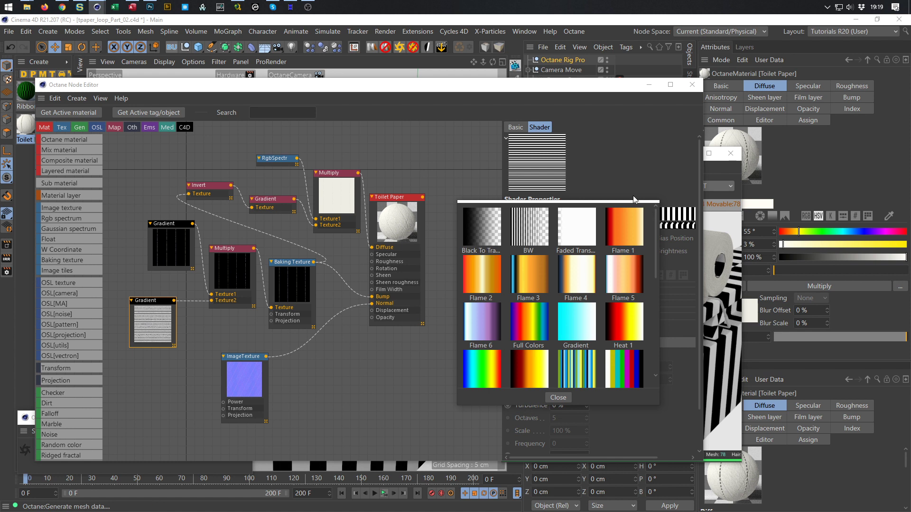
left_click(570, 399)
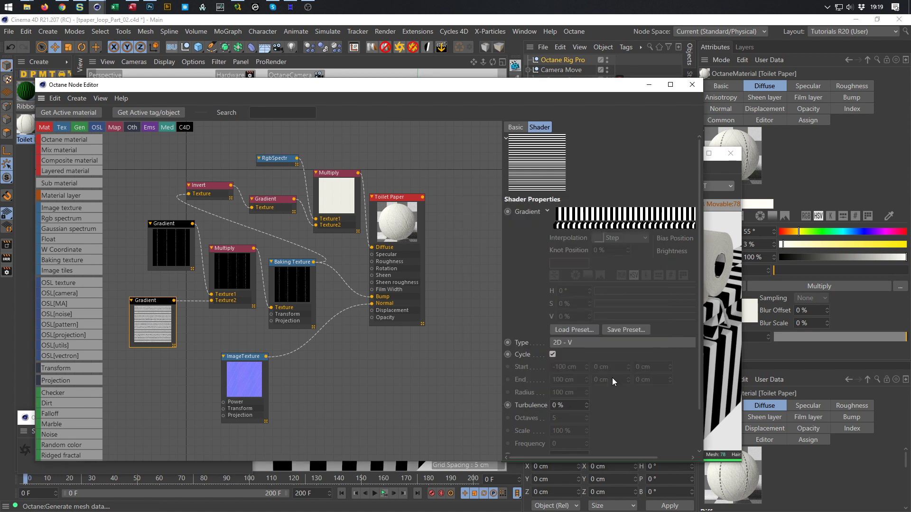
- Examine the knots of the Gradient with thin vertical lines by magnifying its gradient bar, and restore the bar's full range
left_click_drag(169, 224, 159, 228)
left_click(577, 227)
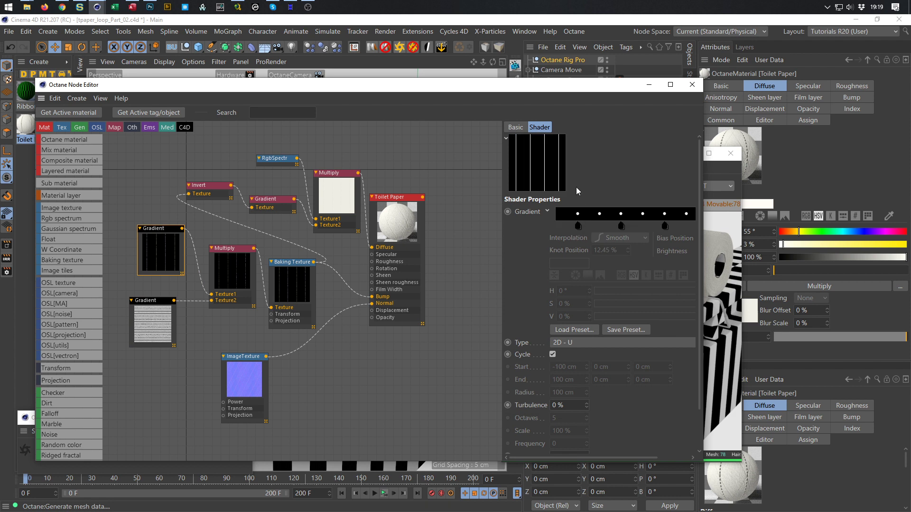
right_click_drag(577, 213, 617, 213, "alt")
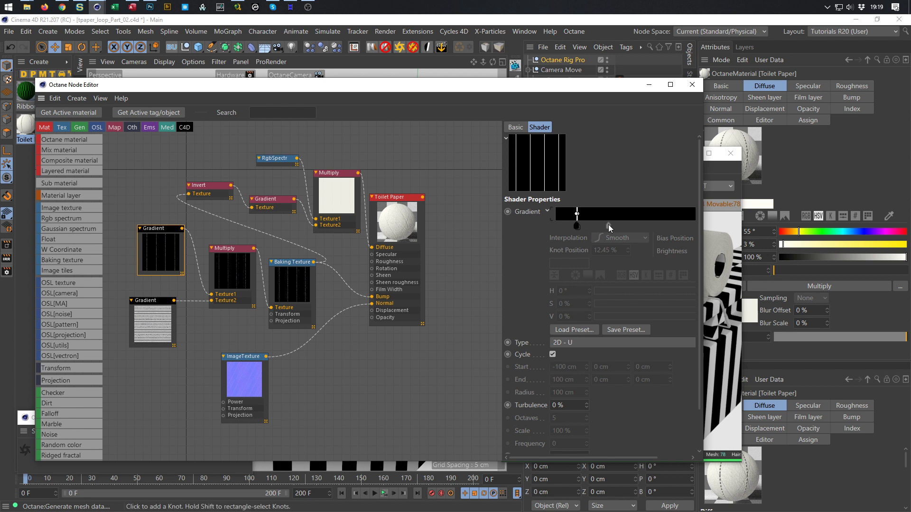
left_click_drag(576, 225, 603, 226)
right_click_drag(899, 185, 824, 180, "alt")
right_click_drag(674, 216, 598, 216, "alt")
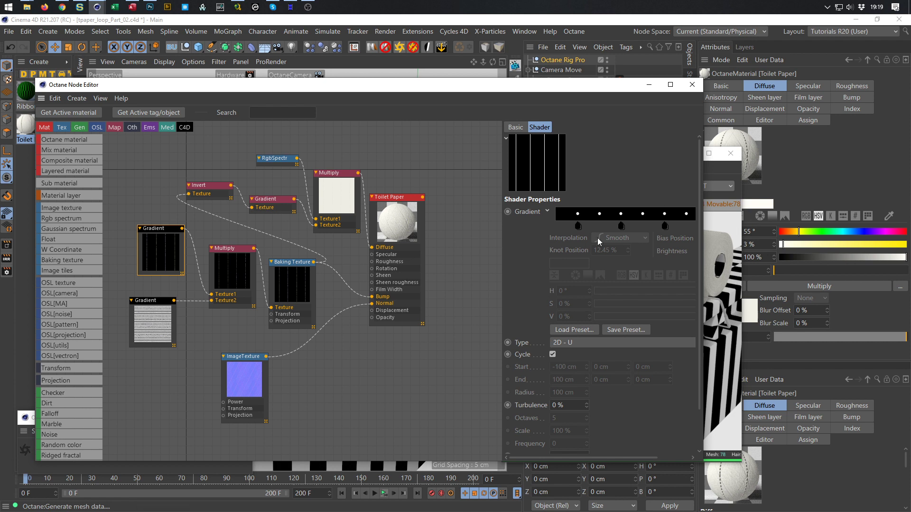
- Rearrange the vertical-line Gradient, both Multiply nodes, Baking Texture, Invert, the diffuse Gradient and RgbSpectrum into a clearer layout
left_click_drag(150, 229, 141, 225)
left_click_drag(231, 251, 220, 245)
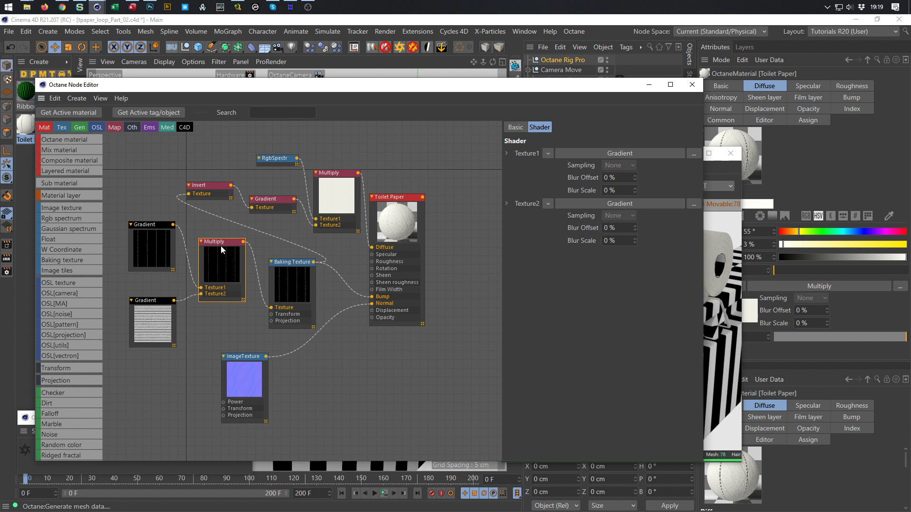
left_click_drag(294, 264, 287, 254)
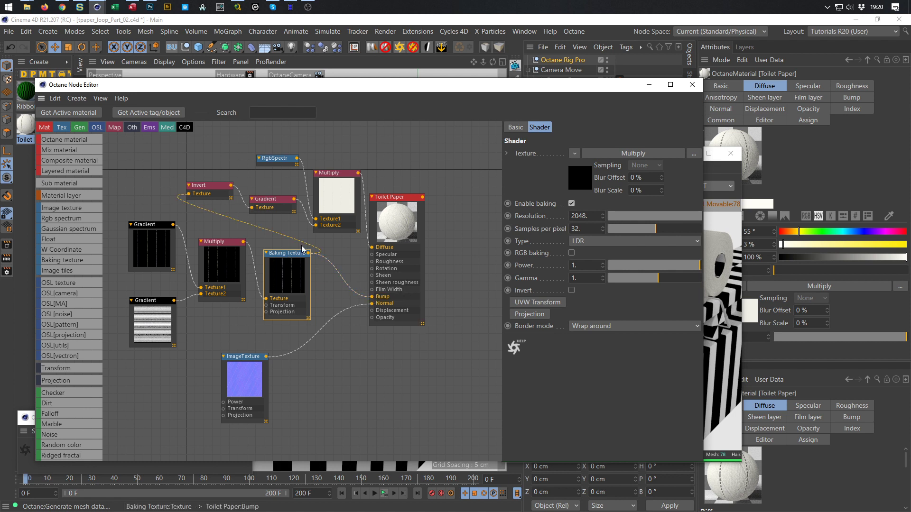
left_click_drag(209, 189, 206, 178)
left_click(274, 203)
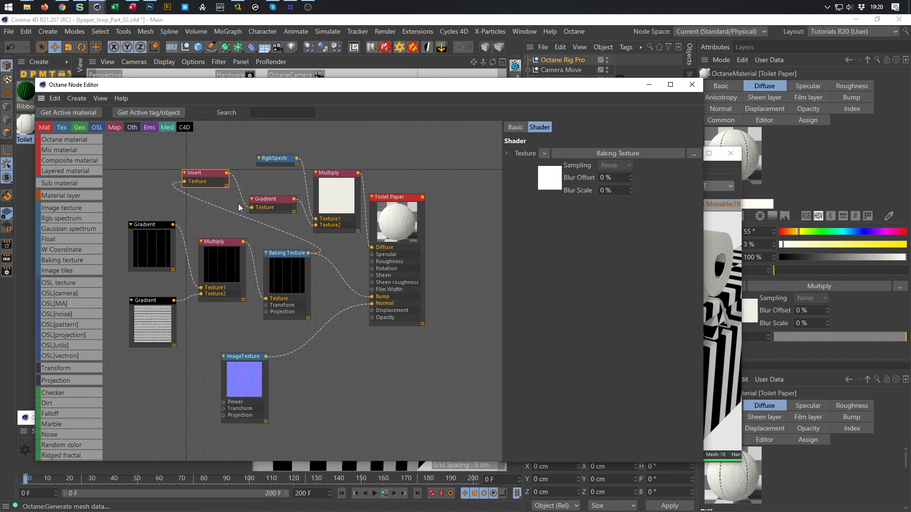
left_click_drag(274, 202, 272, 197)
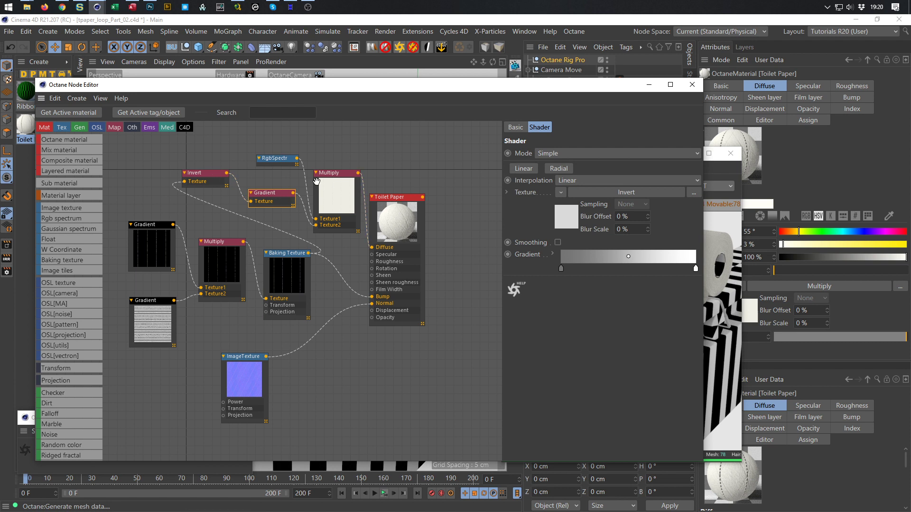
left_click_drag(282, 159, 280, 157)
left_click_drag(332, 173, 331, 169)
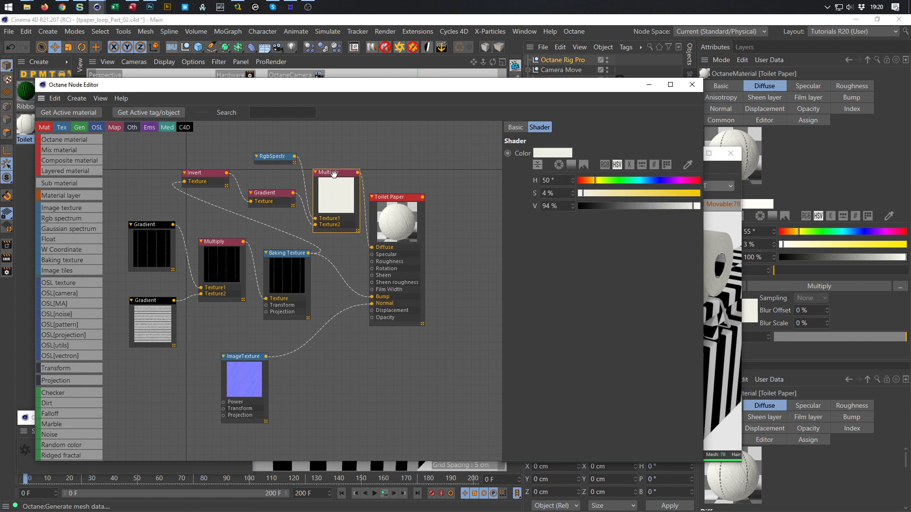
- Try connecting RgbSpectrum directly to the Toilet Paper material's Diffuse channel, and check the result in the Live Viewer
left_click(735, 239)
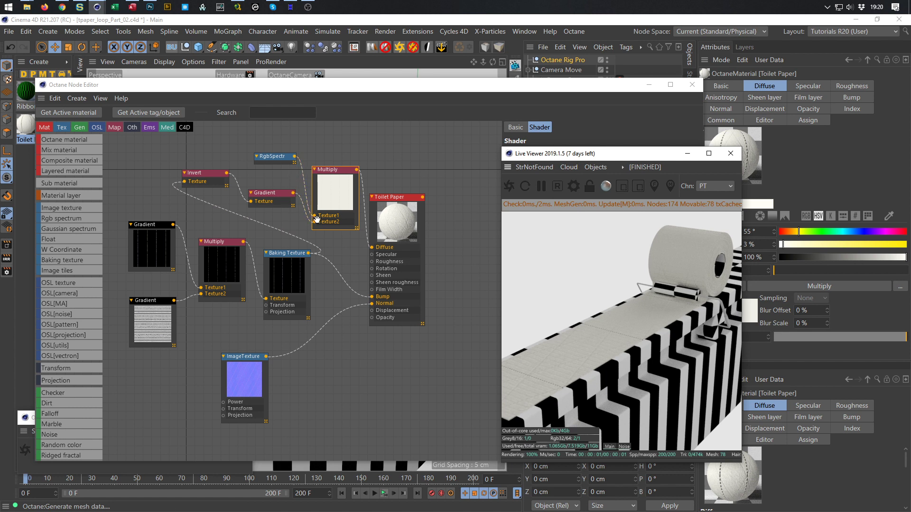
left_click_drag(315, 219, 372, 252)
left_click_drag(372, 251, 373, 248)
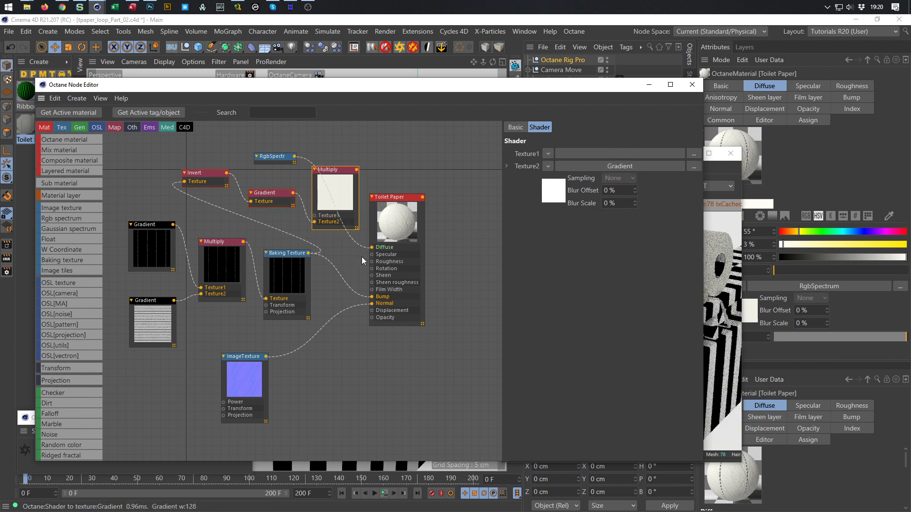
left_click(722, 166)
left_click_drag(634, 157, 745, 140)
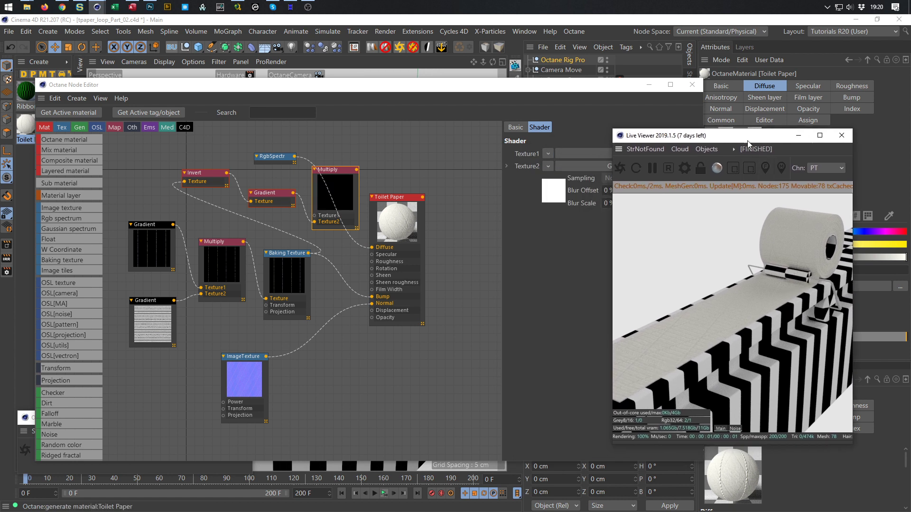
- Move the Node Editor aside, leave the OctaneCamera view, and examine the paper roll up close in the Live Viewer
left_click_drag(623, 85, 450, 149)
left_click(612, 80)
right_click_drag(693, 345, 755, 285)
middle_click_drag(755, 285, 756, 309)
right_click_drag(756, 308, 771, 280)
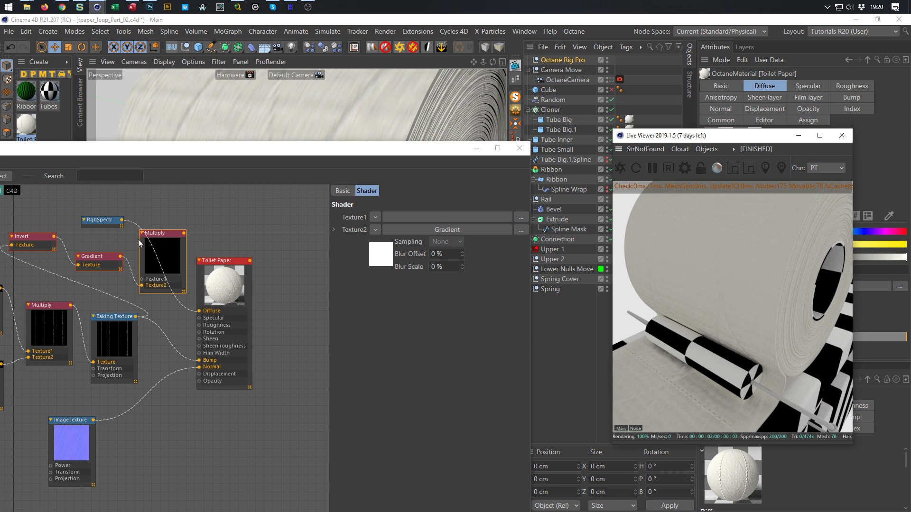
- Reconnect RgbSpectrum to Texture1 of the diffuse Multiply node, and the Multiply output to the material's Diffuse channel
left_click(199, 312)
left_click_drag(200, 314, 141, 279)
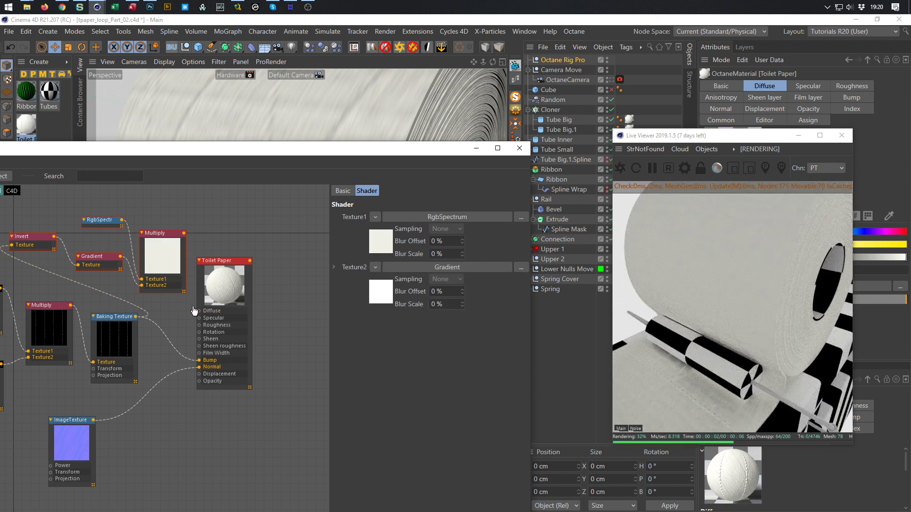
left_click_drag(184, 233, 199, 311)
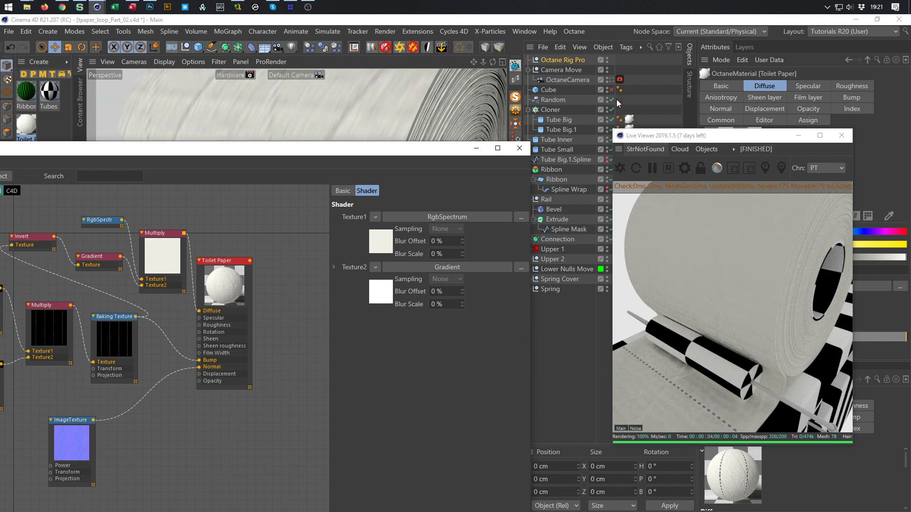
- Return to the OctaneCamera view and close the Octane Node Editor
left_click(611, 79)
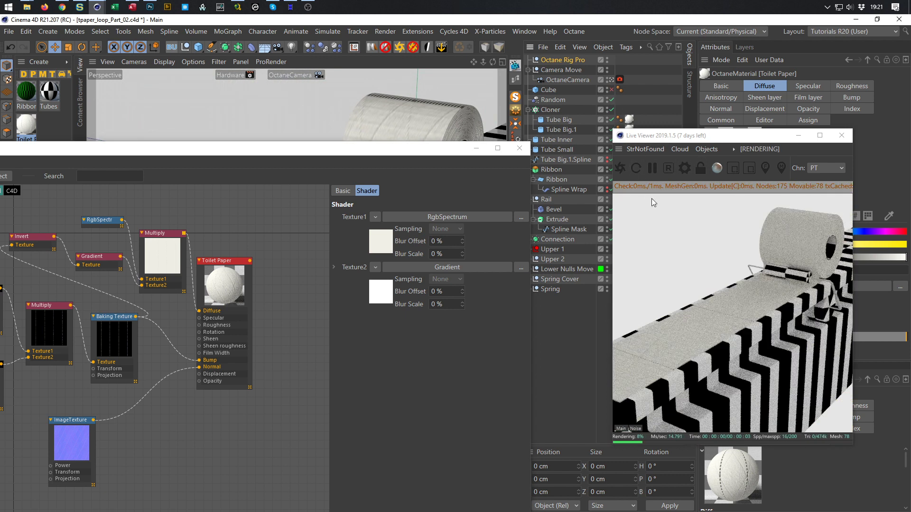
left_click(233, 271)
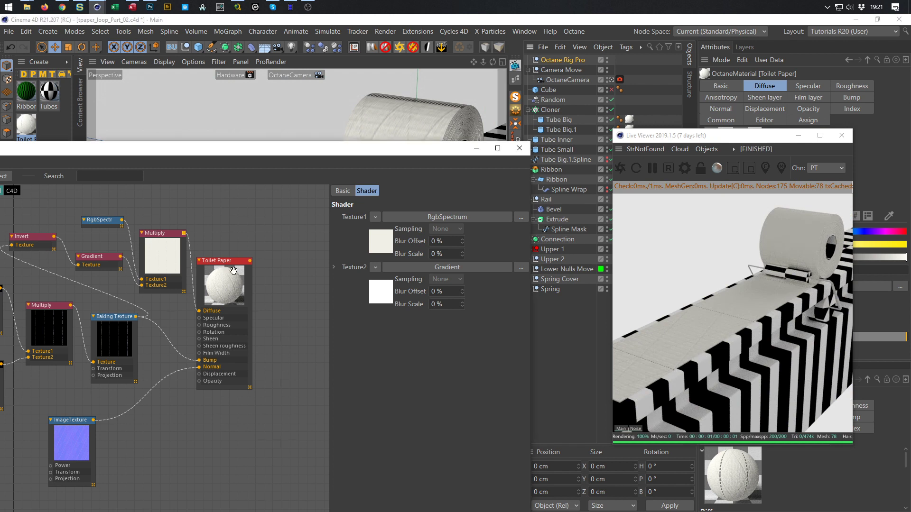
middle_click_drag(234, 271, 287, 248)
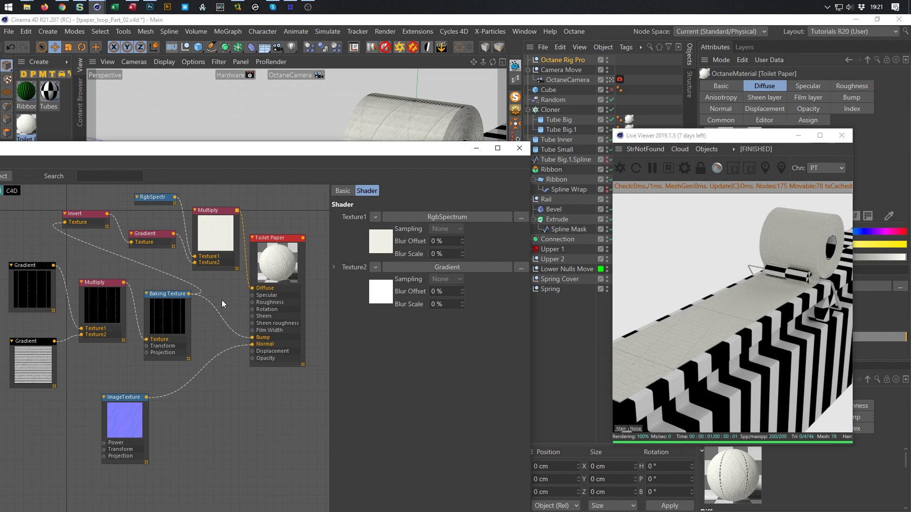
left_click(520, 148)
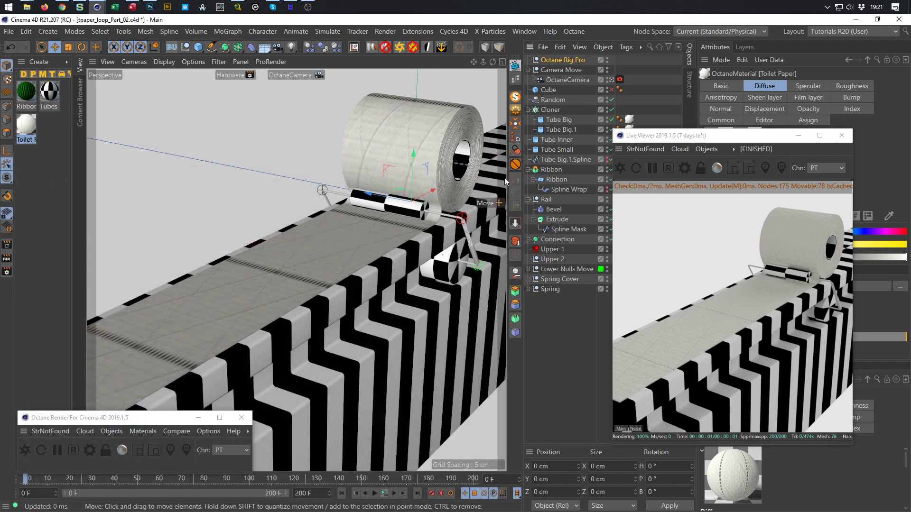
key("ctrl+d")
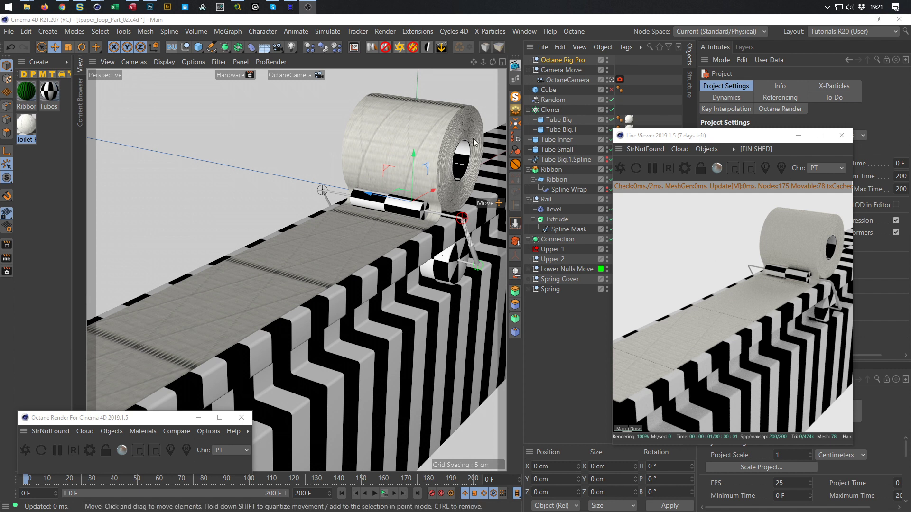
left_click(80, 109)
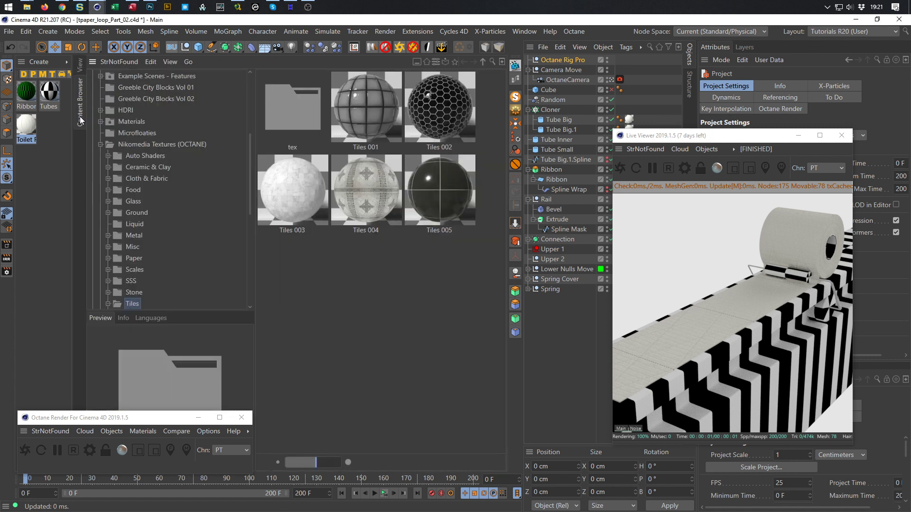
left_click(79, 66)
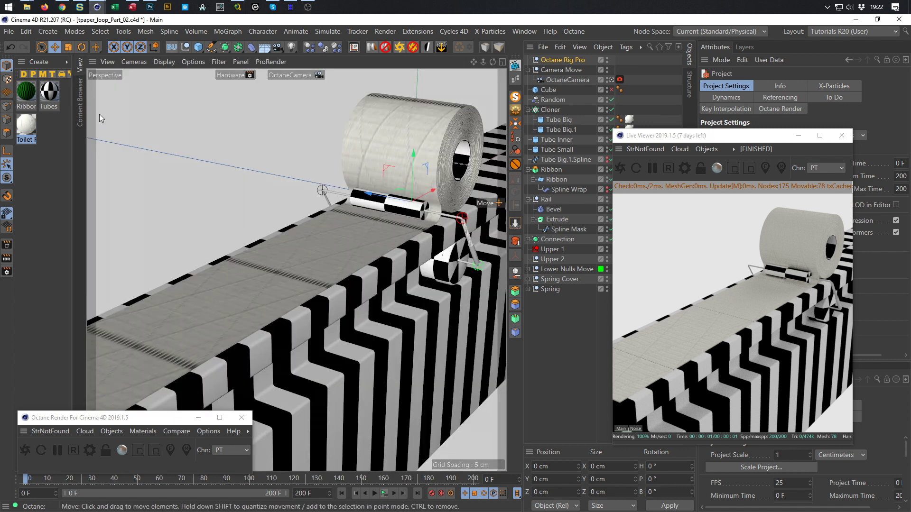
- Load the Tiles 003 material from the Tiles folder of Nikomedia Textures (OCTANE) into the scene and close the Content Browser
key("shift+F8")
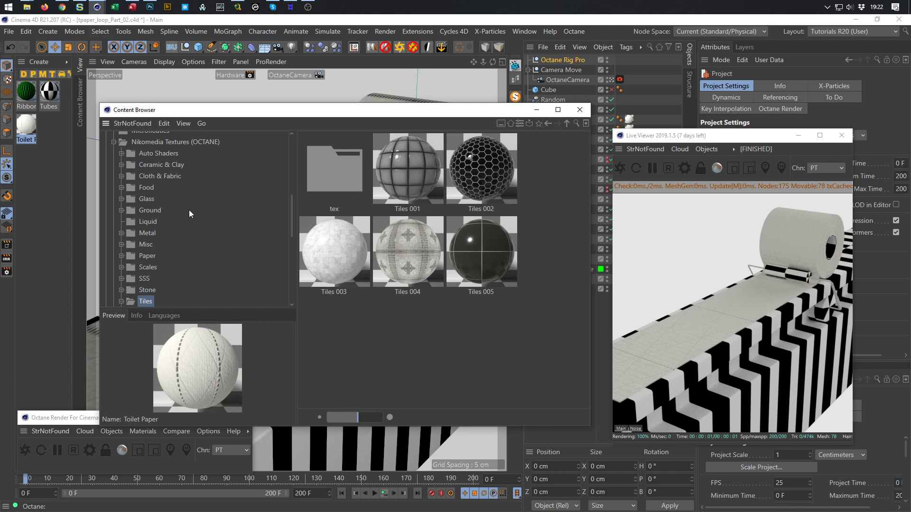
left_click_drag(265, 109, 275, 84)
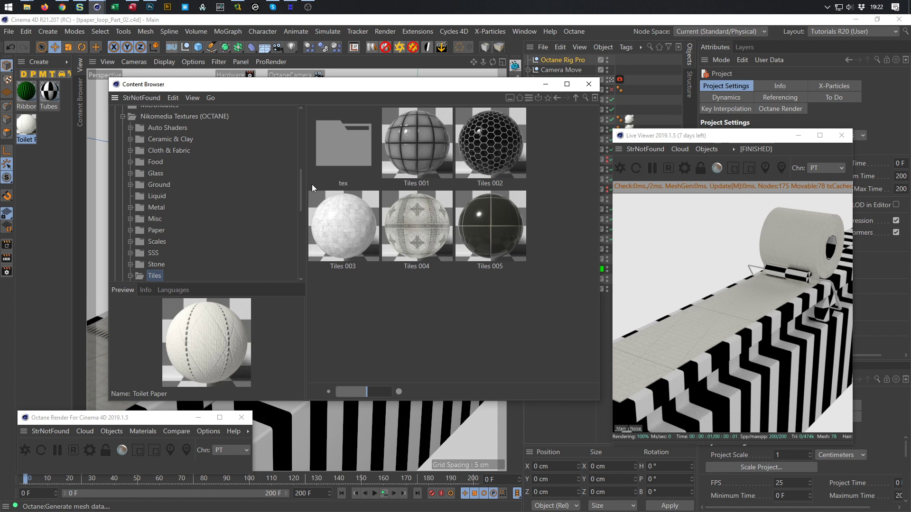
left_click(342, 215)
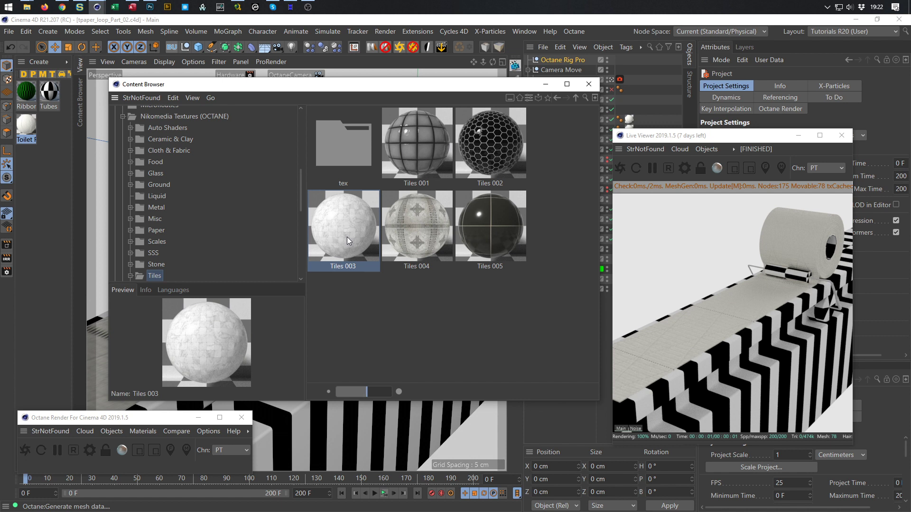
left_click_drag(347, 238, 45, 235)
left_click(49, 124)
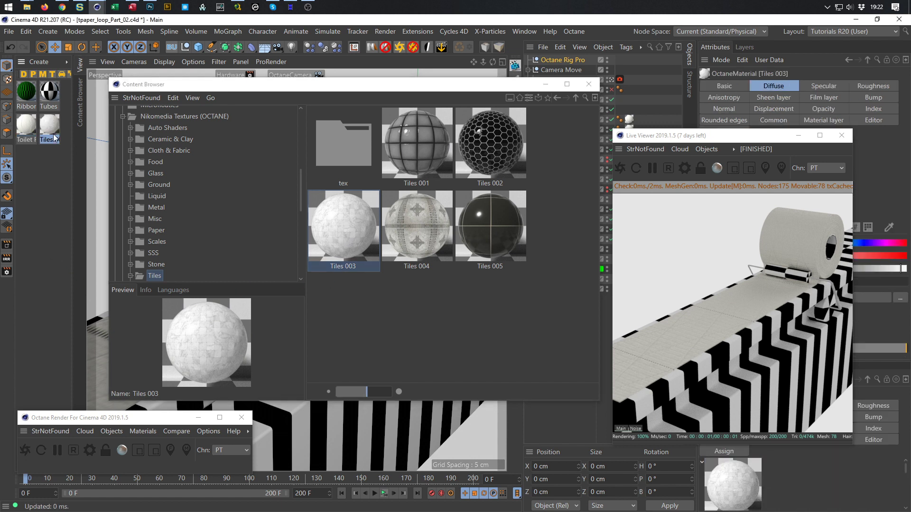
left_click(588, 84)
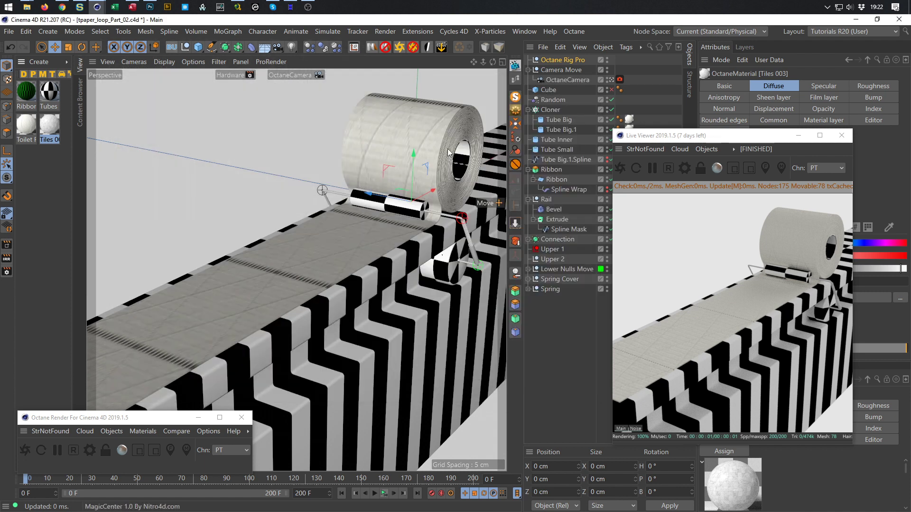
- Move the Live Viewer clear of the object list and replace the material on the Rail's Extrude object with Tiles 003
left_click_drag(736, 136, 779, 188)
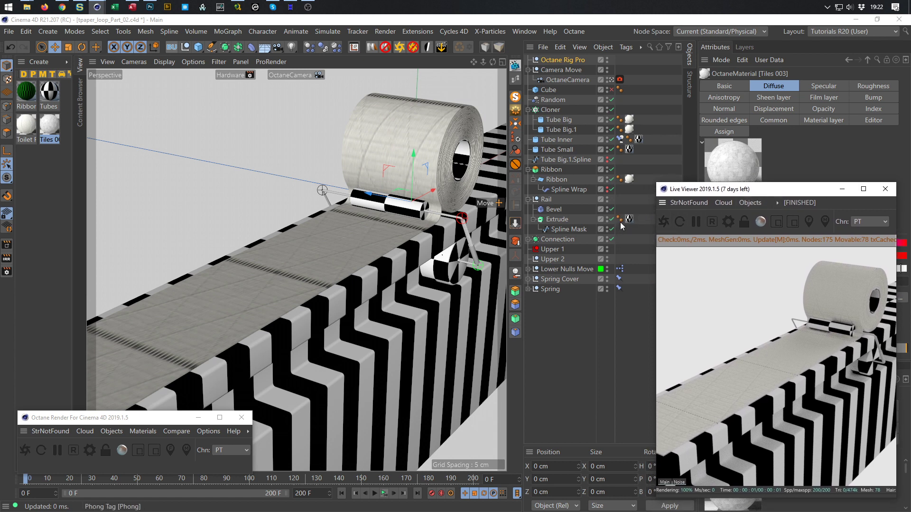
left_click_drag(46, 126, 629, 220)
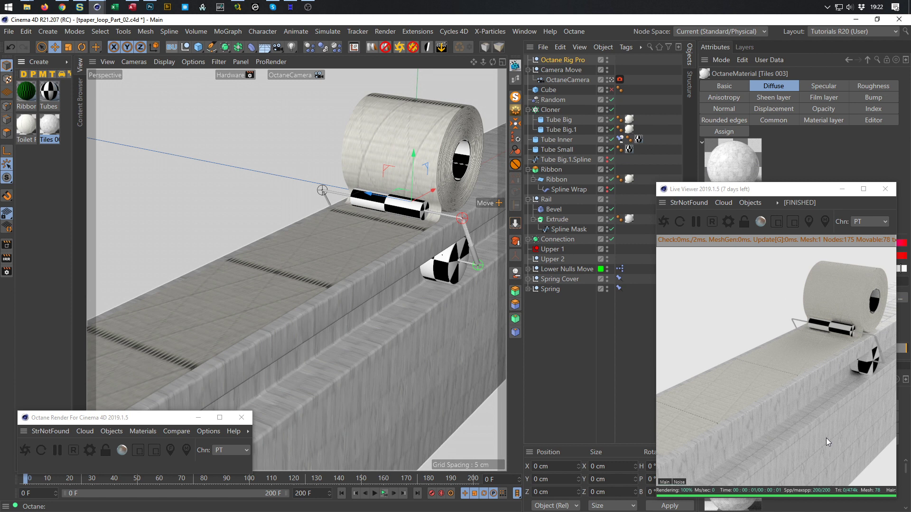
- Leave the OctaneCamera view and examine the tile texture on the rail's sides and ledge up close
left_click_drag(795, 192, 714, 172)
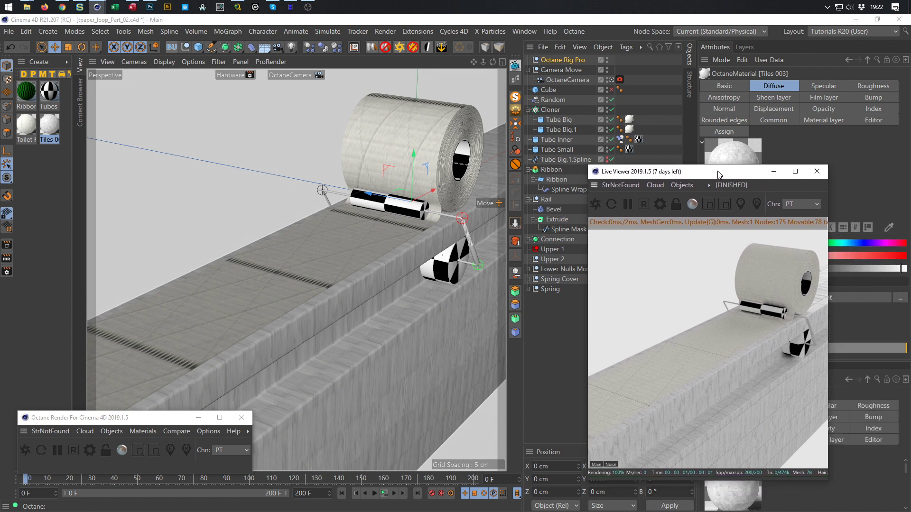
left_click(611, 80)
scroll(327, 326, "down", 3)
left_click_drag(326, 326, 298, 309, "alt")
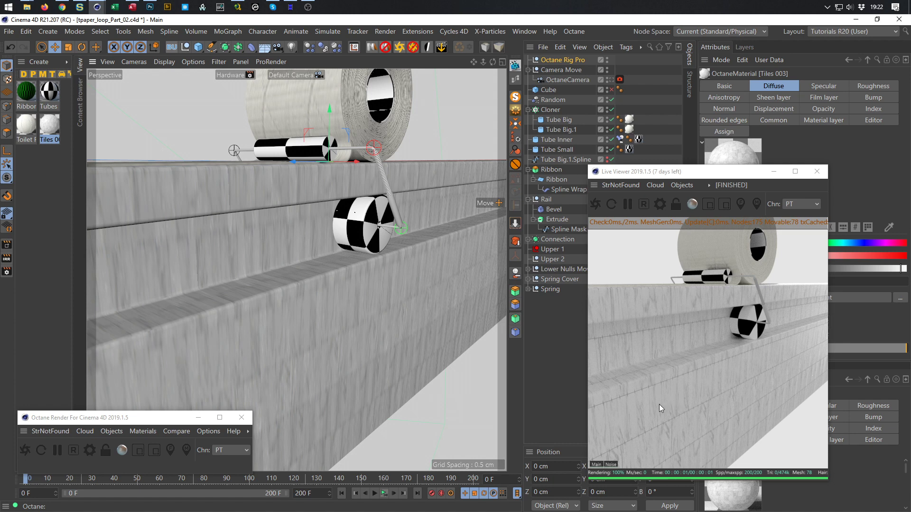
left_click_drag(687, 320, 707, 357)
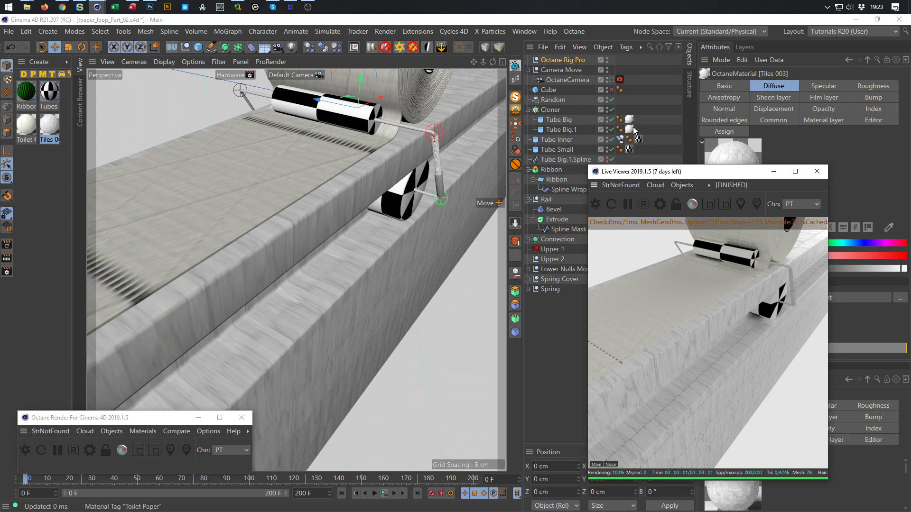
left_click_drag(683, 172, 347, 62)
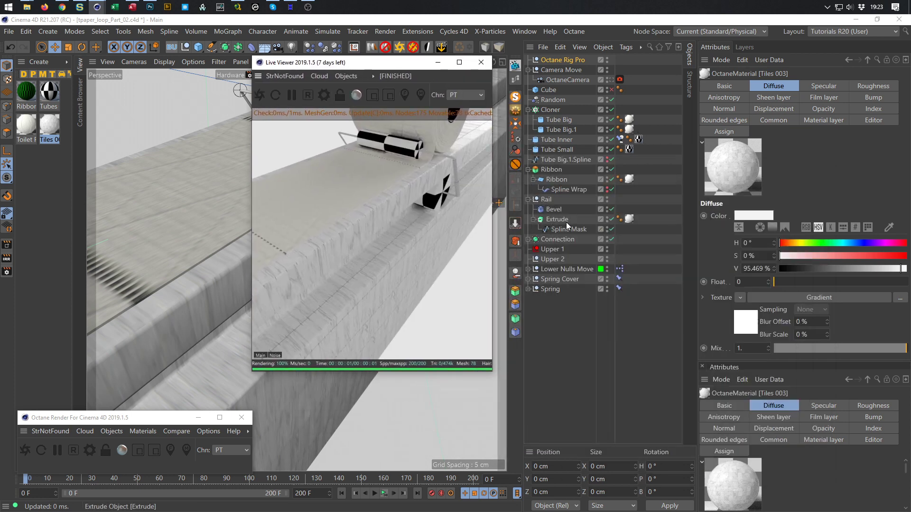
- Match the Y and Z sizes of the rail Extrude's material projection to its X size of 62.832 cm
left_click(629, 218)
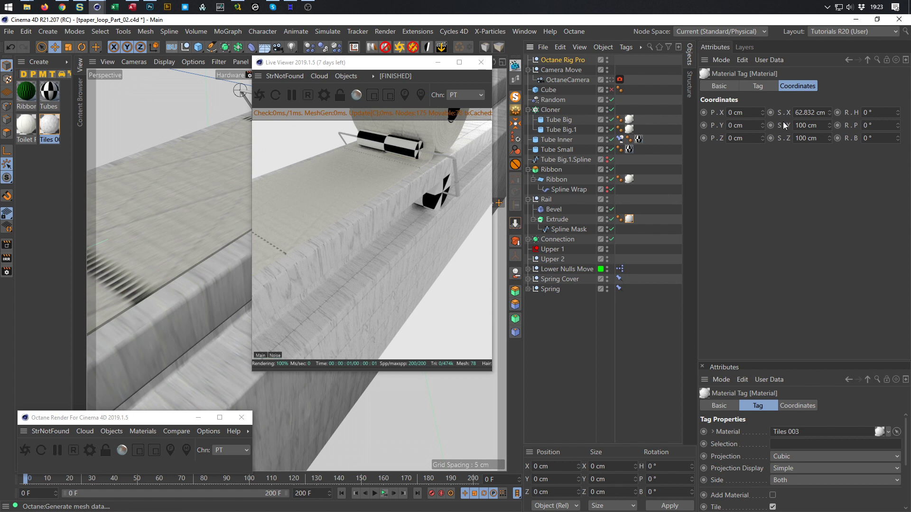
left_click(829, 116)
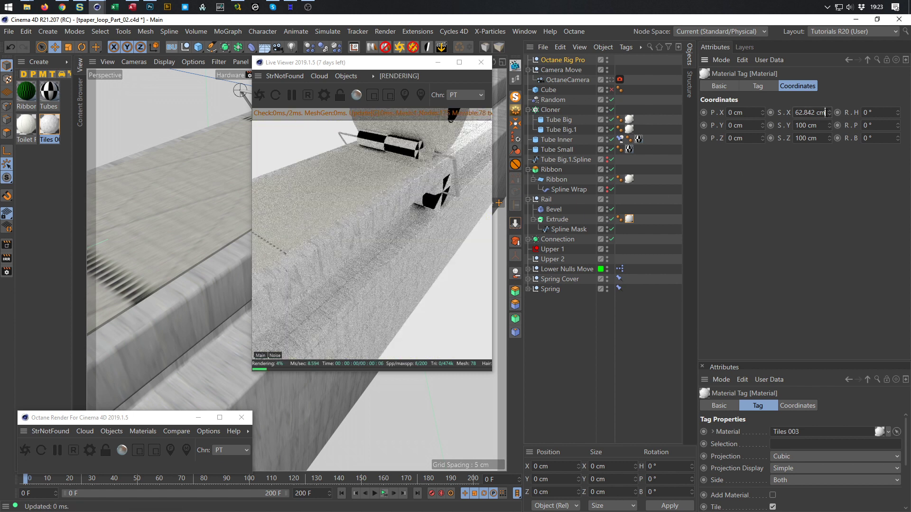
key("ctrl+z")
left_click(813, 115)
key("ctrl+c")
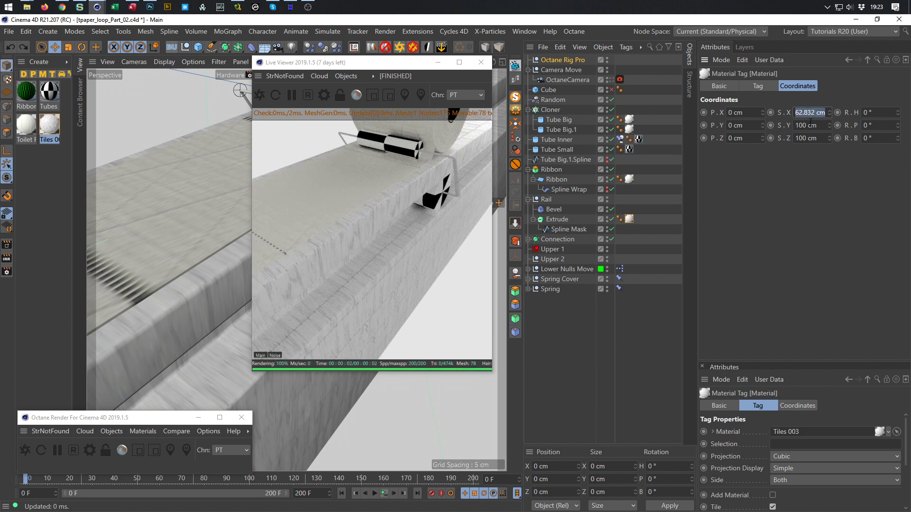
double_click(811, 126)
key("ctrl+v")
double_click(812, 138)
key("ctrl+v")
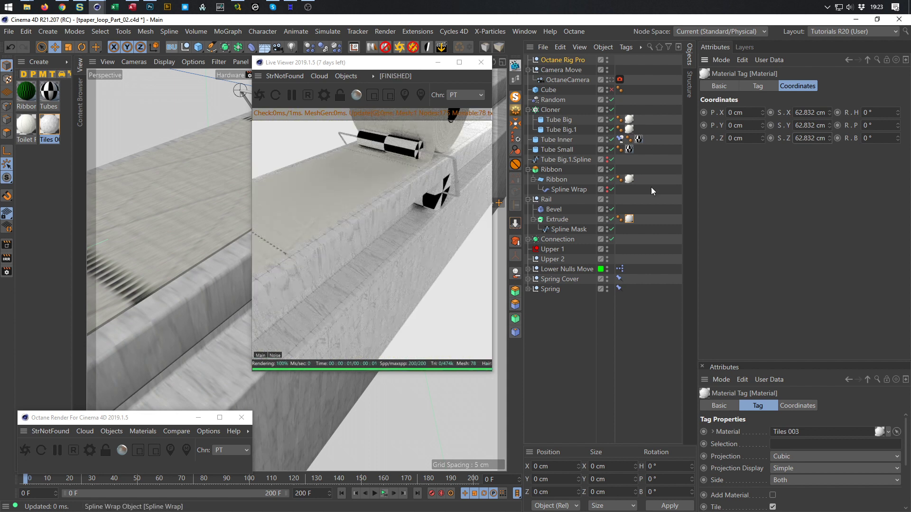
- Open the Tiles 003 material in the Octane Node Editor and reposition its Transform value node further from the image nodes
left_click_drag(375, 62, 746, 129)
left_click(57, 128)
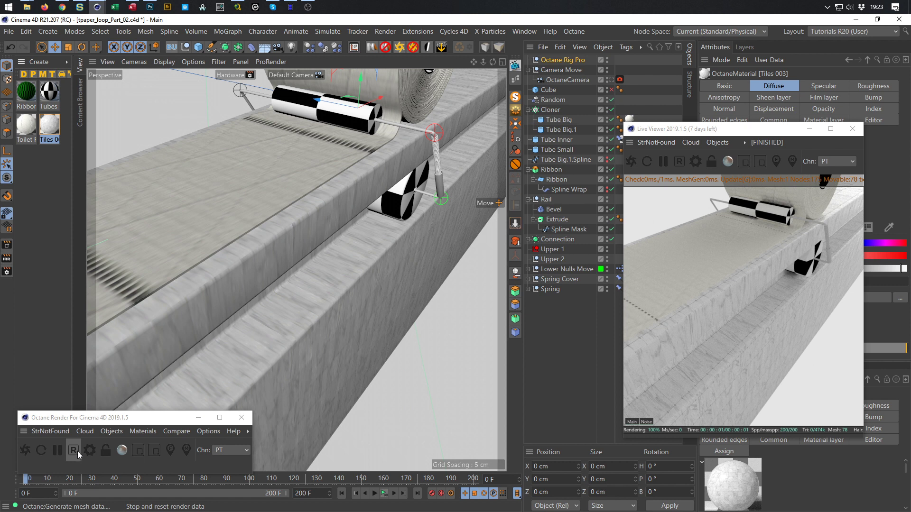
left_click(516, 79)
left_click_drag(413, 141, 244, 72)
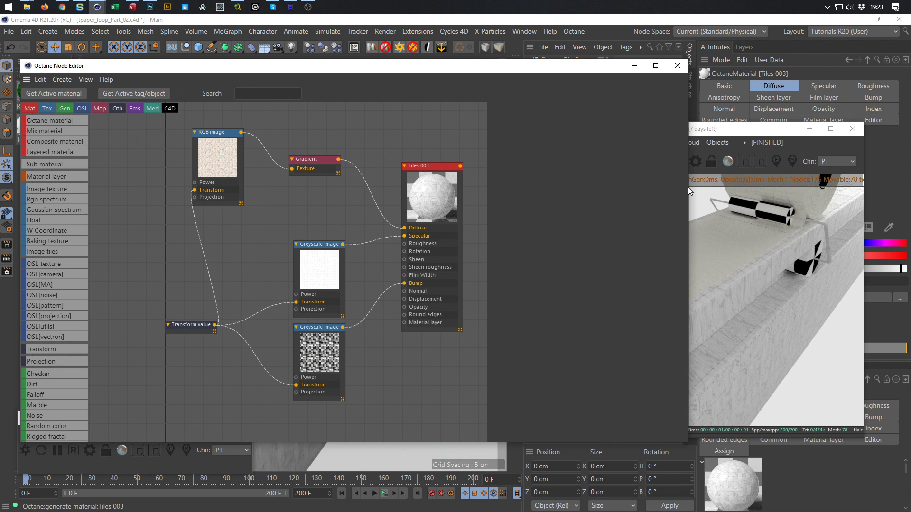
left_click_drag(687, 186, 659, 186)
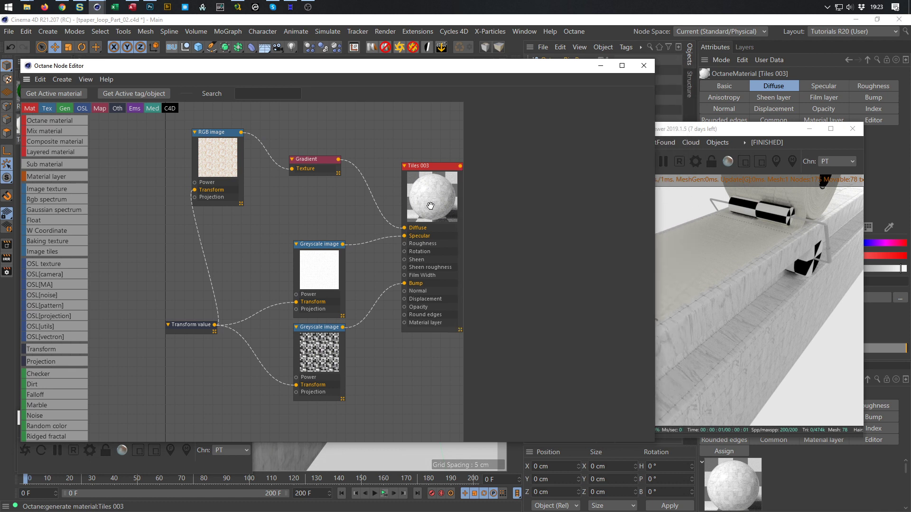
left_click(717, 131)
left_click_drag(717, 130, 753, 138)
left_click_drag(169, 327, 128, 272)
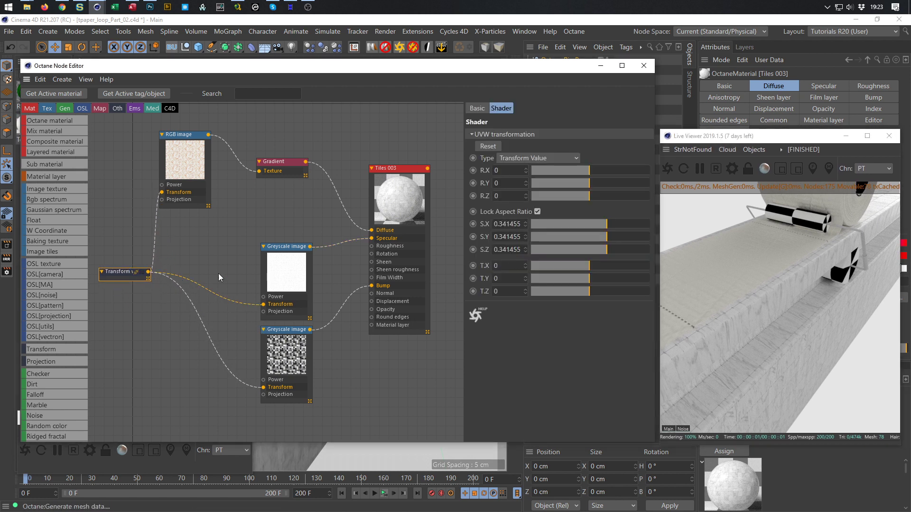
- Try locked uniform scales of 1 and 2 on the Tiles 003 texture transform
left_click(514, 225)
type("1")
key("Return")
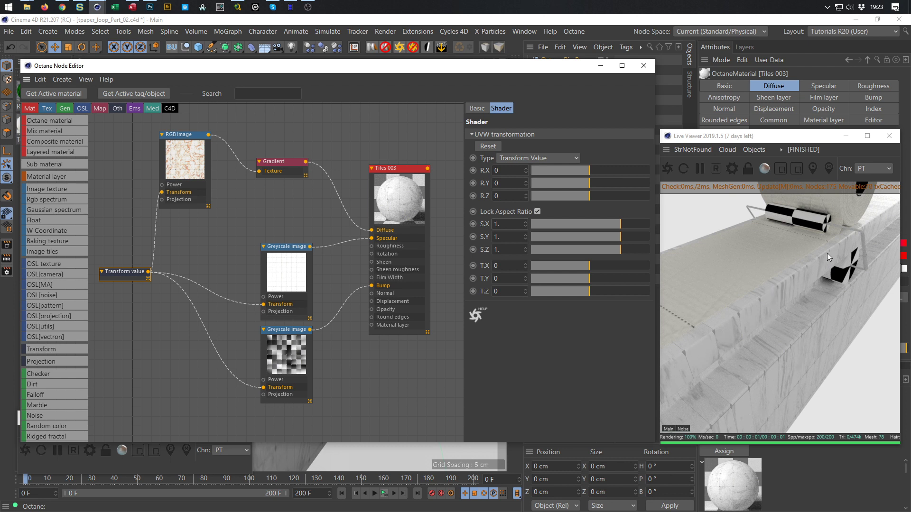
left_click(496, 224)
type("2")
key("Return")
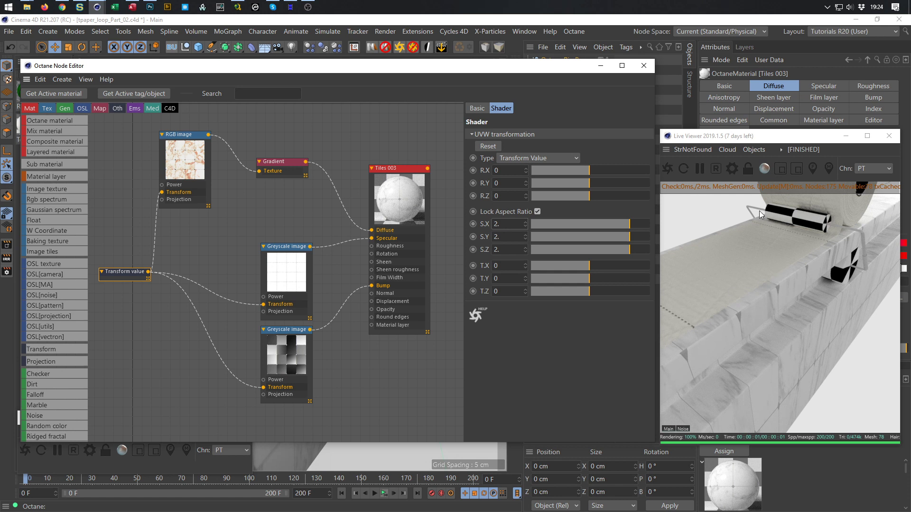
- Set Length U to 100% in the Tiles 003 material tag of the rail's Extrude
left_click_drag(525, 69, 394, 129)
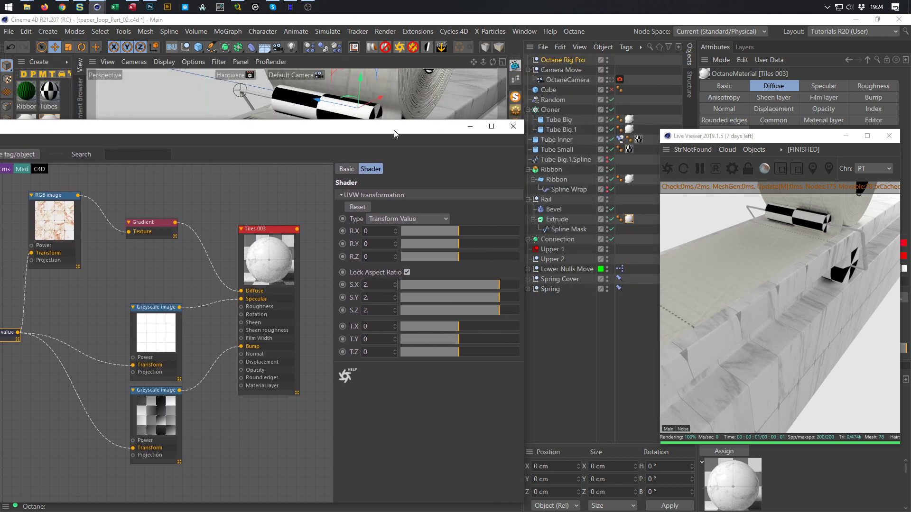
left_click_drag(805, 271, 852, 373)
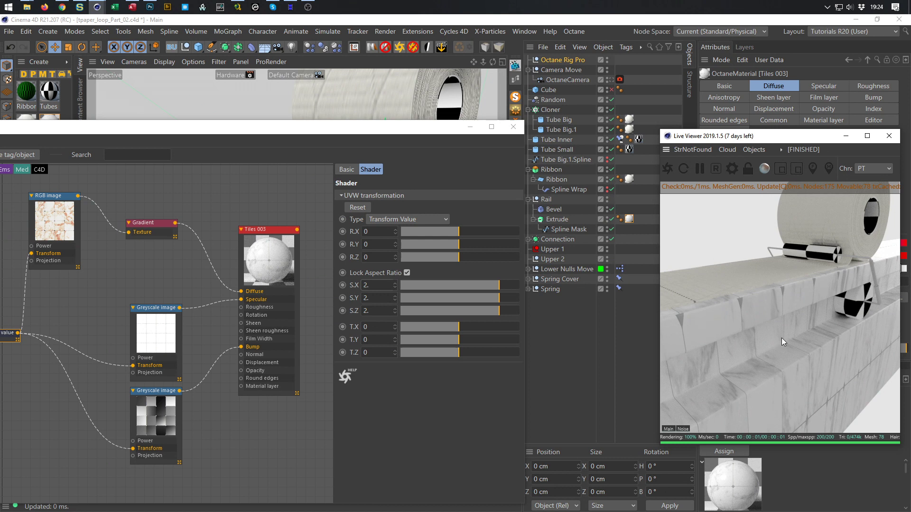
left_click_drag(769, 138, 390, 131)
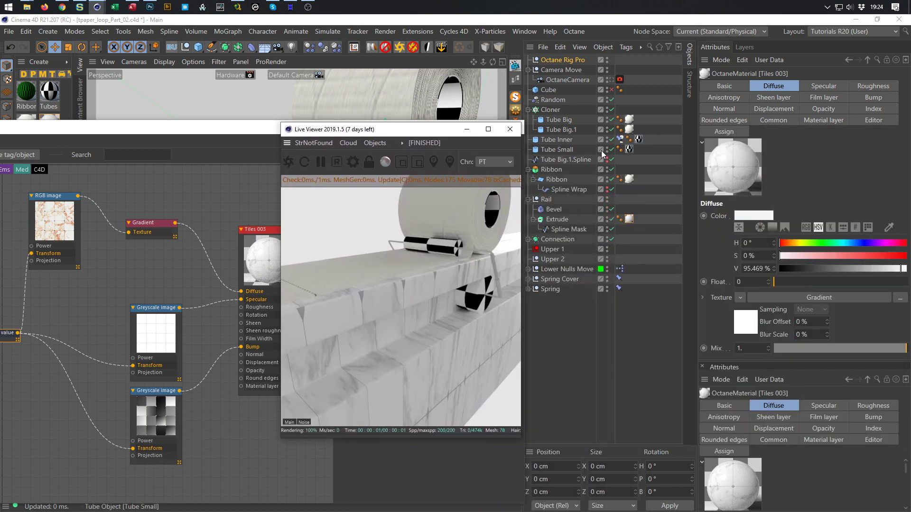
left_click(629, 218)
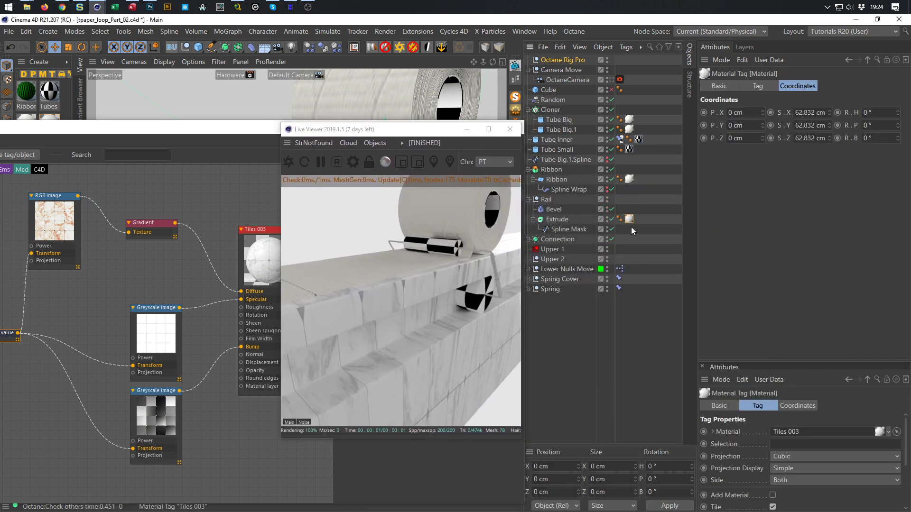
left_click(757, 87)
left_click(780, 241)
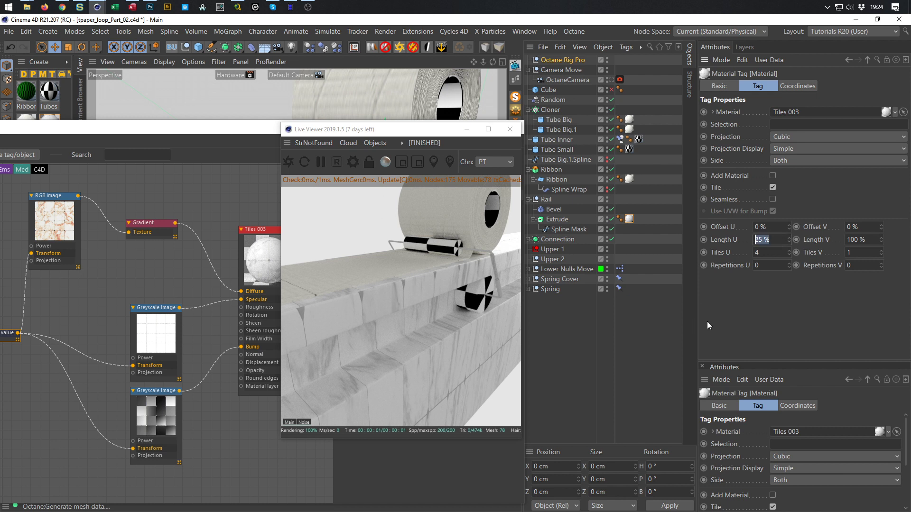
type("100")
key("Return")
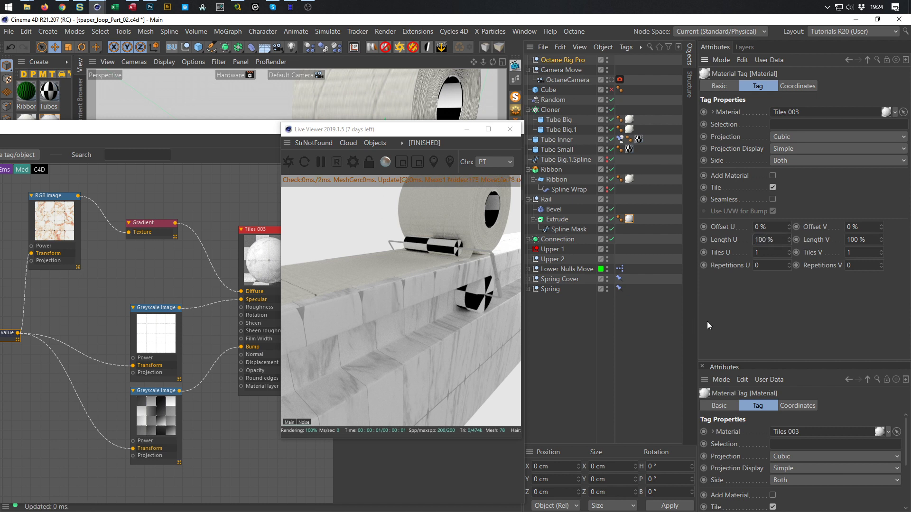
- Set the locked uniform scale of the Tiles 003 texture transform to 1
left_click_drag(417, 132, 702, 171)
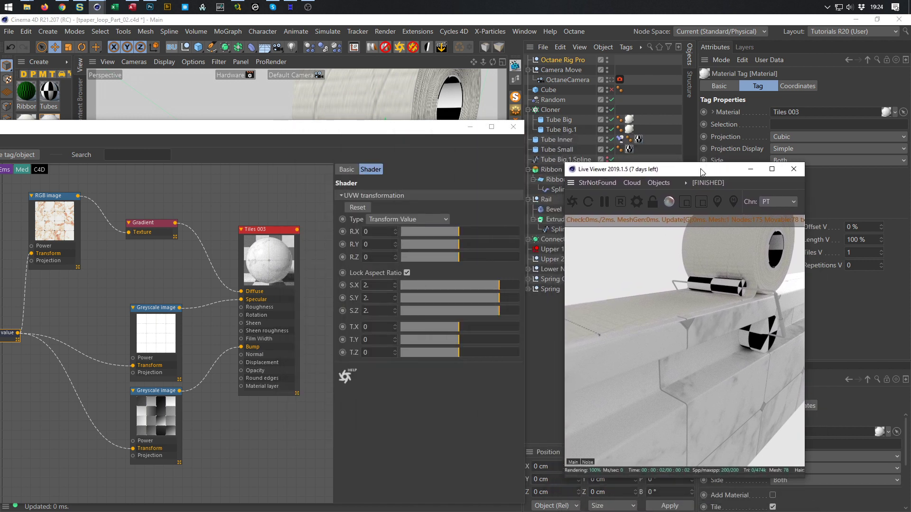
left_click_drag(375, 284, 350, 281)
type("1")
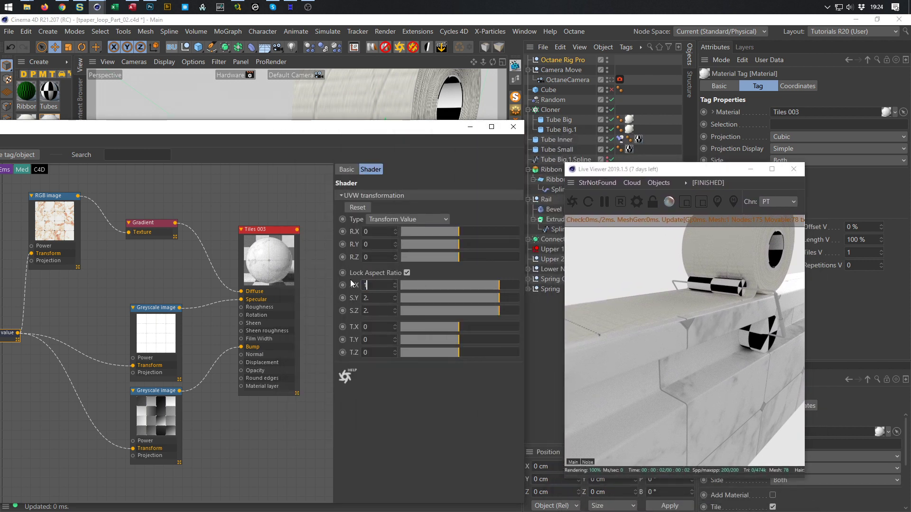
key("Return")
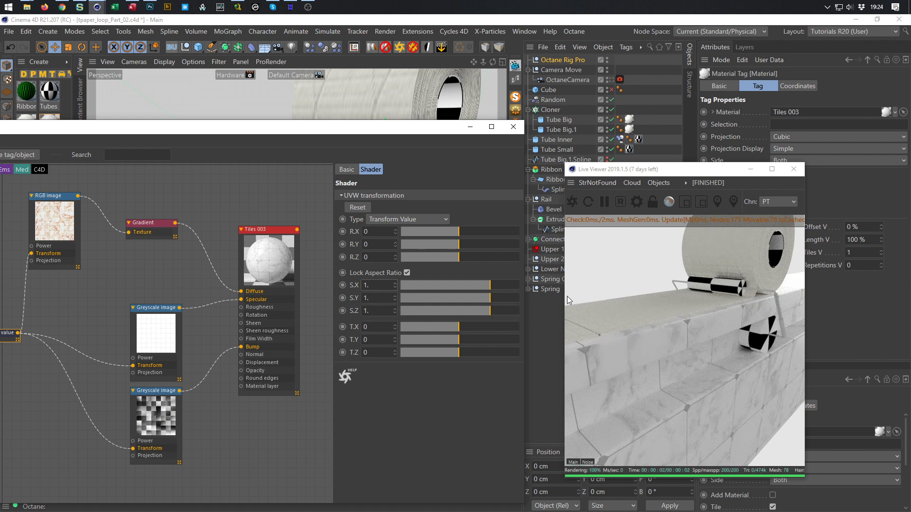
- Examine the rail's tiles from the side and compare the first and last frames in the live render for a seamless loop
left_click_drag(433, 130, 156, 129)
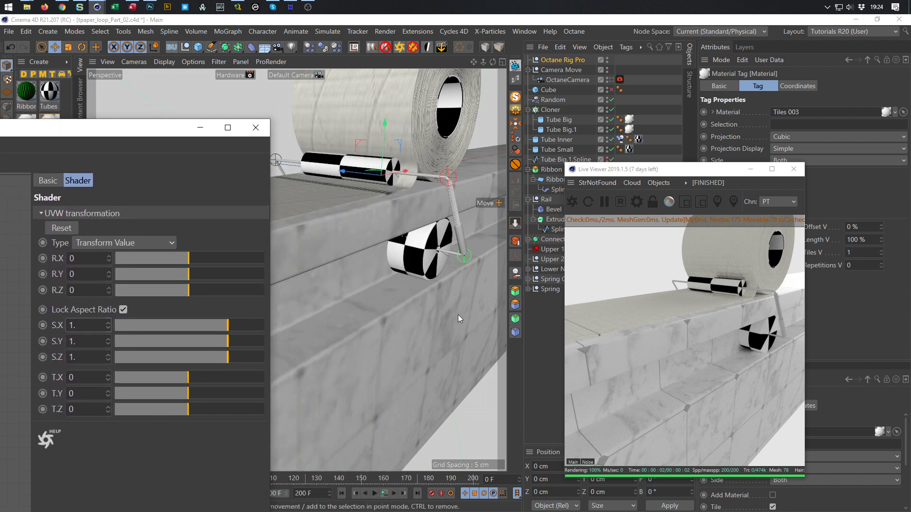
left_click_drag(752, 349, 663, 356)
right_click_drag(692, 355, 712, 356)
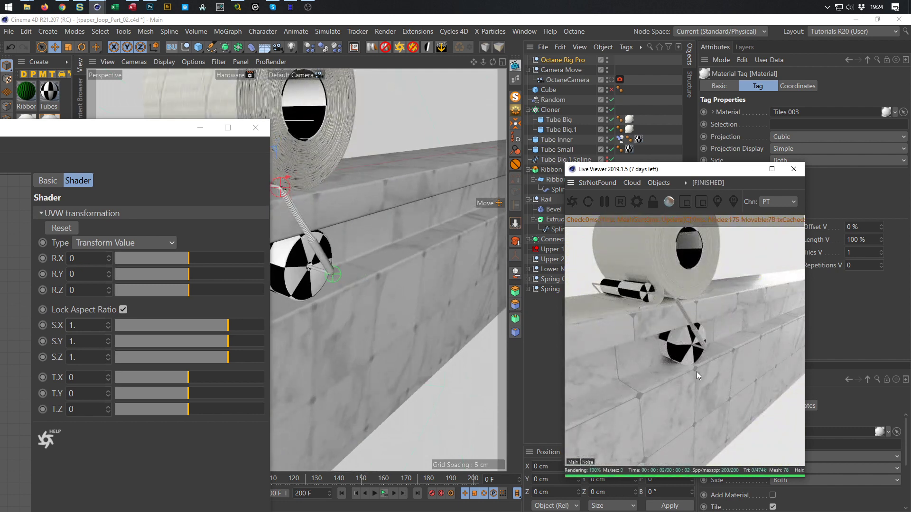
left_click_drag(146, 128, 336, 99)
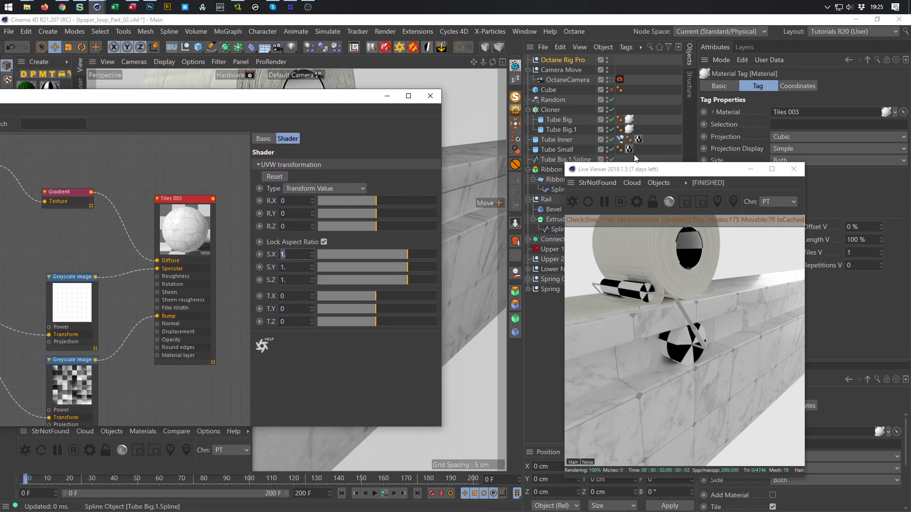
left_click(663, 172)
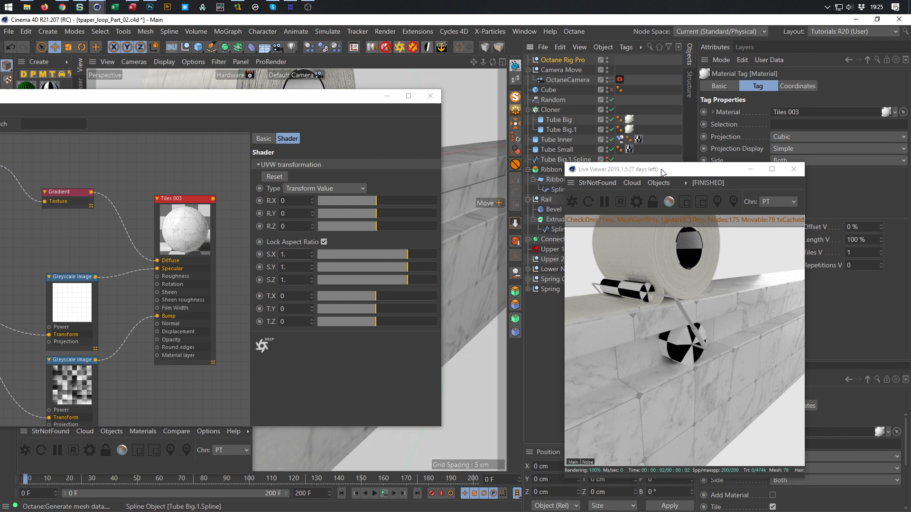
left_click(331, 390)
key("shift+g")
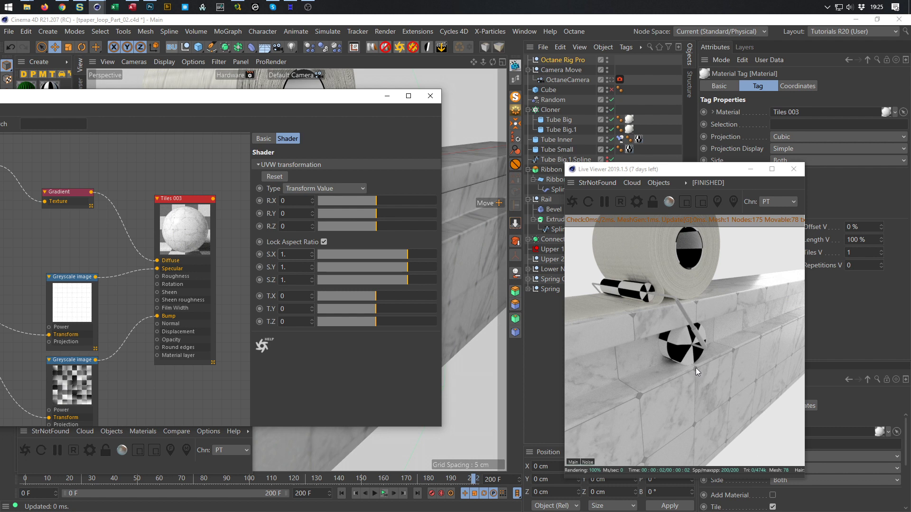
key("shift+f")
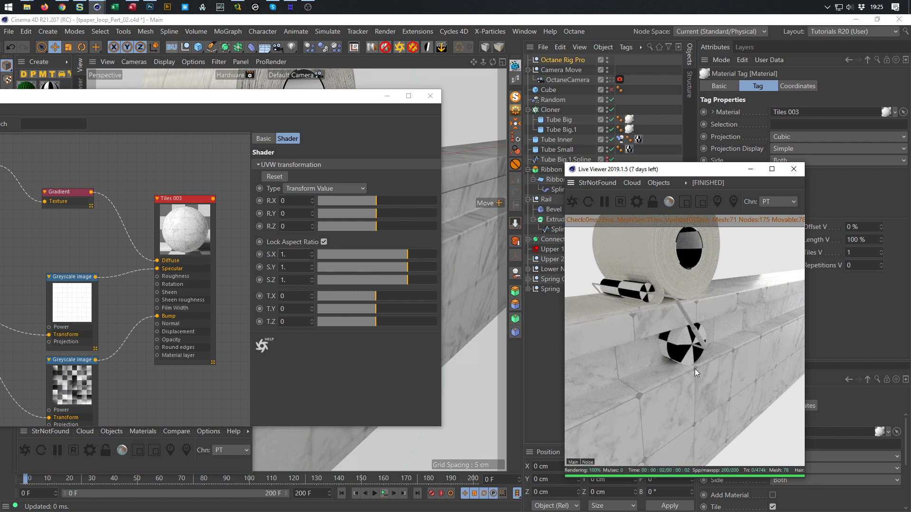
key("shift+g")
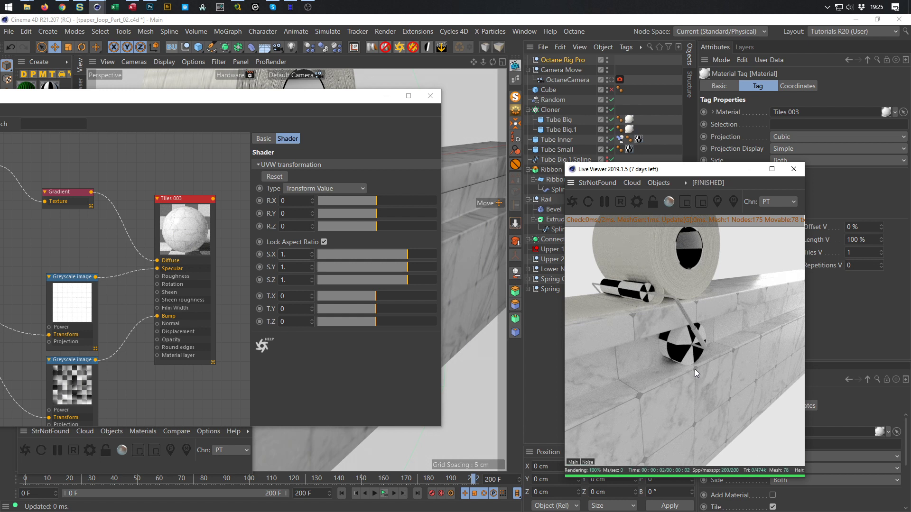
- Save the scene and close the Octane Node Editor
key("ctrl+s")
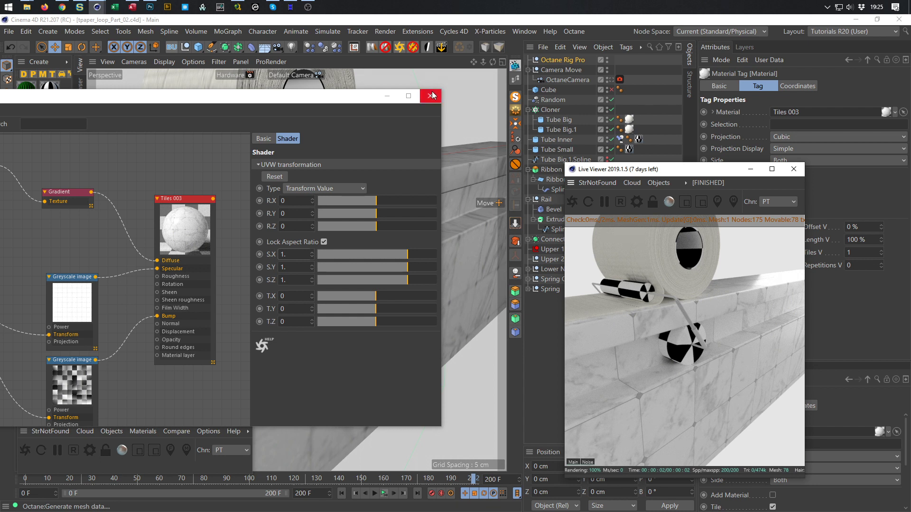
left_click_drag(338, 101, 562, 106)
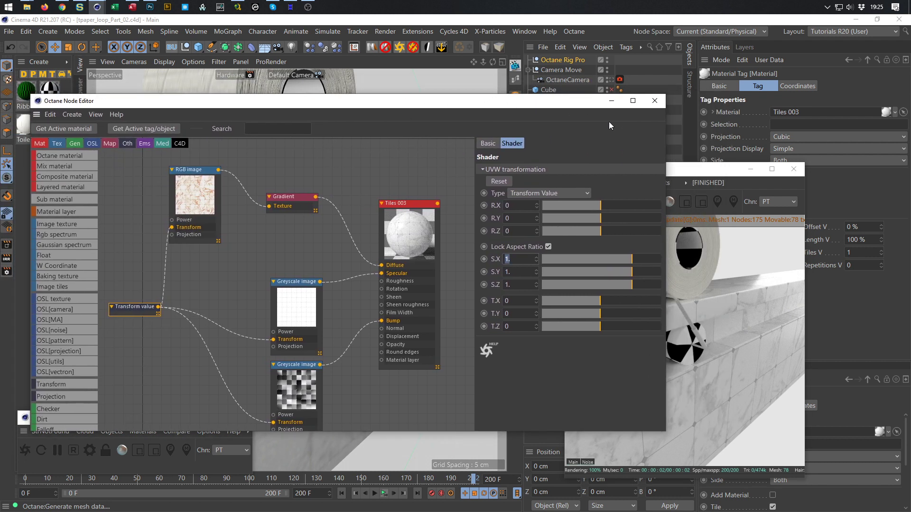
left_click(655, 101)
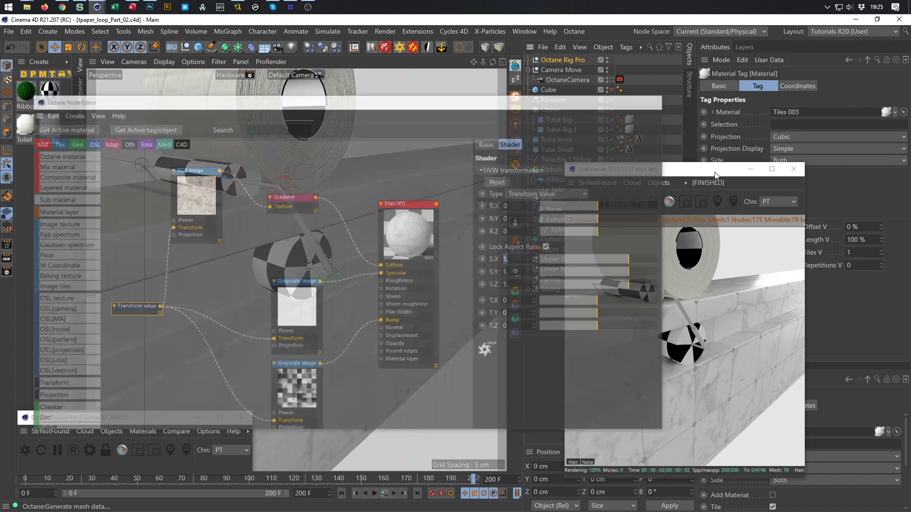
- Return to the OctaneCamera view and select the Tiles 003 material
left_click_drag(708, 168, 740, 165)
left_click(612, 80)
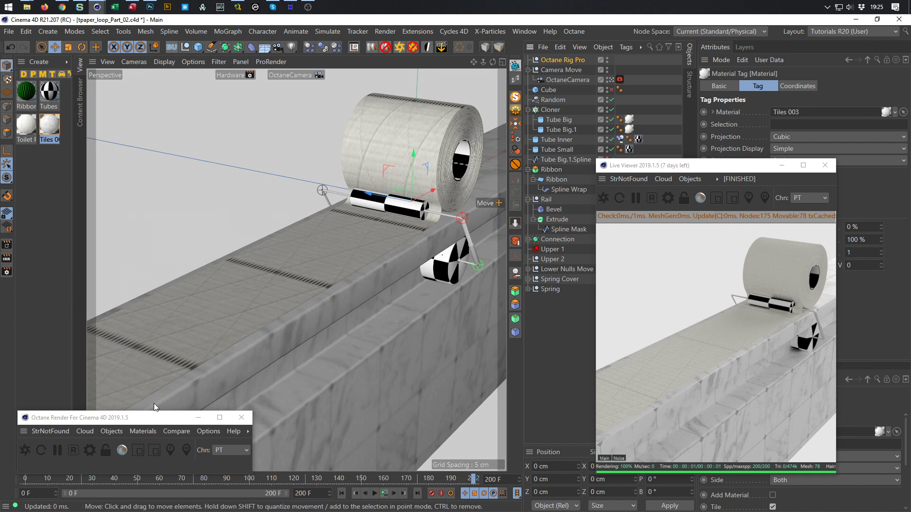
left_click_drag(105, 418, 107, 415)
left_click(50, 126)
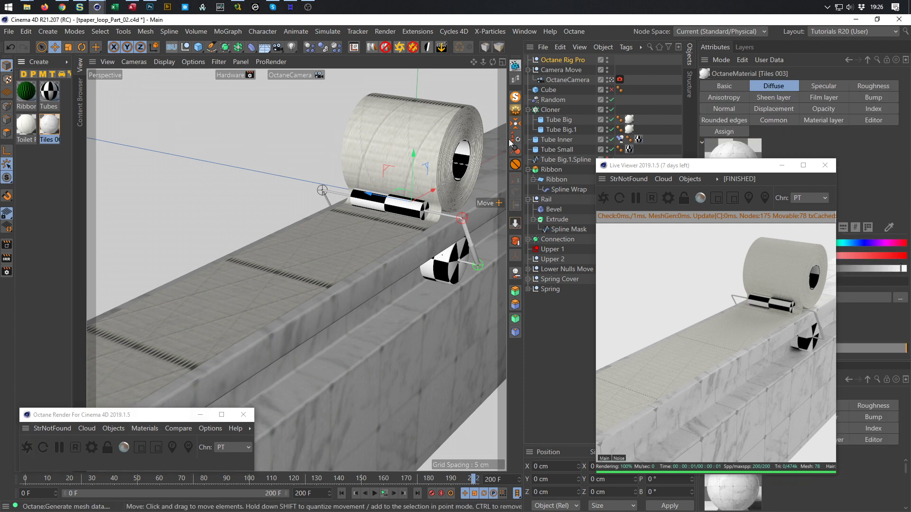
- Try a locked uniform scale of 0.5 on the Tiles 003 texture transform and compare the first and last frames in the live render
left_click(515, 79)
left_click_drag(473, 184, 239, 74)
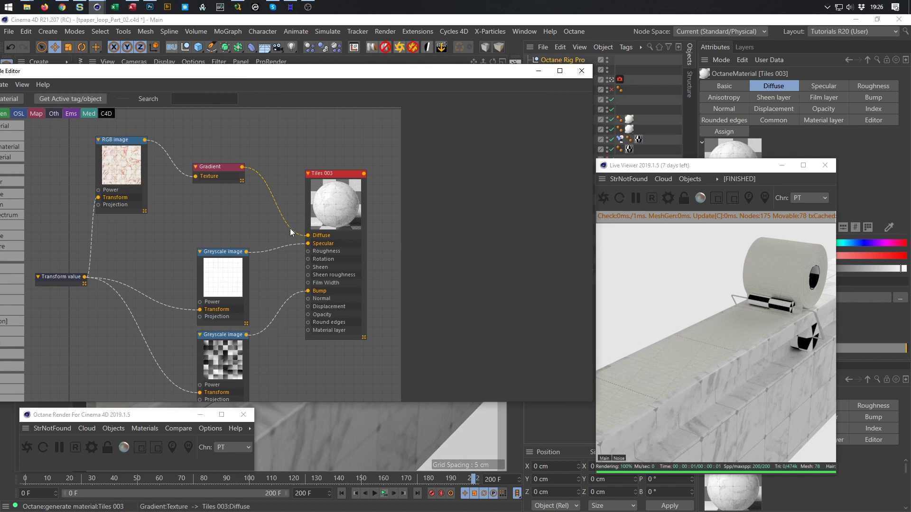
left_click(58, 277)
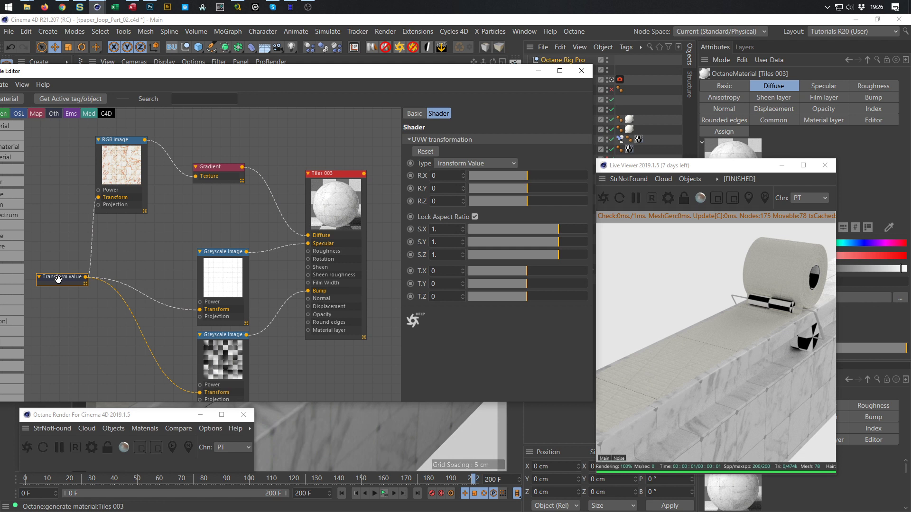
left_click_drag(58, 279, 64, 286)
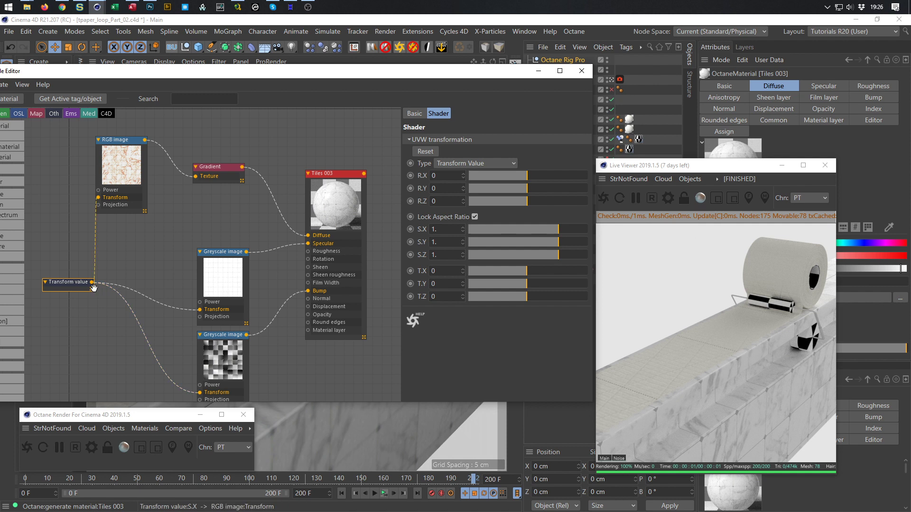
double_click(448, 228)
type("0.5")
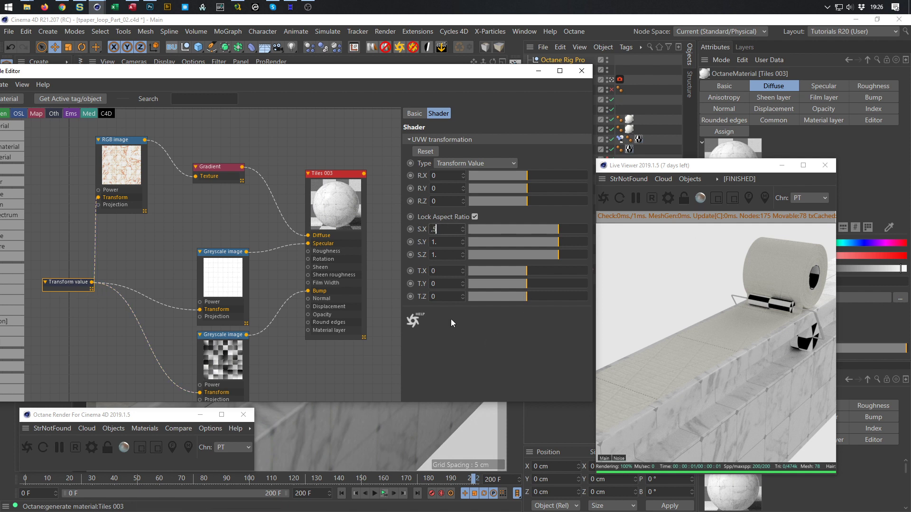
key("Return")
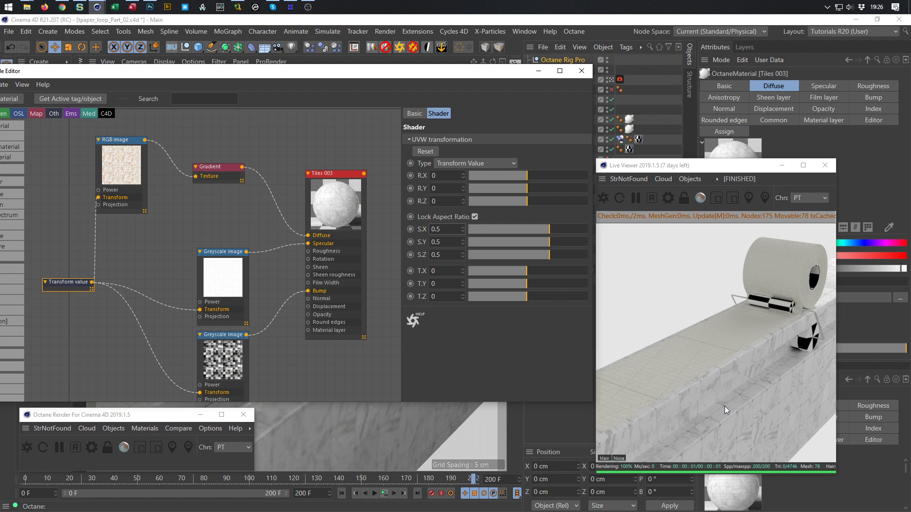
key("shift+f")
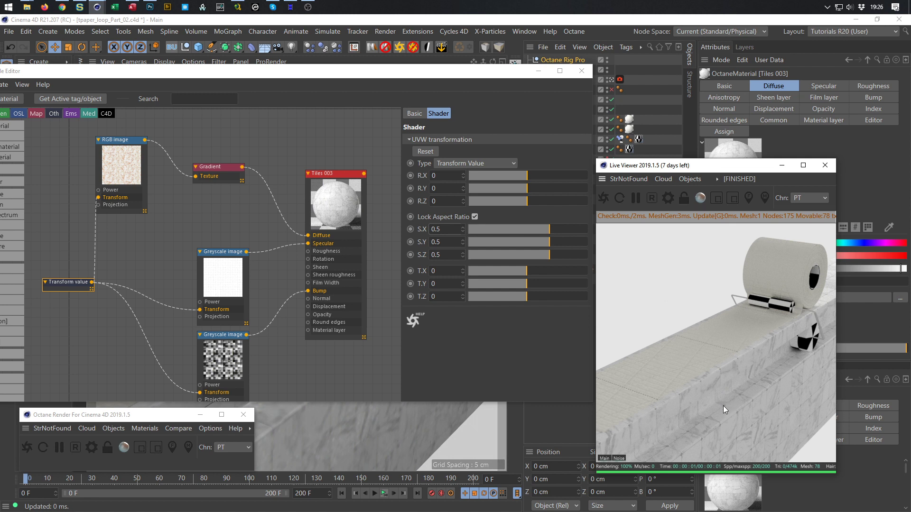
key("shift+g")
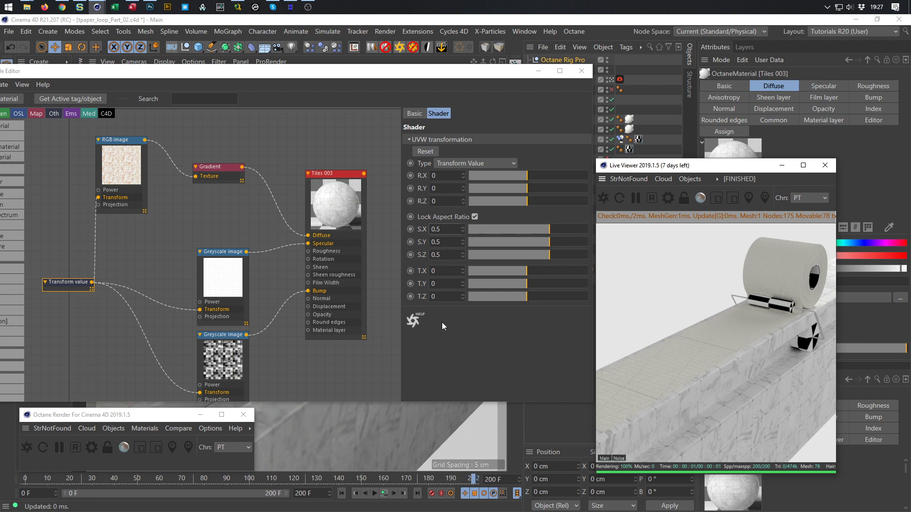
- Set the locked uniform scale of the Tiles 003 texture transform back to 1, save the scene and close the node editor
left_click_drag(445, 230, 417, 239)
type("1")
key("Return")
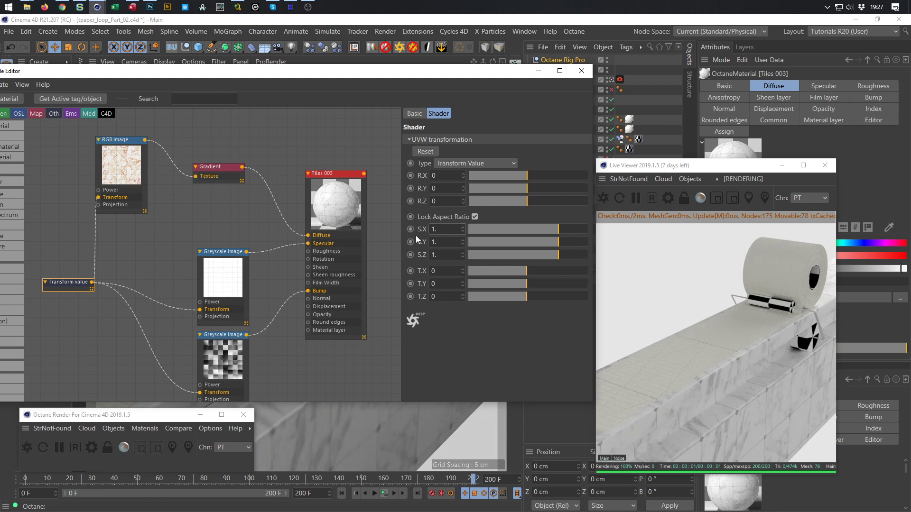
key("ctrl+s")
left_click(582, 72)
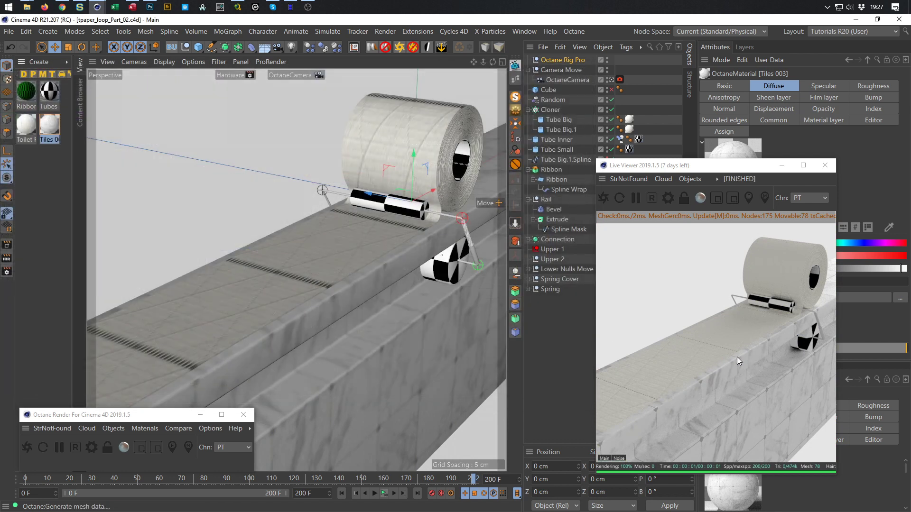
- Load en_suite_8k.hdr from the Indoor HDRI presets as the HDRI picture of the Octane Rig Pro object
left_click_drag(726, 165, 530, 170)
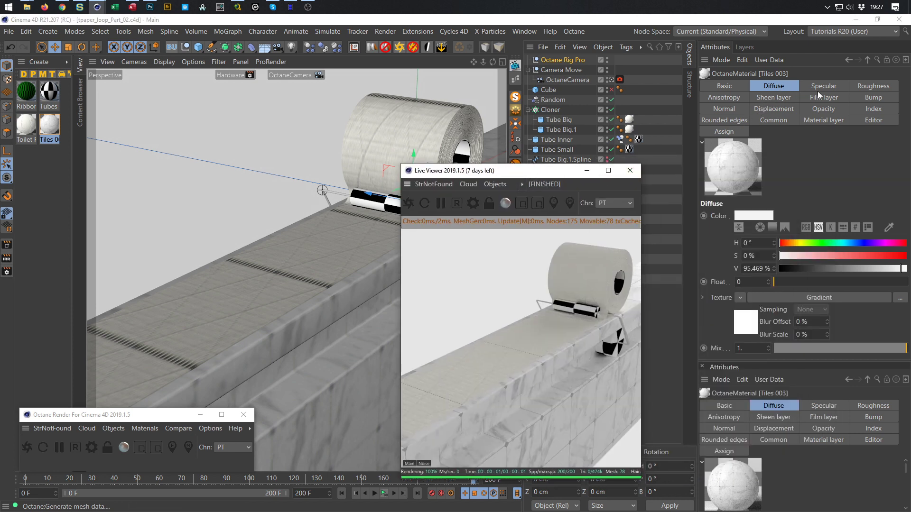
left_click(561, 59)
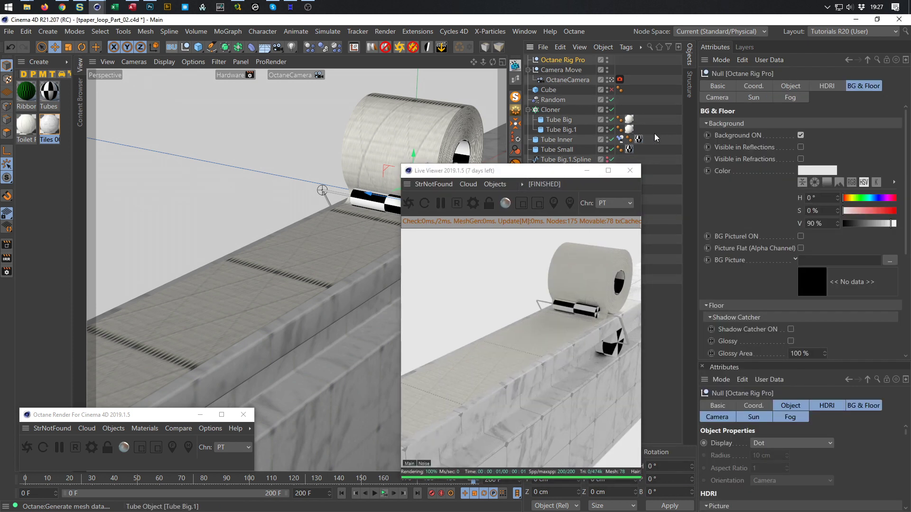
left_click(826, 86)
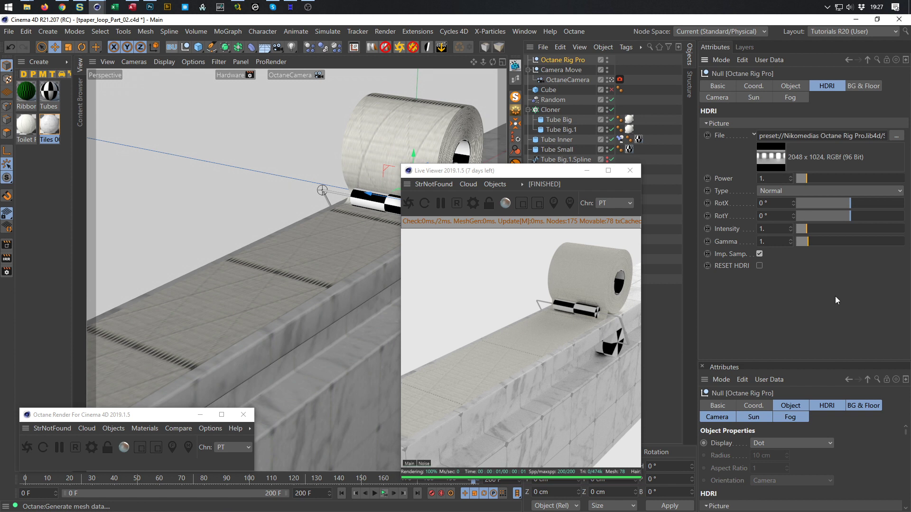
key("shift+F8")
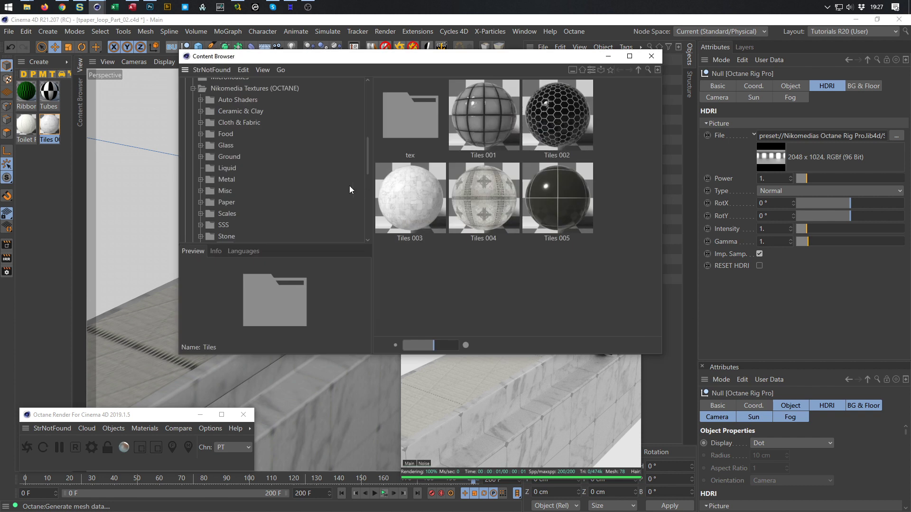
scroll(349, 184, "up", 4)
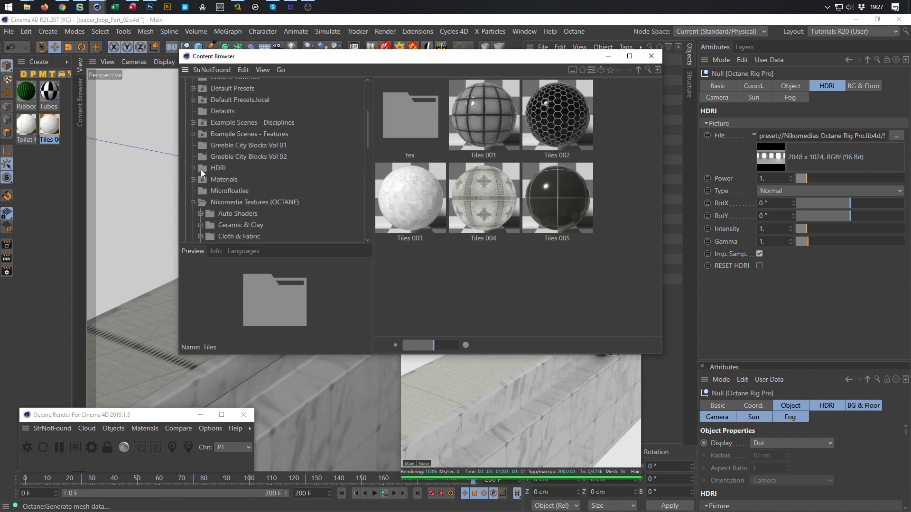
left_click(193, 168)
left_click(223, 179)
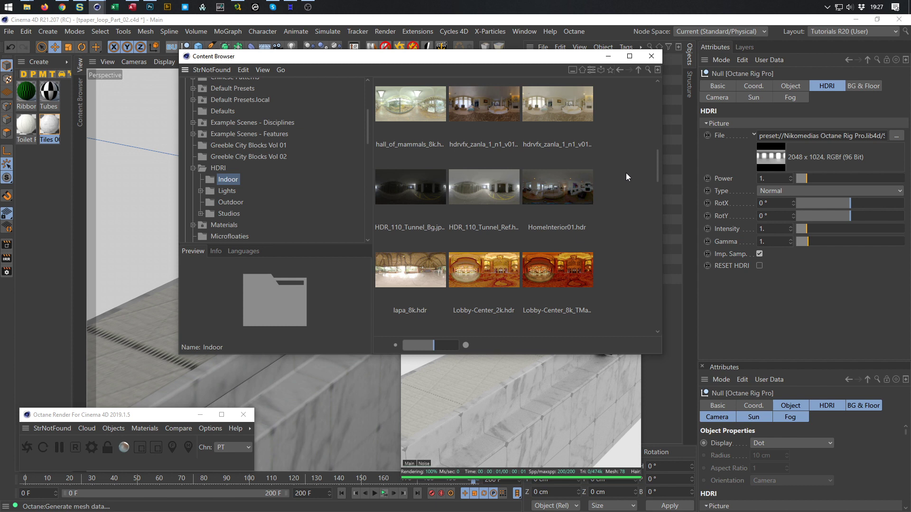
left_click_drag(659, 169, 658, 128)
left_click(569, 201)
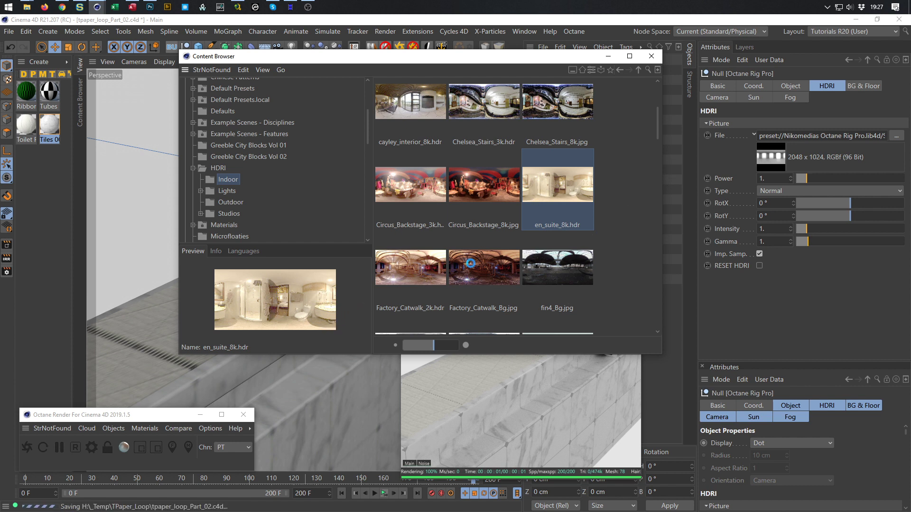
left_click_drag(542, 191, 785, 139)
left_click_drag(528, 57, 390, 45)
left_click_drag(550, 176, 591, 158)
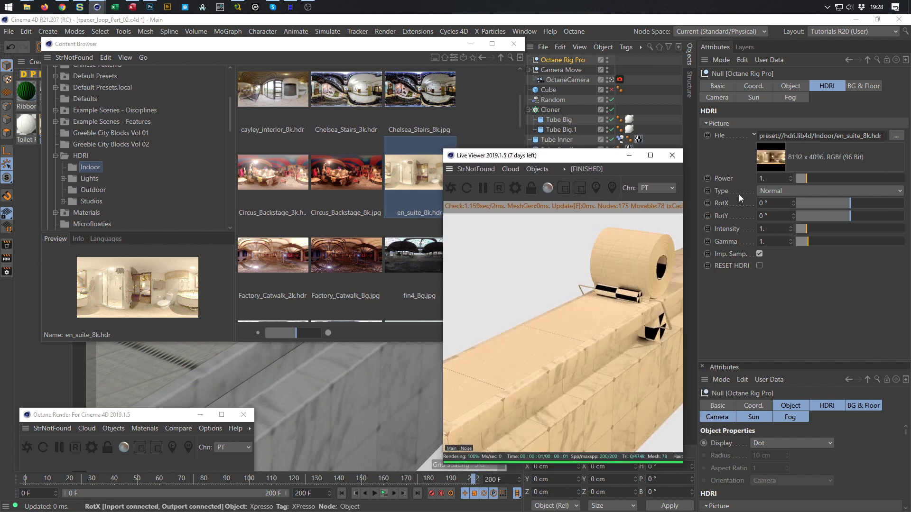
- Turn off the rig's background to reveal the HDRI and rotate the picture to a RotX of -43°
mouse_move(853, 201)
left_mouse_down()
mouse_move(884, 198)
mouse_move(859, 205)
left_mouse_up()
left_click(864, 86)
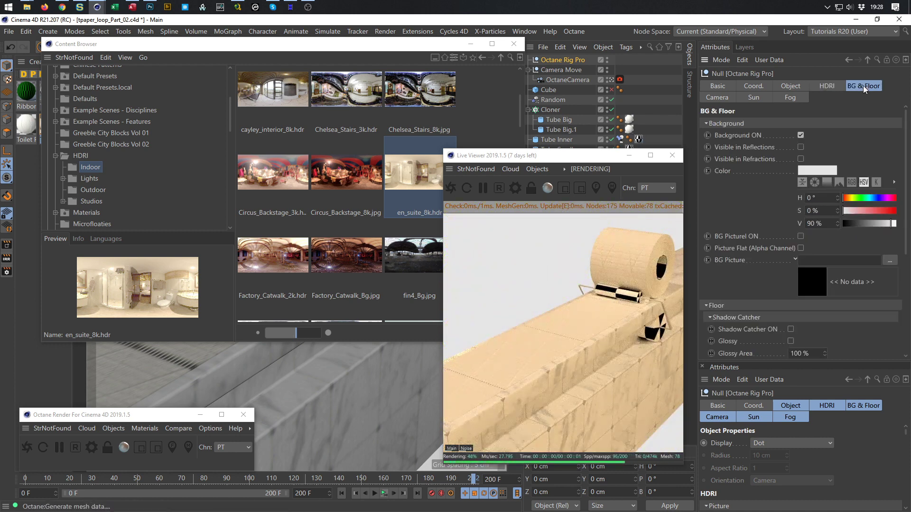
left_click(800, 136)
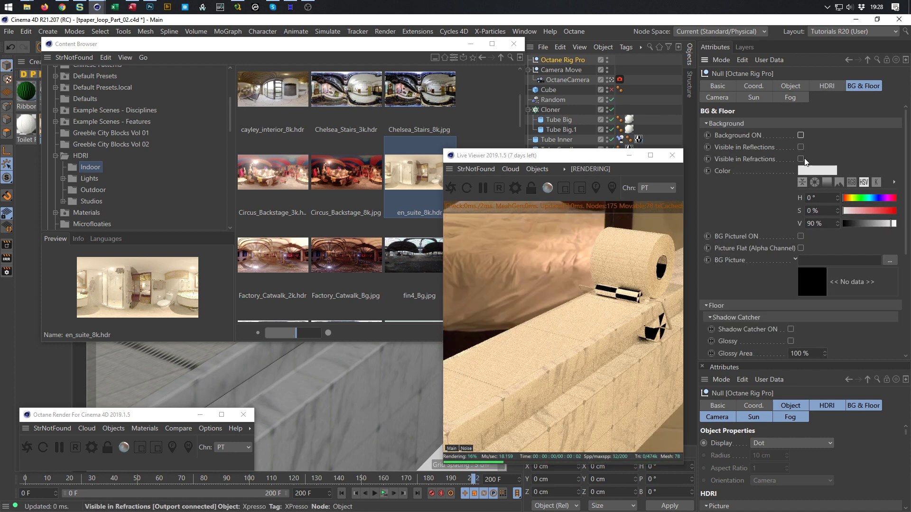
left_click(825, 86)
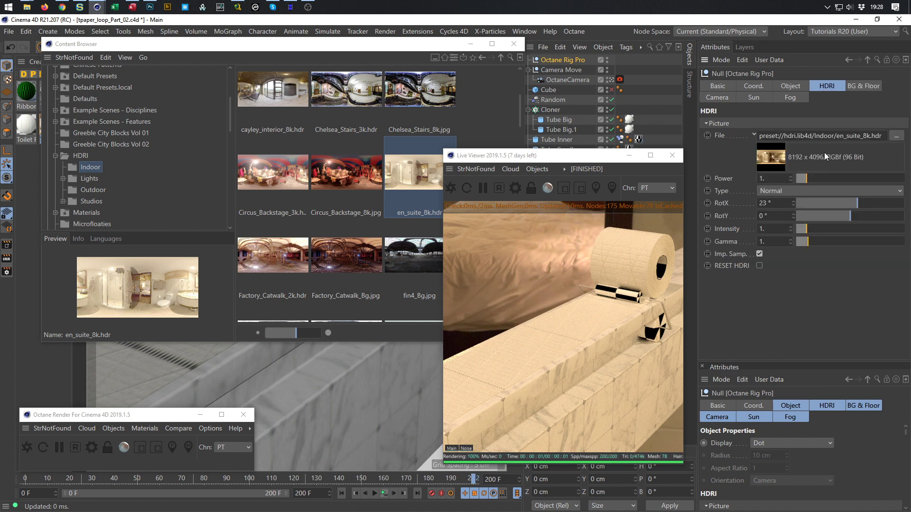
left_click_drag(861, 203, 836, 206)
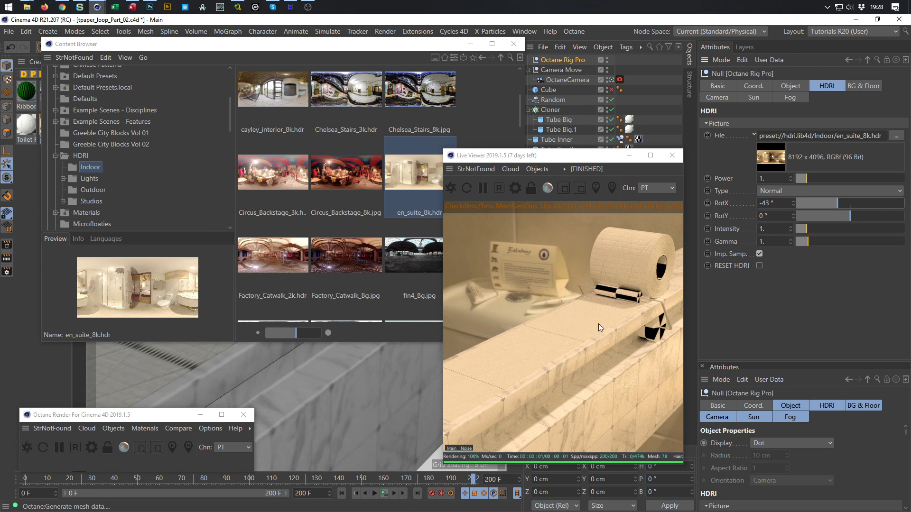
- Set the rig's HDRI type to Float and turn its background on
left_click(787, 190)
left_click(798, 212)
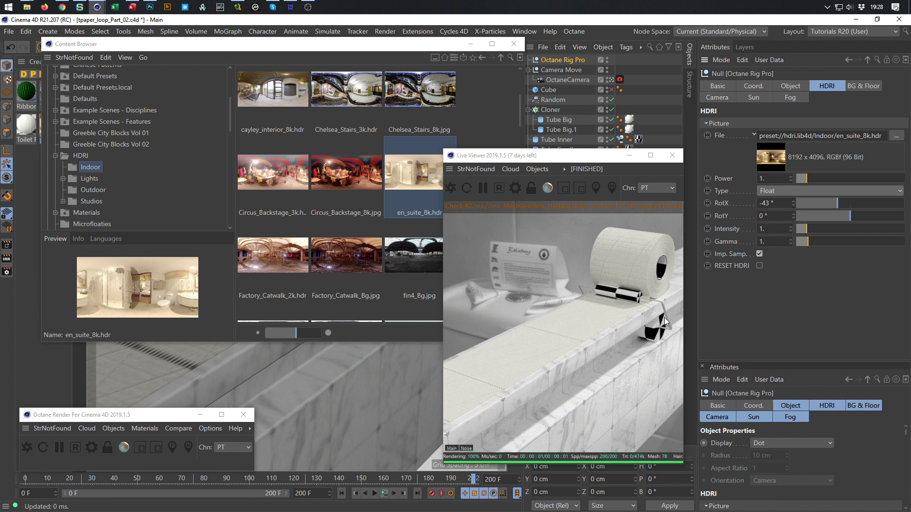
left_click(852, 86)
left_click(801, 136)
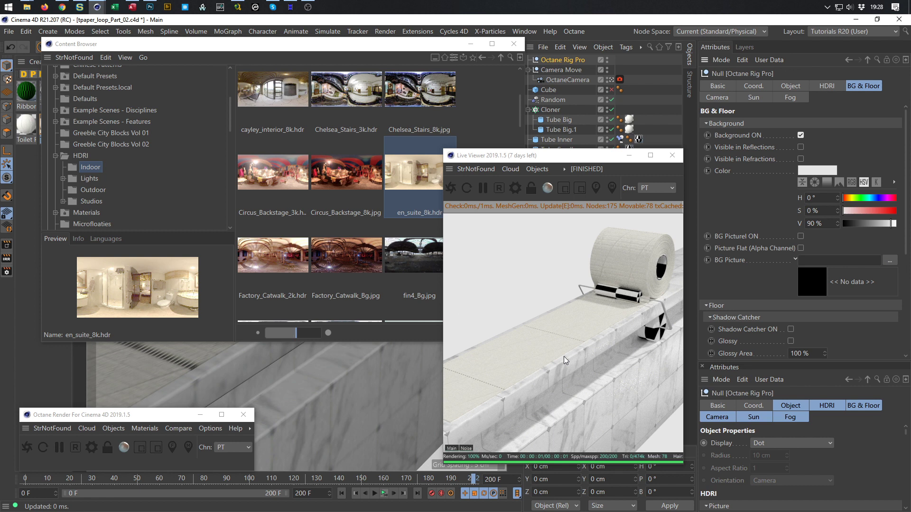
- Close the Content Browser, save the scene and move the Live Viewer clear of the viewport
left_click(513, 47)
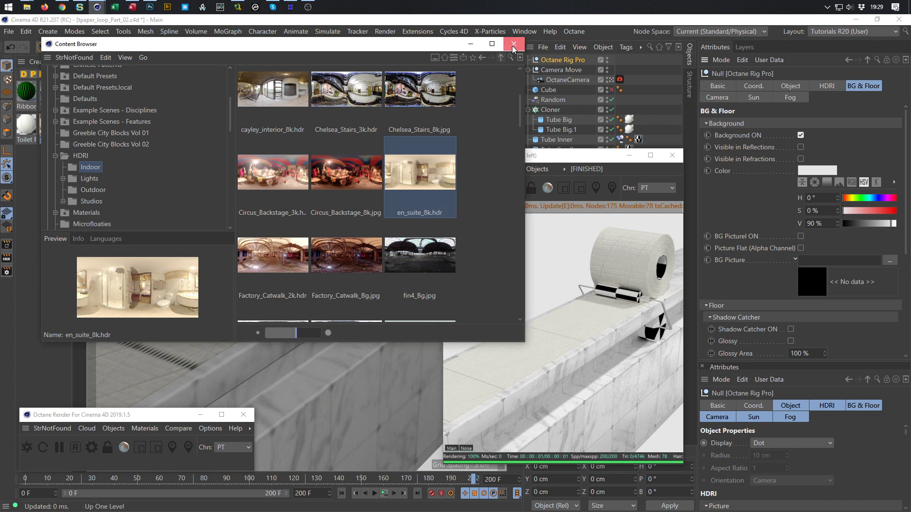
left_click(512, 48)
key("ctrl+s")
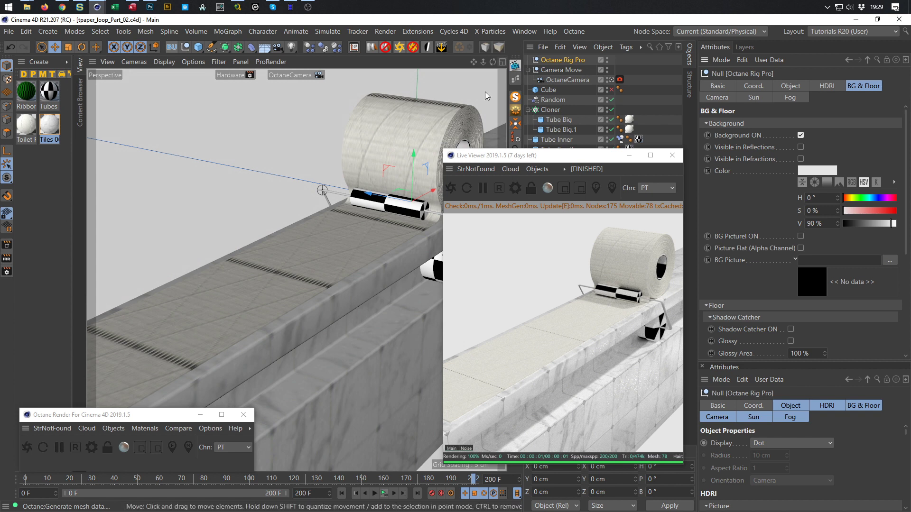
left_click_drag(563, 159, 633, 155)
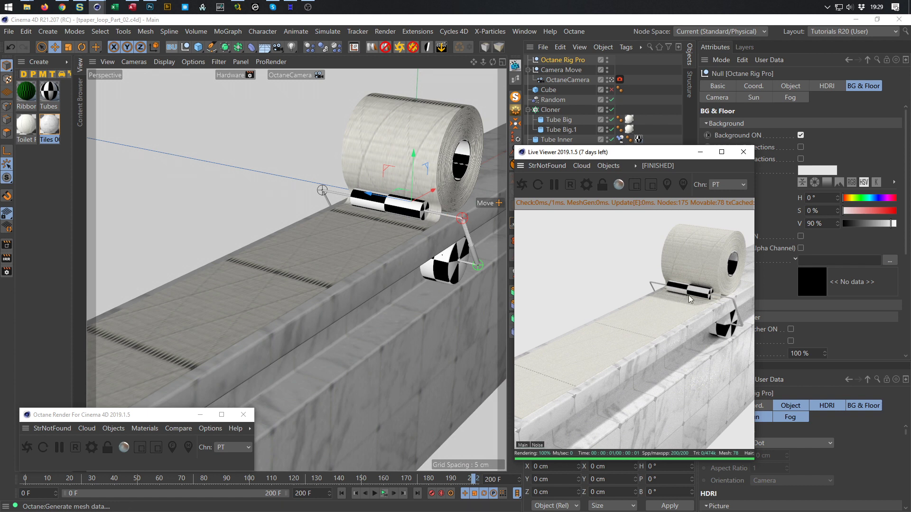
left_click_drag(657, 157, 760, 177)
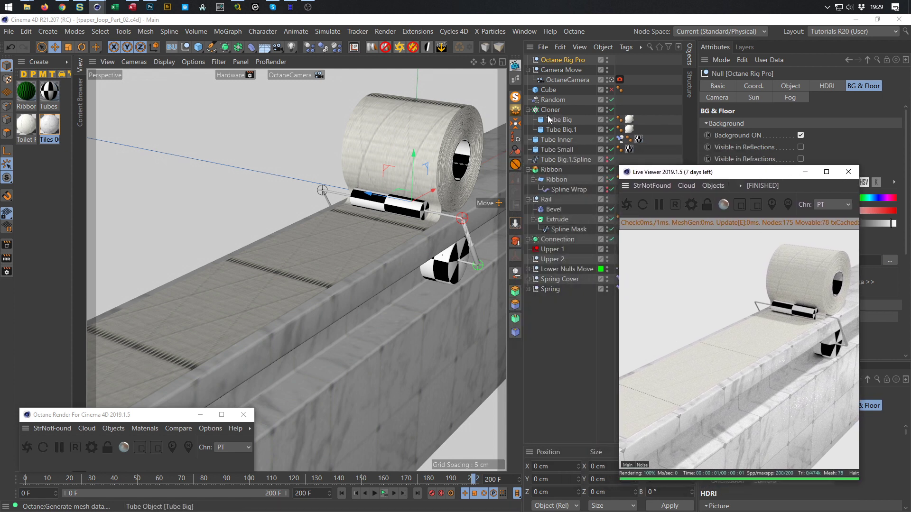
- Leave the OctaneCamera view for a close-up of the roller's connection rod and close the Live Viewer
left_click(610, 80)
scroll(284, 190, "up", 10)
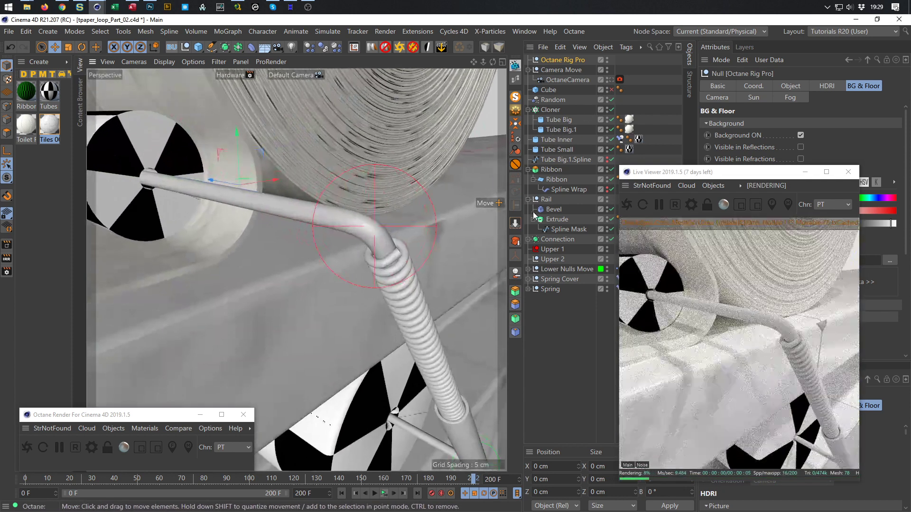
left_click_drag(836, 176, 871, 175)
left_click(883, 171)
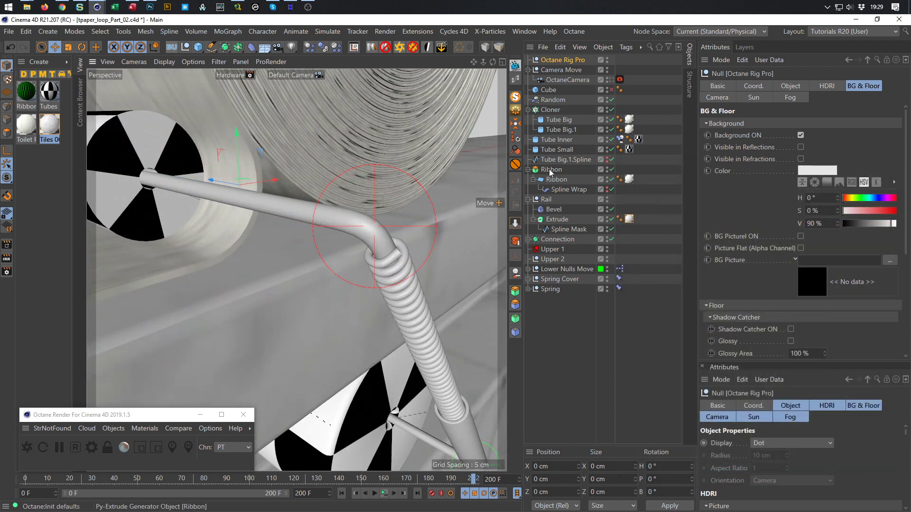
- Set the radius of the Circle in the Connection sweep to 0.5 cm, inspect the rod and return to the OctaneCamera view
left_click(528, 240)
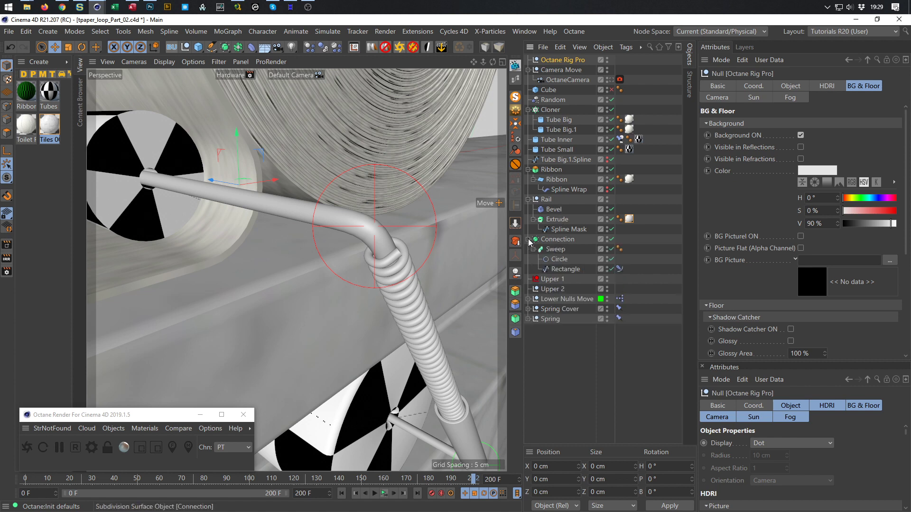
left_click(559, 260)
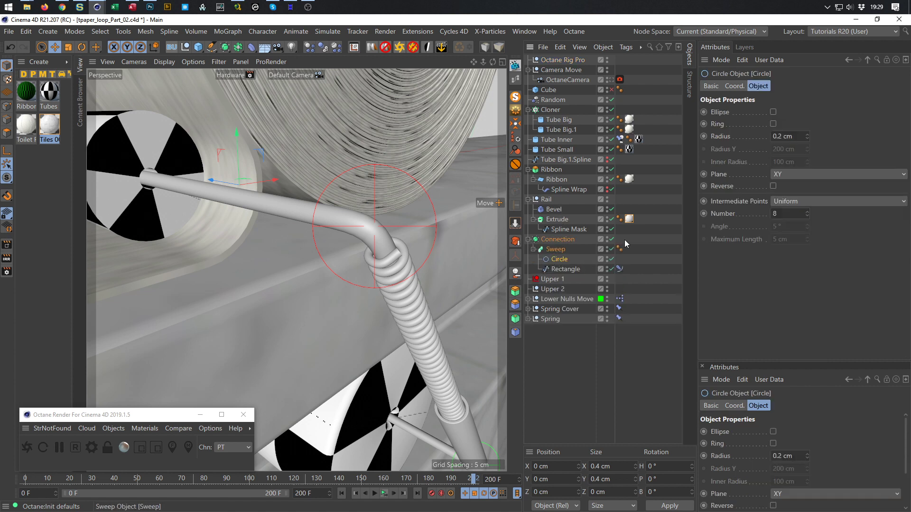
left_click(807, 134)
left_click(807, 136)
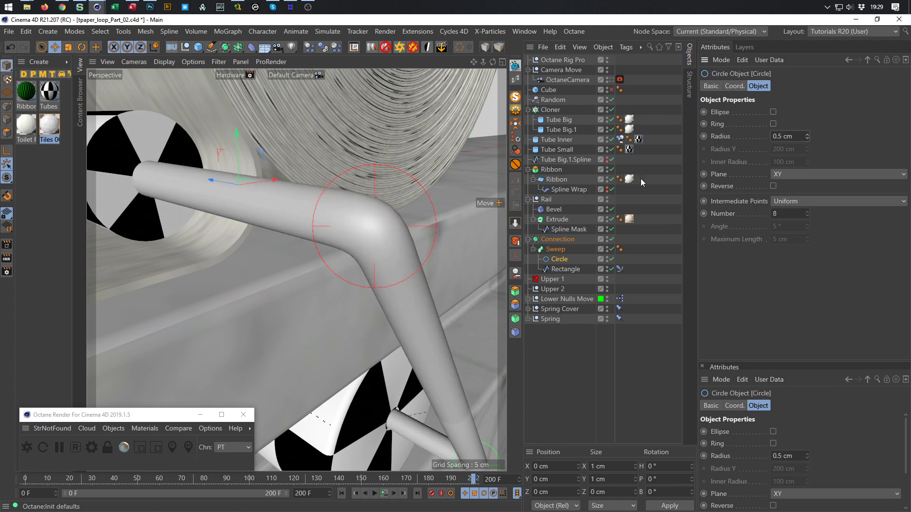
right_click_drag(273, 235, 295, 210, "alt")
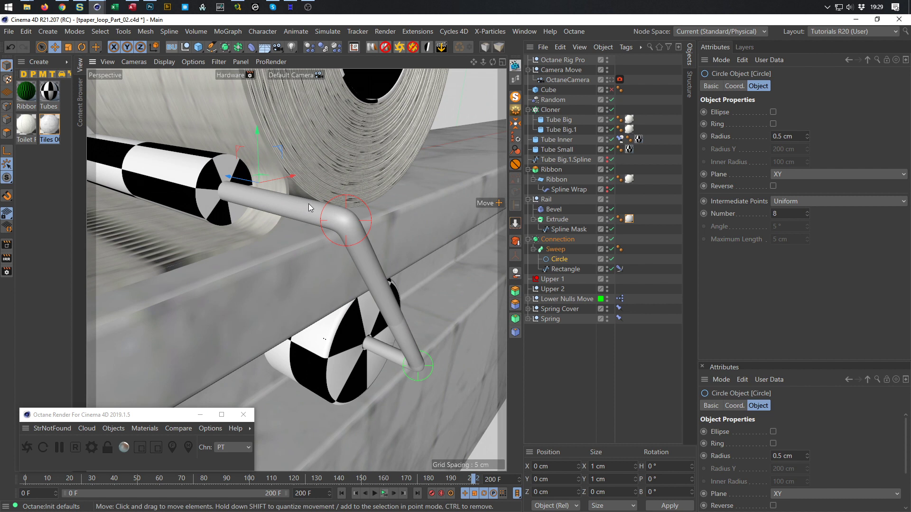
right_click_drag(219, 187, 336, 203, "alt")
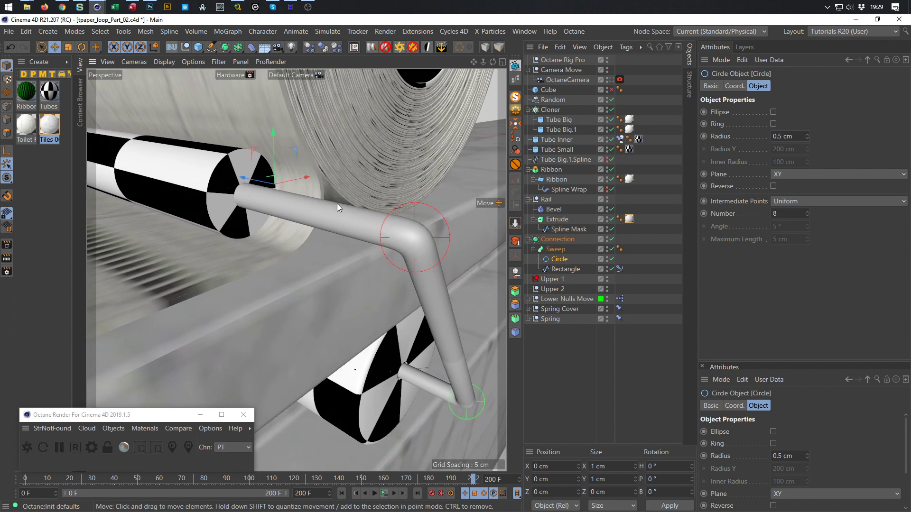
left_click(610, 79)
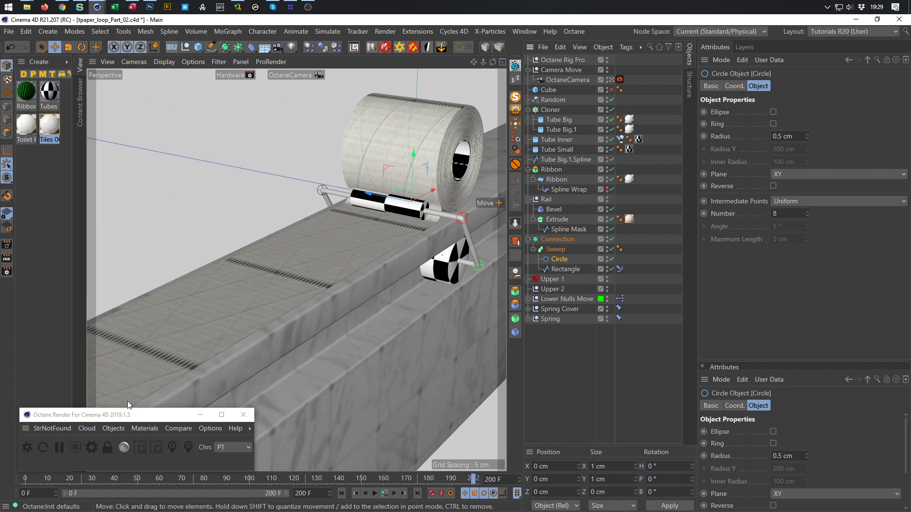
- Check the connection rod in the Octane Live Viewer, close it and leave the OctaneCamera view for a close-up of the small roller
left_click(27, 448)
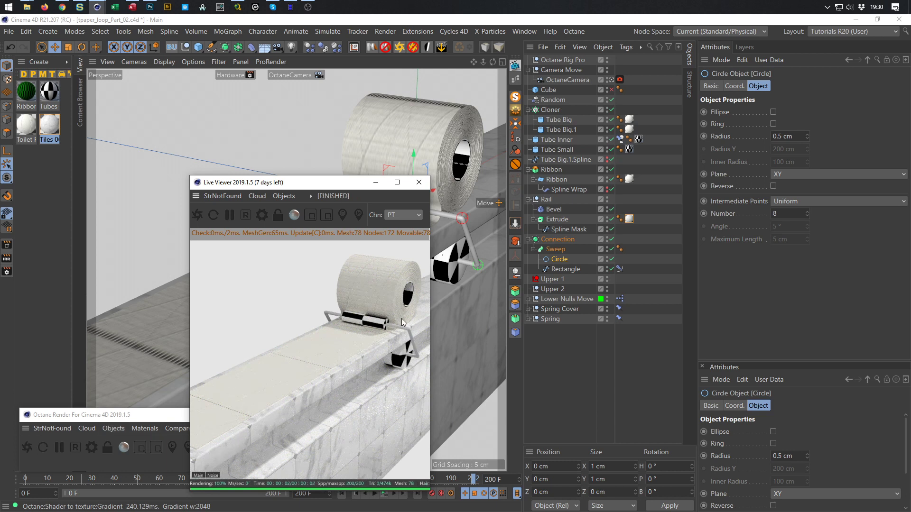
left_click(419, 183)
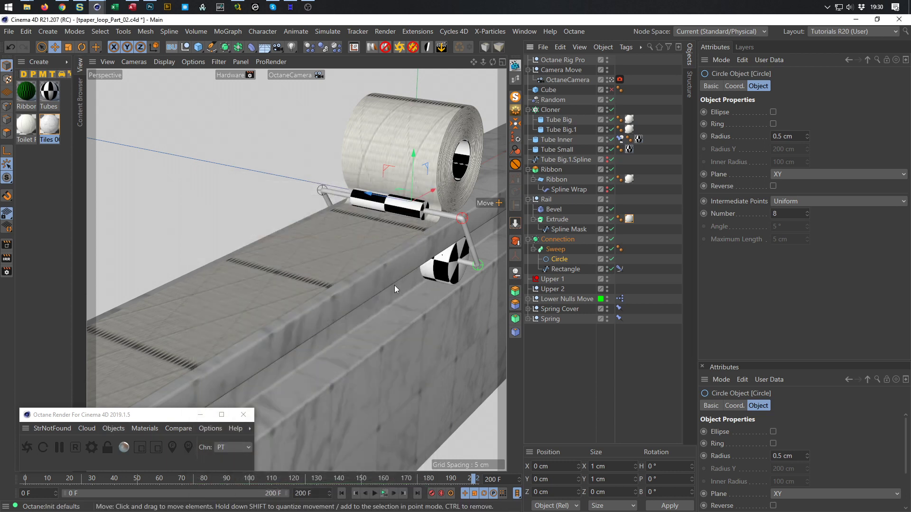
left_click(611, 80)
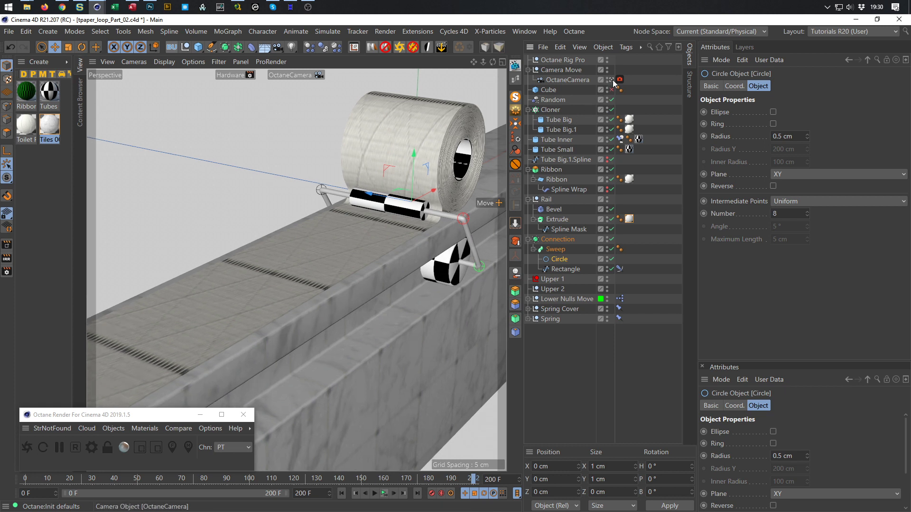
middle_click_drag(242, 204, 257, 223, "alt")
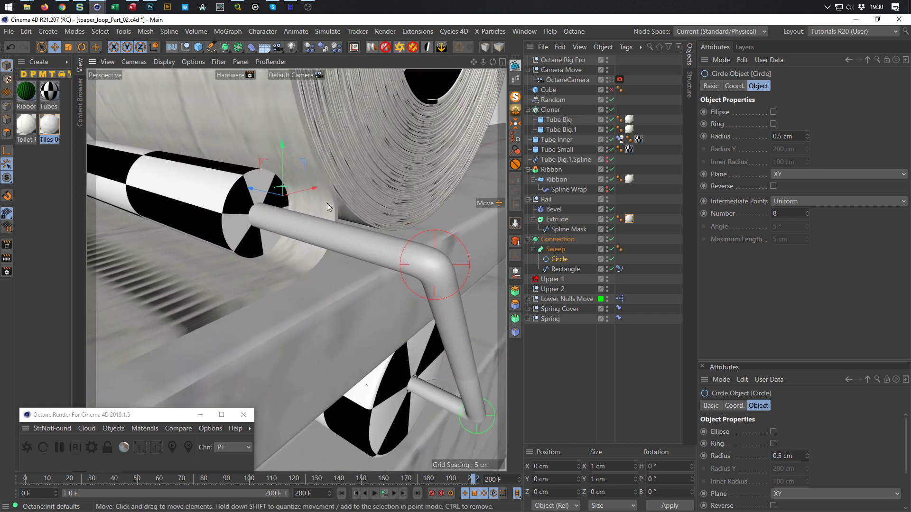
- Set the inner radius of Tube Small to 0.5 cm
left_click(559, 148)
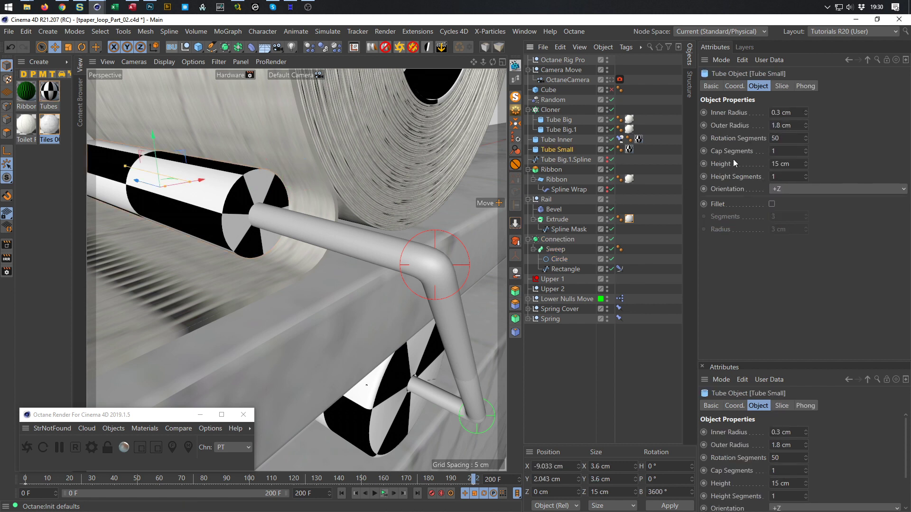
left_click(805, 111)
left_click(806, 110)
left_click(805, 115)
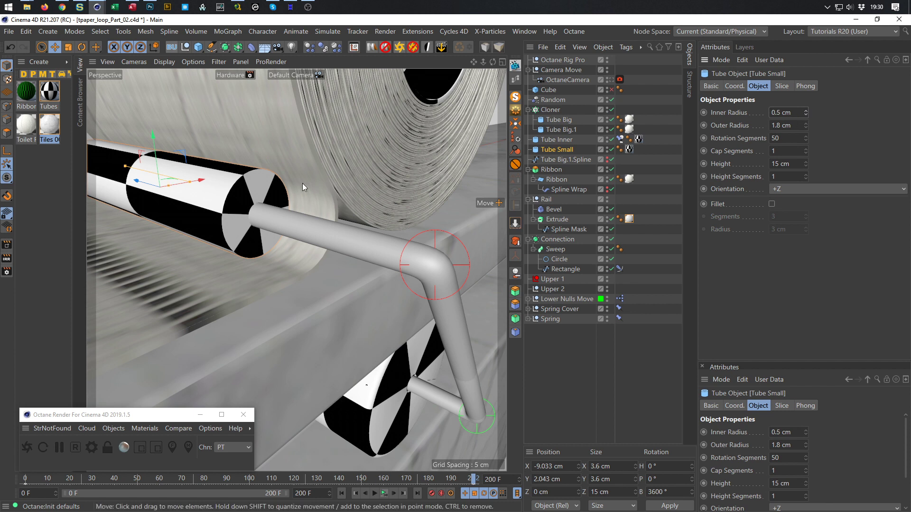
- Round the edges of Tube Small with a 0.2 cm fillet
mouse_move(256, 193)
right_mouse_down("alt")
mouse_move(290, 182)
mouse_move(248, 177)
right_mouse_up("alt")
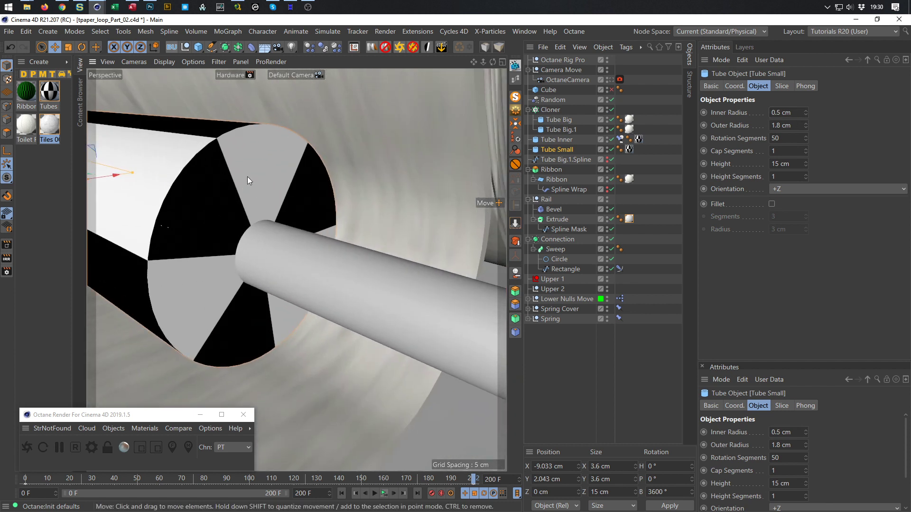
left_click(772, 204)
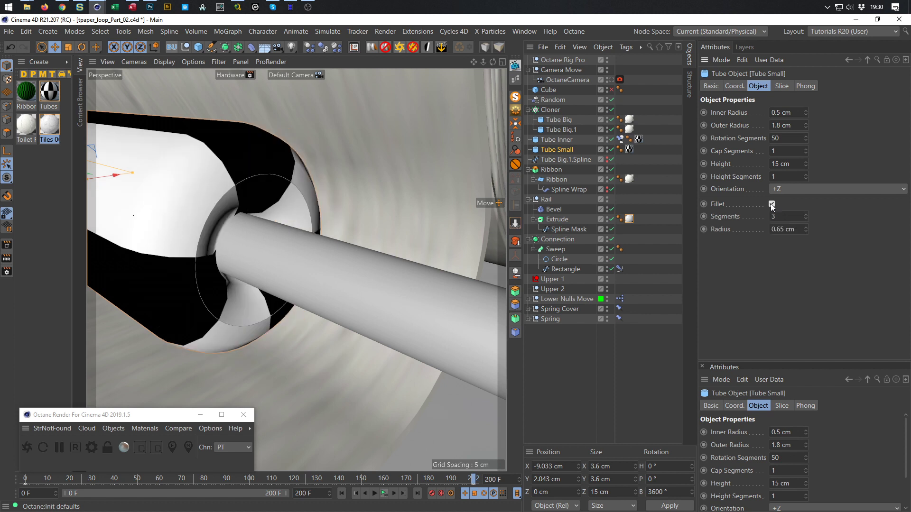
left_click_drag(779, 231, 818, 234)
type("2")
key("Return")
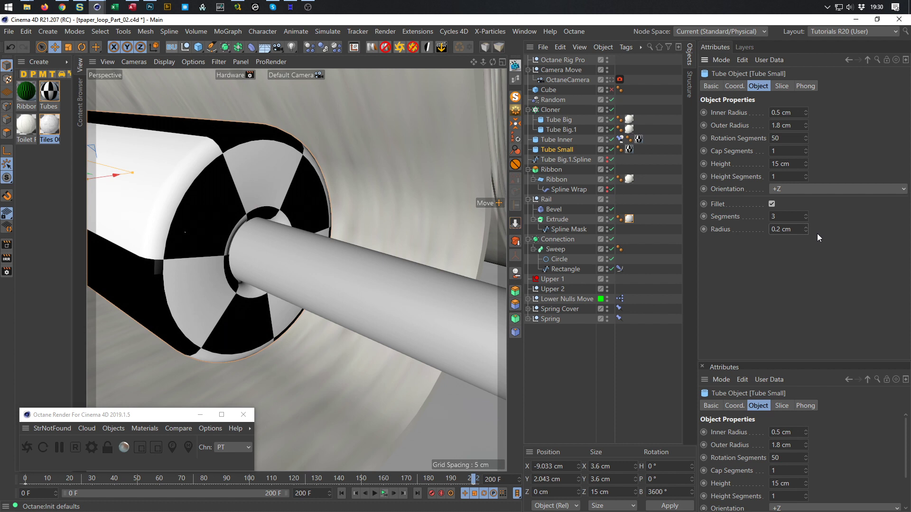
- Set the inner radius of Tube Rail, inside Lower Nulls Move, to 0.5 cm
right_click_drag(408, 229, 320, 285, "alt")
right_click_drag(492, 308, 496, 307, "alt")
left_click_drag(362, 299, 386, 315, "alt")
right_click_drag(385, 315, 417, 304, "alt")
mouse_move(417, 304)
left_mouse_down("alt")
mouse_move(431, 314)
mouse_move(422, 305)
left_mouse_up("alt")
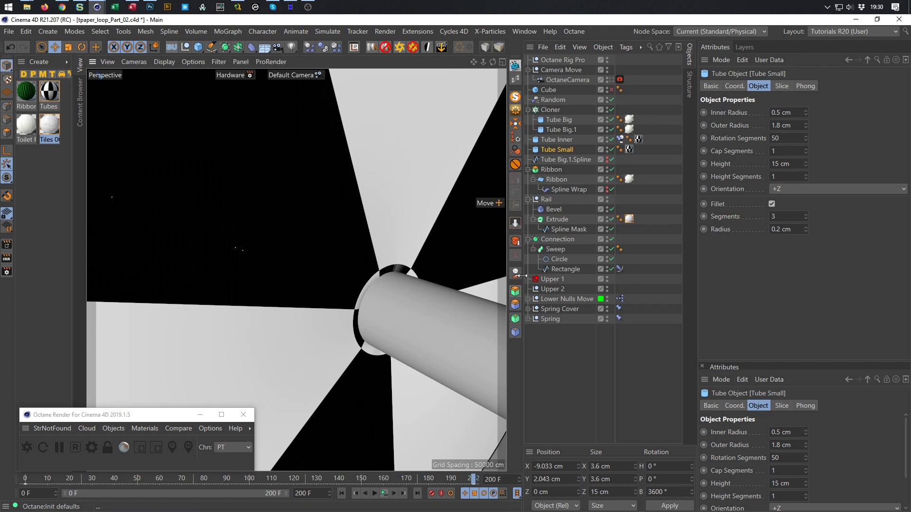
left_click(528, 298)
left_click(563, 309)
left_click(805, 111, "alt")
left_click(805, 111, "alt")
- Round the edges of Tube Rail with a 0.2 cm fillet and save the scene
left_click_drag(390, 285, 434, 292, "alt")
left_click_drag(776, 231, 840, 239)
type("2")
key("Return")
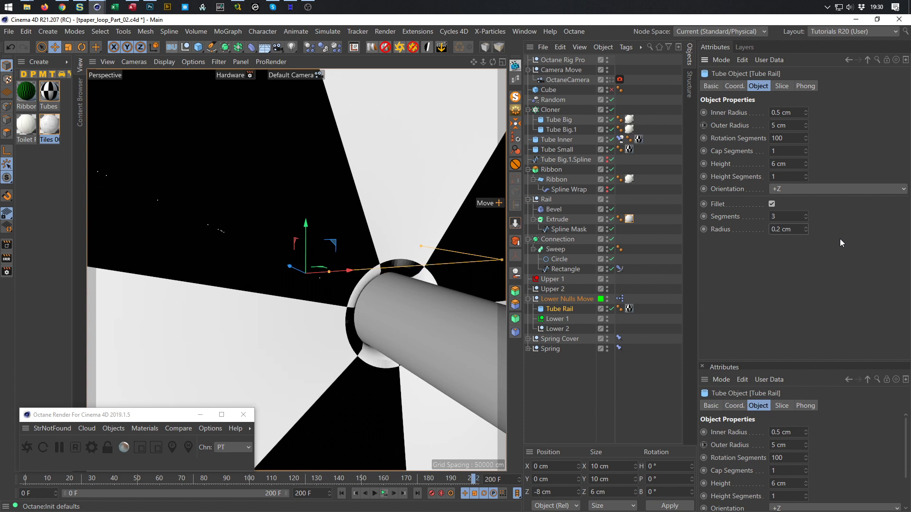
right_click_drag(435, 277, 344, 304, "alt")
left_click_drag(354, 290, 324, 329, "alt")
key("ctrl+s")
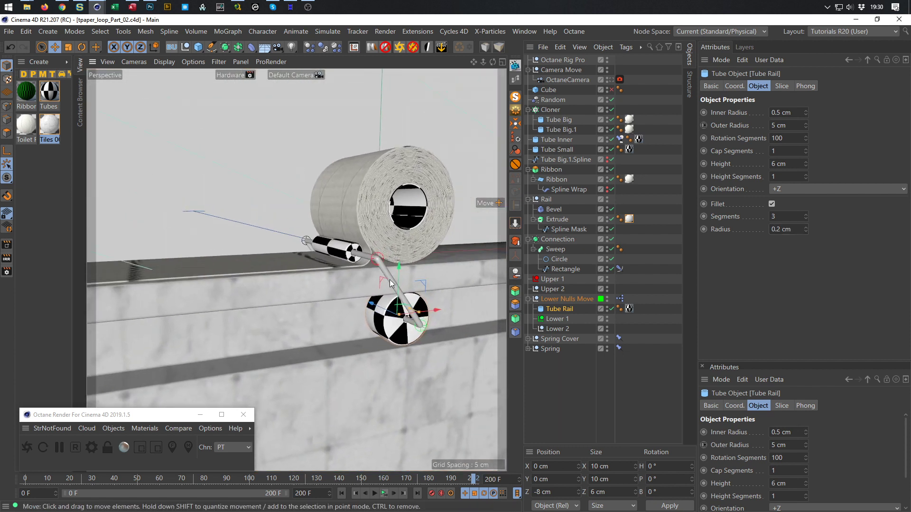
- Set the radius of the Cylinder in the Spring Cover to 0.8 cm and inspect how it fits around the rod
scroll(390, 284, "up", 3)
scroll(418, 322, "up", 3)
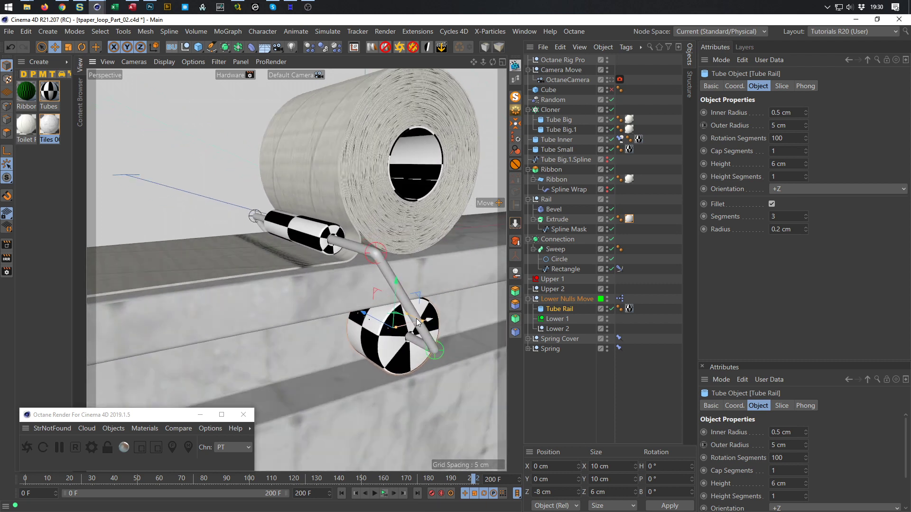
left_click(528, 298)
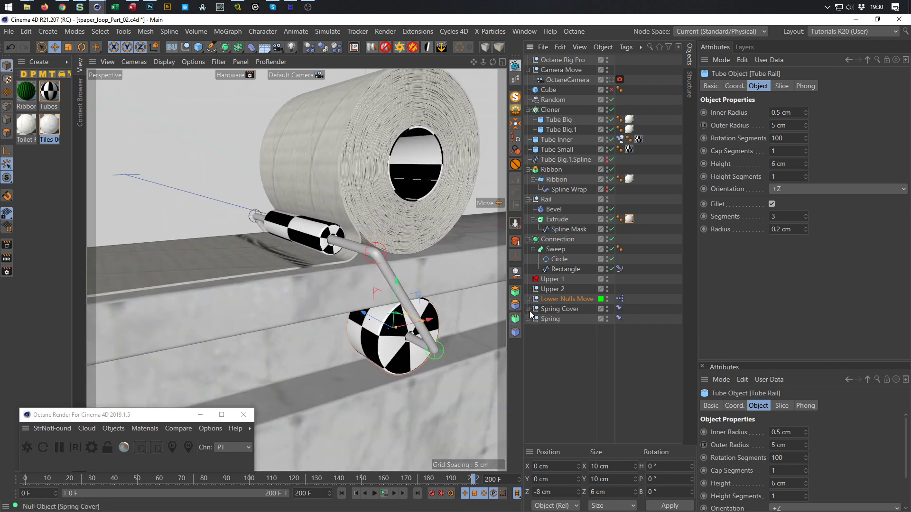
left_click(528, 309)
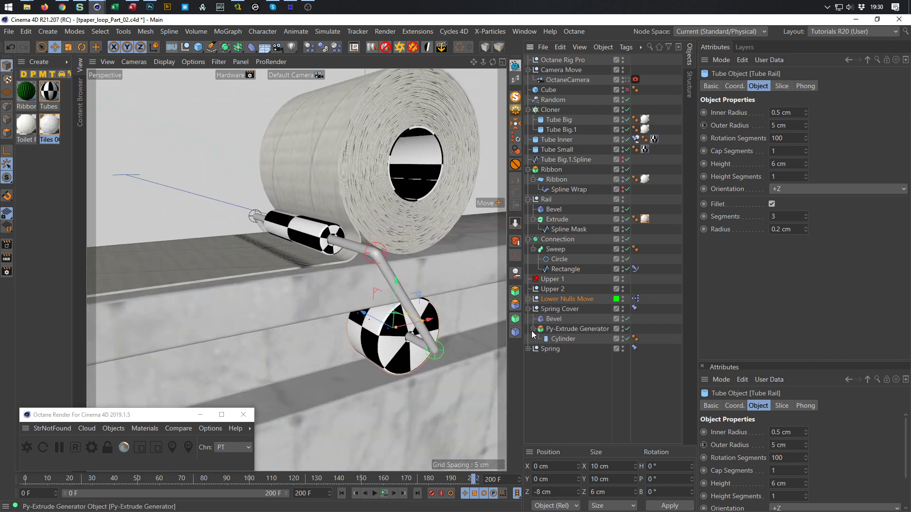
left_click(565, 338)
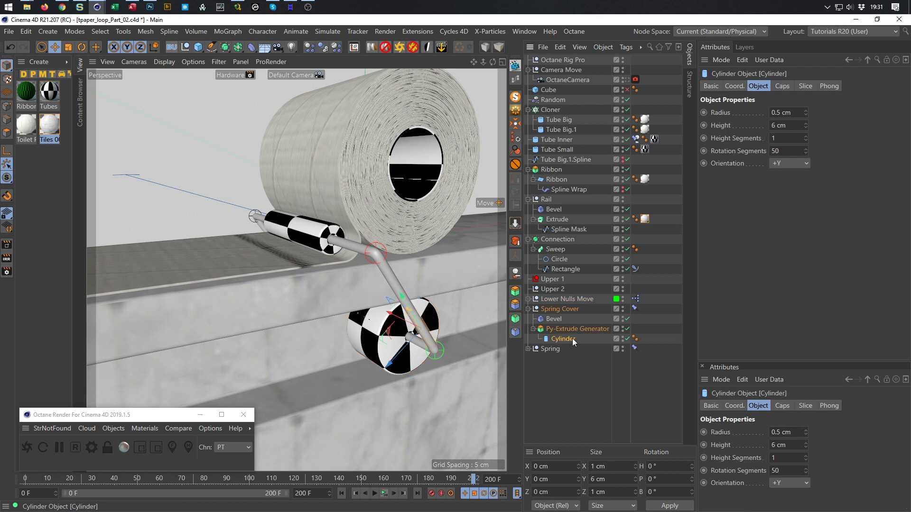
left_click(806, 110)
left_click(806, 110)
left_click(807, 110)
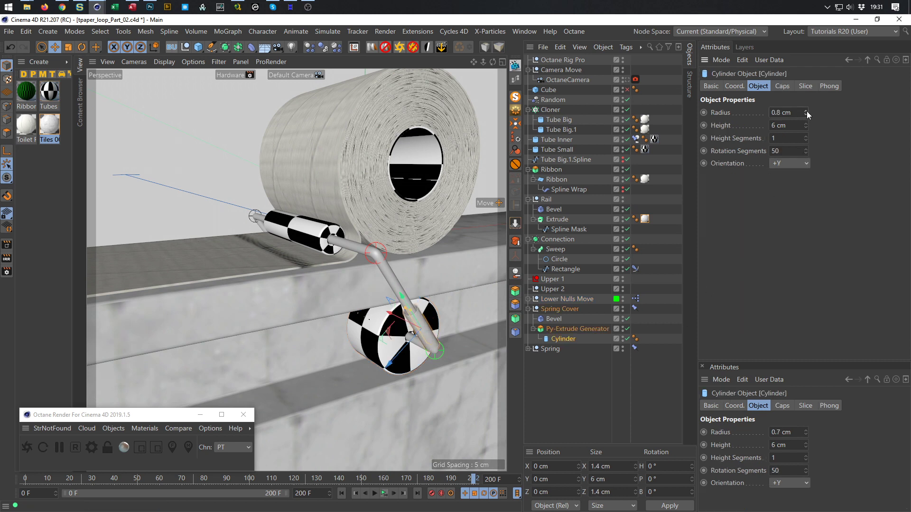
scroll(415, 313, "up", 10)
left_click_drag(411, 307, 397, 280, "alt")
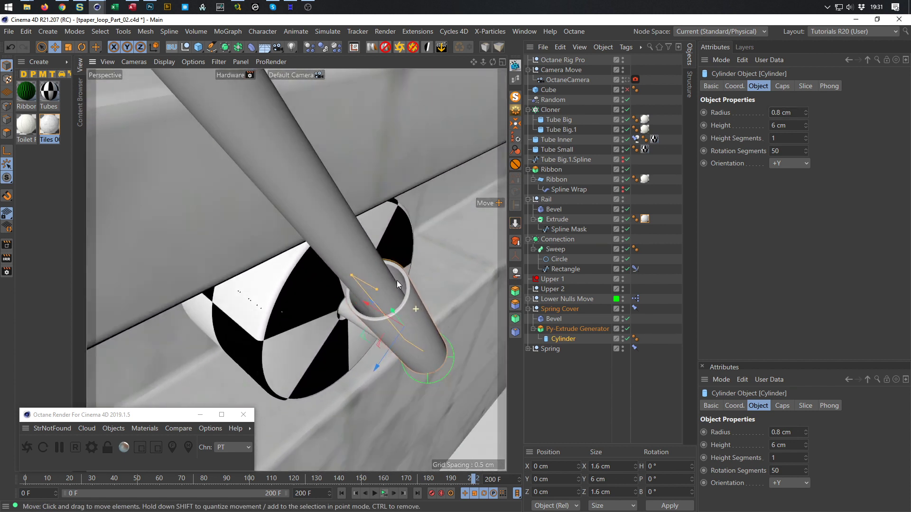
scroll(415, 280, "down", 8)
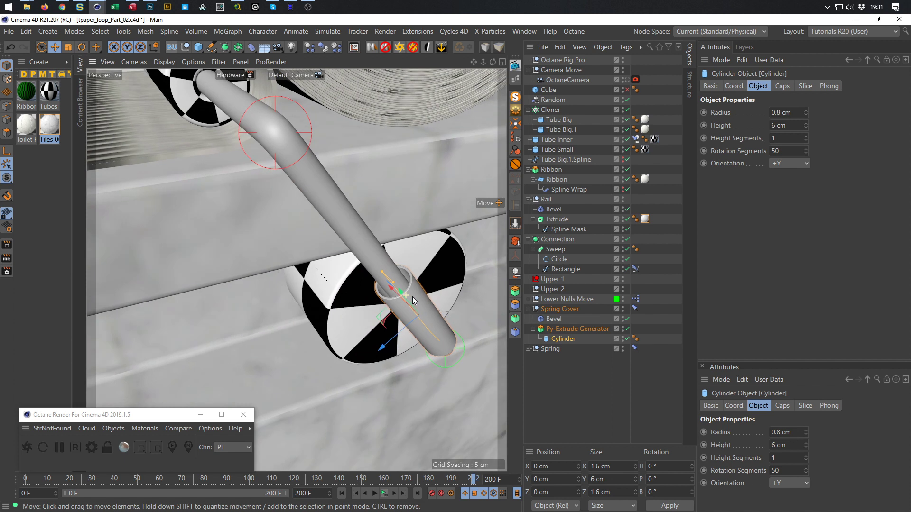
- Link the spring Helix's radii with XPressions, using Start Radius as driver and End Radius as absolute driven value
left_click(528, 349)
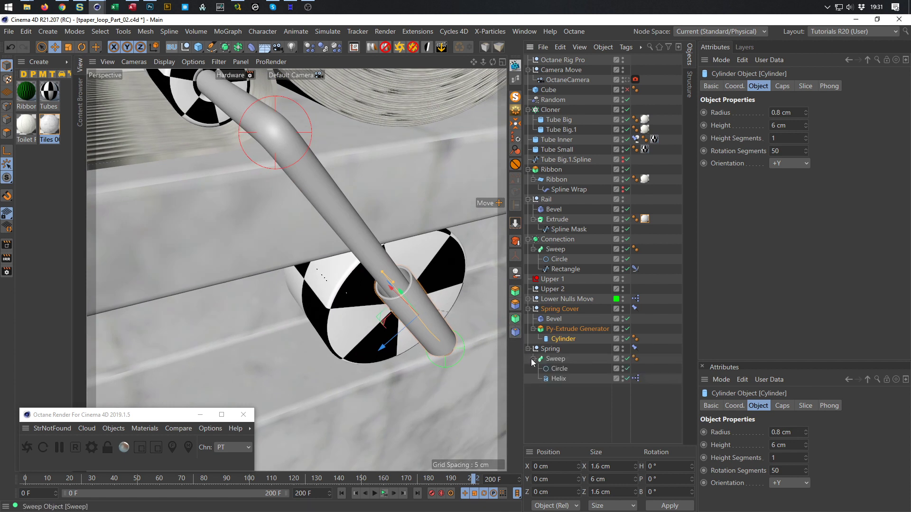
left_click(557, 379)
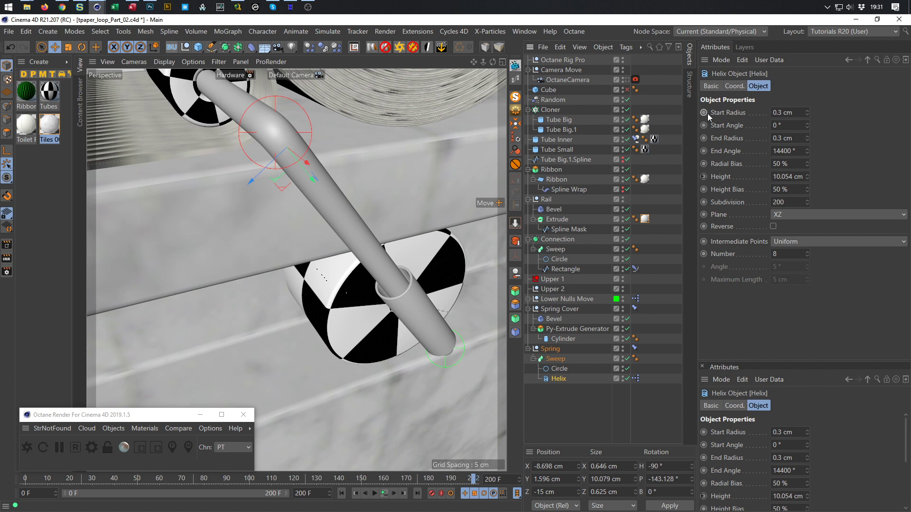
right_click(743, 115)
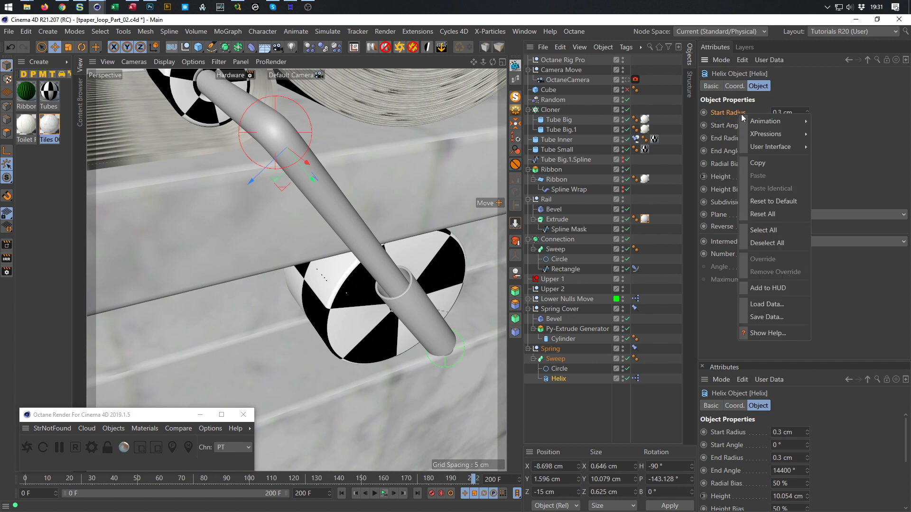
mouse_move(783, 134)
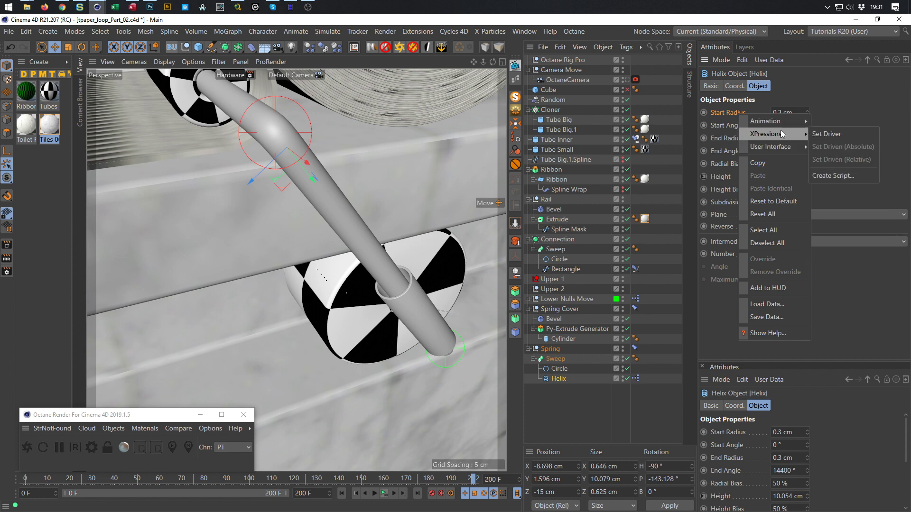
left_click(828, 135)
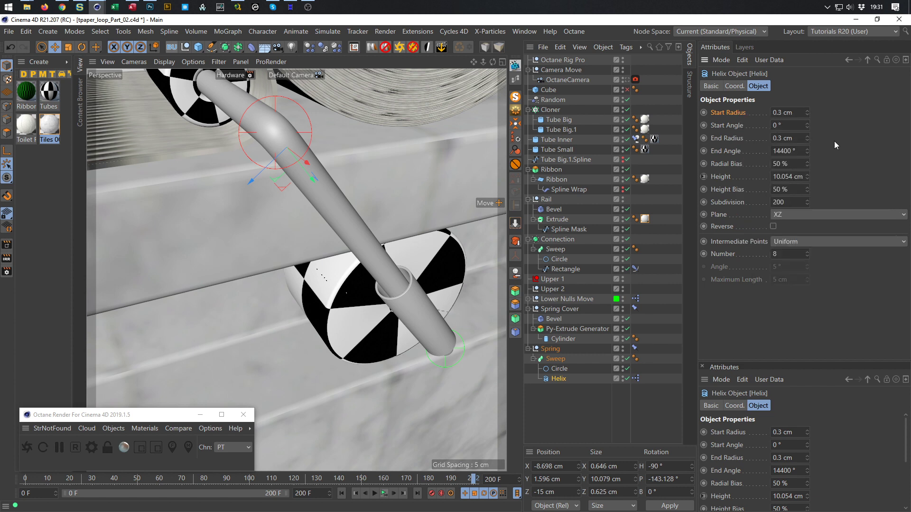
right_click(732, 137)
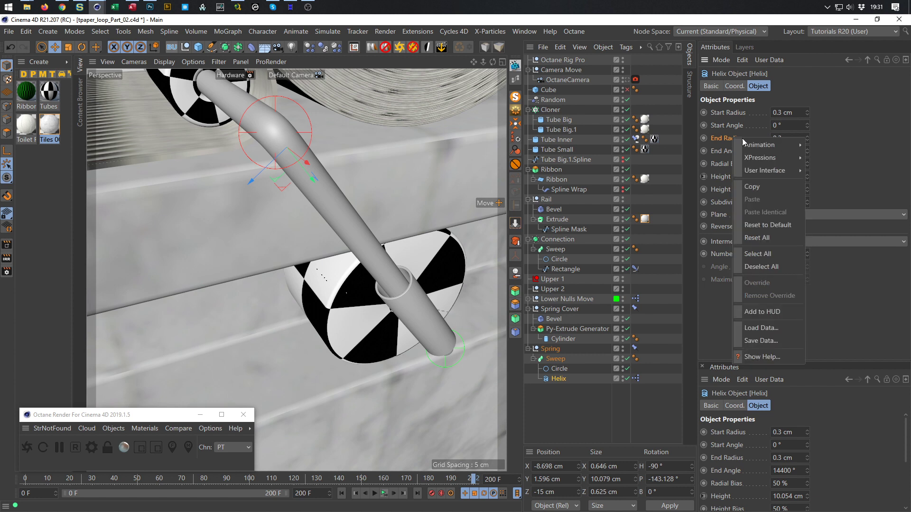
mouse_move(769, 158)
left_click(829, 170)
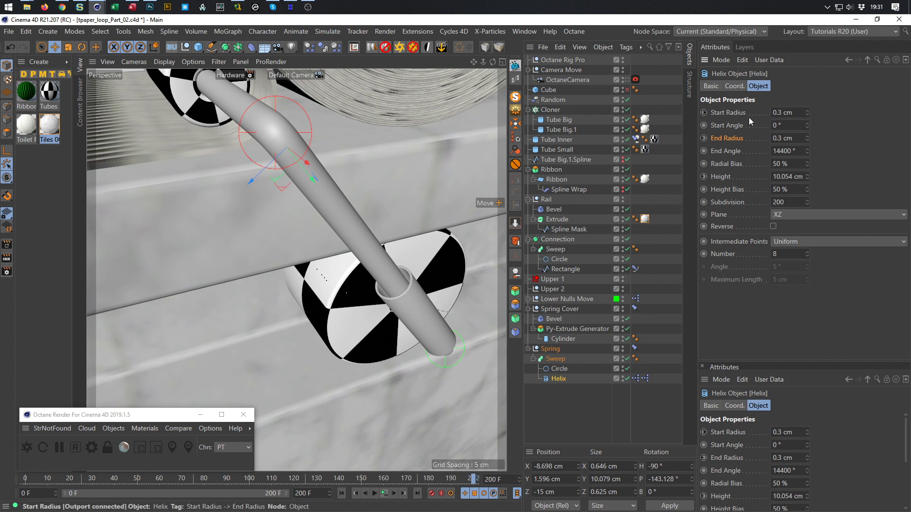
- Set the Helix's Start Radius to 0.6 cm and look closely at the spring around the rod
left_click(807, 111)
left_click(807, 111)
left_click(807, 111)
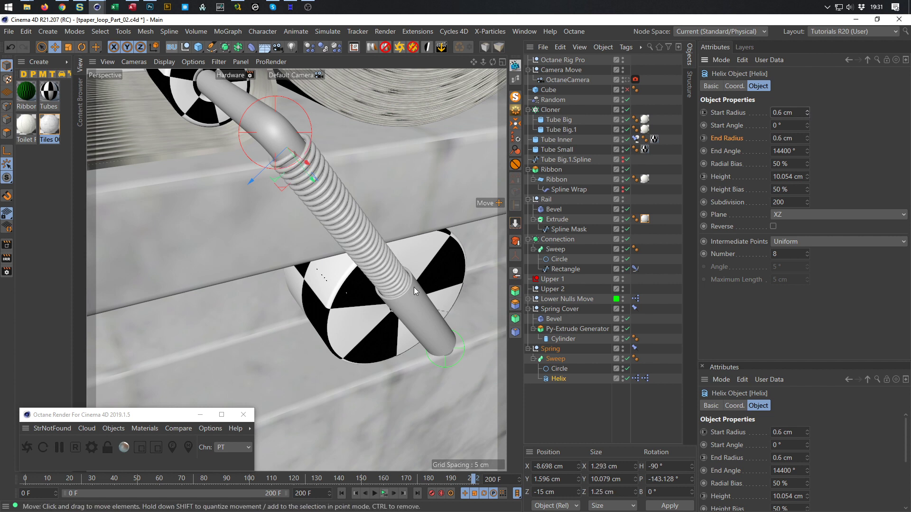
left_click_drag(272, 189, 254, 172, "alt")
right_click_drag(318, 151, 336, 151, "alt")
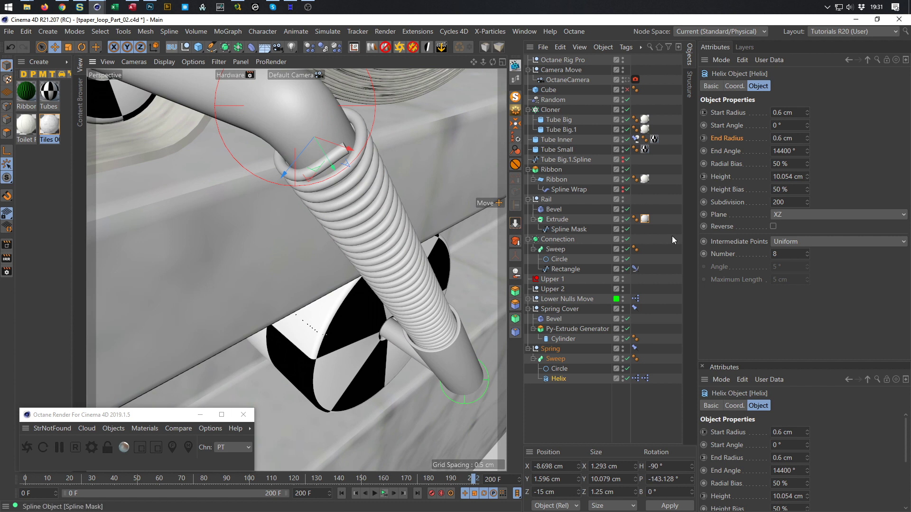
- Set the Helix's subdivision to 500
double_click(783, 203)
type("500")
key("Return")
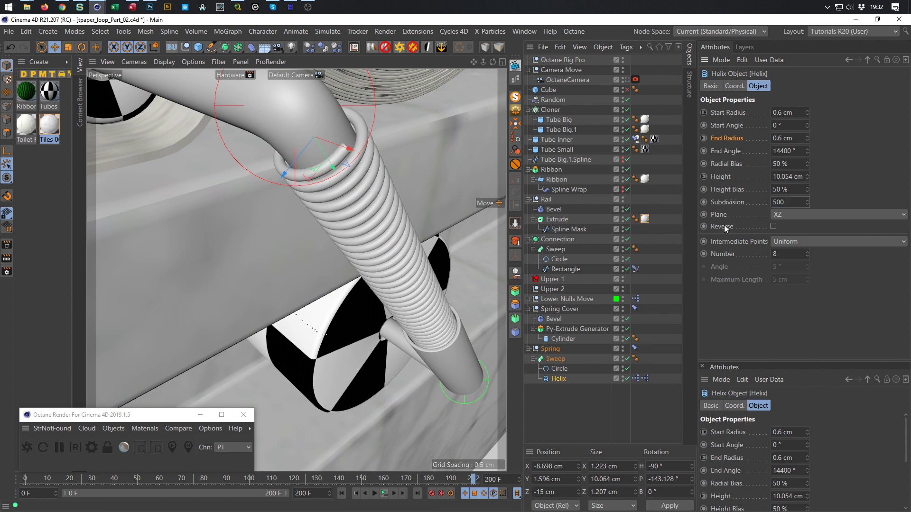
- Set the radius of the Circle in the Spring sweep to 0.1 cm and inspect the spring along the rod
scroll(362, 158, "up", 5)
mouse_move(362, 158)
left_mouse_down("alt")
mouse_move(335, 159)
mouse_move(348, 158)
left_mouse_up("alt")
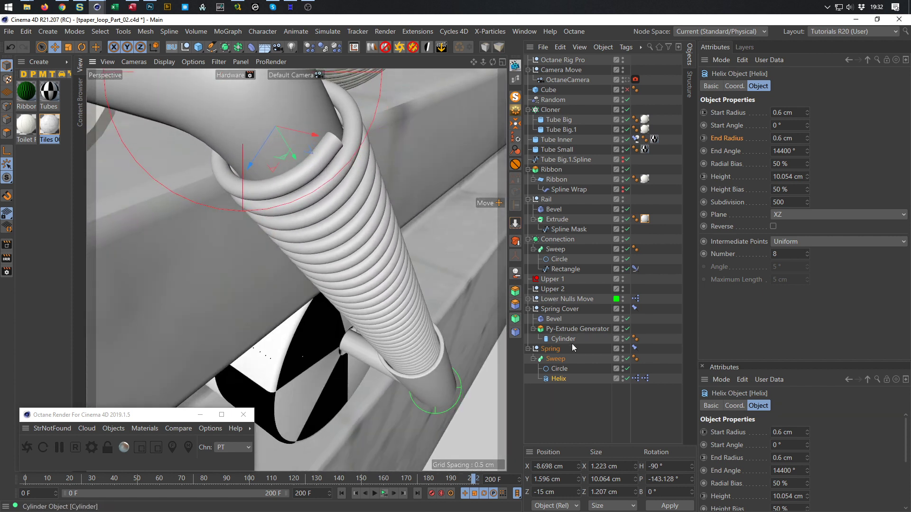
left_click(559, 368)
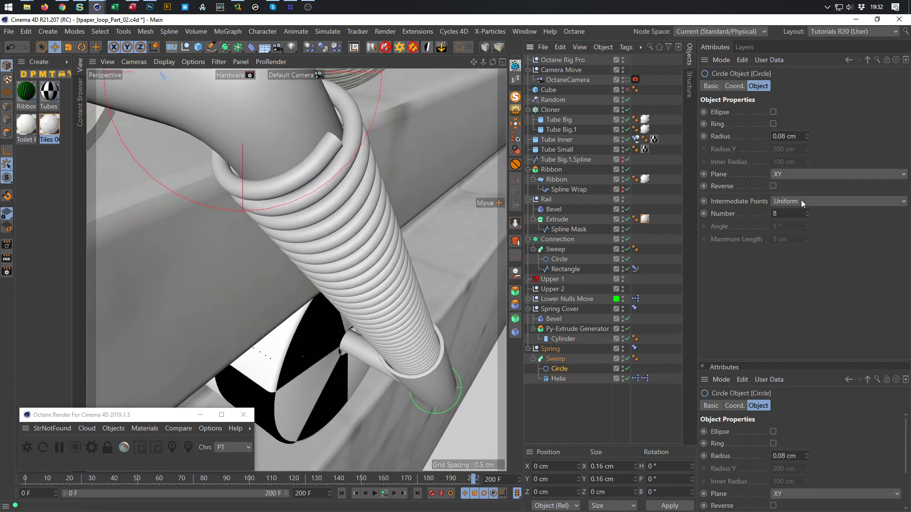
left_click(807, 134)
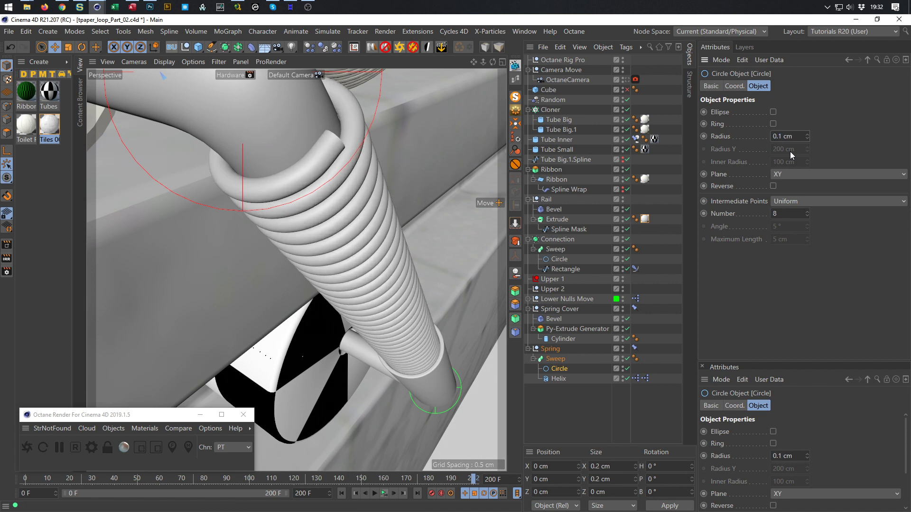
scroll(428, 352, "up", 10)
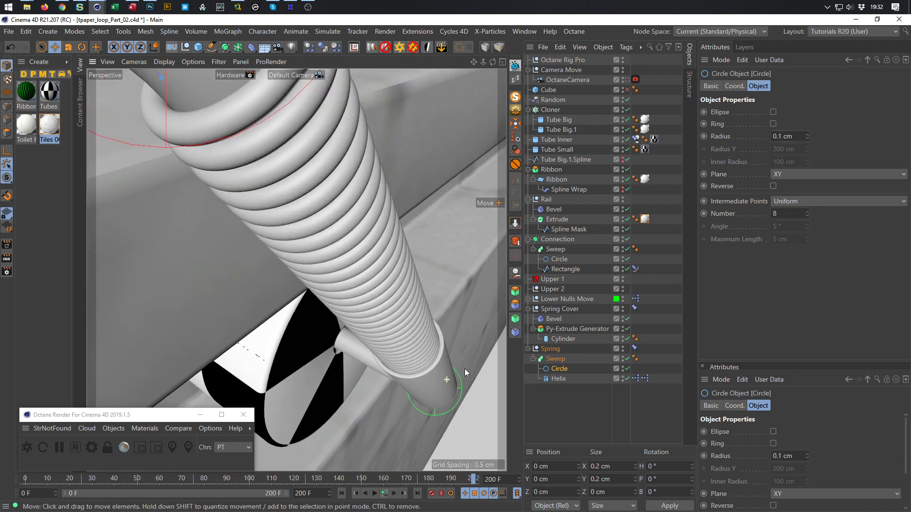
left_click_drag(405, 349, 426, 352, "alt")
right_click_drag(426, 352, 391, 375, "alt")
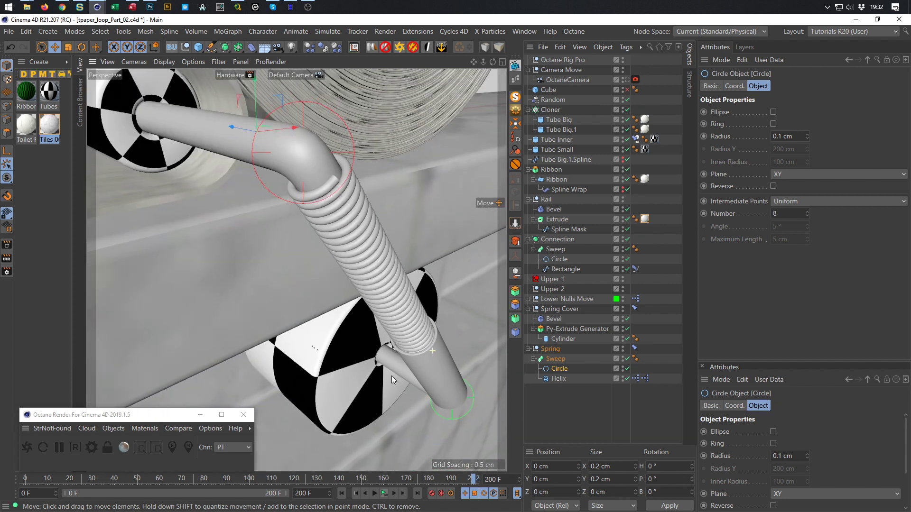
left_click_drag(377, 296, 331, 231, "alt")
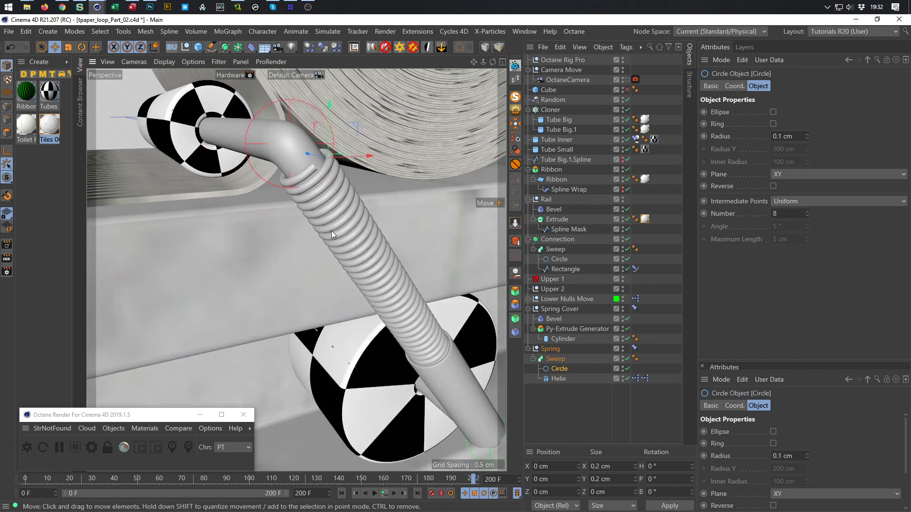
- Toggle the disabled Cube to check it, delete it from the scene and save the project
key("ctrl+s")
right_click_drag(416, 291, 368, 297, "alt")
left_click_drag(386, 280, 360, 260, "alt")
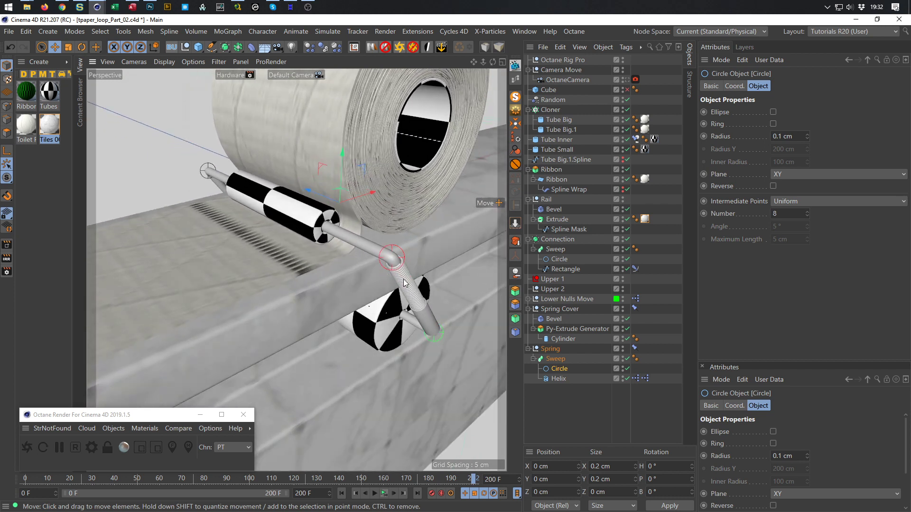
left_click(627, 90)
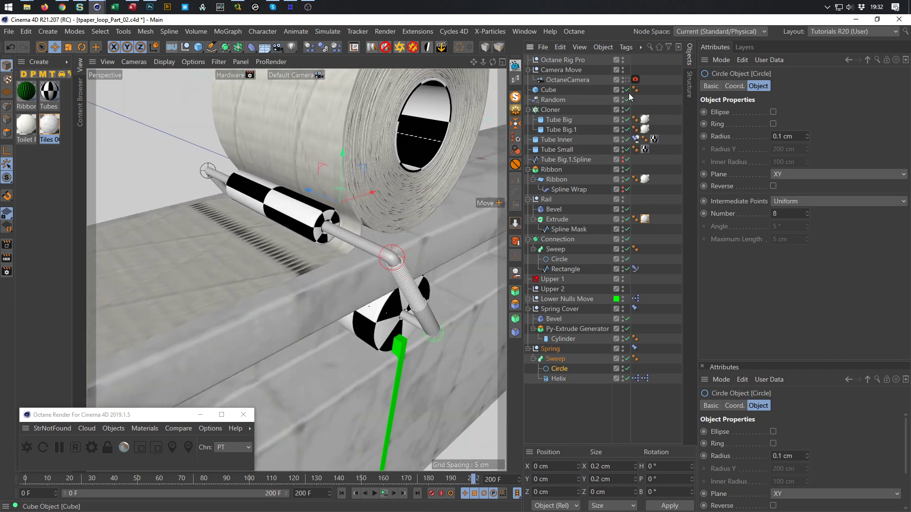
left_click(627, 90)
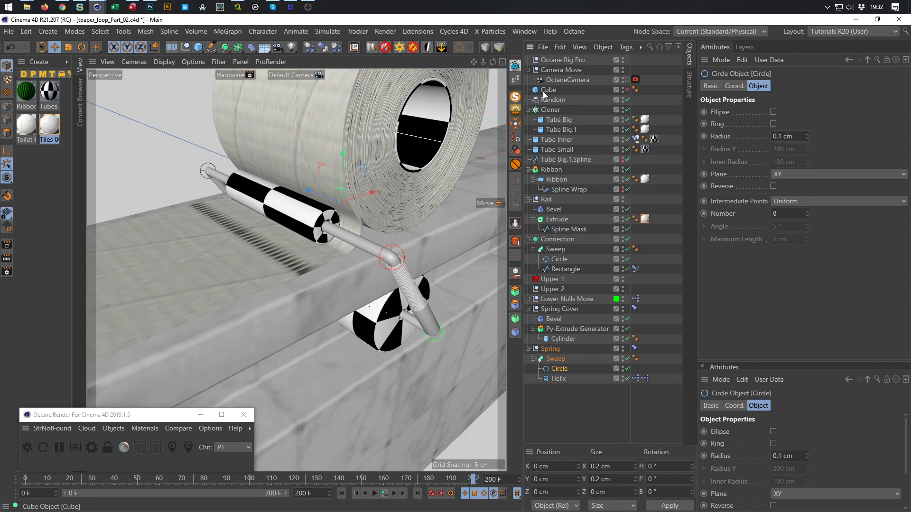
left_click(546, 91)
key("Delete")
key("ctrl+s")
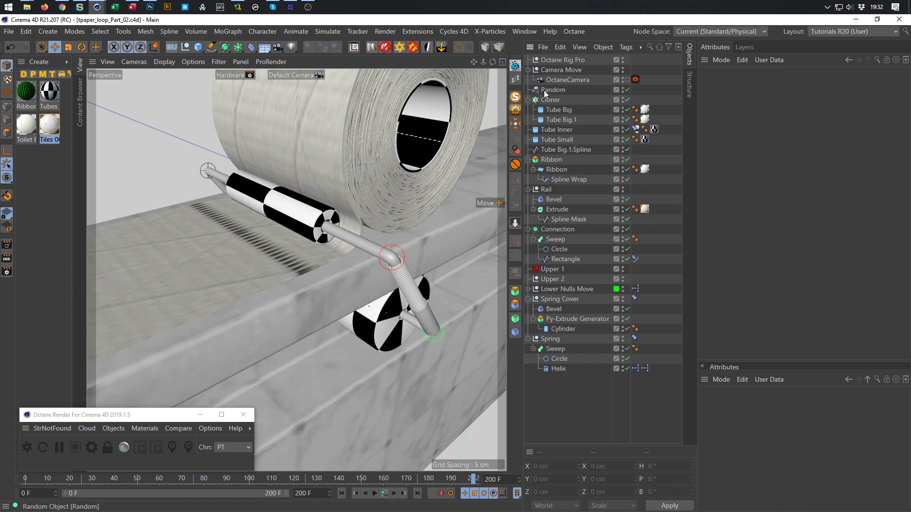
- Switch the view to the OctaneCamera and create an Octane Glossy material named Connection
left_click(626, 80)
left_click(626, 80)
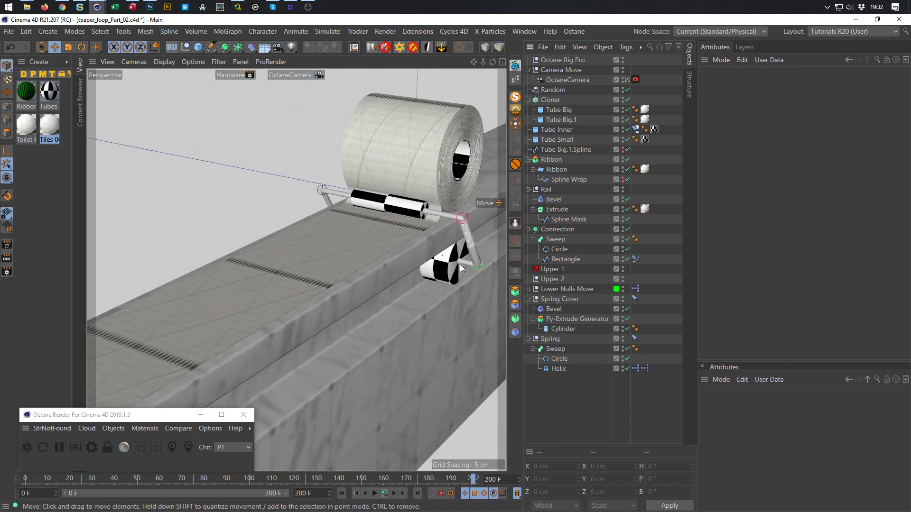
left_click_drag(179, 417, 200, 423)
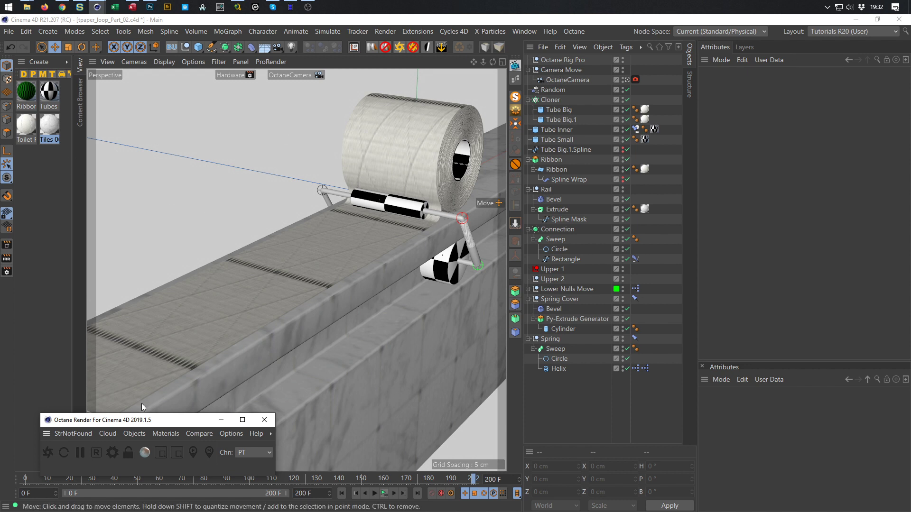
left_click(166, 434)
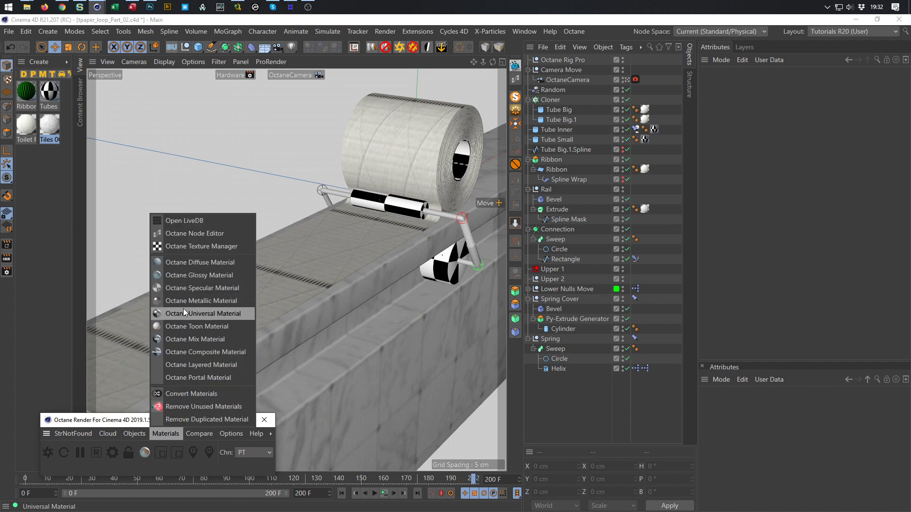
left_click(183, 279)
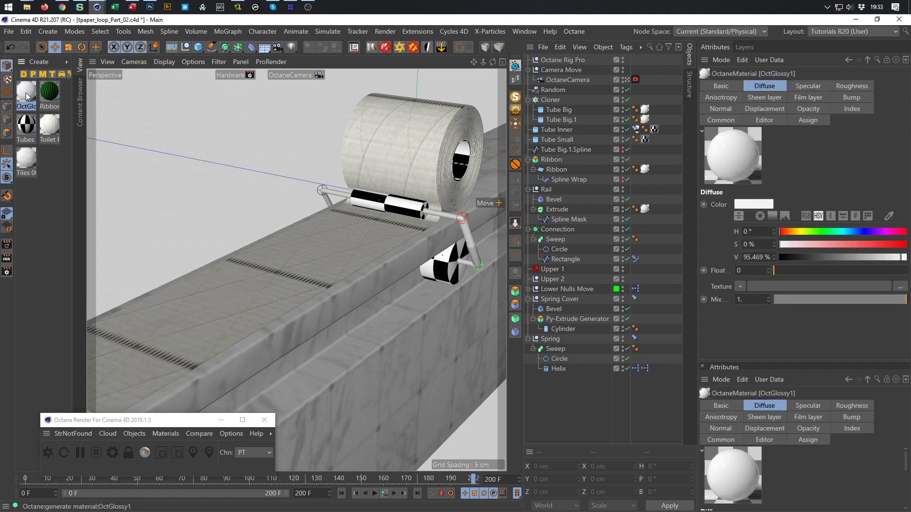
double_click(26, 106)
type("Connection")
key("Return")
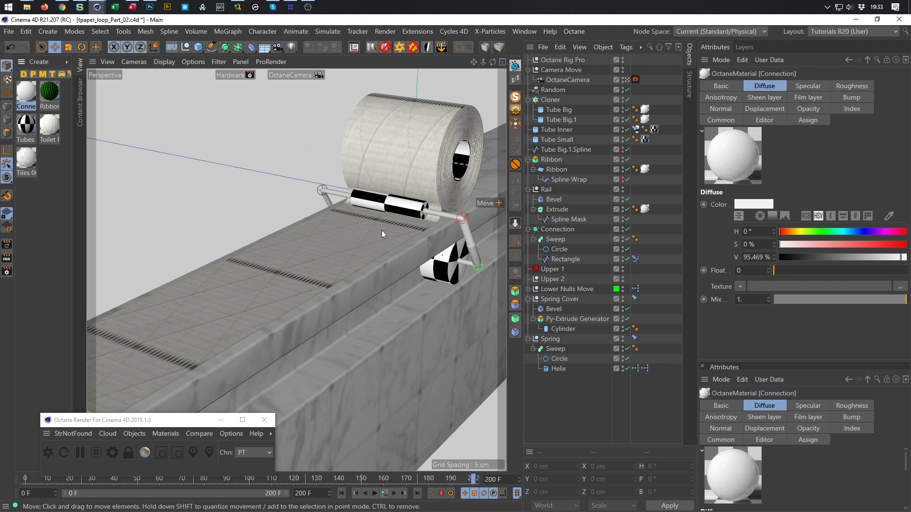
- Plug an Rgb spectrum node into the Connection material's Diffuse input and set its V to 20%
left_click(515, 66)
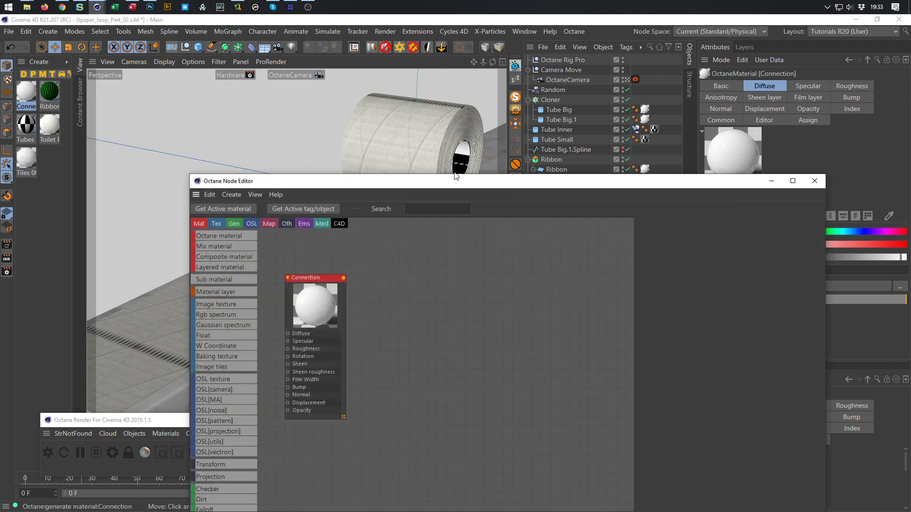
left_click_drag(445, 182, 324, 86)
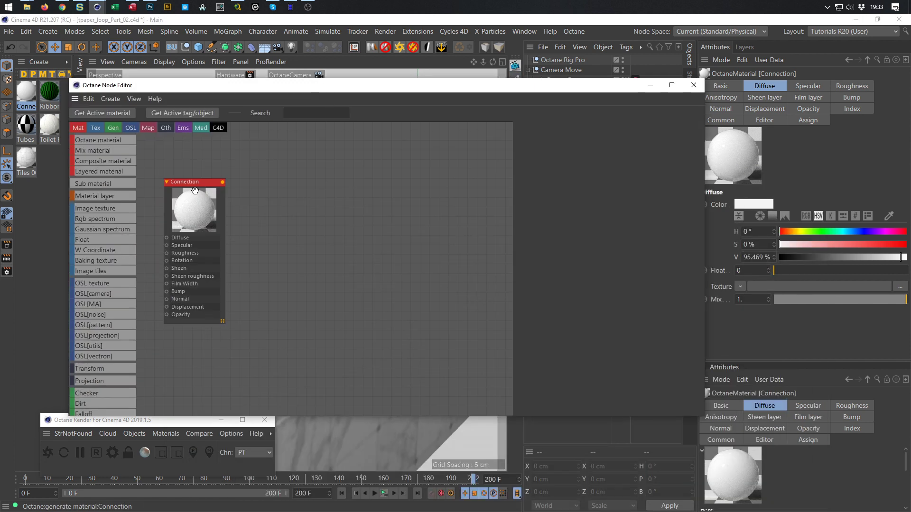
left_click_drag(193, 185, 331, 166)
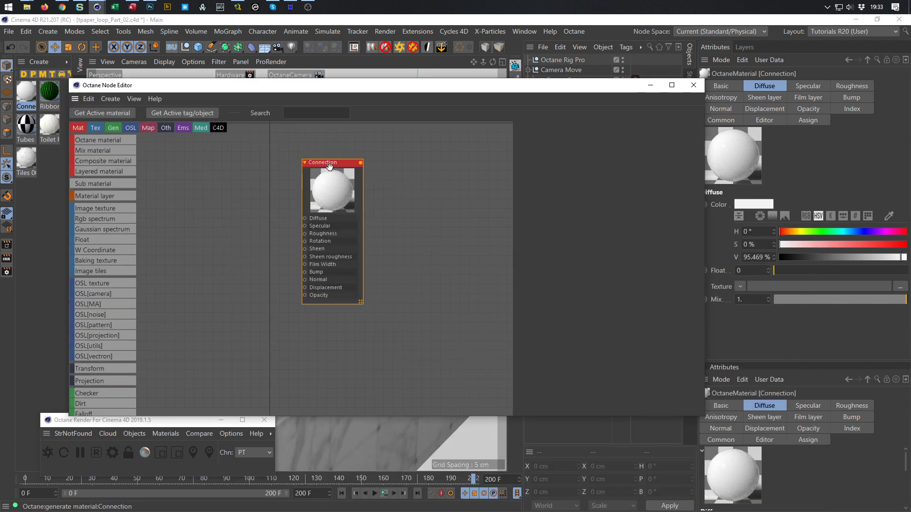
left_click_drag(105, 221, 304, 218)
left_click(608, 206)
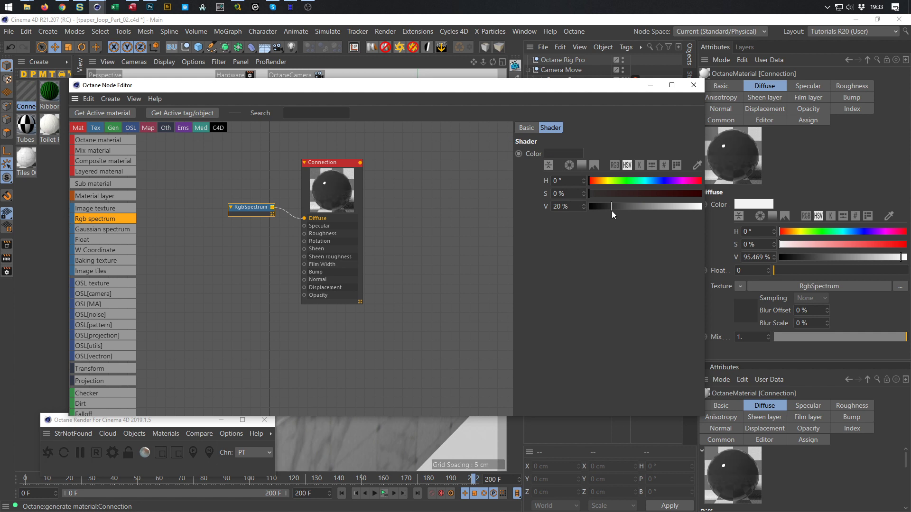
- Give the Connection material a Float roughness of about 0.055 and apply it to the Spring Cover's Cylinder
left_click_drag(96, 244, 304, 234)
left_click(588, 155)
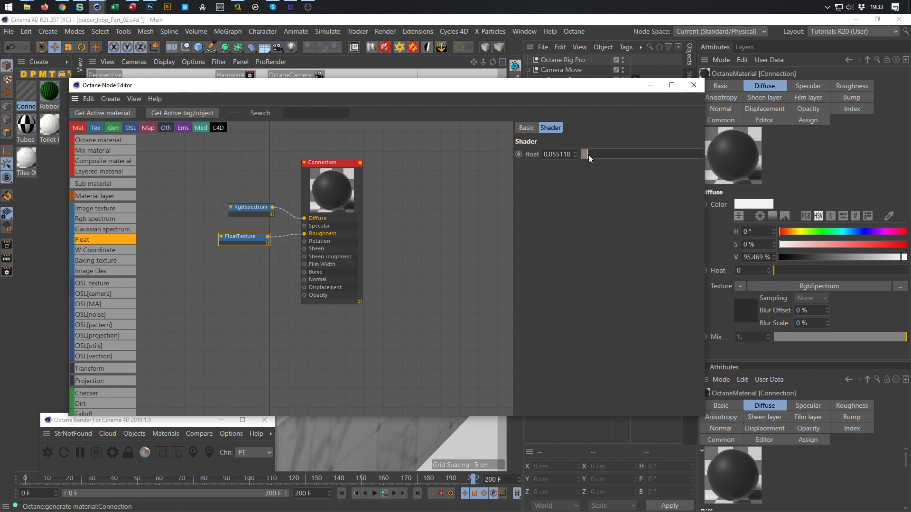
left_click_drag(588, 155, 590, 157)
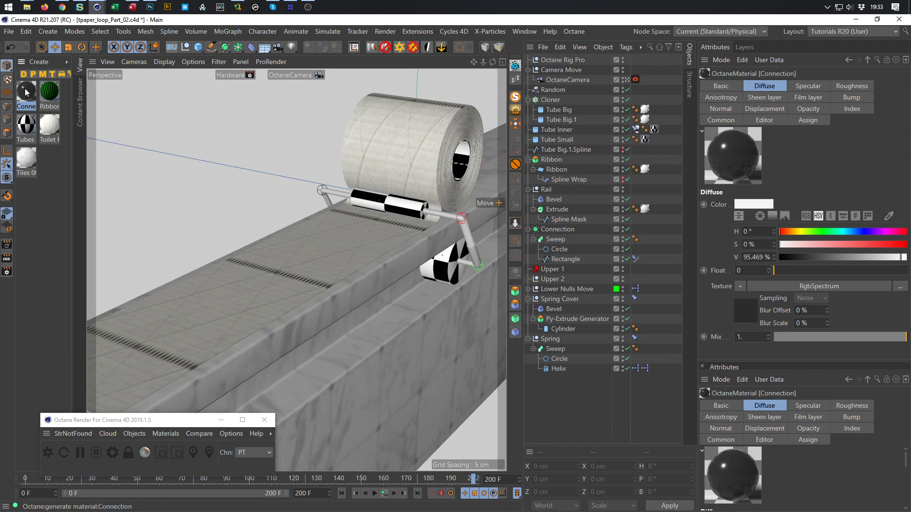
left_click_drag(26, 96, 563, 328)
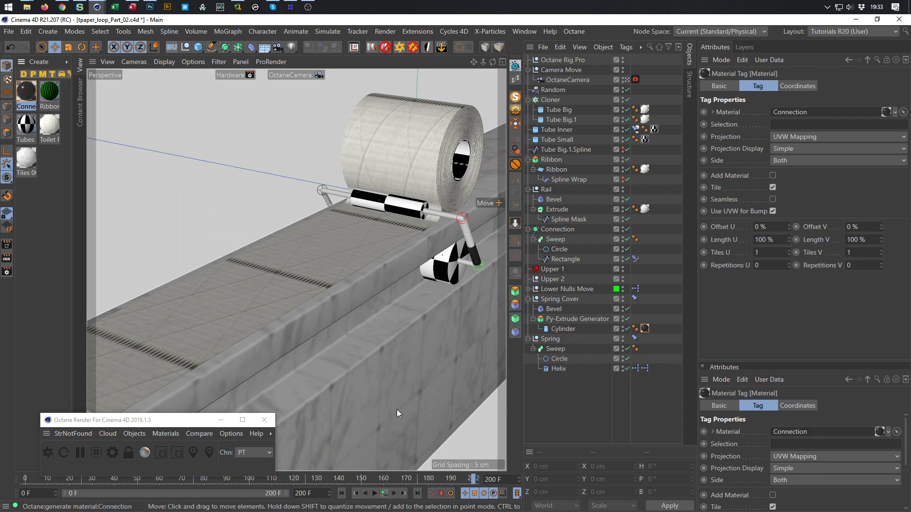
- Create an Octane Metallic material and name it Spring
left_click(158, 434)
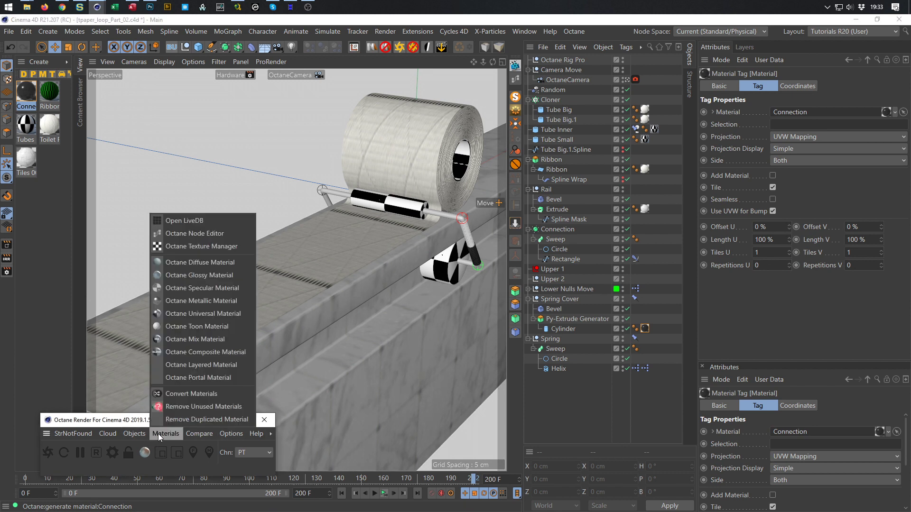
left_click(209, 300)
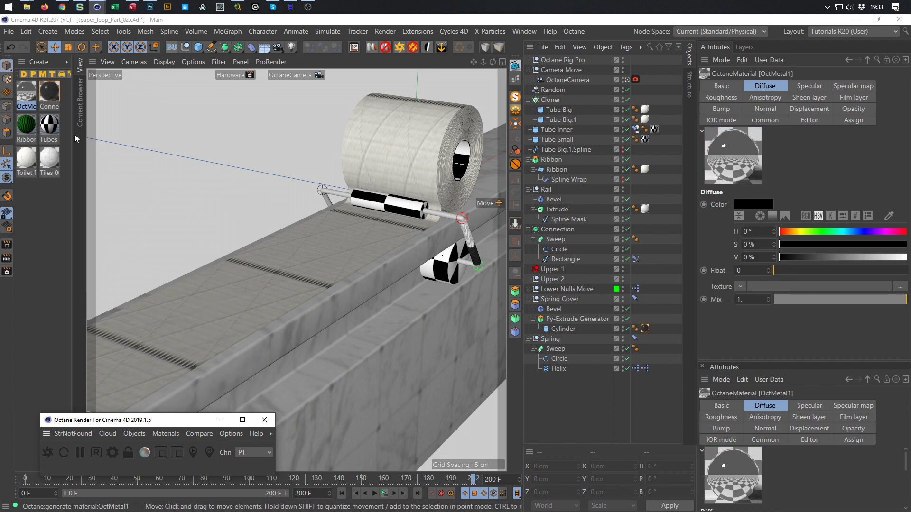
double_click(32, 106)
type("Spring")
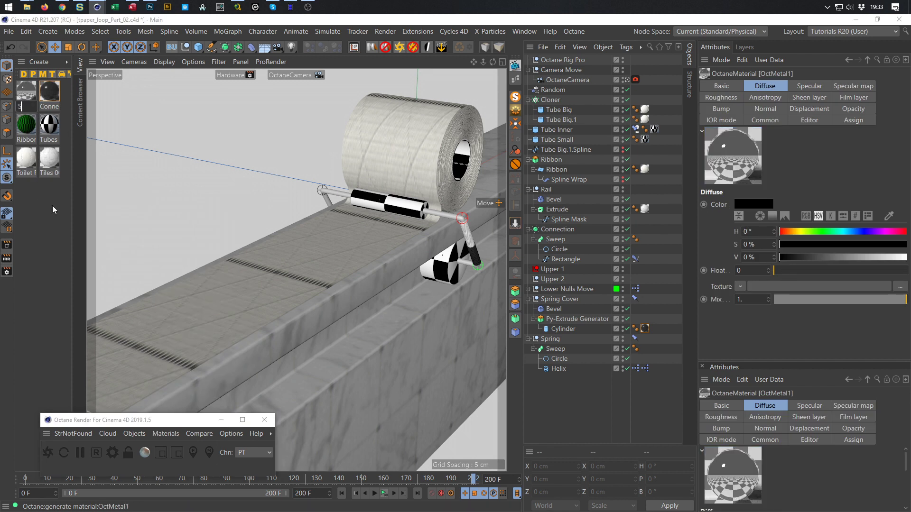
key("Return")
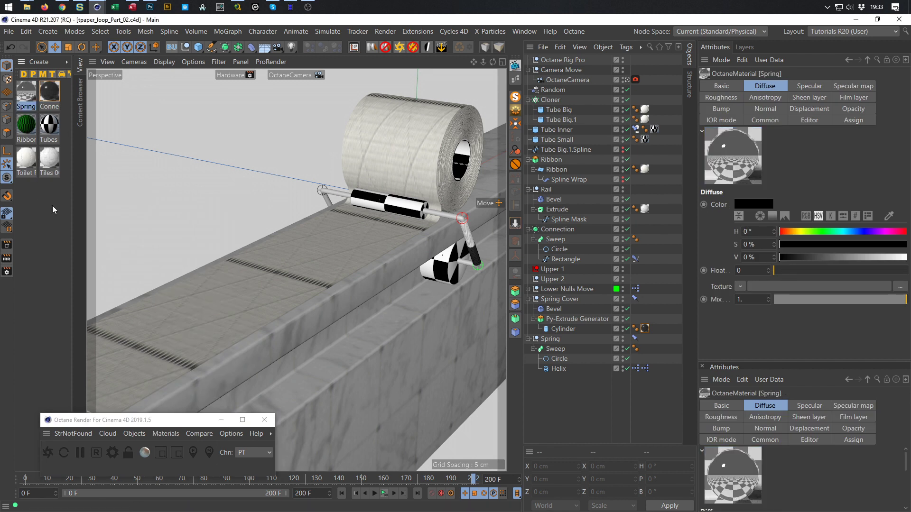
- Plug a Float texture into the Spring material's Roughness input and set it to about 0.055
left_click(516, 76)
left_click_drag(441, 166, 351, 88)
left_click_drag(211, 184, 380, 172)
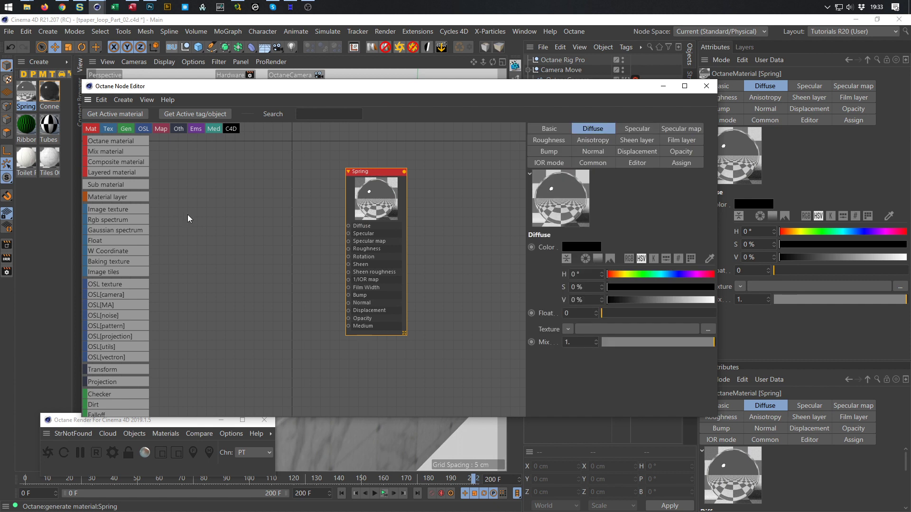
left_click_drag(107, 241, 349, 249)
left_click(288, 256)
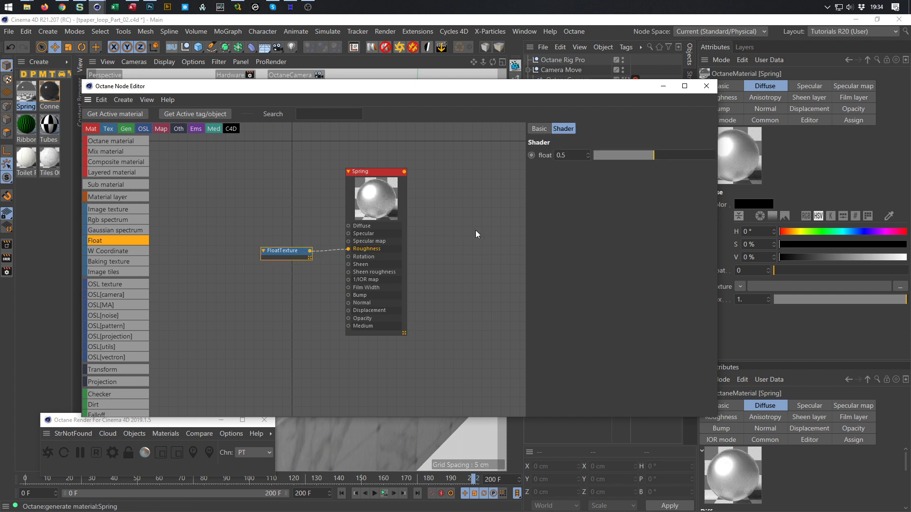
left_click_drag(597, 154, 599, 166)
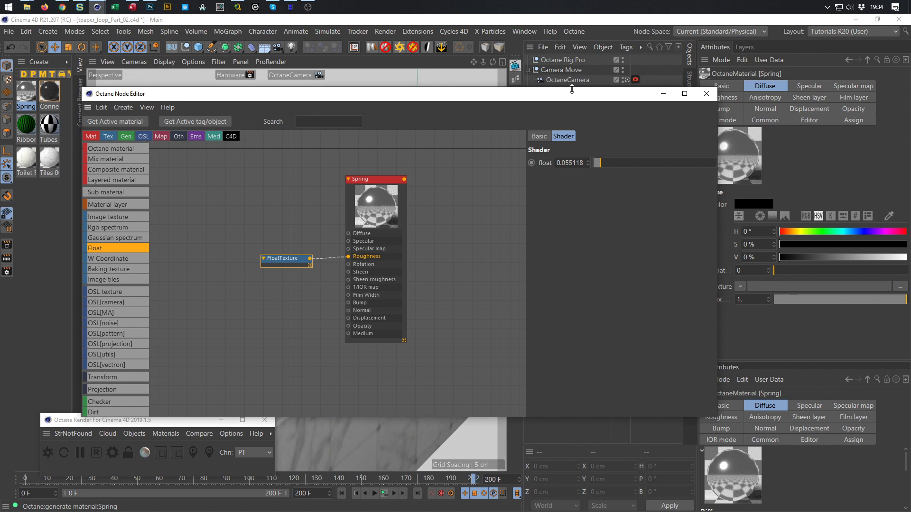
- Narrow and close the node editor, and assign the Spring and Connection materials to the Sweeps of their matching objects
left_click_drag(570, 90, 624, 152)
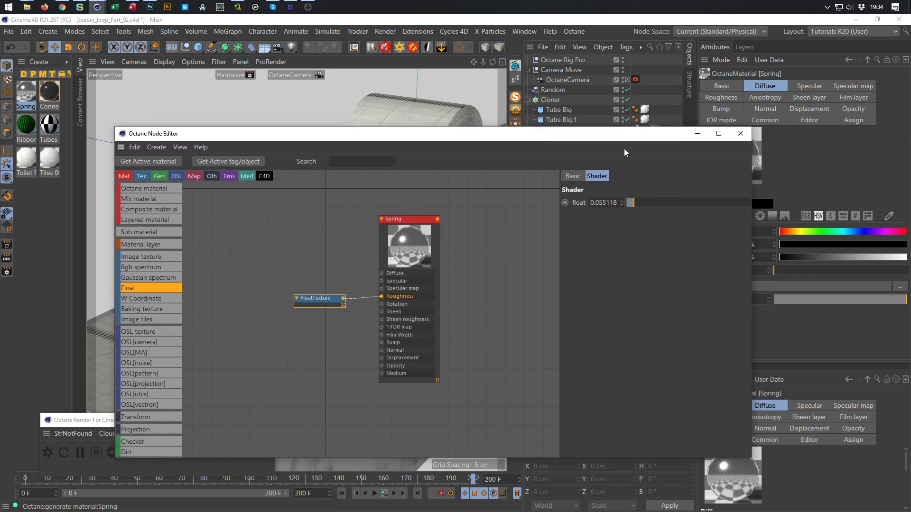
left_click_drag(752, 158, 602, 158)
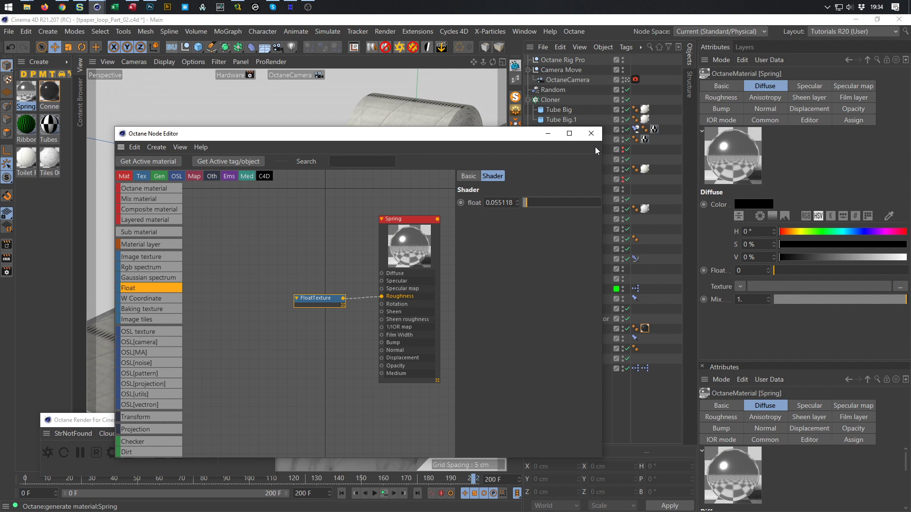
left_click(592, 134)
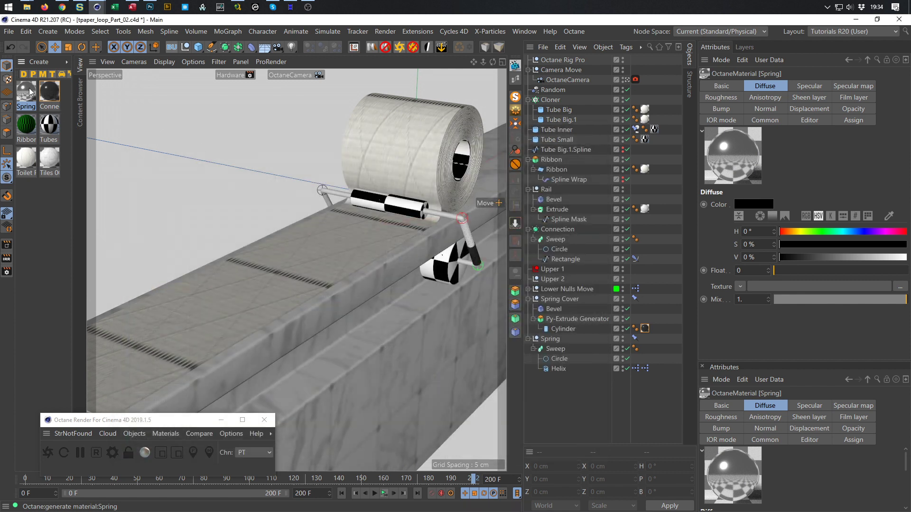
left_click_drag(282, 158, 556, 350)
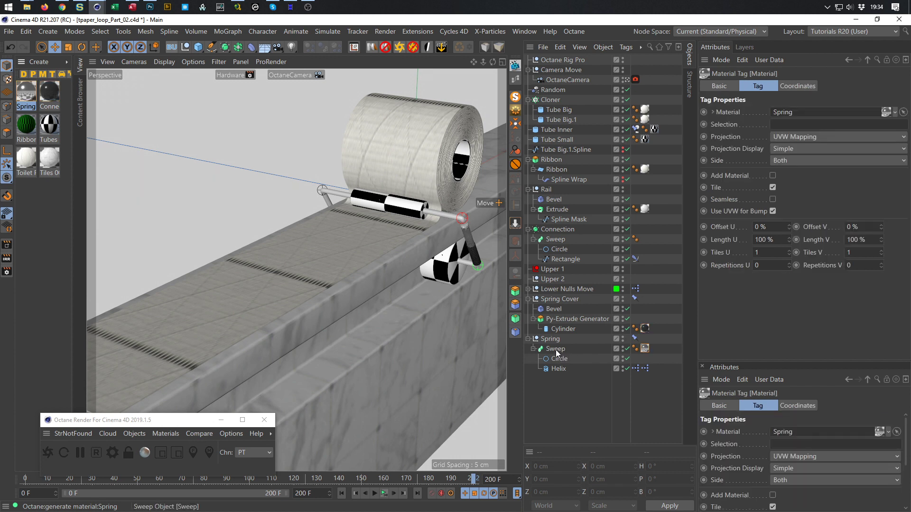
left_click(52, 92)
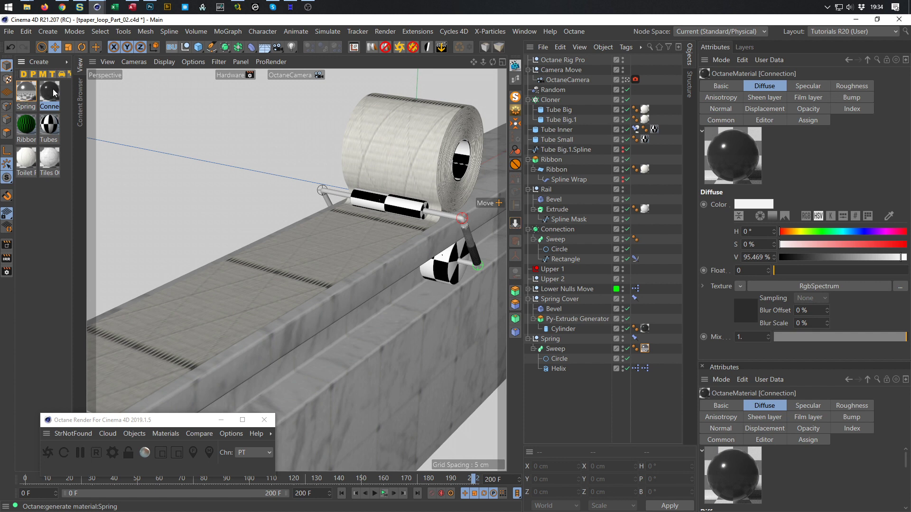
left_click_drag(352, 307, 559, 240)
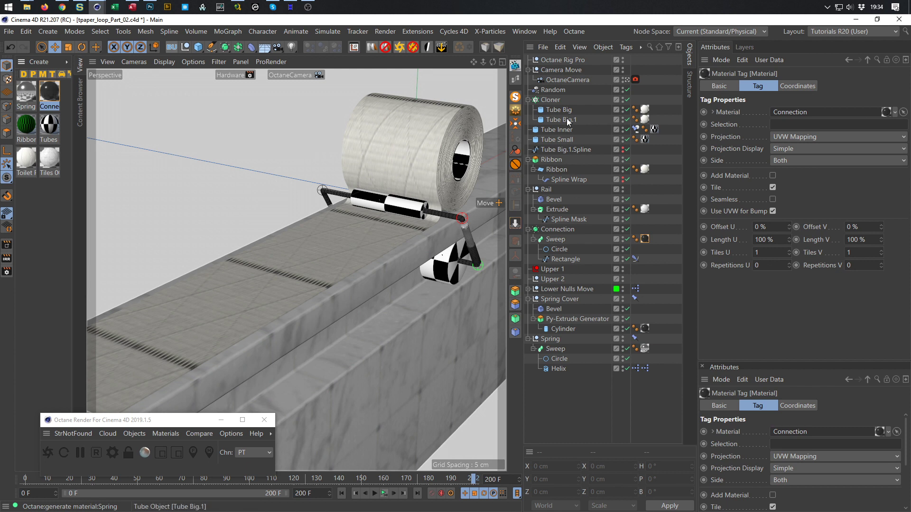
- Start the Octane live render, leave the OctaneCamera and examine the rod, spring and spring cover materials up close
left_click(48, 453)
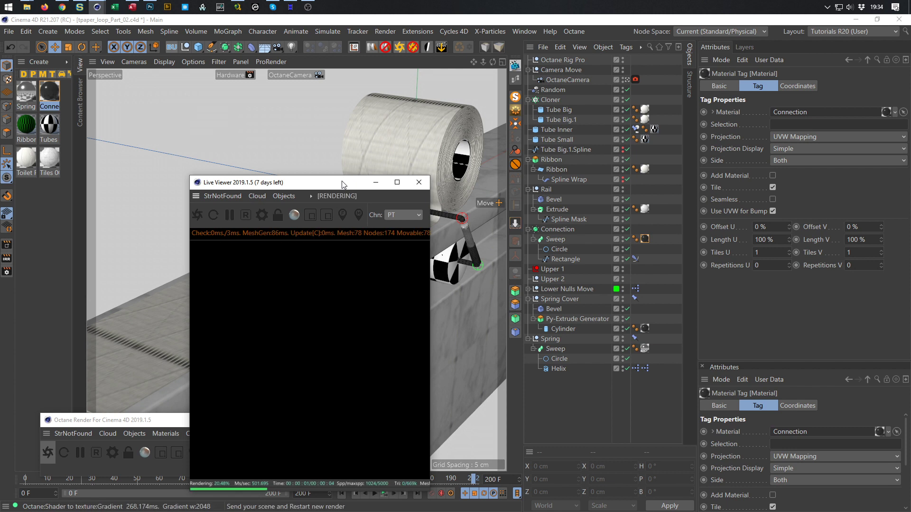
left_click_drag(342, 182, 661, 164)
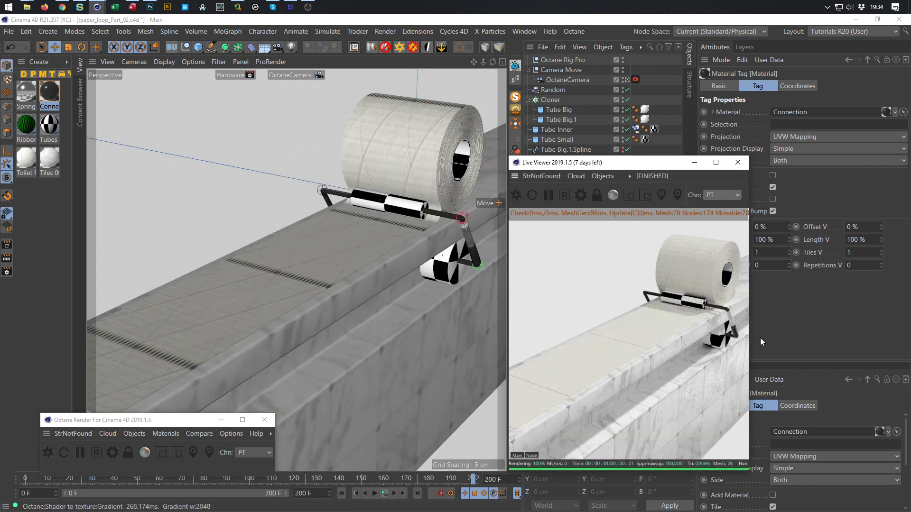
left_click(627, 80)
right_click_drag(713, 358, 724, 323)
middle_click_drag(728, 369, 656, 348)
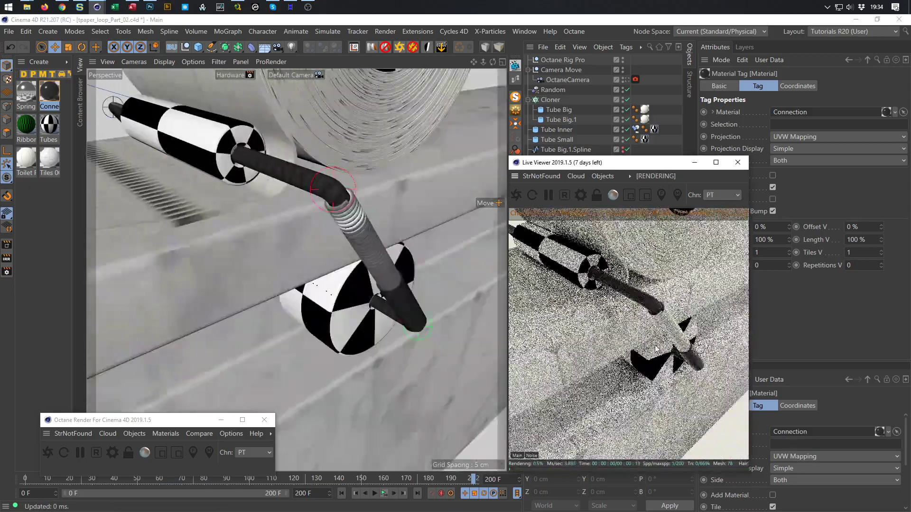
left_click_drag(656, 348, 705, 326)
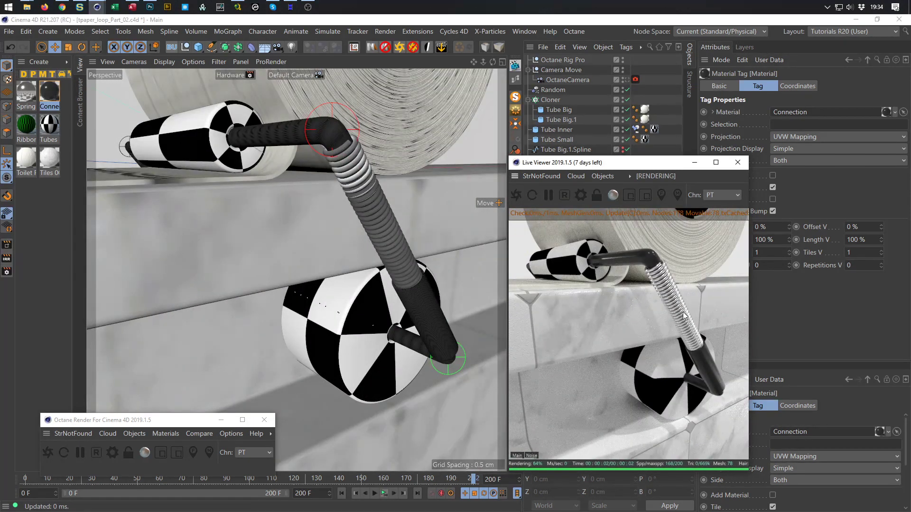
- Duplicate the Spring material's Float texture into its Specular map input and set the copy to about 0.71
left_click(26, 93)
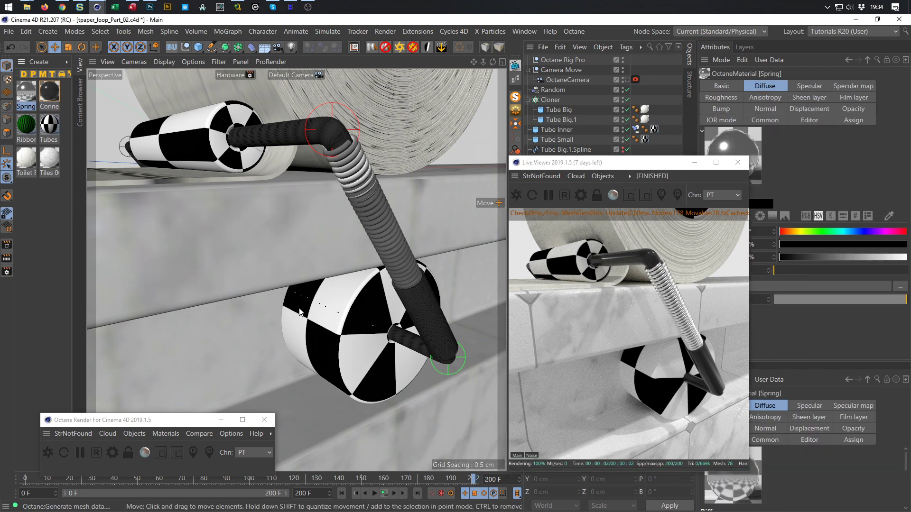
left_click(515, 78)
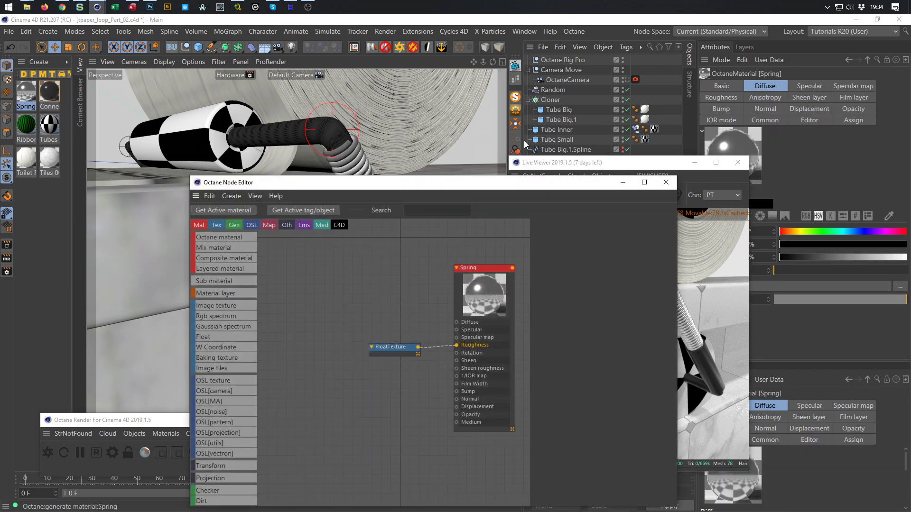
left_click_drag(520, 186, 348, 111)
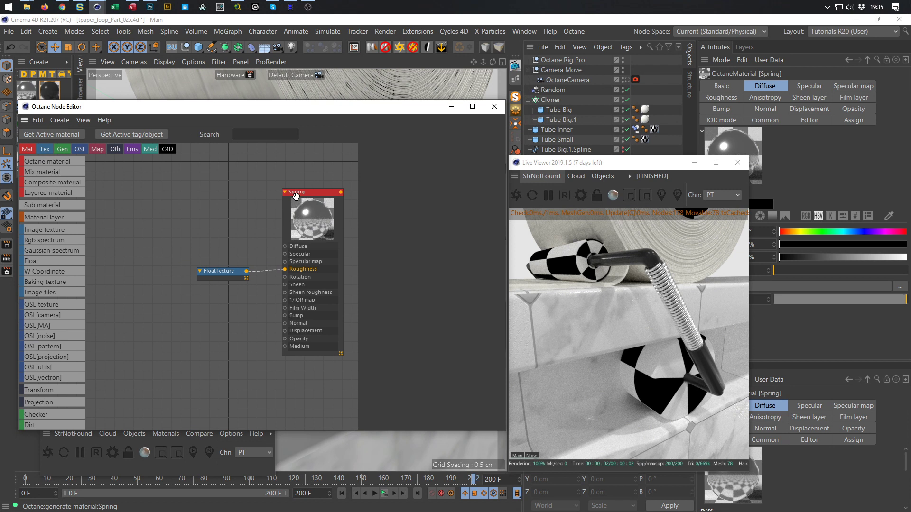
left_click(220, 274)
left_click_drag(220, 274, 285, 262, "ctrl")
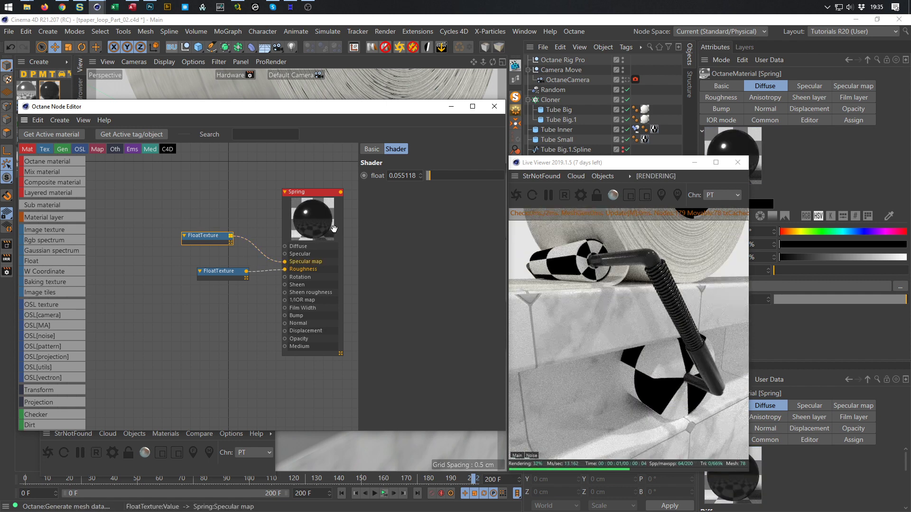
left_click_drag(451, 176, 485, 176)
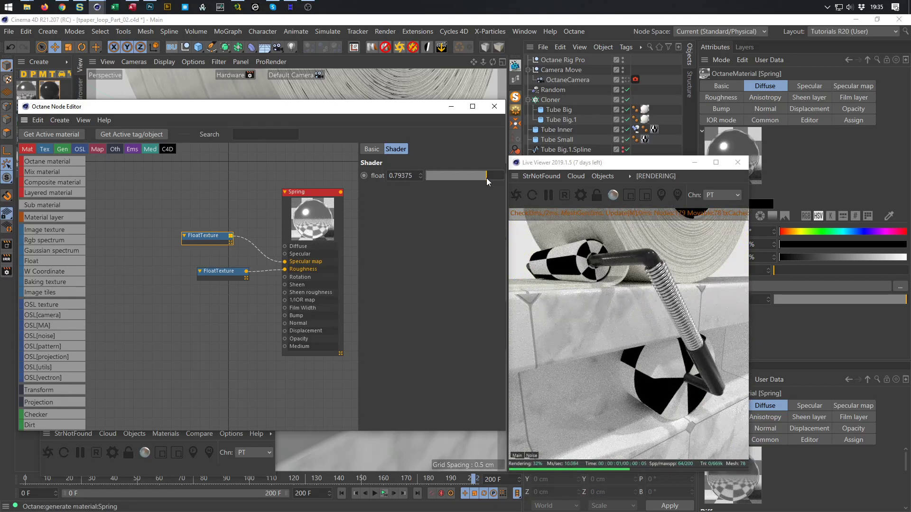
left_click(480, 181)
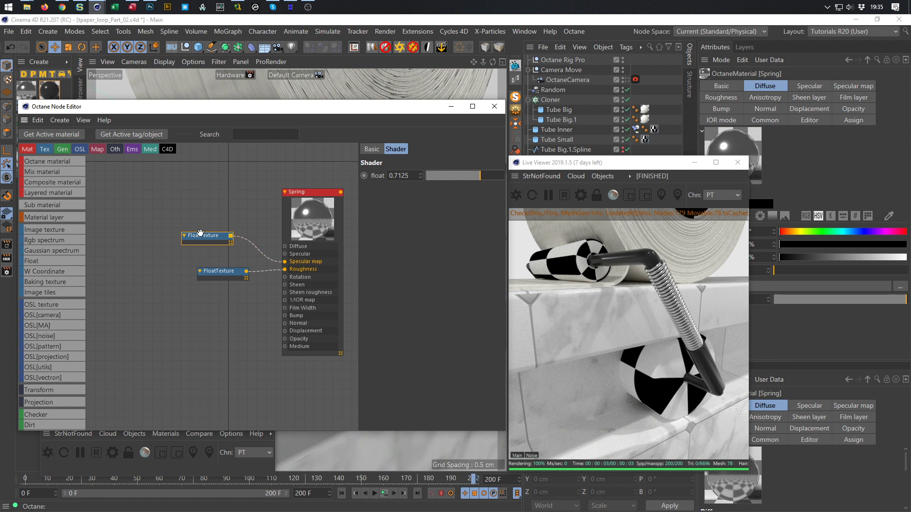
left_click_drag(201, 238, 202, 254)
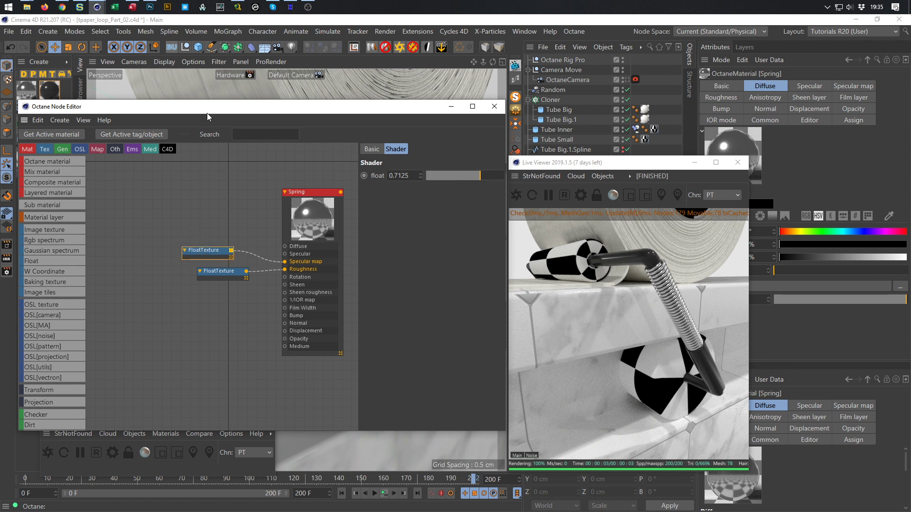
- Add an RGB spectrum node with hue 45°, saturation 50% and value 85%, and plug it into the Spring material's Specular input
left_click_drag(213, 110, 370, 159)
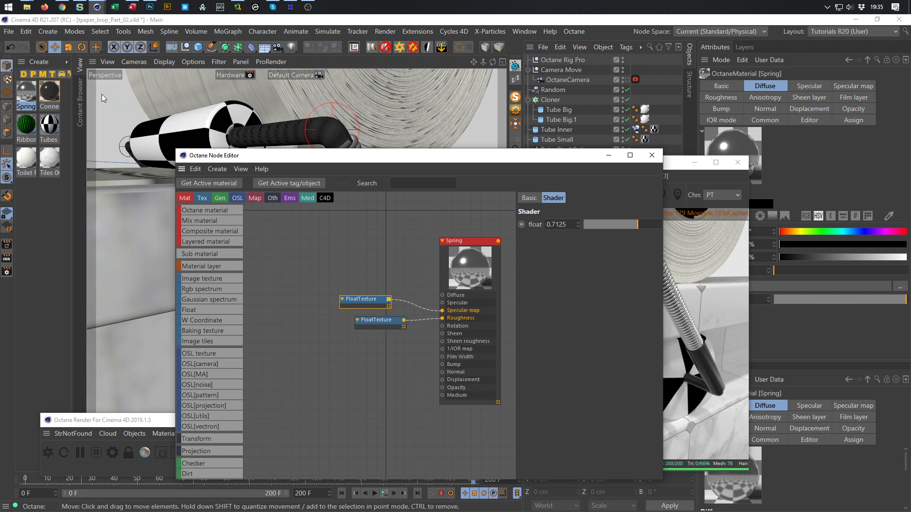
left_click_drag(312, 156, 177, 116)
left_click_drag(78, 247, 204, 209)
left_click(231, 210)
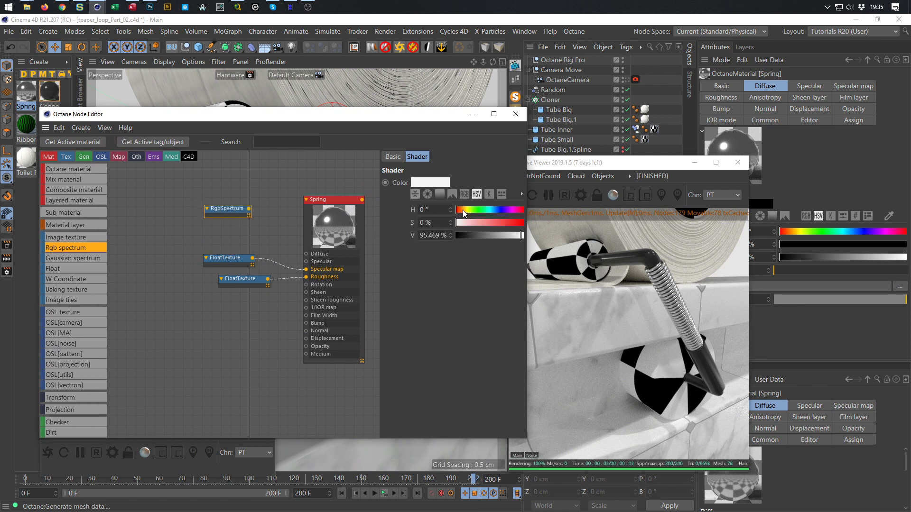
left_click_drag(460, 210, 465, 210)
left_click(499, 222)
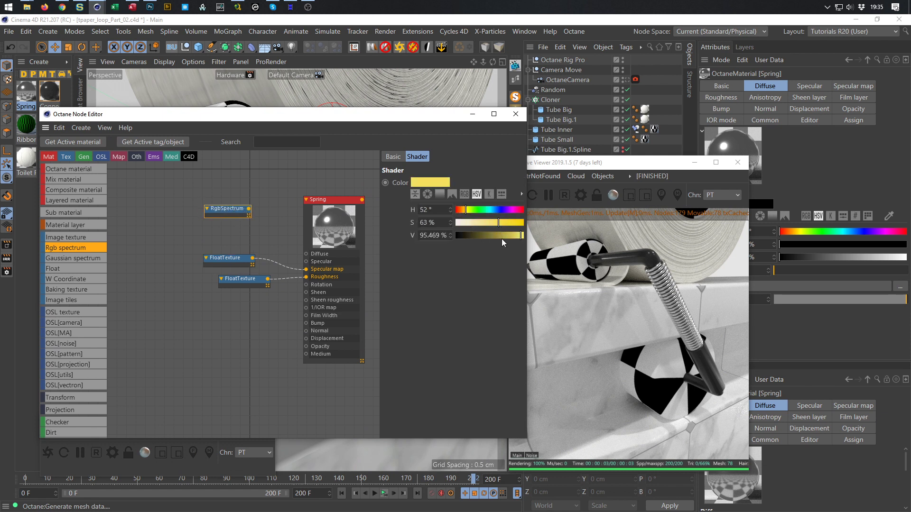
left_click(512, 235)
left_click_drag(466, 211, 464, 211)
left_click(489, 223)
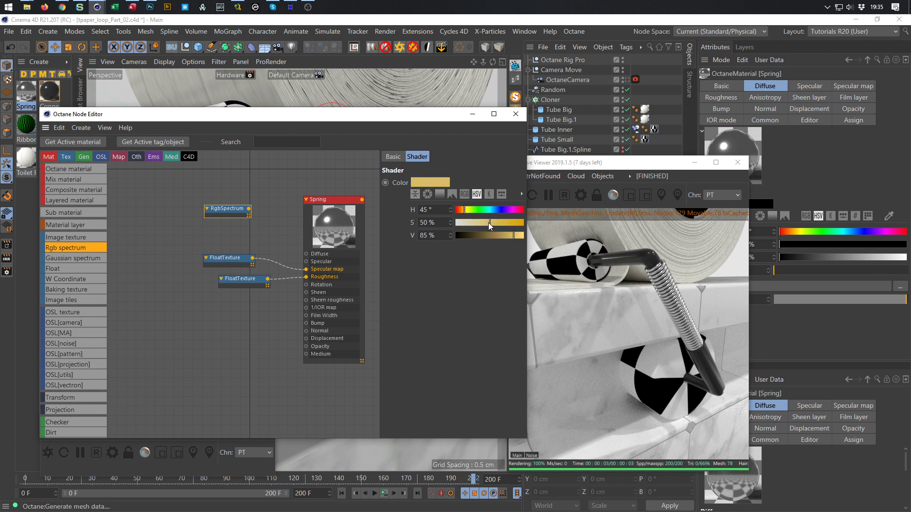
left_click_drag(248, 208, 306, 262)
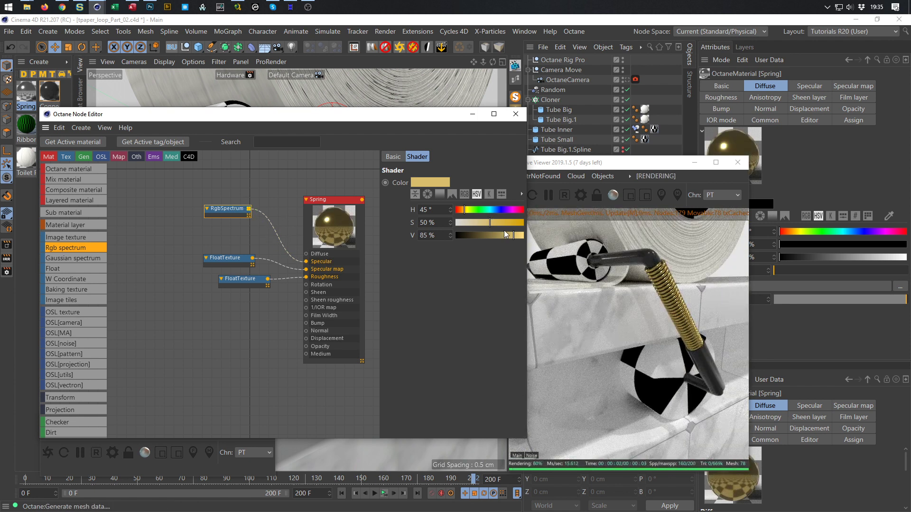
- Set the Spring's RGB spectrum color to 45% saturation and 100% value
left_click(484, 223)
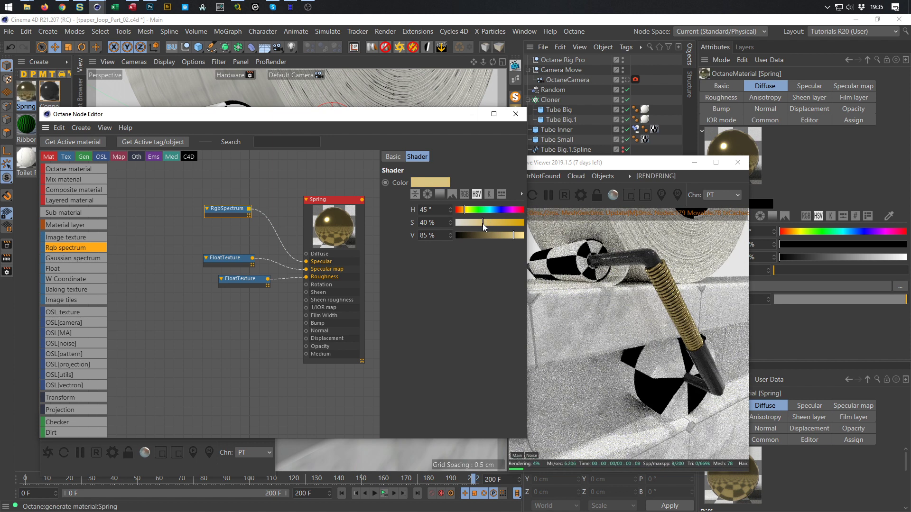
left_click_drag(518, 237, 524, 236)
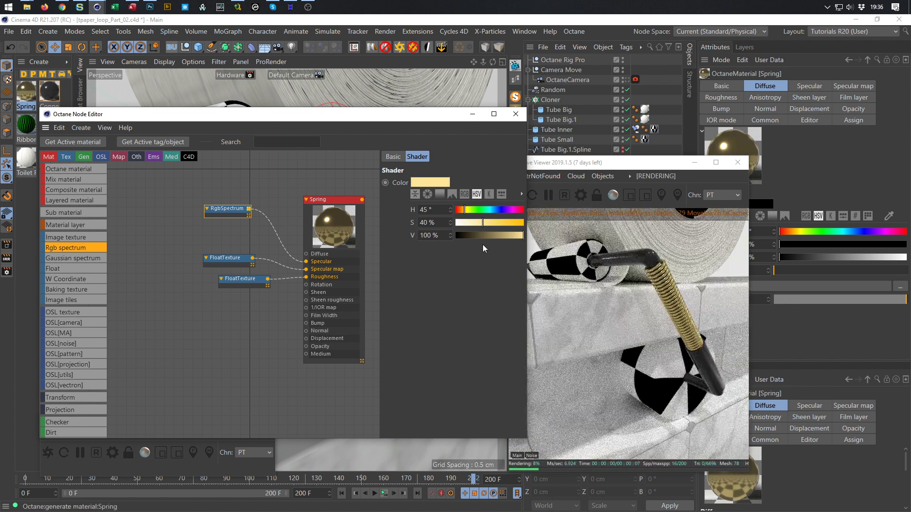
left_click(486, 223)
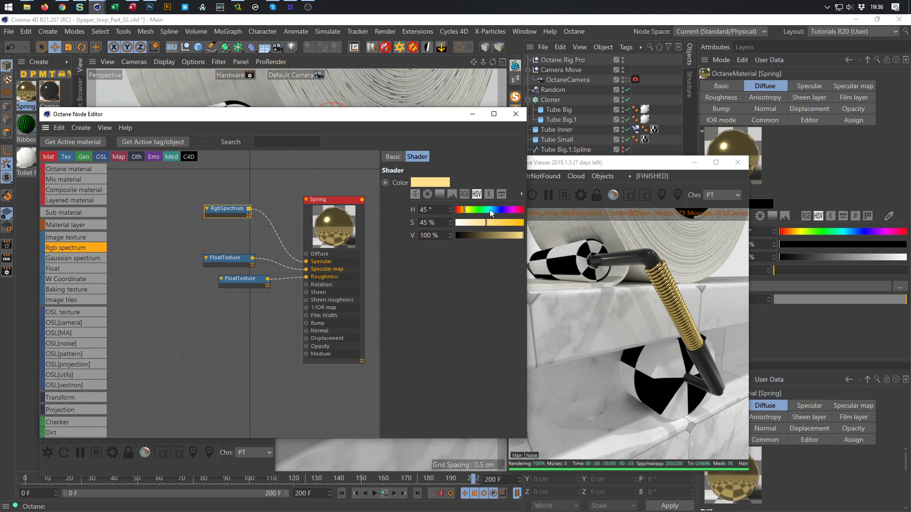
- Close the node editor, shift the Live Viewer off the object hierarchy and save the scene
left_click(517, 115)
left_click_drag(657, 163, 723, 193)
key("ctrl+s")
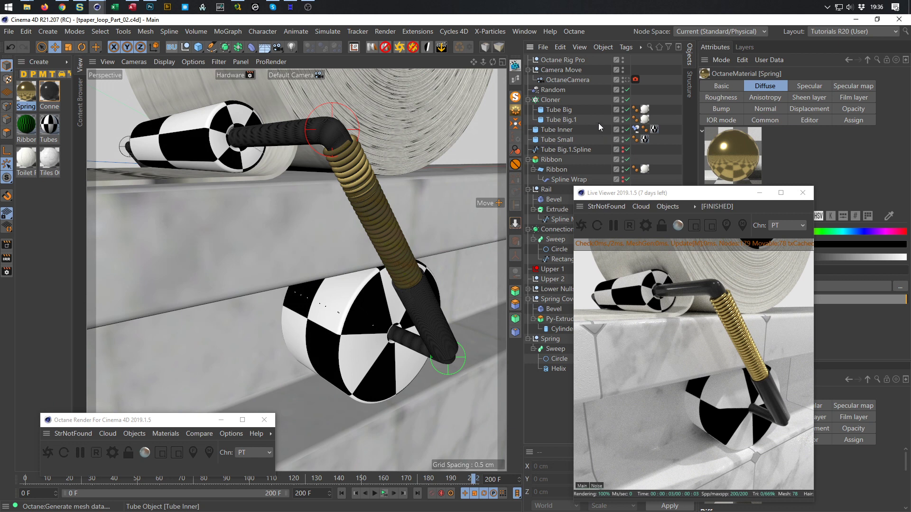
- Check the render through the OctaneCamera, leave that camera and examine the large roll's inner tube up close
left_click(627, 80)
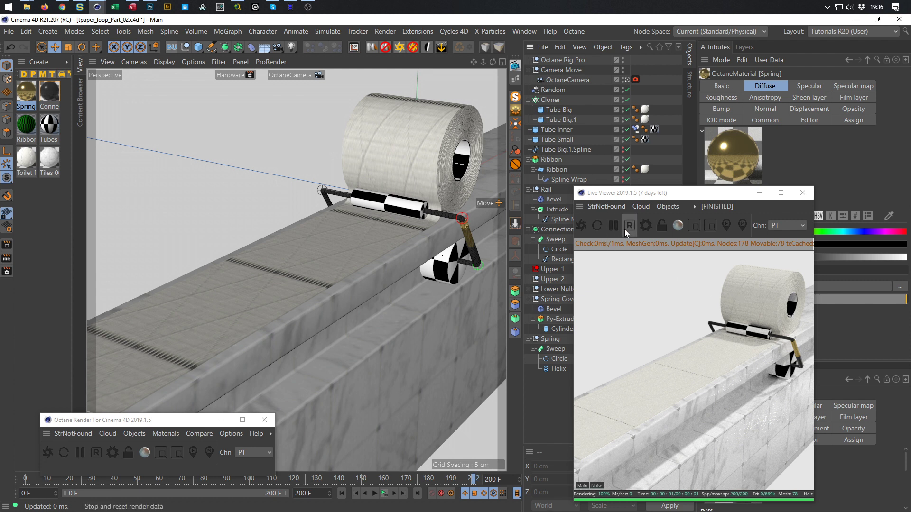
left_click(627, 80)
middle_click_drag(394, 170, 432, 371, "alt")
left_click_drag(432, 371, 371, 362, "alt")
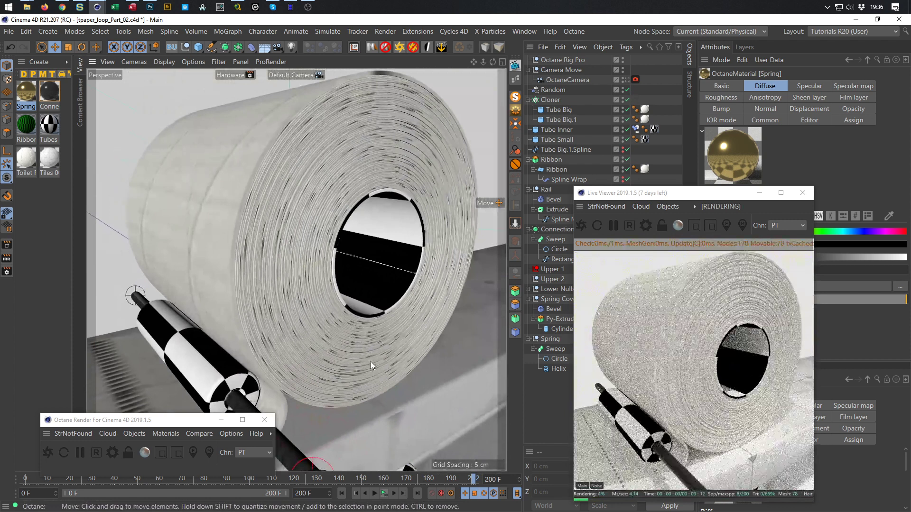
- Load the Paper 005 material from the Paper folder of the Nikomedia Textures (OCTANE) library into the scene
key("shift+F8")
left_click_drag(545, 220, 271, 114)
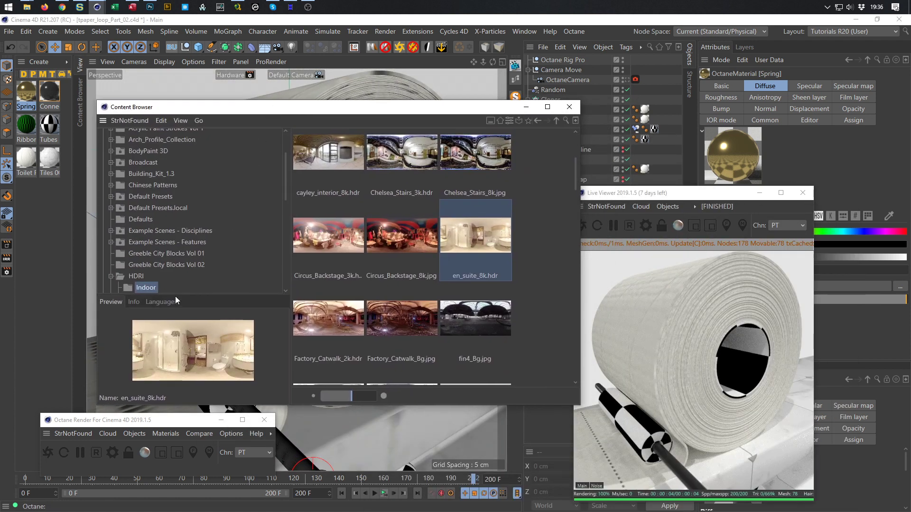
left_click(111, 276)
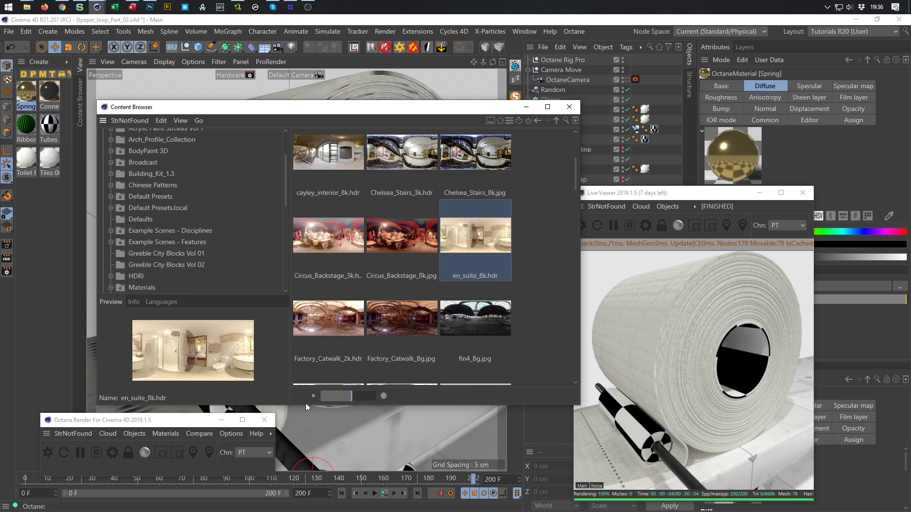
left_click_drag(314, 405, 314, 466)
scroll(204, 256, "down", 2)
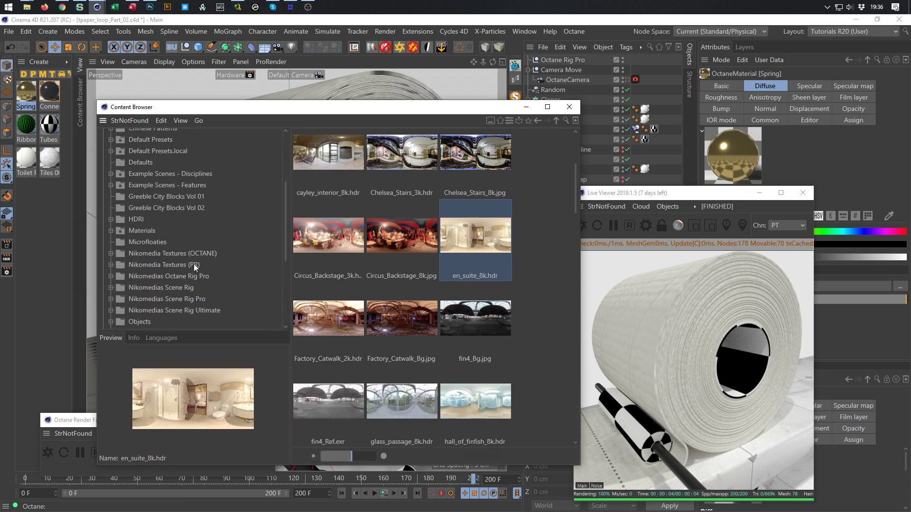
left_click(110, 257)
scroll(155, 289, "down", 4)
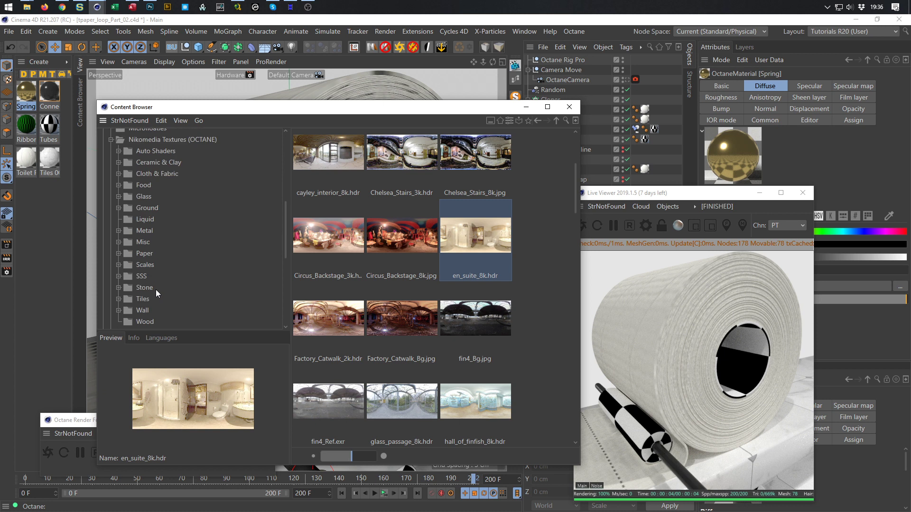
left_click(144, 253)
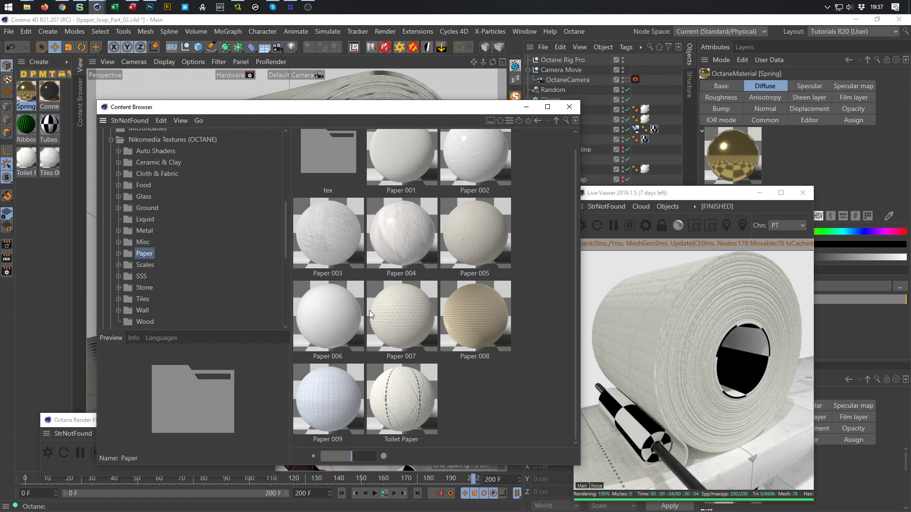
left_click(481, 245)
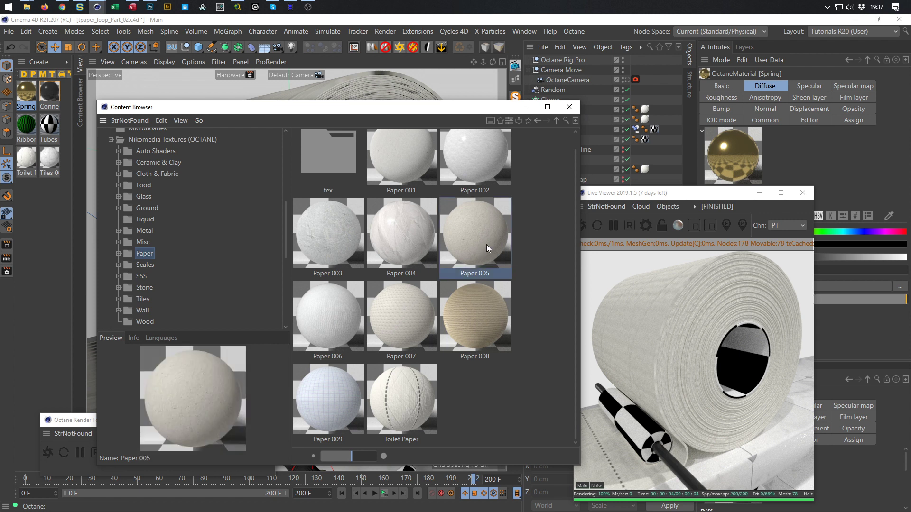
left_click_drag(413, 283, 52, 212)
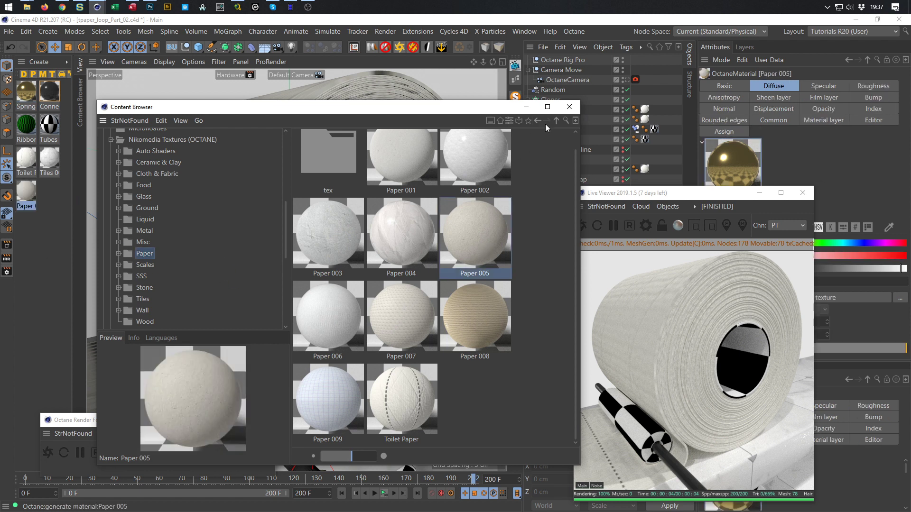
left_click(570, 106)
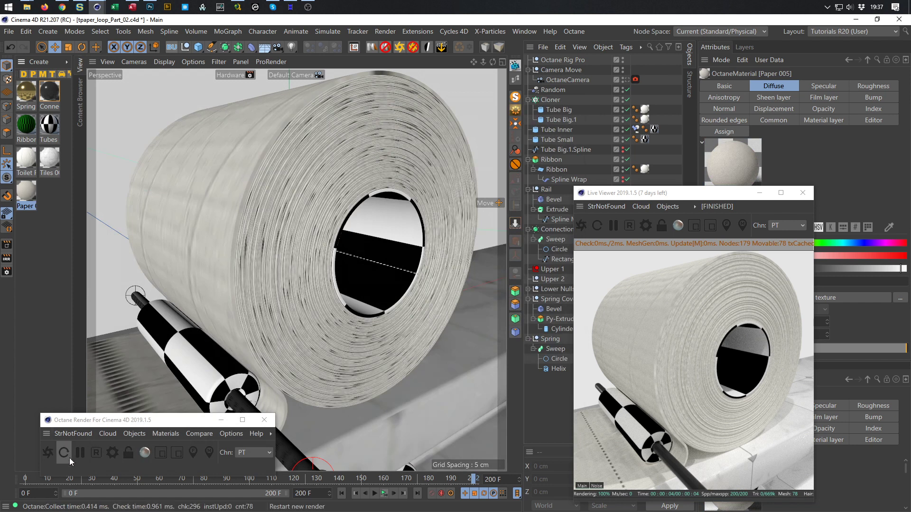
- Disconnect the Displacement node from the Paper 005 material and assign the material to Tube Inner in place of the checker
left_click(515, 81)
middle_click_drag(388, 312, 312, 271)
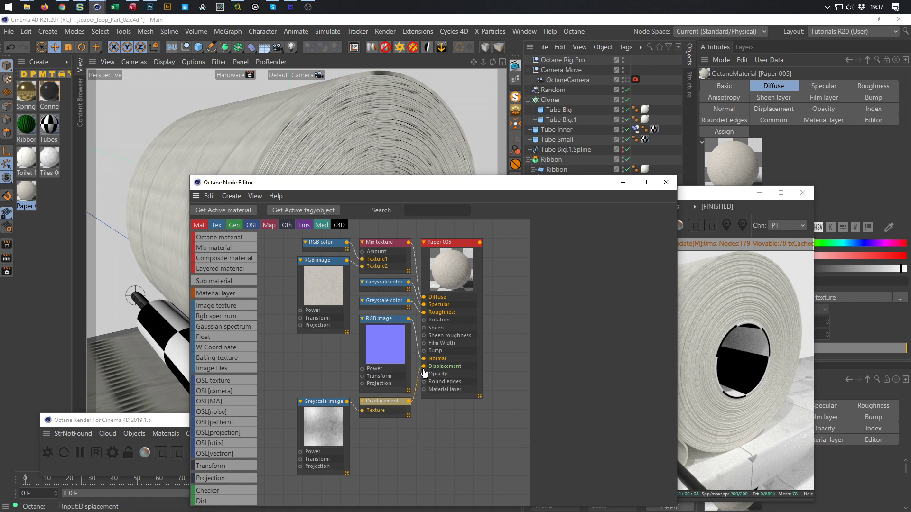
left_click_drag(425, 371, 431, 476)
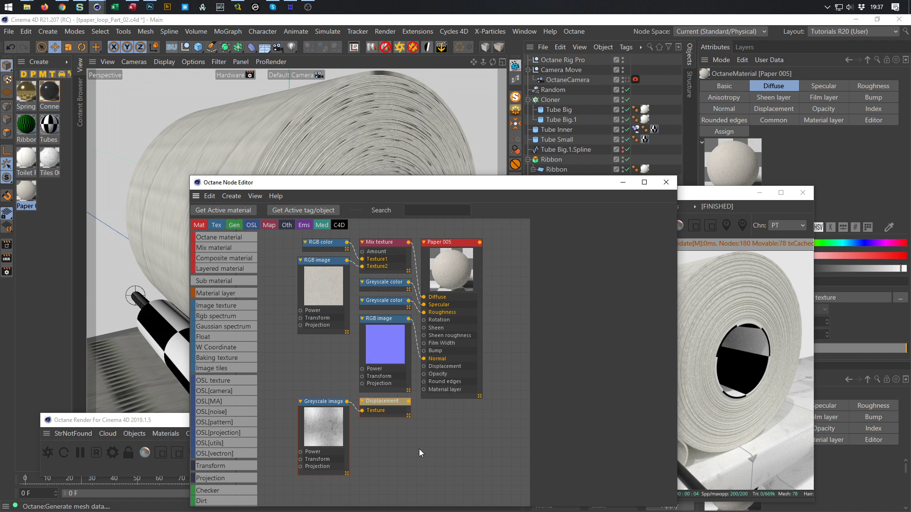
left_click_drag(523, 186, 448, 218)
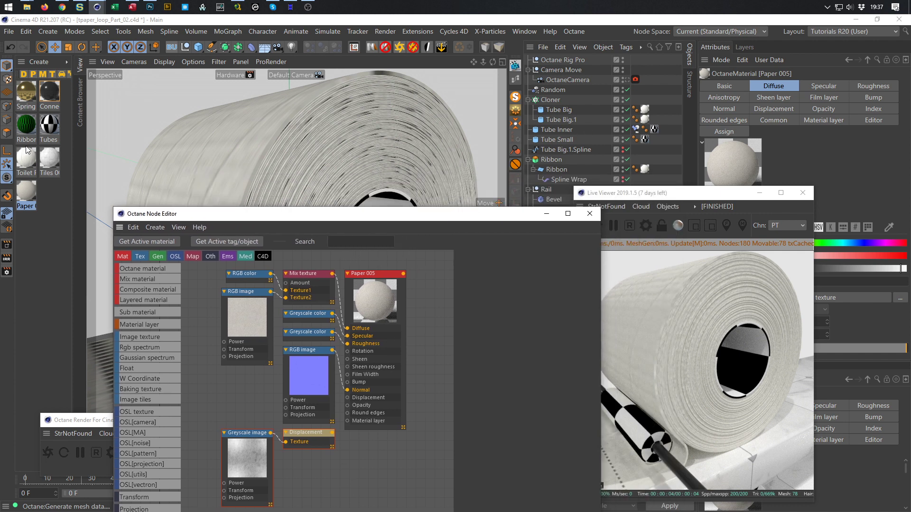
left_click_drag(24, 195, 656, 133)
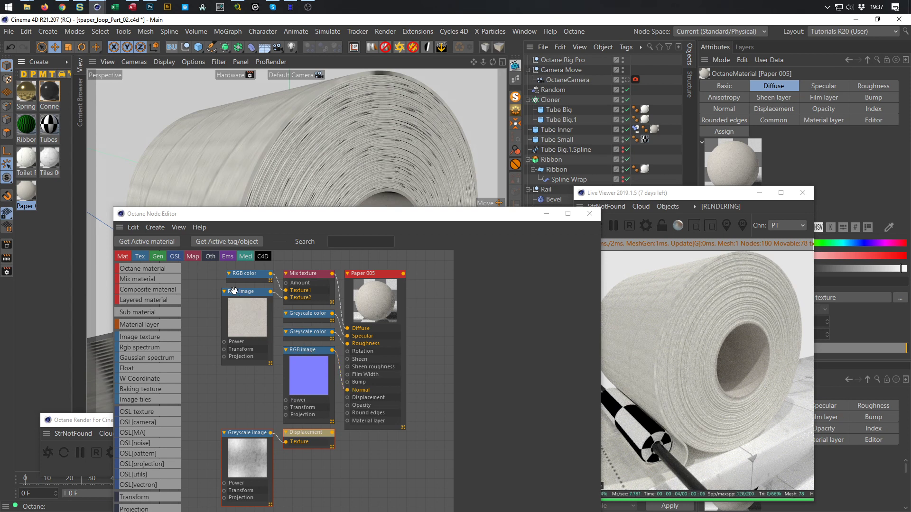
- Open Paper 005's diffuse and normal map images in the external image viewer to examine them
left_click(240, 319)
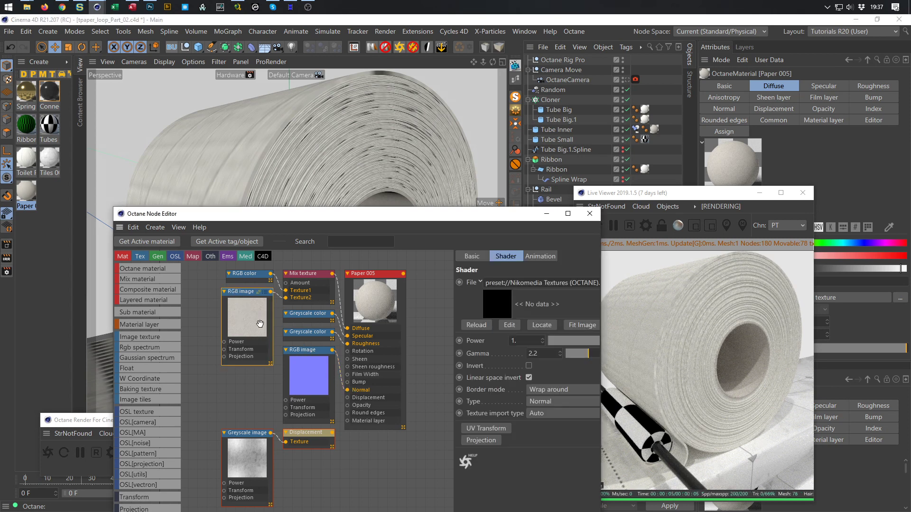
left_click(509, 326)
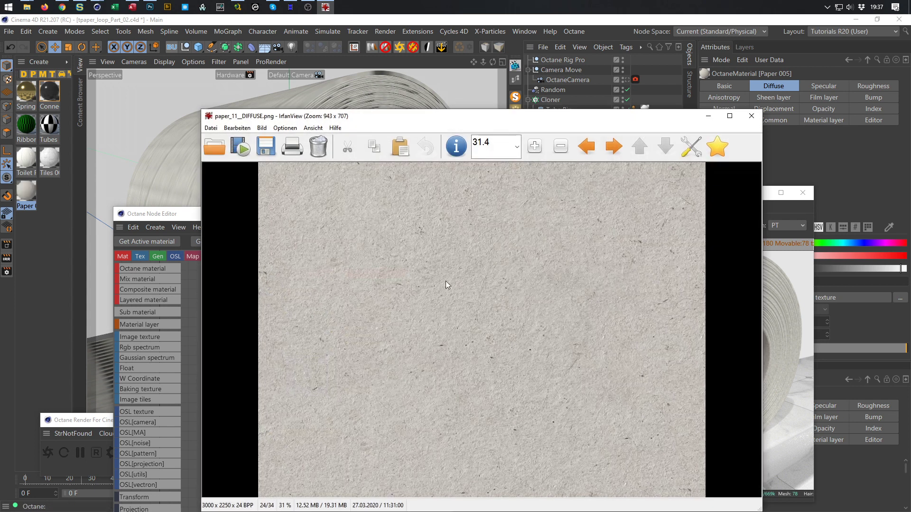
left_click(751, 116)
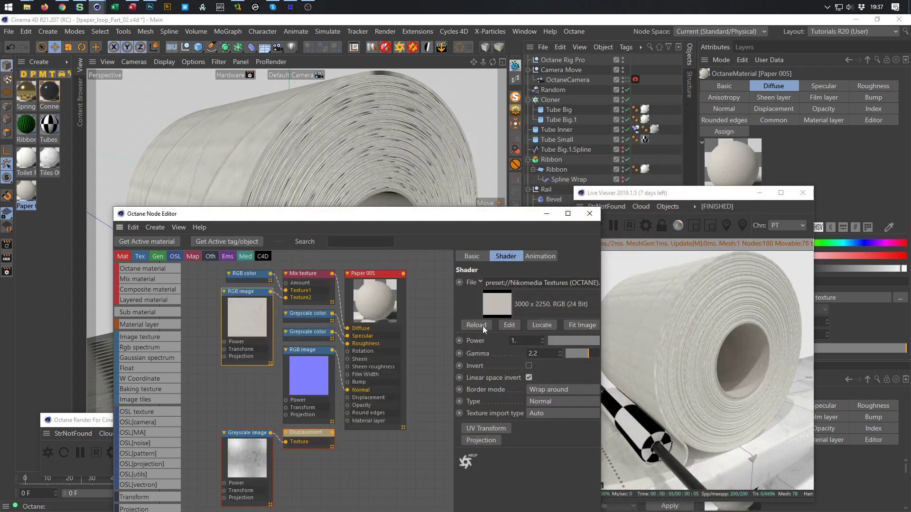
left_click(310, 361)
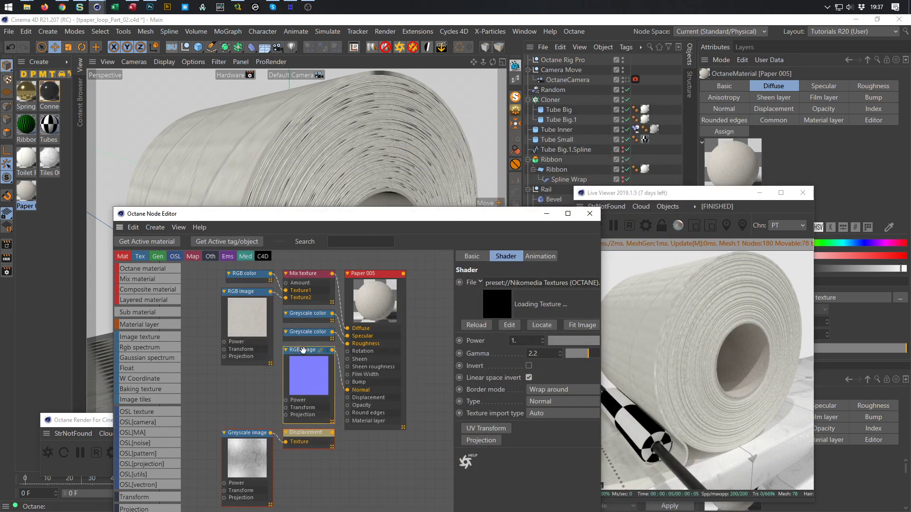
left_click(508, 324)
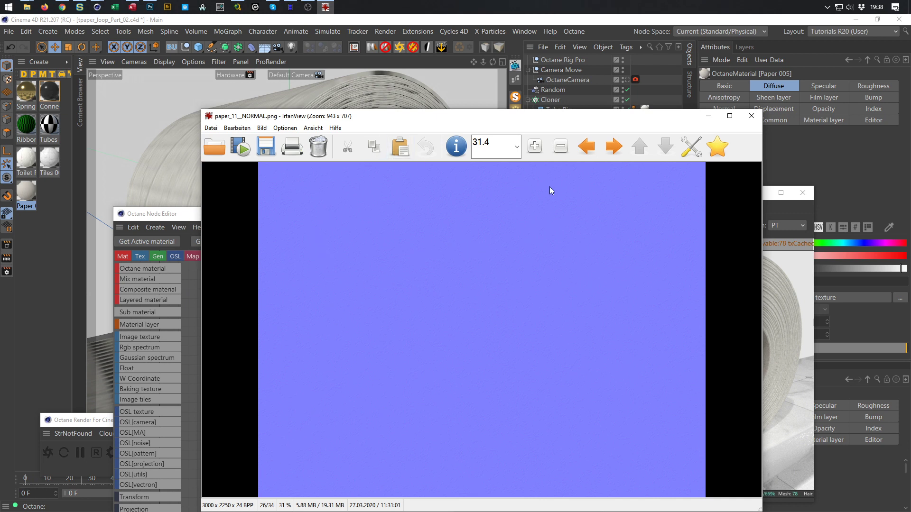
- Close the external image viewer and examine the settings of Paper 005's greyscale colour, RGB color and diffuse image nodes
left_click(752, 116)
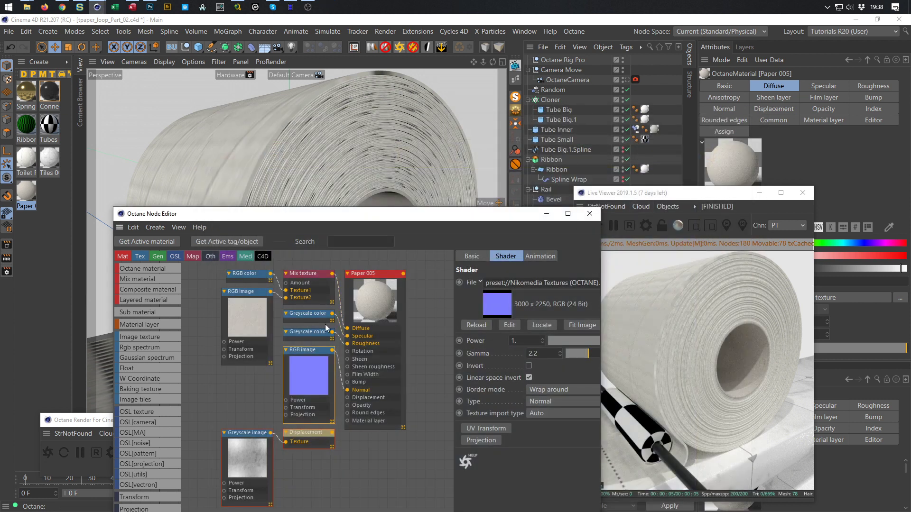
left_click(312, 332)
left_click(311, 315)
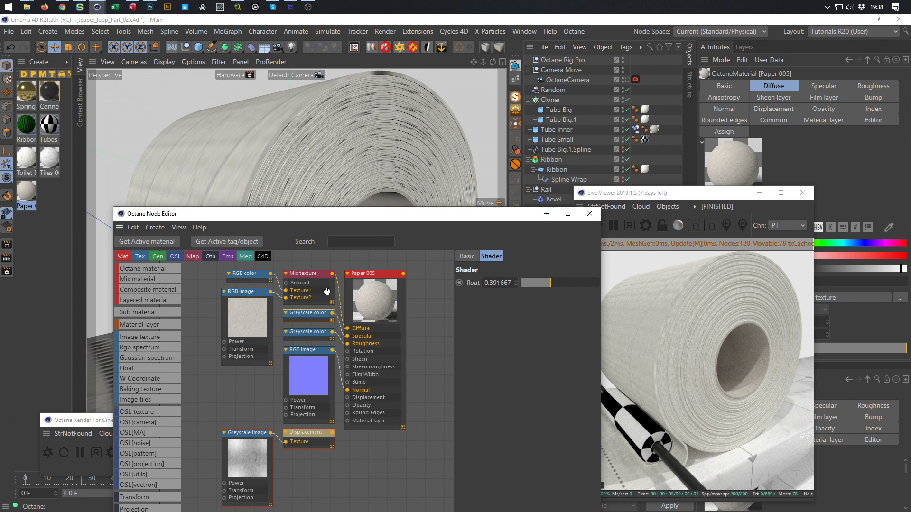
left_click(243, 275)
left_click_drag(244, 275, 240, 273)
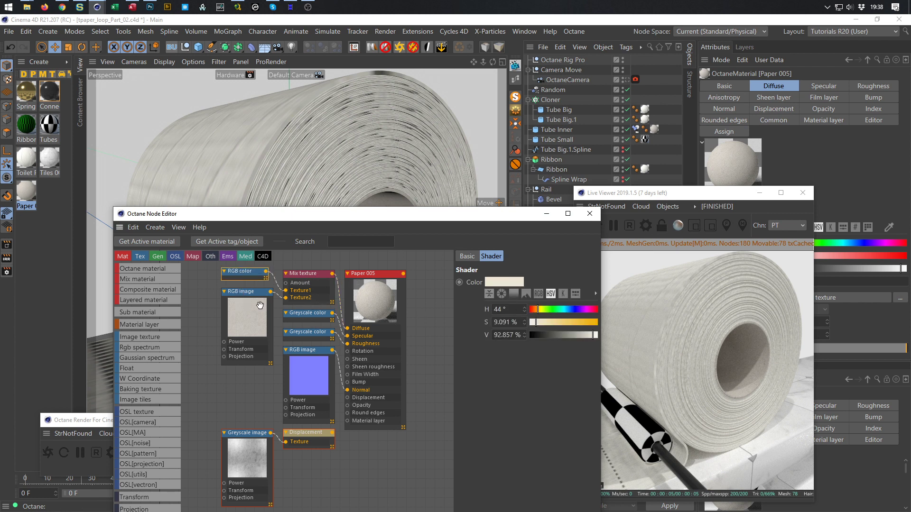
left_click_drag(242, 298, 240, 300)
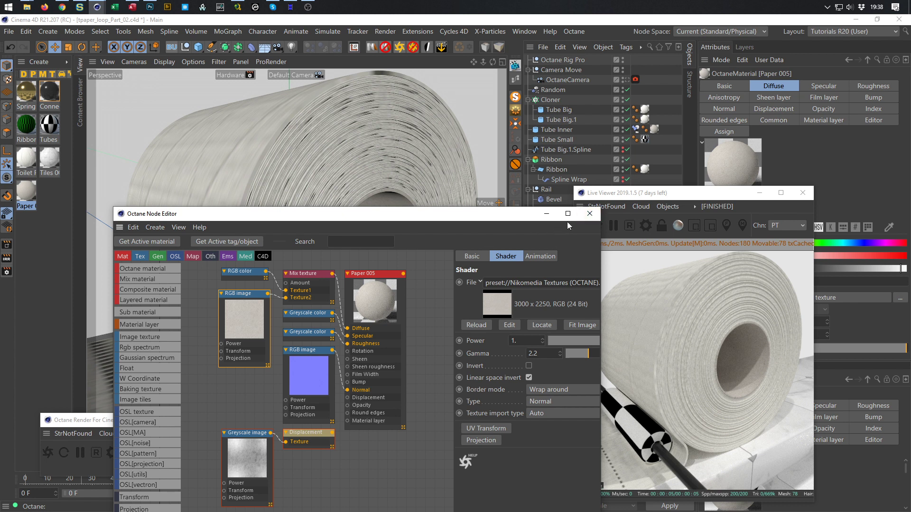
- Delete the disconnected Displacement node and its Greyscale image node from the Paper 005 node graph
left_click_drag(506, 217, 422, 262)
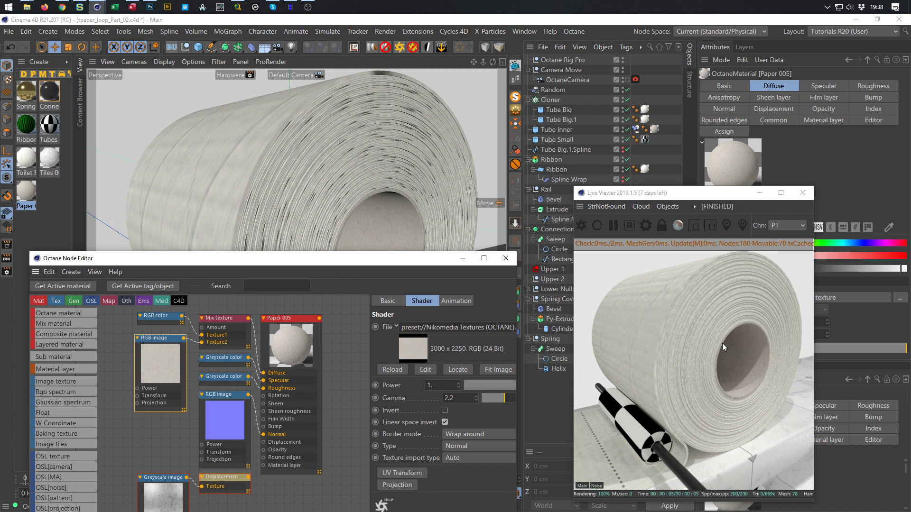
left_click_drag(411, 261, 447, 159)
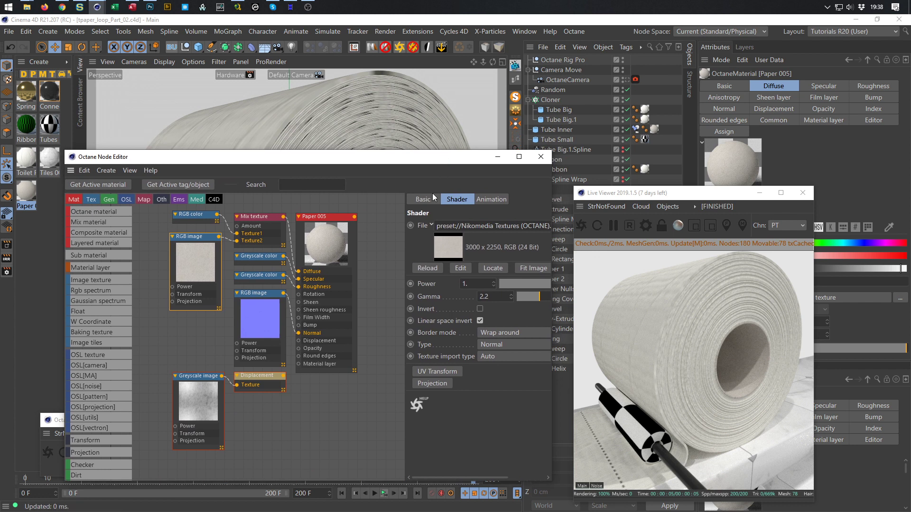
left_click_drag(191, 363, 233, 384)
left_click_drag(159, 392, 289, 439)
key("Delete")
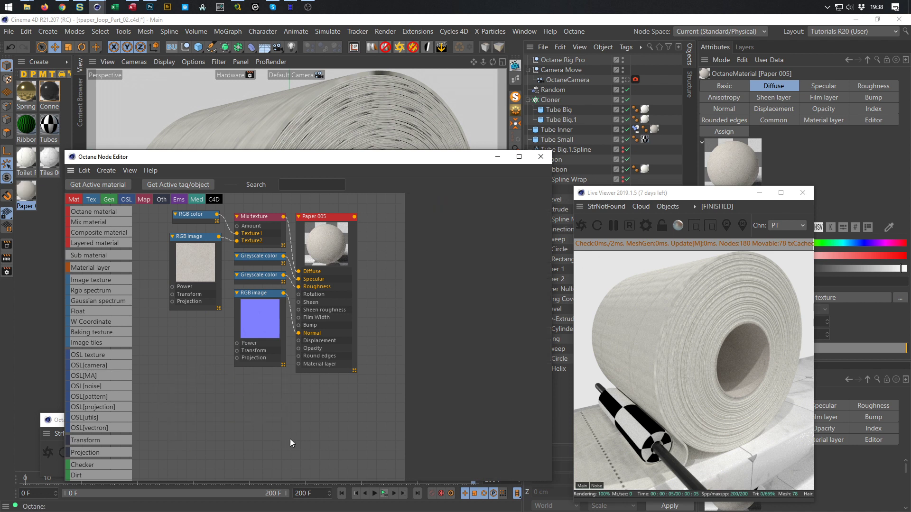
- Move the normal map's RGB image node lower in the graph and add a Cinema 4D Gradient node above it
left_click_drag(265, 297, 262, 403)
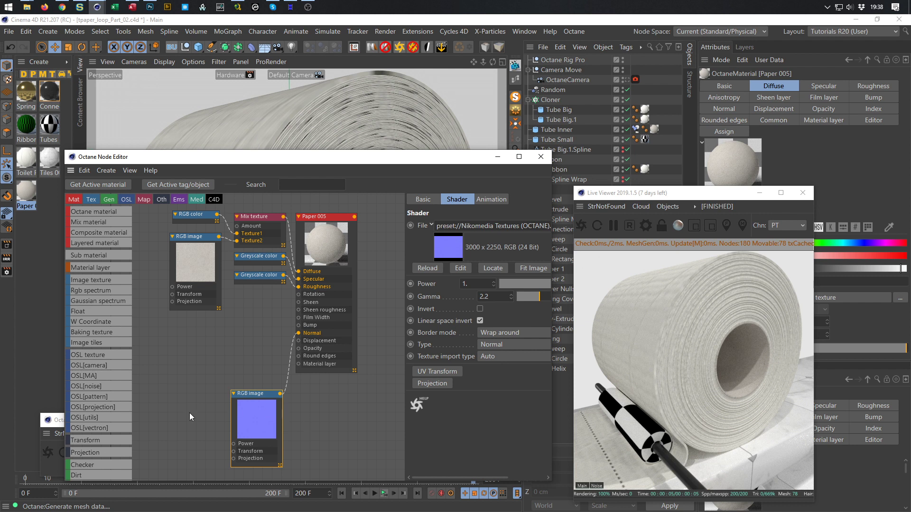
scroll(94, 388, "down", 5)
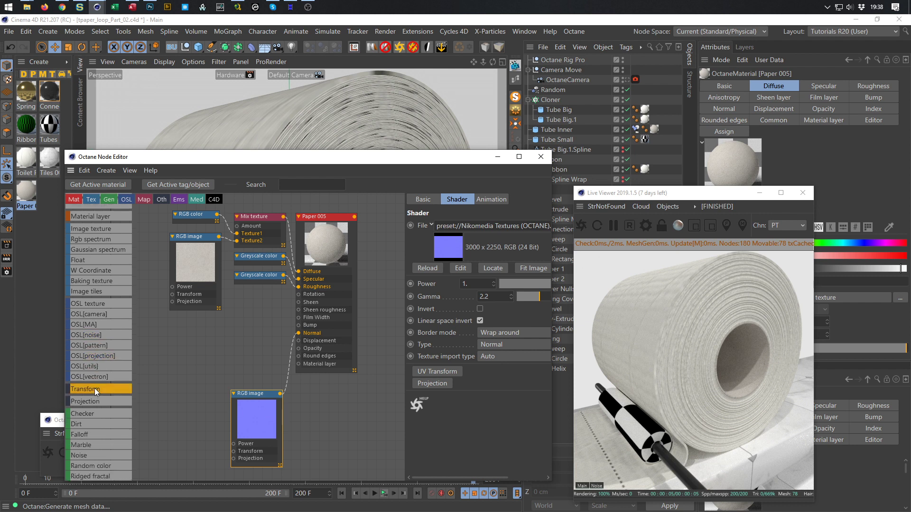
scroll(100, 388, "down", 8)
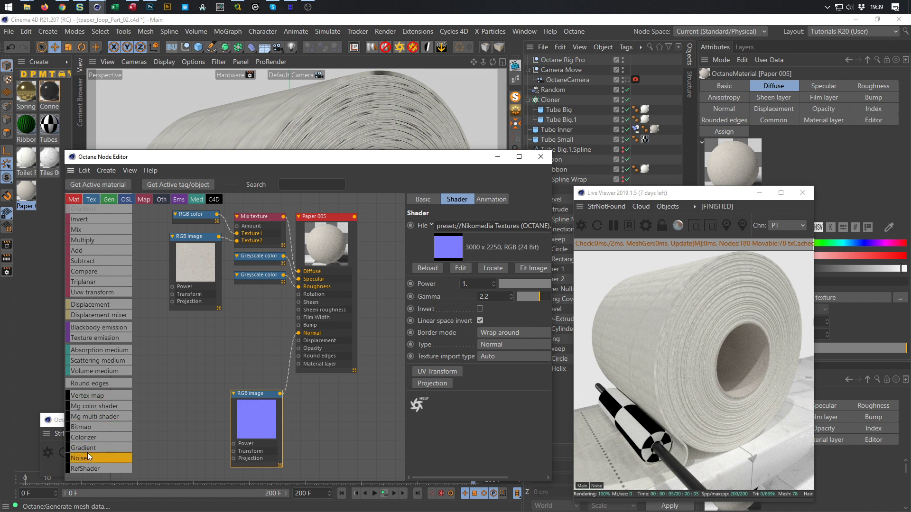
left_click_drag(107, 448, 119, 438)
left_click_drag(216, 321, 243, 326)
scroll(91, 263, "up", 2)
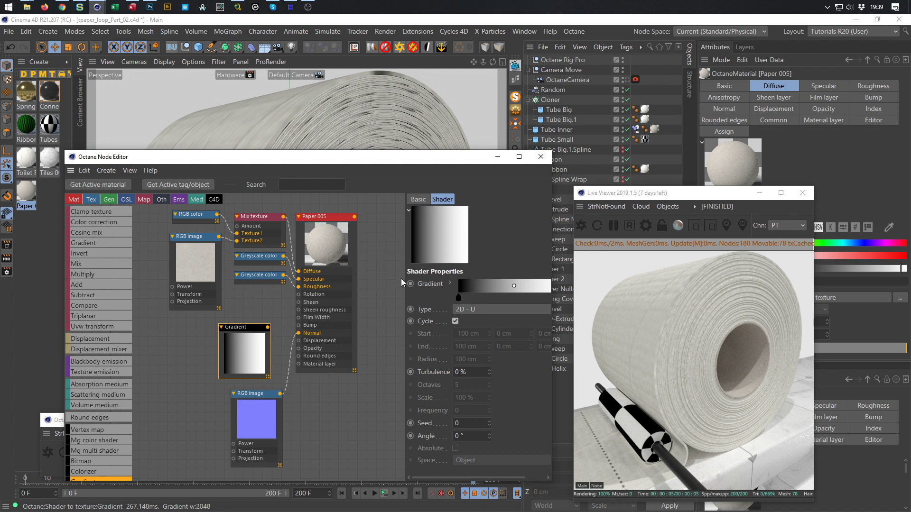
left_click_drag(403, 271, 366, 284)
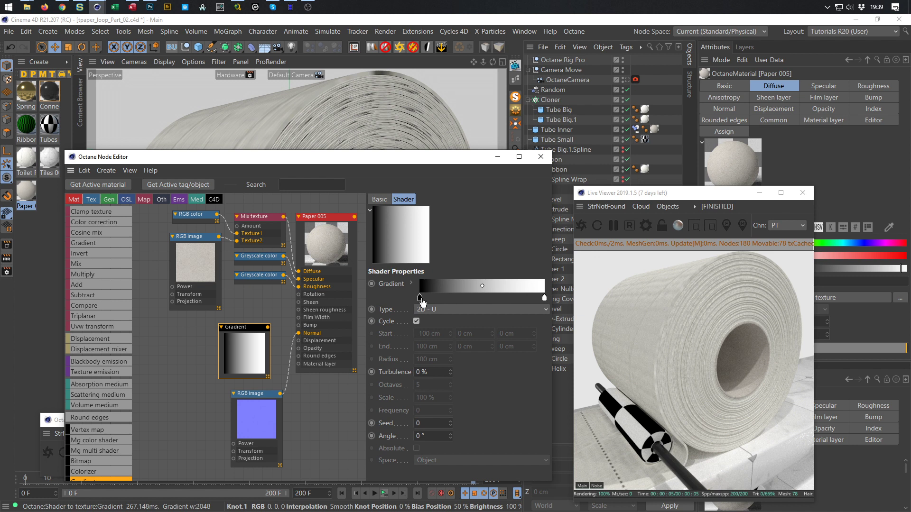
- Shift the gradient's white knot toward the middle and set the interpolation of both knots to Step
left_click_drag(544, 297, 479, 299)
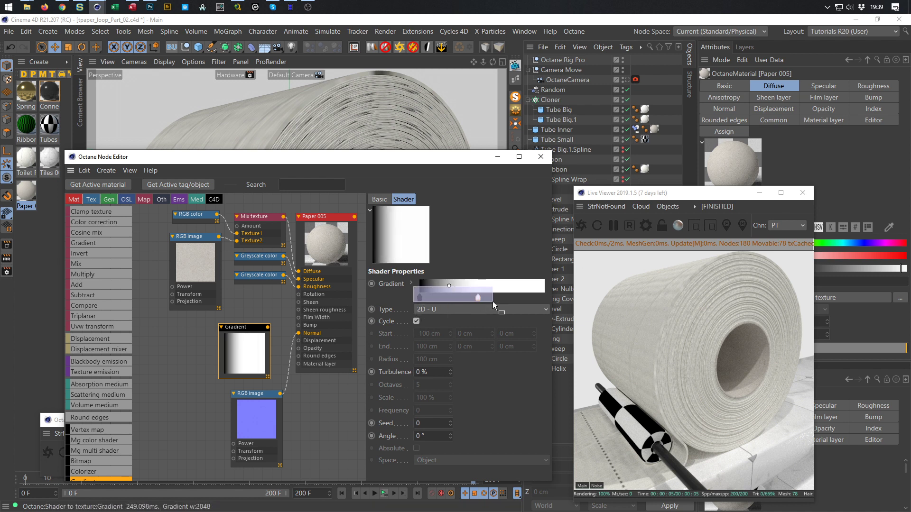
left_click_drag(492, 301, 493, 301)
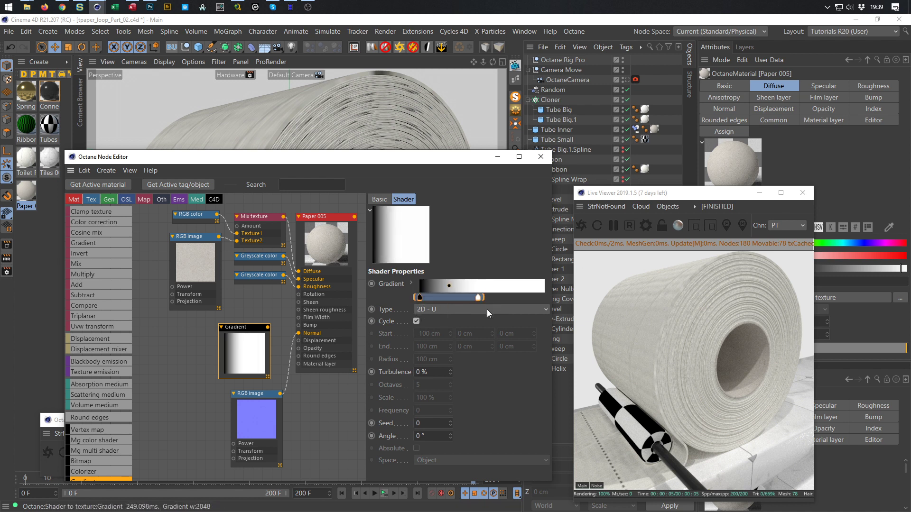
left_click(411, 283)
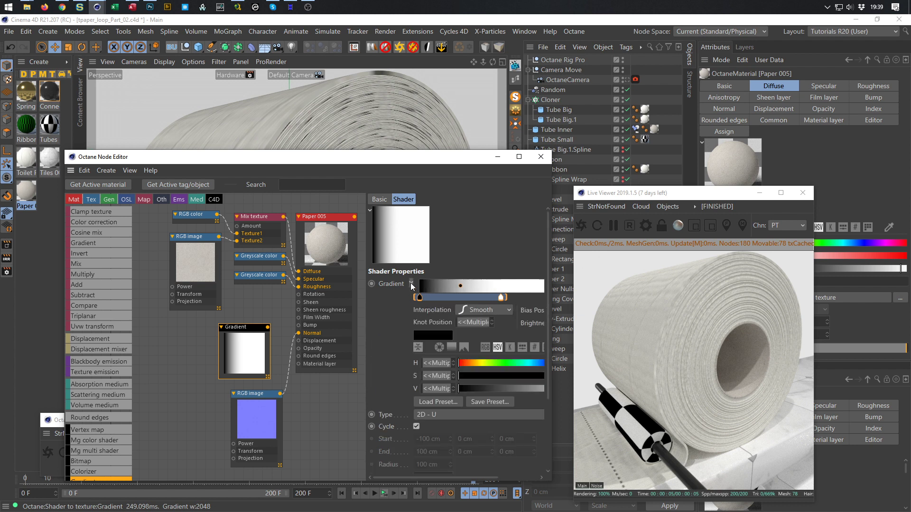
left_click(482, 310)
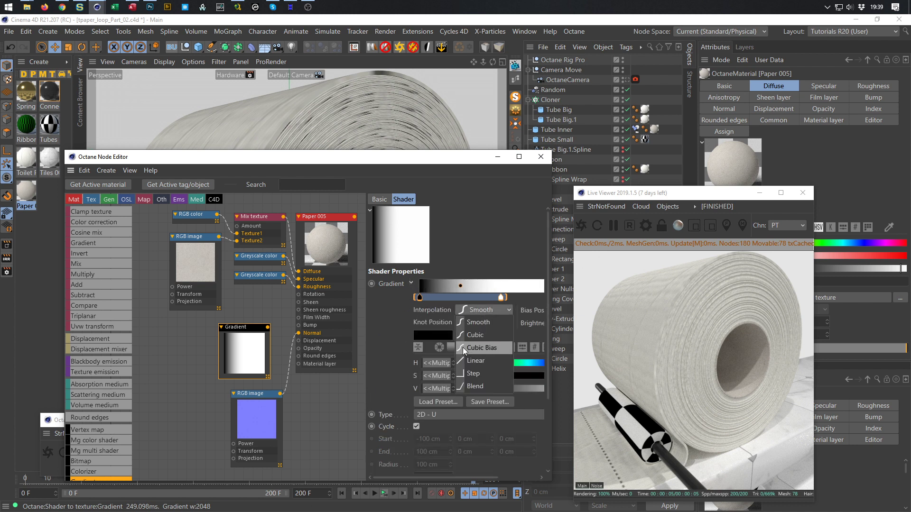
left_click(482, 374)
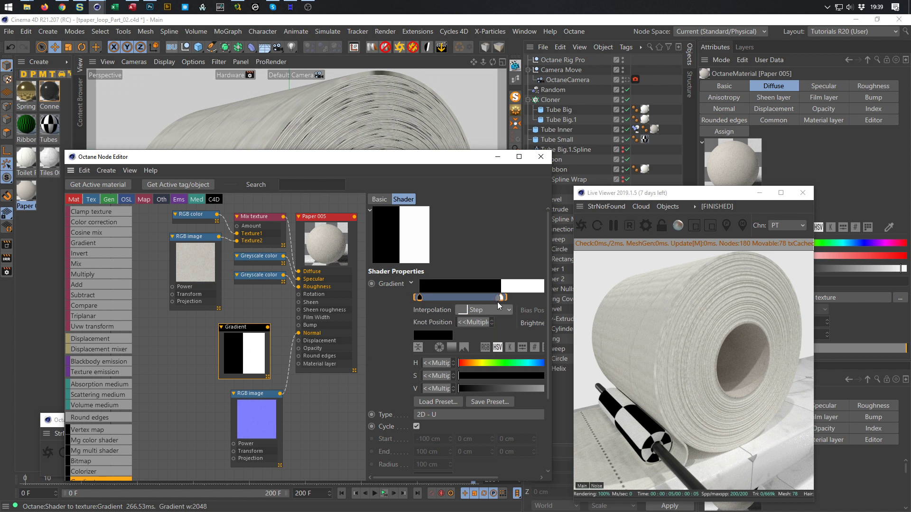
- Place the white knot at about 35% and a copy of the black knot at about 47% to form a white stripe
left_click_drag(499, 298, 485, 299)
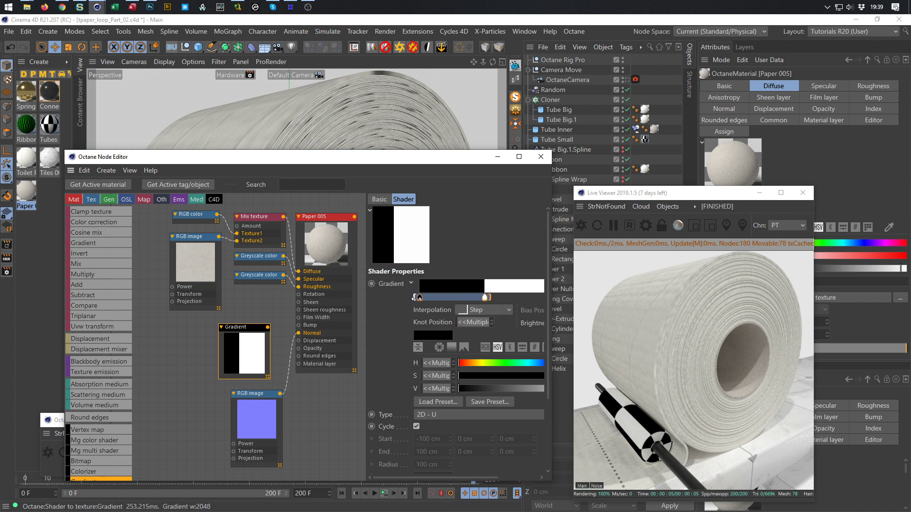
left_click(420, 297)
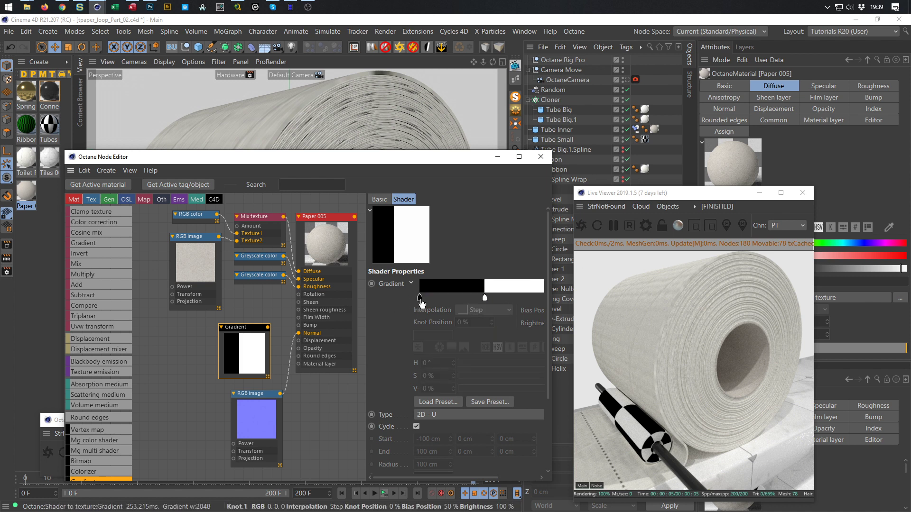
left_click_drag(485, 299, 482, 302)
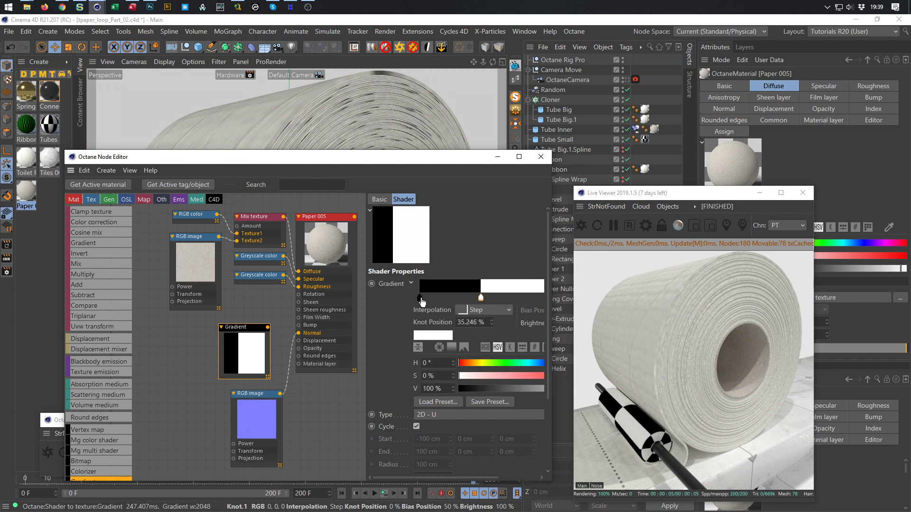
left_click(420, 297)
left_click_drag(420, 299, 492, 304, "ctrl")
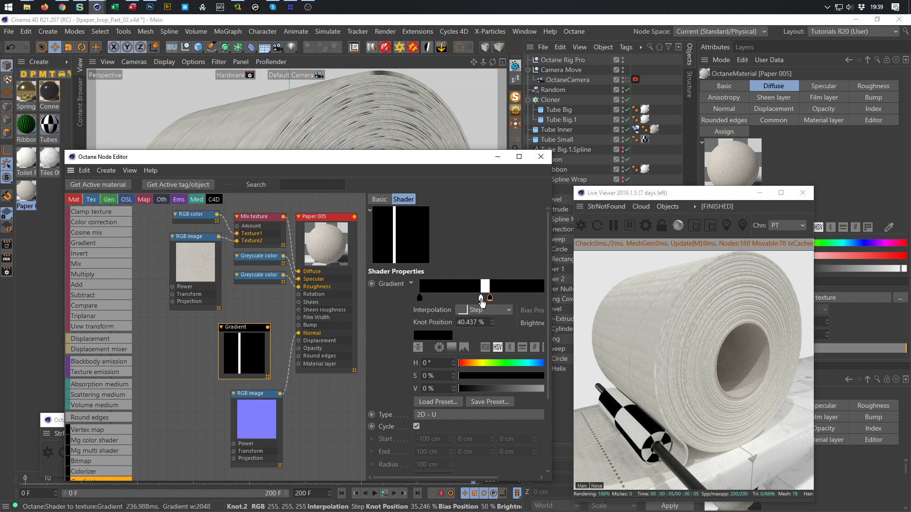
left_click(481, 299)
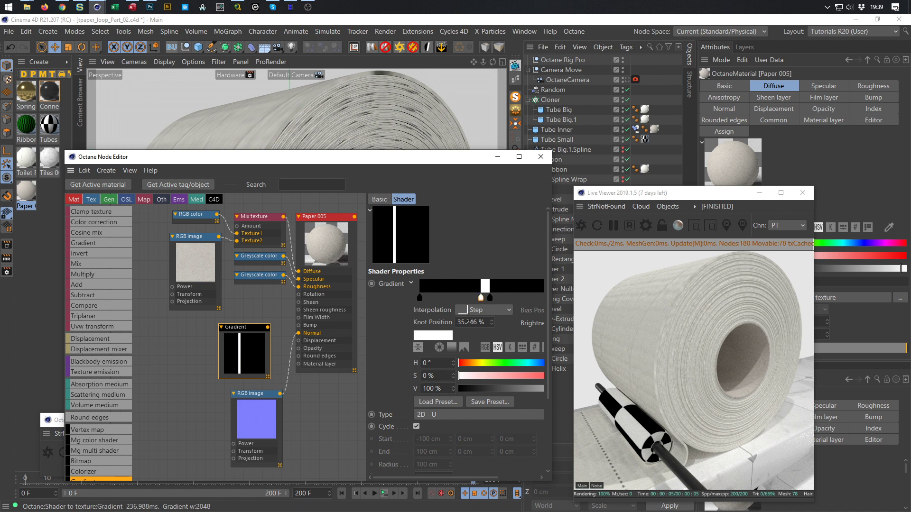
left_click_drag(490, 299, 502, 300)
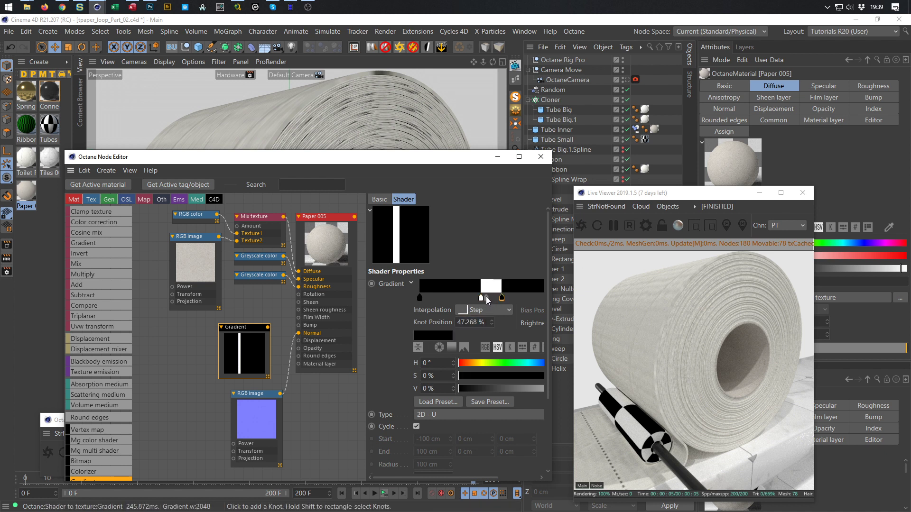
- Set the white knot's position to 49% and the second black knot's position to 51%
left_click(481, 298)
left_click(473, 327)
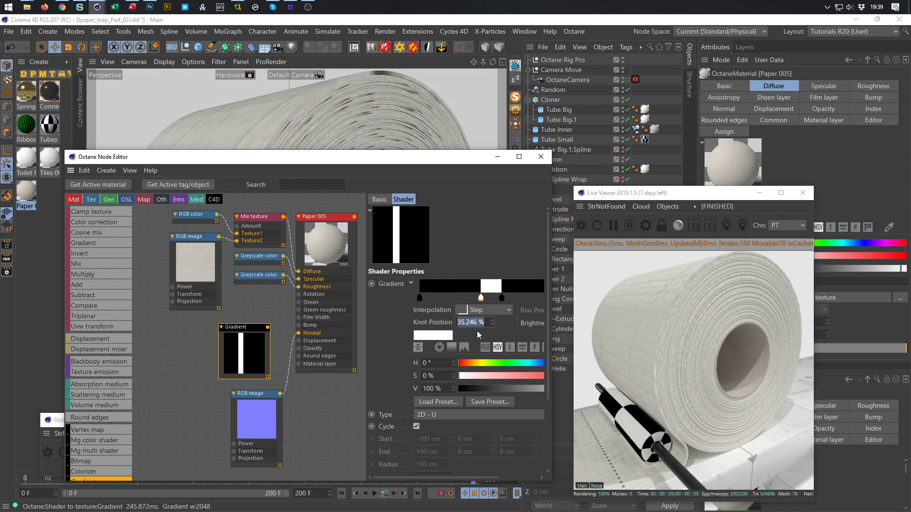
type("49")
key("Return")
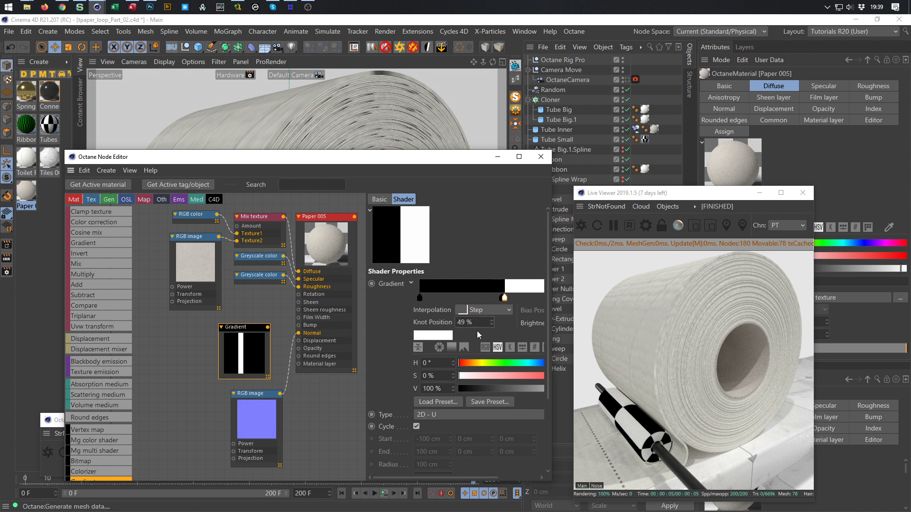
left_click(498, 299)
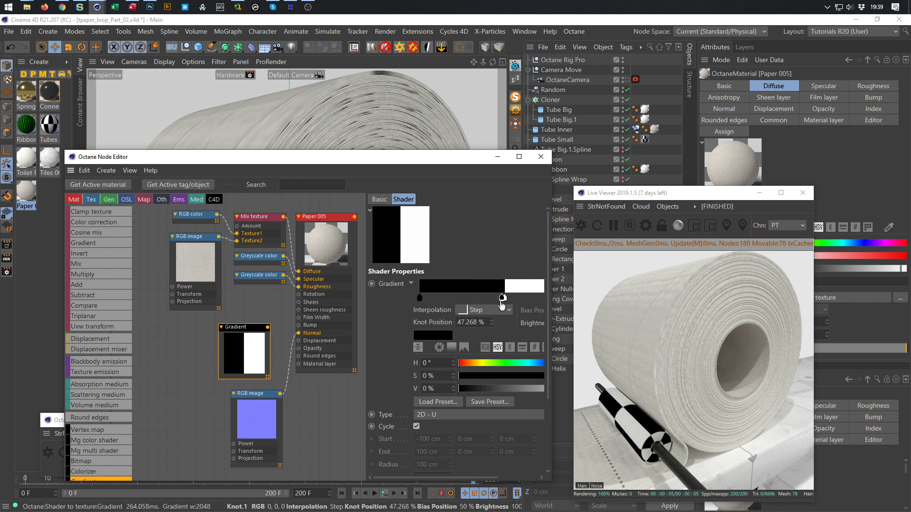
left_click(482, 321)
type("51")
key("Return")
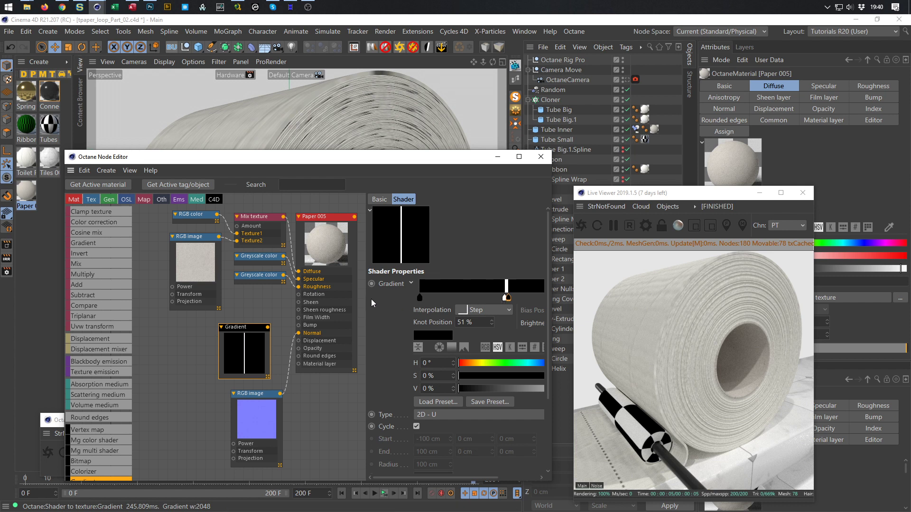
- Connect the Gradient node to Paper 005's Bump input and save the project
left_click_drag(366, 296, 314, 302)
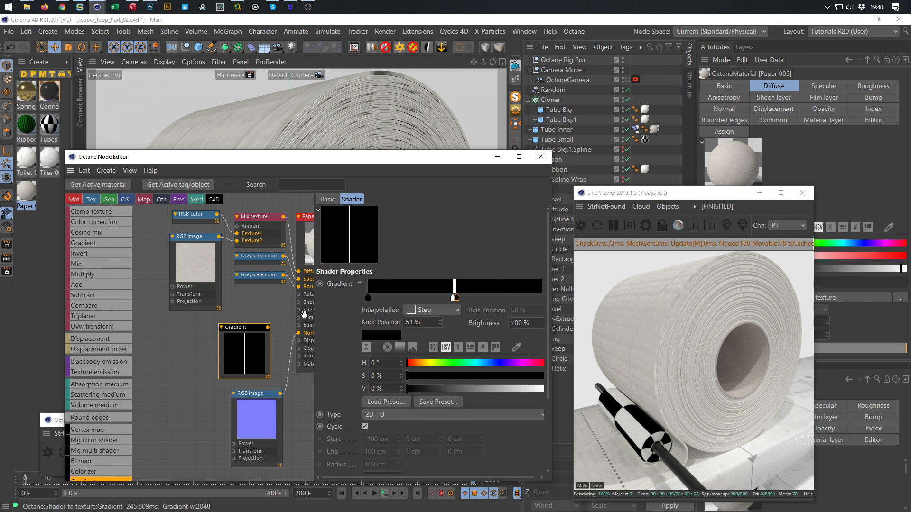
middle_click_drag(264, 308, 178, 297)
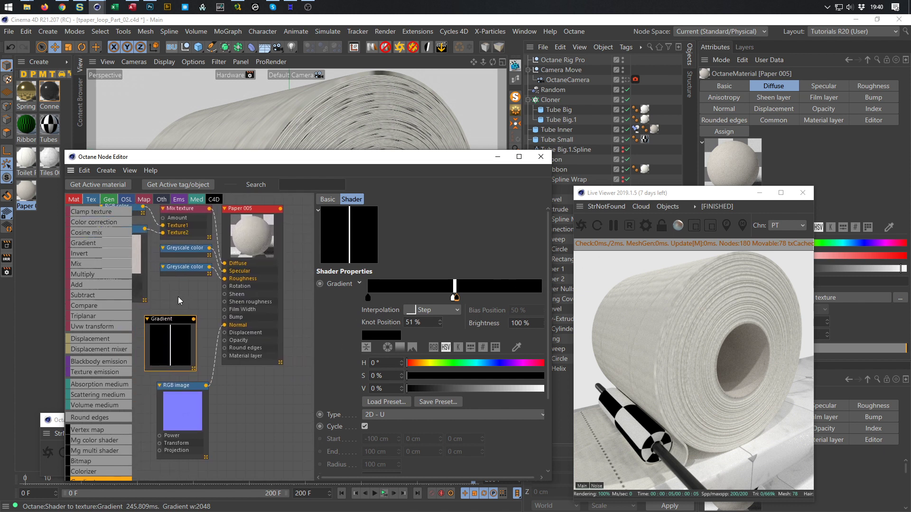
left_click_drag(194, 319, 225, 317)
key("ctrl+s")
- Examine the bump effect inside the large roll's inner tube in the live render, looking straight into the opening
left_click(721, 333)
scroll(721, 333, "up", 10)
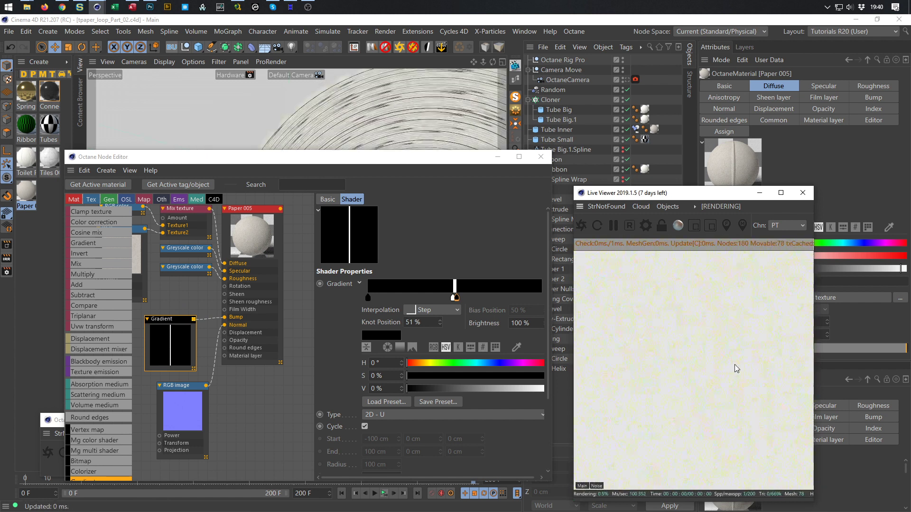
right_click_drag(439, 121, 261, 147, "alt")
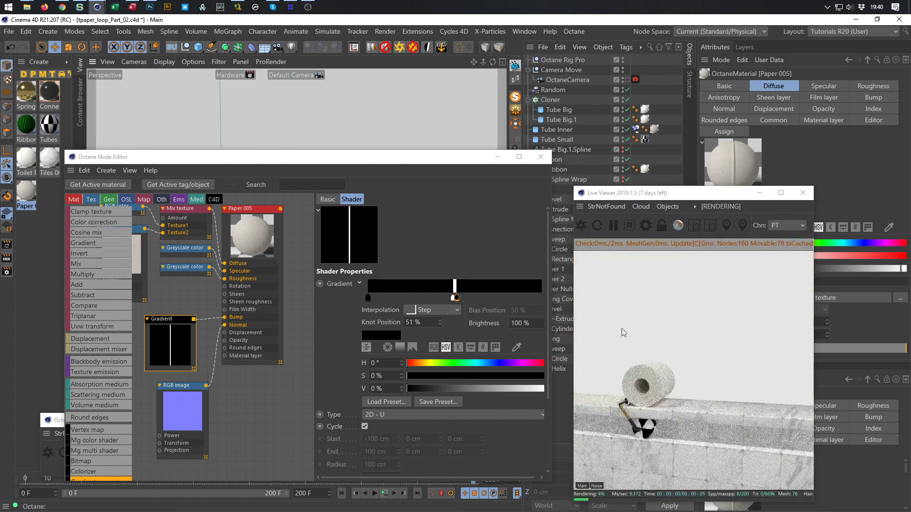
left_click_drag(645, 395, 690, 356)
right_click_drag(689, 354, 808, 331)
middle_click_drag(674, 350, 690, 390)
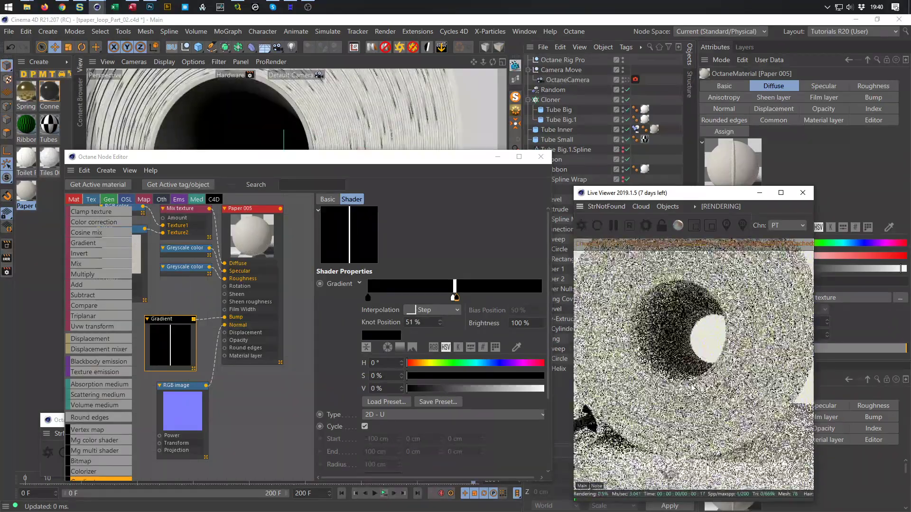
left_click_drag(684, 369, 694, 372)
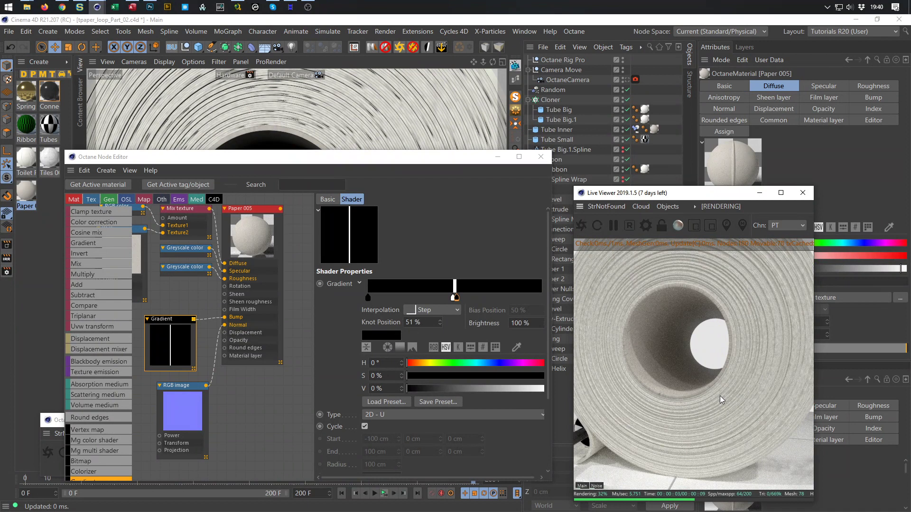
- Set the Gradient node's type to 2D - V and examine the inside of the roll's tube in the live render
left_click(161, 317)
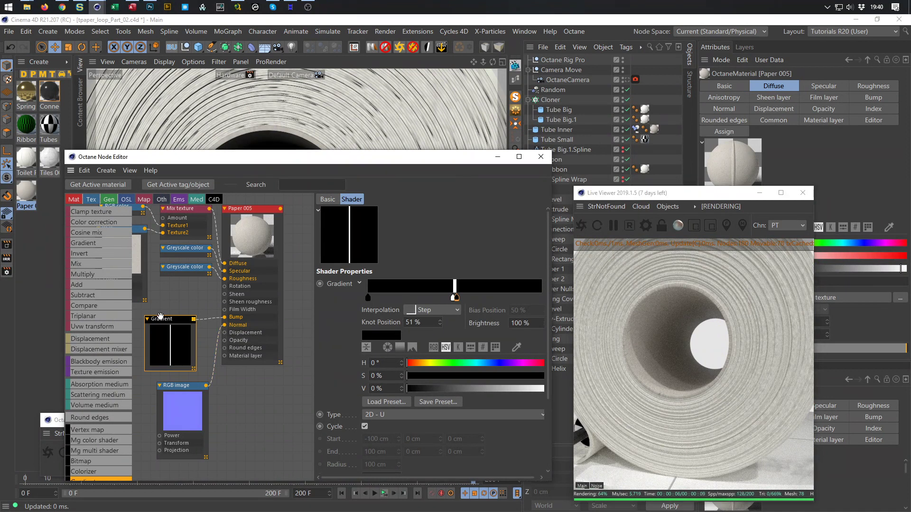
left_click(378, 416)
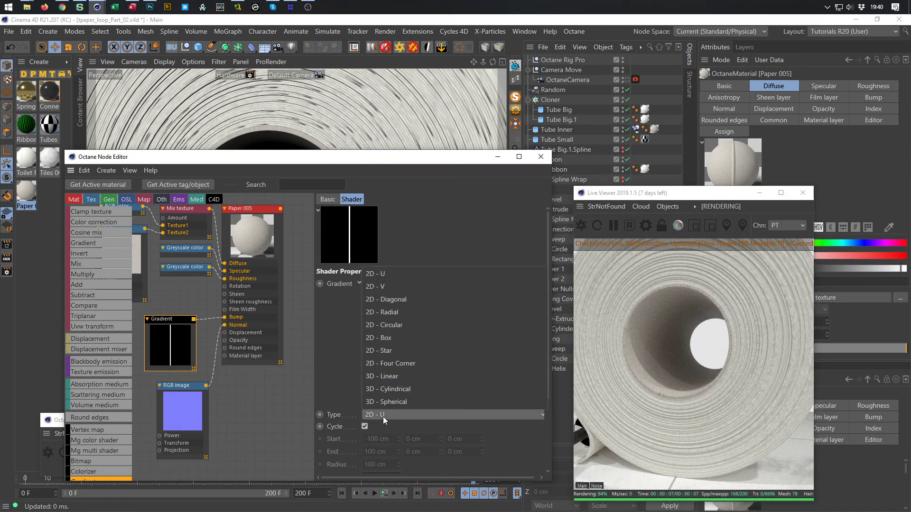
left_click(393, 290)
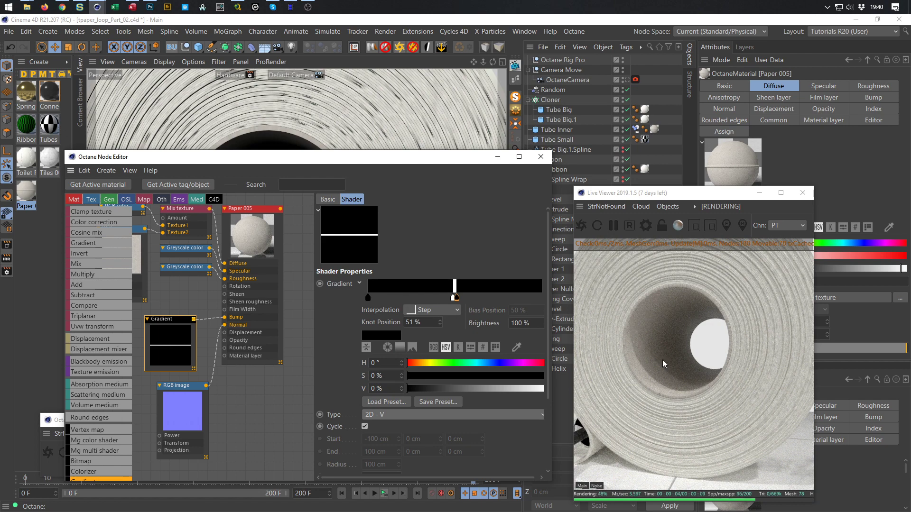
left_click(683, 386)
left_click_drag(683, 386, 736, 401)
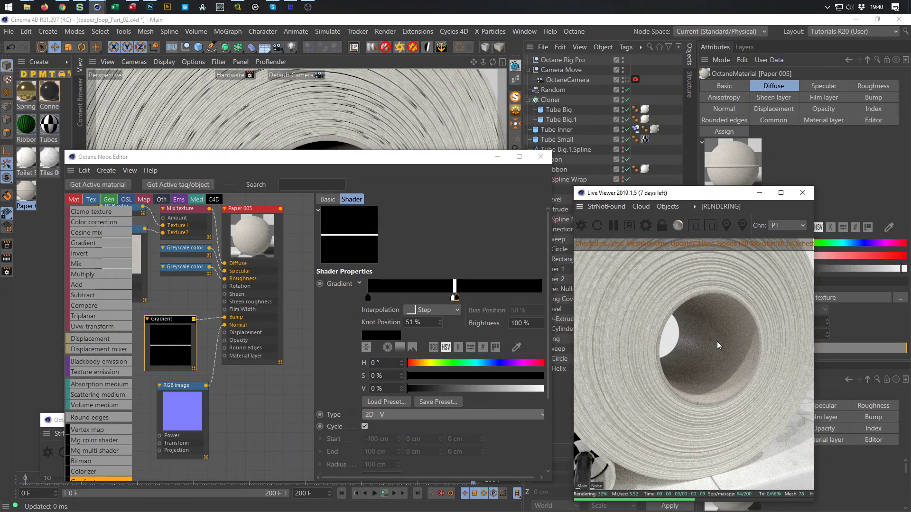
- Narrow the white stripe by setting the white knot's position to 49.5% and the second black knot's position to 50.5%
left_click(452, 300)
left_click_drag(421, 322, 397, 327)
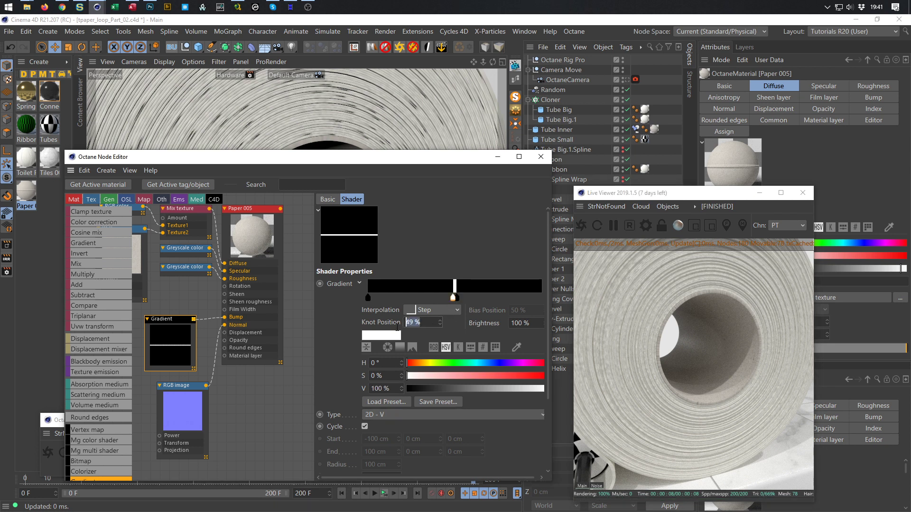
type("49,5")
key("Return")
left_click(456, 298)
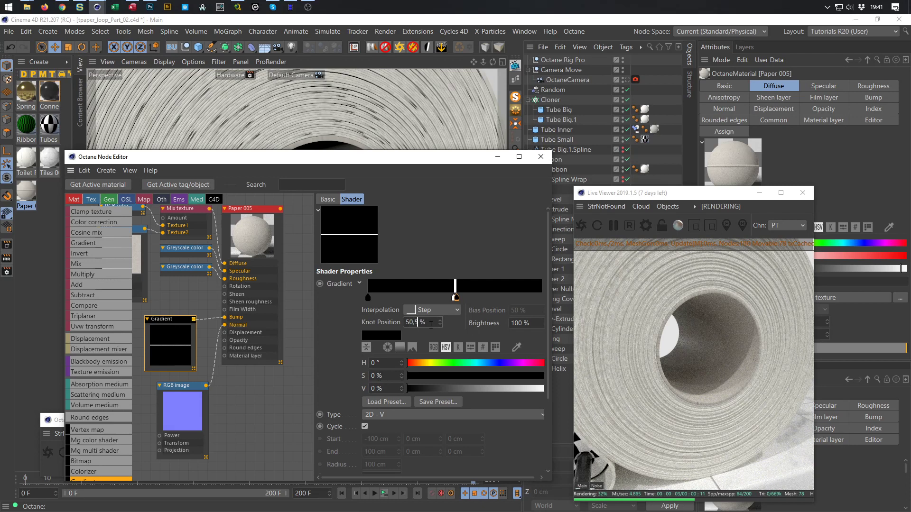
key("Return")
mouse_move(693, 371)
left_mouse_down()
mouse_move(653, 364)
mouse_move(691, 363)
left_mouse_up()
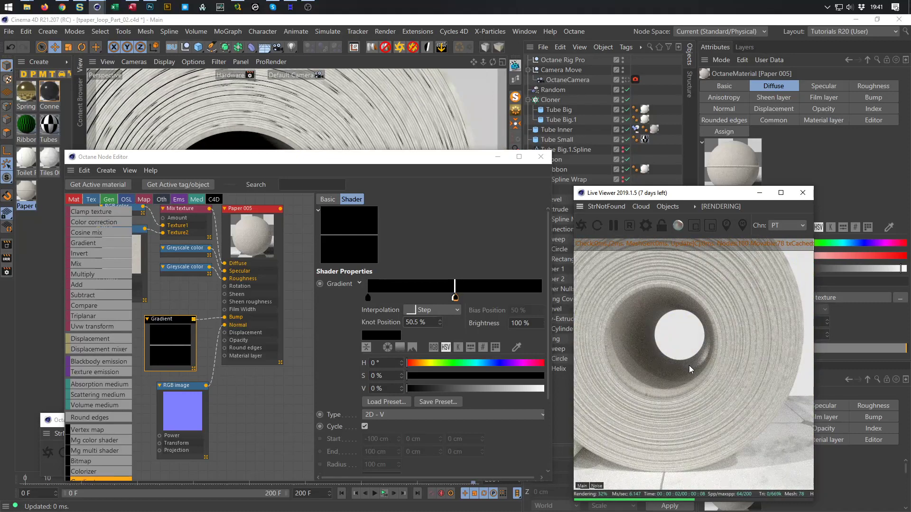
- Check the projection in Tube Inner's Paper 005 material tag and look into the tube in the live render
left_click_drag(717, 195, 783, 194)
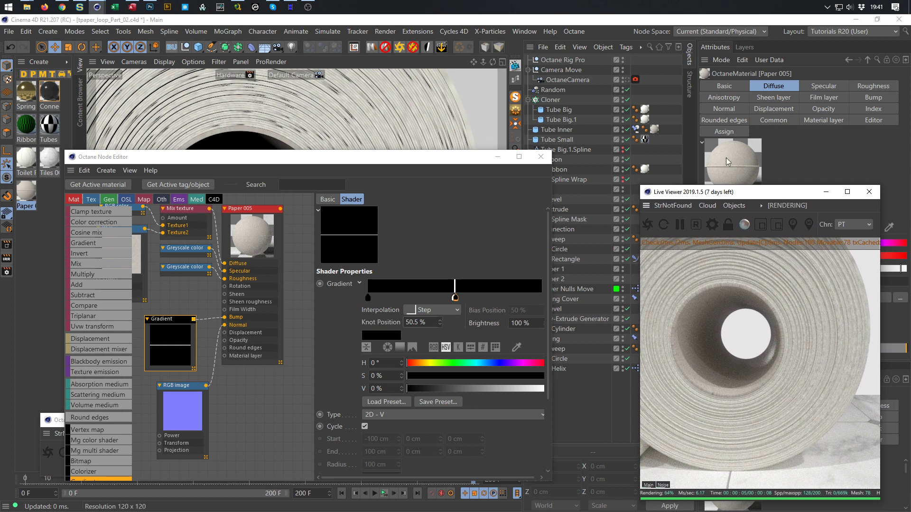
left_click(654, 129)
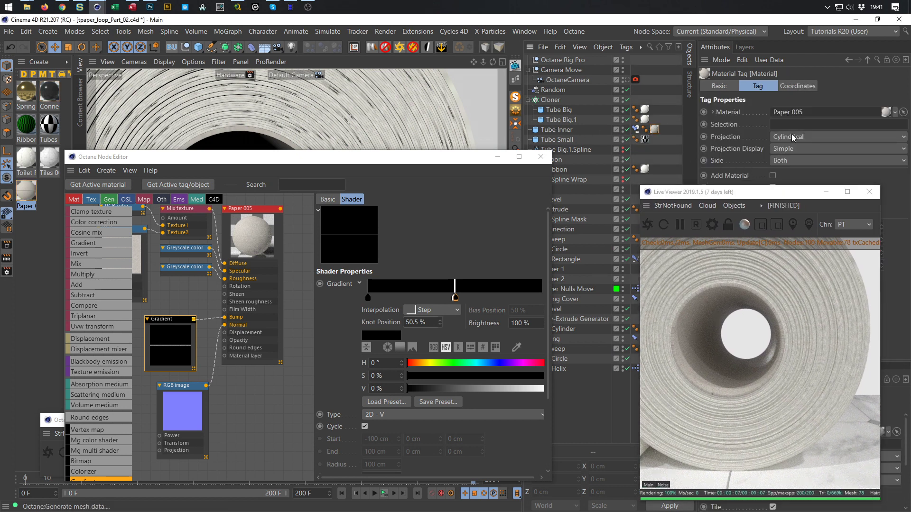
left_click_drag(792, 197, 761, 189)
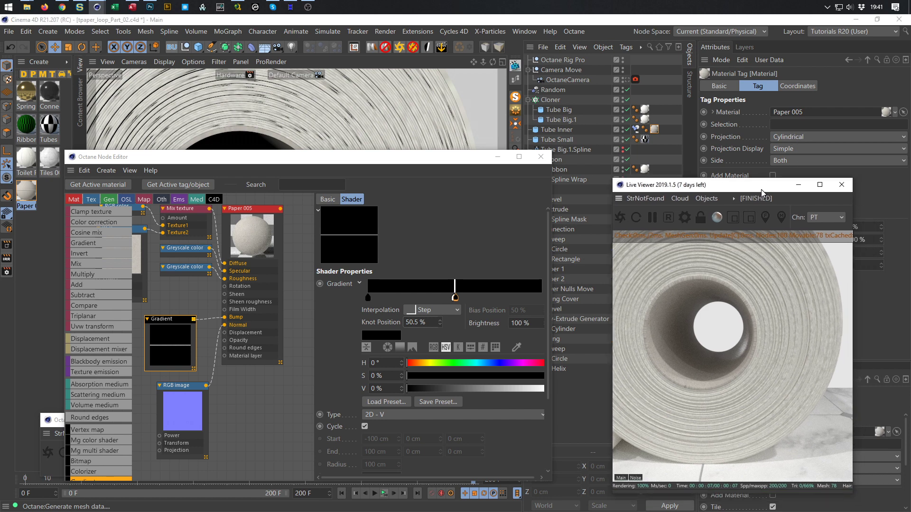
left_click_drag(701, 375, 727, 367)
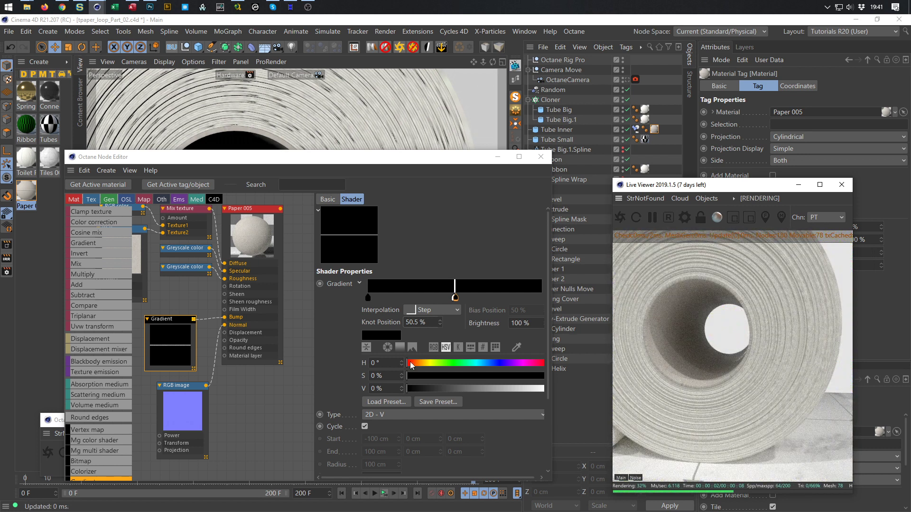
- Make room beside the Gradient node and insert a Baking texture node into its connection to Paper 005's Bump input
scroll(225, 347, "down", 3)
scroll(225, 347, "up", 1)
scroll(225, 347, "down", 4)
middle_click_drag(225, 347, 261, 328)
scroll(262, 329, "up", 2)
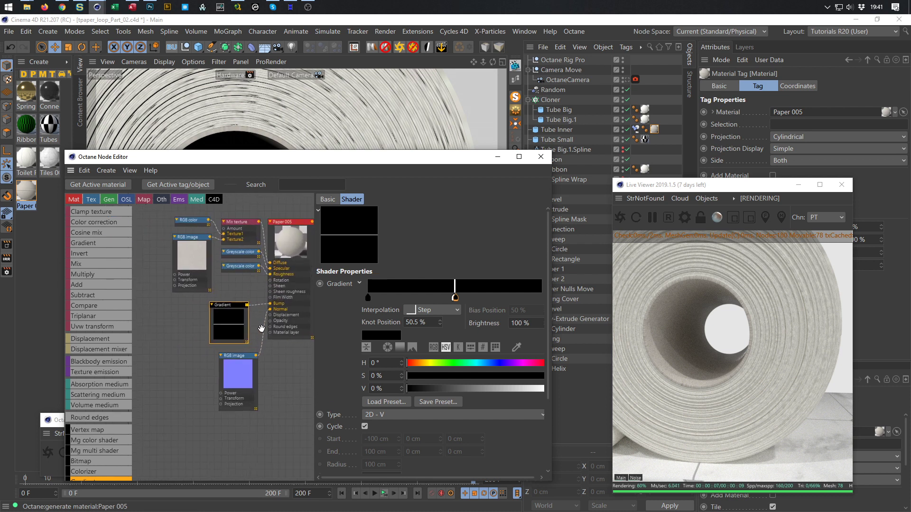
scroll(261, 329, "up", 3)
left_click_drag(215, 296, 140, 293)
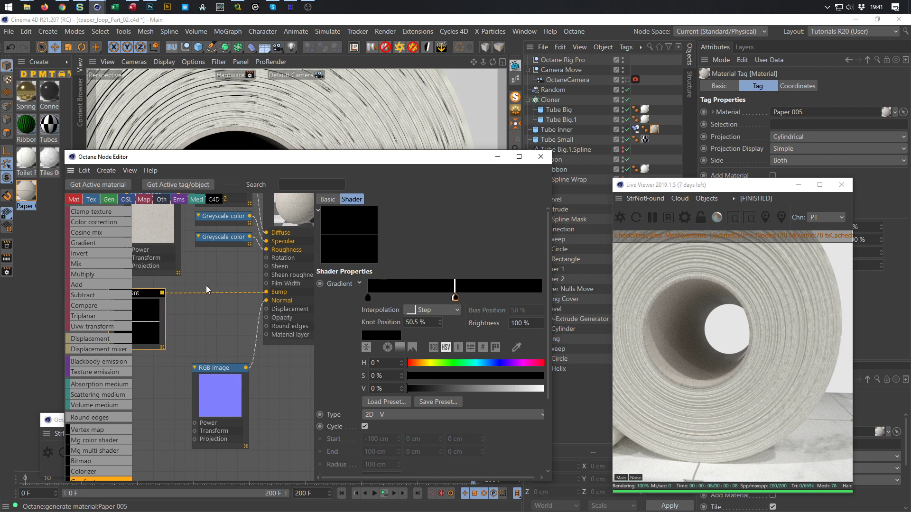
scroll(112, 311, "up", 5)
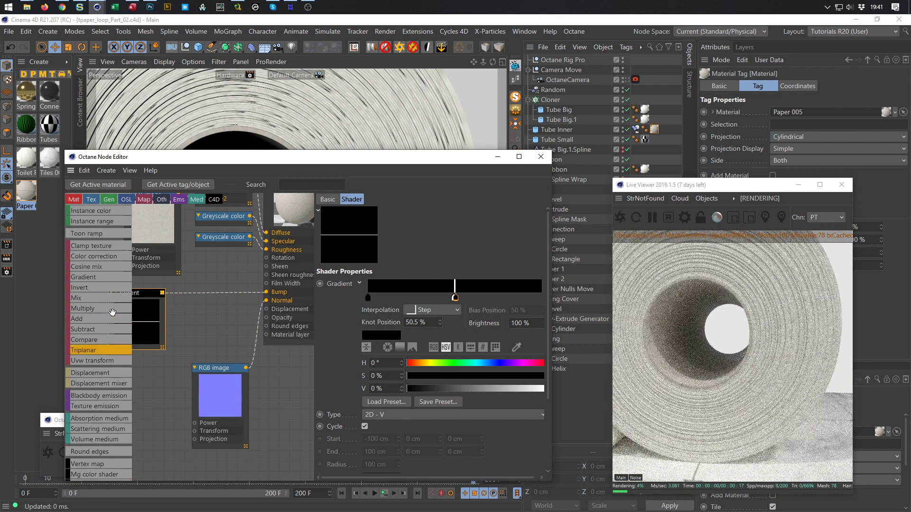
scroll(113, 311, "up", 10)
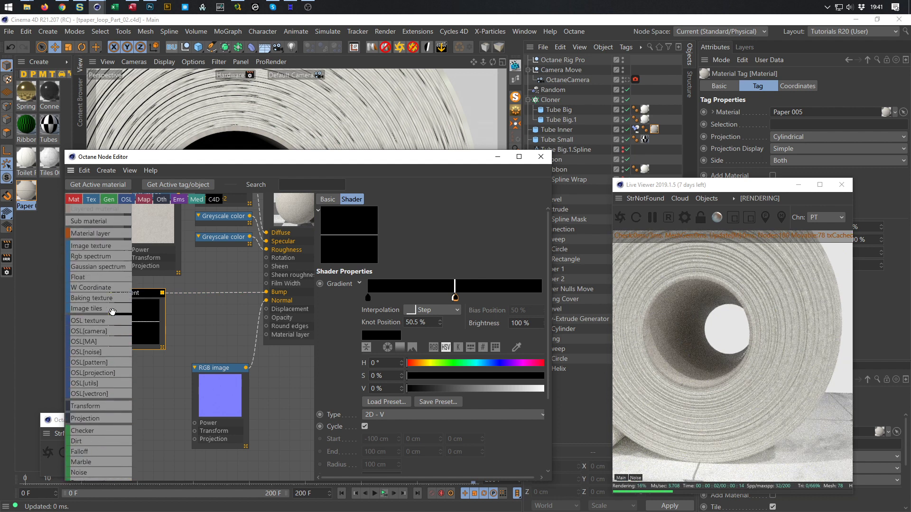
left_click_drag(93, 340, 111, 340)
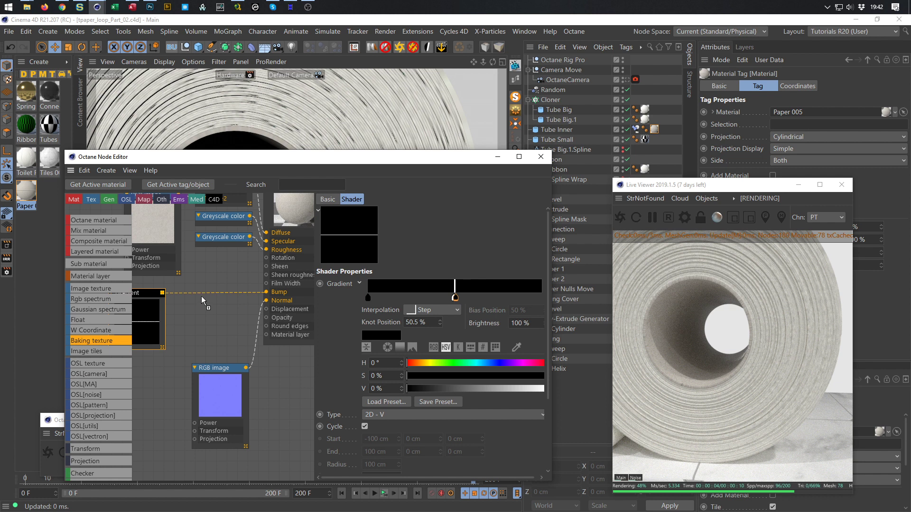
left_click_drag(206, 293, 206, 292)
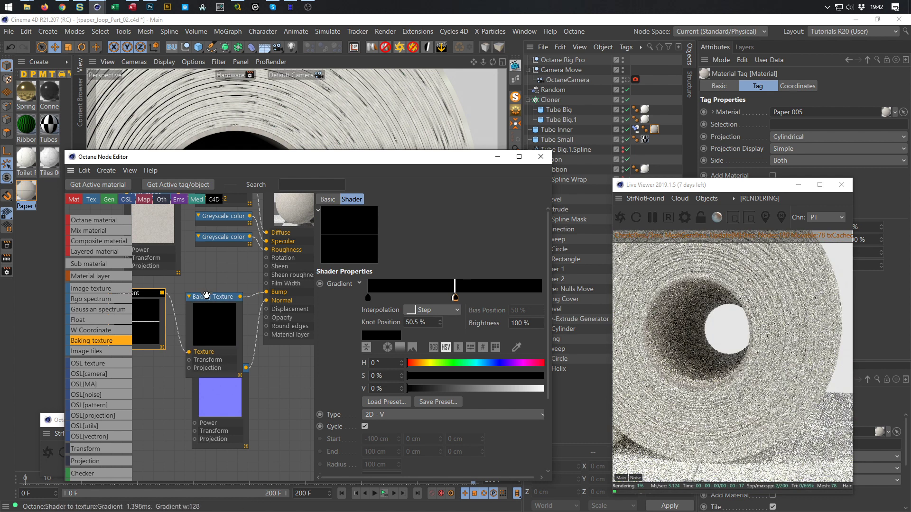
- Place the Baking Texture node above the RGB image node, connect it to Bump and examine the tube's inside in the live render
left_click(209, 298)
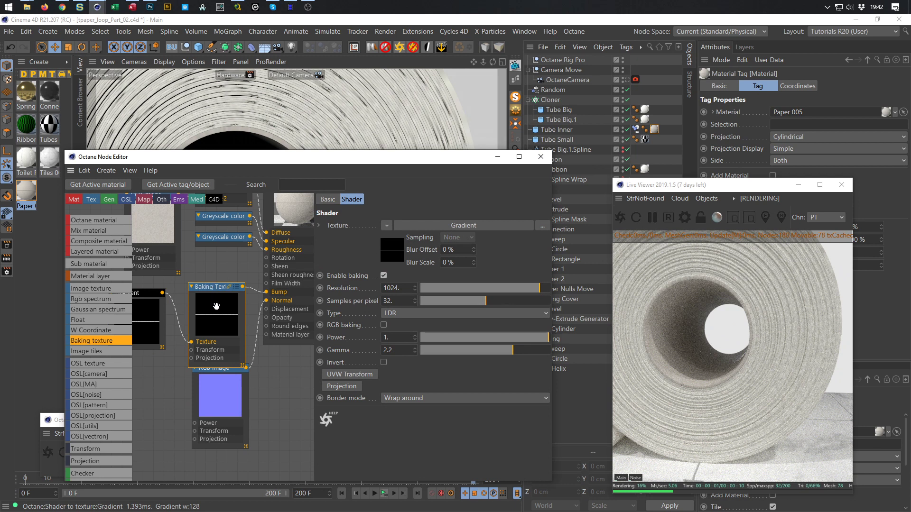
left_click_drag(236, 294, 236, 287)
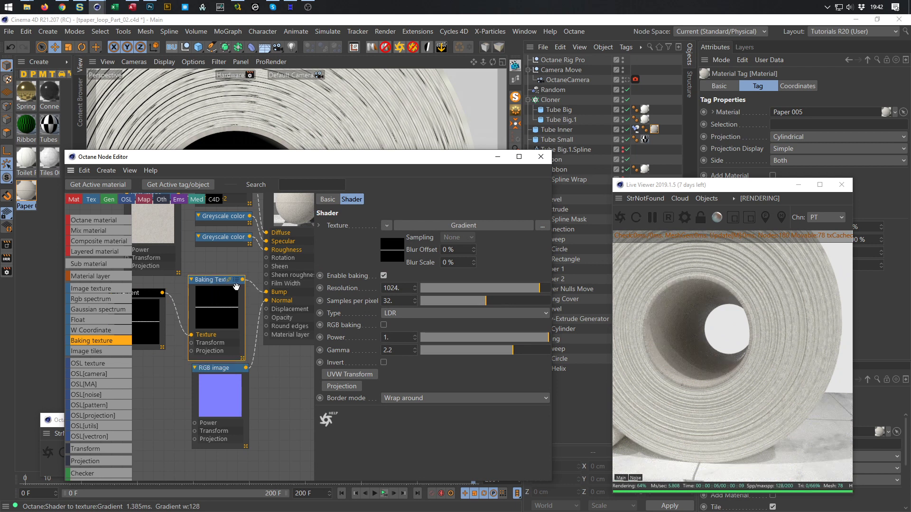
left_click_drag(242, 279, 258, 295)
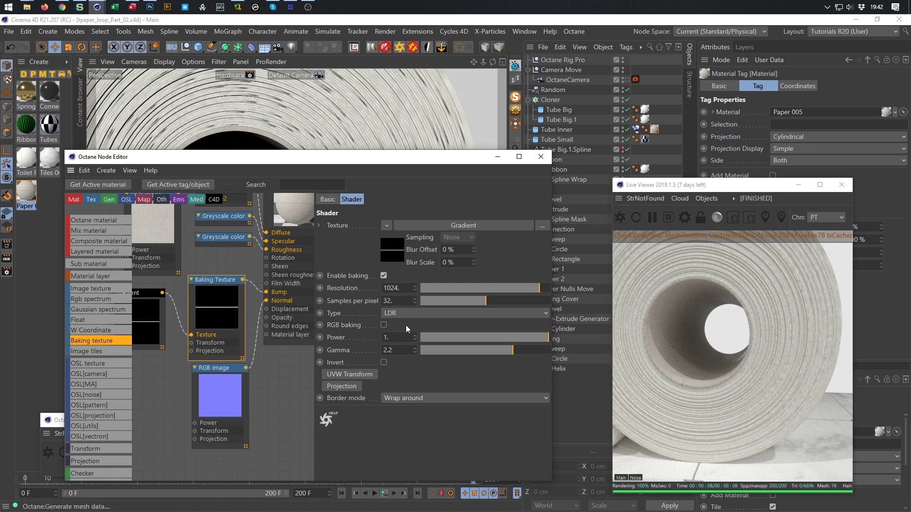
left_click(691, 357)
left_click_drag(690, 357, 772, 370)
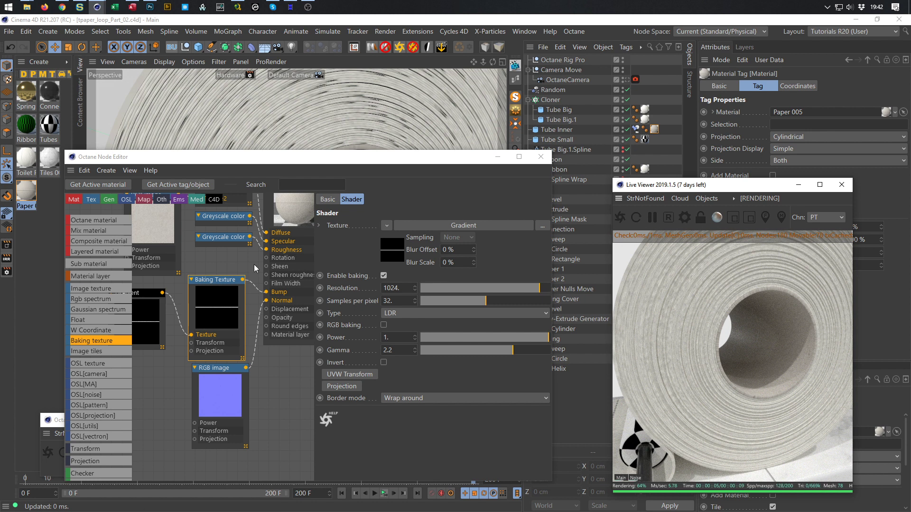
- Delete the Baking Texture node and move the Gradient node back beside the Paper 005 node
middle_click_drag(257, 269, 216, 331)
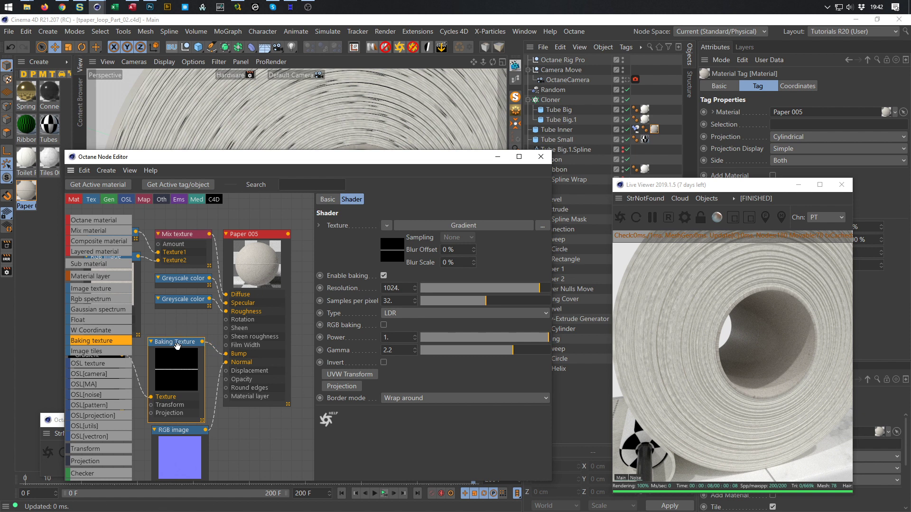
key("Delete")
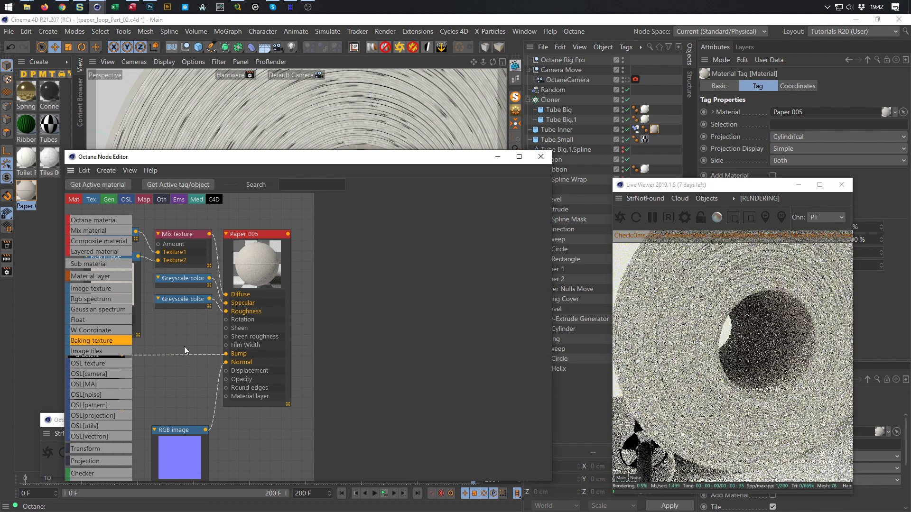
middle_click_drag(248, 335, 285, 329)
left_click_drag(136, 350, 203, 340)
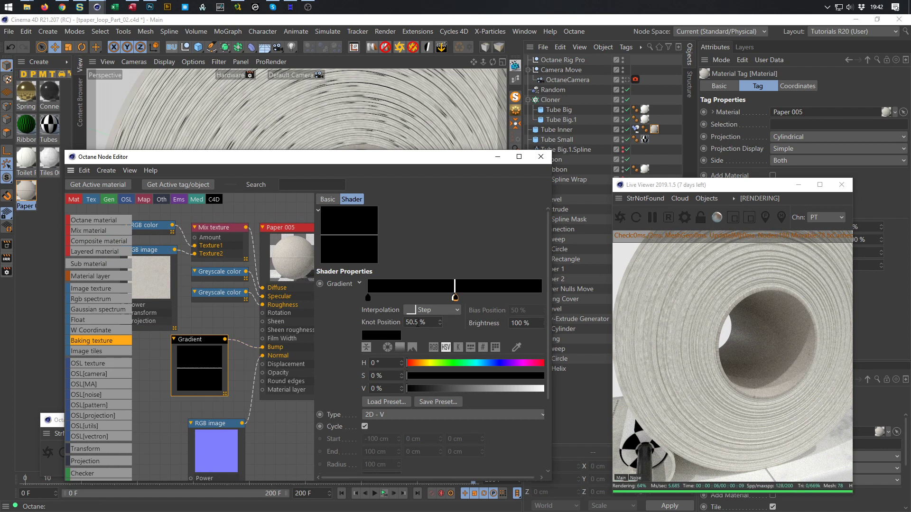
- Turn off Cycle in the Gradient node, set its type to 2D - U and examine the tube's inside in the live render
left_click(363, 426)
left_click(403, 414)
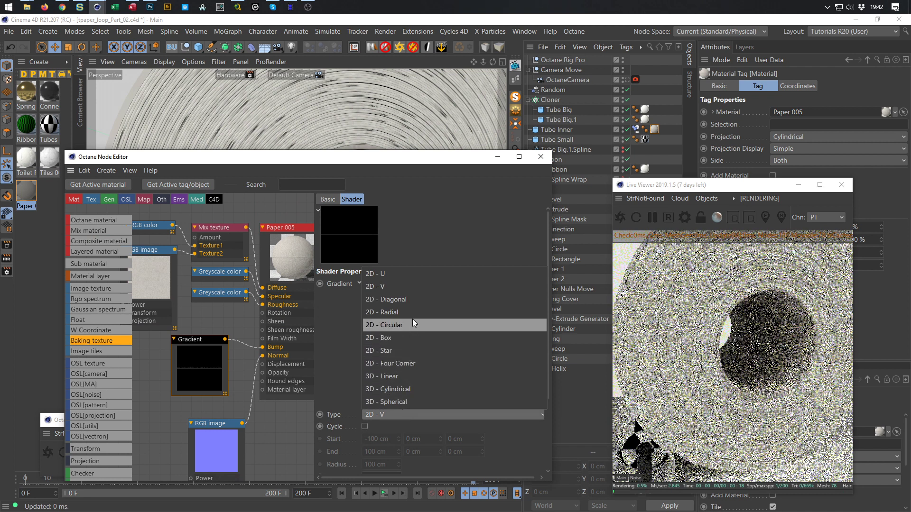
left_click(421, 285)
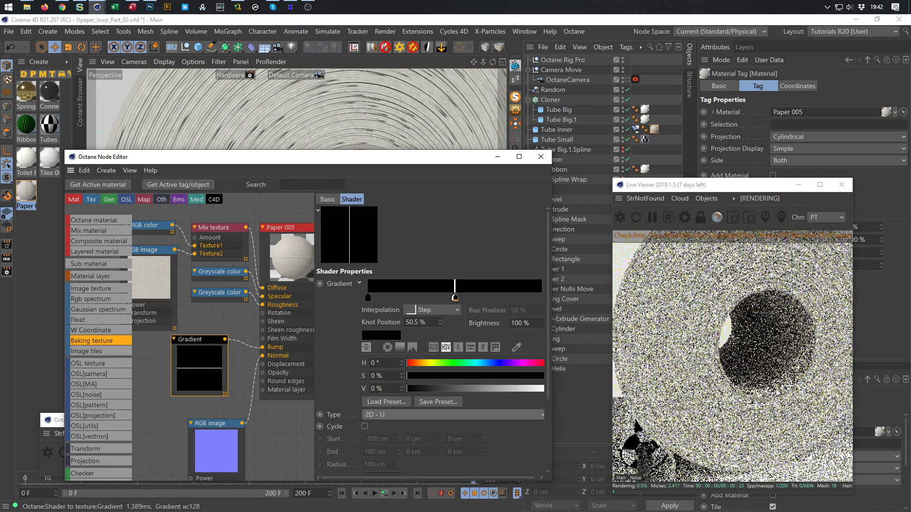
left_click_drag(770, 377, 701, 385)
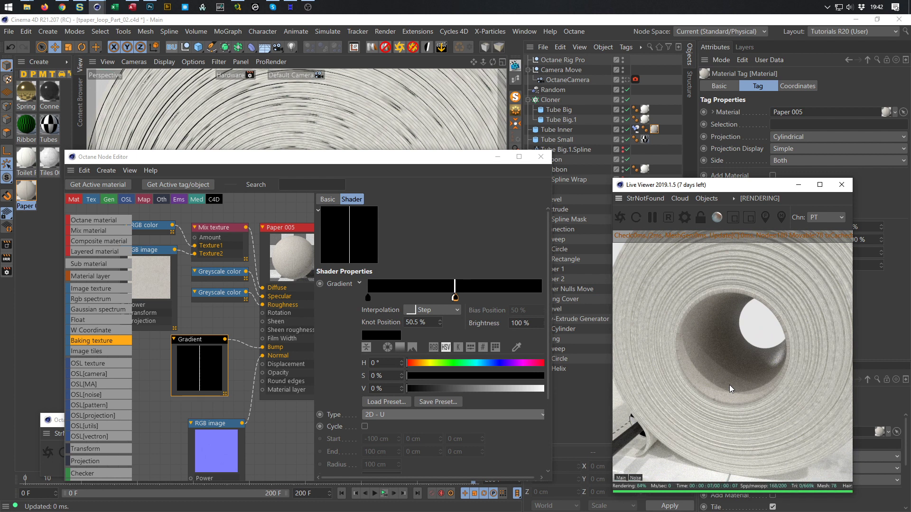
left_click_drag(730, 385, 730, 378)
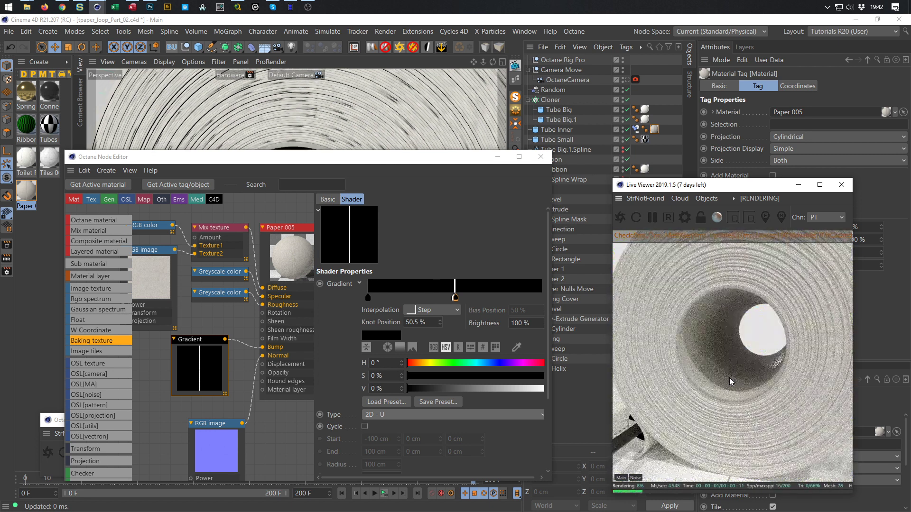
- Hide the Cloner and the Ribbon so only the inner tube shows, and view it at an angle in the live render
left_click(529, 100)
left_click(528, 101)
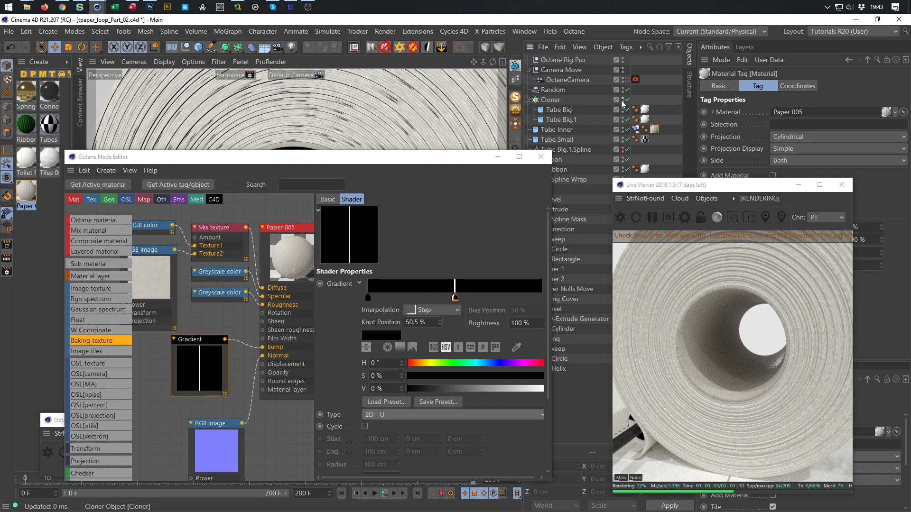
left_click(623, 101)
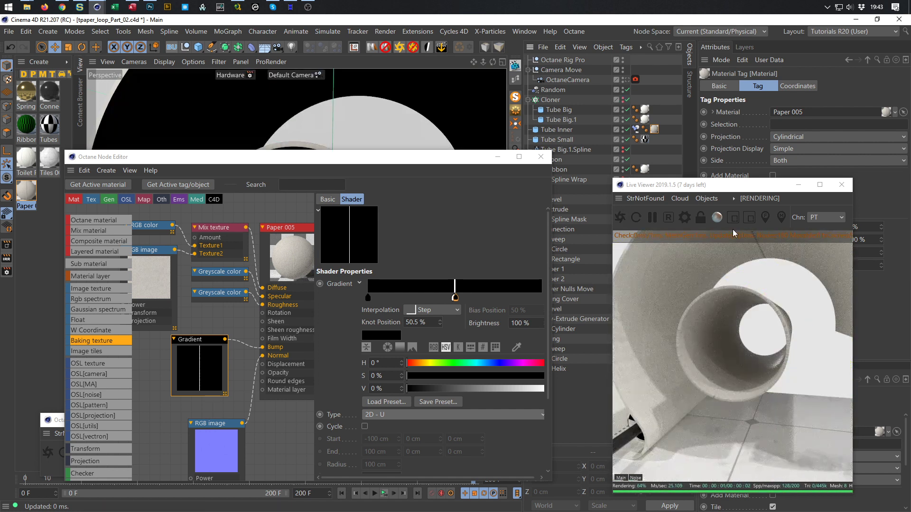
left_click_drag(480, 159, 449, 139)
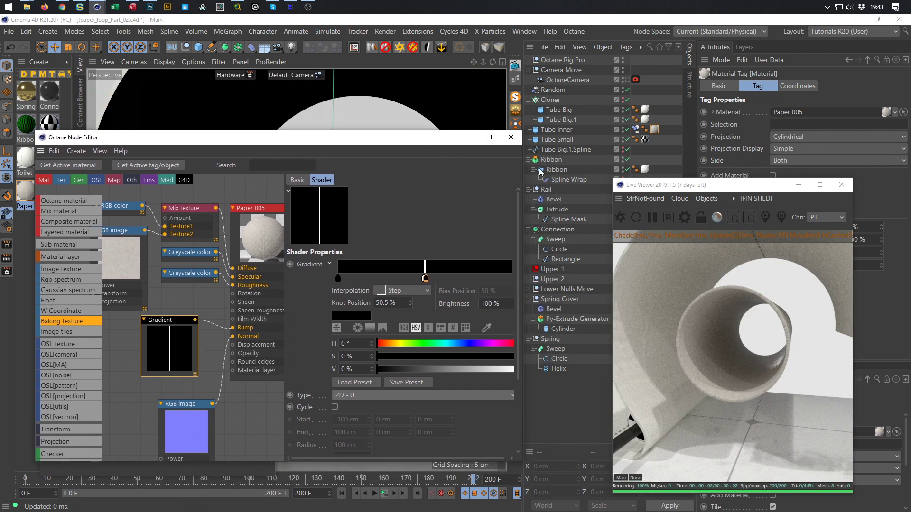
left_click(621, 161)
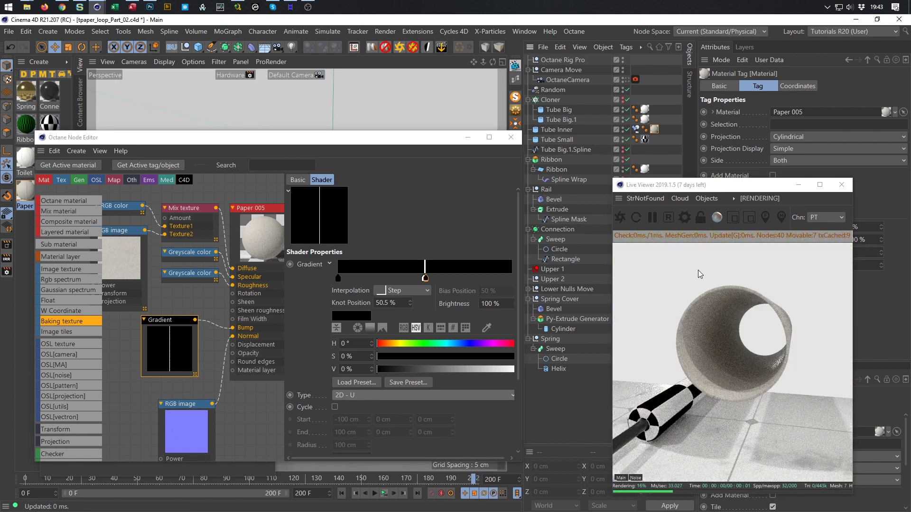
left_click_drag(721, 356, 726, 385)
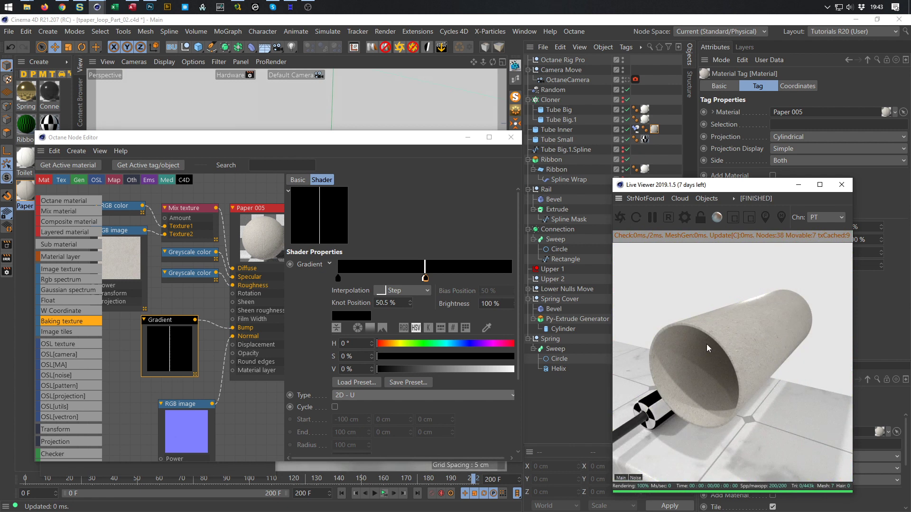
- Switch the Gradient node's type back to 2D - V
left_click(173, 321)
left_click(354, 395)
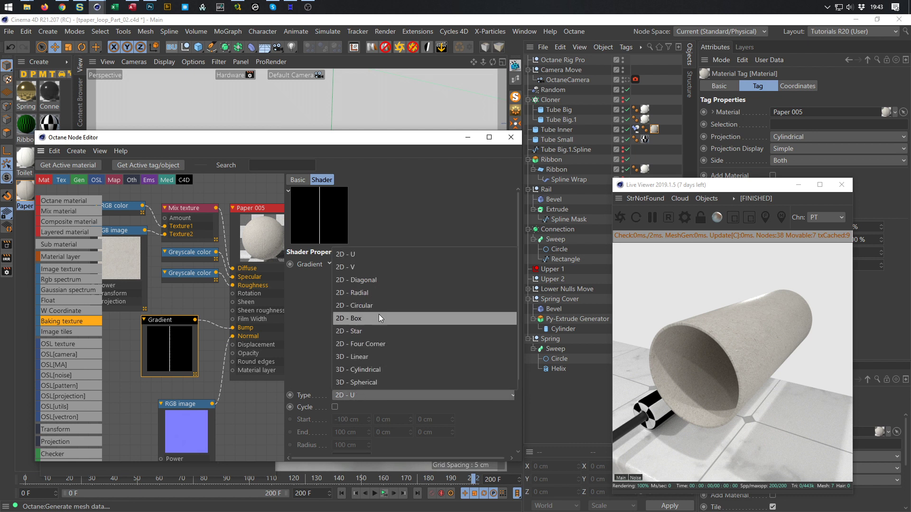
left_click(391, 268)
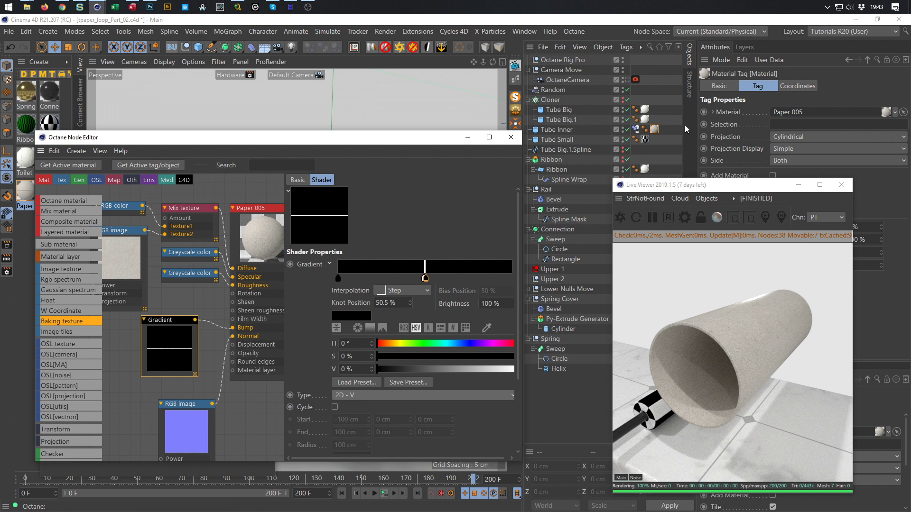
- View the inside of the inner tube in the viewport and set the Gradient node's Angle to 30°
left_click(655, 129)
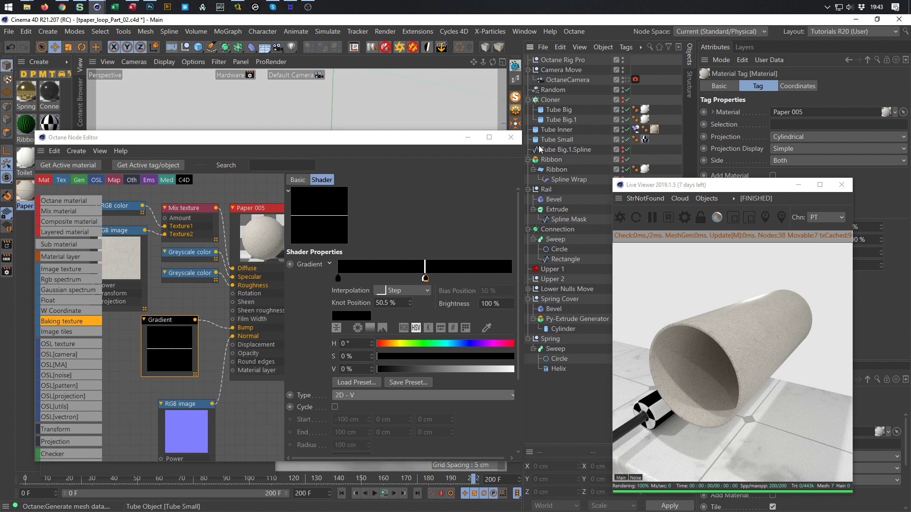
left_click_drag(416, 144, 374, 469)
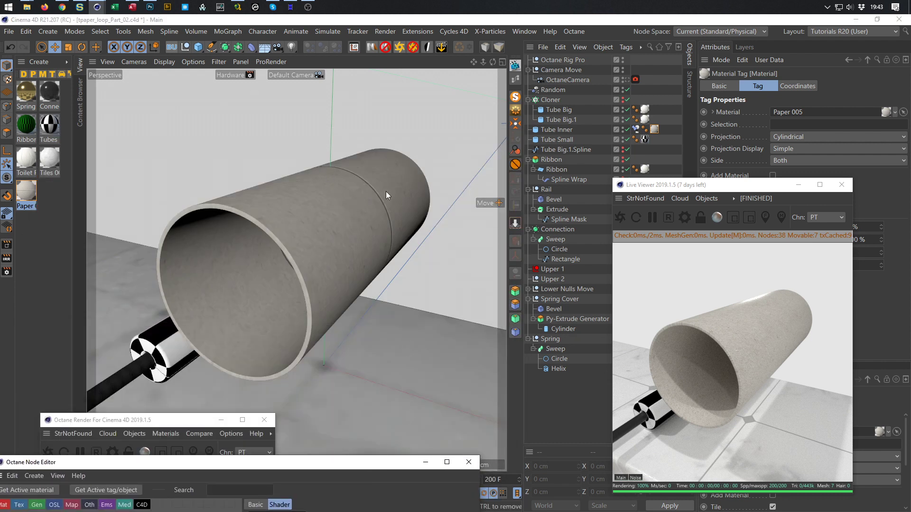
left_click_drag(368, 203, 281, 259, "alt")
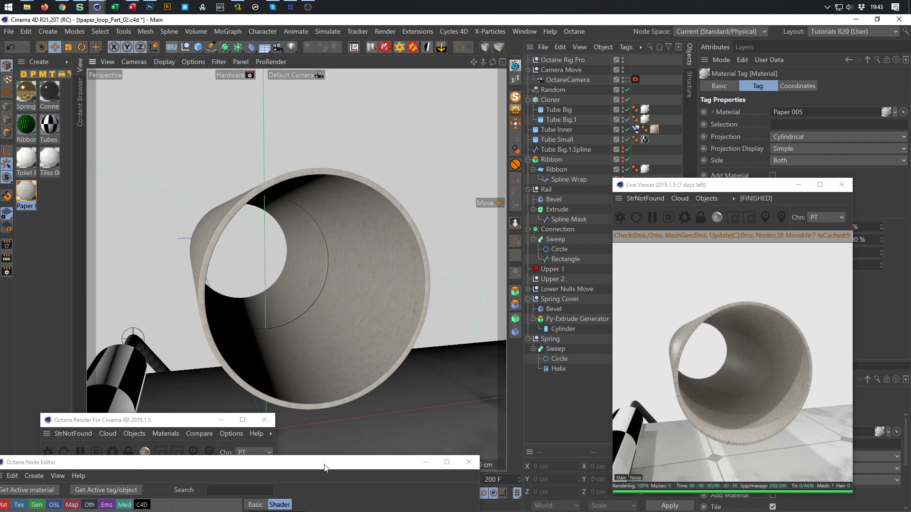
left_click_drag(324, 468, 650, 331)
left_click_drag(280, 250, 264, 230, "alt")
left_click_drag(544, 334, 588, 176)
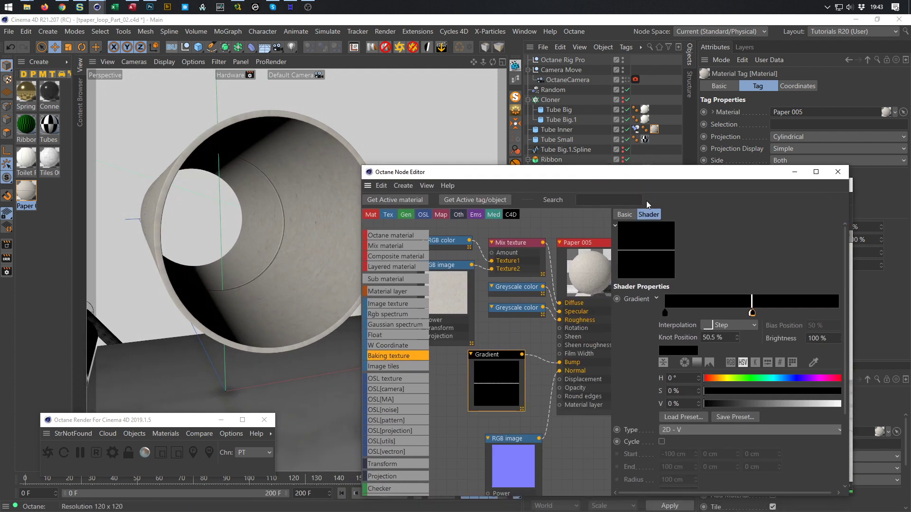
left_click_drag(645, 177, 659, 118)
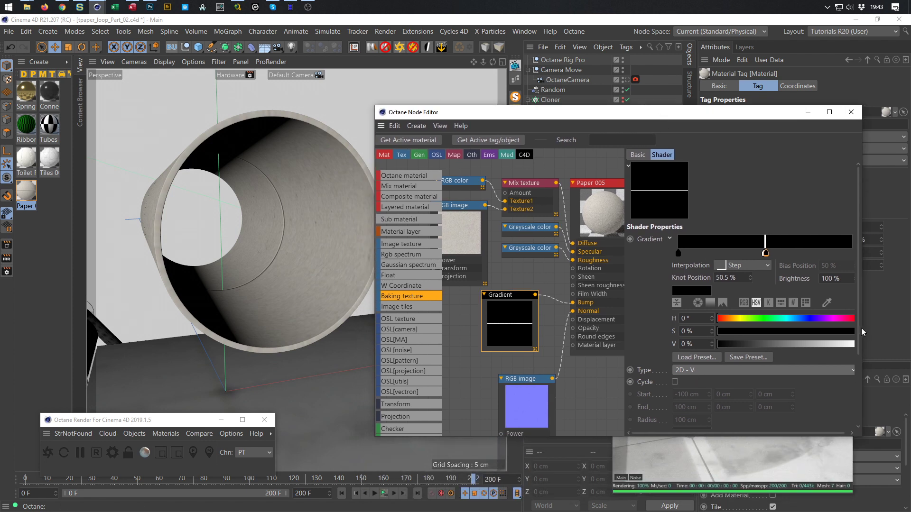
left_click_drag(859, 329, 859, 401)
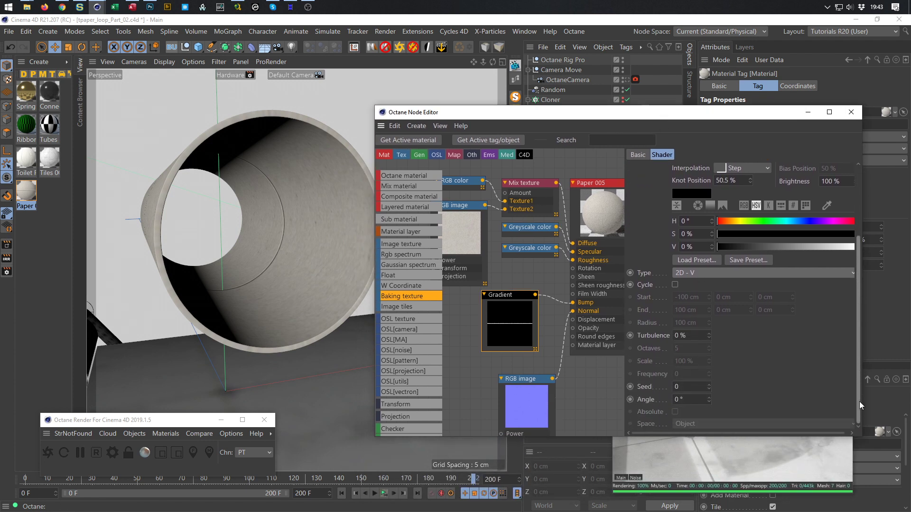
left_click(696, 400)
type("30")
key("Return")
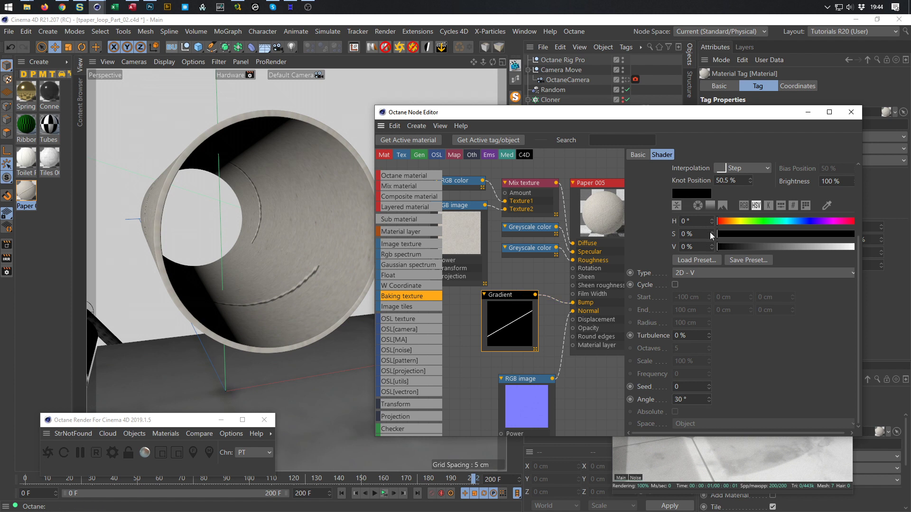
- Double the knots of the gradient in the Gradient node
left_click_drag(858, 261, 859, 183)
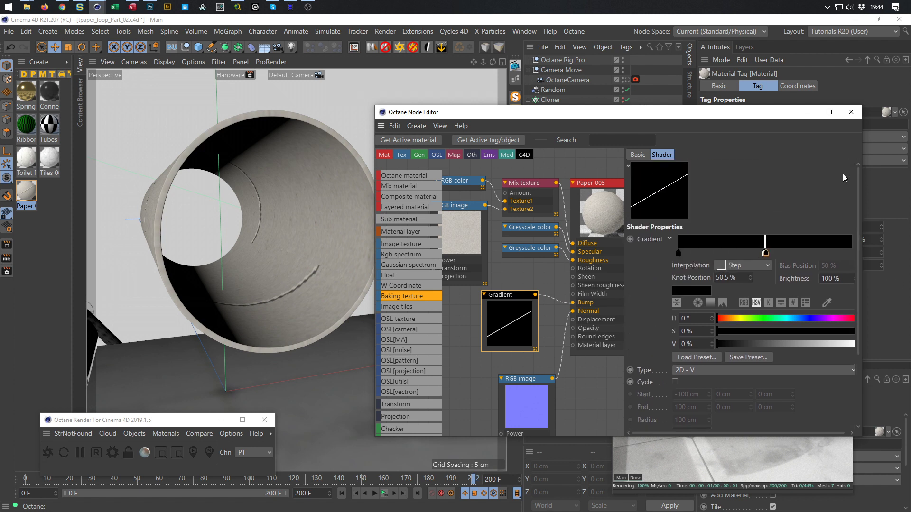
right_click(780, 244)
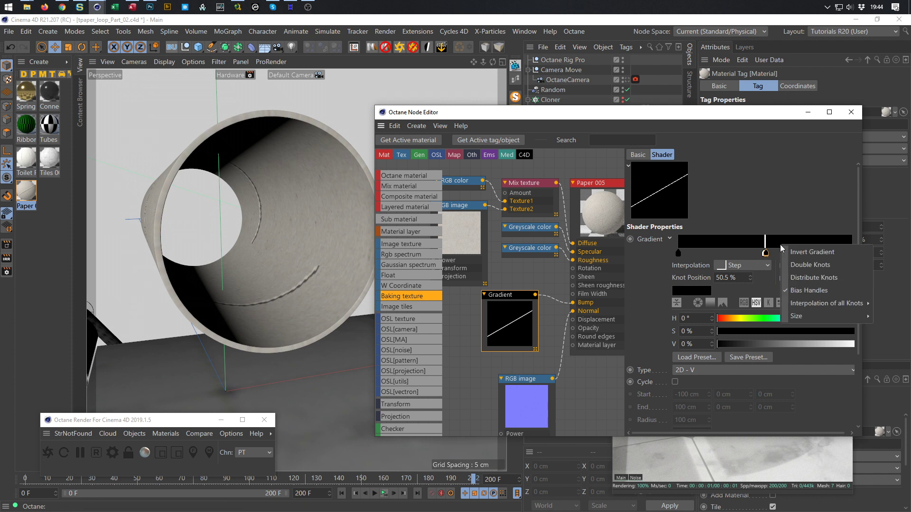
left_click(798, 264)
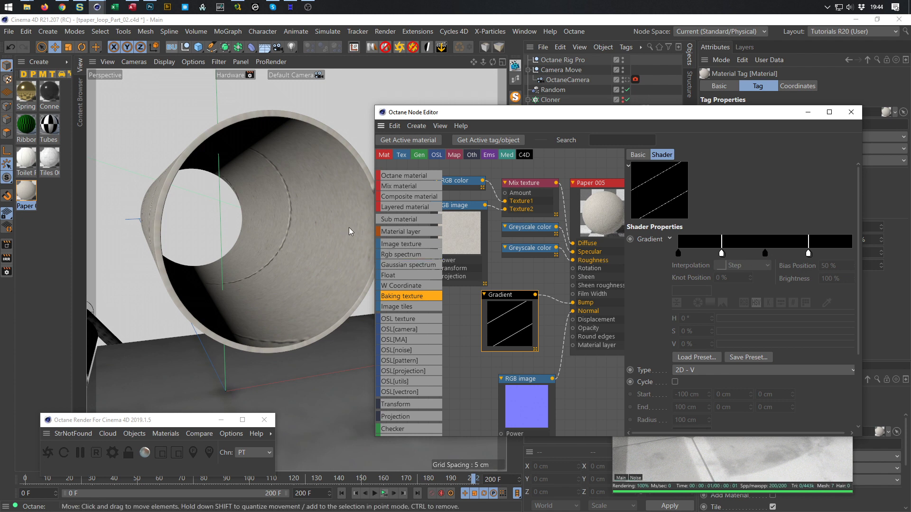
left_click_drag(271, 234, 198, 289, "alt")
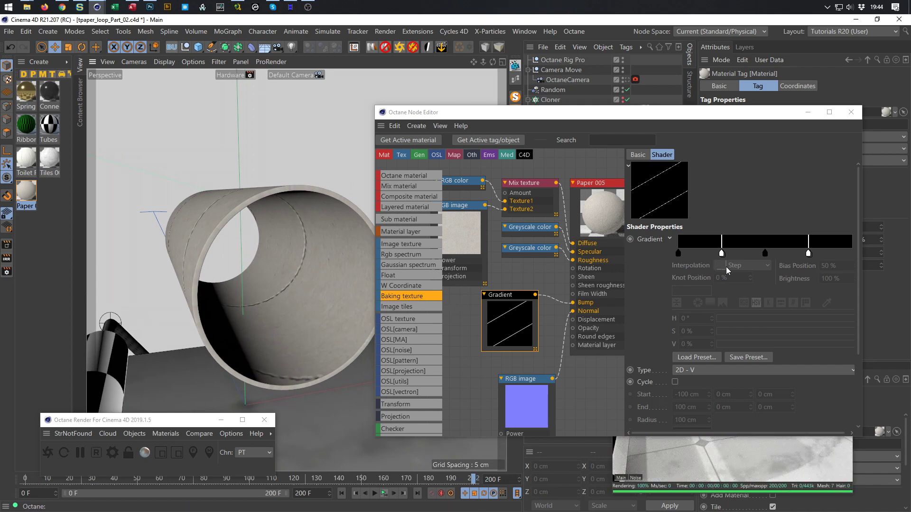
- Move the Gradient node farther from the Paper 005 node and examine the inner tube in the live render
left_click_drag(857, 230, 863, 311)
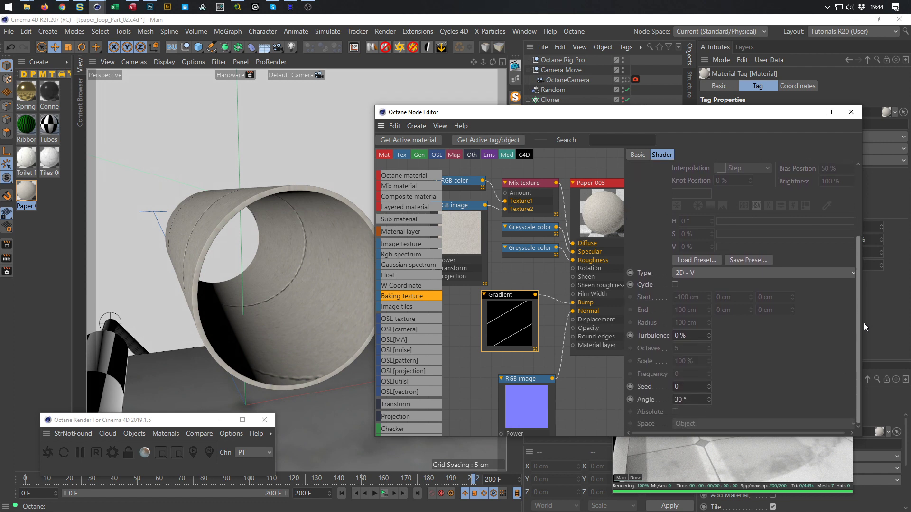
left_click_drag(863, 317, 850, 226)
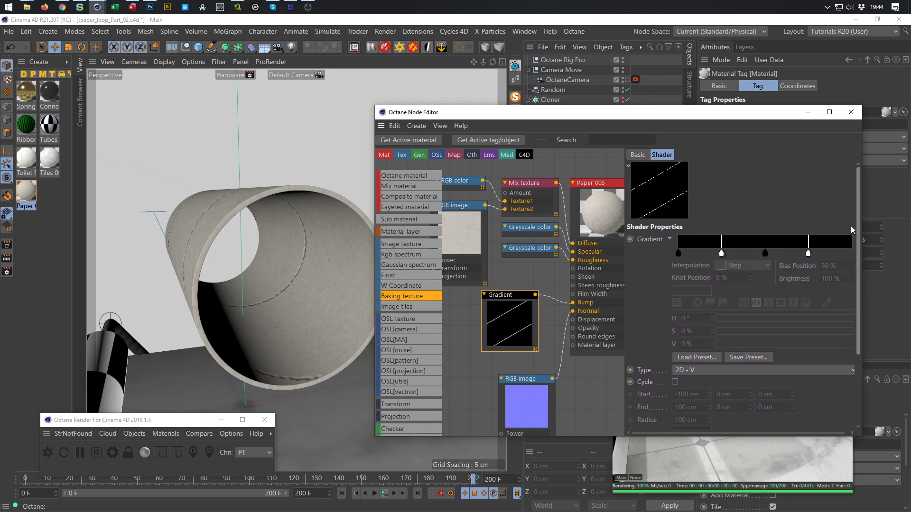
left_click_drag(504, 296, 443, 306)
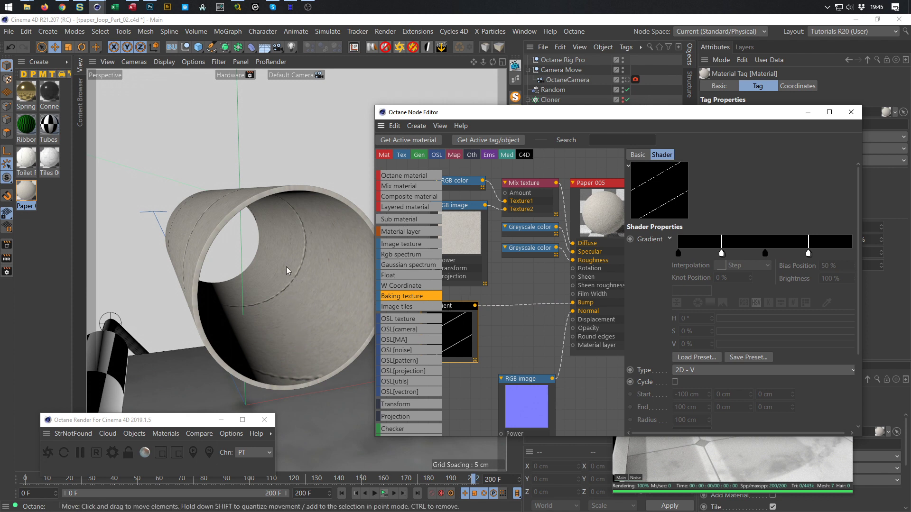
left_click_drag(741, 114, 459, 126)
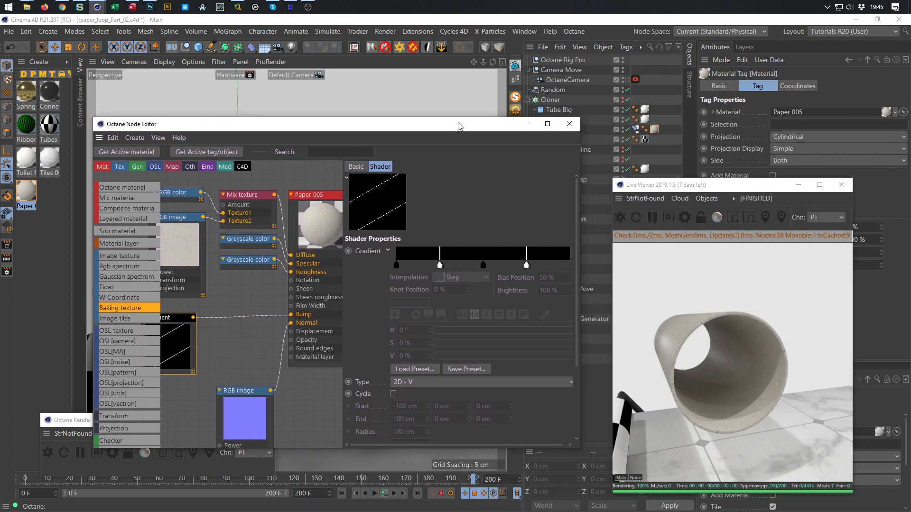
left_click_drag(728, 371, 747, 377)
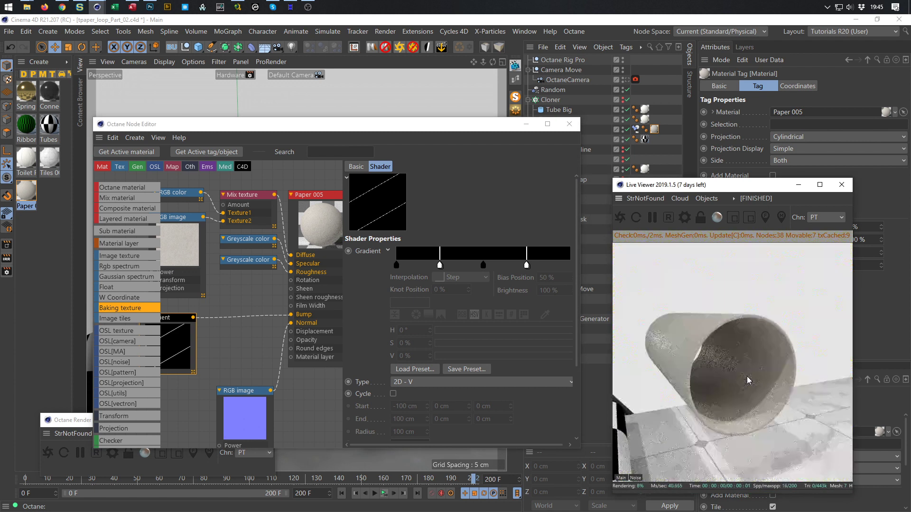
left_click(685, 217)
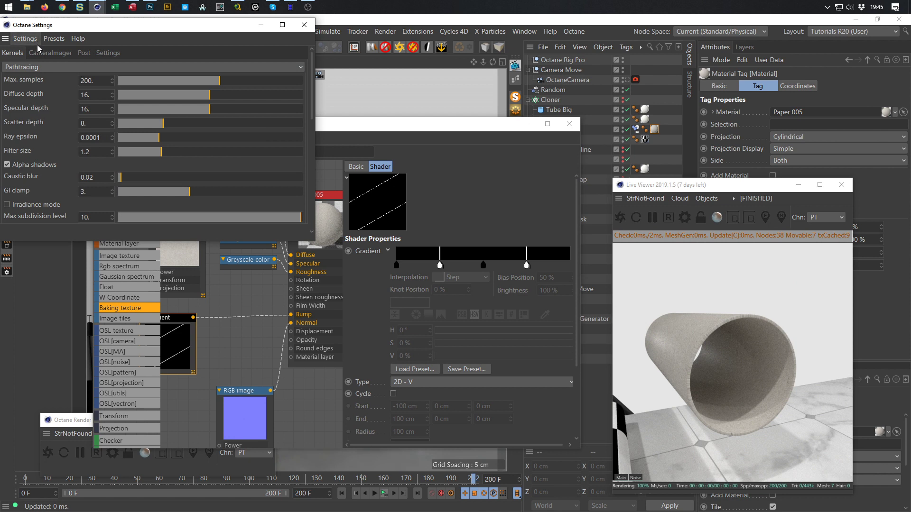
left_click(302, 25)
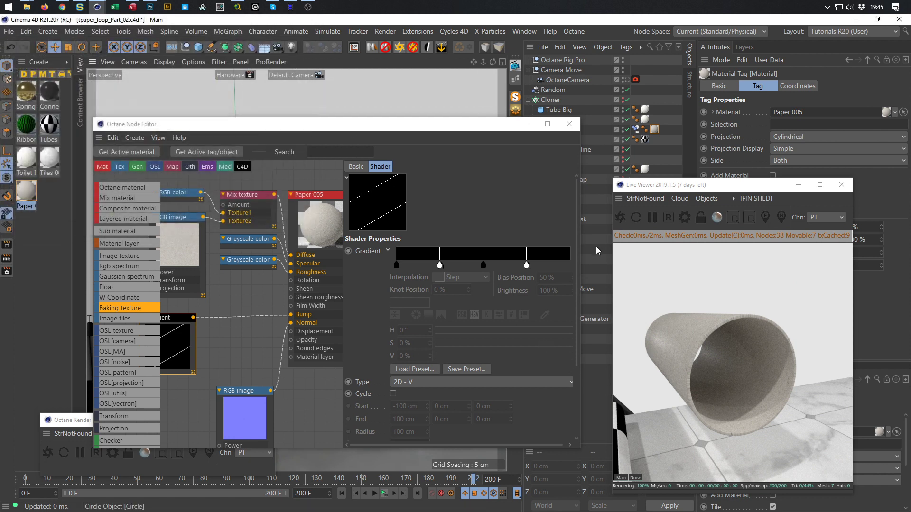
- Set the HDRI picture type of the Octane Rig Pro object to Normal
left_click(563, 61)
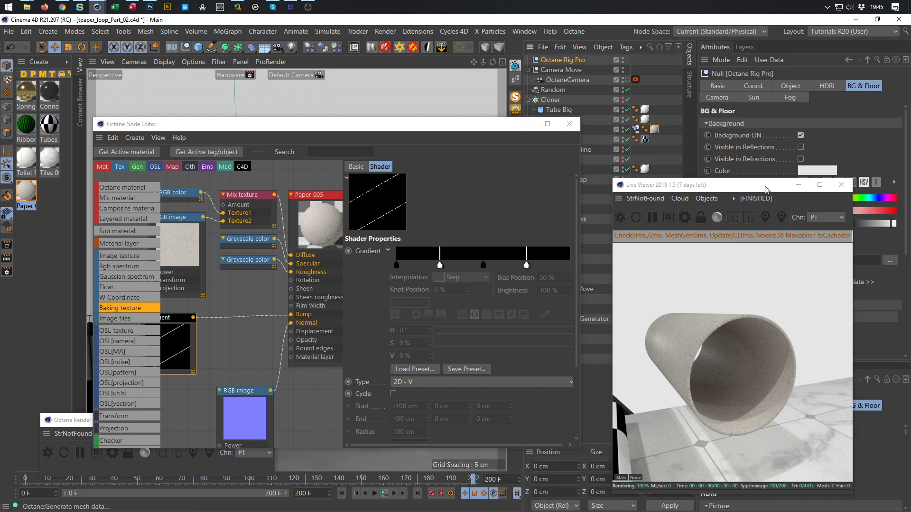
left_click_drag(765, 185, 515, 139)
left_click(827, 86)
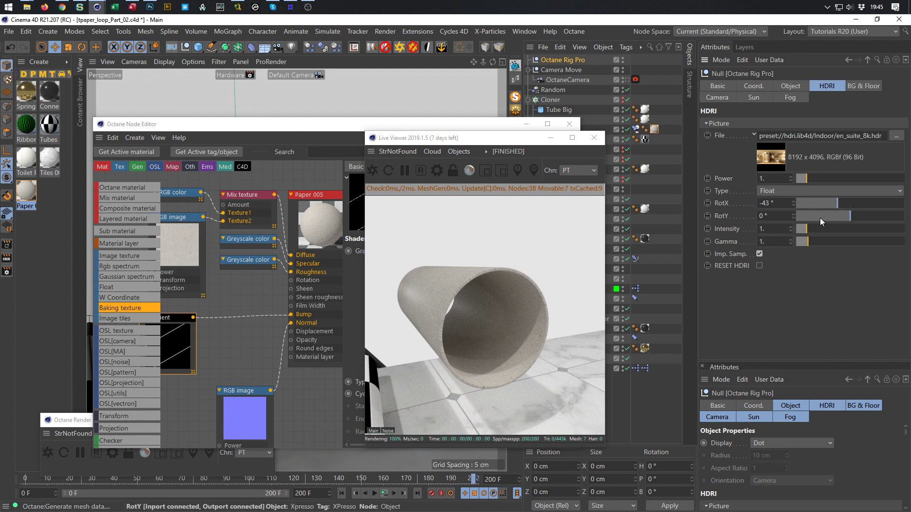
left_click(781, 189)
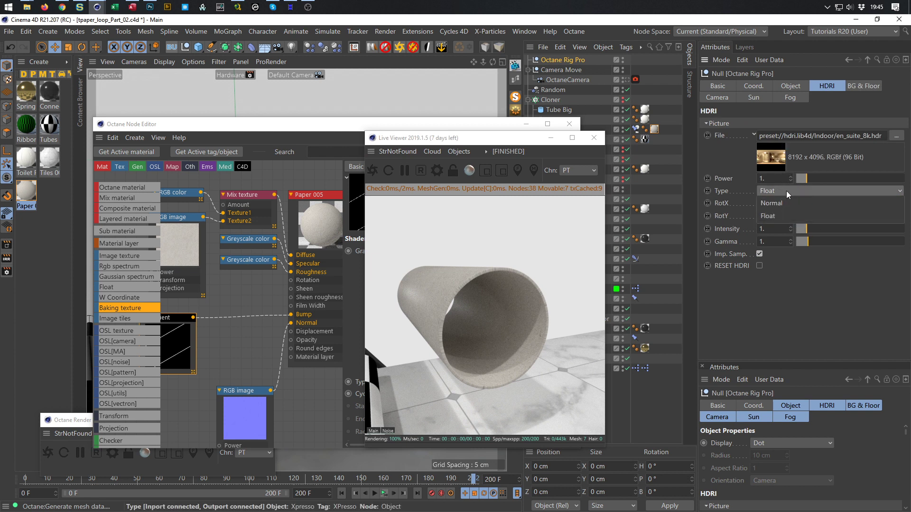
left_click(789, 201)
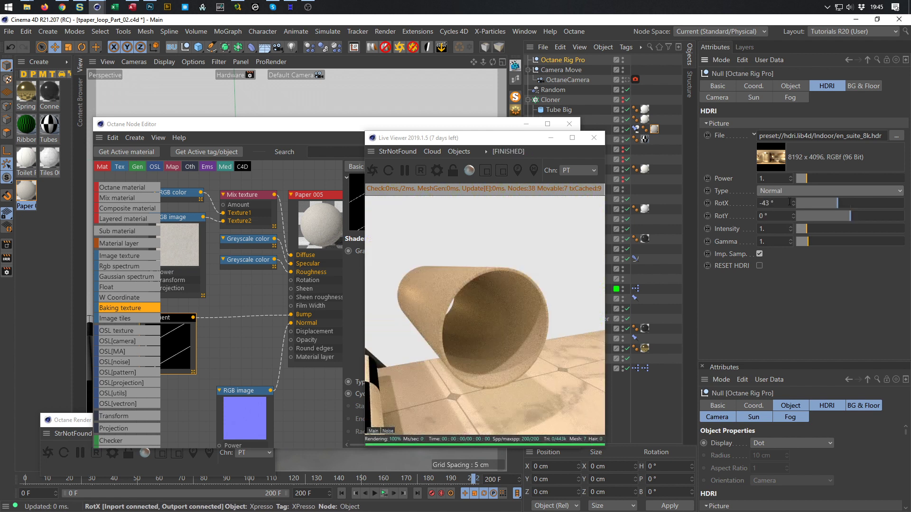
- Open the Indoor folder of the HDRI library in the Content Browser
key("shift+F8")
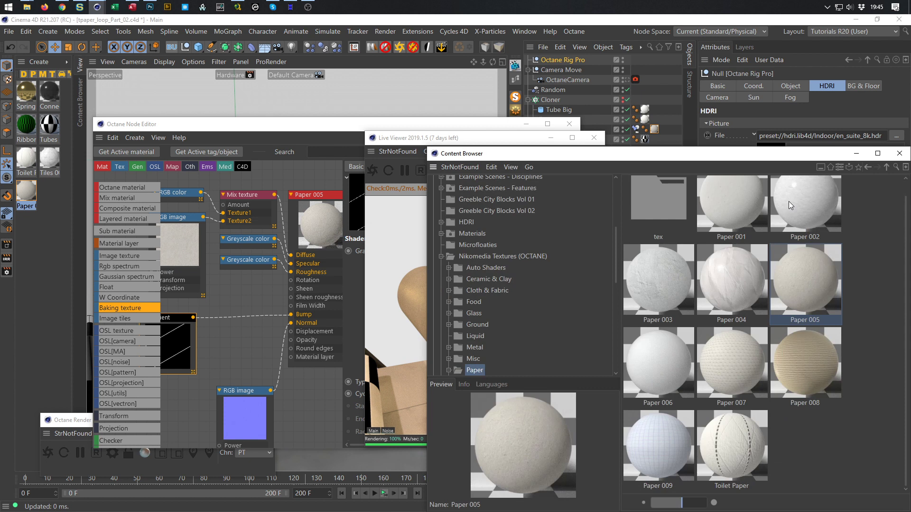
left_click_drag(725, 160, 227, 99)
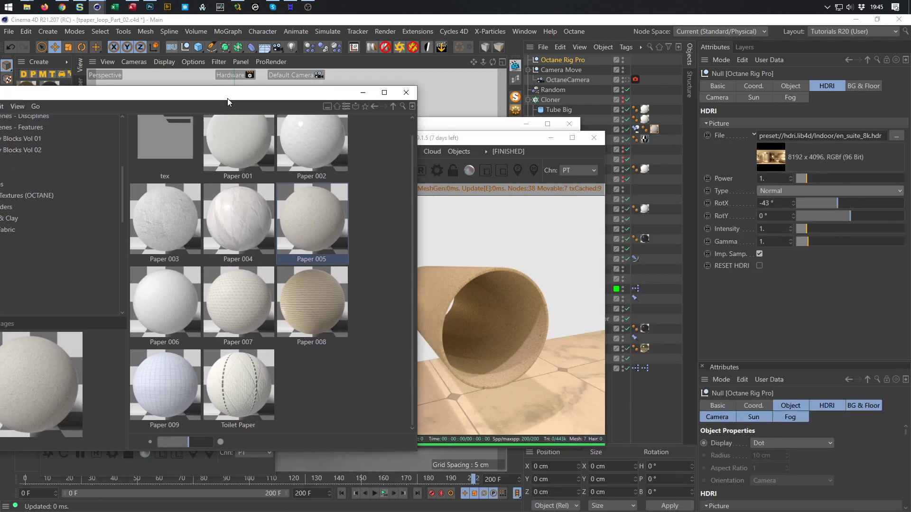
left_click_drag(110, 98, 164, 76)
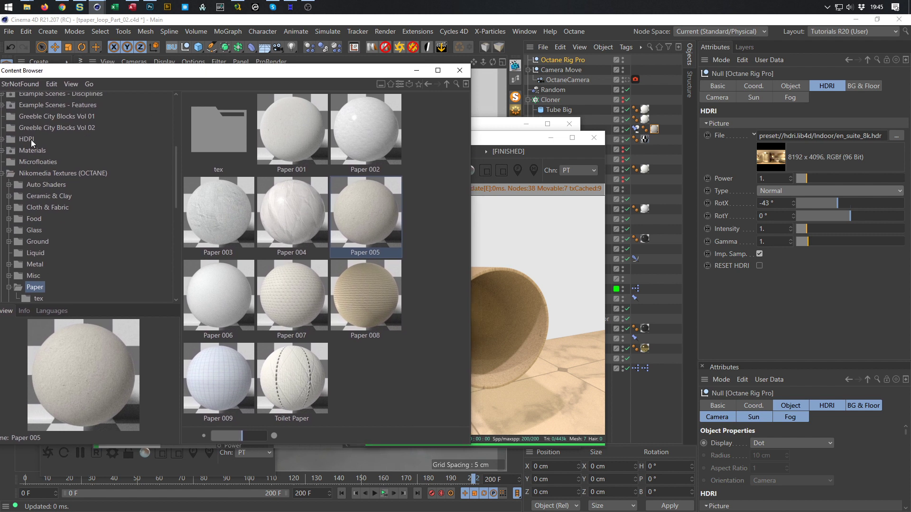
left_click(26, 139)
double_click(239, 138)
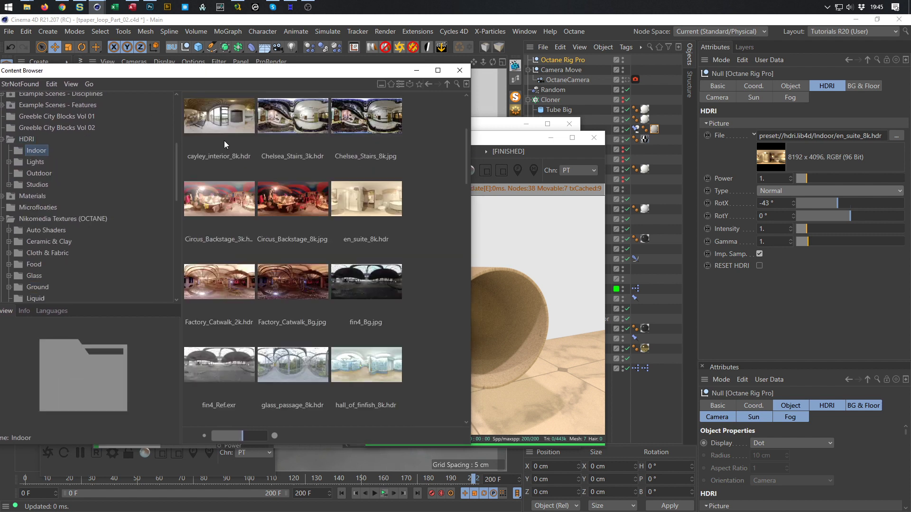
- Assign NatureLabFront_IBL_Ref.hdr as the rig's HDRI file, examine the tube under it in the live render, and close the Content Browser
scroll(286, 241, "down", 5)
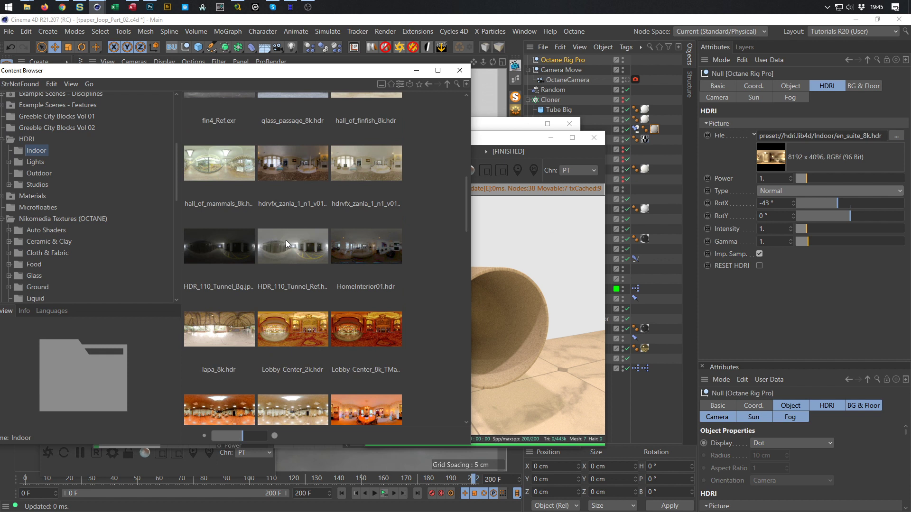
scroll(286, 240, "down", 1)
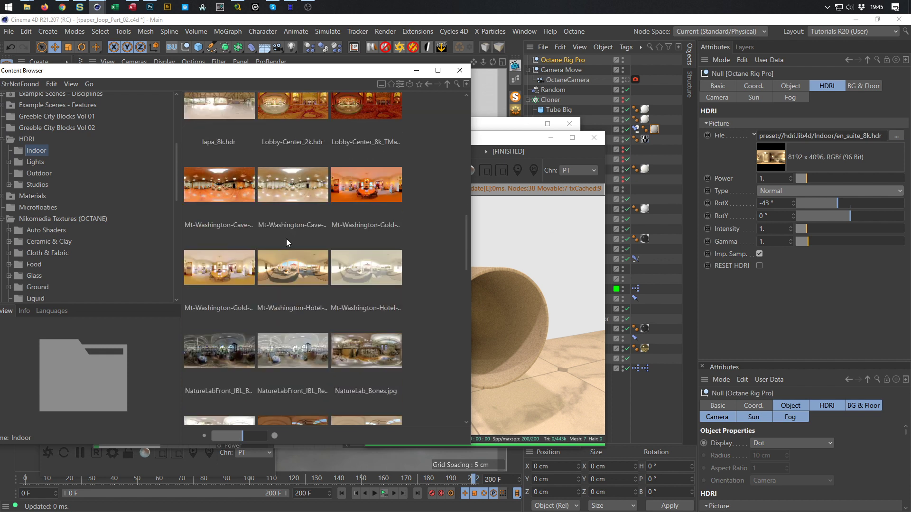
scroll(286, 241, "down", 1)
left_click(269, 288)
left_click_drag(679, 214, 849, 143)
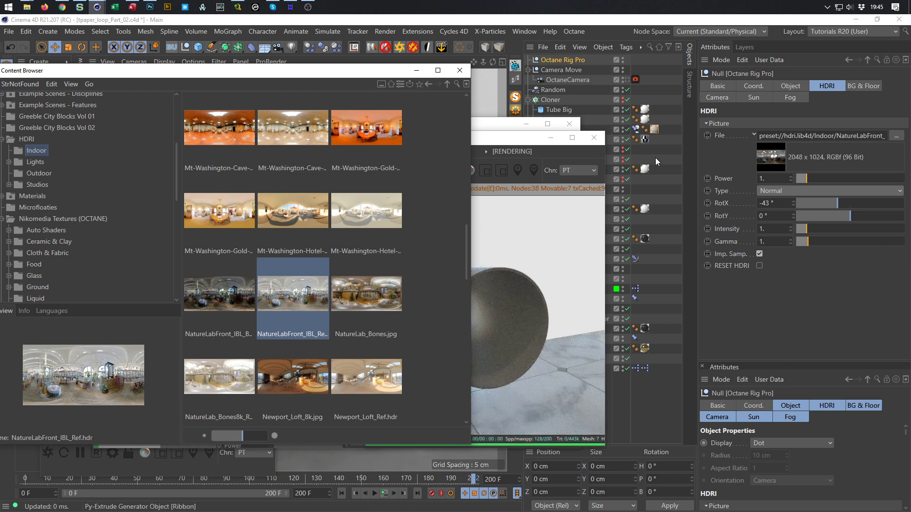
left_click(509, 144)
left_click_drag(431, 319, 443, 341)
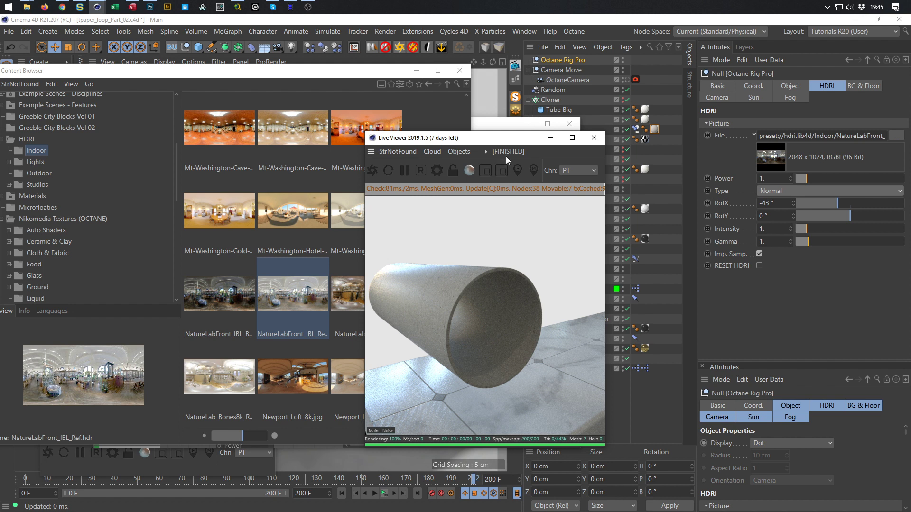
left_click_drag(509, 141, 656, 149)
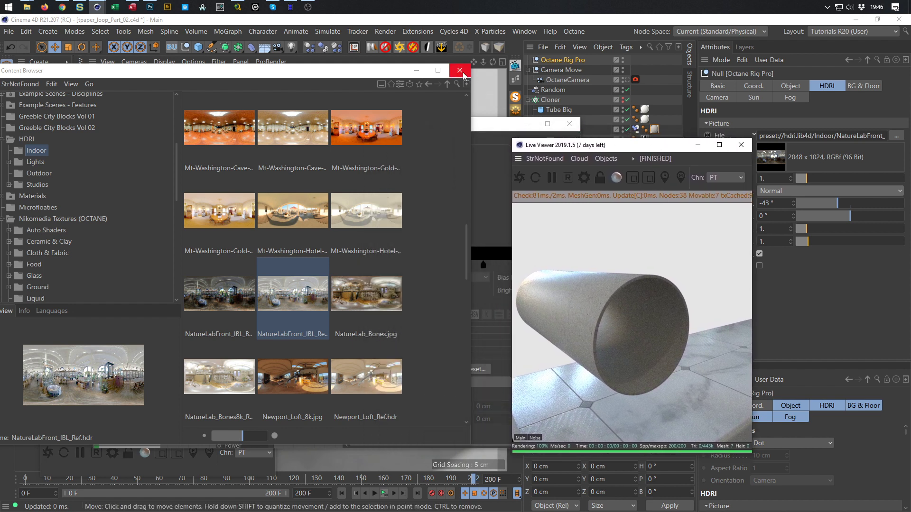
left_click(459, 71)
- Reset the Gradient node's gradient to its default and bring the whole live render back into view
left_click(465, 127)
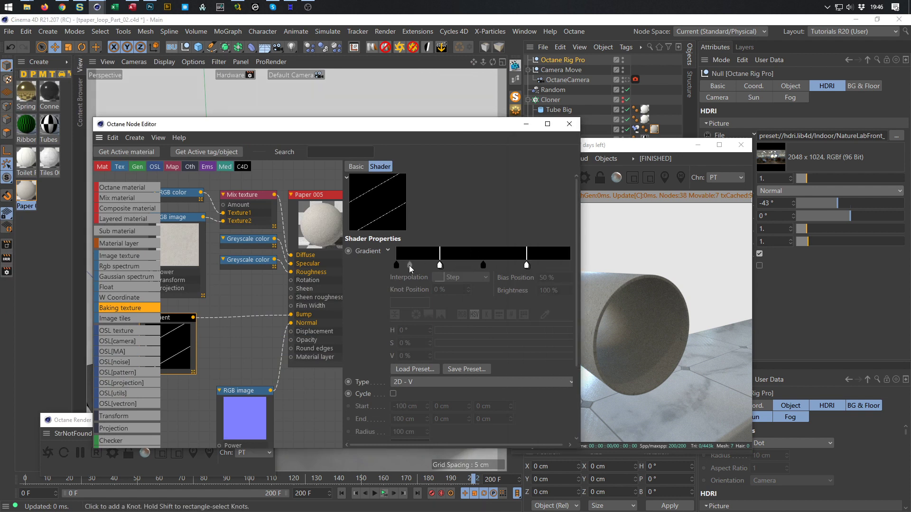
right_click(378, 252)
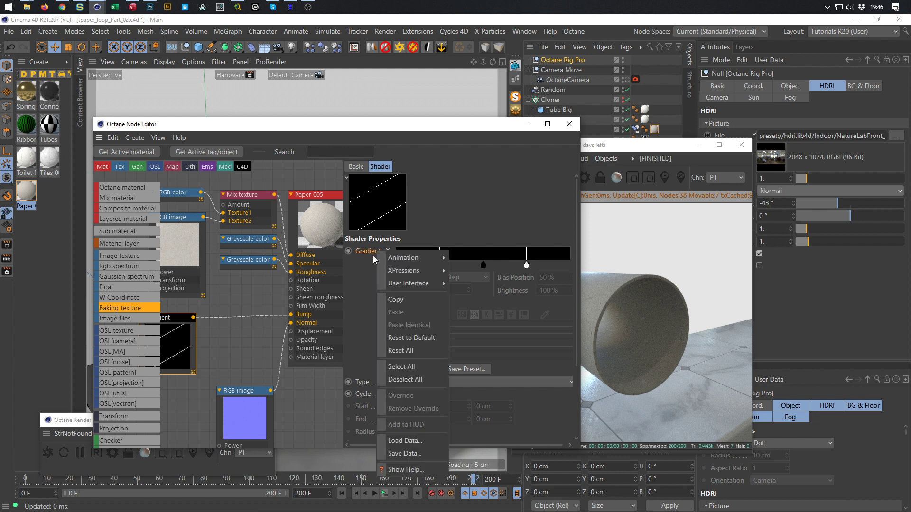
left_click(403, 338)
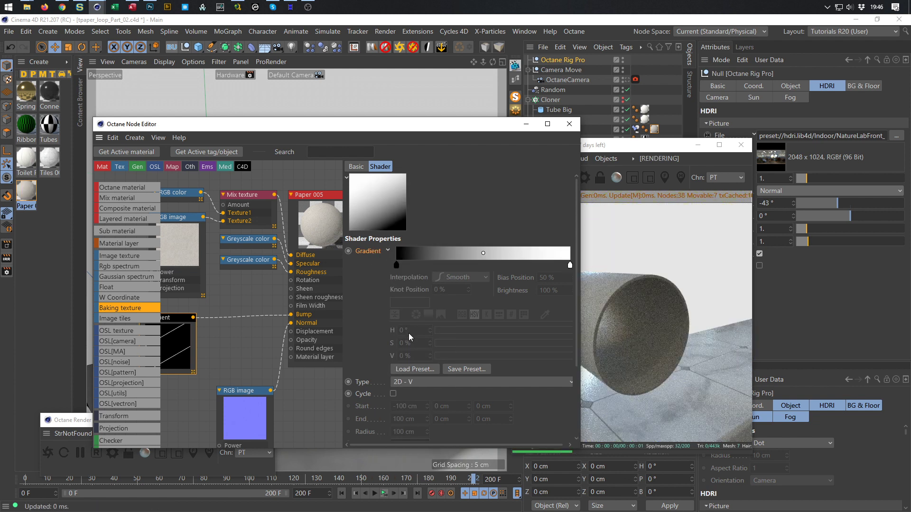
left_click_drag(632, 147, 744, 170)
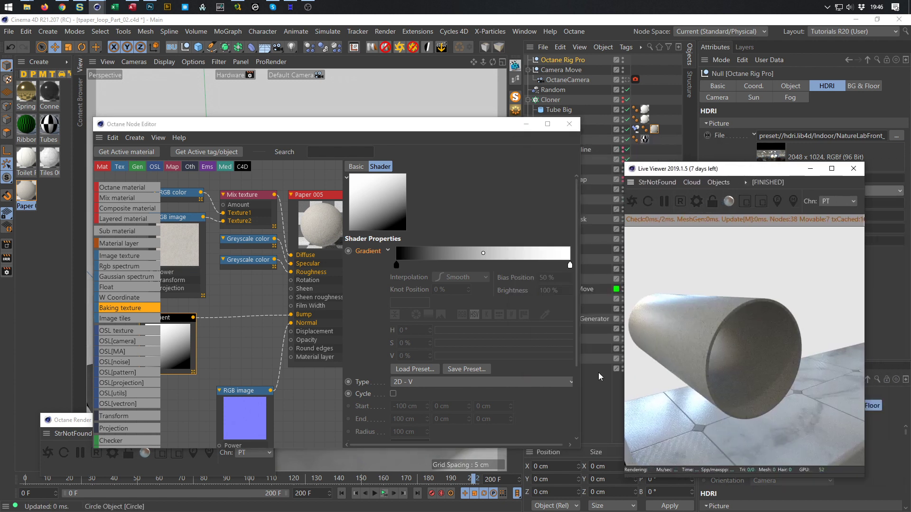
- Set the gradient's white knot to 50% and place black knots close to both sides, at about 47% and 52.5%
left_click_drag(570, 265, 480, 264)
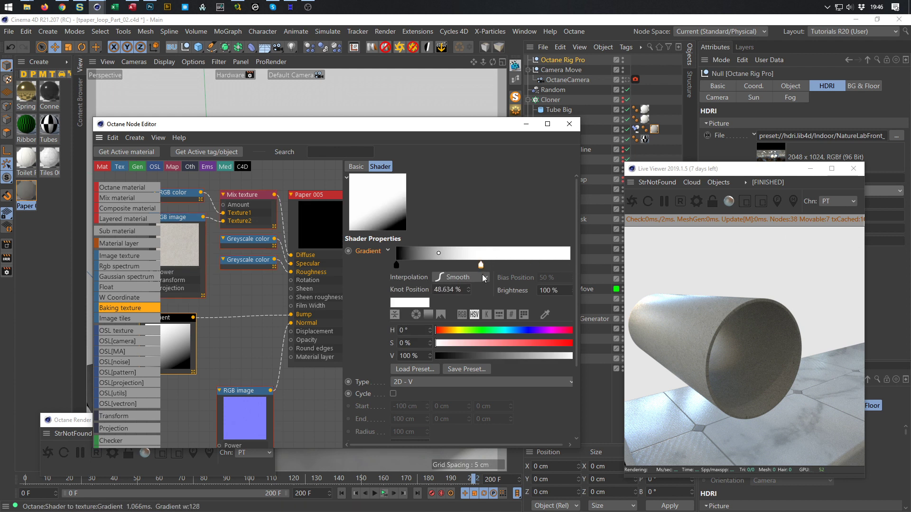
left_click(457, 293)
type("50")
key("Return")
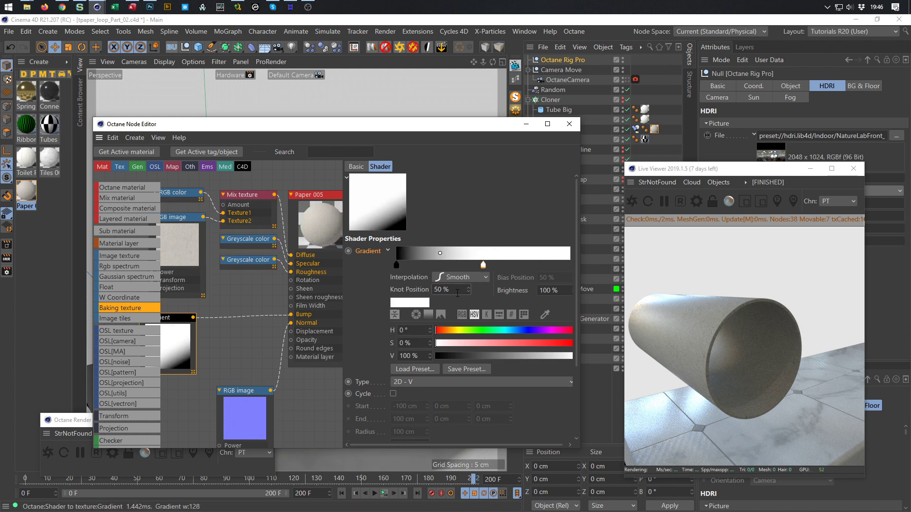
left_click_drag(396, 265, 487, 273)
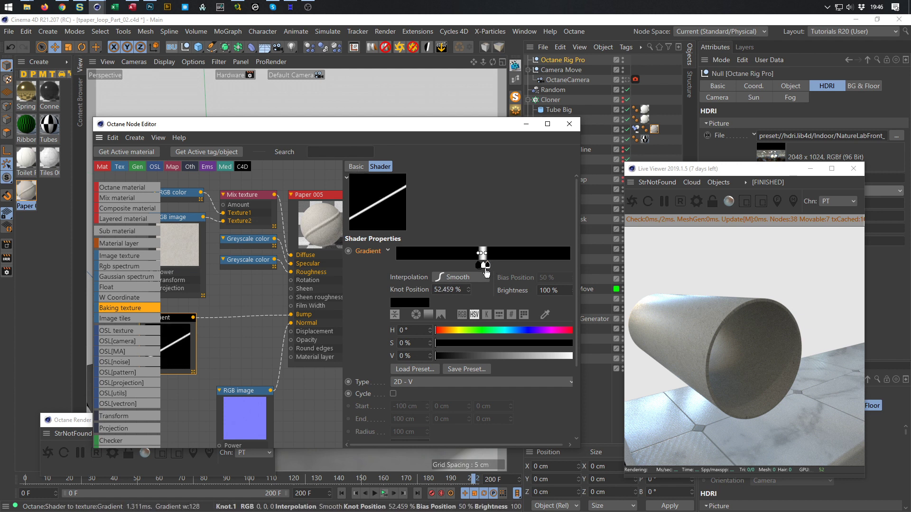
- Push the bias handles beside the white knot outward to 0% and 100% for a hard-edged stripe, and refresh the live render
left_click_drag(485, 254, 489, 255)
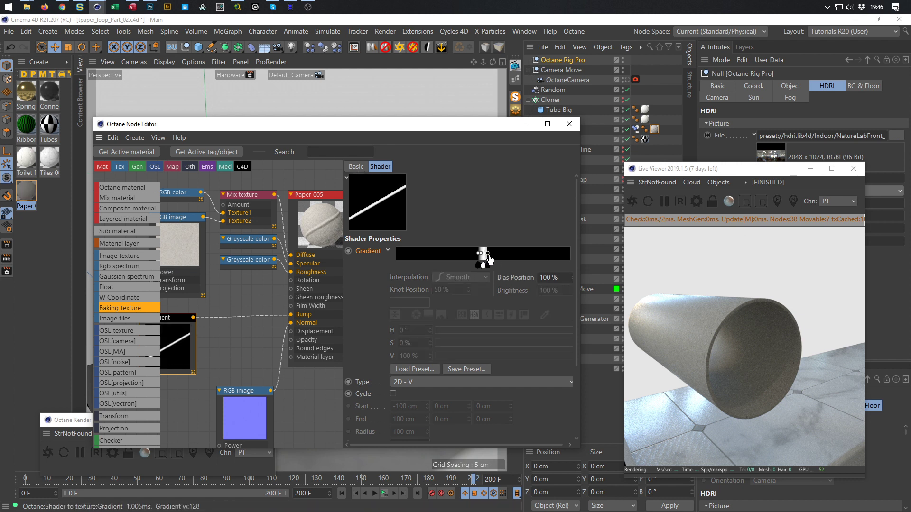
left_click(478, 255)
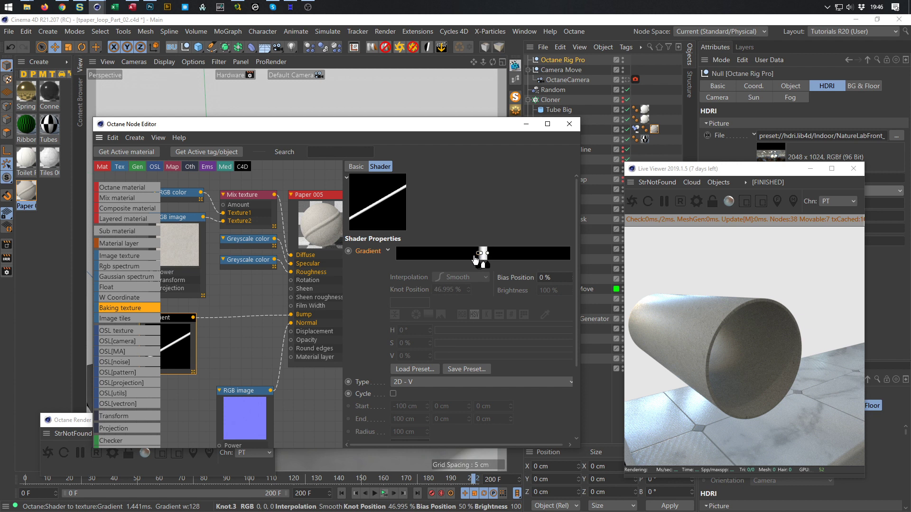
left_click_drag(481, 253, 478, 255)
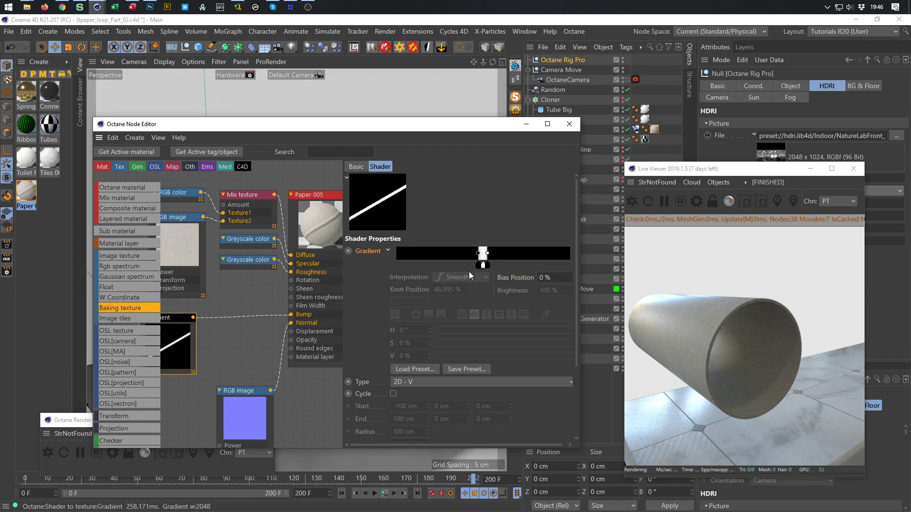
left_click(492, 255)
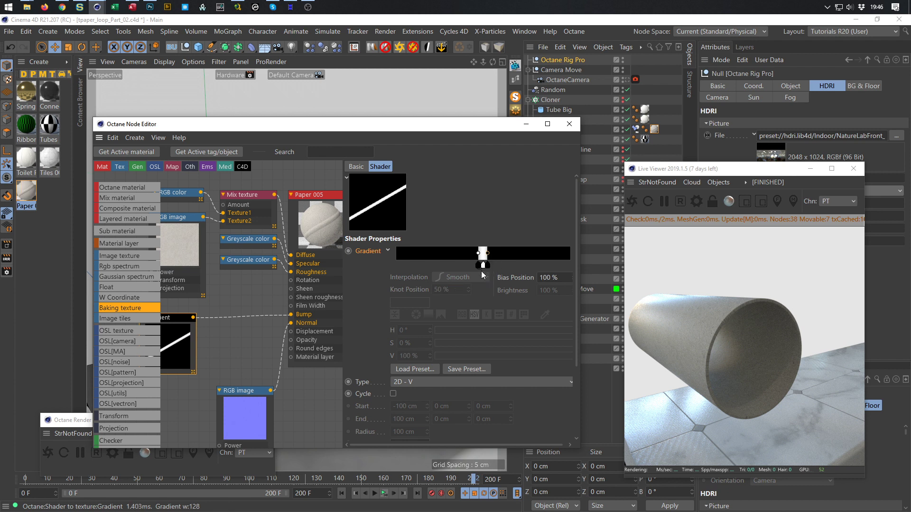
left_click_drag(480, 269, 460, 295)
left_click(635, 201)
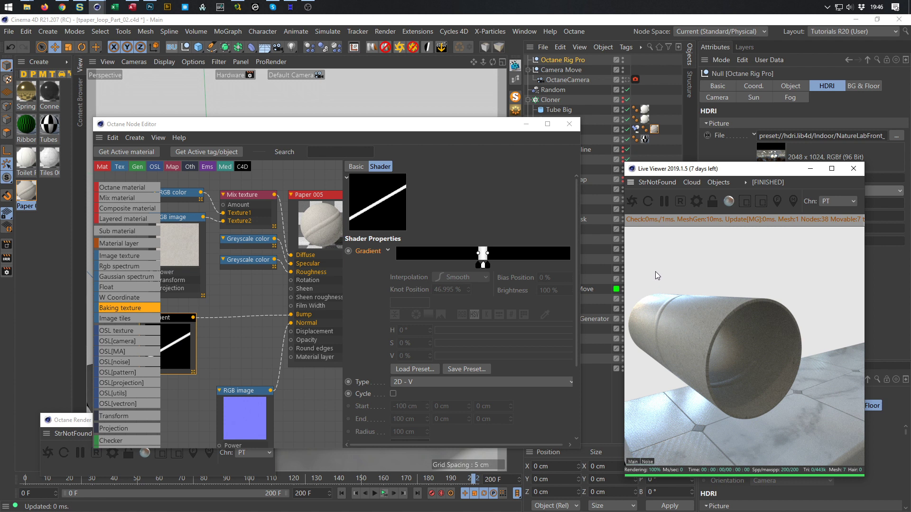
- Set the position of the black knot after the white one to 51%
left_click(483, 264)
left_click(487, 264)
double_click(448, 289)
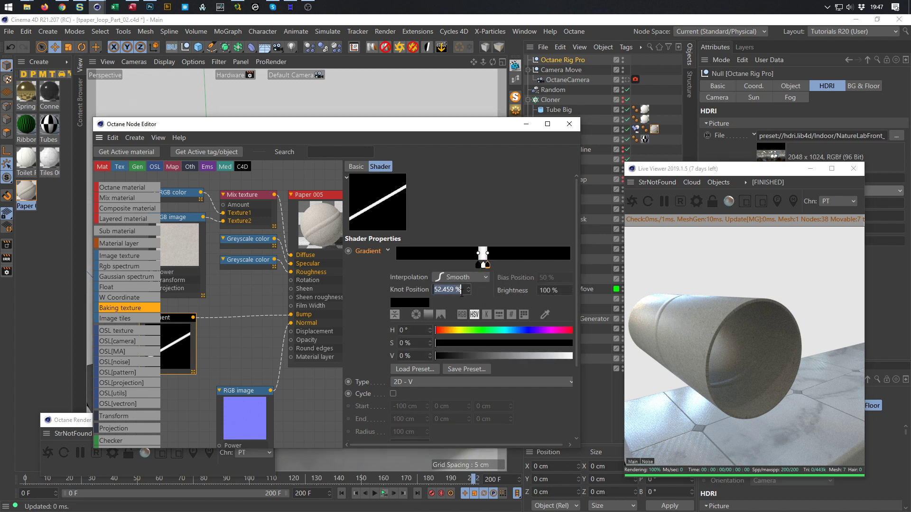
type("51")
key("Return")
- Set the position of the black knot before the white one to 49%
left_click(478, 265)
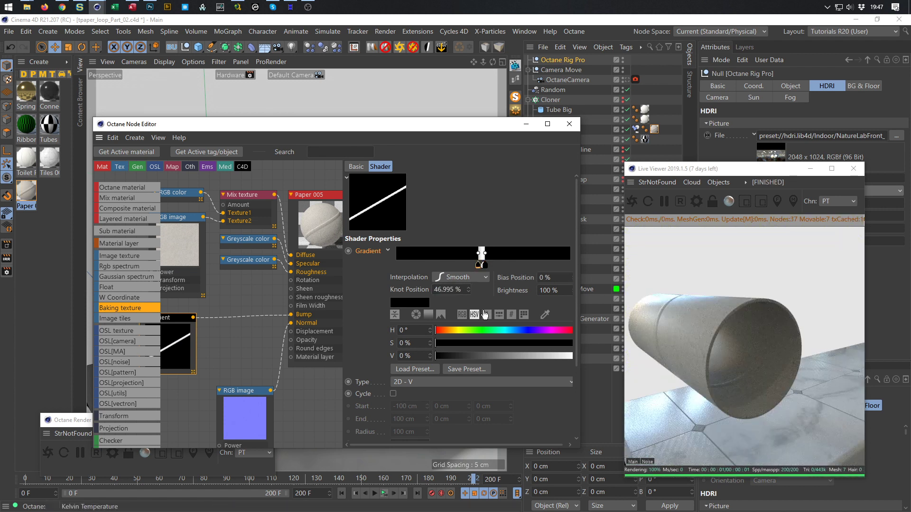
key("space")
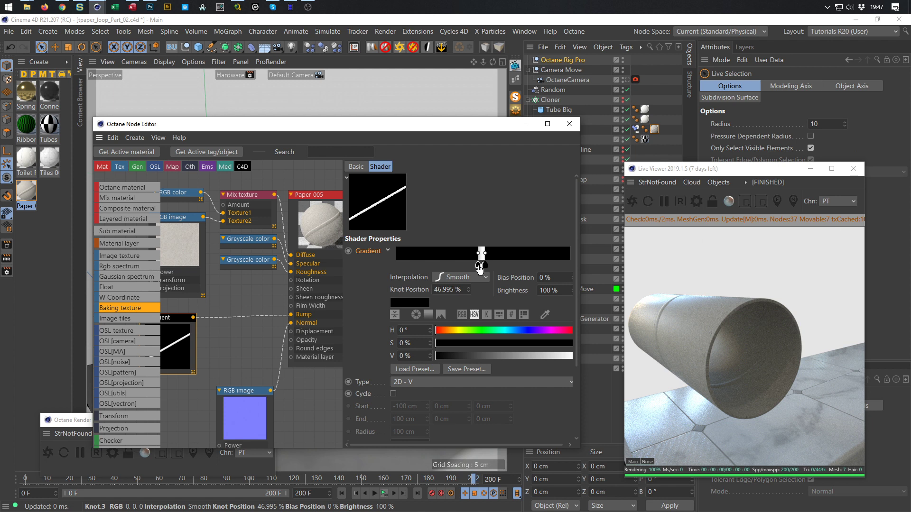
left_click(453, 292)
type("49")
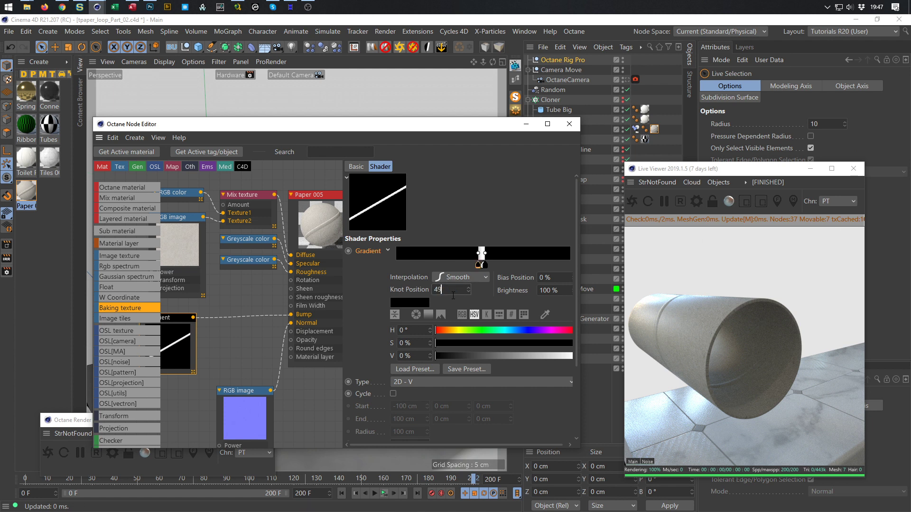
type("49")
key("Return")
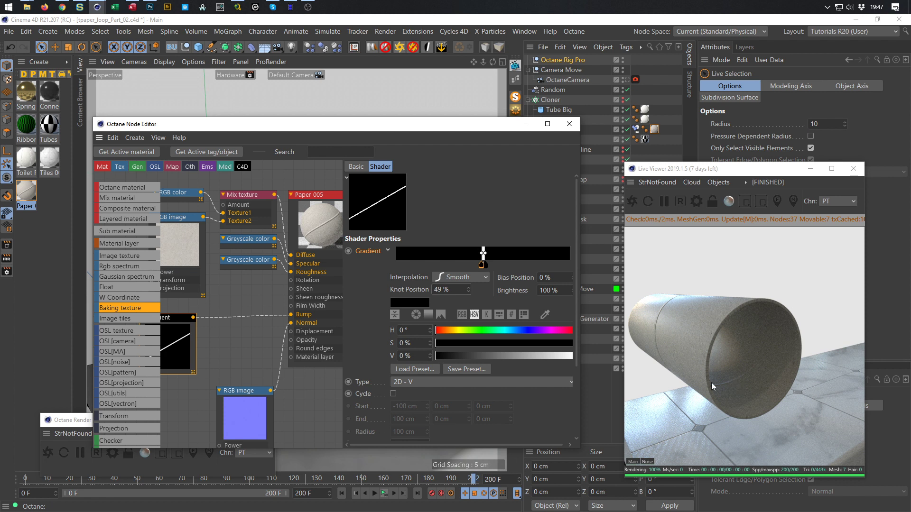
- Double the gradient's knots and orbit the live render to look into the open end of the tube
right_click(508, 252)
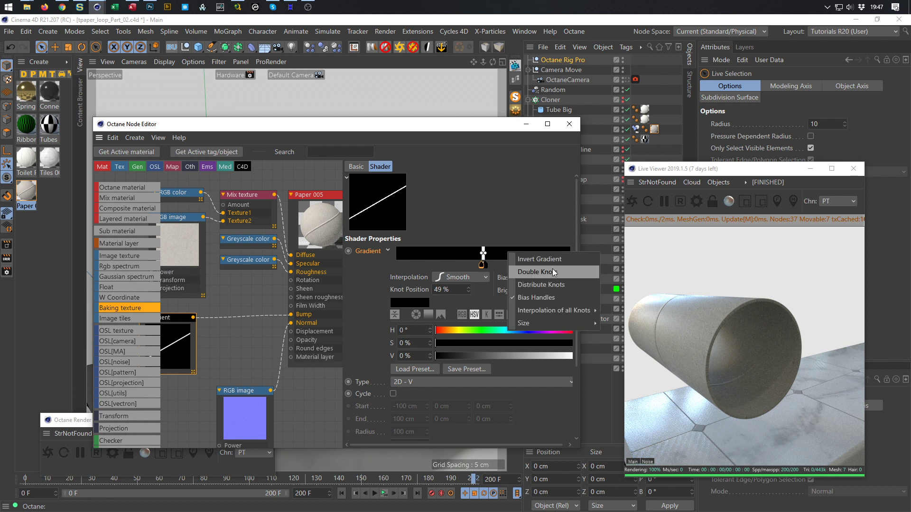
left_click(549, 303)
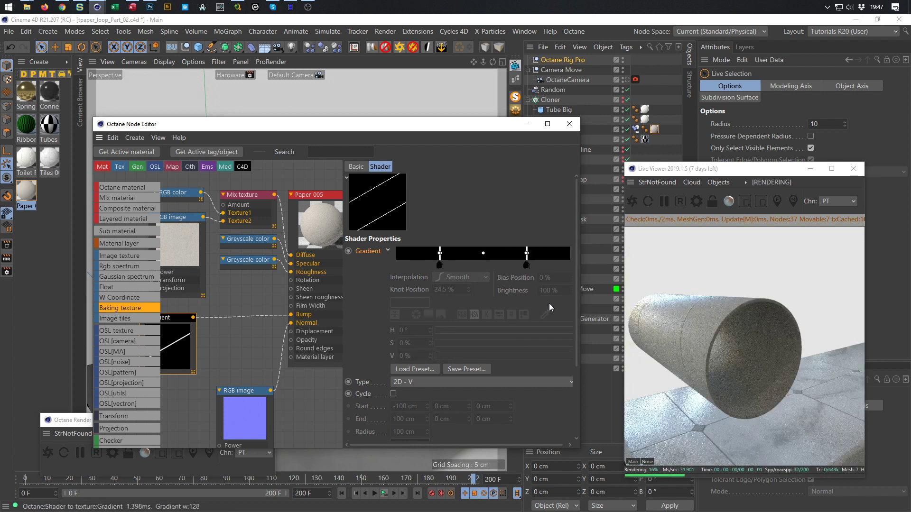
left_click(724, 312)
left_click_drag(728, 345, 748, 373)
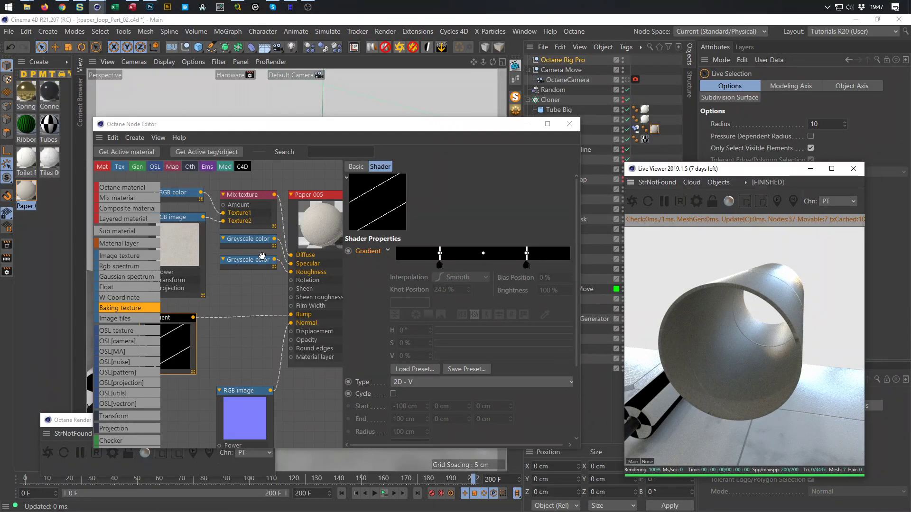
- Move the Gradient node aside and insert an Invert node between it and the material's Bump input
scroll(258, 257, "down", 3)
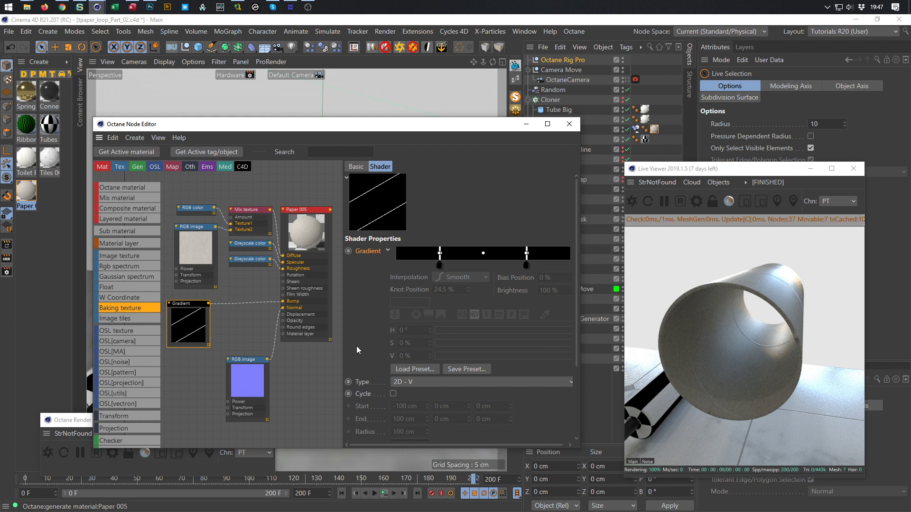
left_click_drag(186, 303, 175, 300)
scroll(210, 311, "down", 1)
middle_click_drag(212, 312, 246, 306)
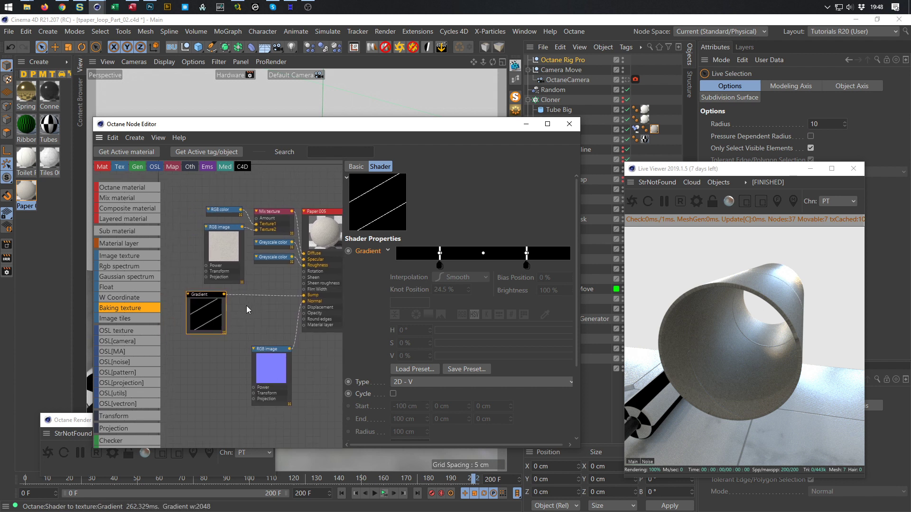
left_click_drag(208, 294, 191, 296)
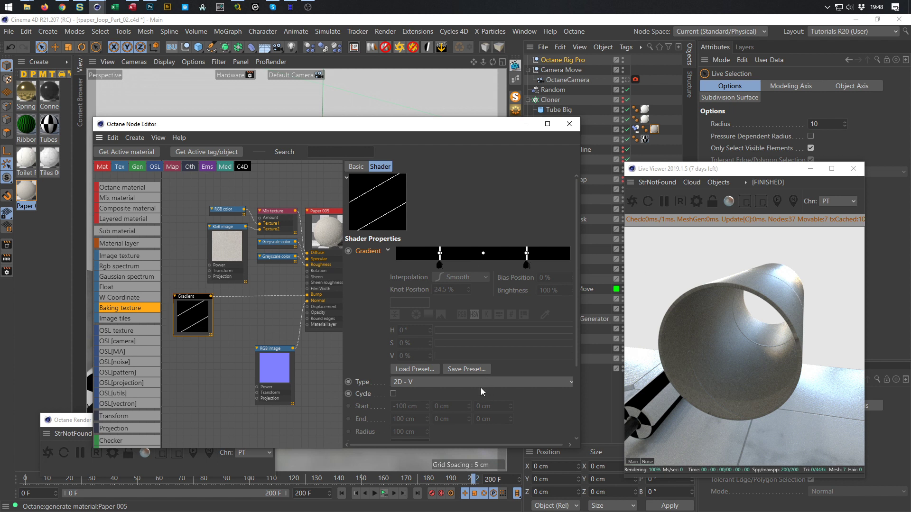
scroll(121, 375, "down", 8)
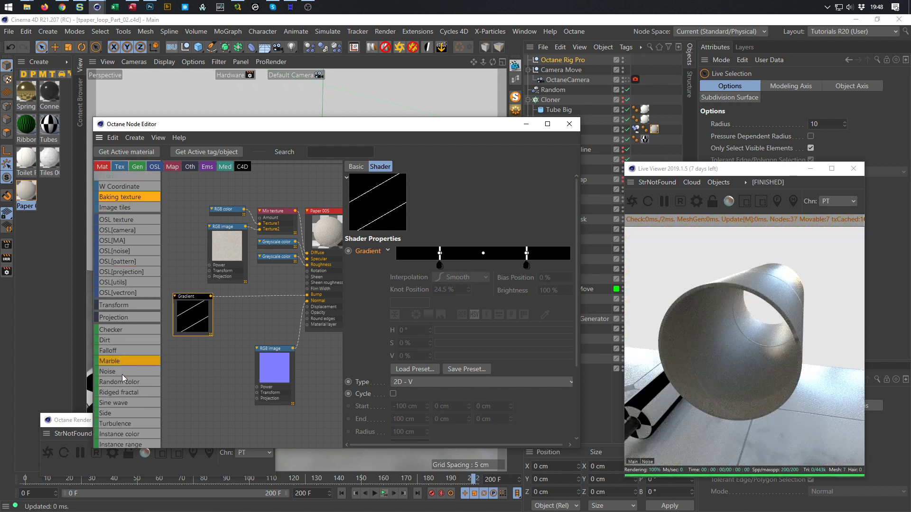
scroll(121, 375, "down", 5)
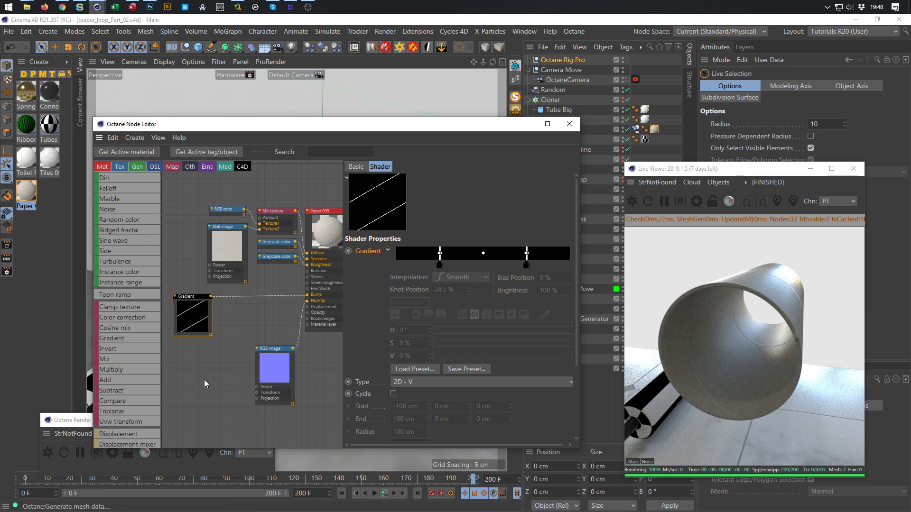
left_click_drag(115, 349, 252, 298)
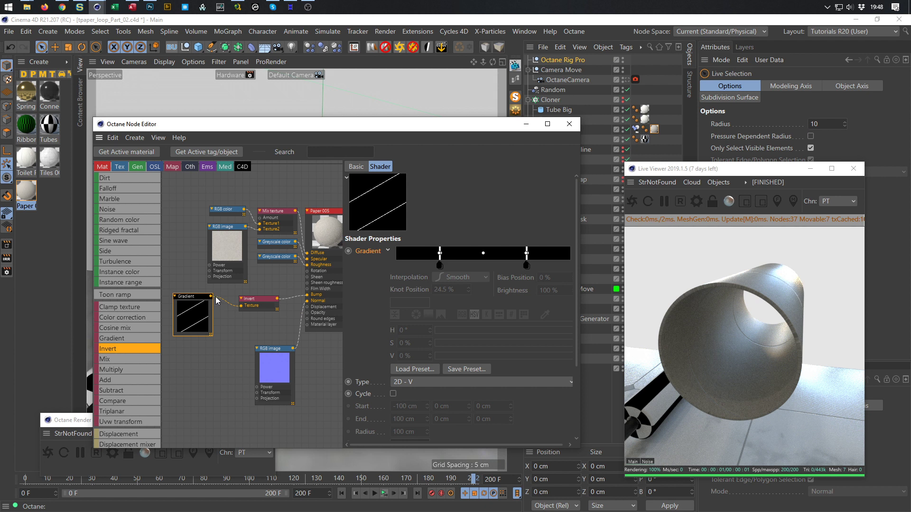
- Rearrange the Mix texture, RGB color, RGB image and both Greyscale color nodes to free space around the material's inputs
left_click_drag(277, 209, 275, 193)
left_click_drag(226, 213, 199, 213)
left_click(224, 231)
left_click_drag(280, 195, 255, 198)
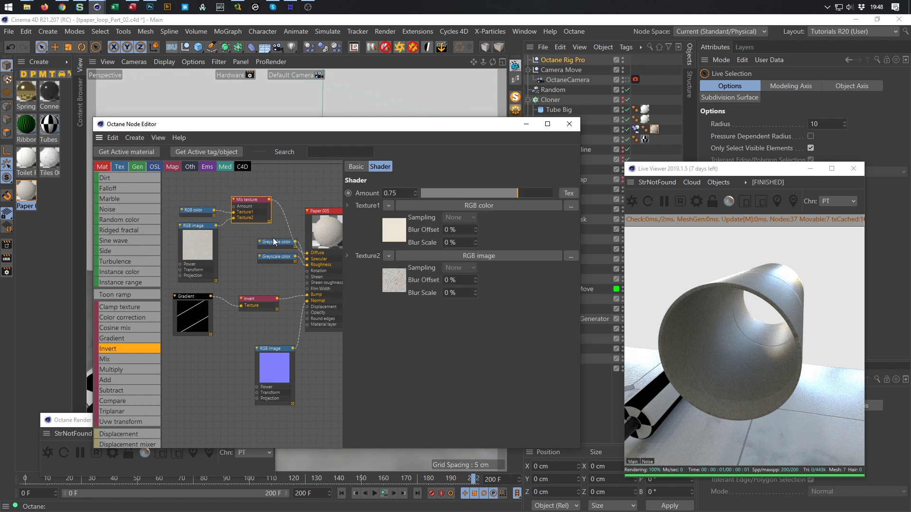
left_click_drag(270, 257, 259, 282)
left_click_drag(278, 243, 264, 270)
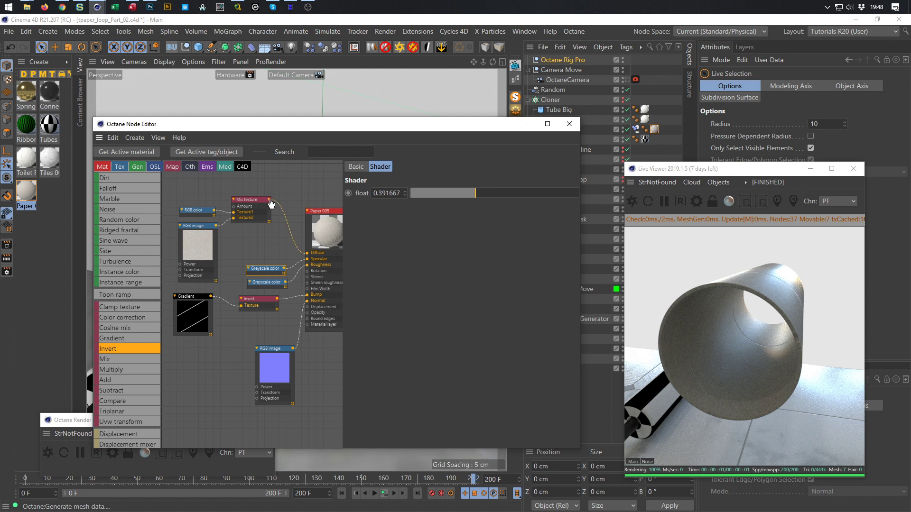
left_click_drag(247, 199, 249, 193)
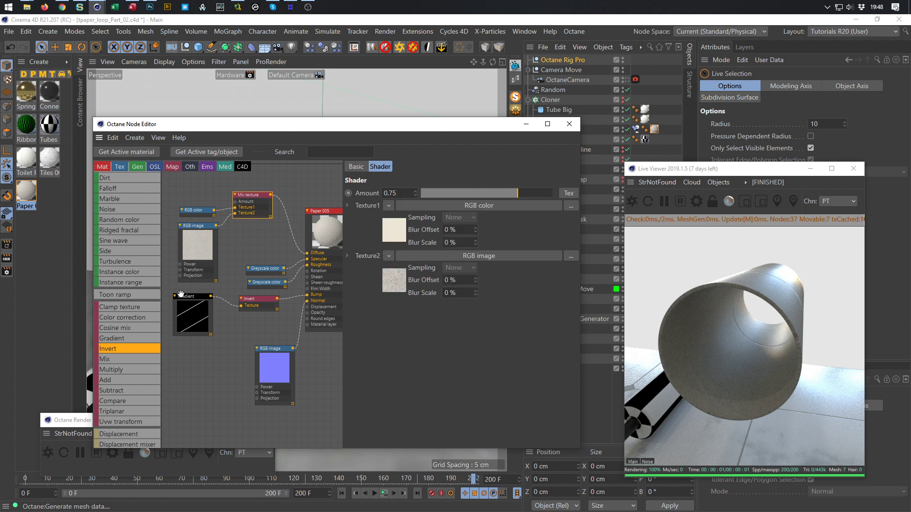
- Browse the available node types for another node to use in the material
scroll(128, 264, "down", 1)
scroll(127, 263, "up", 4)
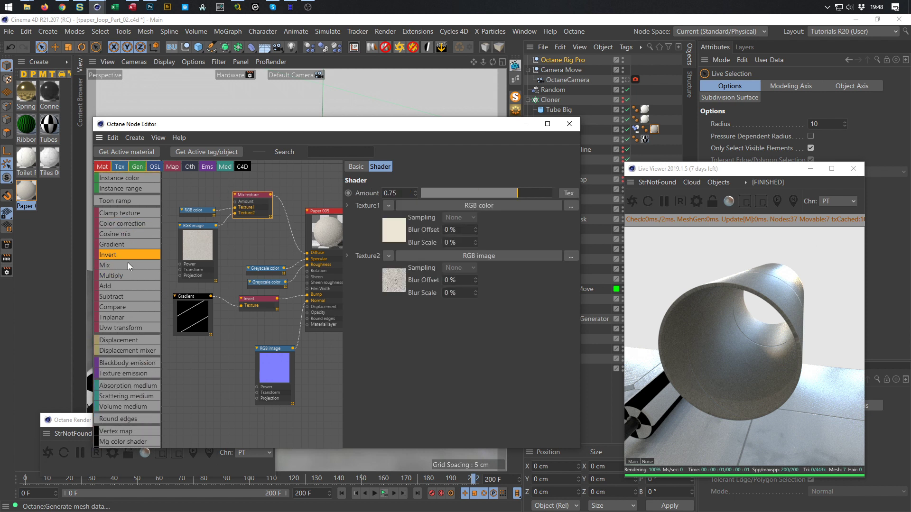
- Add a Float texture node, connect it to the Amount input of the Mix texture, and save the project
scroll(127, 224, "up", 3)
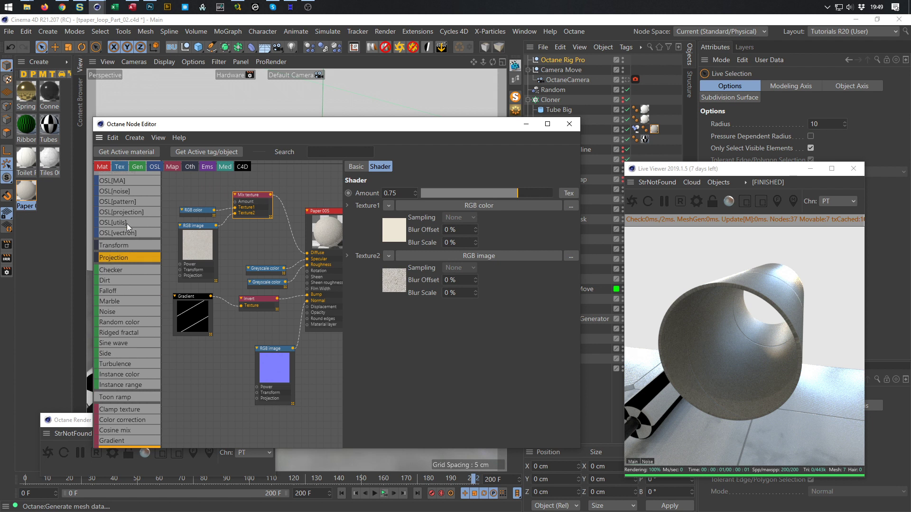
scroll(120, 321, "down", 2)
scroll(121, 321, "down", 2)
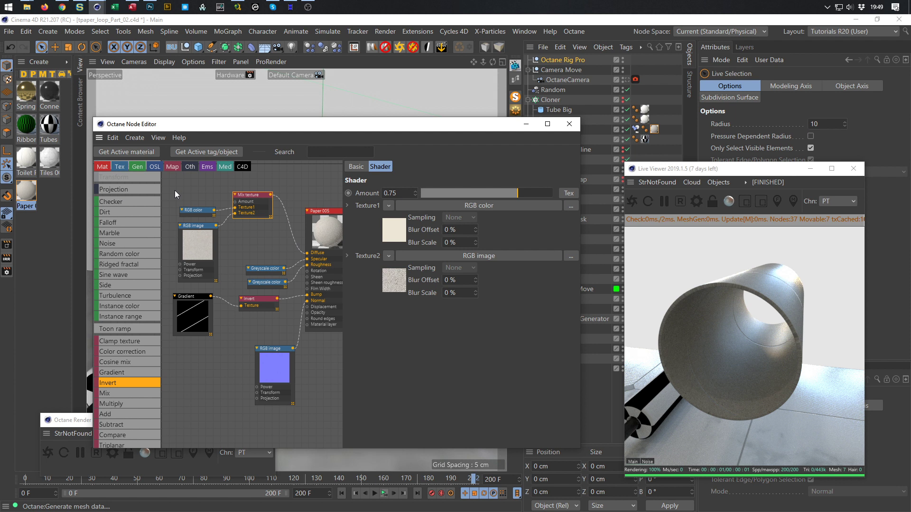
scroll(114, 246, "up", 5)
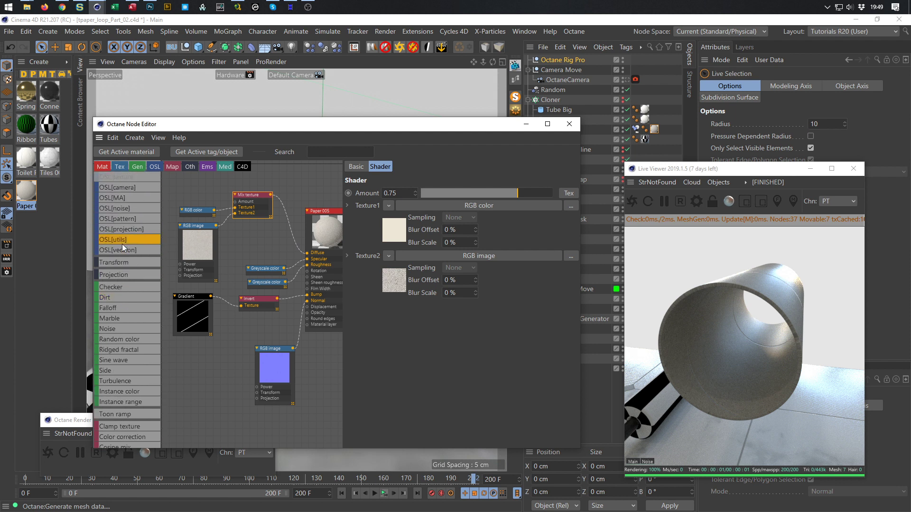
scroll(121, 243, "up", 3)
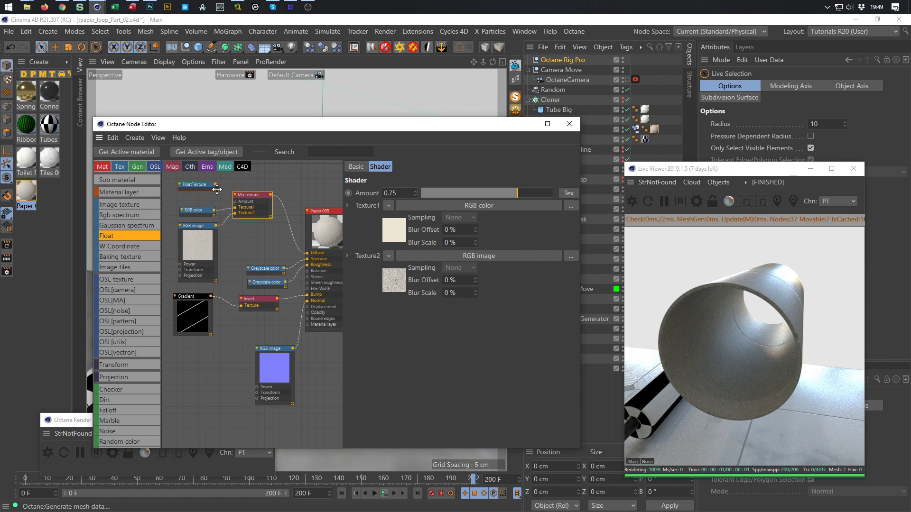
left_click(201, 188)
left_click_drag(216, 184, 235, 202)
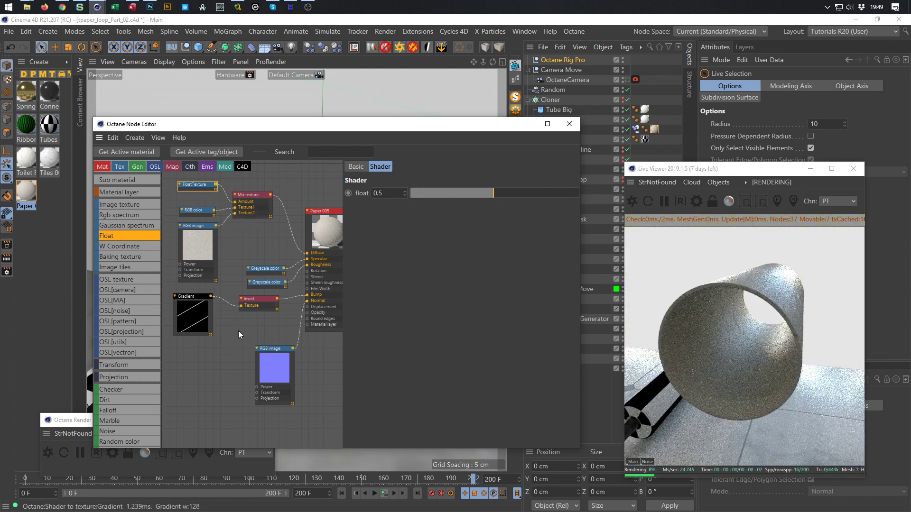
key("ctrl+s")
- Move the Mix texture node and its input nodes away from the Paper 005 material to free space, and save the project
left_click(240, 216)
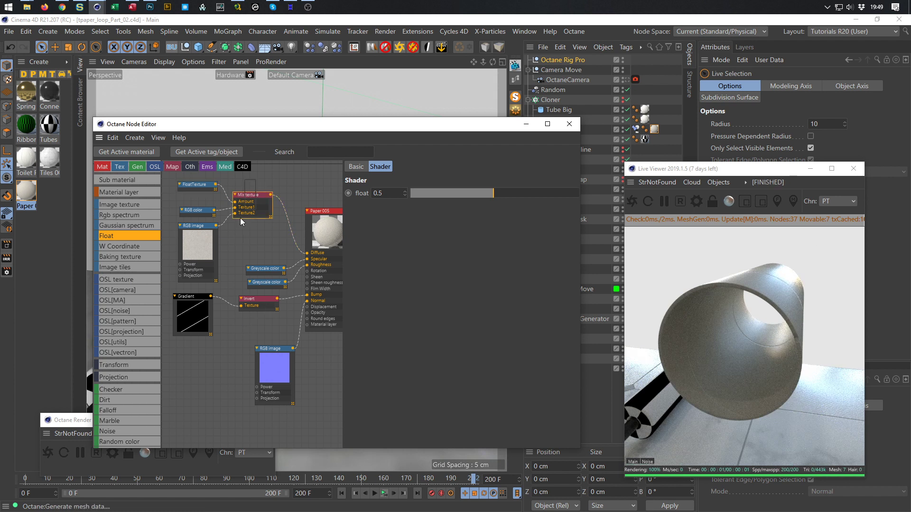
left_click_drag(240, 218, 200, 228)
left_click_drag(244, 196, 197, 193)
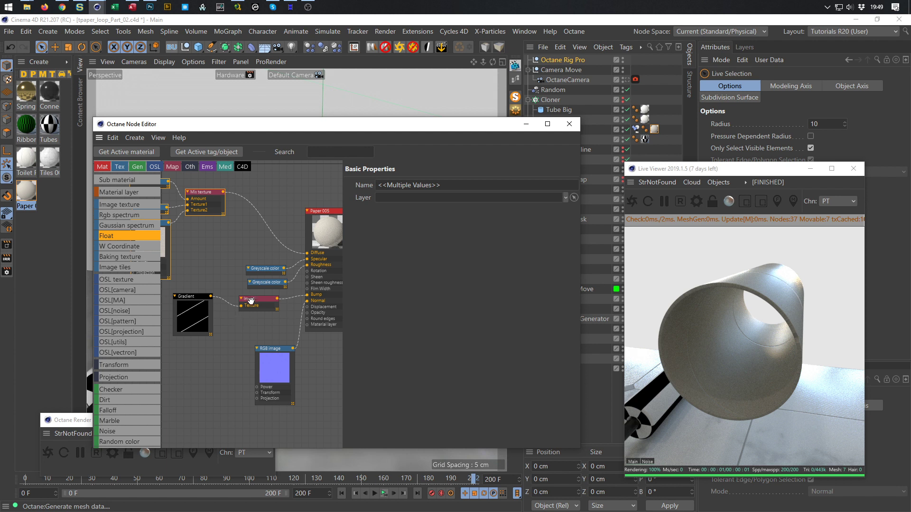
left_click(264, 214)
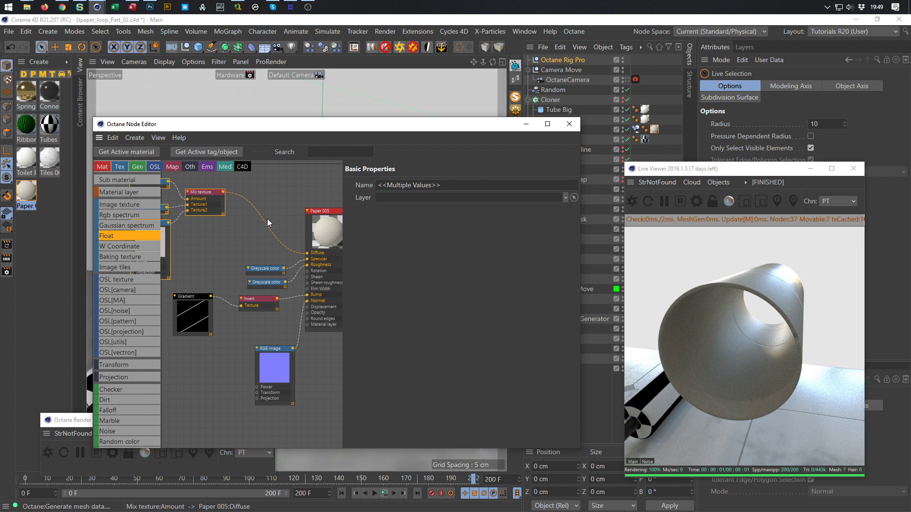
key("ctrl+s")
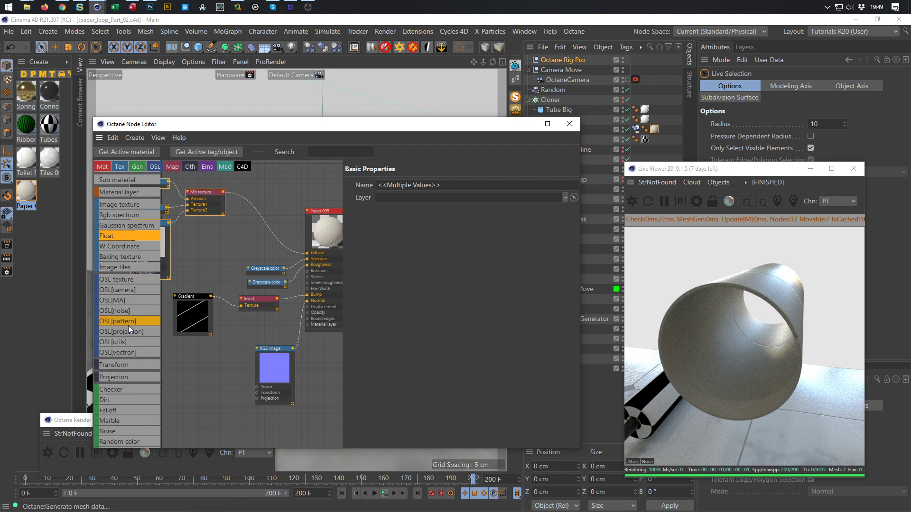
- Insert a second Mix texture between the existing mix and the material's Diffuse input, with the Invert node feeding its Texture2
scroll(128, 325, "down", 5)
scroll(128, 325, "down", 3)
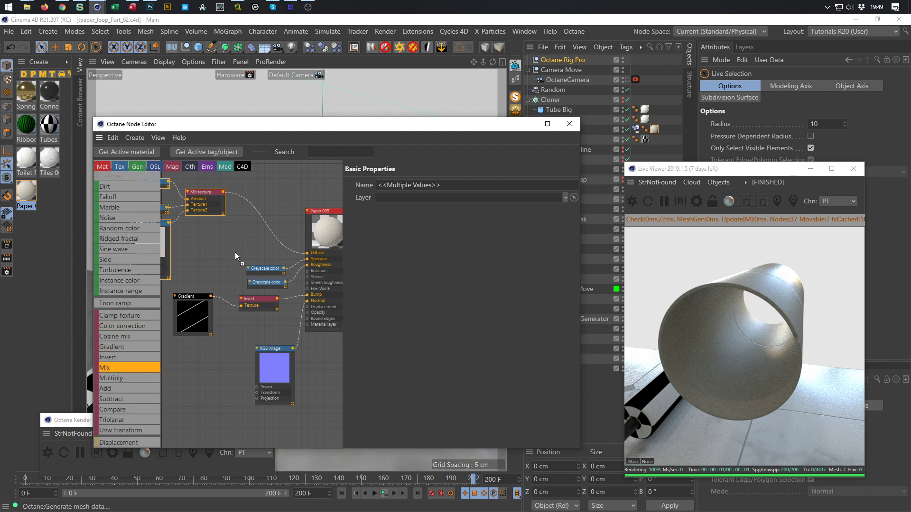
mouse_move(262, 217)
left_mouse_down()
mouse_move(266, 208)
mouse_move(243, 224)
mouse_move(251, 221)
left_mouse_up()
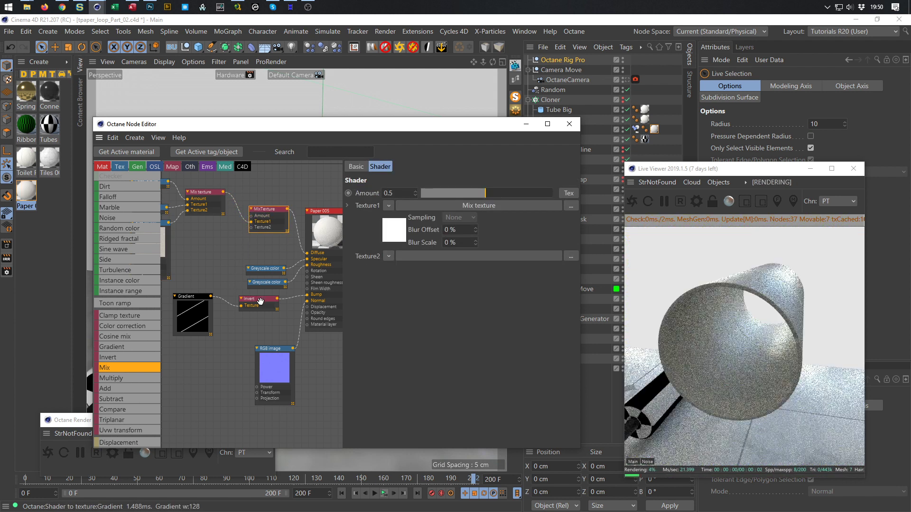
left_click_drag(277, 298, 251, 228)
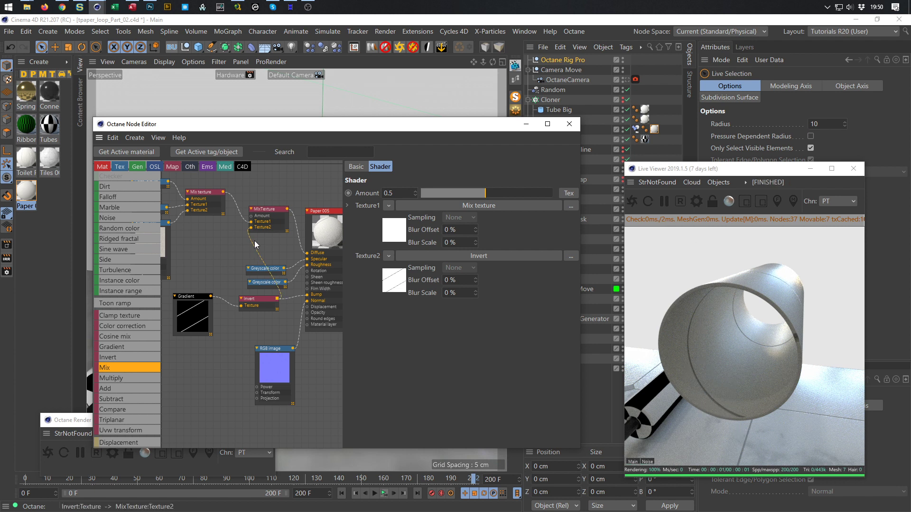
- Compare the render with the Invert node disconnected from the new mix's Texture2, and reconnect it
left_click_drag(251, 227, 233, 242)
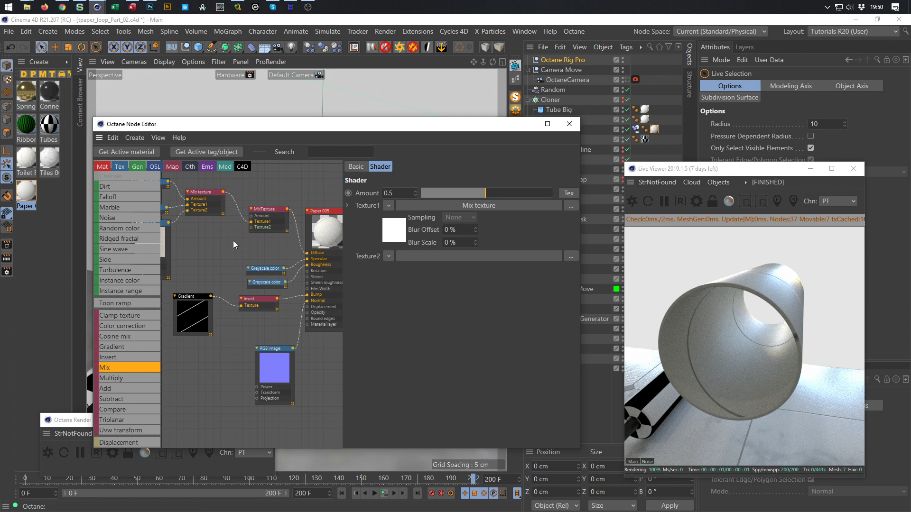
left_click(634, 198)
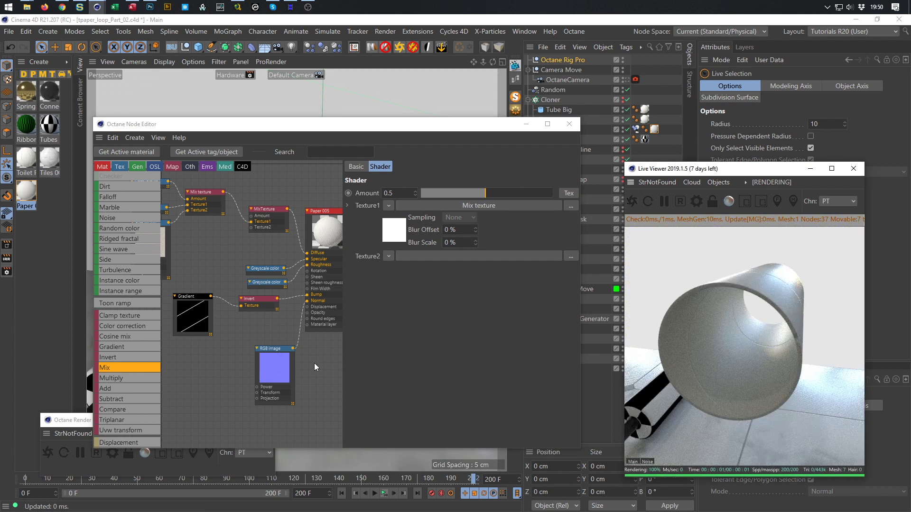
left_click_drag(277, 299, 251, 227)
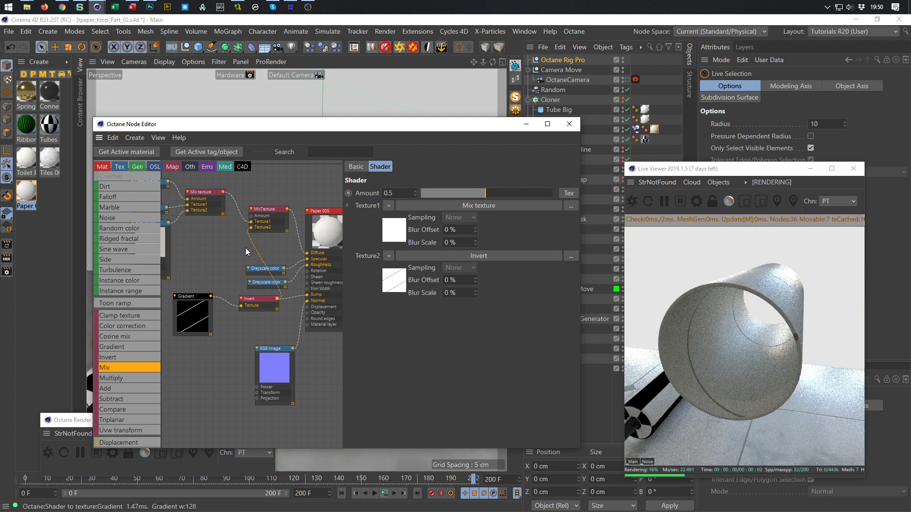
- Drive the new mix's Amount with a second Float texture set to about 0.276, and save the project
left_click_drag(267, 209, 277, 191)
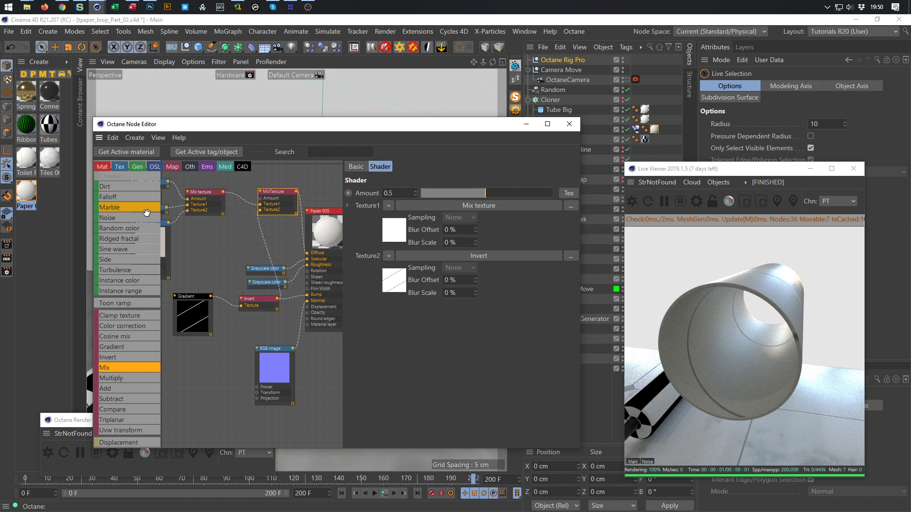
scroll(130, 239, "up", 8)
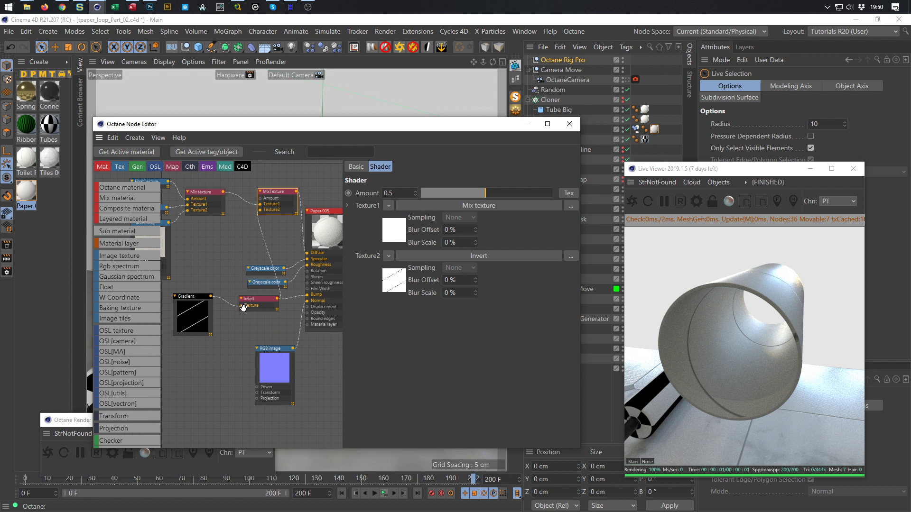
key("ctrl+s")
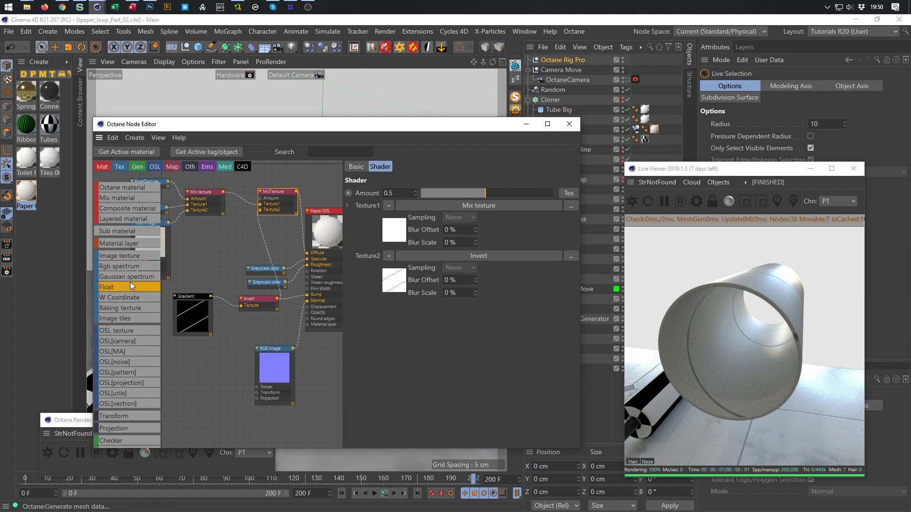
left_click_drag(130, 286, 165, 276)
left_click_drag(237, 175, 228, 180)
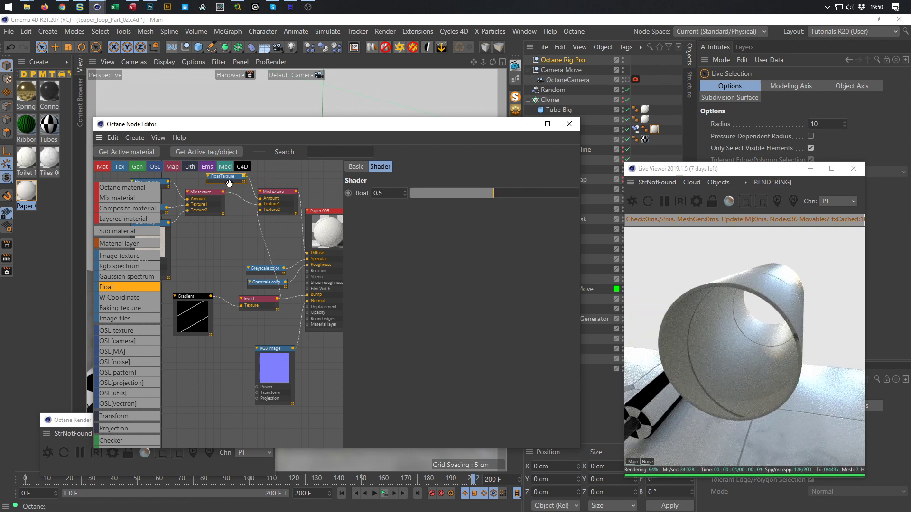
left_click_drag(479, 193, 456, 196)
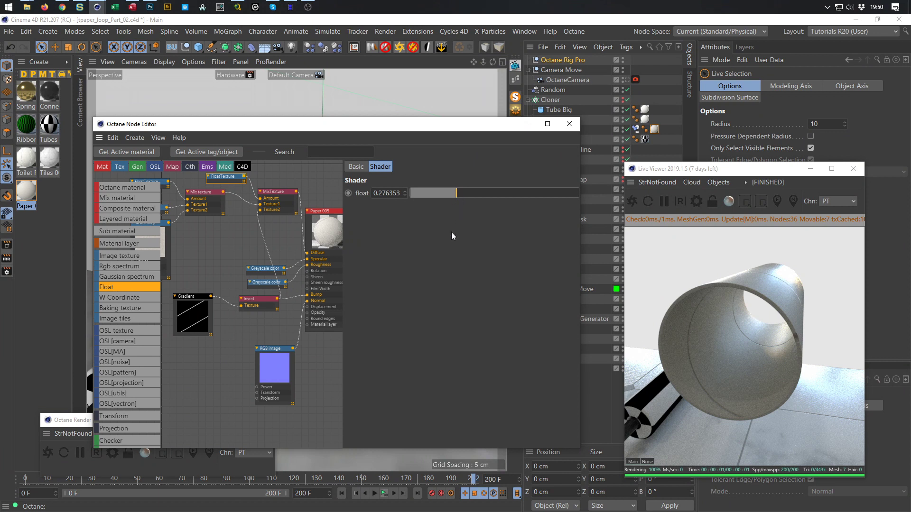
key("ctrl+s")
- Close the node editor and switch the viewport to the OctaneCamera, moving the Live Viewer off the object list
left_click(569, 124)
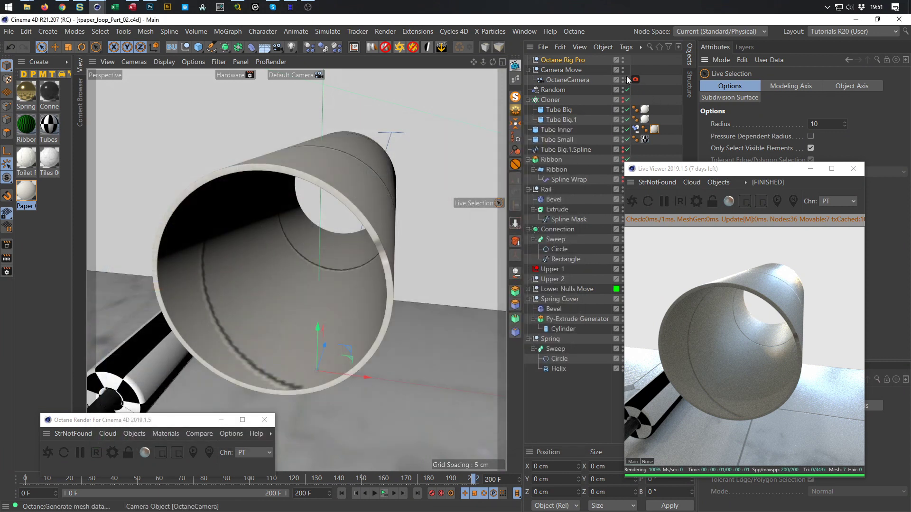
left_click(627, 78)
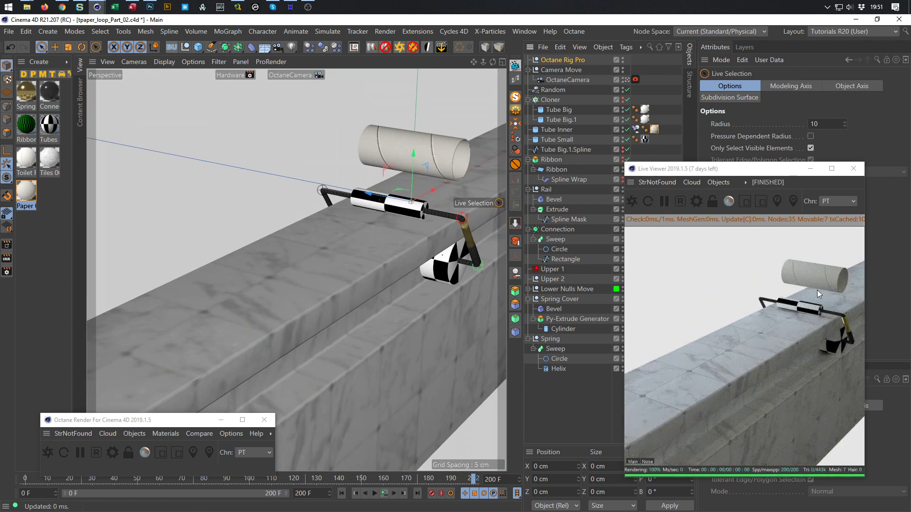
left_click_drag(764, 170, 804, 169)
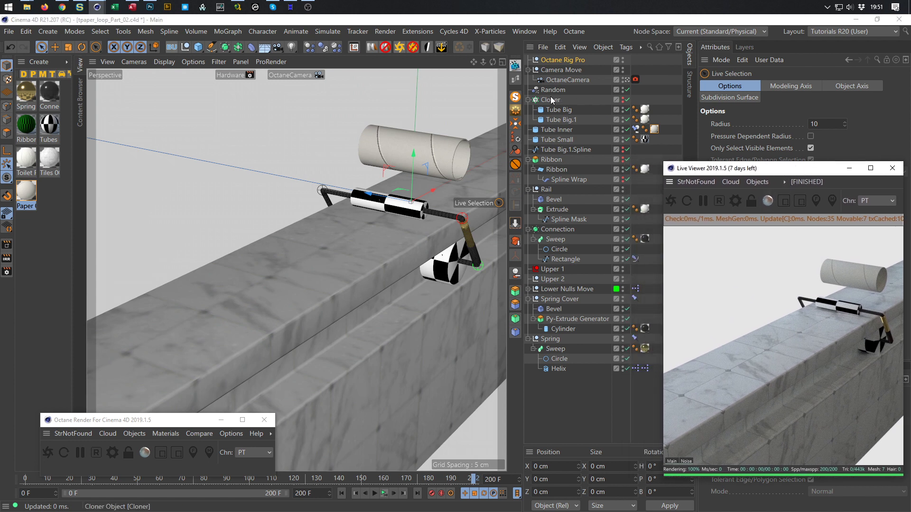
- Make the Cloner and the Ribbon visible again and collapse both in the object hierarchy
left_click(528, 100)
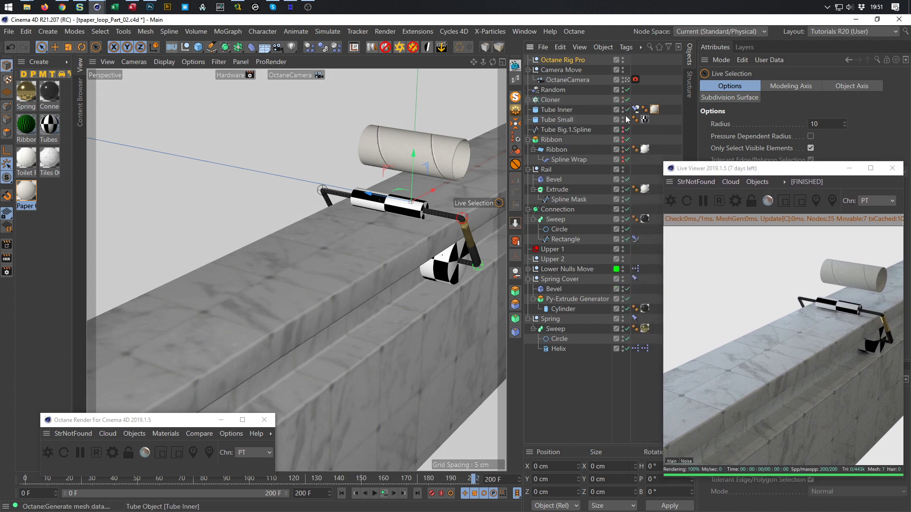
left_click(623, 100, "alt")
left_click(623, 140, "alt")
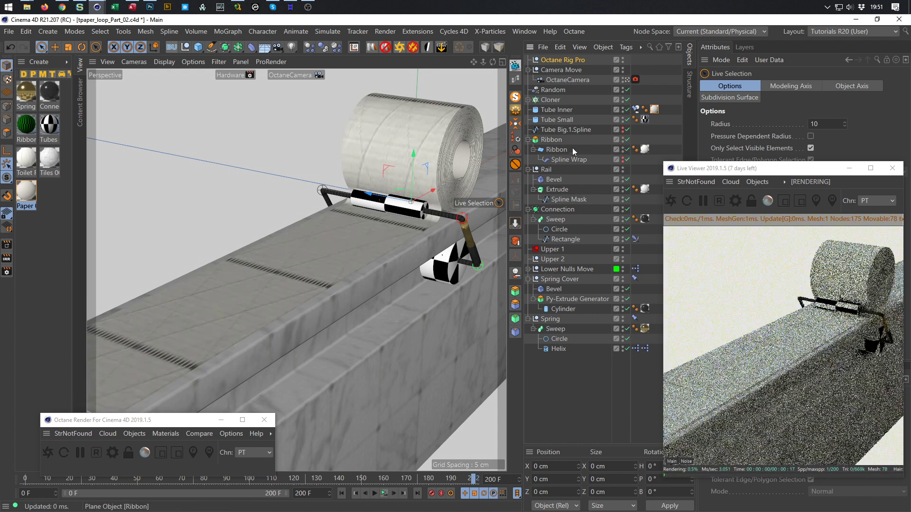
left_click(528, 139)
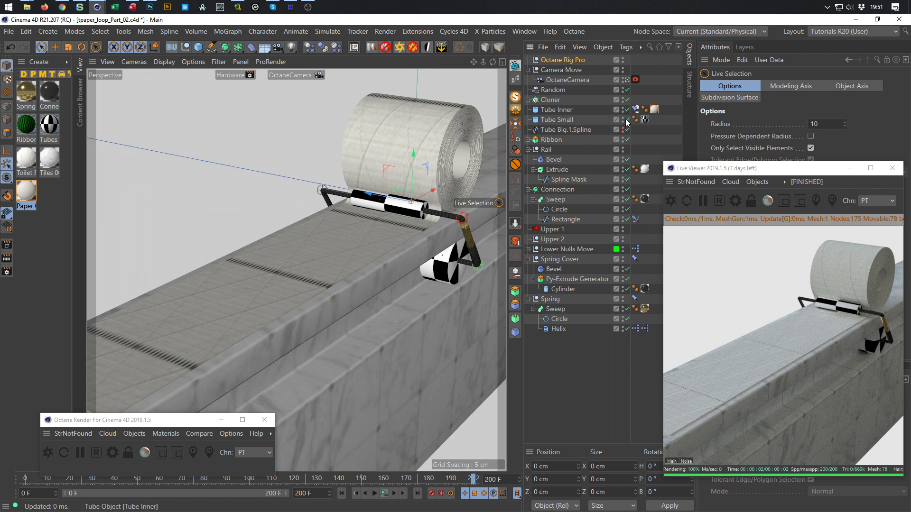
- Inspect the inner tube through the default camera with the Cloner hidden and shown, and return to the OctaneCamera
left_click(627, 80)
left_click(627, 80)
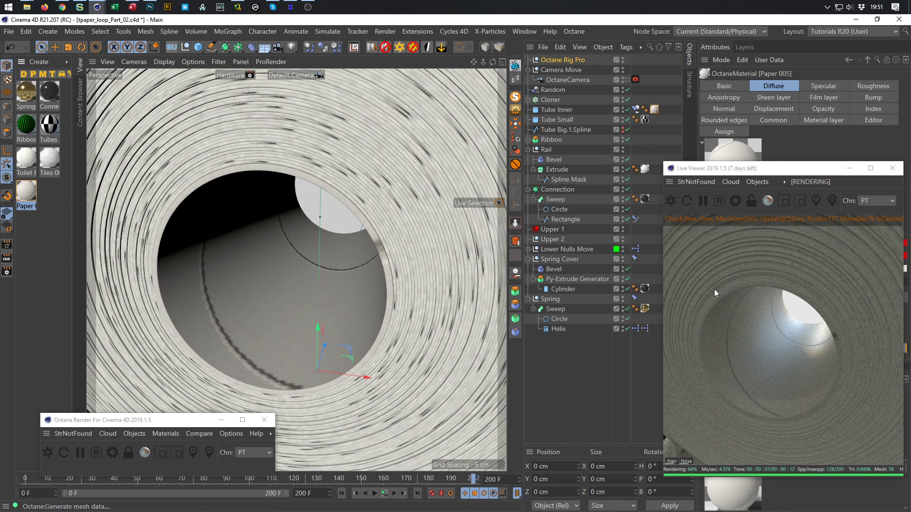
double_click(623, 98)
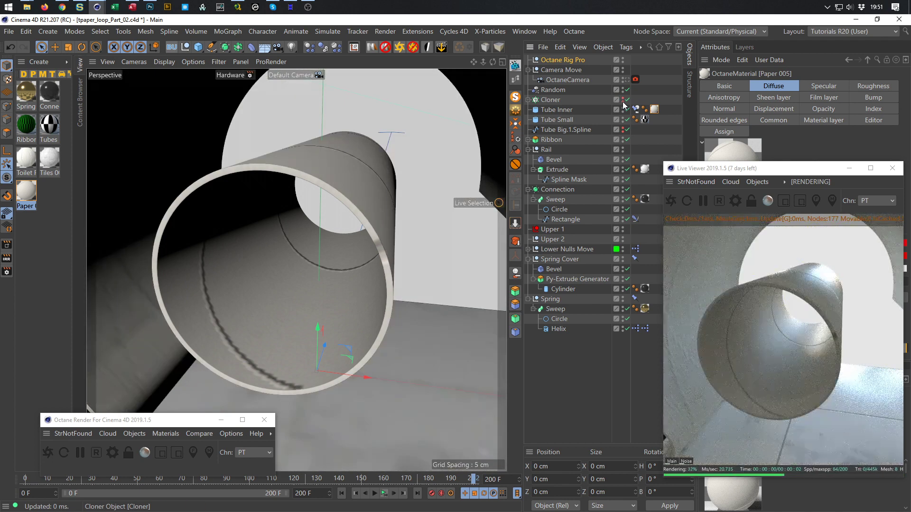
left_click(623, 102)
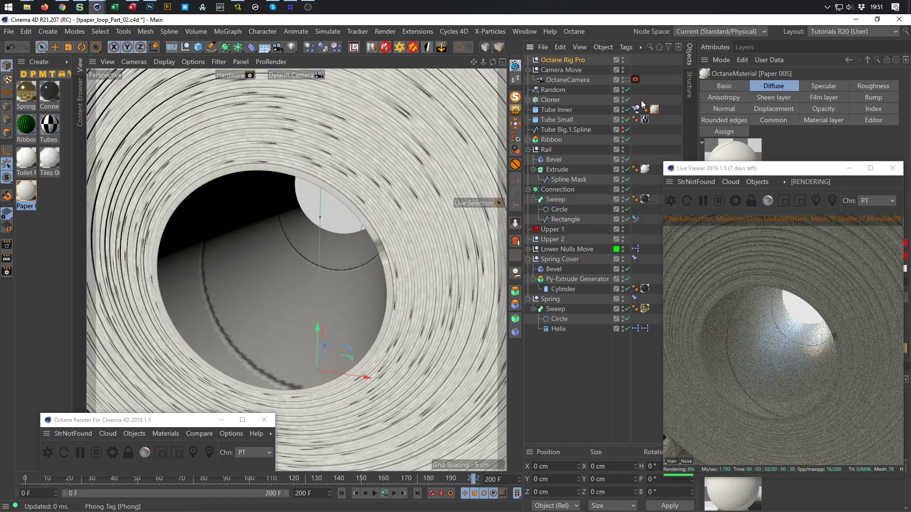
left_click(626, 80)
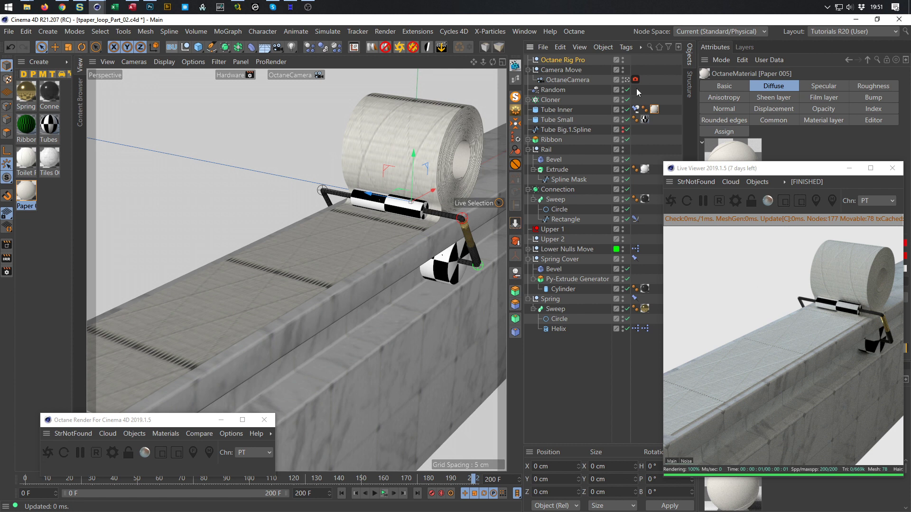
- Set the HDRI horizontal rotation (RotX) of Octane Rig Pro to 75°
left_click_drag(776, 174, 470, 130)
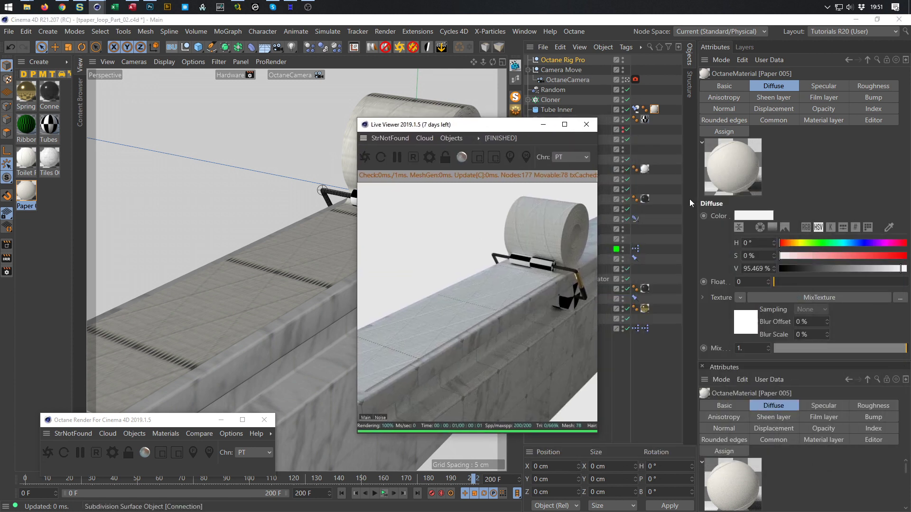
left_click(553, 58)
left_click_drag(838, 203, 872, 204)
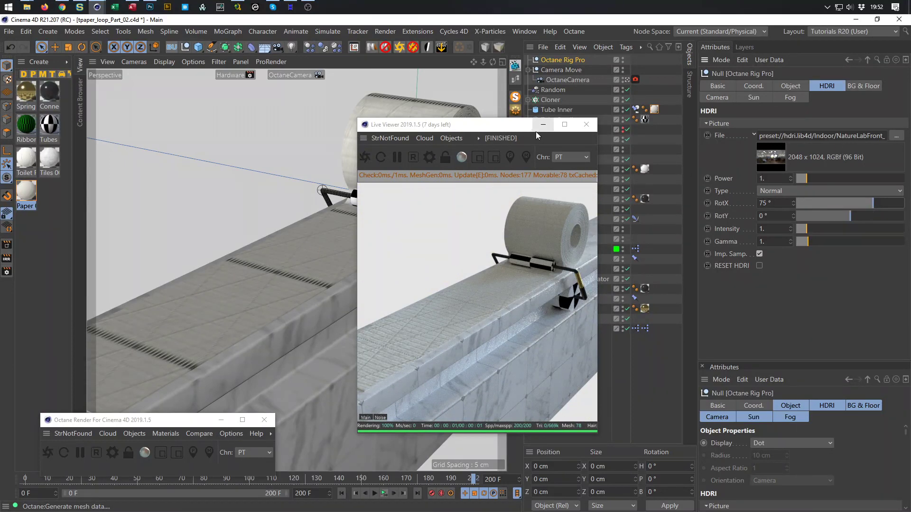
left_click_drag(504, 127, 762, 160)
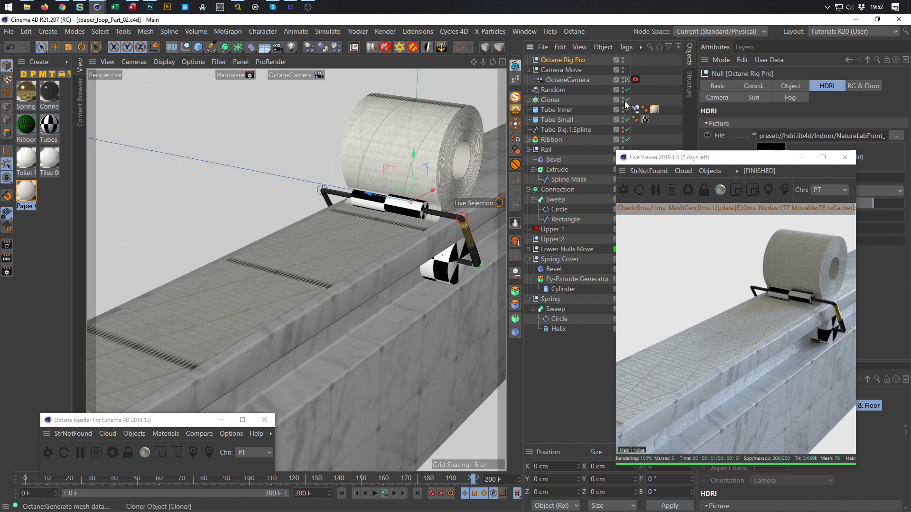
- Review the OctaneCamera tag's Thinlens settings and the camera's object properties, moving the Live Viewer out of the way
left_click(636, 79)
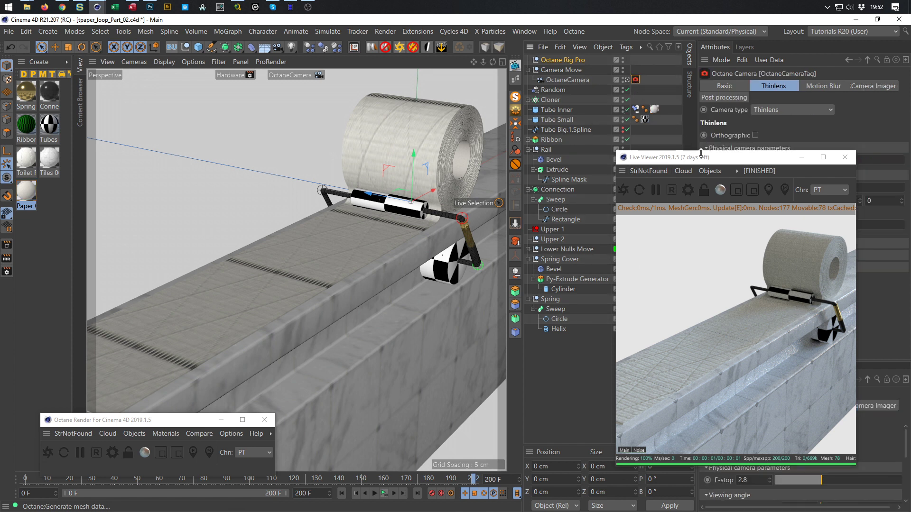
left_click_drag(722, 161, 549, 158)
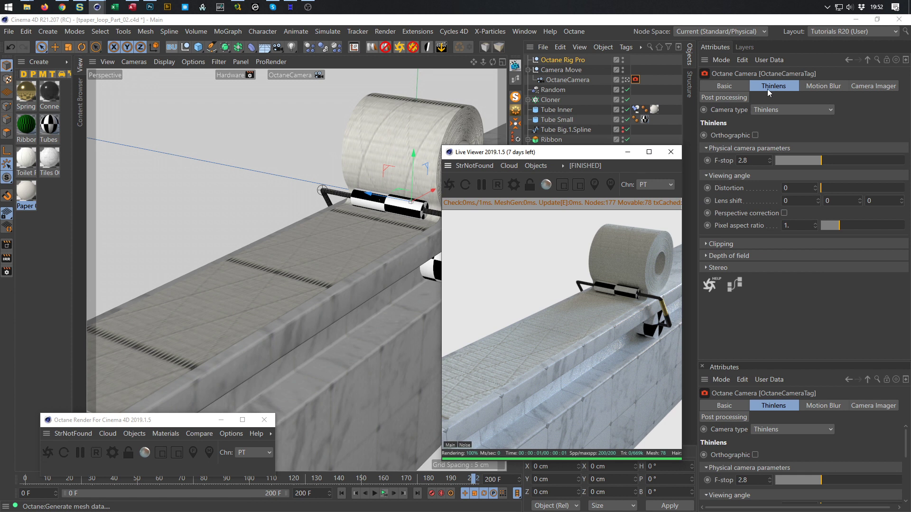
left_click(580, 80)
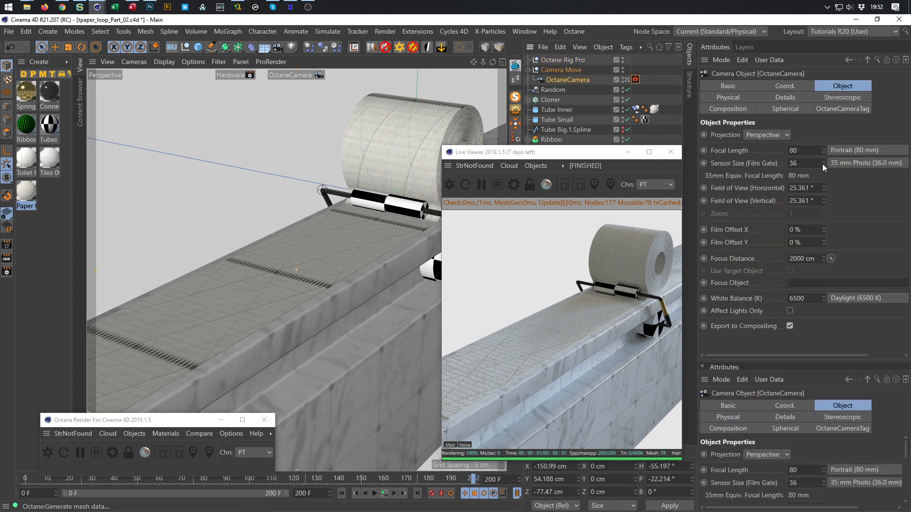
left_click_drag(589, 155, 746, 160)
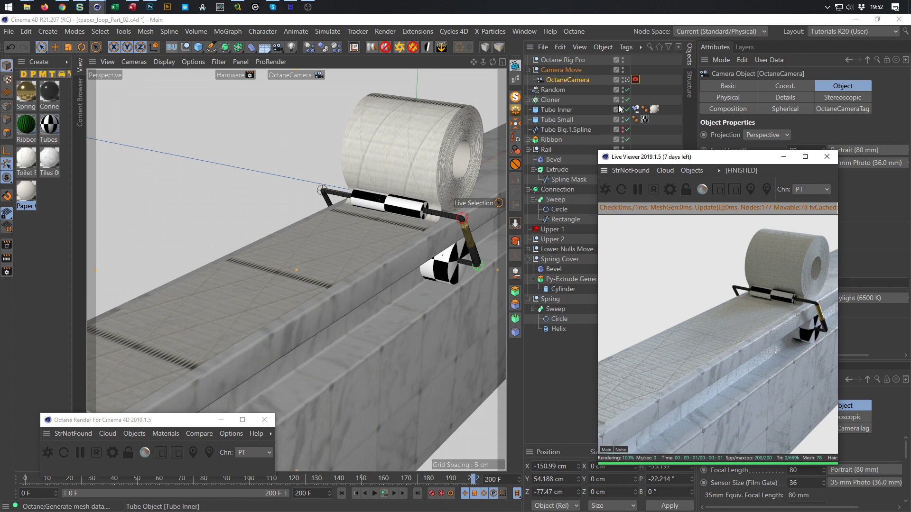
- Reframe the OctaneCamera closer on the paper roll and play the animation to check the framing, ending back at frame 0
left_click(628, 81)
left_click(628, 79)
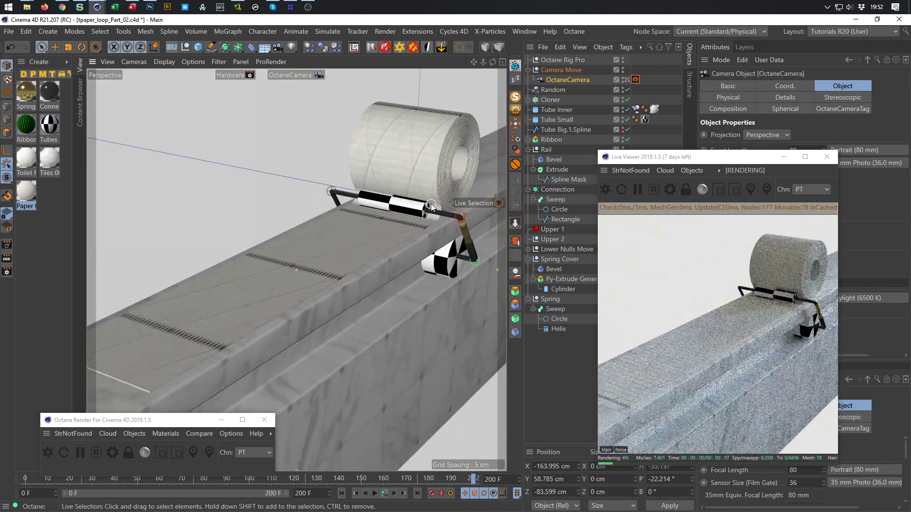
middle_click_drag(425, 197, 381, 226, "alt")
right_click_drag(385, 225, 428, 198, "alt")
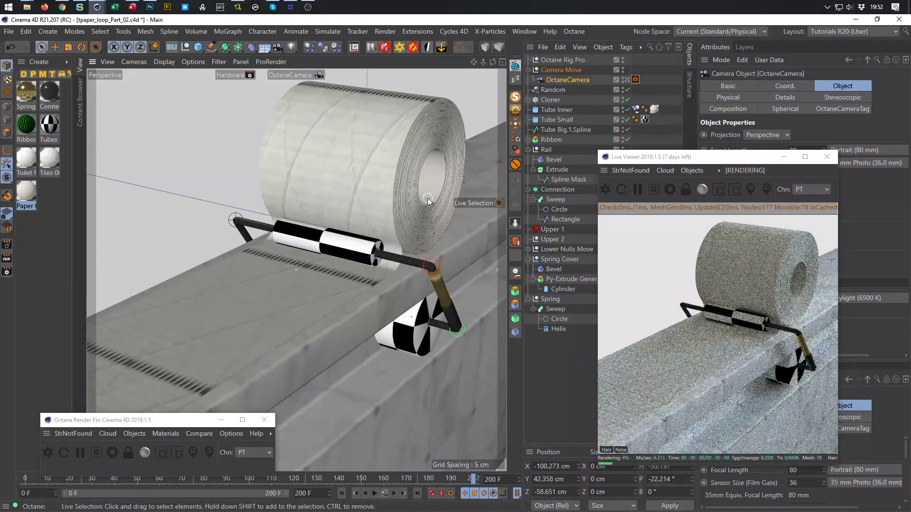
scroll(428, 198, "up", 2)
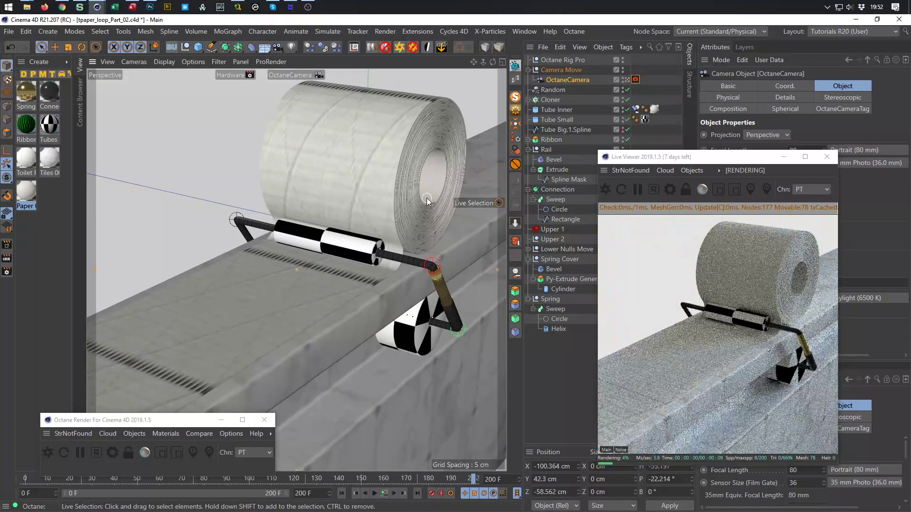
left_click(387, 496)
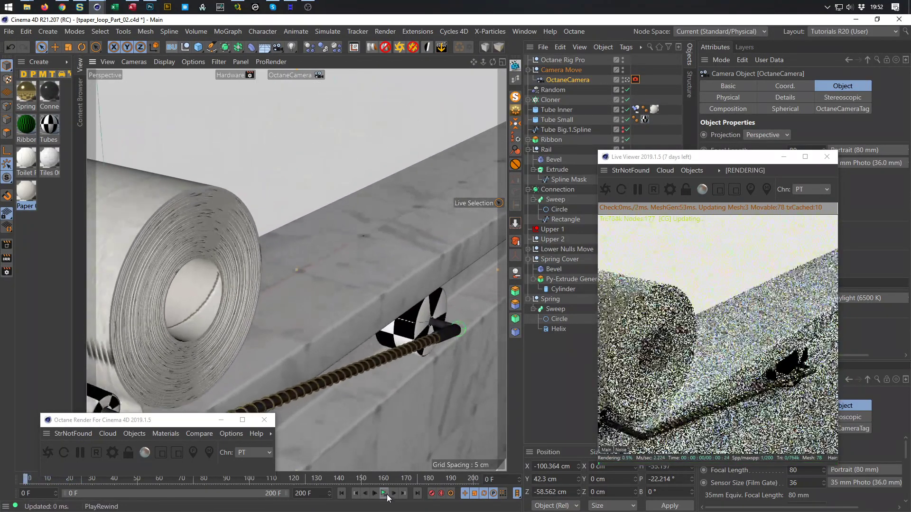
left_click(387, 495)
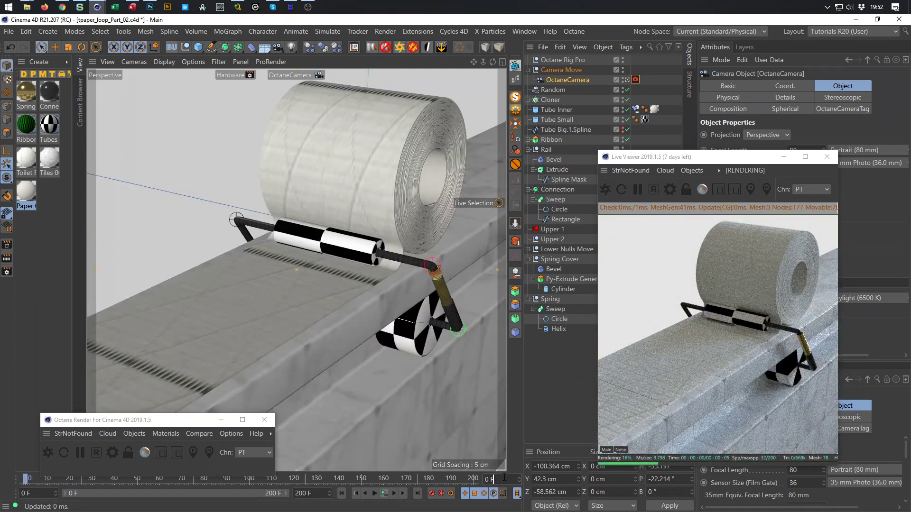
- Go to frame 25, reframe the OctaneCamera so the whole roll and the stretched spring fit, and save the scene
type("25")
key("Return")
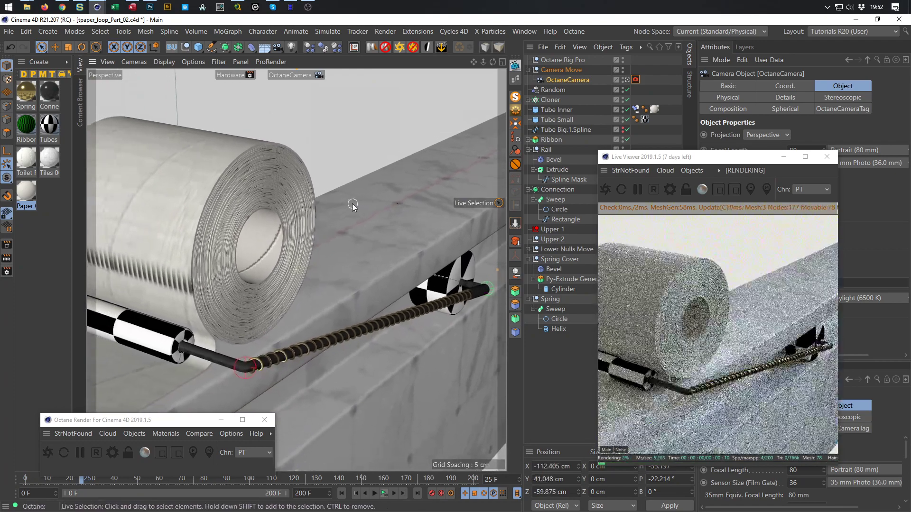
middle_click_drag(348, 210, 362, 206, "alt")
right_click_drag(361, 206, 343, 205, "alt")
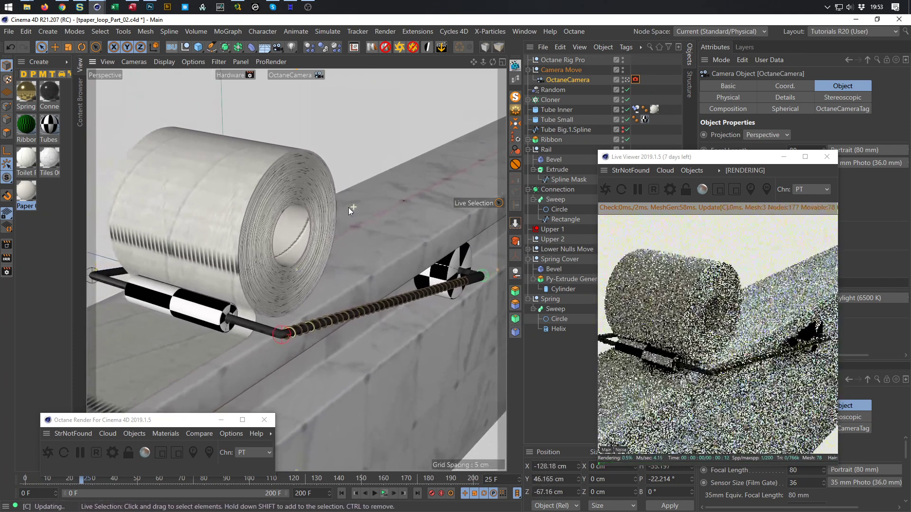
middle_click_drag(344, 205, 334, 203, "alt")
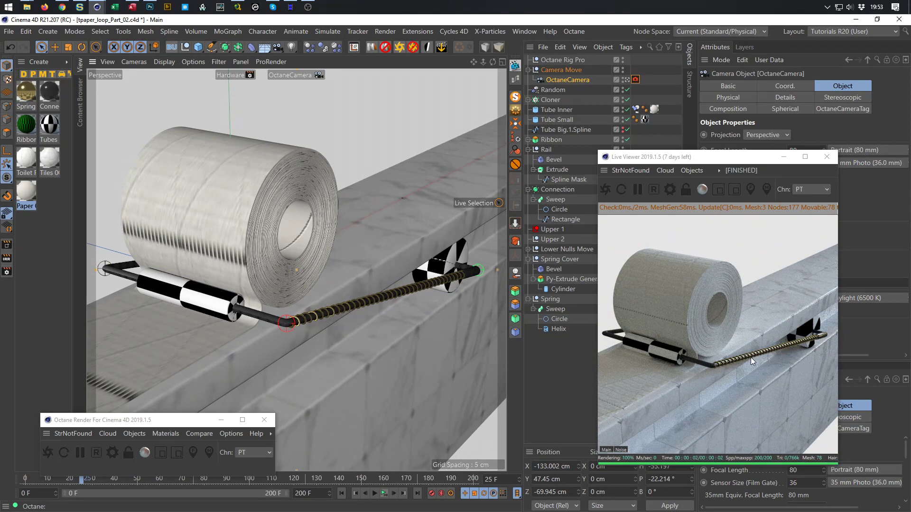
key("ctrl+s")
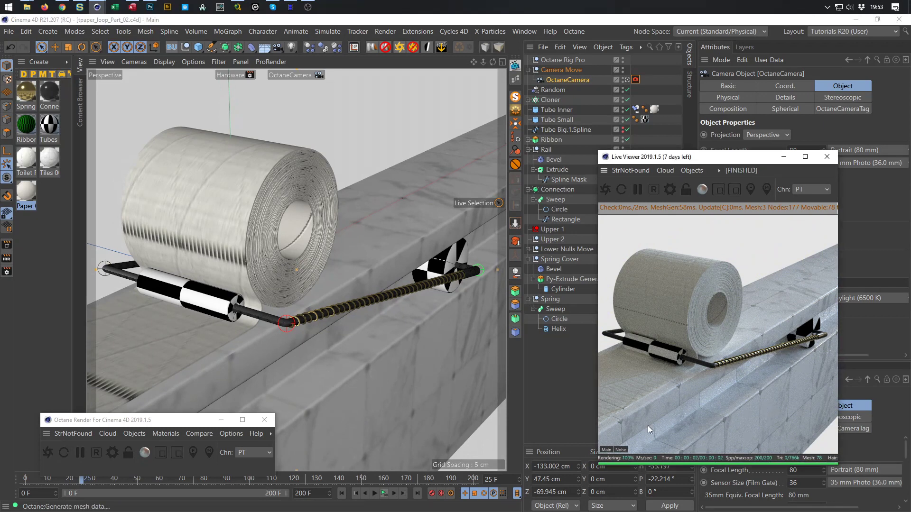
- Play the animation through the new camera framing, return to frame 0, and dismiss the desktop notification
left_click(384, 494)
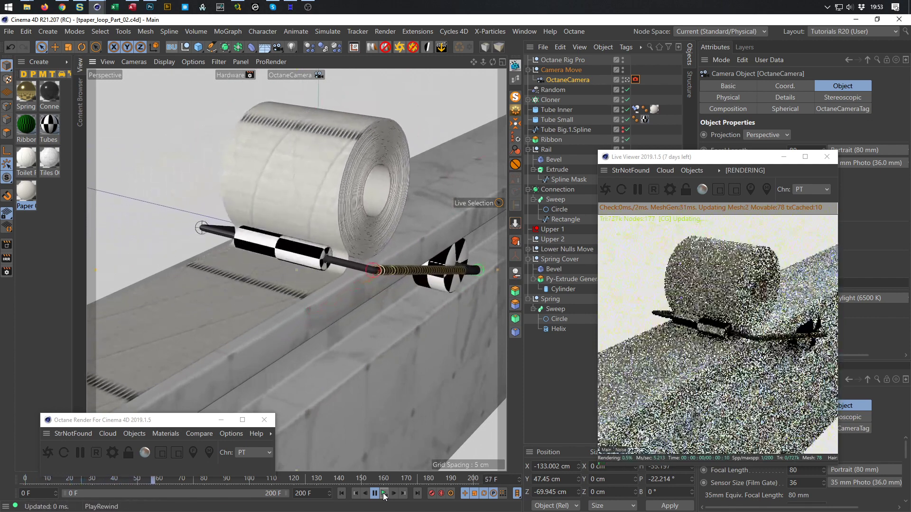
left_click(384, 493)
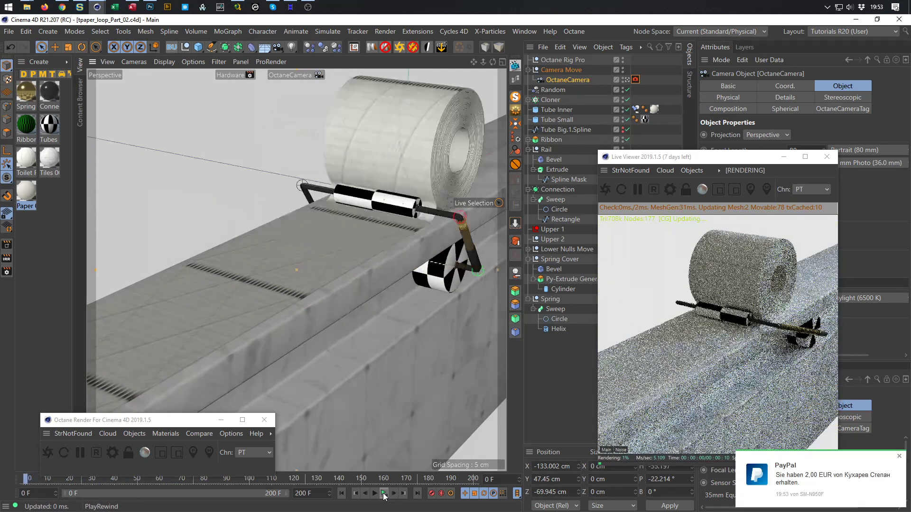
left_click(900, 457)
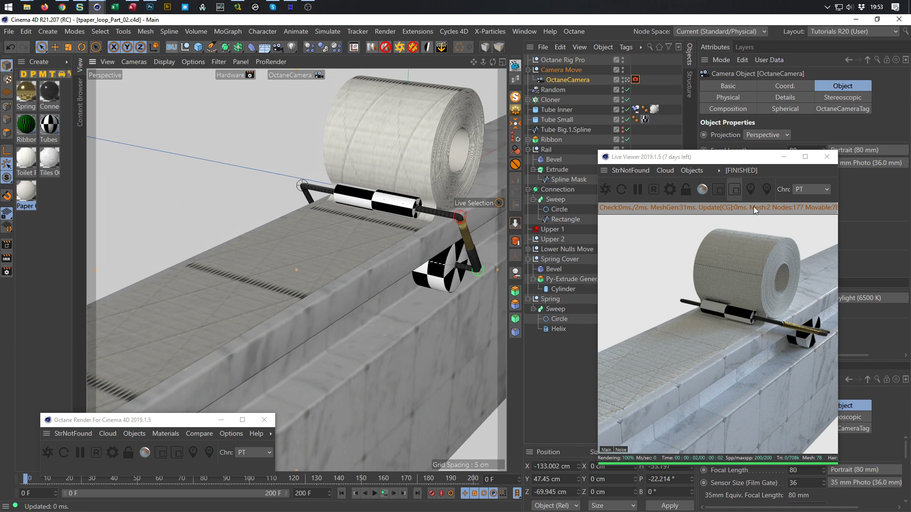
- Add a Protection tag to the OctaneCamera and save the scene
left_click(568, 80)
left_click(515, 165)
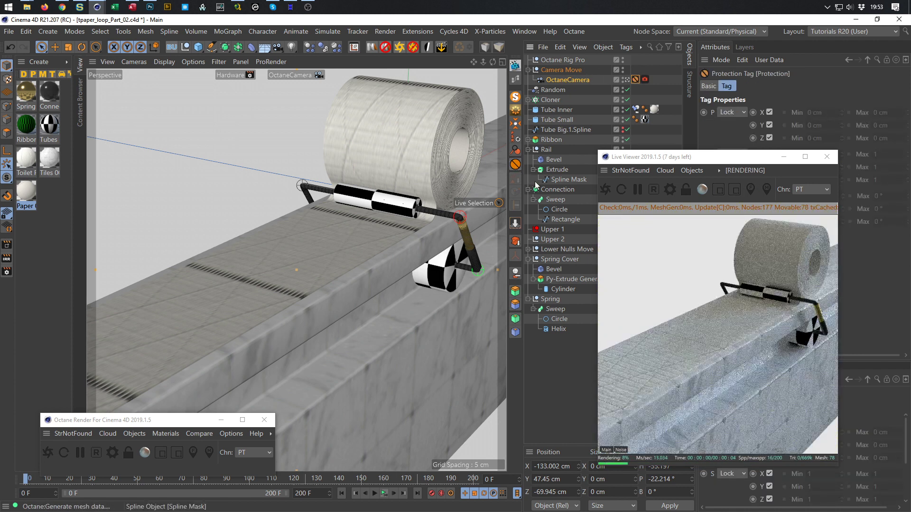
key("ctrl+s")
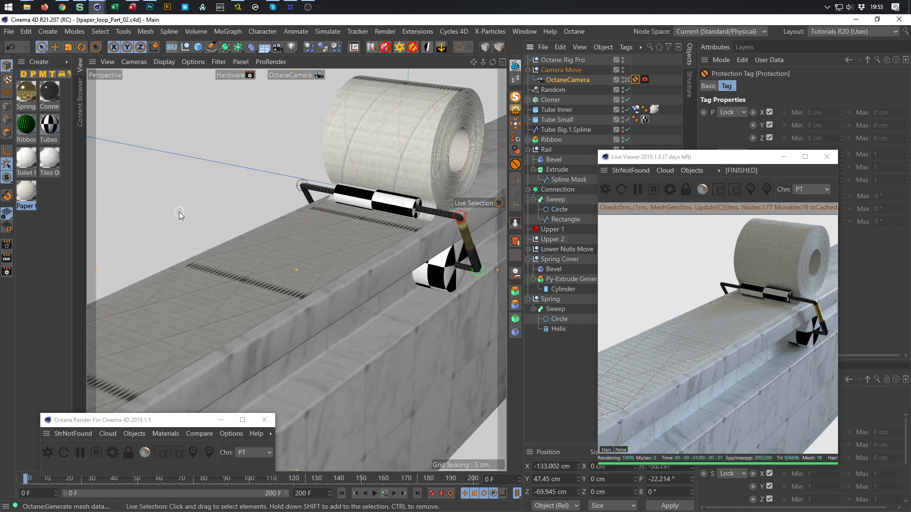
left_click(266, 419)
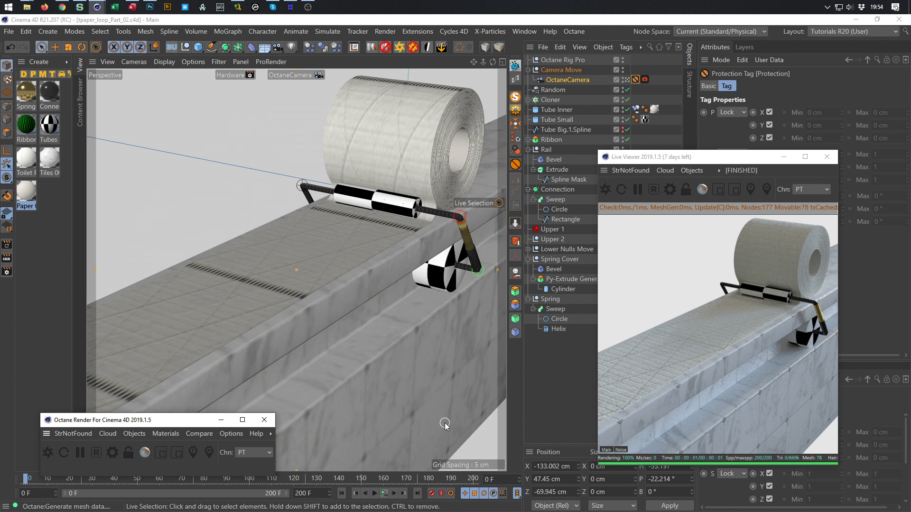
- Maximize the Right view with the full rail profile in frame and switch to Points mode
middle_click(437, 381)
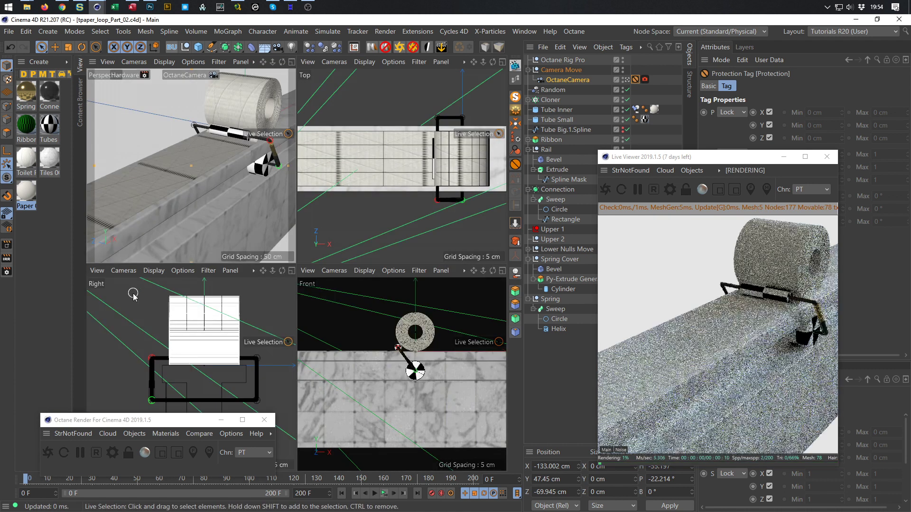
middle_click(213, 324)
right_click_drag(260, 379, 251, 348, "alt")
middle_click_drag(251, 349, 245, 232, "alt")
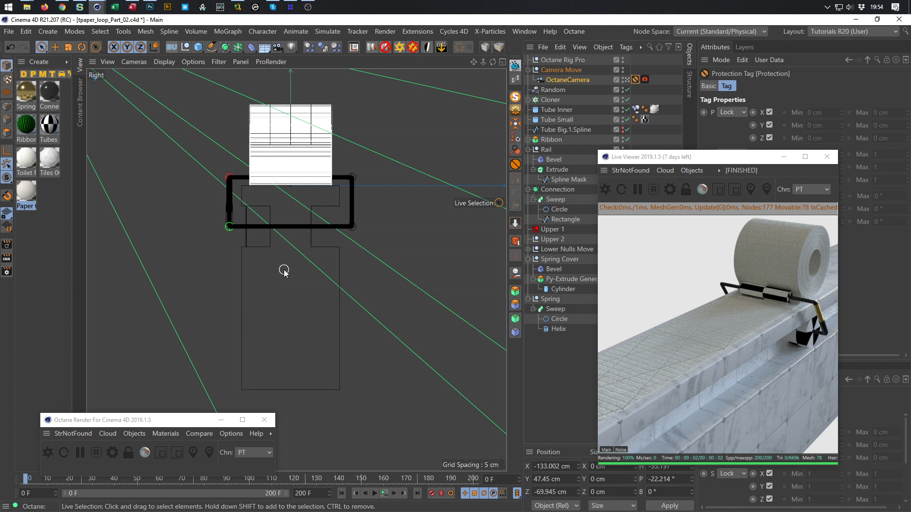
mouse_move(283, 270)
middle_mouse_down()
mouse_move(326, 275)
mouse_move(306, 286)
middle_mouse_up()
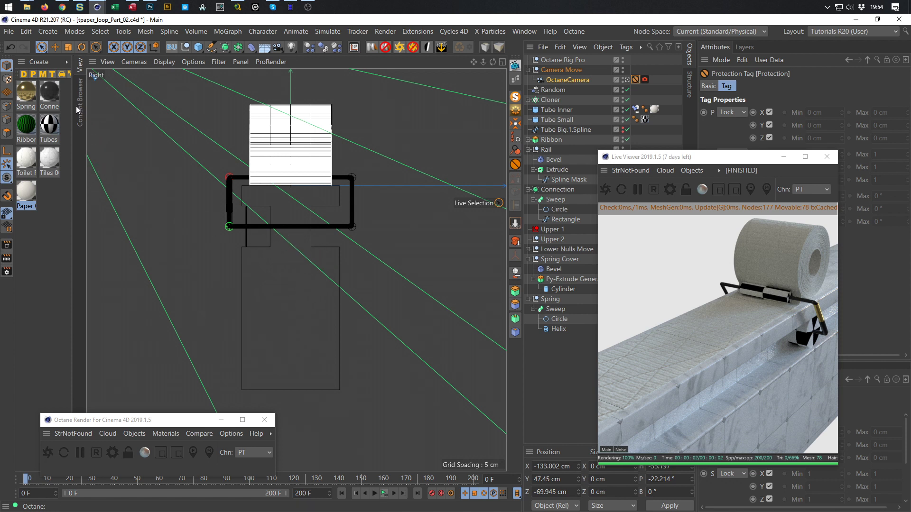
left_click(9, 109)
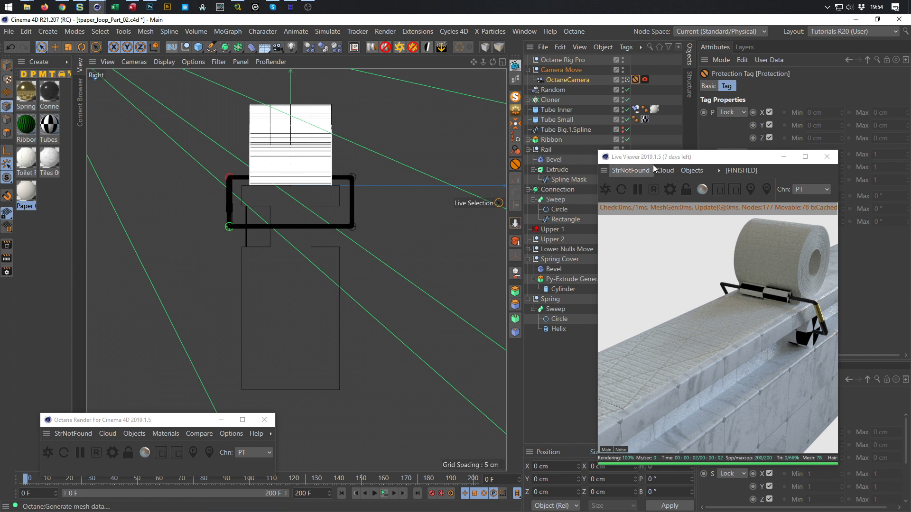
- Uncover the object list by moving the Live Viewer and collapse the Spring Cover and Spring hierarchies
left_click_drag(705, 152, 761, 181)
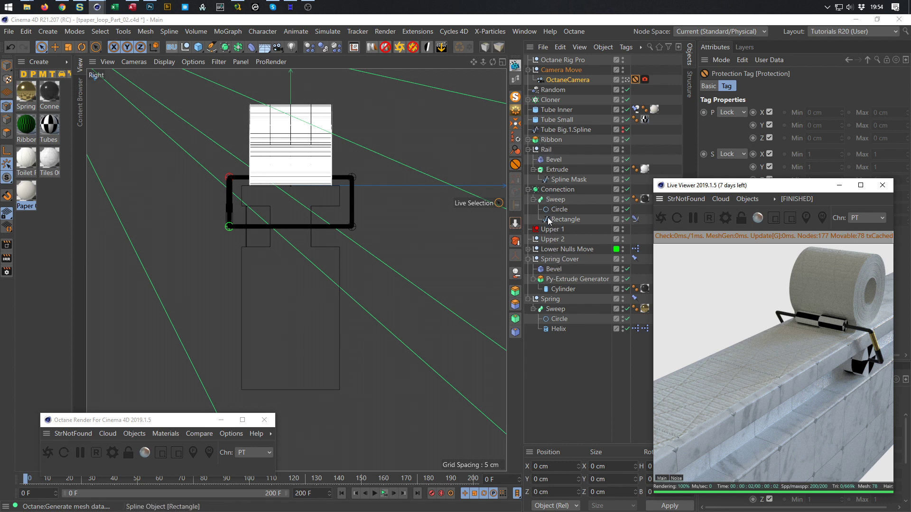
left_click(527, 259)
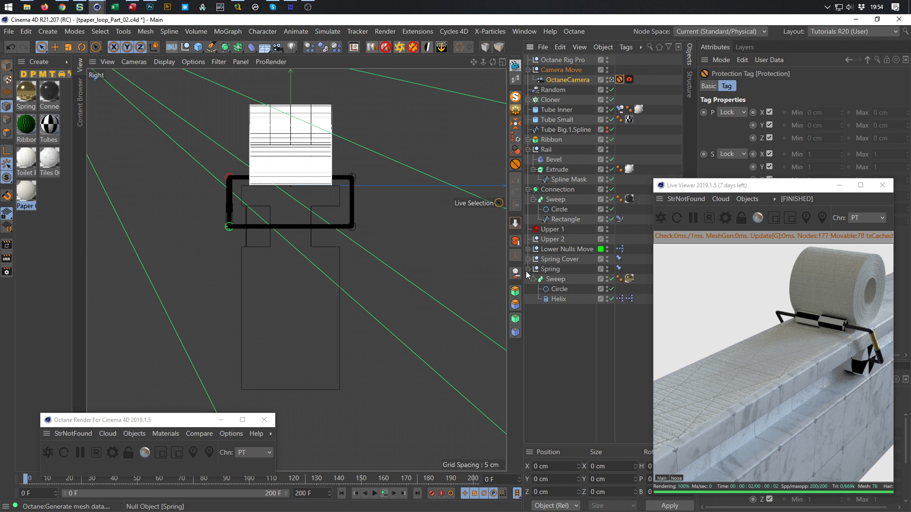
left_click(528, 270)
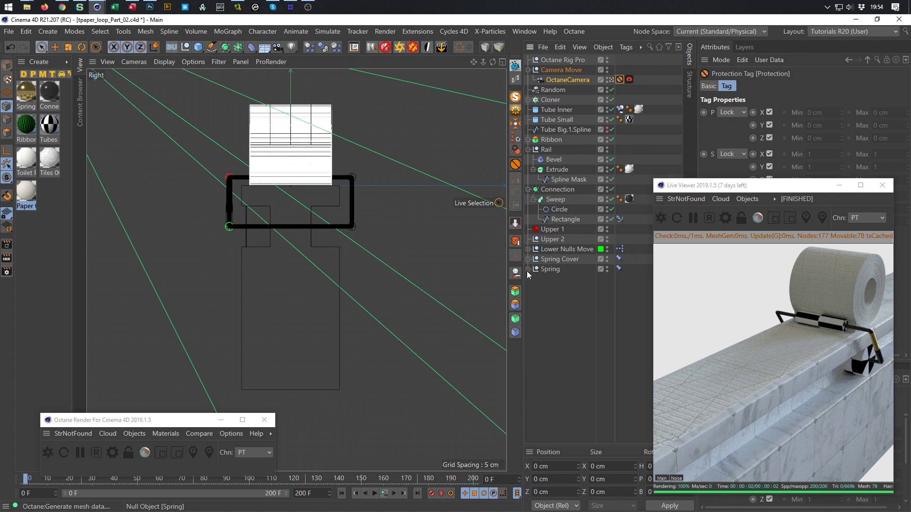
- Rectangle-select the two bottom points of the rail's Spline Mask and raise them to about -20.3 cm in Y
left_click(562, 180)
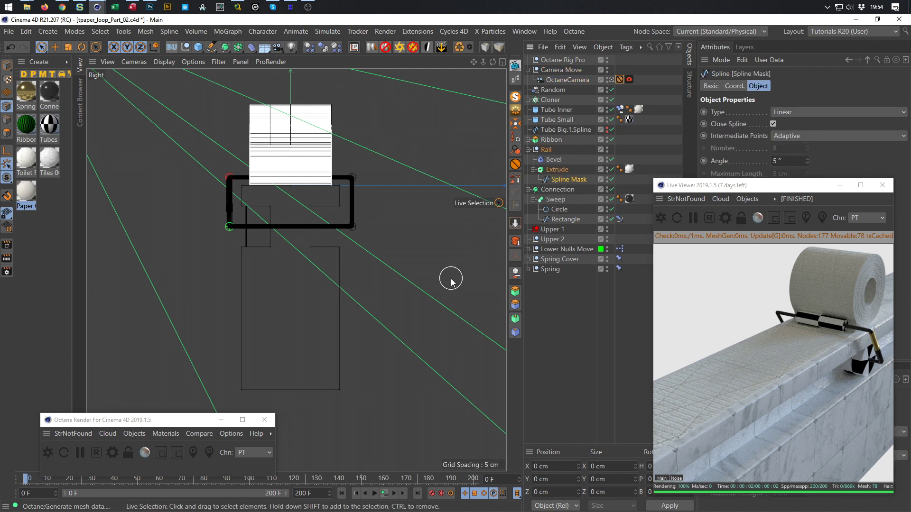
key("0")
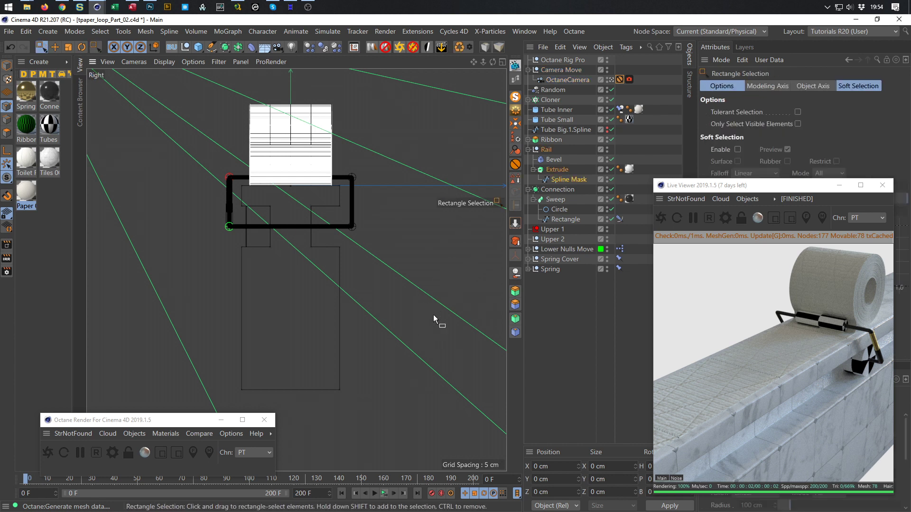
left_click_drag(219, 362, 381, 408)
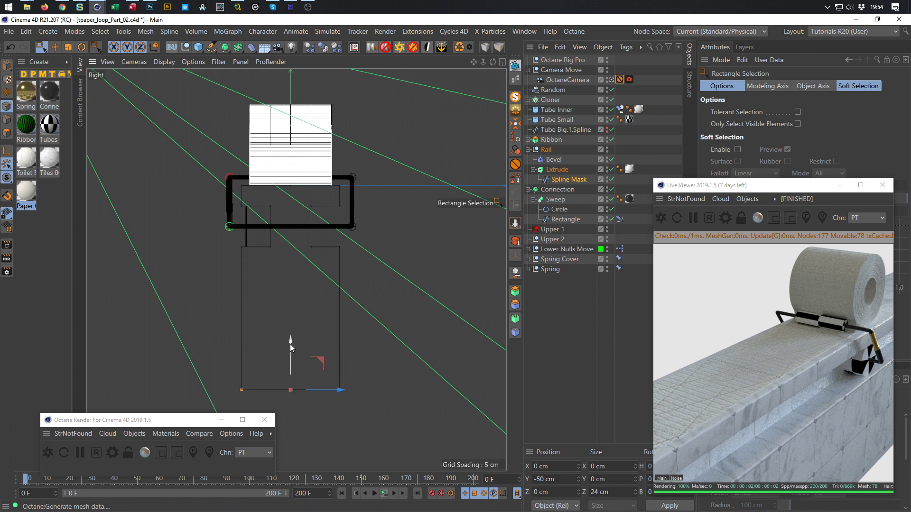
left_click_drag(289, 340, 286, 223)
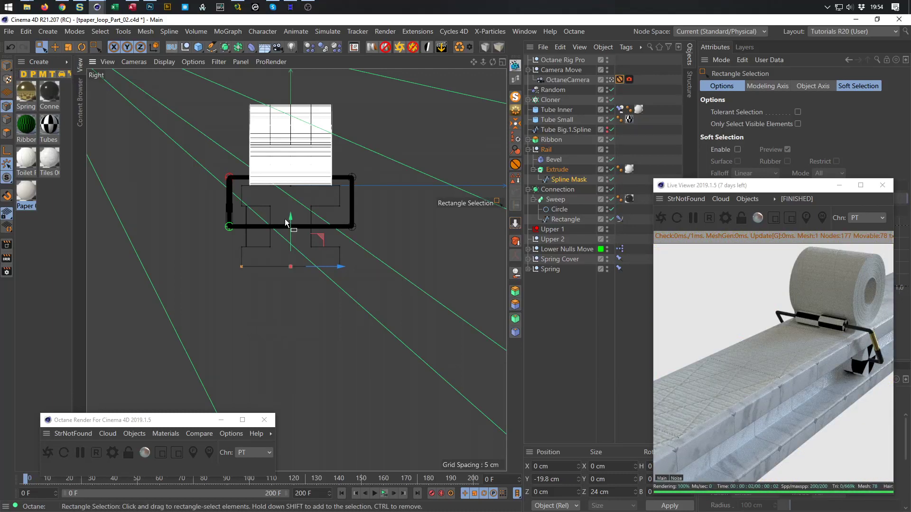
mouse_move(291, 217)
left_mouse_down()
mouse_move(291, 225)
mouse_move(292, 217)
left_mouse_up()
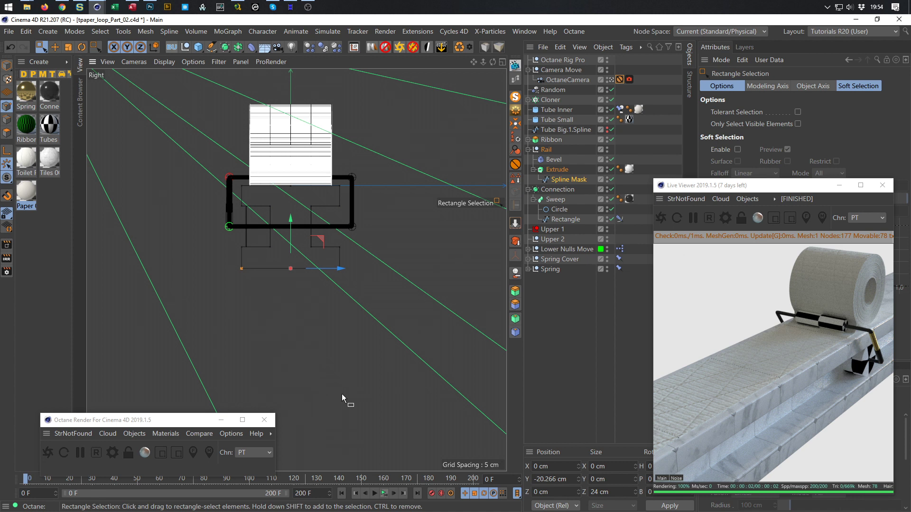
- Save the scene and return to the full Perspective view through the OctaneCamera
key("ctrl+s")
middle_click(335, 303)
middle_click(204, 206)
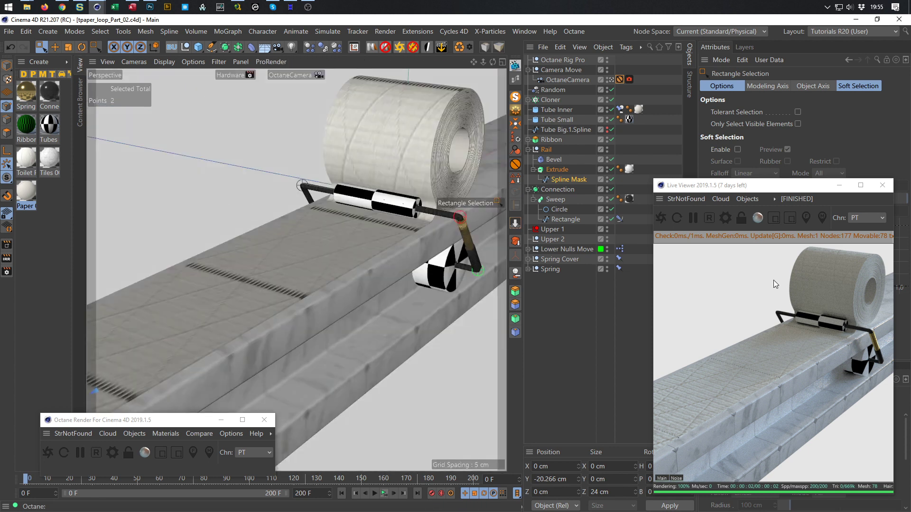
- Add a Plane with +Z orientation and move it back along Z behind the toilet roll and rail
left_click(196, 49)
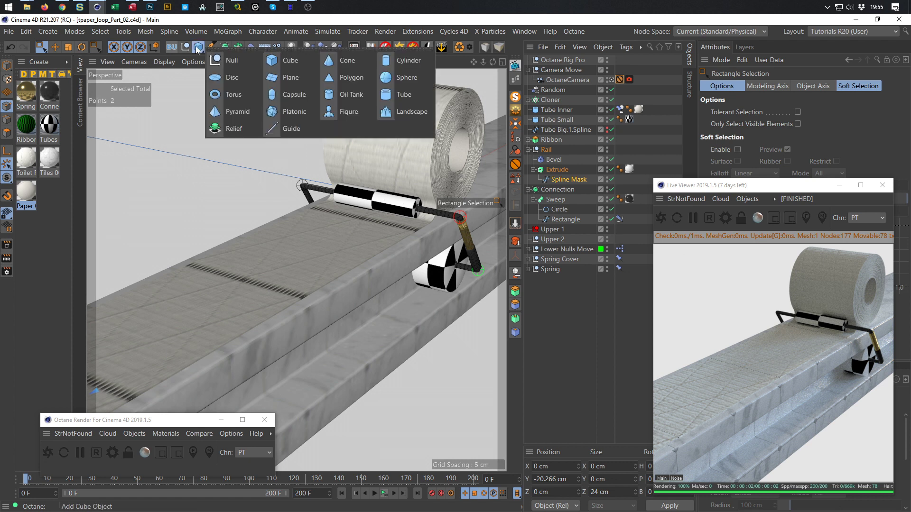
left_click(298, 72)
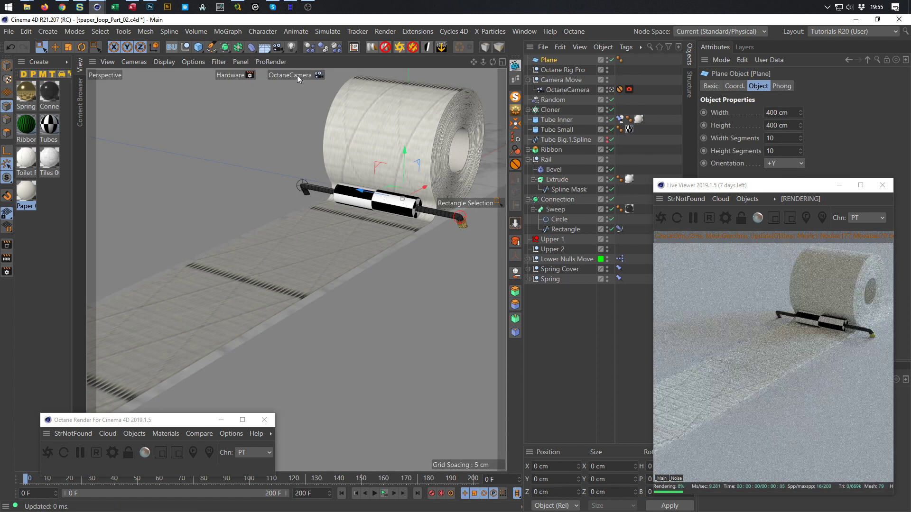
left_click(801, 163)
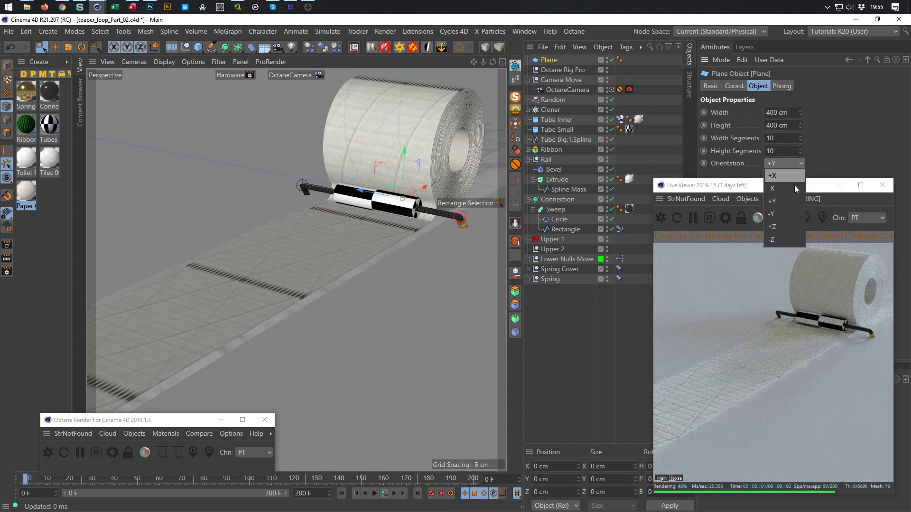
left_click(787, 231)
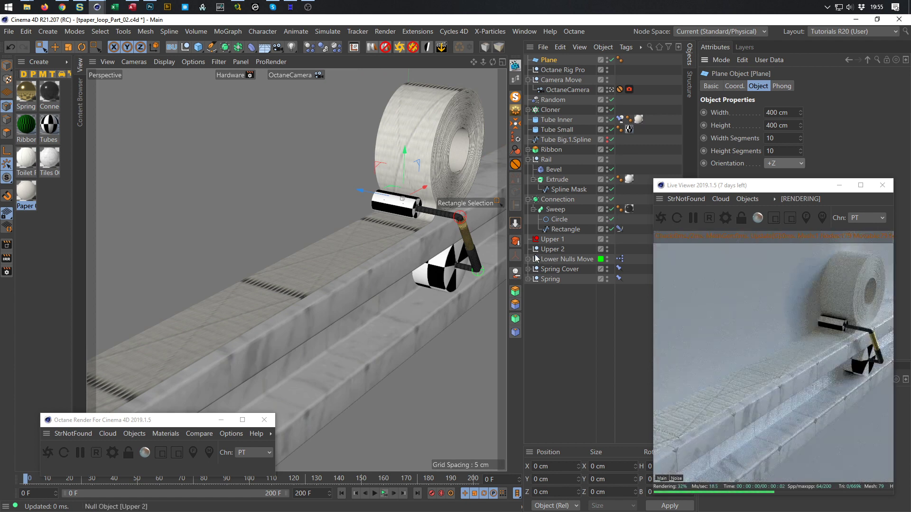
key("e")
left_click_drag(358, 189, 235, 174)
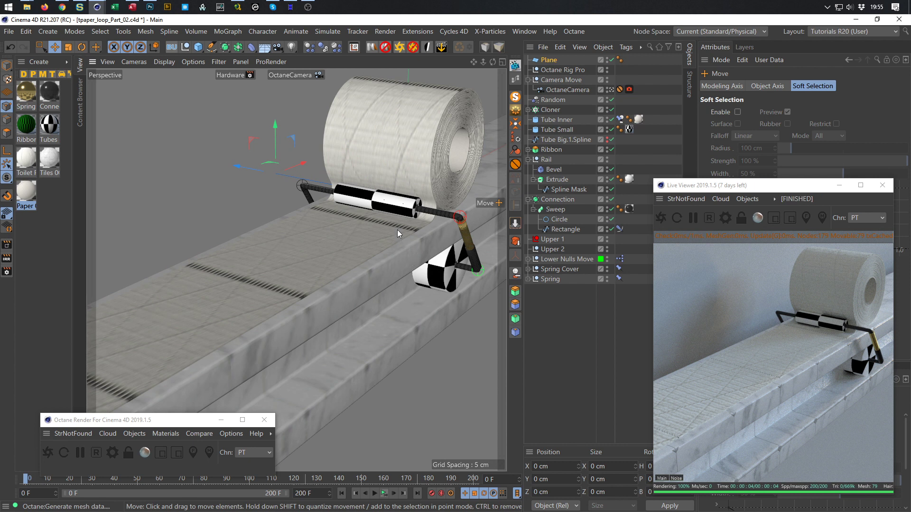
- Load the Tiles 005 material from the Nikomedia Textures (OCTANE) Tiles presets into the scene and close the Content Browser
left_click(78, 102)
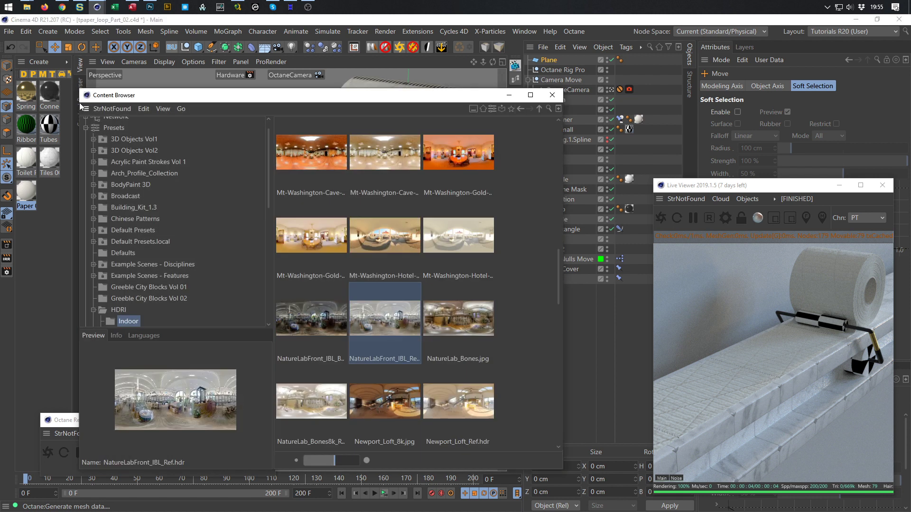
left_click(93, 310)
scroll(111, 294, "down", 5)
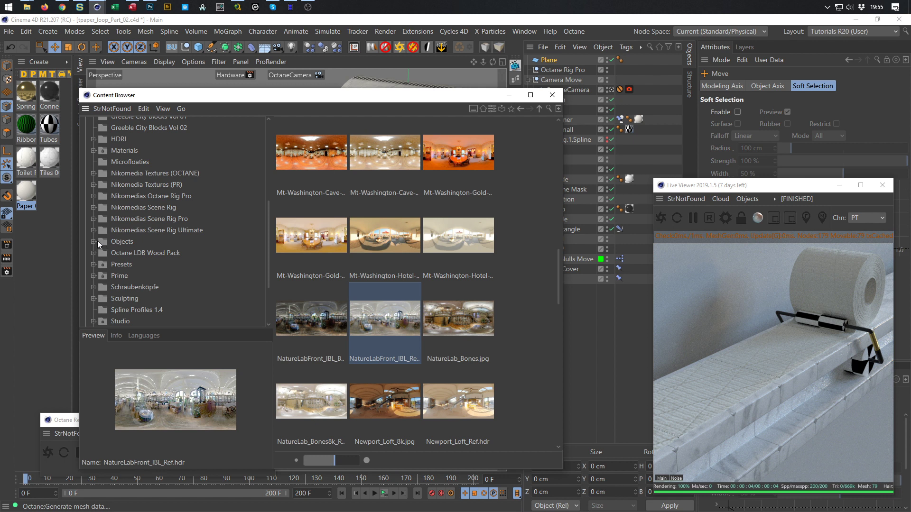
left_click(94, 173)
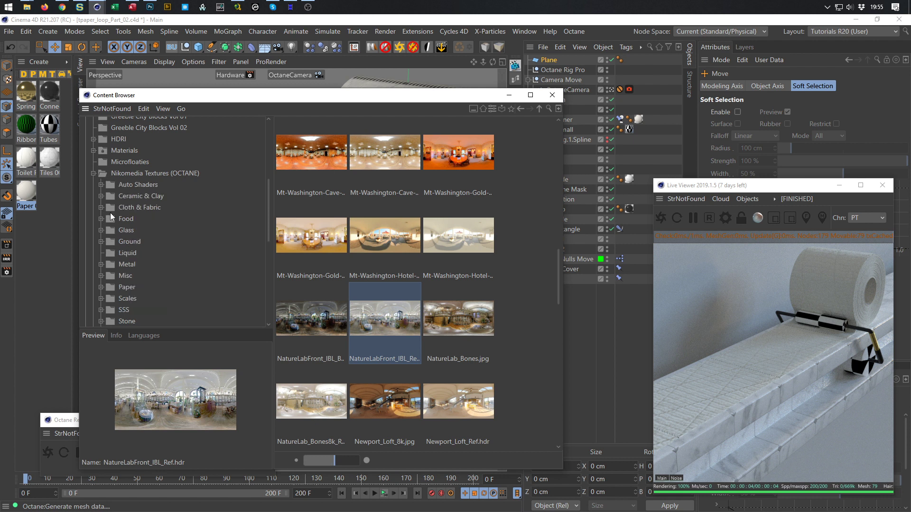
scroll(110, 213, "down", 2)
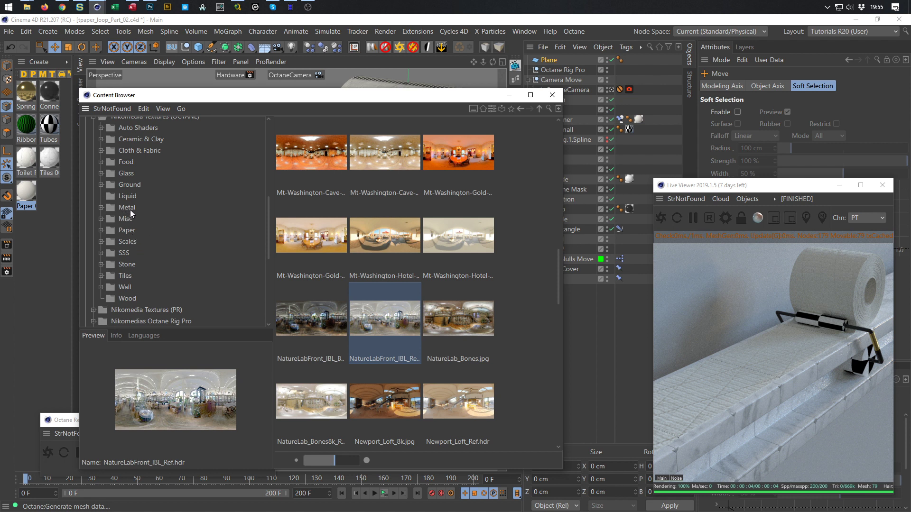
left_click(124, 276)
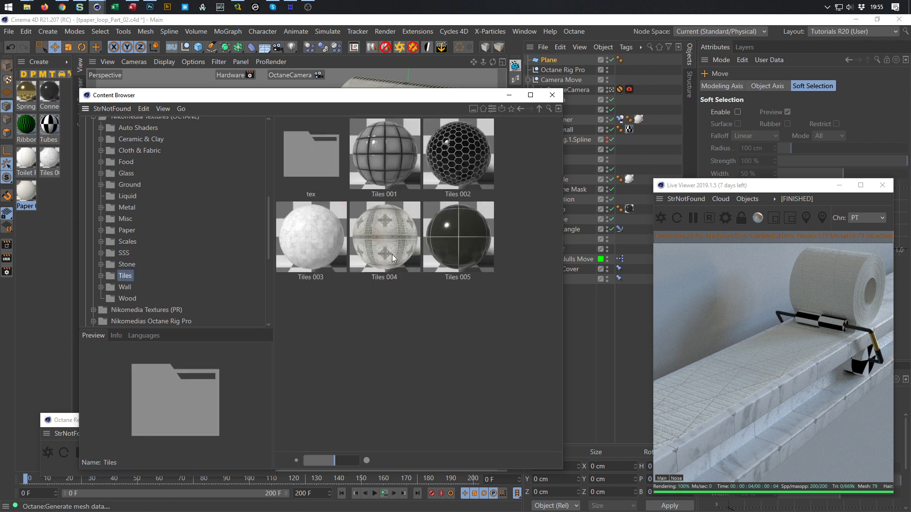
left_click(457, 252)
left_click_drag(450, 258, 60, 246)
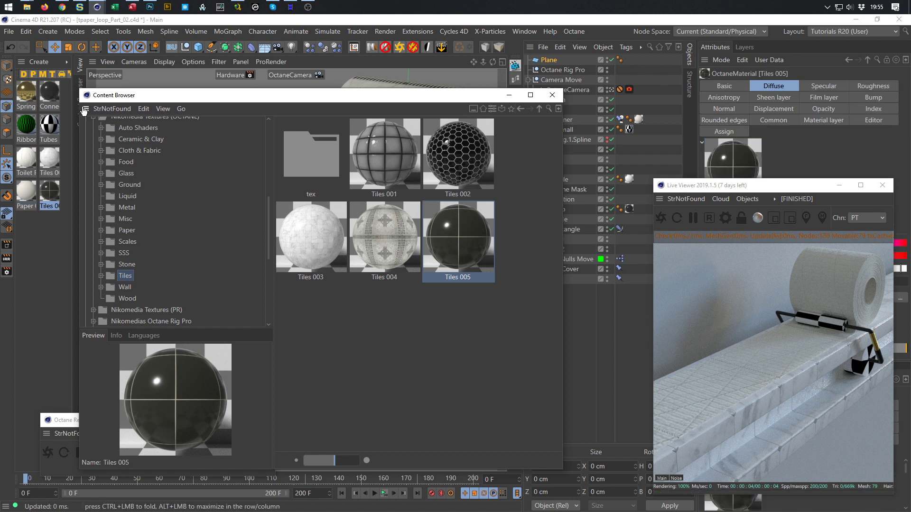
left_click(552, 94)
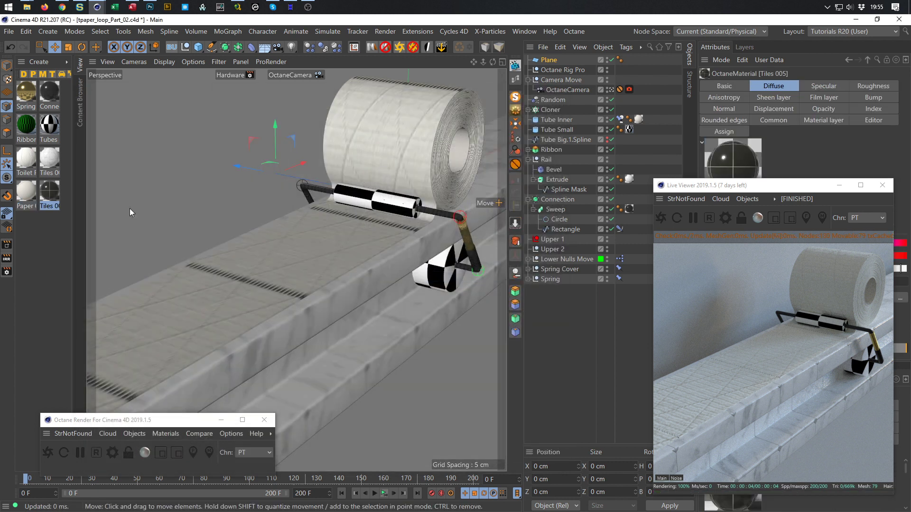
- Assign the Tiles 005 material to the Plane and set the Plane's orientation to -Z
left_click_drag(535, 222, 562, 63)
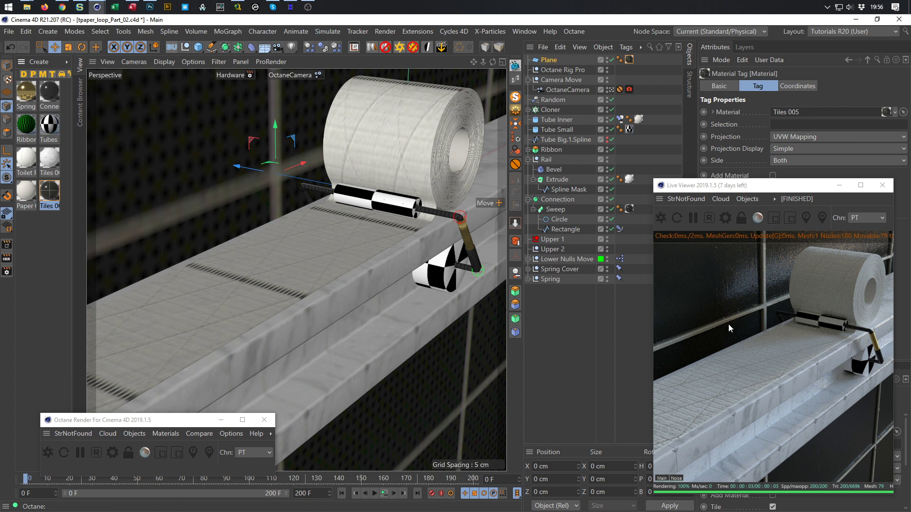
left_click_drag(789, 191, 748, 264)
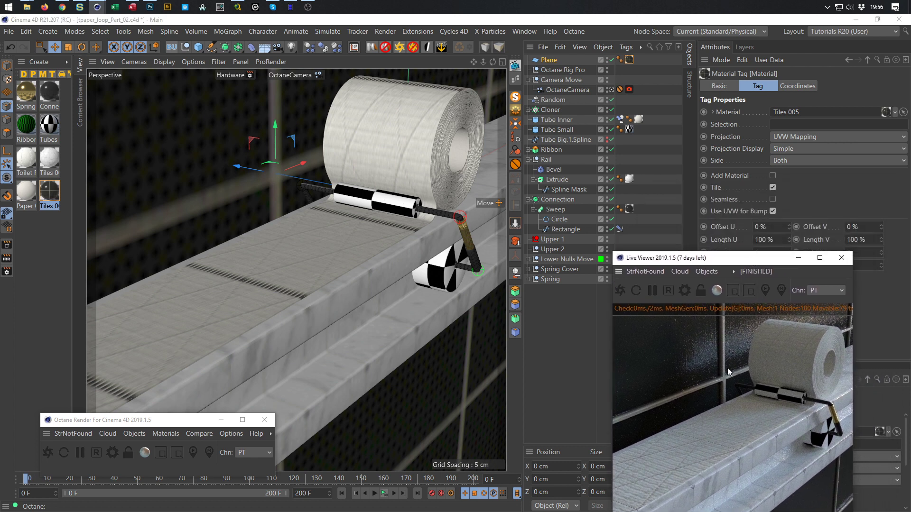
left_click(549, 60)
left_click(784, 164)
left_click(778, 239)
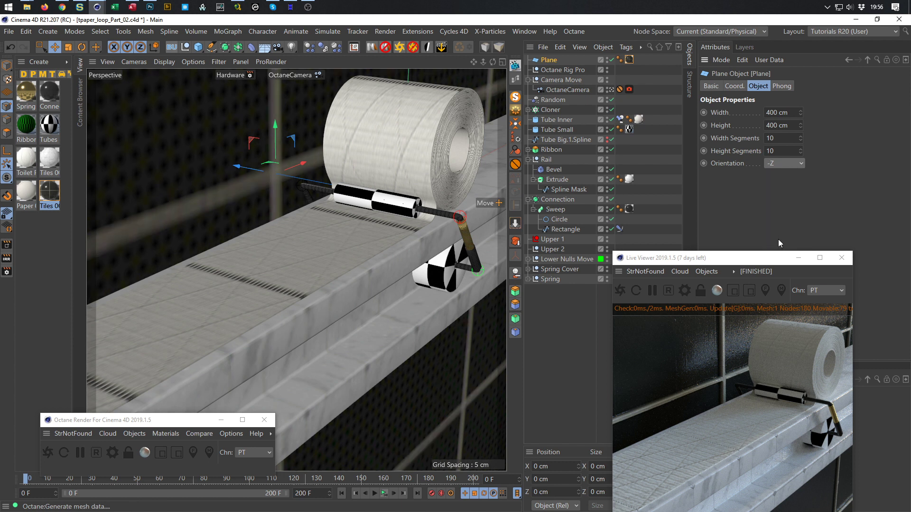
- Restart the Octane live render and reposition the Live Viewer below the Plane's attributes
left_click(619, 290)
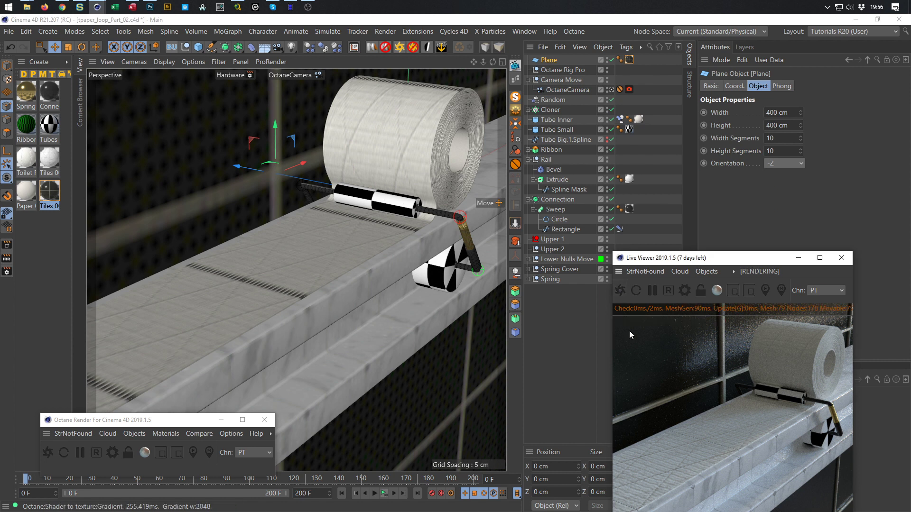
left_click_drag(736, 263, 755, 204)
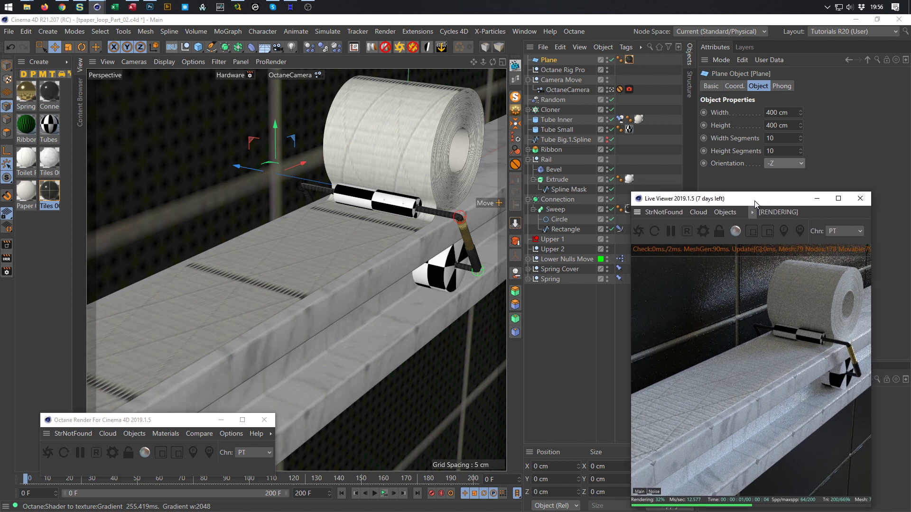
left_click(696, 132)
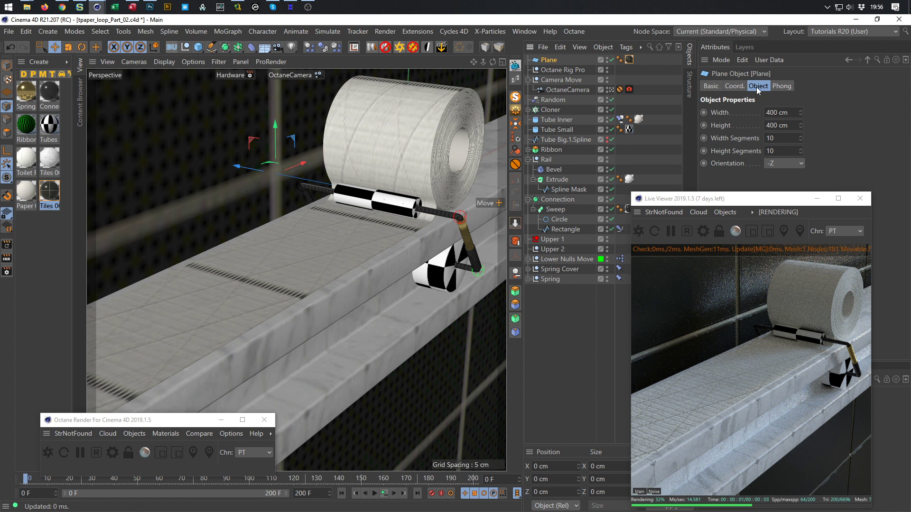
- Set the projection of the Plane's Tiles 005 material tag to Cubic and check the tag's coordinates
left_click(629, 60)
left_click(797, 136)
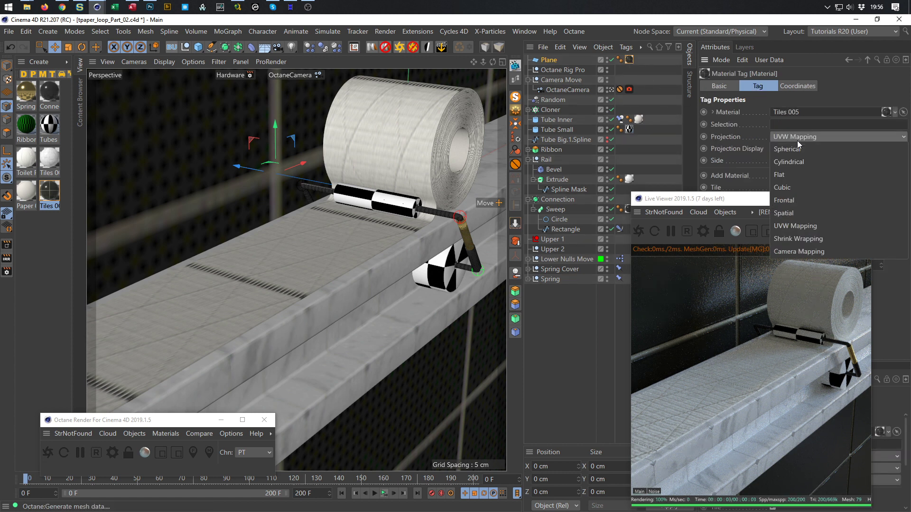
left_click(797, 187)
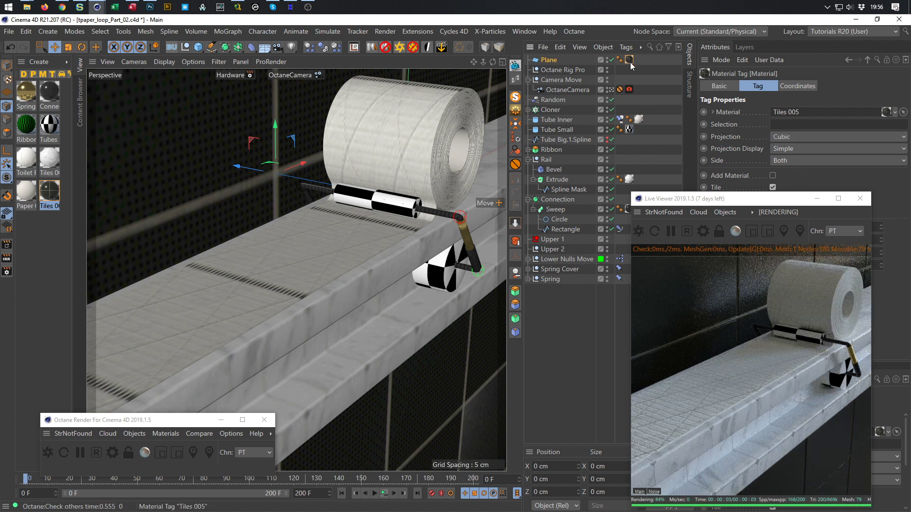
left_click(794, 86)
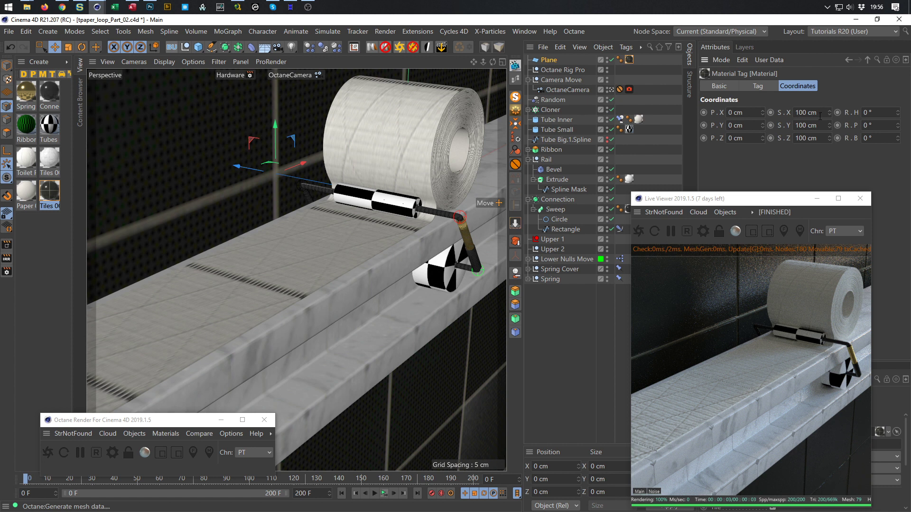
left_click(762, 88)
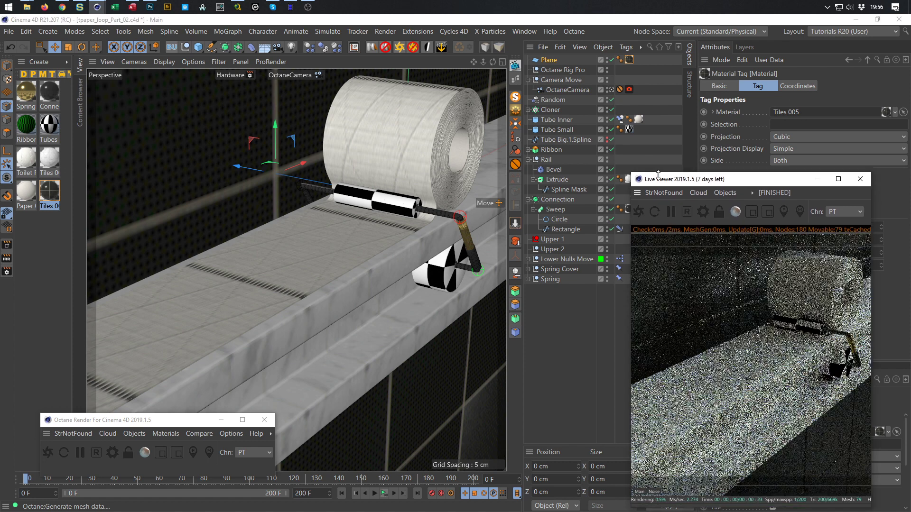
left_click_drag(740, 203, 719, 187)
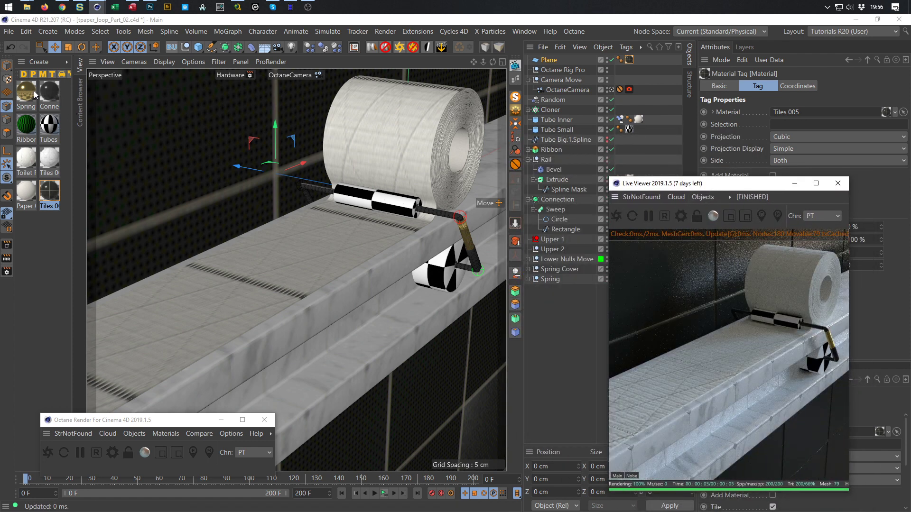
- Open the Tiles 005 material in the Octane Node Editor and show the settings of its Transform value node
left_click(50, 192)
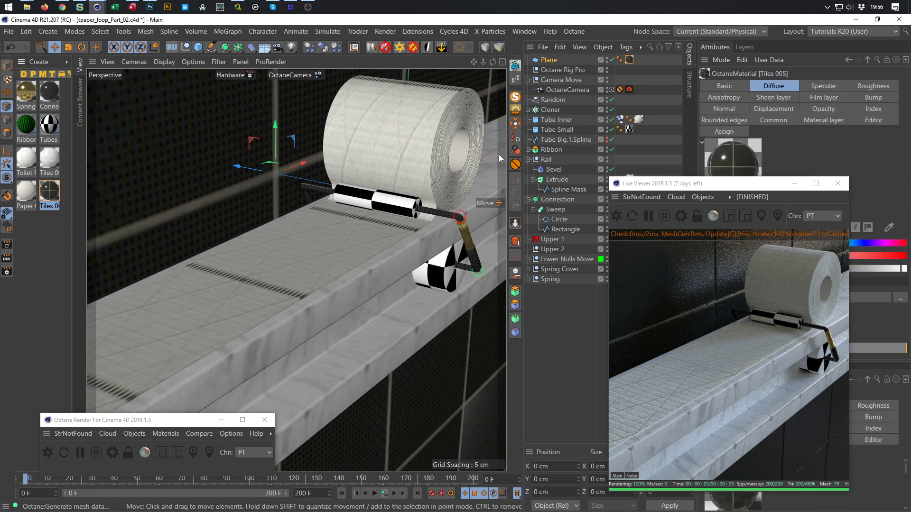
left_click(515, 79)
left_click_drag(470, 183, 360, 69)
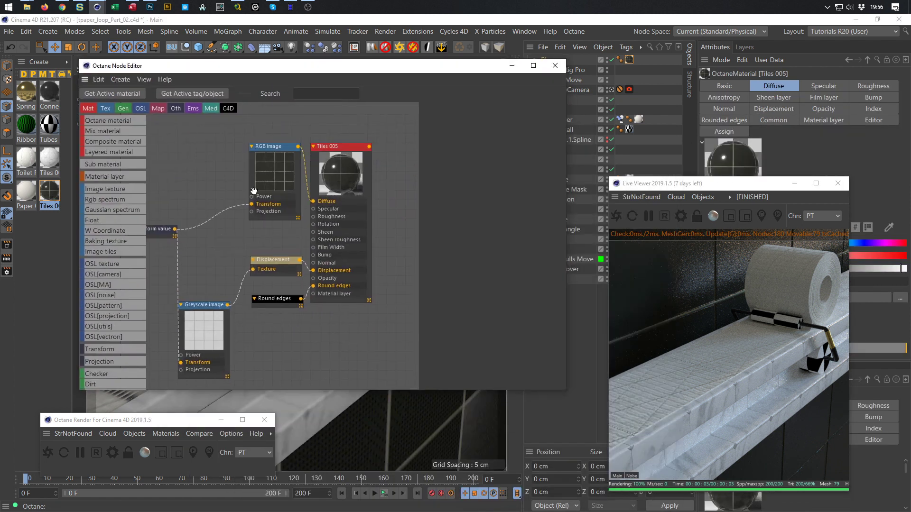
middle_click_drag(153, 231, 189, 212)
left_click(189, 212)
left_click(467, 225)
left_click(466, 228)
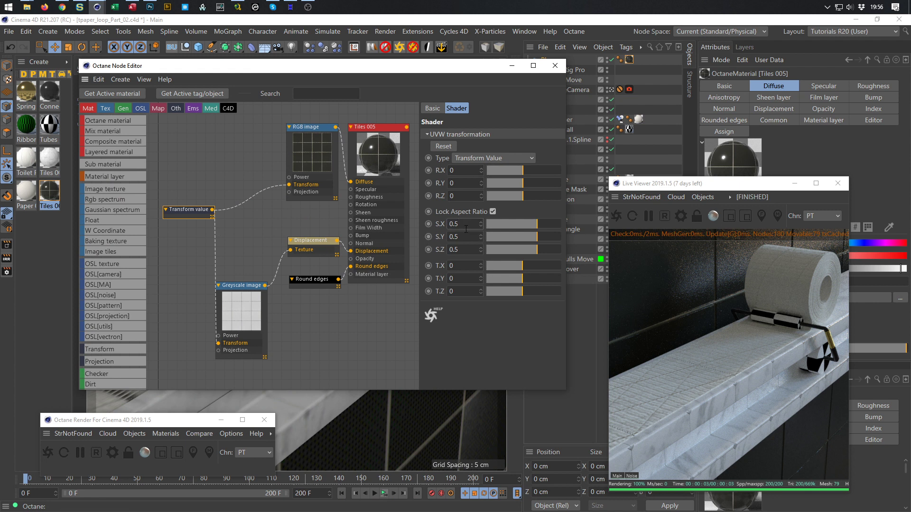
- Move the Live Viewer off the attributes and set Length U and Length V of the Connection material tag to 50 %
left_click_drag(736, 186, 441, 171)
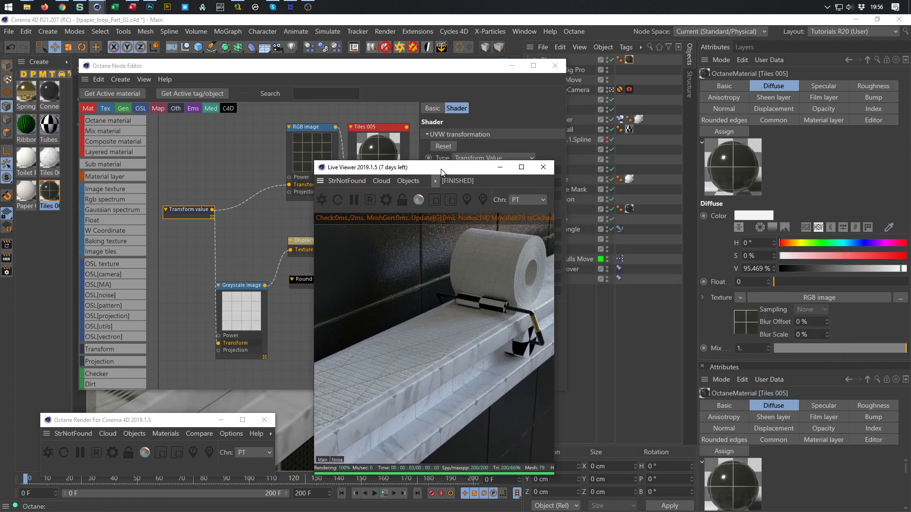
left_click(630, 208)
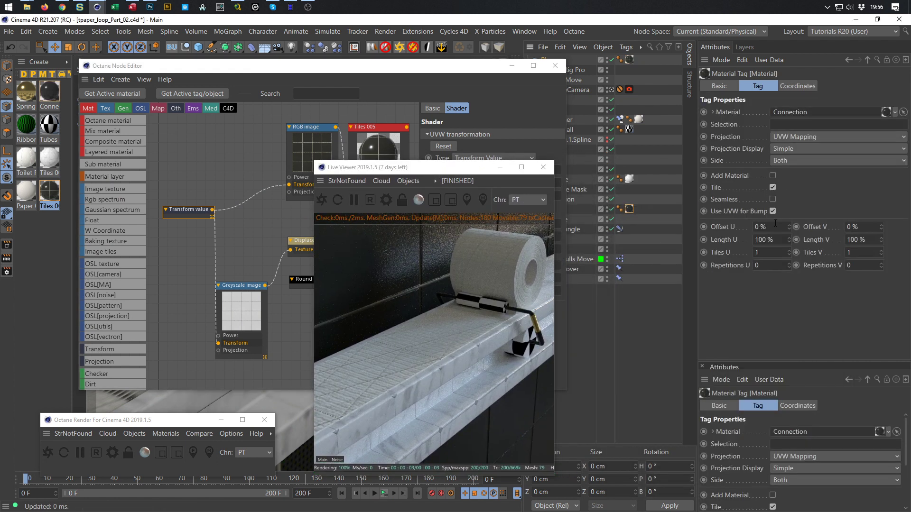
left_click_drag(774, 241, 736, 236)
type("50")
key("Tab")
type("50")
key("Return")
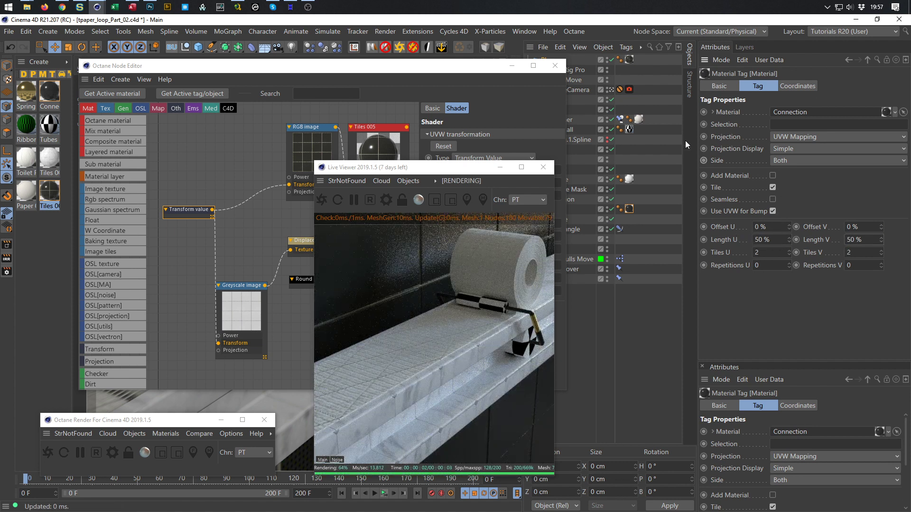
- Move the Node Editor clear of the object list and undo the length changes on the Connection material tag
left_click_drag(475, 66, 429, 61)
left_click(630, 60)
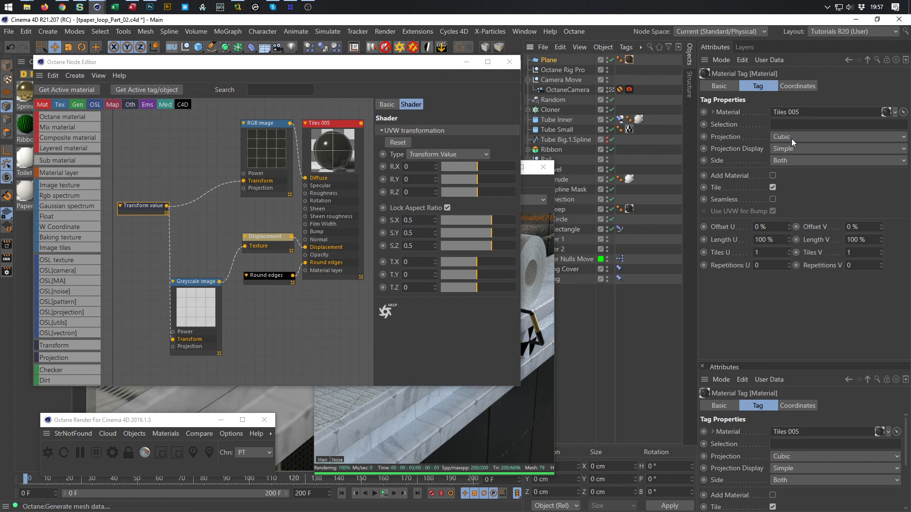
key("ctrl+z")
left_click(771, 243)
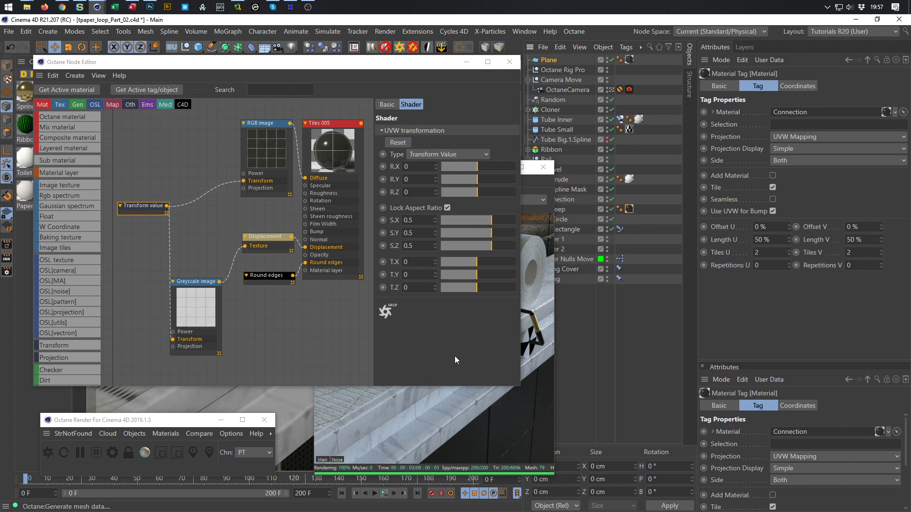
left_click(410, 70)
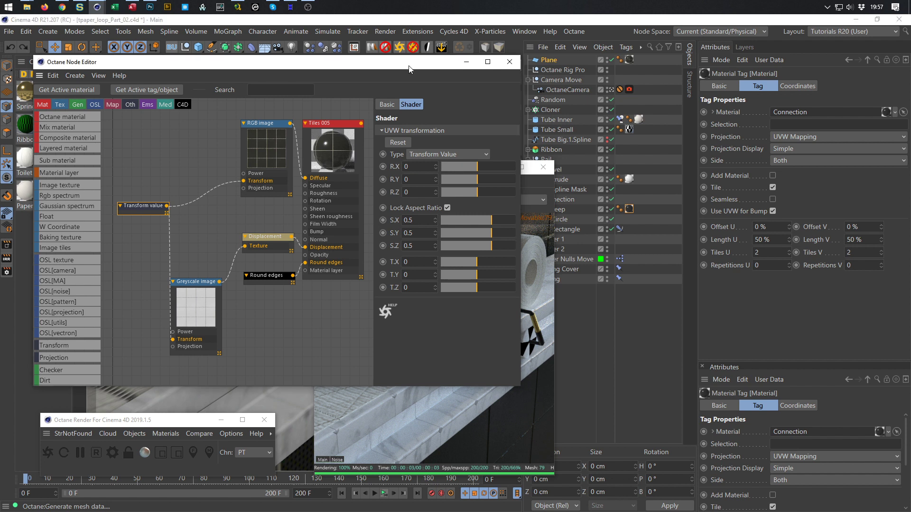
key("ctrl+z")
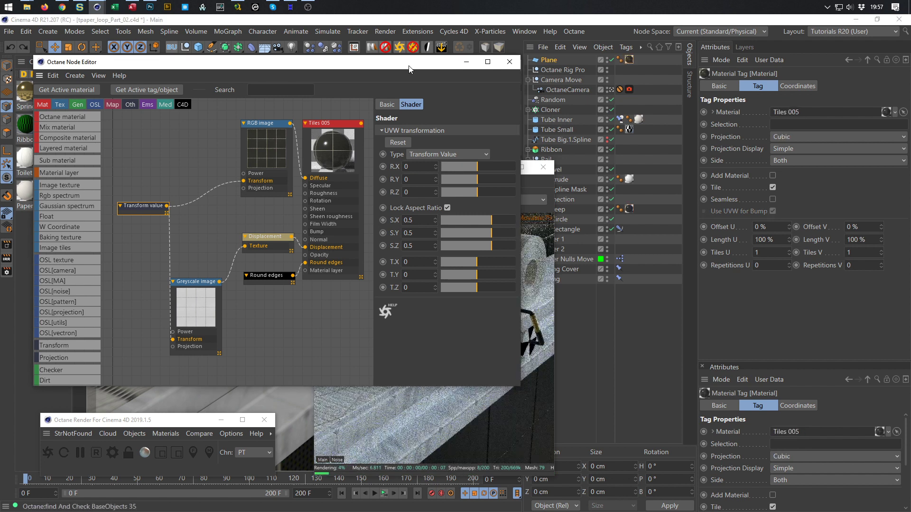
- Delete the Tiles 005 material tag from the Plane
left_click(629, 60)
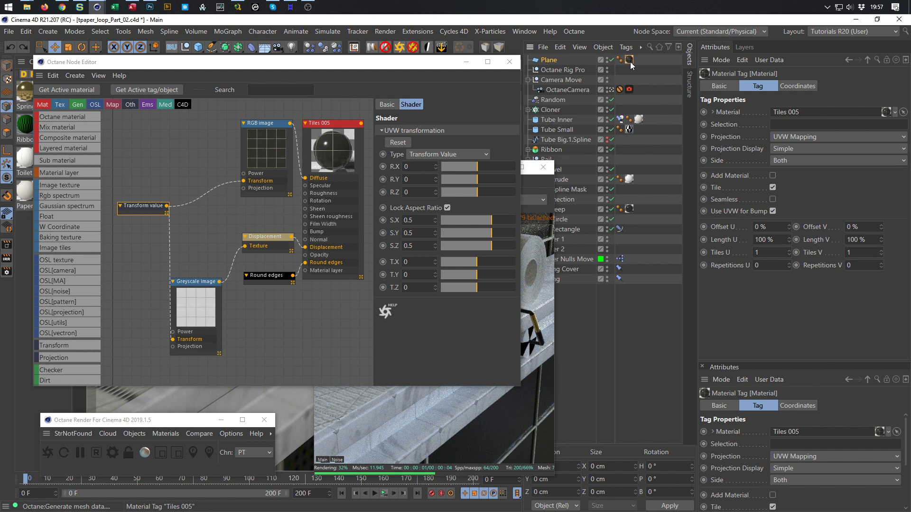
key("Delete")
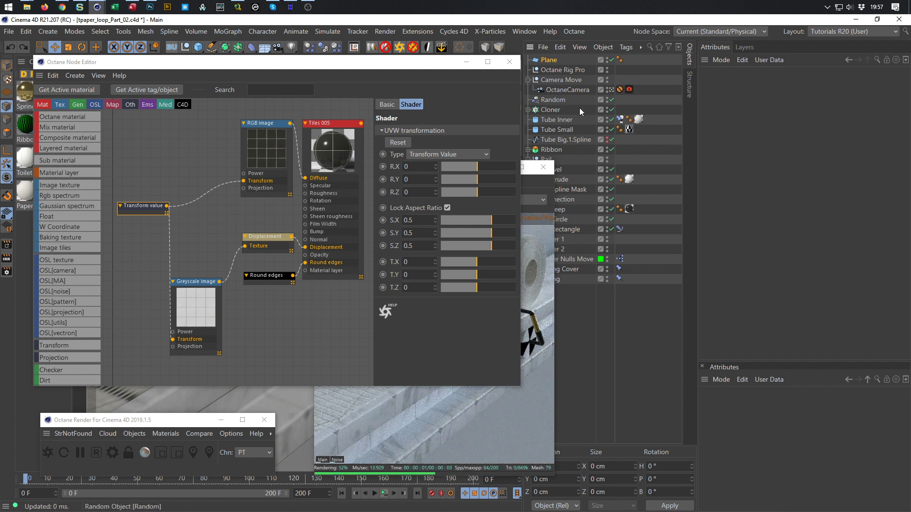
- Save the scene, move the Node Editor clear of the materials, and assign Tiles 005 to the Plane again
key("ctrl+s")
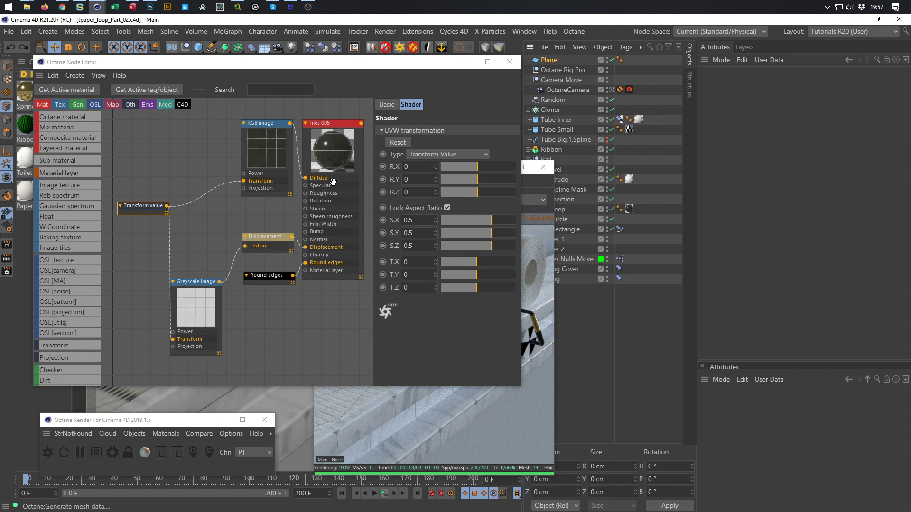
left_click_drag(358, 65, 392, 117)
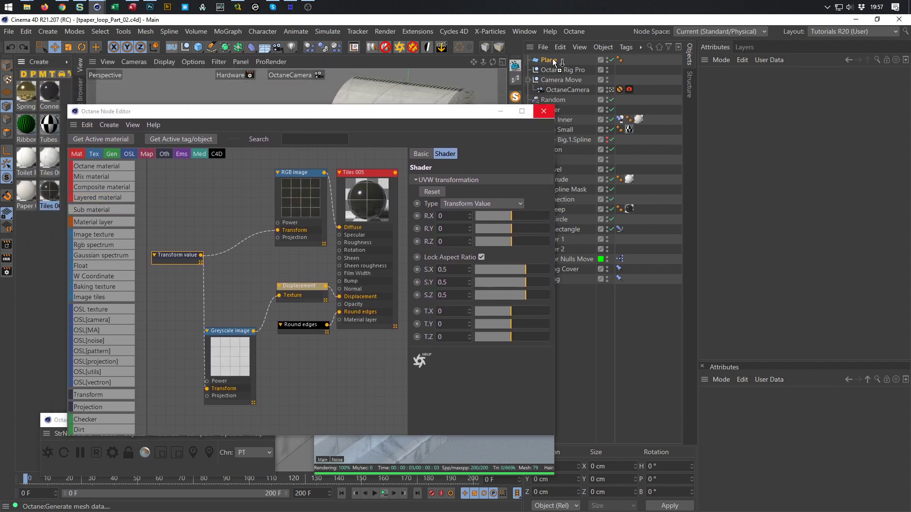
left_click(628, 60)
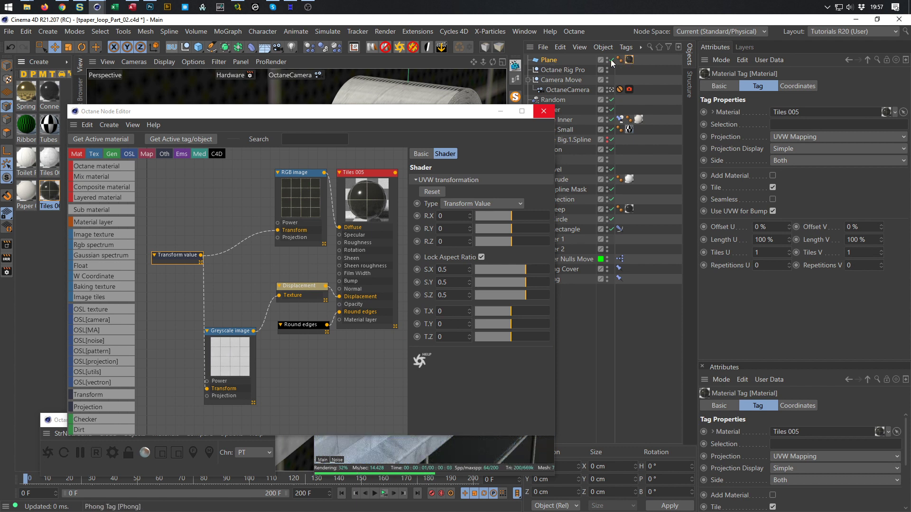
- Set the projection of the Plane's Tiles 005 material tag to Cubic and restart the Octane render
left_click(548, 59)
left_click(794, 164)
left_click(791, 240)
left_click(629, 60)
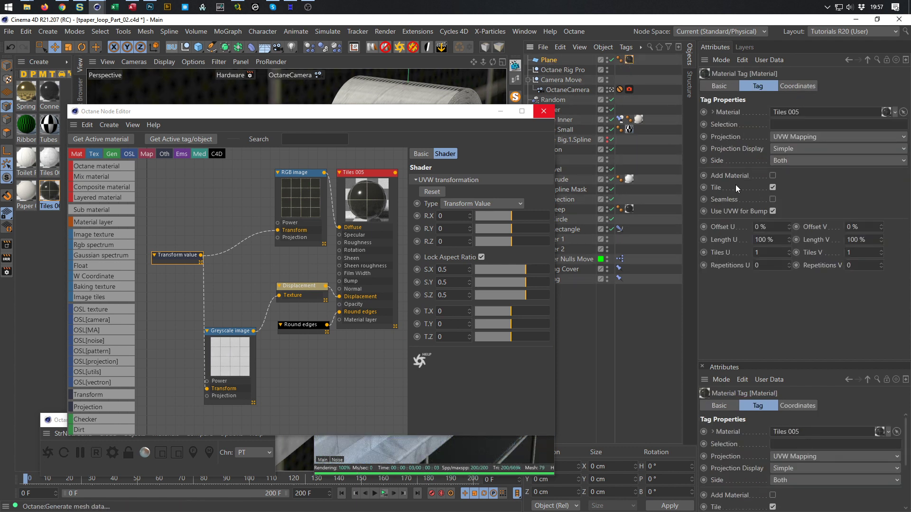
left_click(777, 245)
left_click(799, 141)
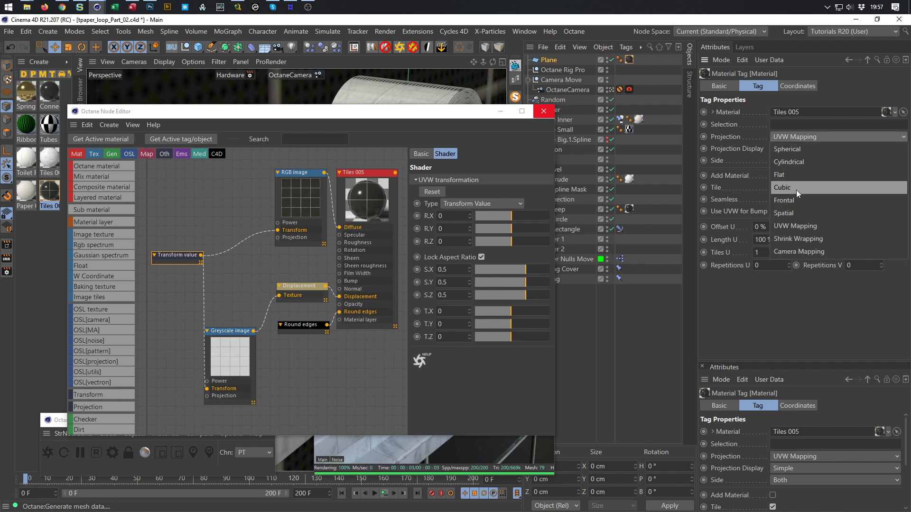
left_click(796, 190)
left_click_drag(443, 114, 354, 70)
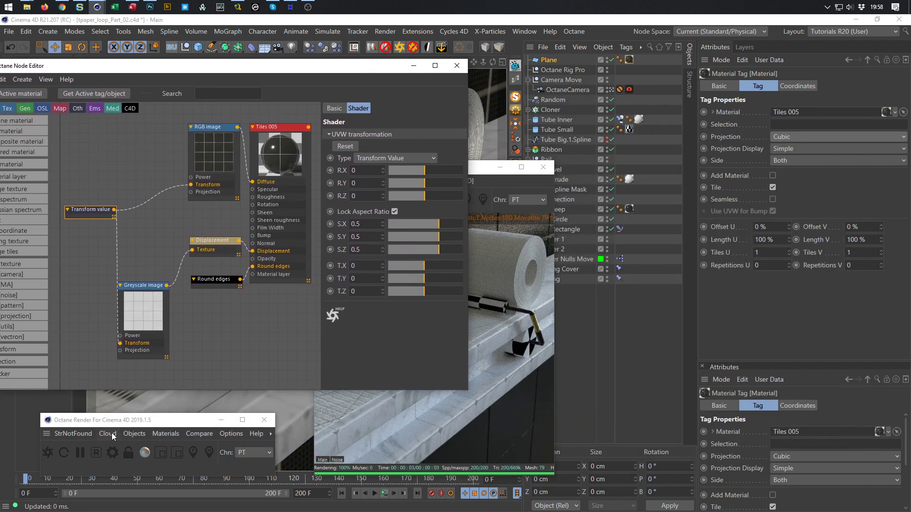
left_click(63, 452)
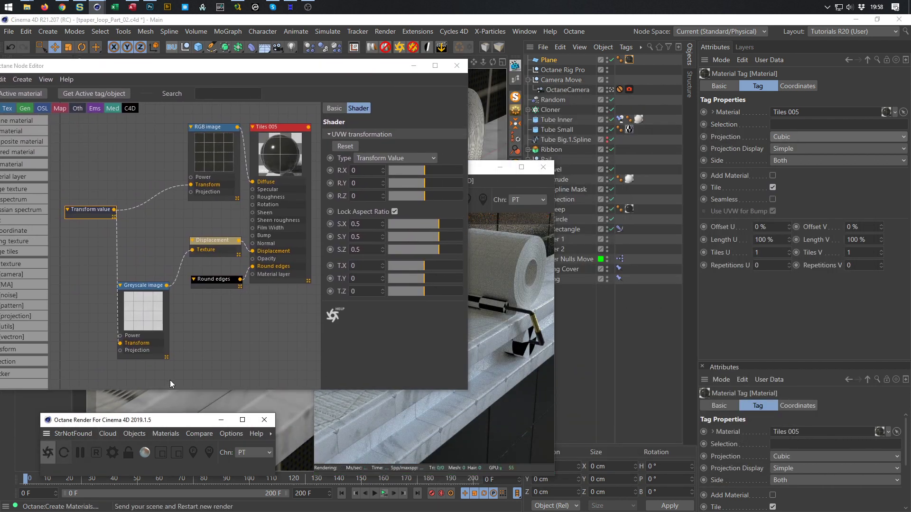
- Set Length U and Length V of the Plane's Tiles 005 tag to 50 % and move the Live Viewer off the viewport
left_click_drag(477, 167, 475, 154)
left_click_drag(783, 240, 704, 270)
type("50")
key("Tab")
type("50")
key("Return")
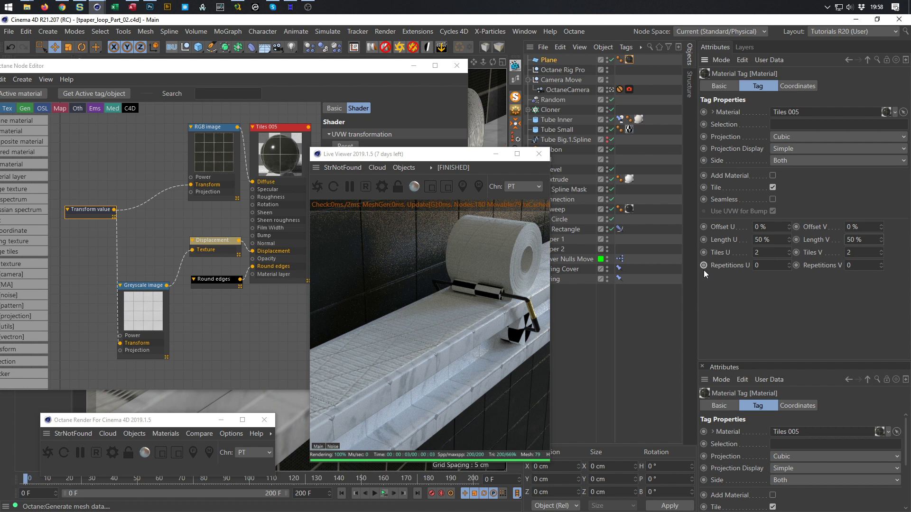
left_click_drag(451, 154, 769, 173)
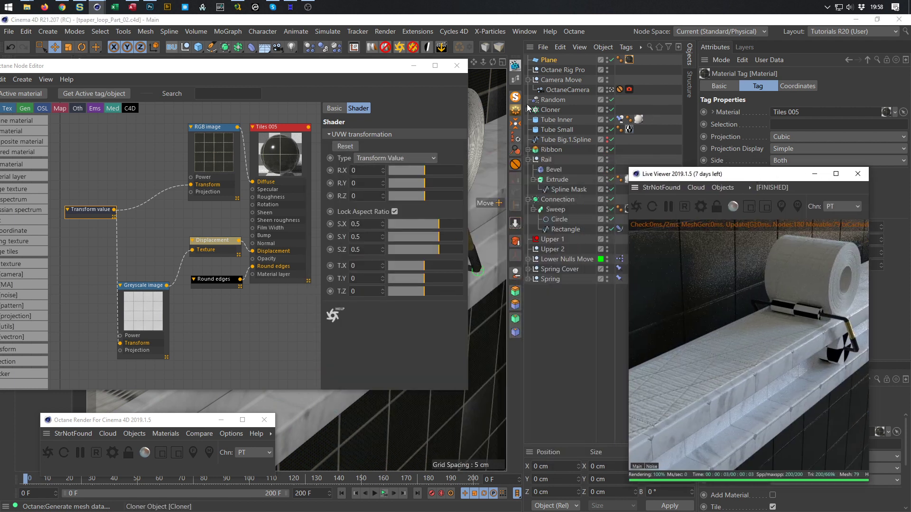
- Delete the Round edges node from the Tiles 005 material and close the Node Editor
left_click(216, 279)
key("Delete")
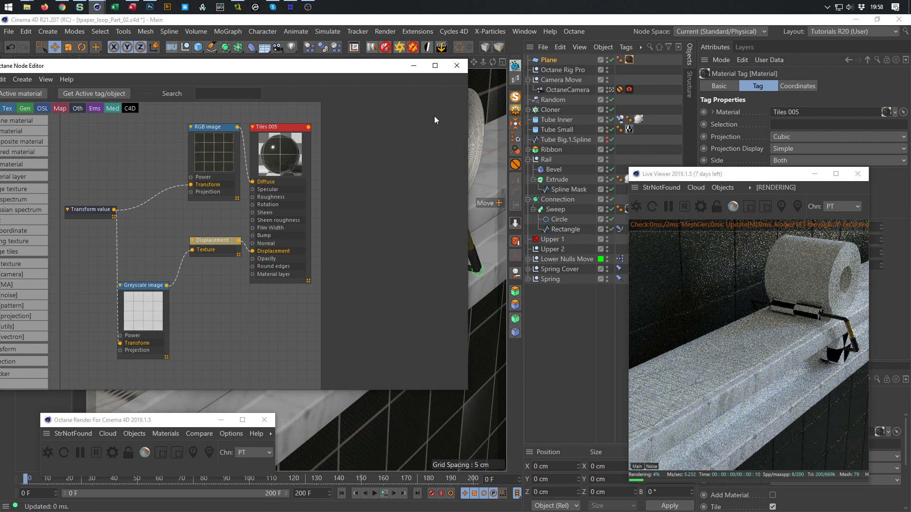
left_click(465, 66)
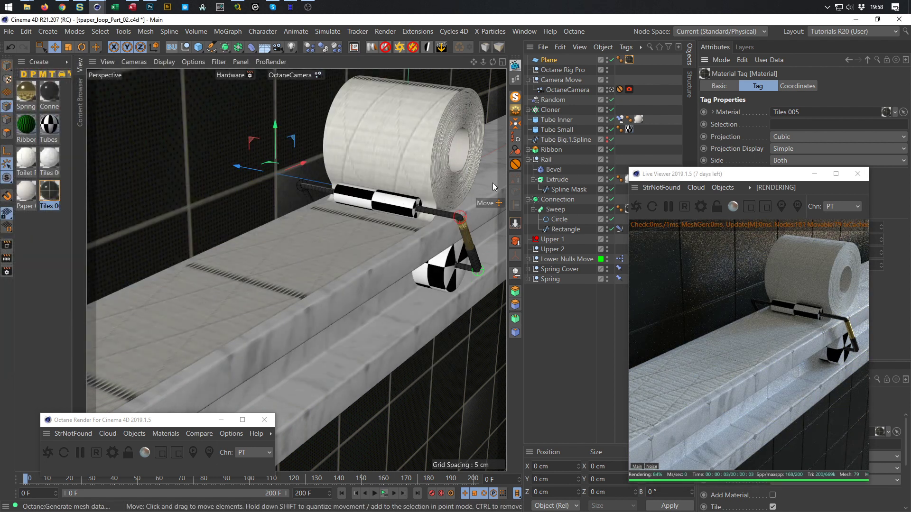
- Rename the background Plane as Wall and shift it slightly along its Z axis, farther behind the rail
left_click(562, 60)
double_click(556, 59)
type("Wall")
key("Return")
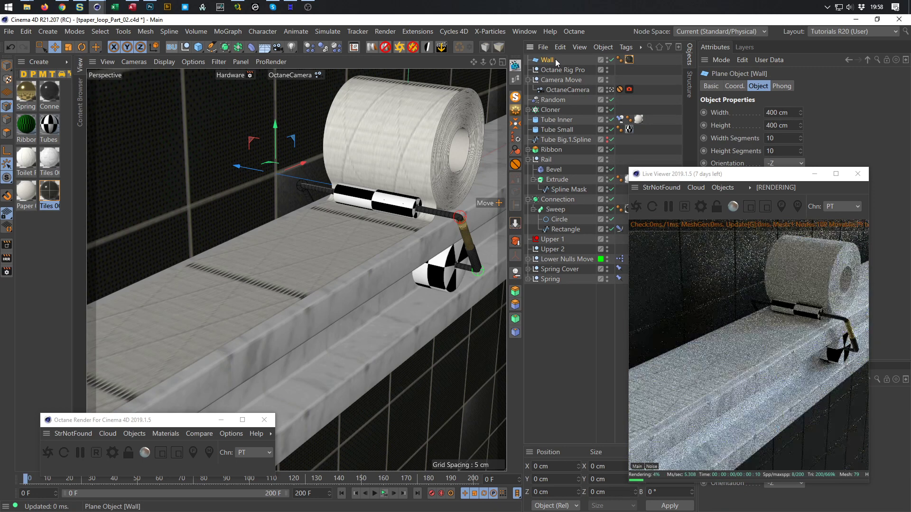
left_click_drag(236, 166, 208, 164)
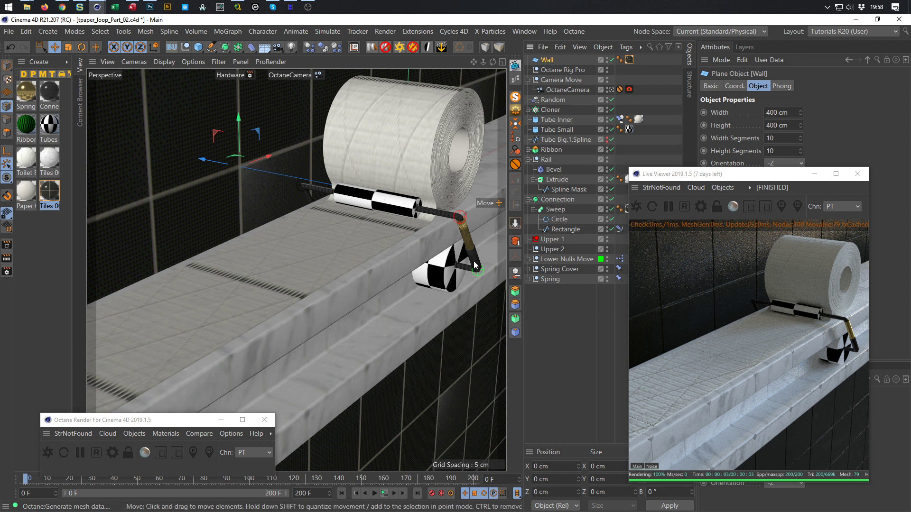
- In the Right view, set the Wall plane's width and height segments to 1 each and make it editable
key("c")
key("F5")
middle_click(213, 322)
right_click_drag(286, 315, 243, 323, "alt")
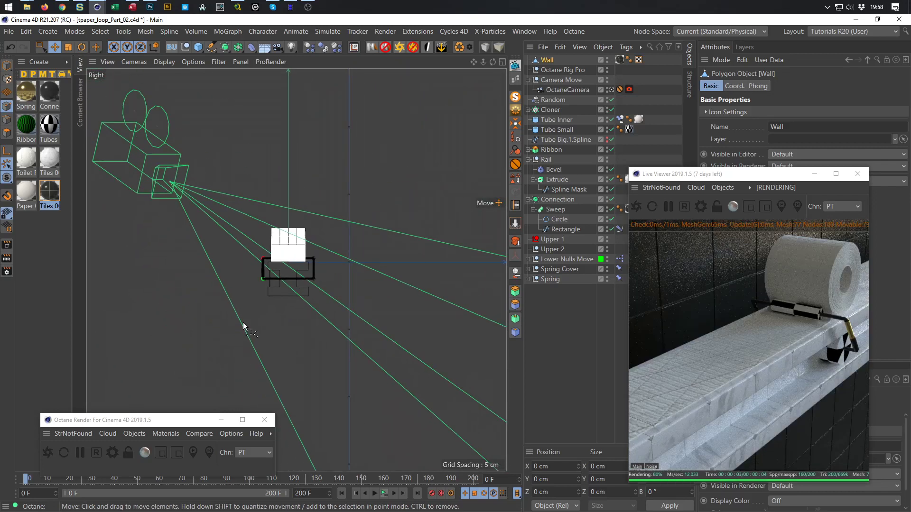
key("ctrl+z")
left_click_drag(781, 139, 691, 148)
type("1")
key("Tab")
type("1")
key("Return")
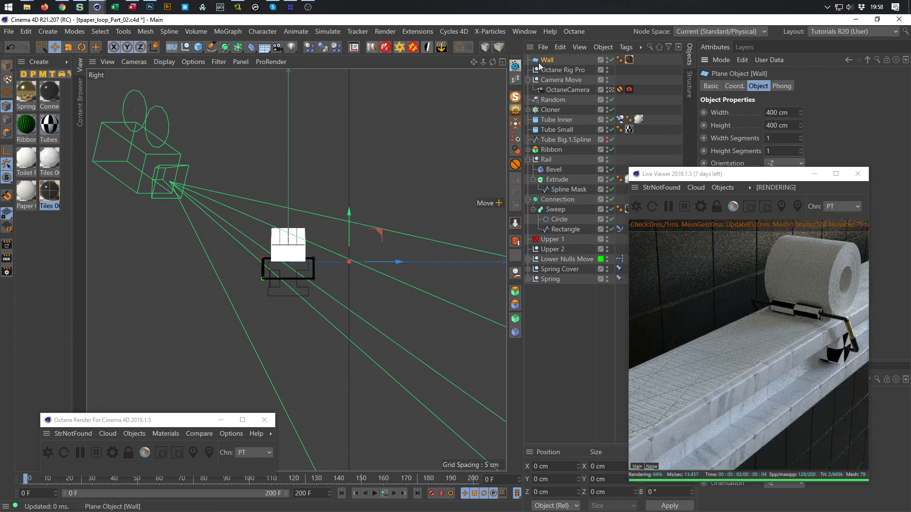
key("c")
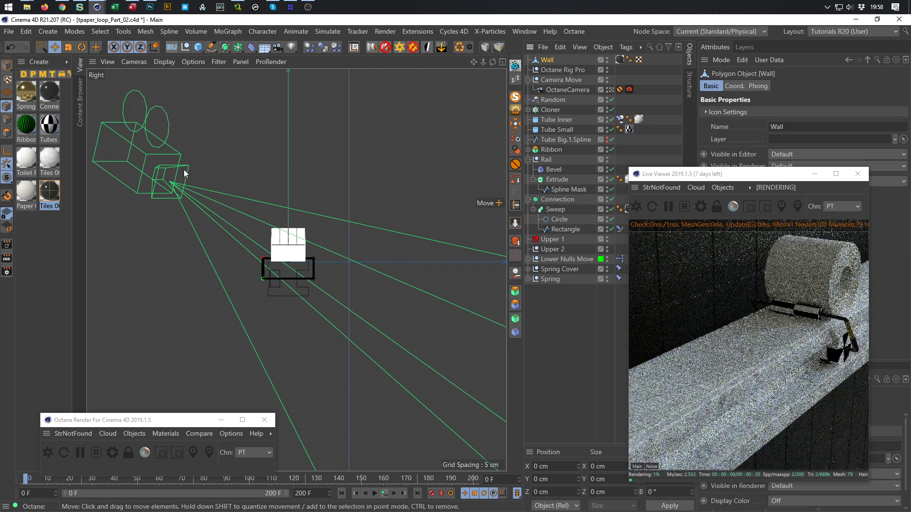
- Select the Wall's bottom edge in Edge mode and raise it to about Y -37.7 cm, below the rail
left_click(7, 123)
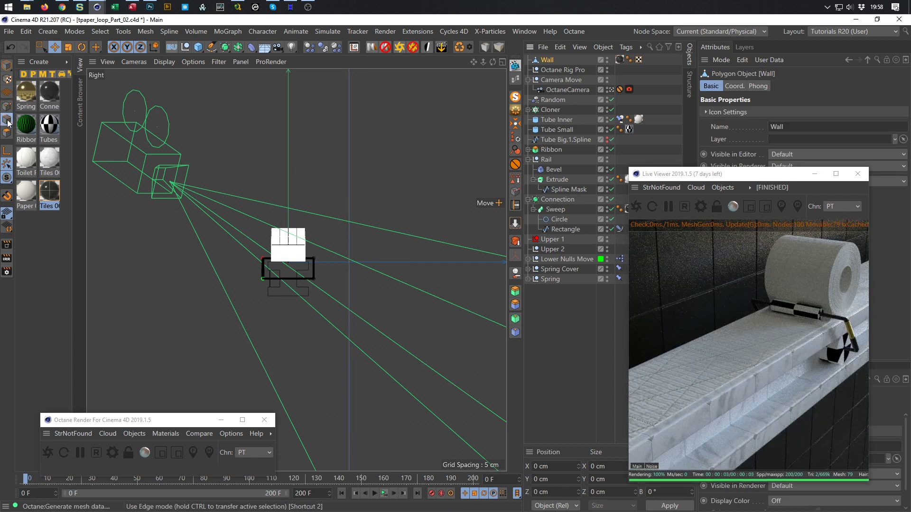
scroll(307, 342, "down", 2)
middle_click_drag(307, 342, 317, 201, "alt")
key("0")
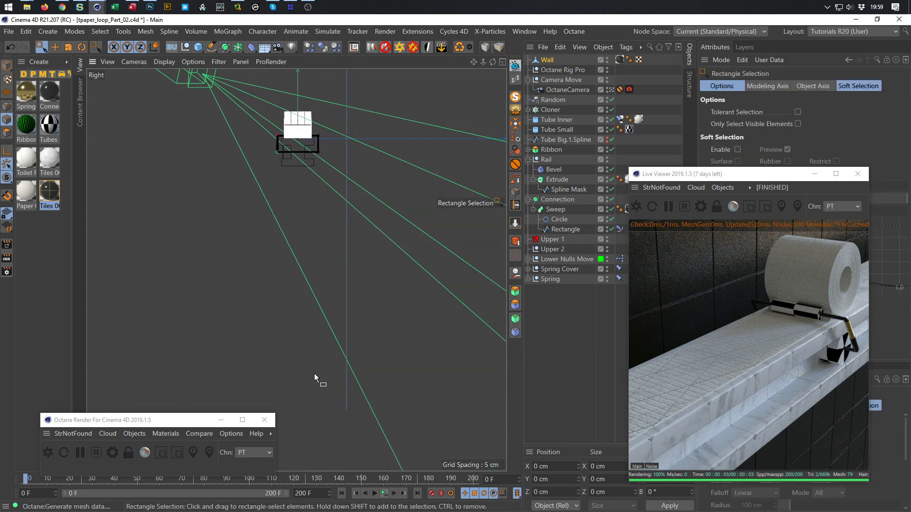
left_click_drag(314, 375, 398, 452)
left_click_drag(347, 358, 346, 142)
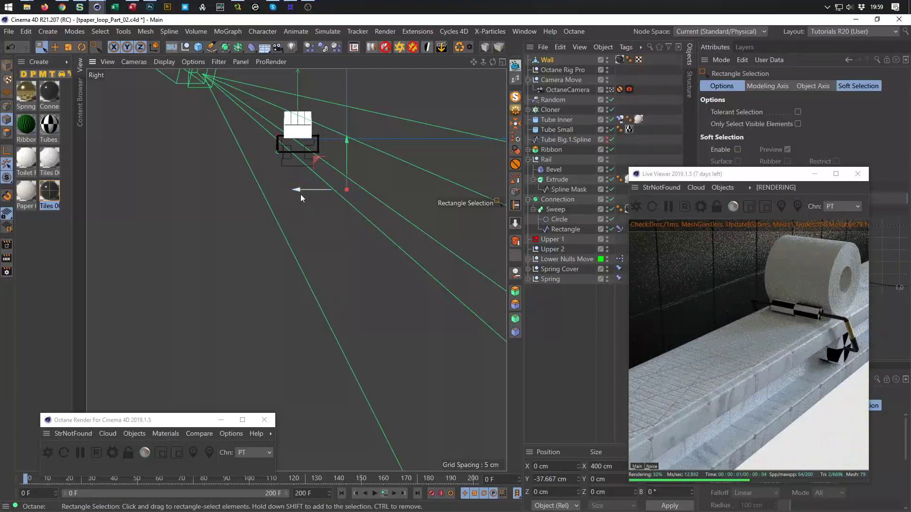
- Extrude the Wall's bottom edge forward to about Z -93 cm as a floor, and raise the floor to about Y -22.6 cm
left_click_drag(296, 189, 170, 183)
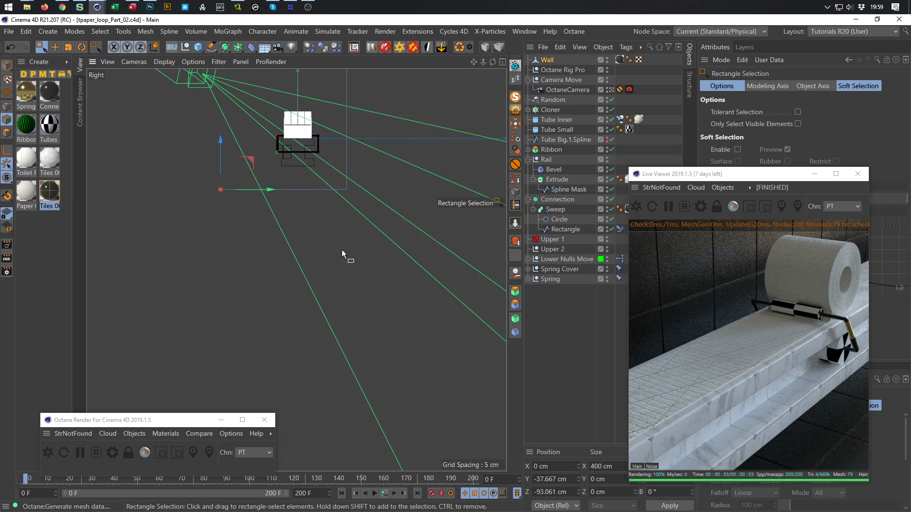
left_click_drag(365, 209, 140, 172)
left_click_drag(287, 145, 288, 126)
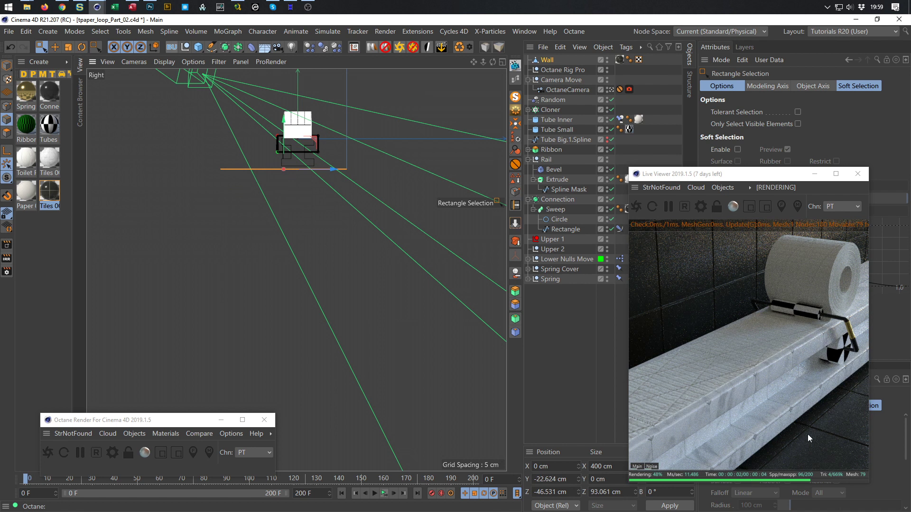
- Save the scene and return to the perspective camera view
key("ctrl+s")
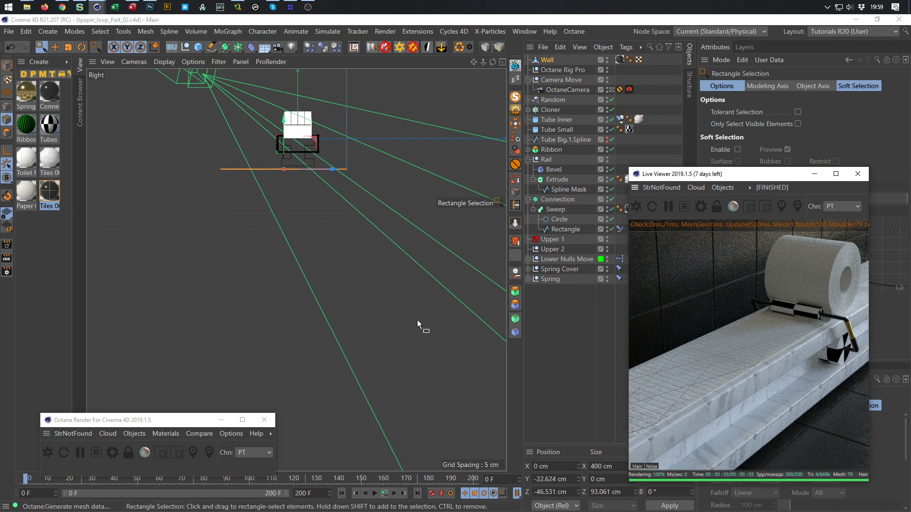
middle_click(401, 295)
middle_click(232, 161)
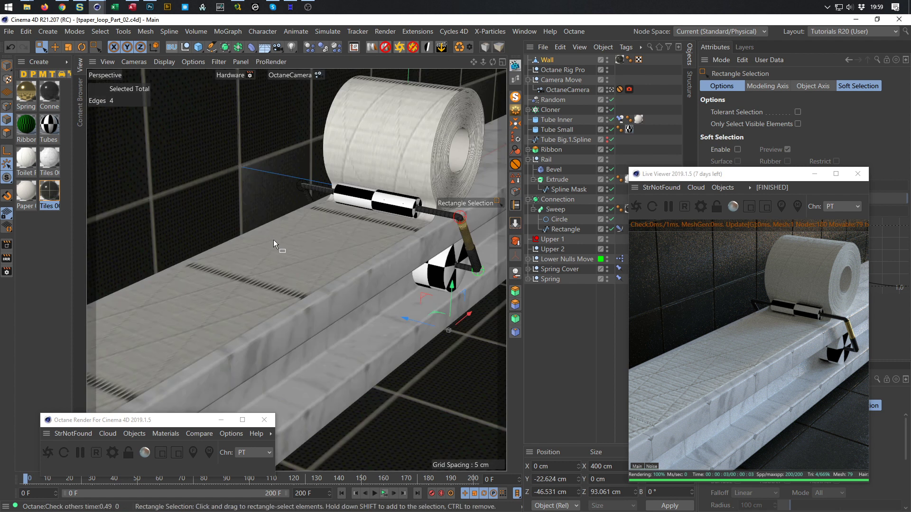
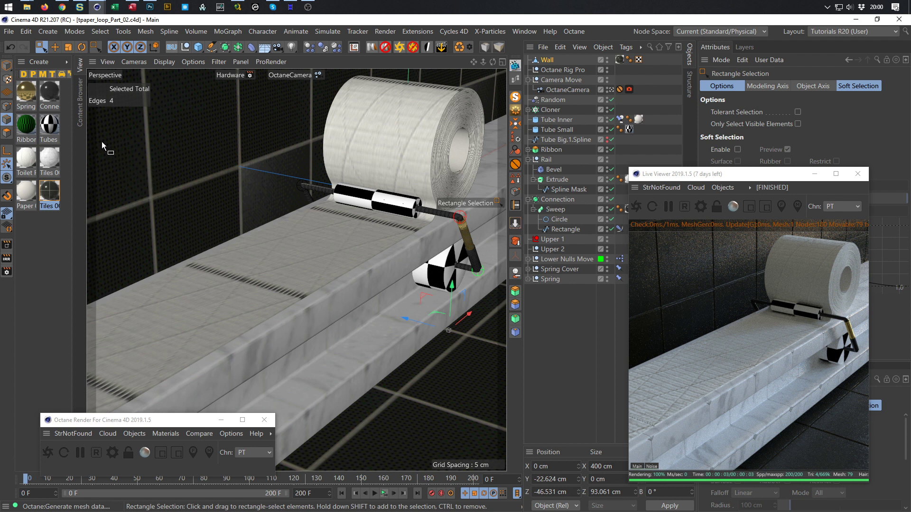
- Browse the Cloth & Fabric and Paper folders of Nikomedia Textures (OCTANE) in the Content Browser and select Paper 008
key("shift+F8")
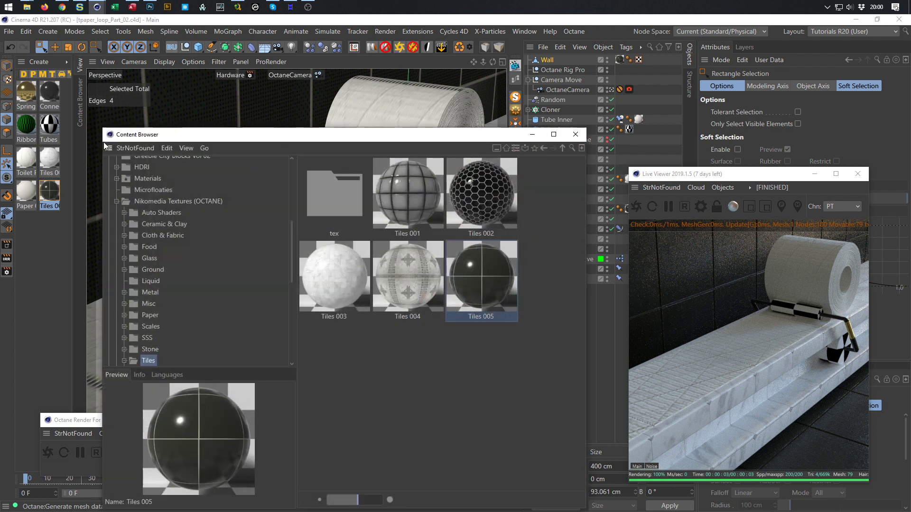
left_click_drag(175, 135, 143, 83)
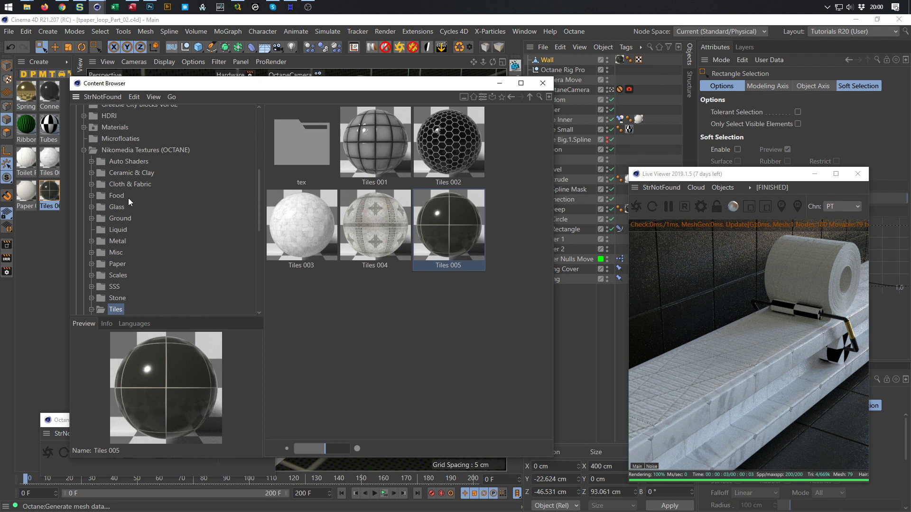
left_click(133, 186)
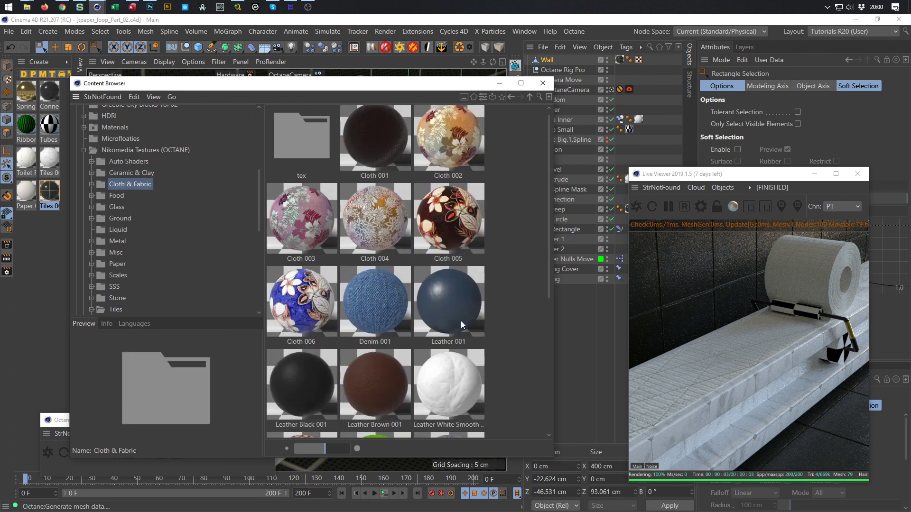
scroll(460, 320, "down", 4)
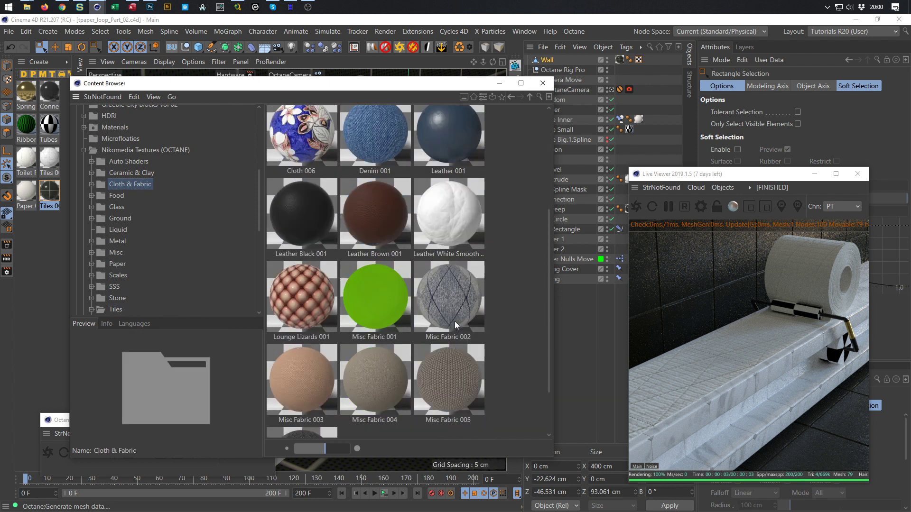
scroll(454, 320, "down", 2)
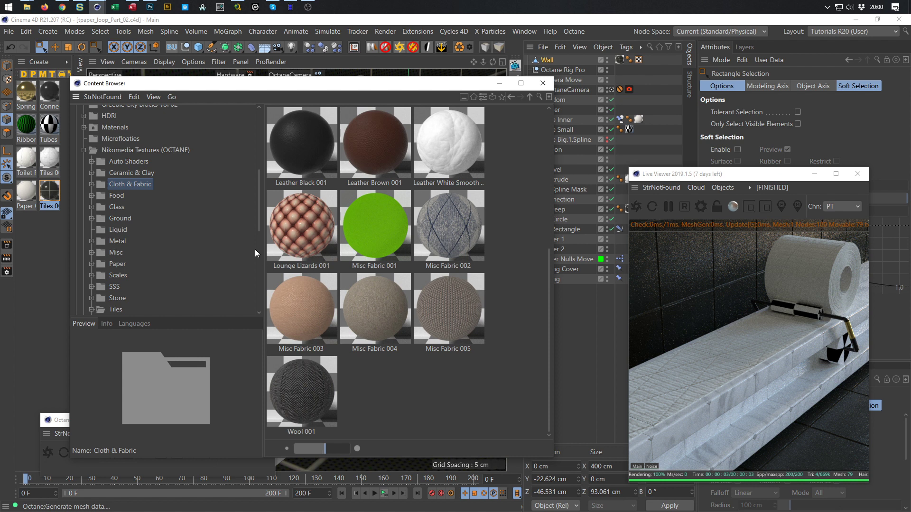
left_click(118, 264)
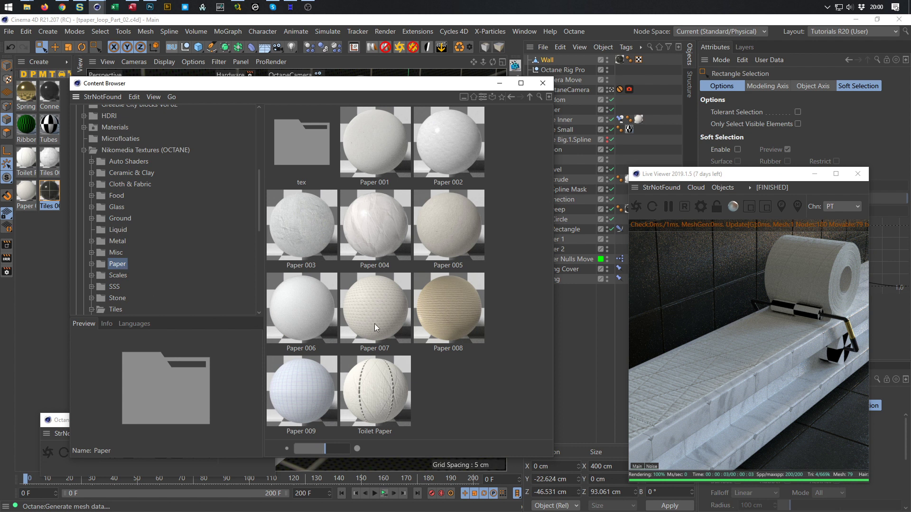
left_click(434, 315)
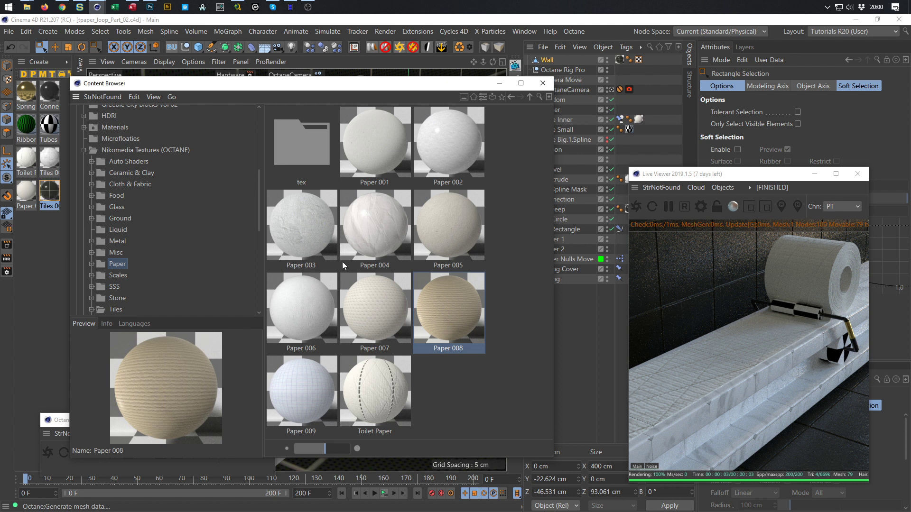
- Add the Paper 008 material to the scene and replace Tube Small's material with it
left_click_drag(240, 364, 34, 259)
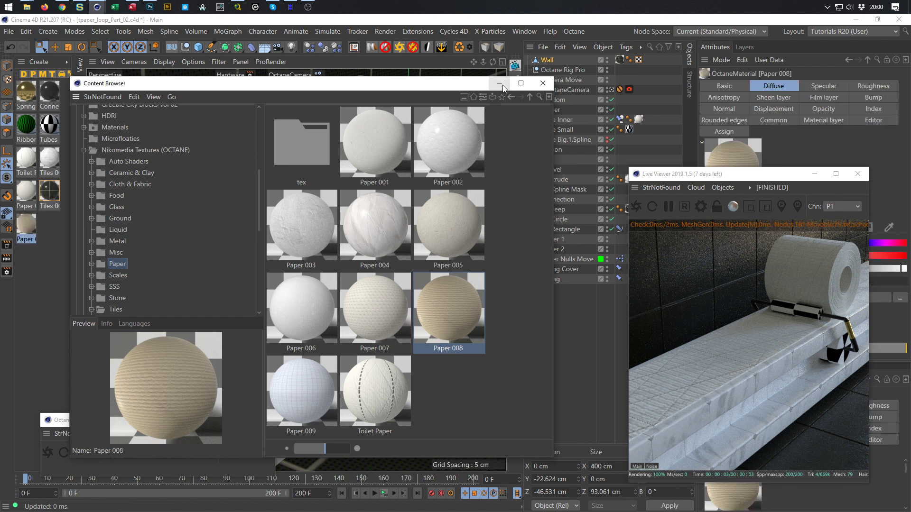
left_click(501, 84)
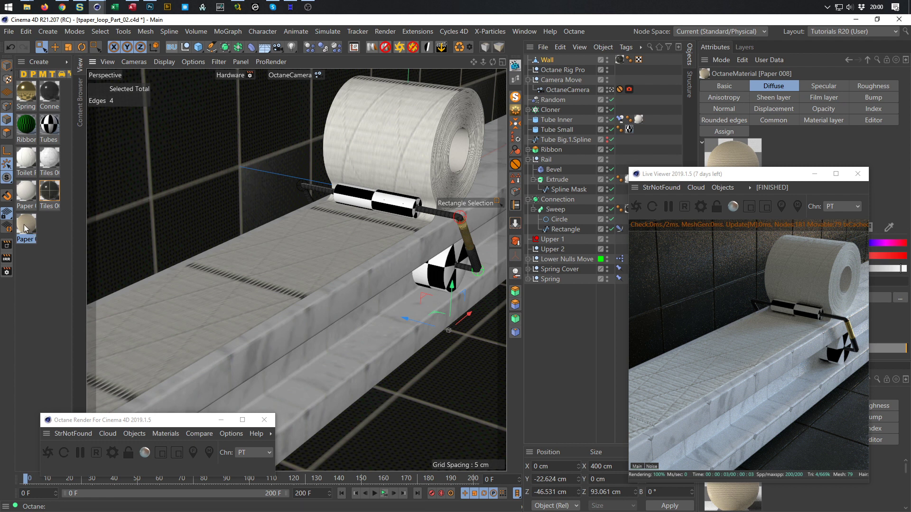
left_click_drag(27, 229, 629, 130)
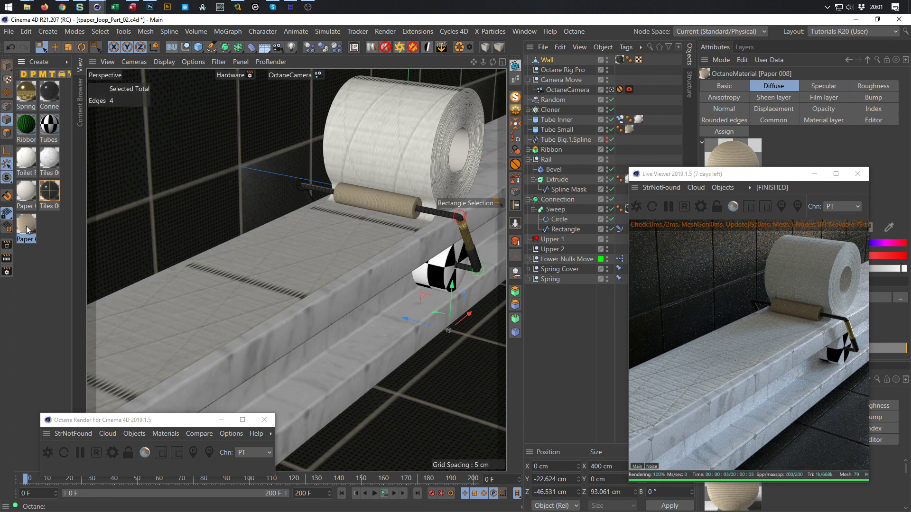
- Open the Paper 008 material in the Octane Node Editor and bring its main material node into view
left_click(517, 80)
left_click_drag(404, 184, 335, 155)
middle_click_drag(372, 212, 168, 206)
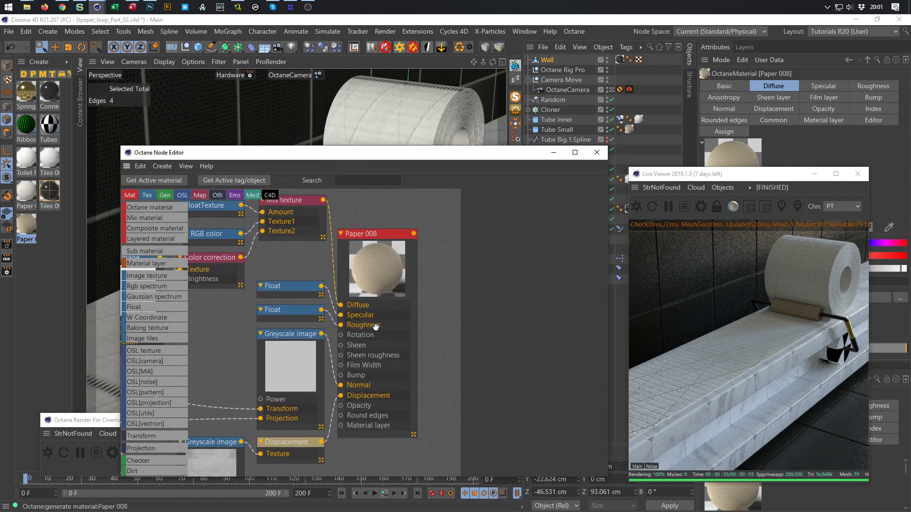
- Set the type of the Greyscale image node feeding the Paper 008 normal channel to Normal and save the scene
left_click(290, 369)
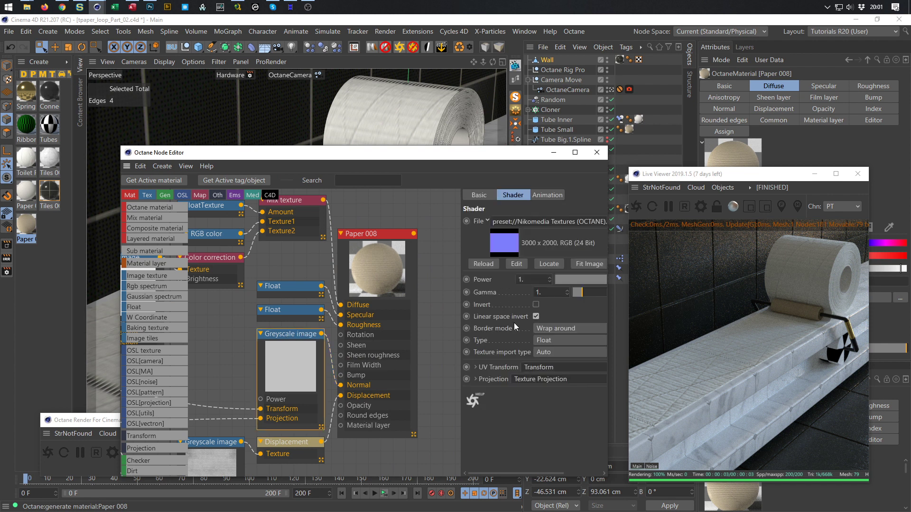
left_click(554, 340)
left_click(553, 353)
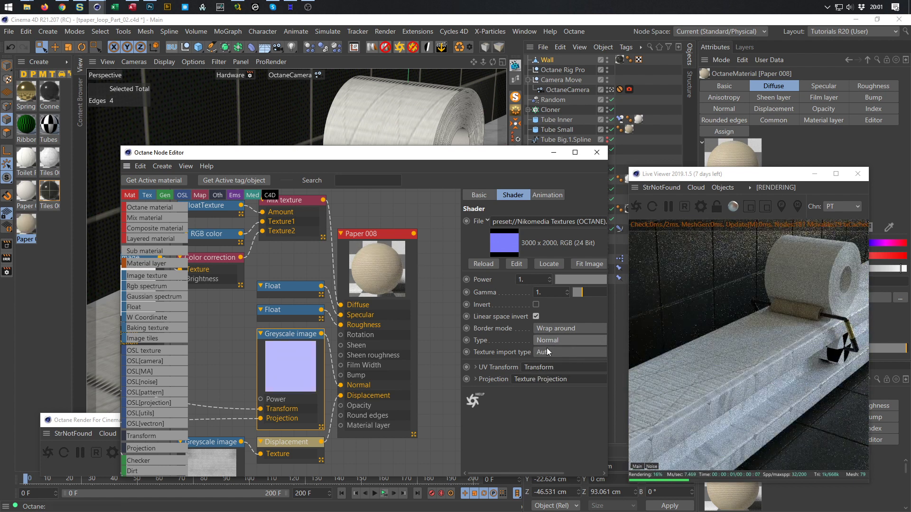
left_click_drag(302, 369, 297, 367)
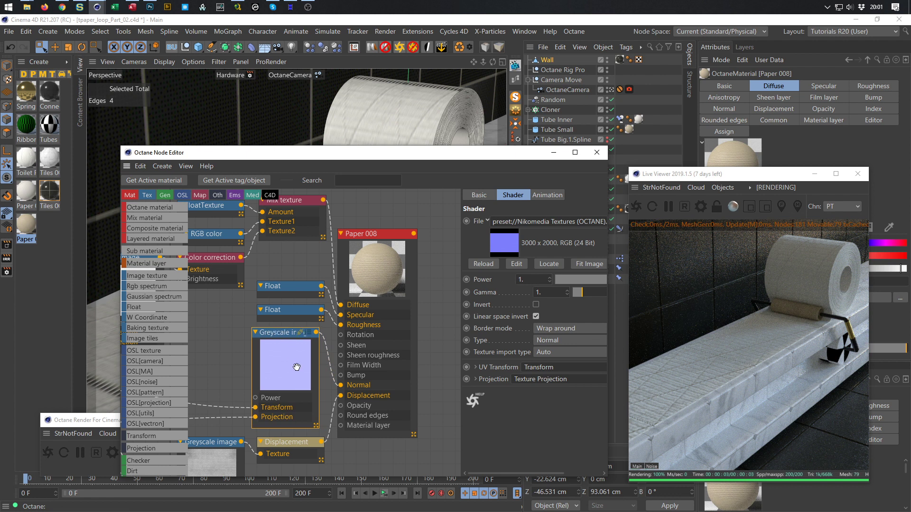
key("ctrl+s")
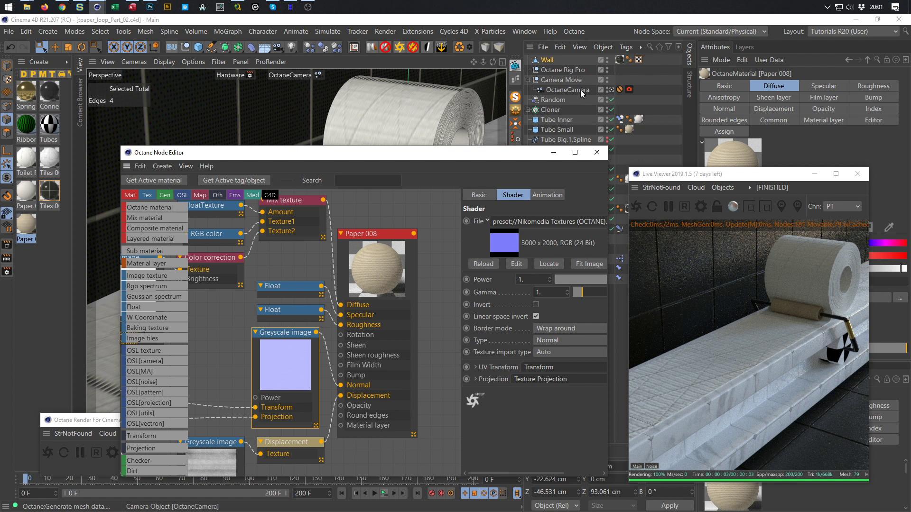
- Move the Camera Move null to the head of the object hierarchy and leave the OctaneCamera for a close-up of Tube Small
left_click_drag(560, 82, 550, 57)
left_click(611, 70)
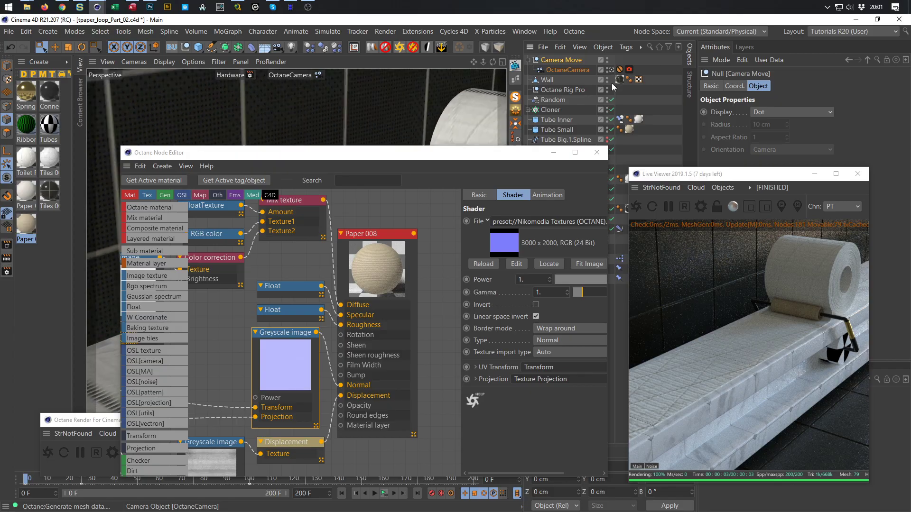
scroll(758, 366, "down", 5)
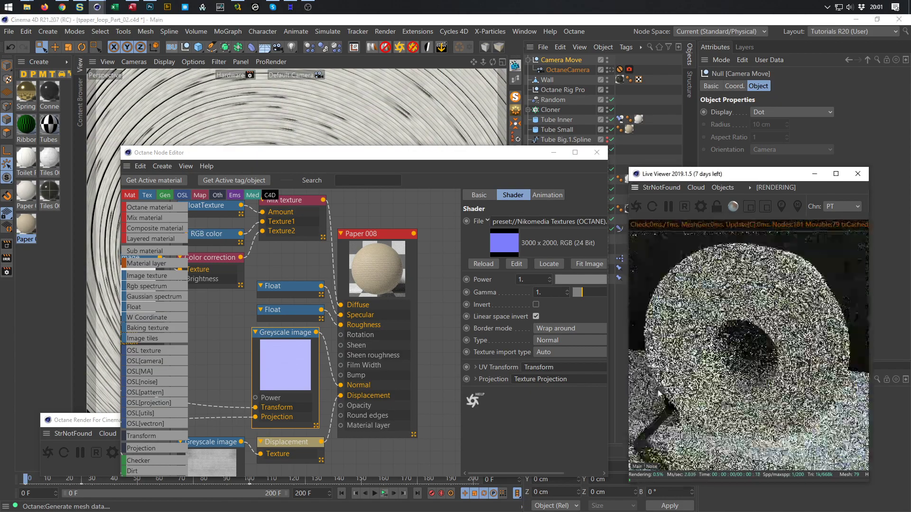
left_click_drag(715, 396, 773, 349)
scroll(773, 347, "up", 3)
left_click_drag(708, 419, 786, 376)
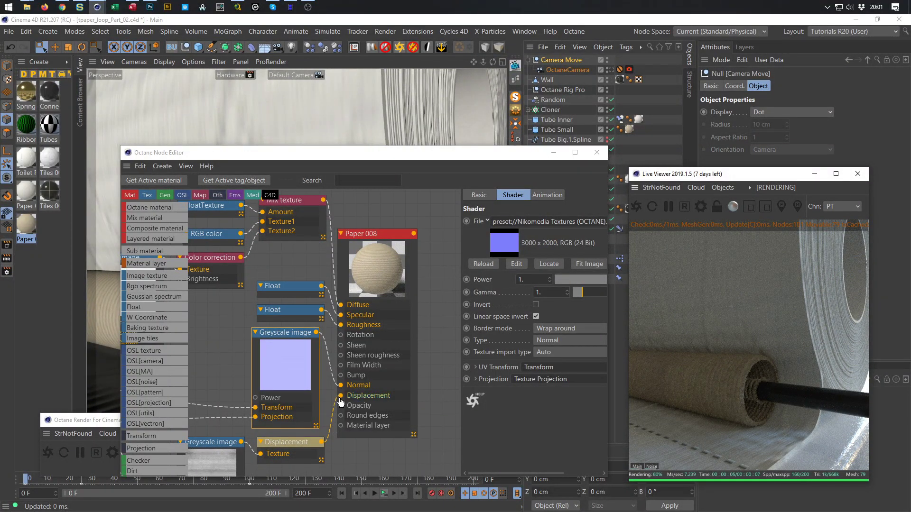
- Disconnect the Displacement node from the Paper 008 material and save the scene
left_click_drag(322, 442, 337, 419)
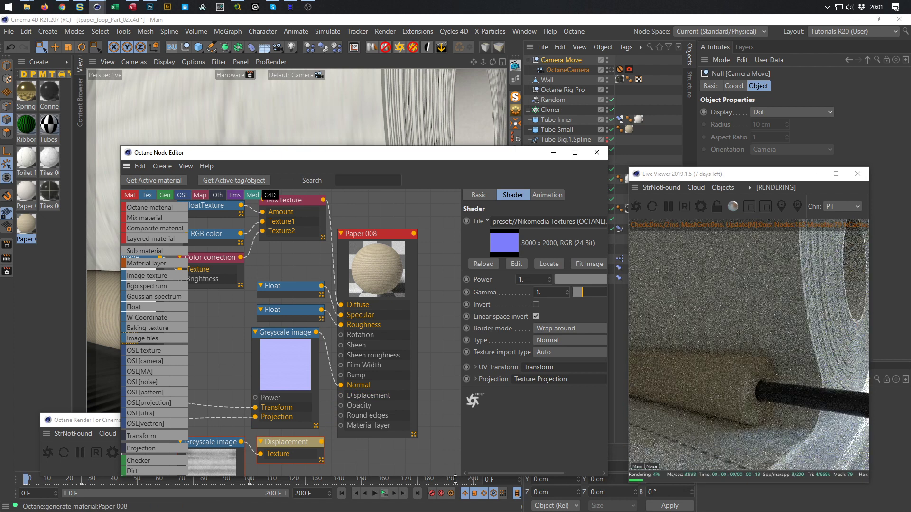
middle_click_drag(351, 318, 387, 295)
scroll(387, 296, "down", 3)
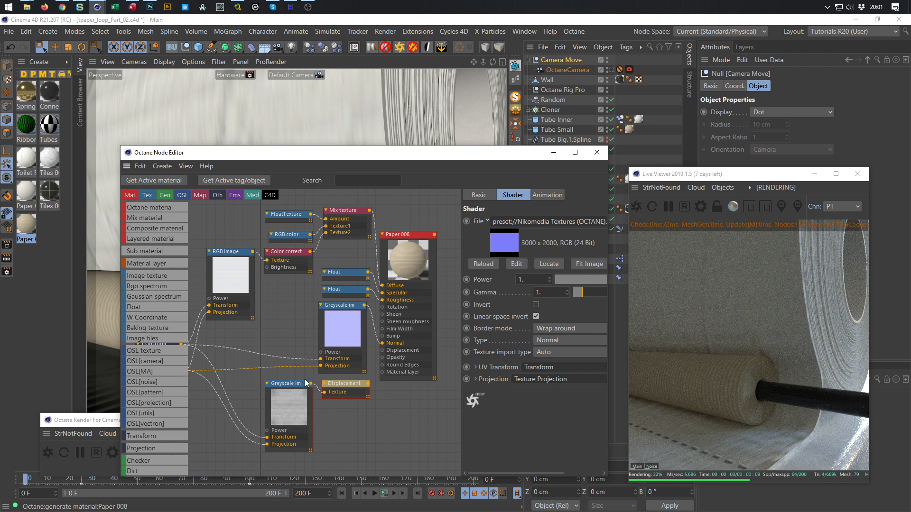
middle_click_drag(305, 340, 354, 335)
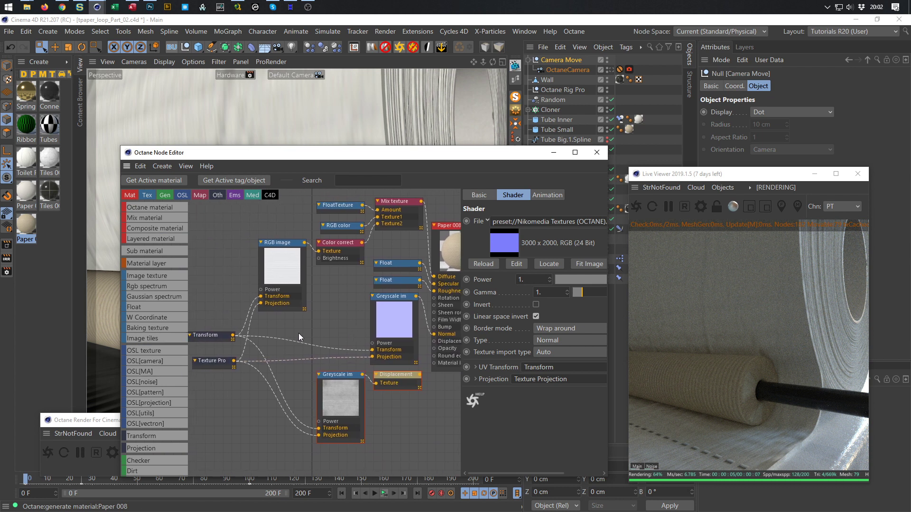
left_click(209, 338)
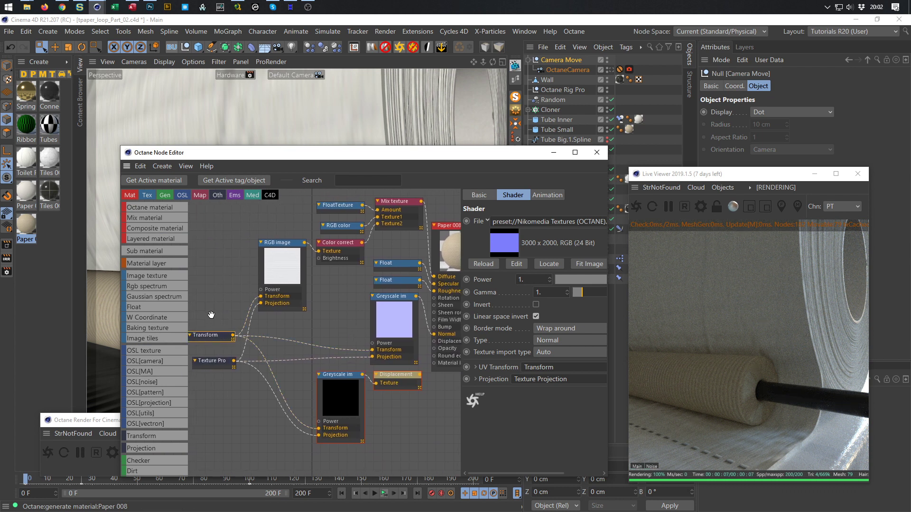
key("ctrl+s")
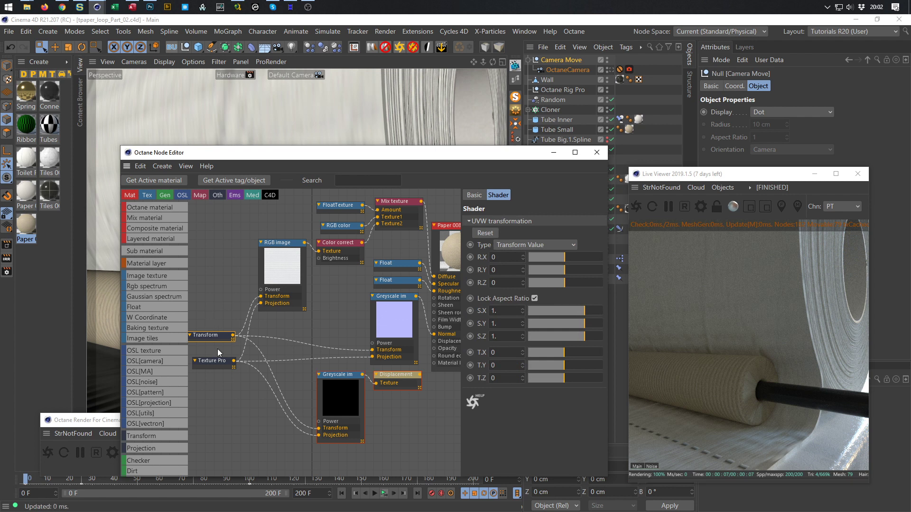
- Set the Paper 008 Transform node's R.Z rotation to 90 and its locked X, Y and Z scale to 2
left_click_drag(199, 335, 198, 315)
left_click_drag(216, 360, 207, 338)
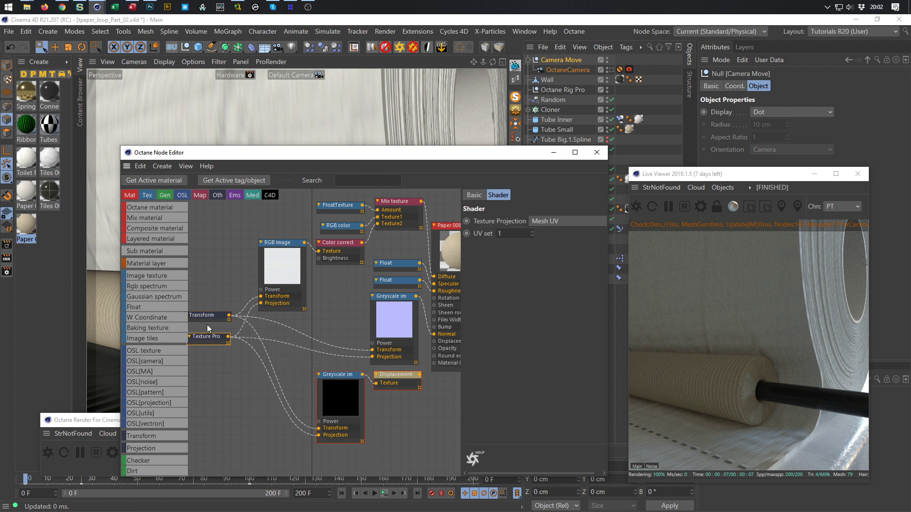
left_click(204, 315)
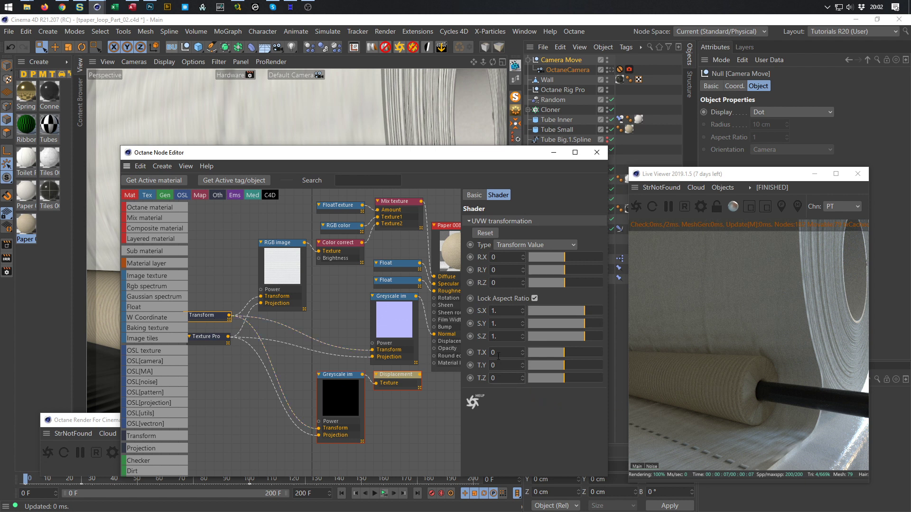
left_click(505, 281)
type("90")
key("Return")
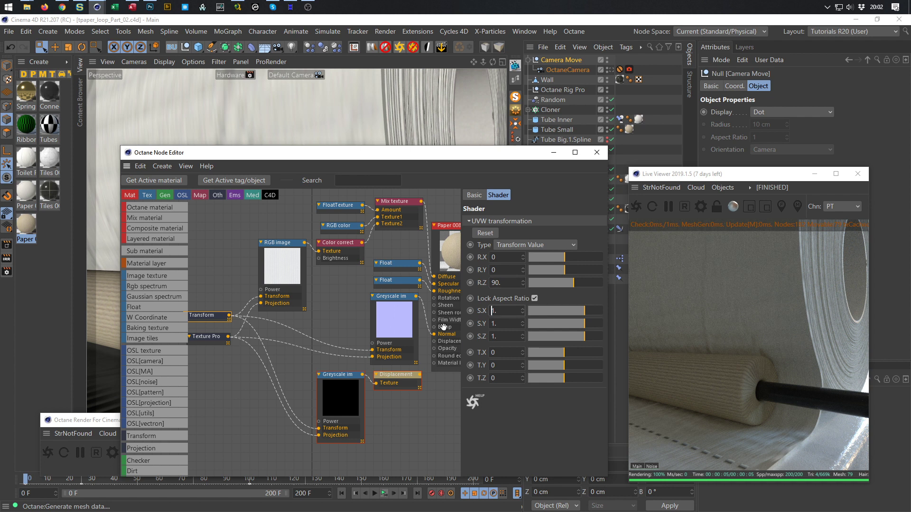
type("2")
key("Return")
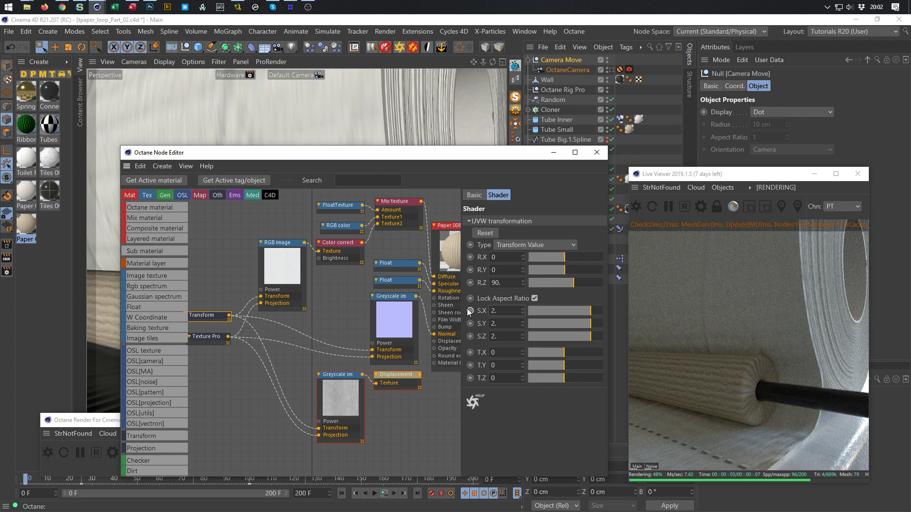
- Spread the greyscale displacement image, Displacement, RGB image and Transform nodes apart in the Paper 008 node graph
left_click_drag(344, 374, 312, 388)
left_click_drag(405, 376, 385, 391)
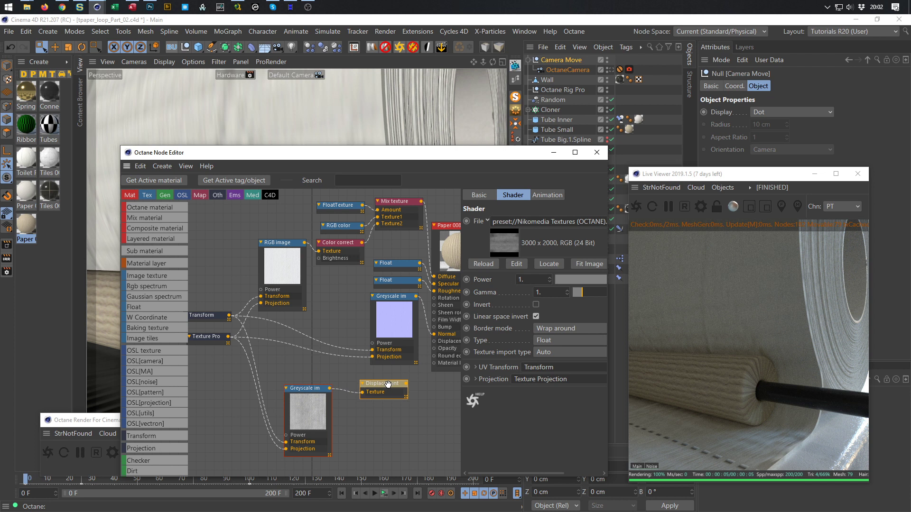
left_click_drag(279, 245, 252, 233)
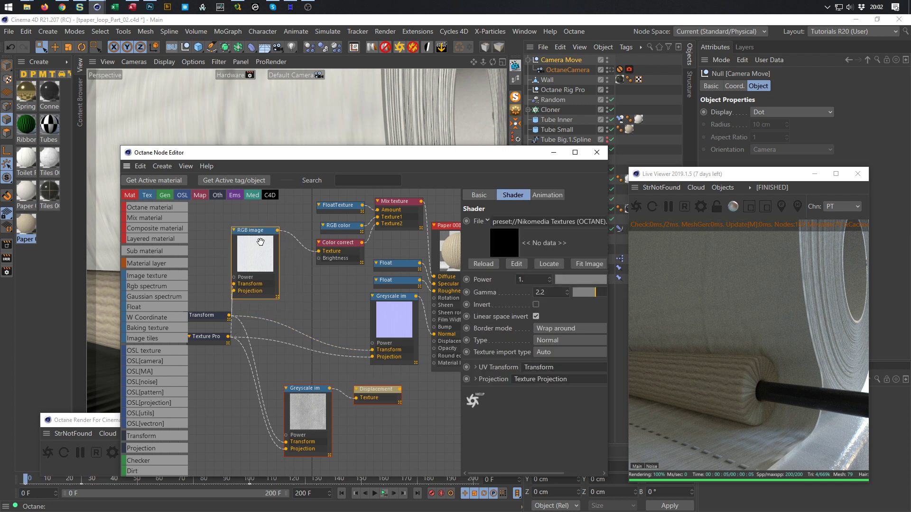
left_click_drag(200, 316, 188, 314)
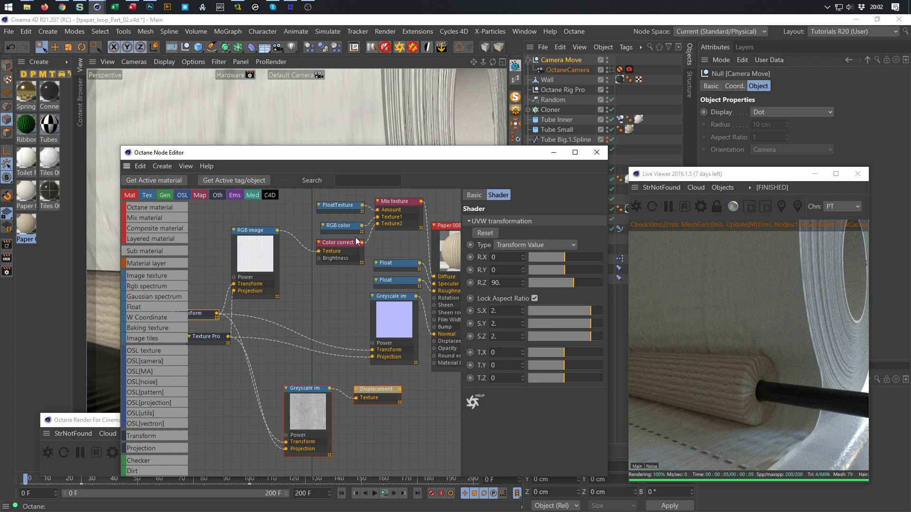
- Reposition the color nodes feeding the Mix texture and set the RGB color's saturation to 24 %
mouse_move(344, 208)
left_mouse_down()
mouse_move(347, 199)
mouse_move(336, 213)
left_mouse_up()
left_click_drag(339, 244, 336, 236)
left_click(337, 215)
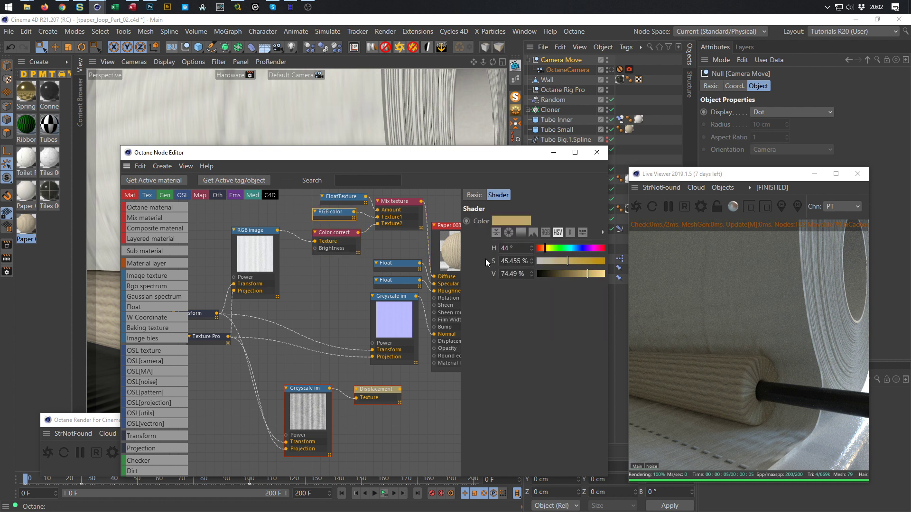
mouse_move(552, 261)
left_mouse_down()
mouse_move(545, 263)
mouse_move(553, 264)
left_mouse_up()
- Open the RGB image node's paper_23_DIFFUSE.png in the external image viewer, inspect the paper pattern and close it
left_click(267, 252)
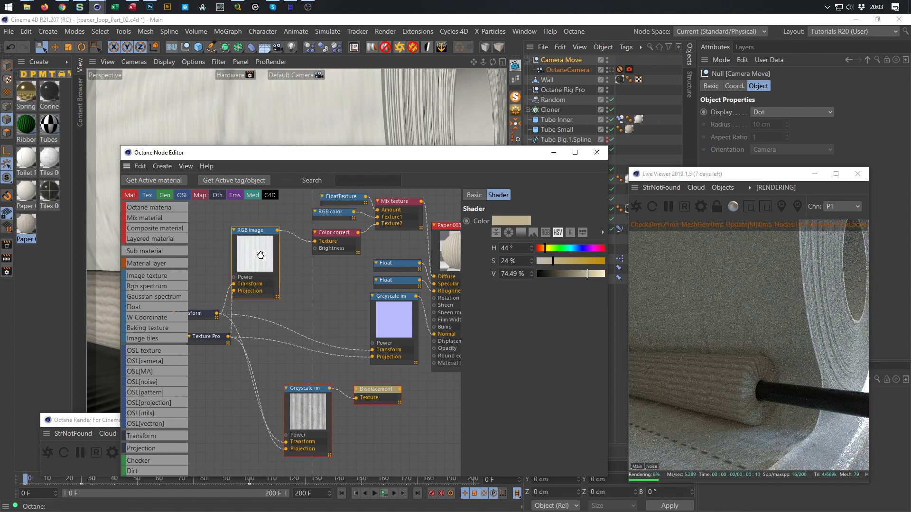
left_click(514, 263)
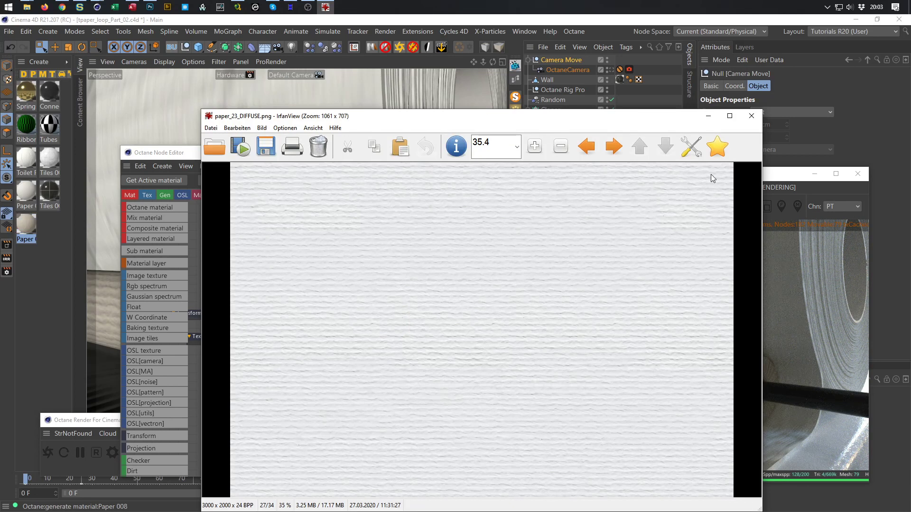
left_click(751, 118)
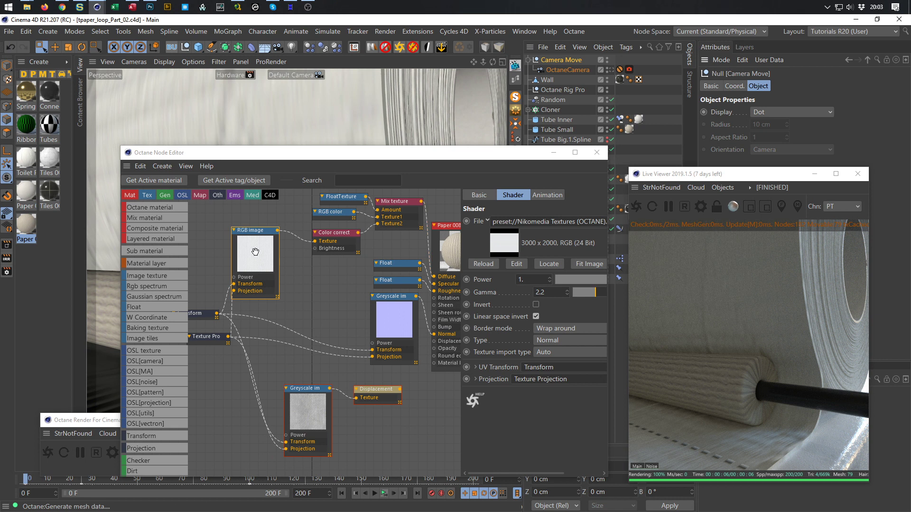
- Try a gamma of 5 on the RGB image node and restore it to 2.2
left_click(253, 231)
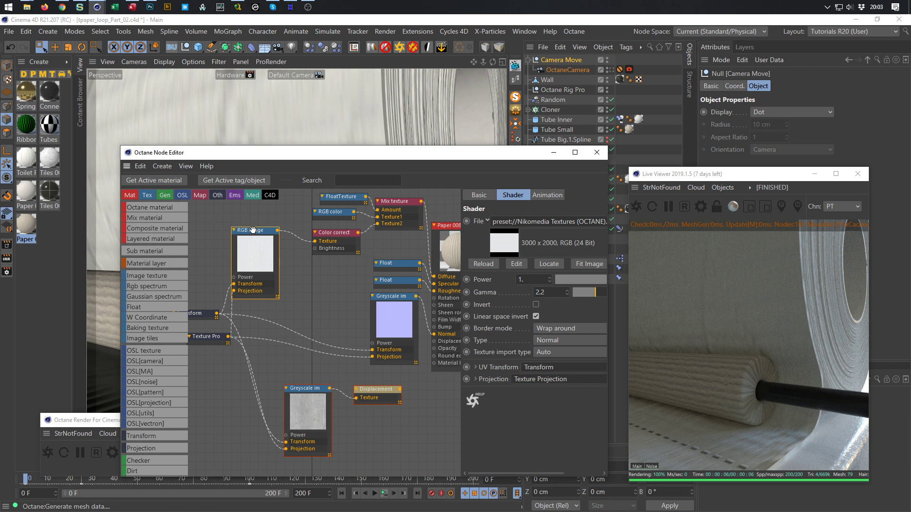
left_click(548, 293)
type("5")
key("Return")
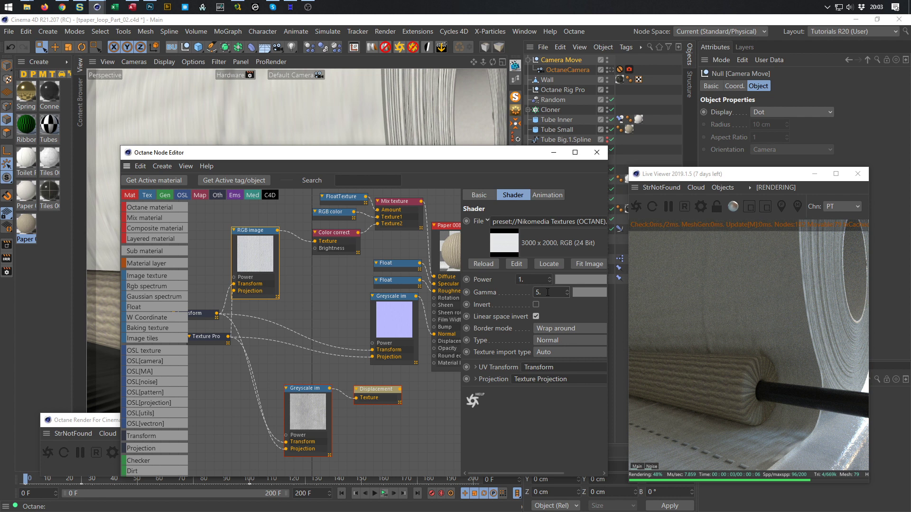
left_click_drag(549, 293, 468, 308)
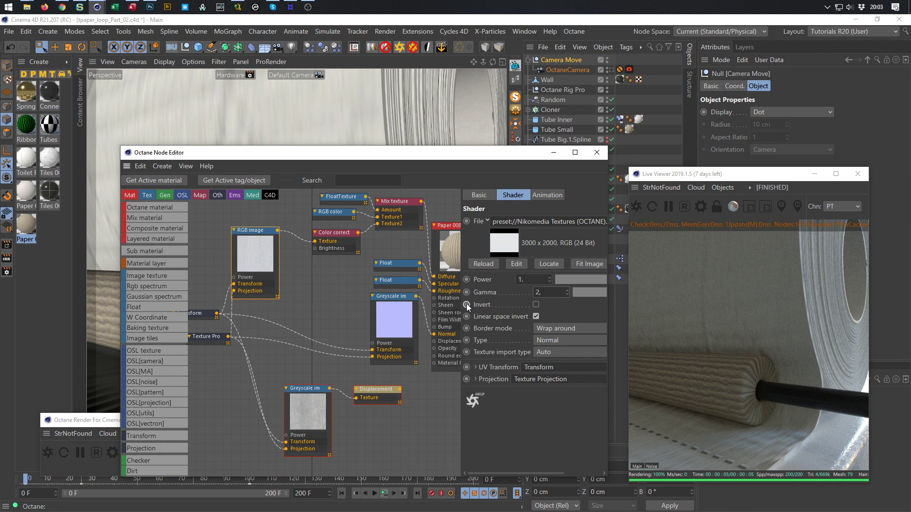
type("2,2")
key("Return")
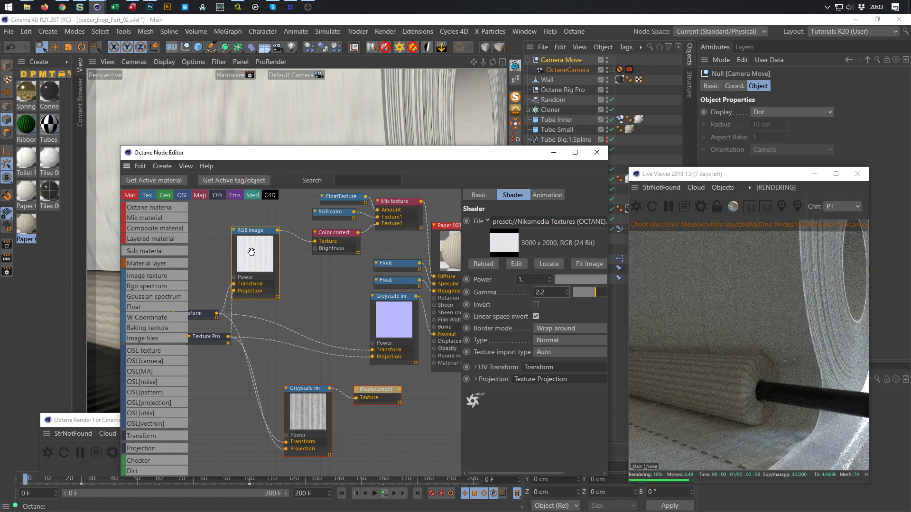
- Raise the Color correction node's contrast to about 13.25 and space out the neighbouring image and color nodes
left_click_drag(249, 230, 231, 230)
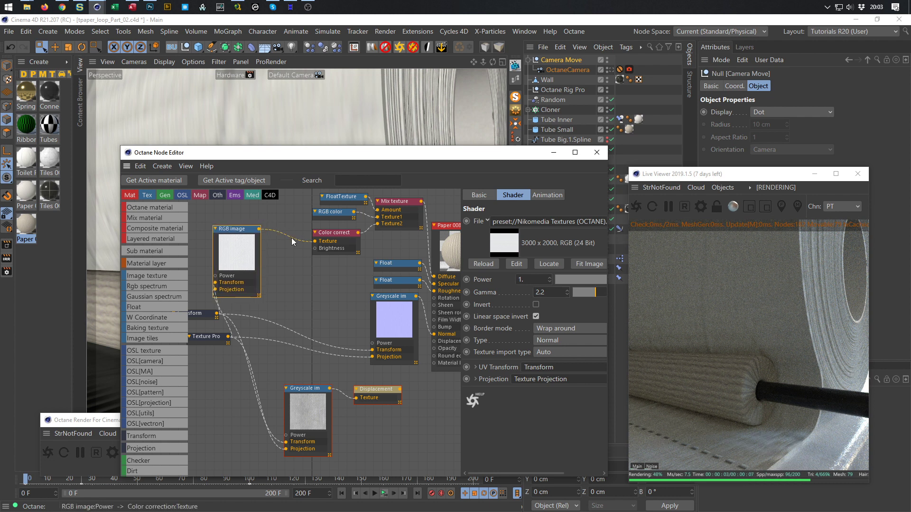
left_click_drag(334, 236, 318, 235)
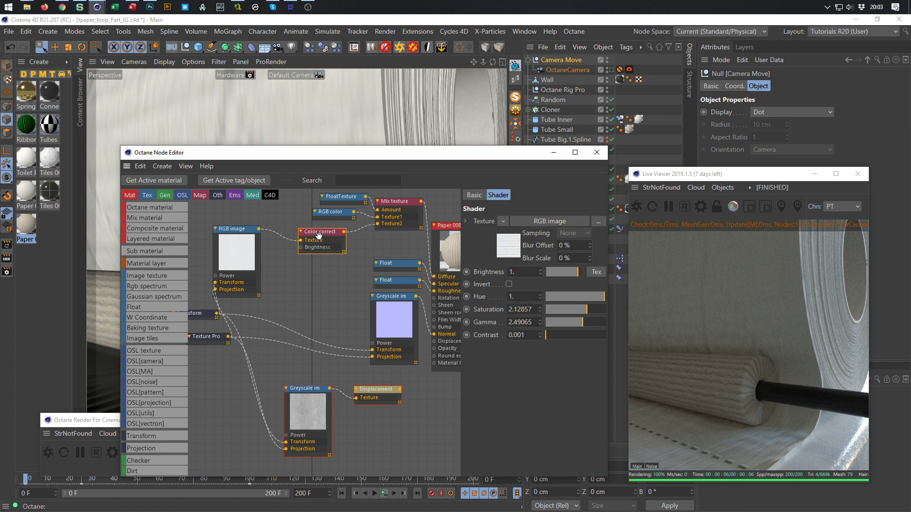
left_click_drag(552, 335, 582, 341)
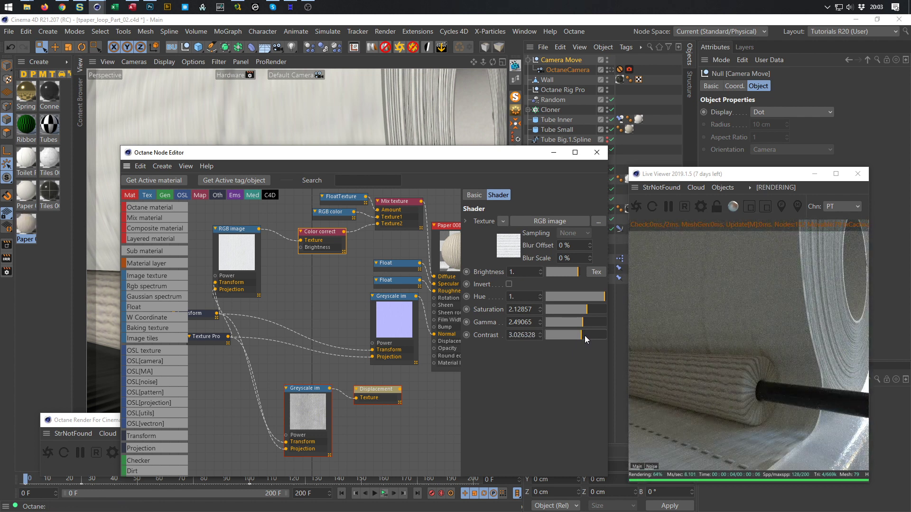
left_click_drag(584, 335, 588, 336)
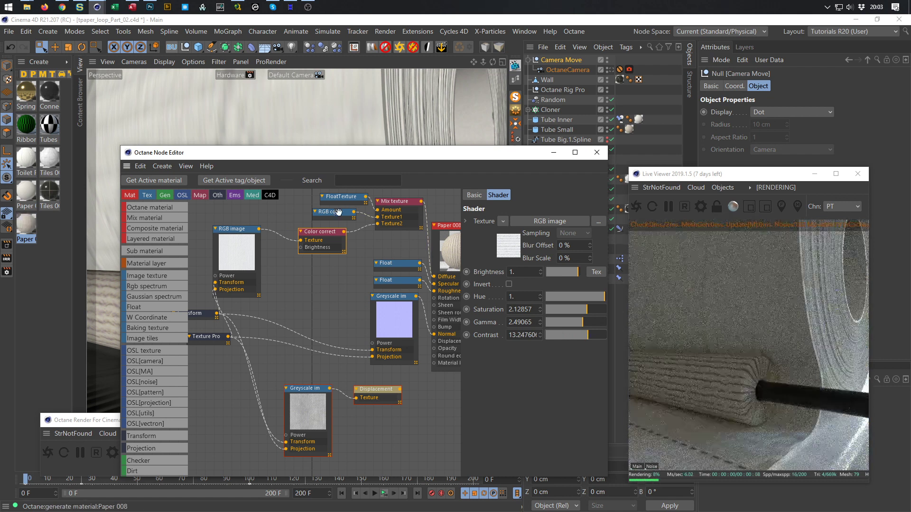
left_click_drag(325, 215, 316, 215)
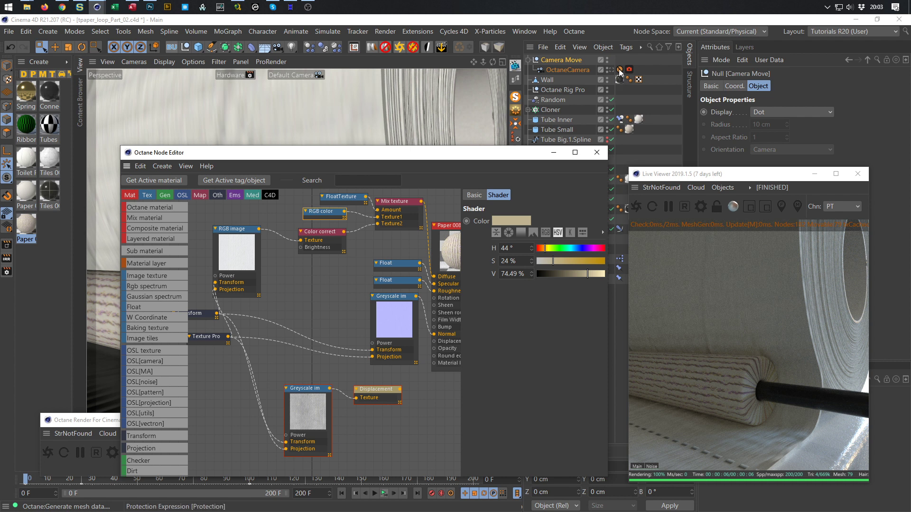
- Save the scene from the OctaneCamera view and close the Octane Node Editor
left_click(611, 70)
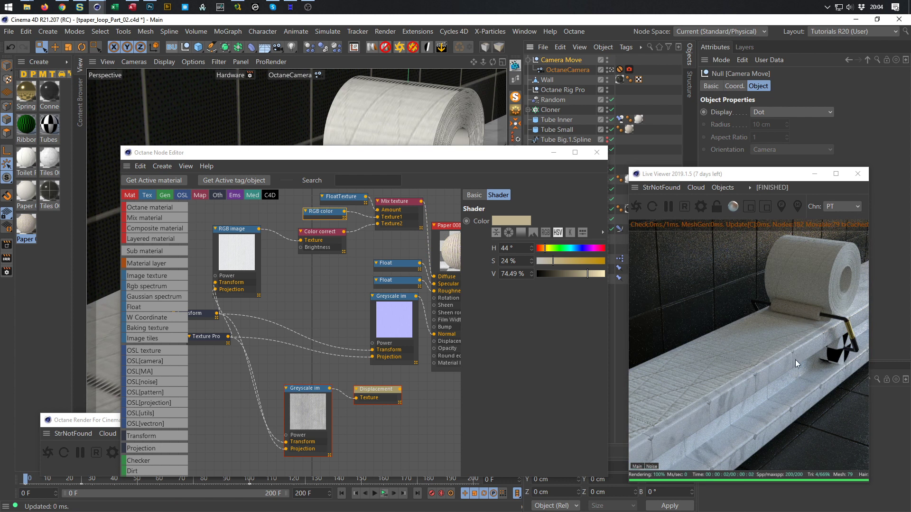
key("ctrl+s")
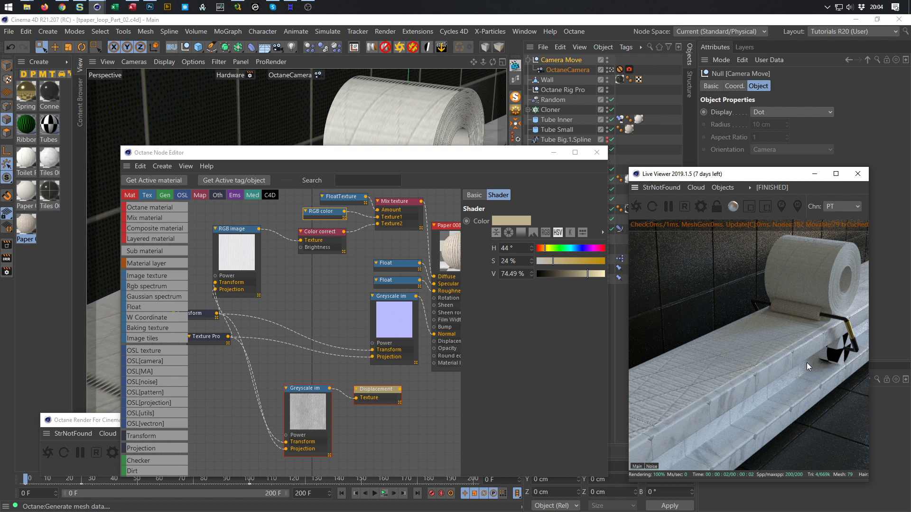
left_click(601, 159)
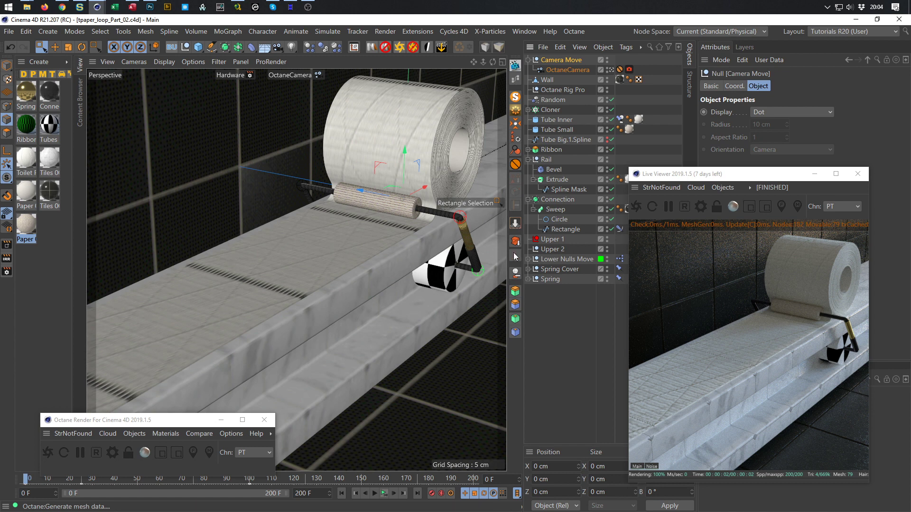
- Shift the Tube Rail inside the Lower Nulls Move group slightly along its Z axis in the Right view, toward the green corner null
left_click(612, 71)
left_click(612, 70)
scroll(350, 274, "down", 8)
middle_click(308, 292)
middle_click(222, 334)
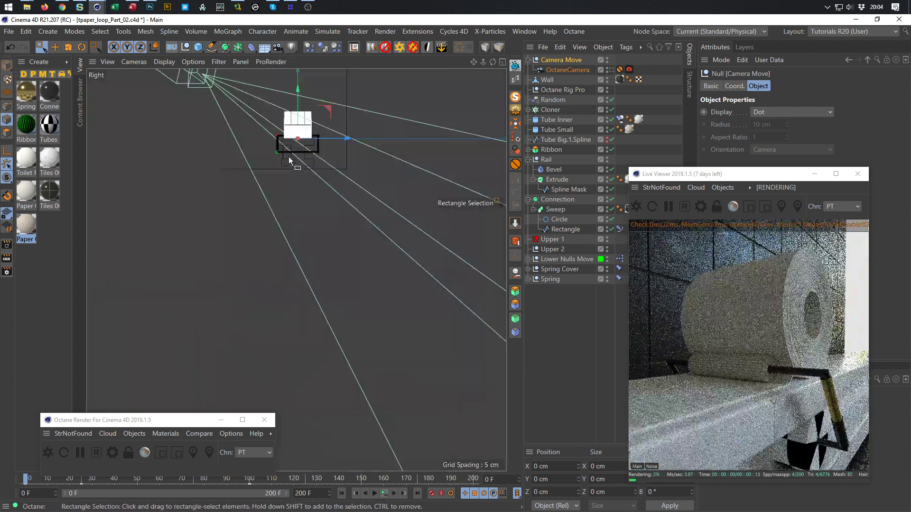
scroll(288, 164, "up", 10)
scroll(361, 209, "up", 3)
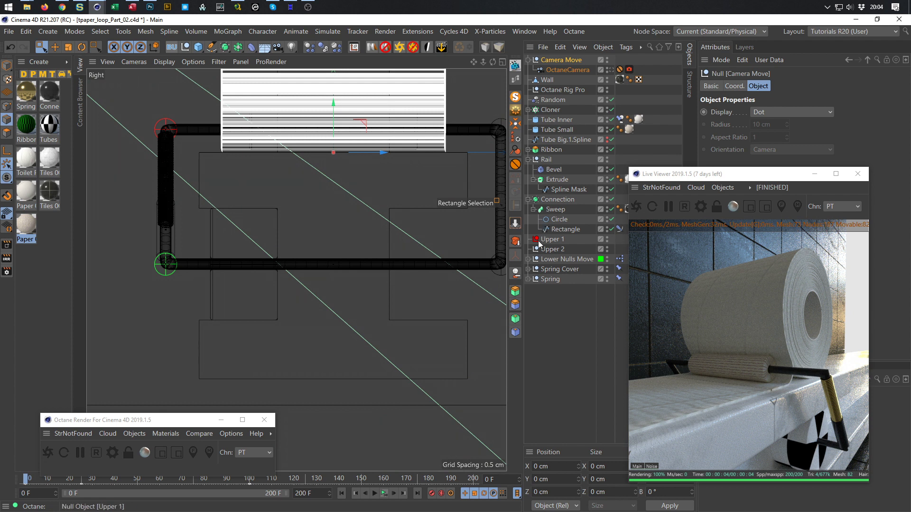
left_click(528, 259)
left_click(564, 269)
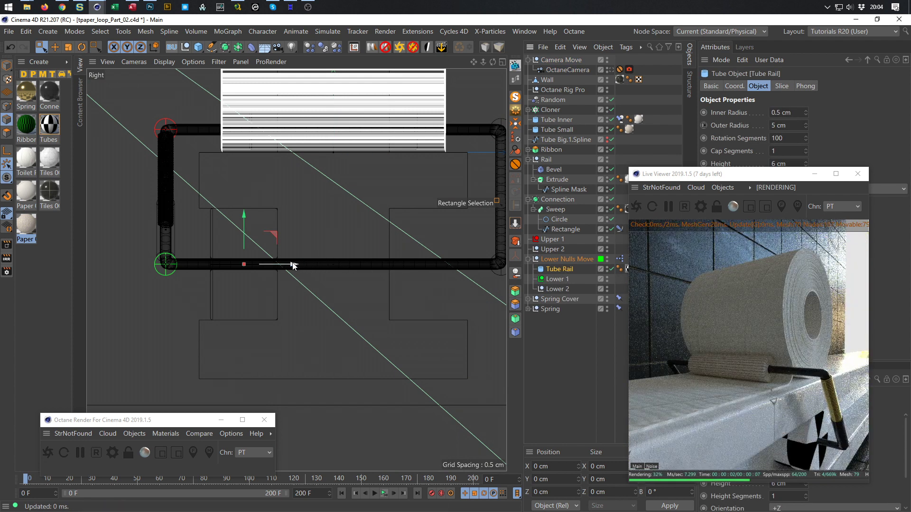
left_click_drag(292, 263, 290, 265)
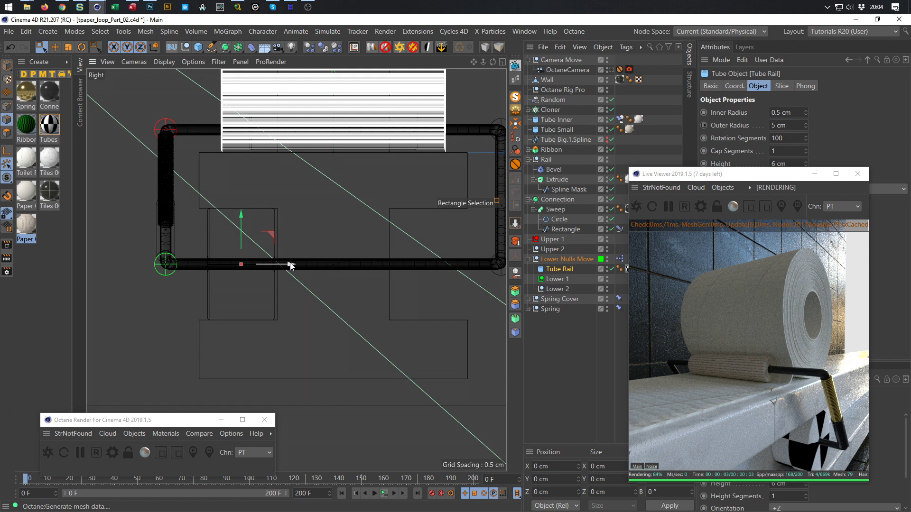
left_click_drag(290, 265, 283, 265)
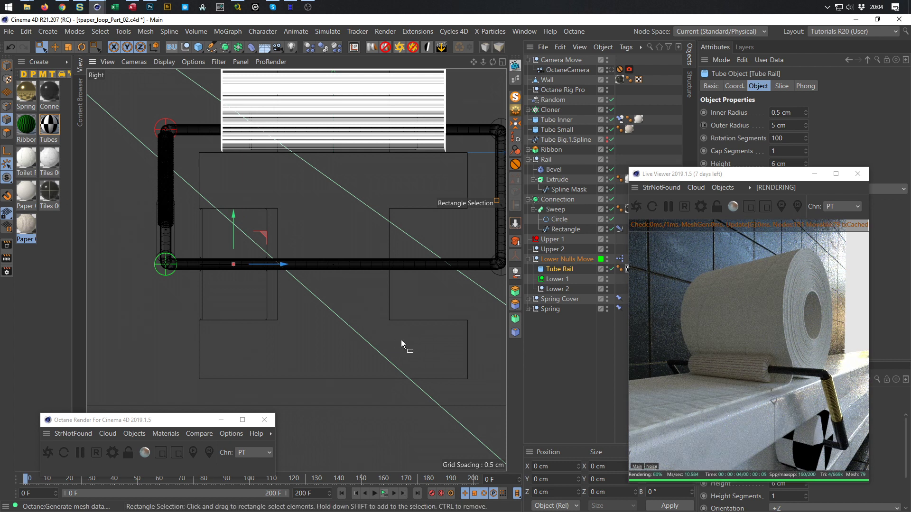
- Save the scene, return to the perspective view through the OctaneCamera and save again
key("ctrl+s")
middle_click(425, 337)
middle_click(237, 220)
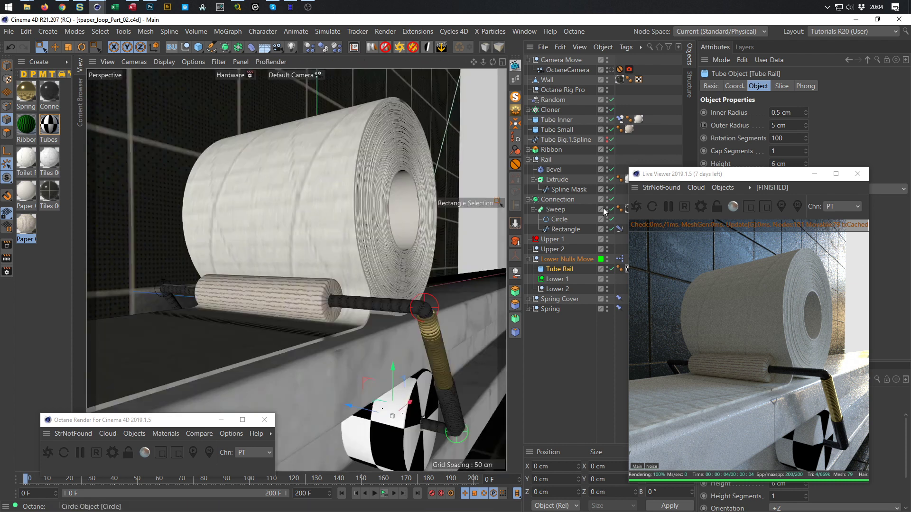
left_click(612, 71)
left_click(613, 72)
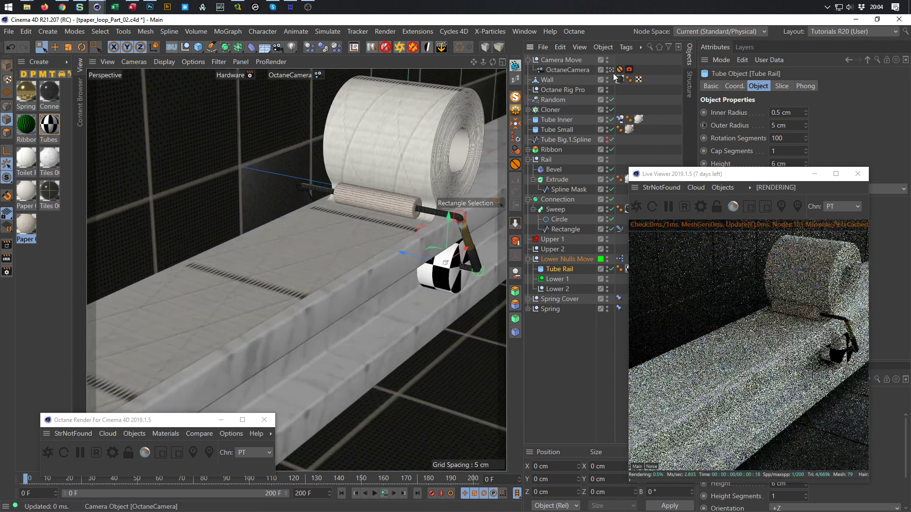
key("ctrl+s")
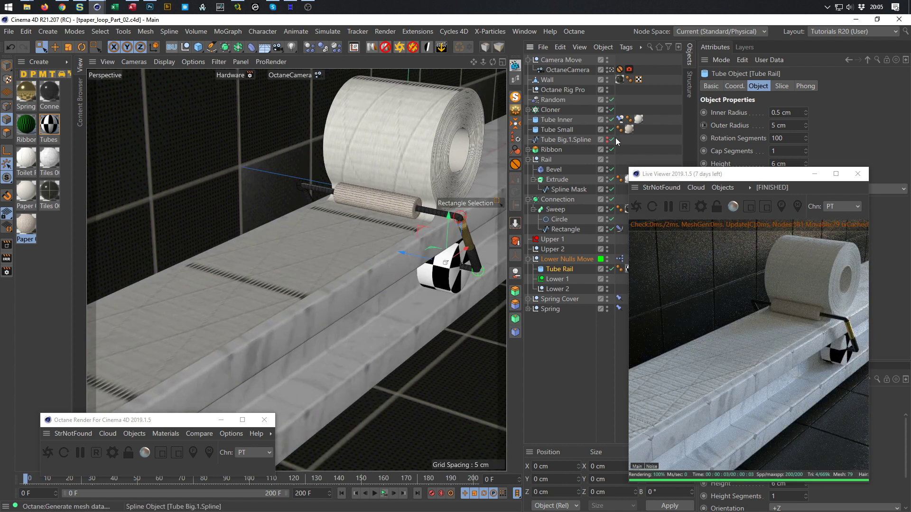
- Try different HDRI rotations on the Octane Rig Pro and settle on a RotX of 83°
left_click_drag(746, 177, 518, 163)
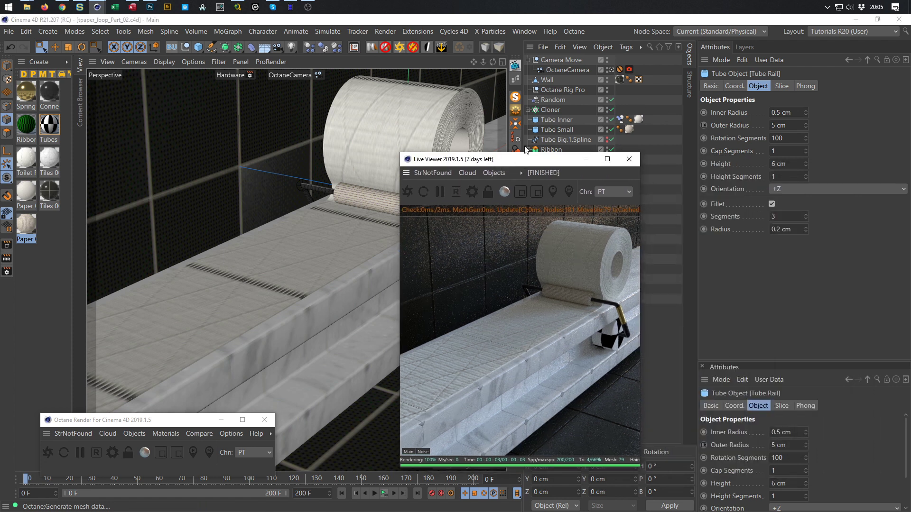
left_click(563, 90)
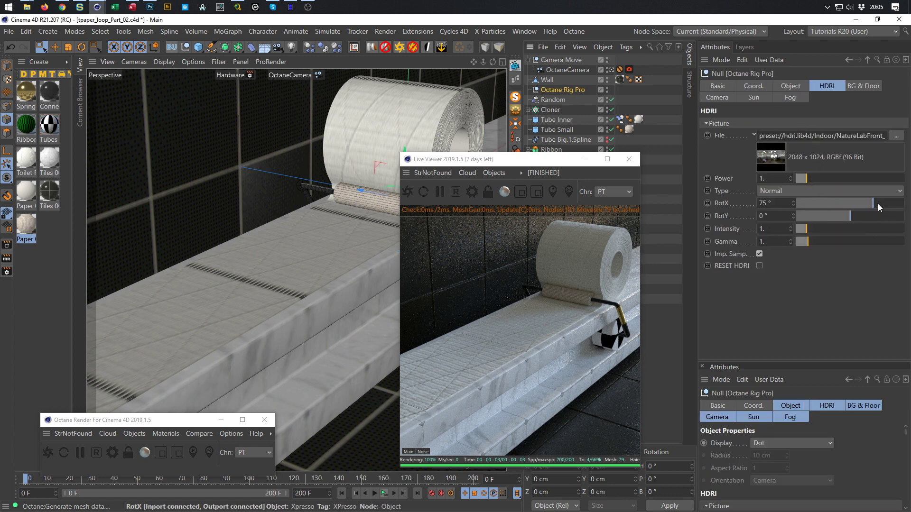
left_click_drag(877, 204, 886, 204)
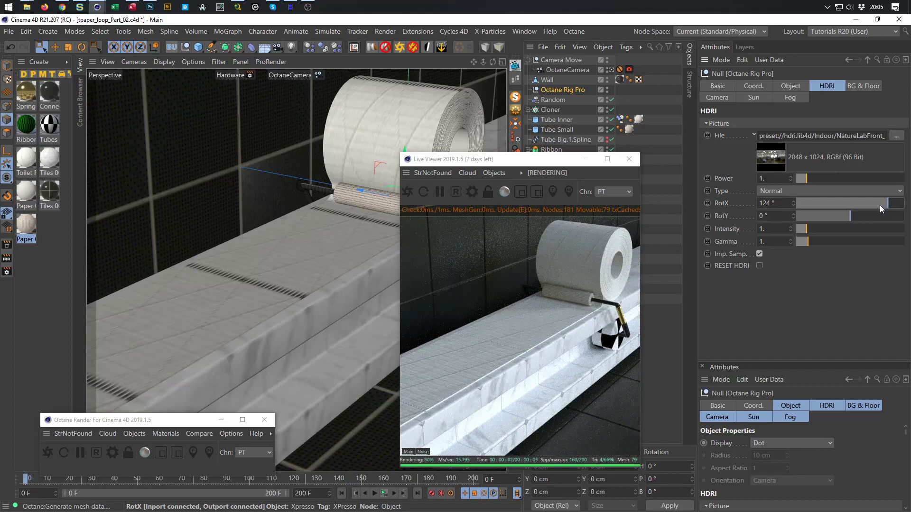
left_click_drag(877, 205, 903, 203)
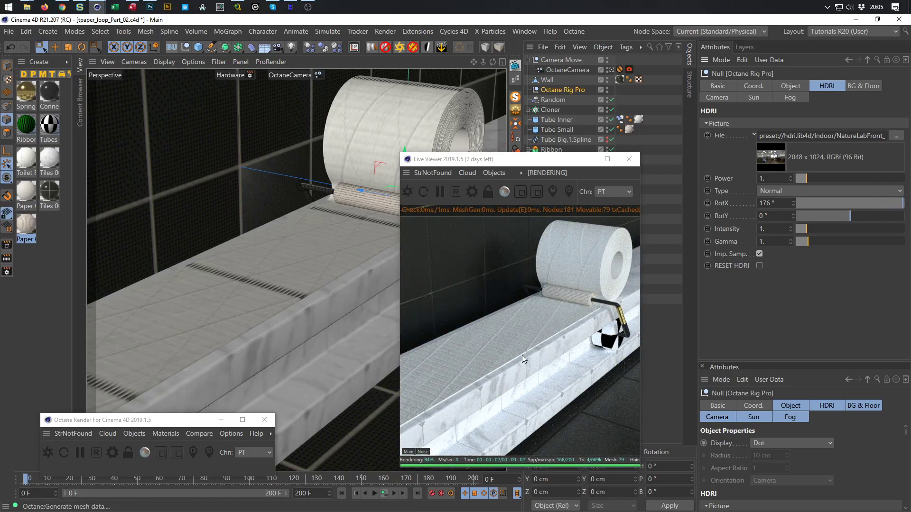
left_click(884, 202)
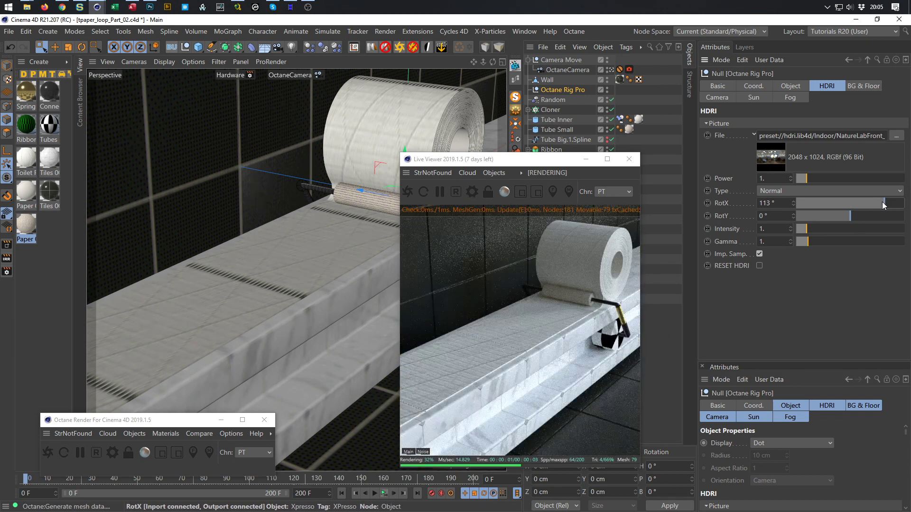
left_click_drag(880, 201, 875, 201)
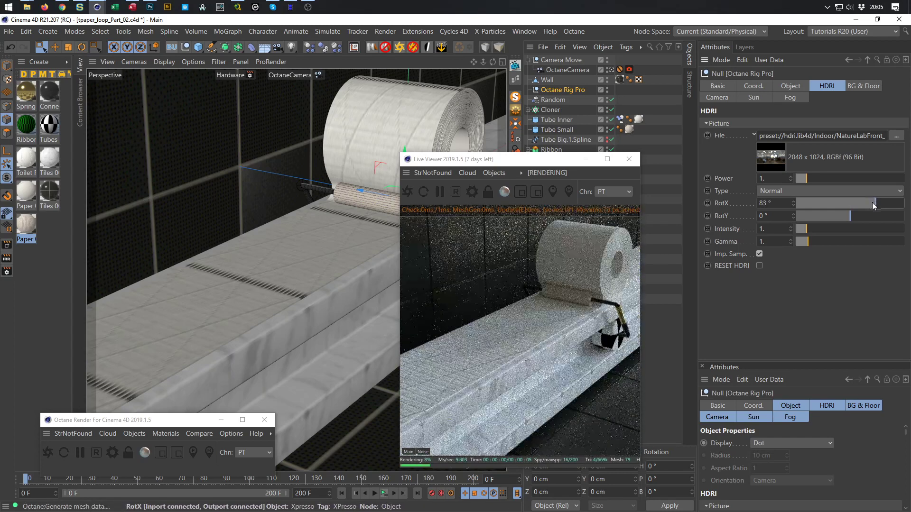
left_click_drag(567, 159, 674, 159)
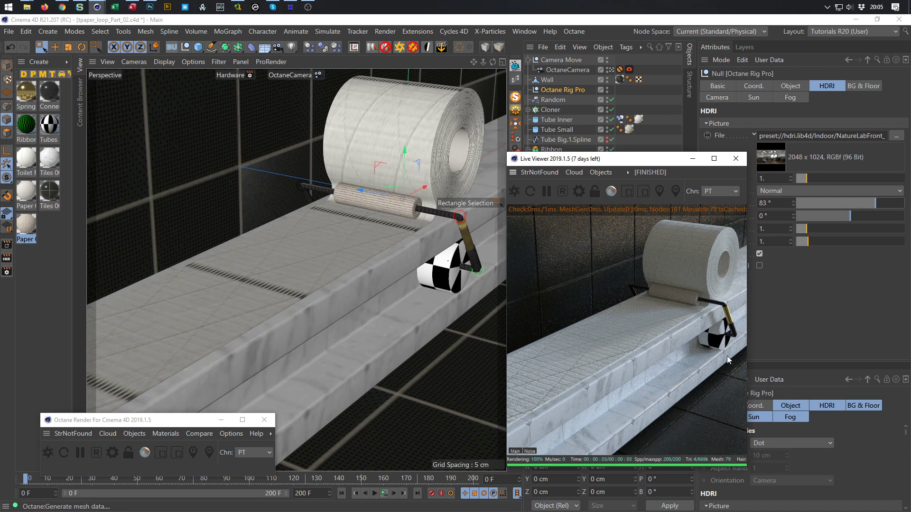
- Compare the loop's last frame, 200, with frame 0 in the Live Viewer and save the scene
left_click_drag(202, 424, 287, 342)
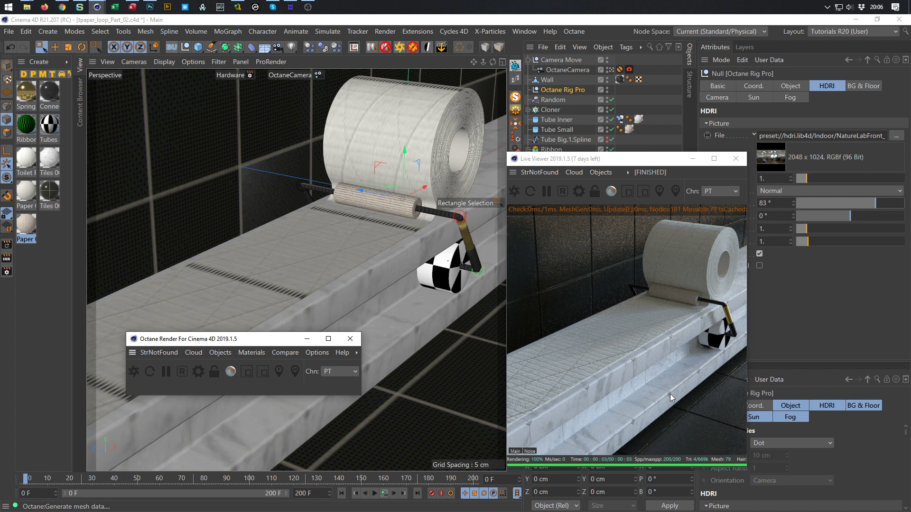
key("shift+g")
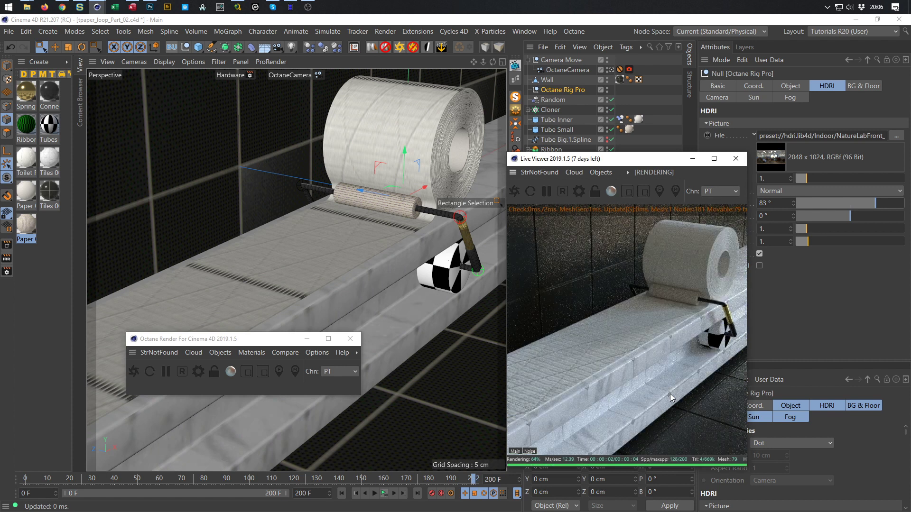
key("shift+f")
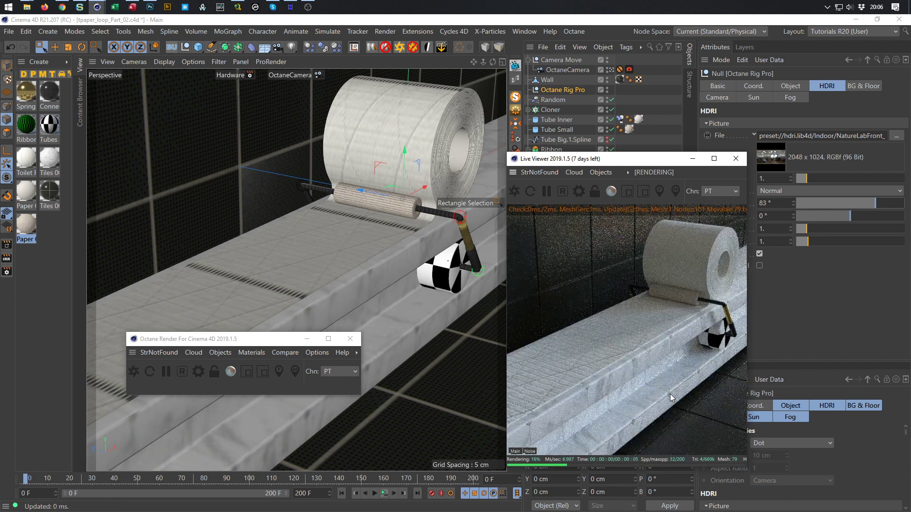
key("ctrl+s")
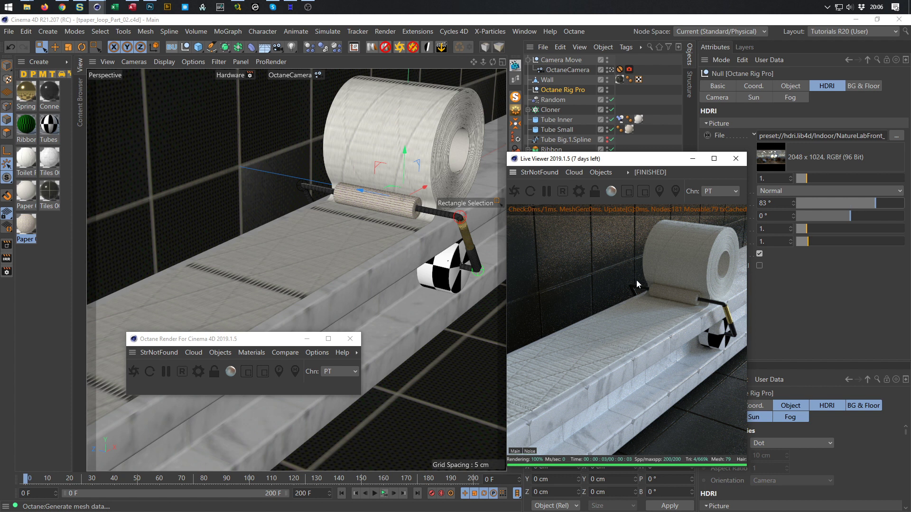
left_click_drag(254, 342, 200, 427)
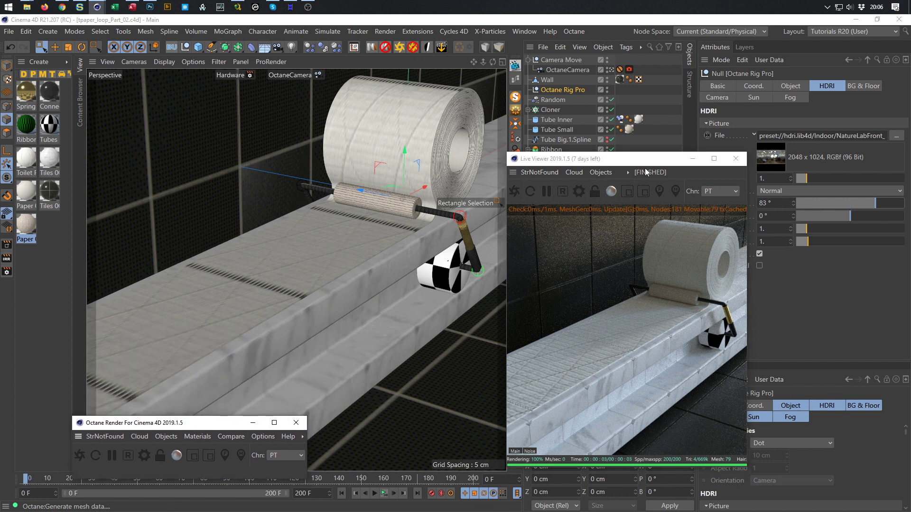
- Duplicate the Cloner to the end of the object list and wrap the copy in a Connect object
left_click_drag(651, 161, 763, 155)
left_click(528, 110)
left_click(541, 111)
left_click(528, 111)
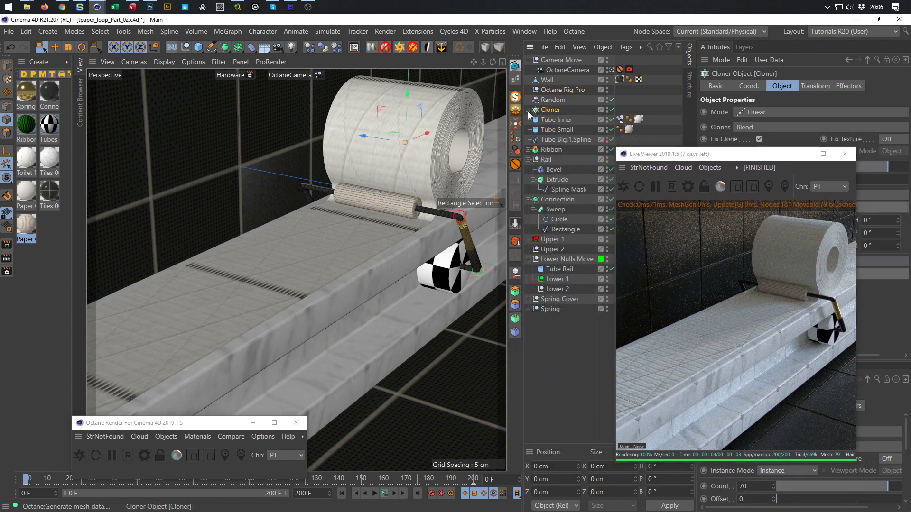
left_click_drag(551, 109, 542, 338)
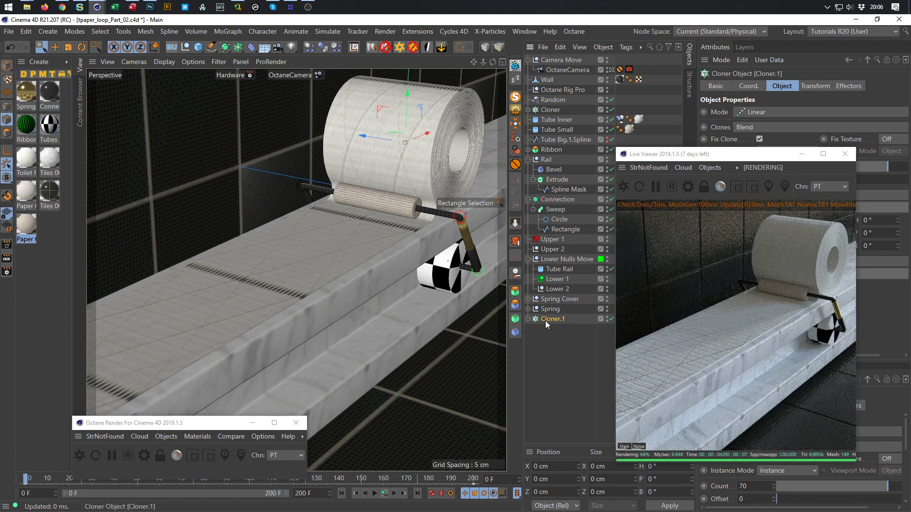
left_click(239, 48)
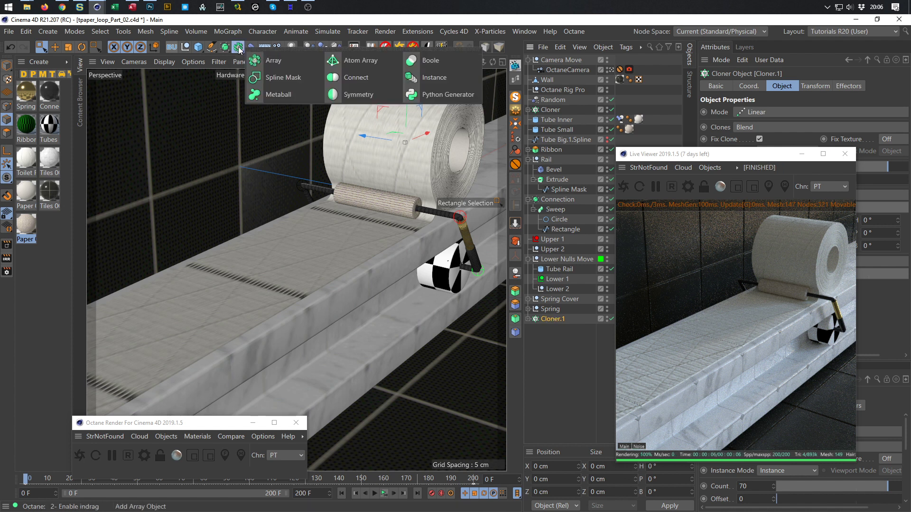
left_click(355, 78)
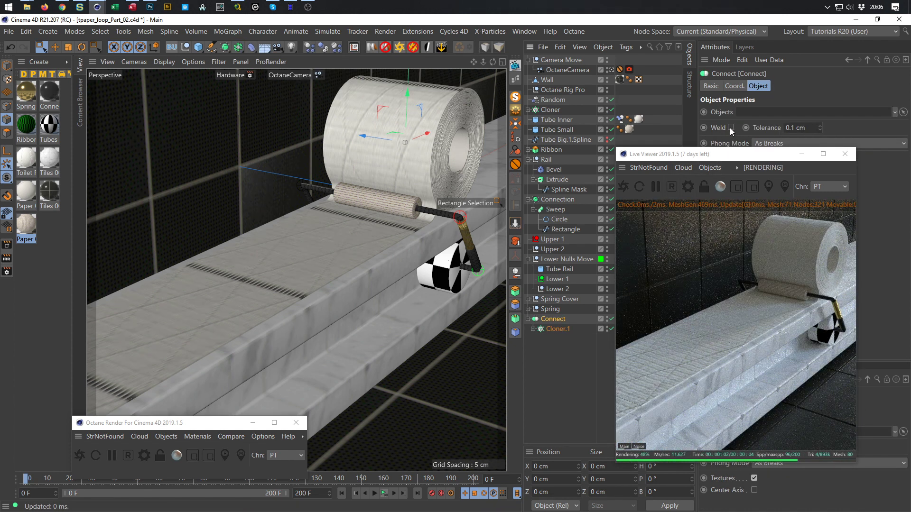
- Convert the Connect object to polygons, keep only the Cloner.1 mesh without its parent, and select it in Model mode
key("c")
left_click_drag(552, 359, 552, 360)
left_click(560, 320)
key("Delete")
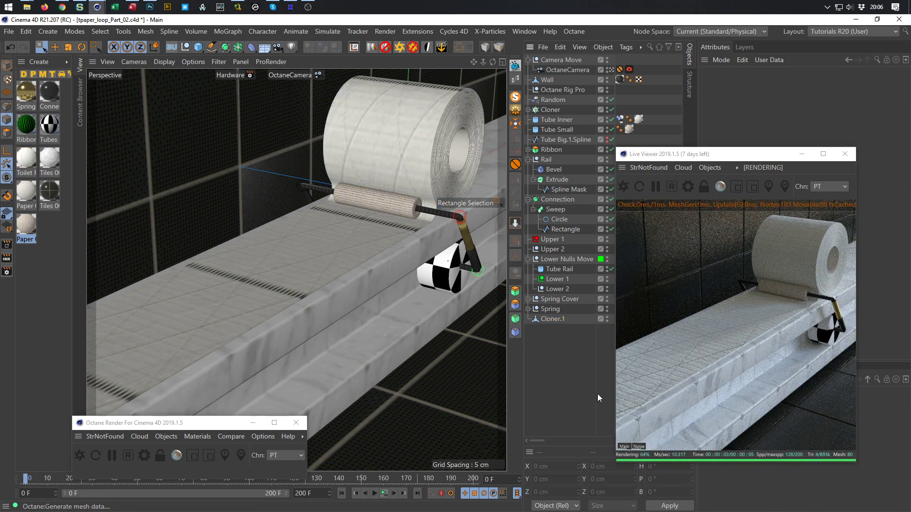
left_click(554, 319)
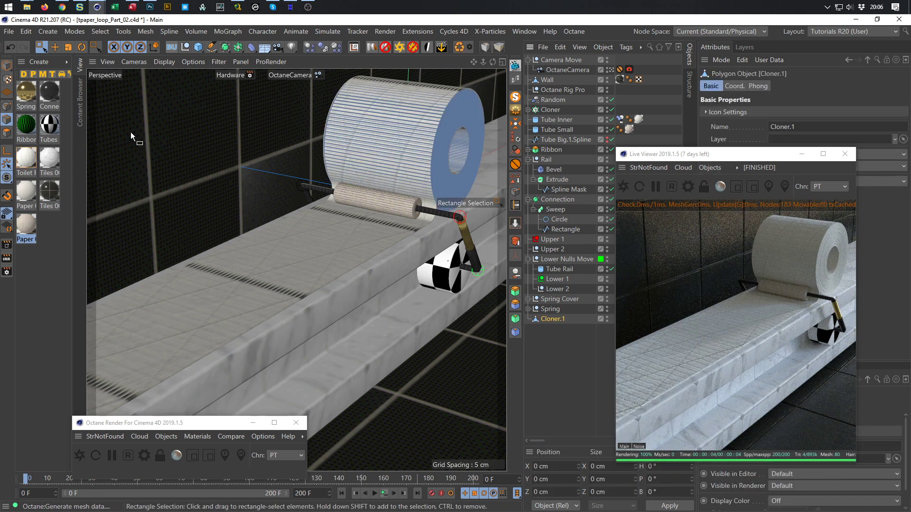
left_click(7, 65)
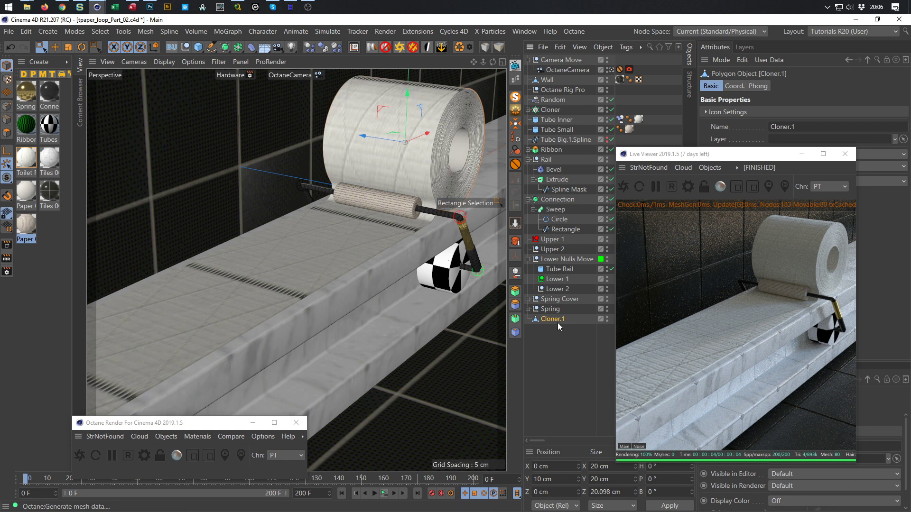
- Duplicate Tube Inner, delete the copy's Constraint tag and nest the copy under the Cloner.1 mesh
left_click_drag(754, 157, 769, 158)
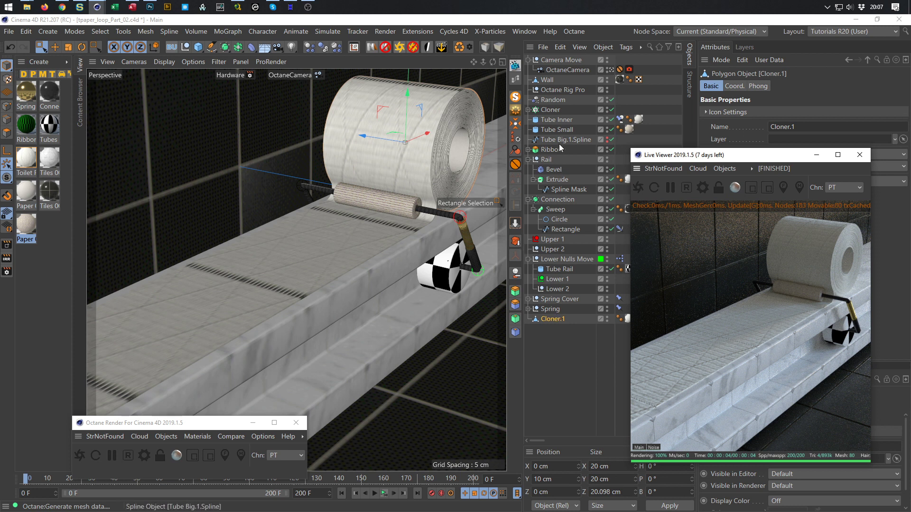
left_click(559, 120)
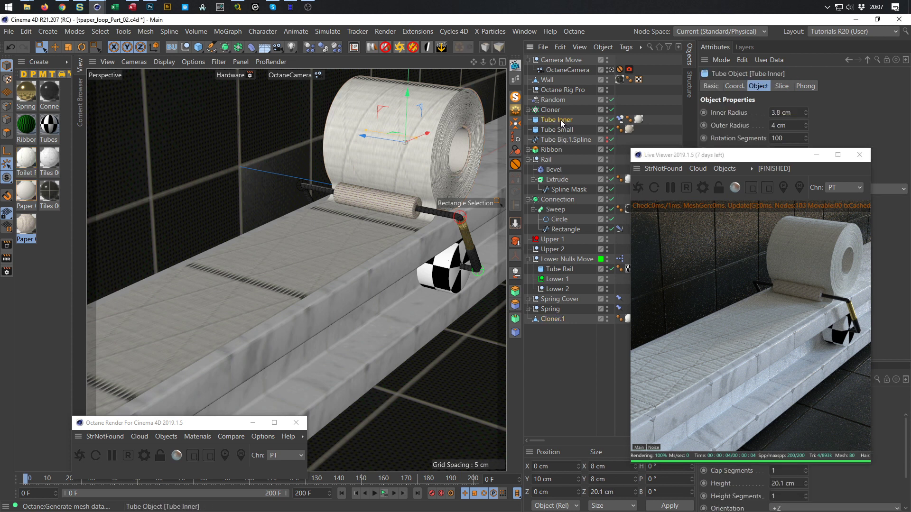
left_click_drag(560, 121, 547, 338, "ctrl")
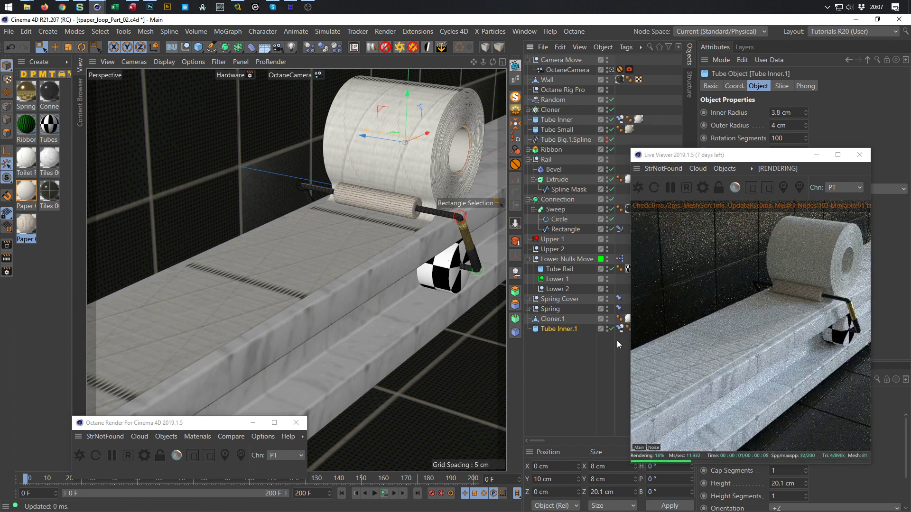
left_click(620, 329)
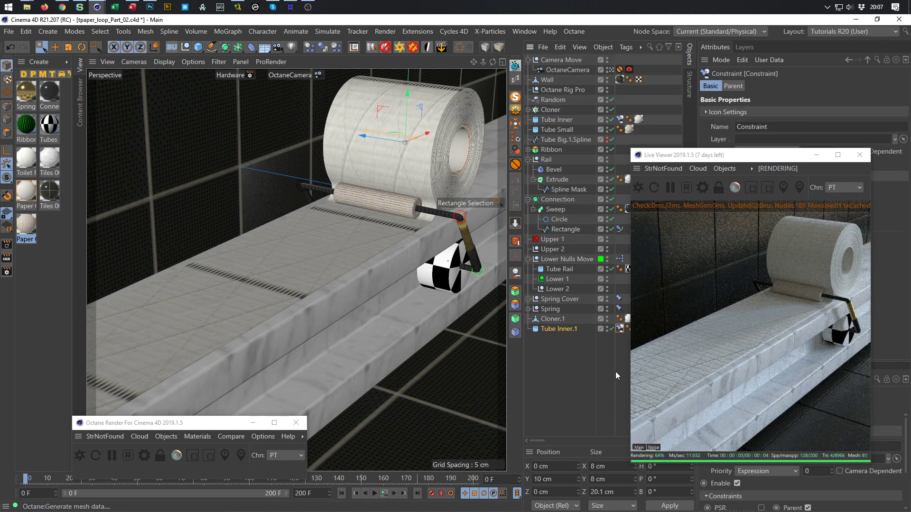
key("Delete")
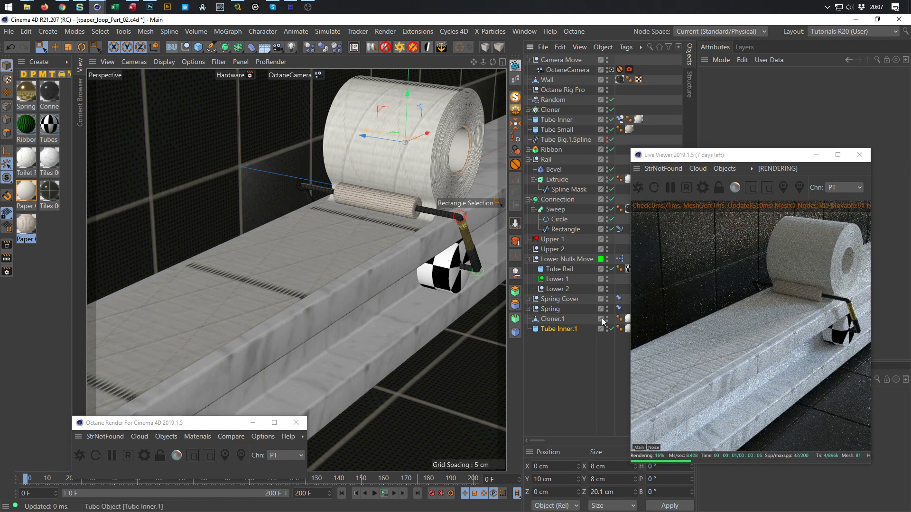
left_click_drag(551, 329, 553, 319)
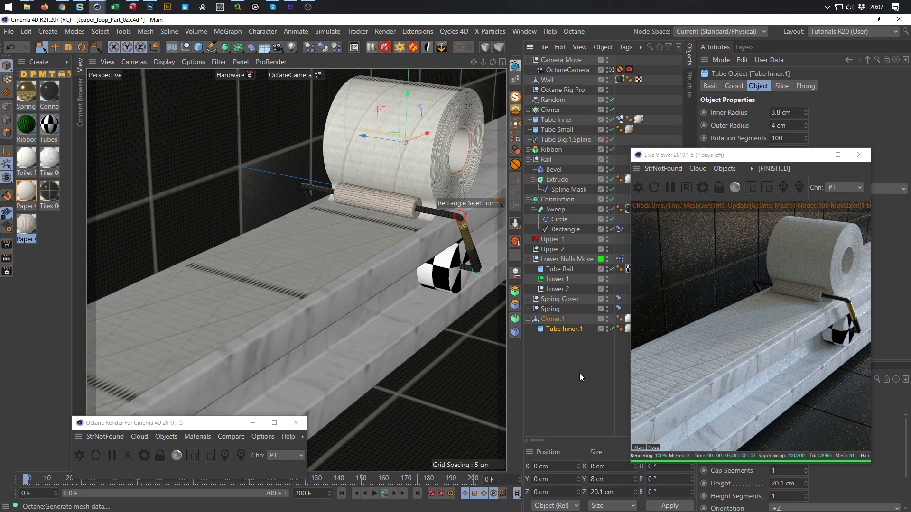
- Move the Cloner.1 roll along Z to about 24.9 cm, beside the main roll on the wall side
left_click(553, 319)
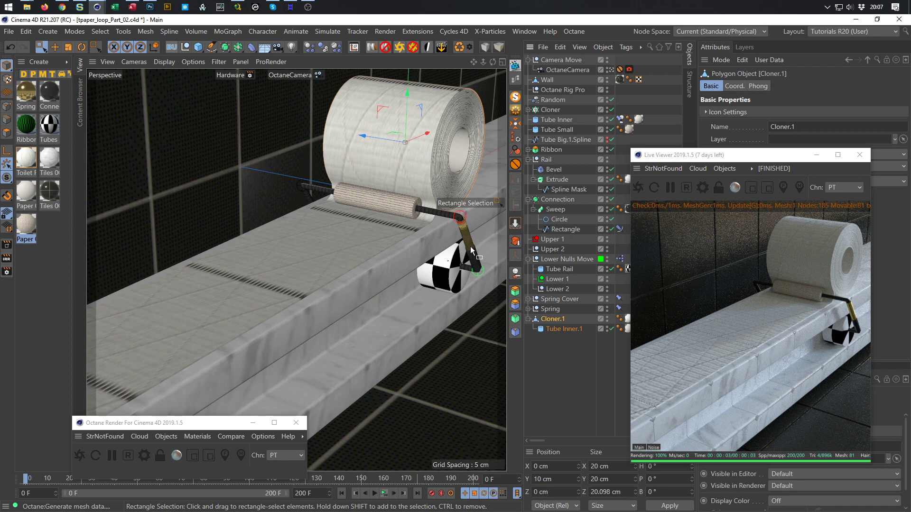
key("e")
left_click_drag(363, 132, 245, 129)
middle_click(295, 255)
middle_click(250, 346)
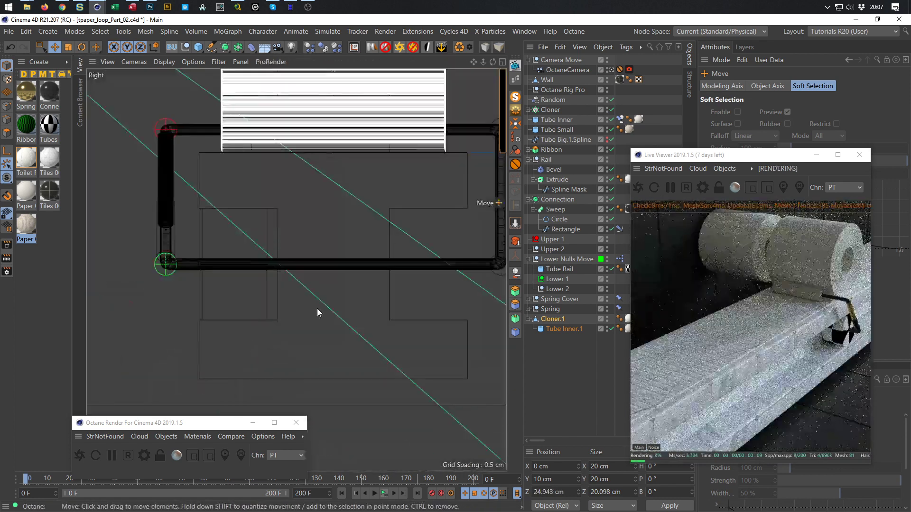
scroll(313, 306, "down", 5)
middle_click_drag(307, 301, 209, 302)
- Stand the Cloner.1 roll upright with a pitch of -90° and lower it to about -11.8 cm in Y
key("r")
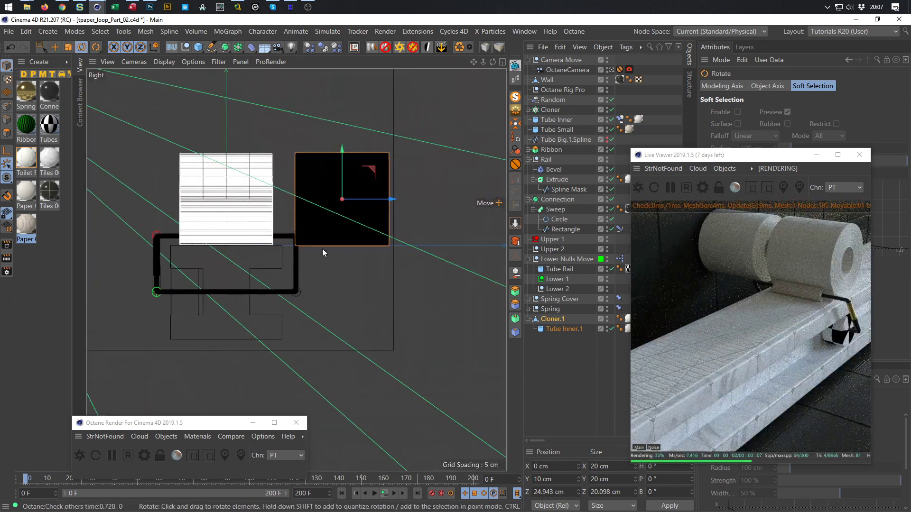
left_click_drag(363, 180, 369, 240)
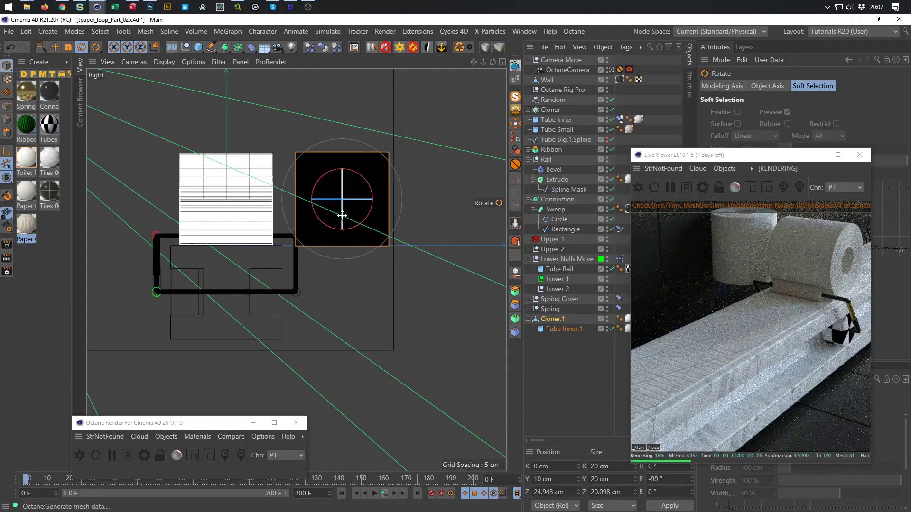
key("e")
left_click_drag(343, 246, 334, 353)
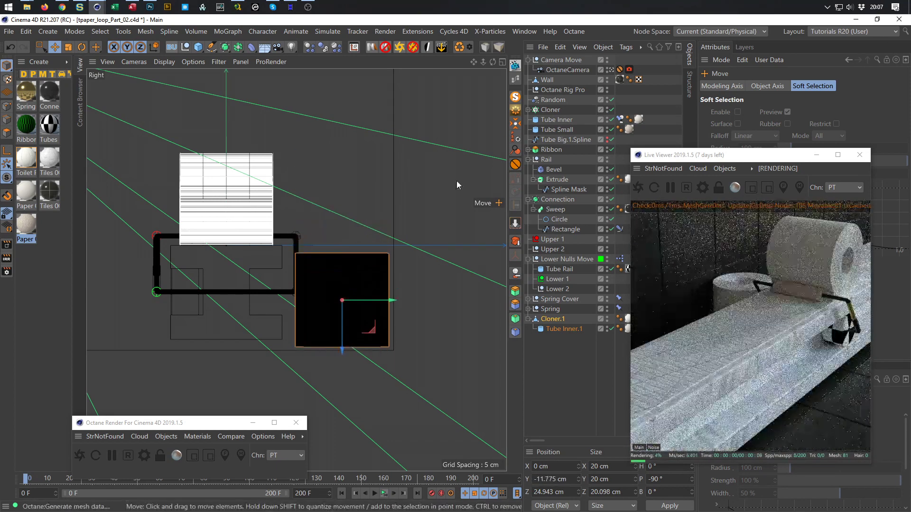
- In Points mode, select all points of the Wall's vertical face and move them back about 9.2 cm along Z
left_click(548, 79)
scroll(375, 246, "down", 4)
scroll(315, 341, "down", 3)
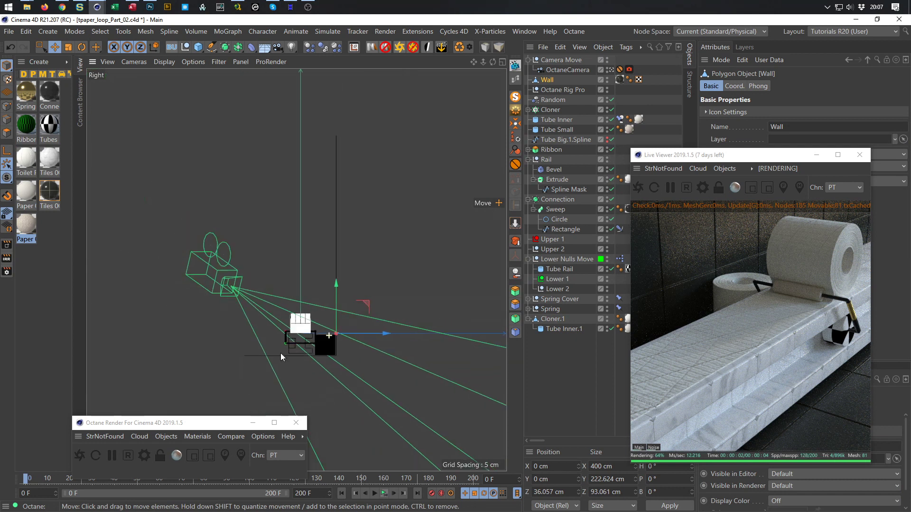
scroll(308, 341, "up", 2)
scroll(306, 321, "down", 2)
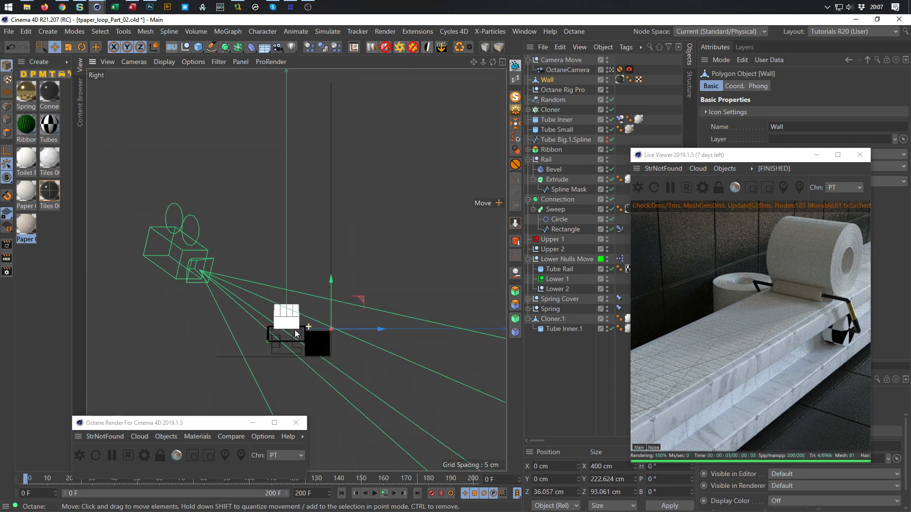
left_click(8, 106)
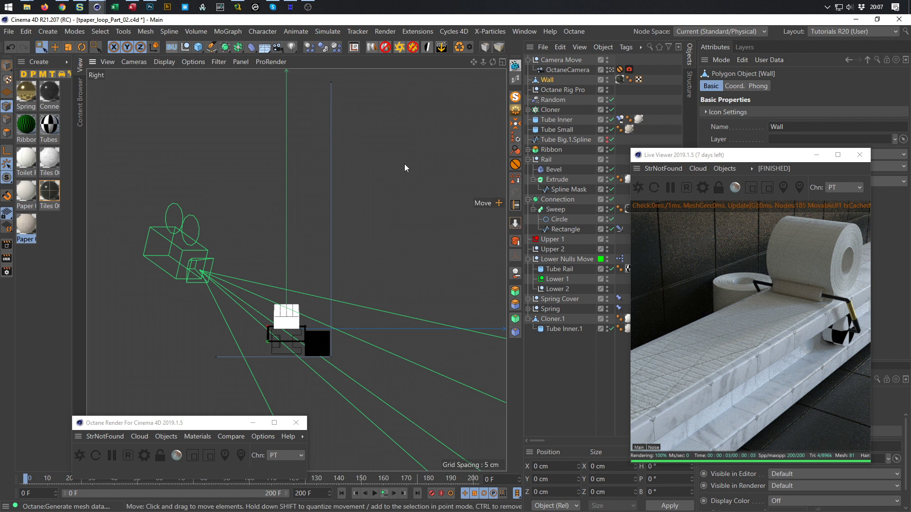
key("0")
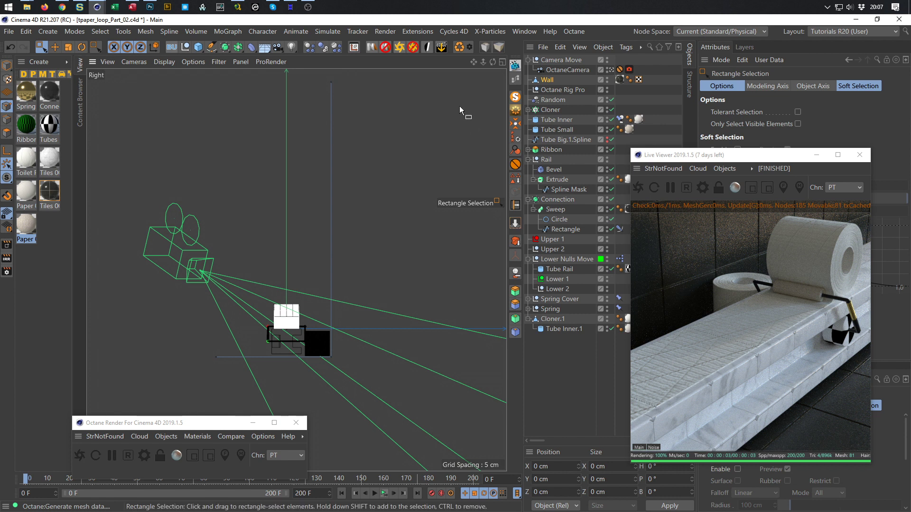
left_click_drag(397, 75, 318, 423)
left_click_drag(379, 221, 389, 219)
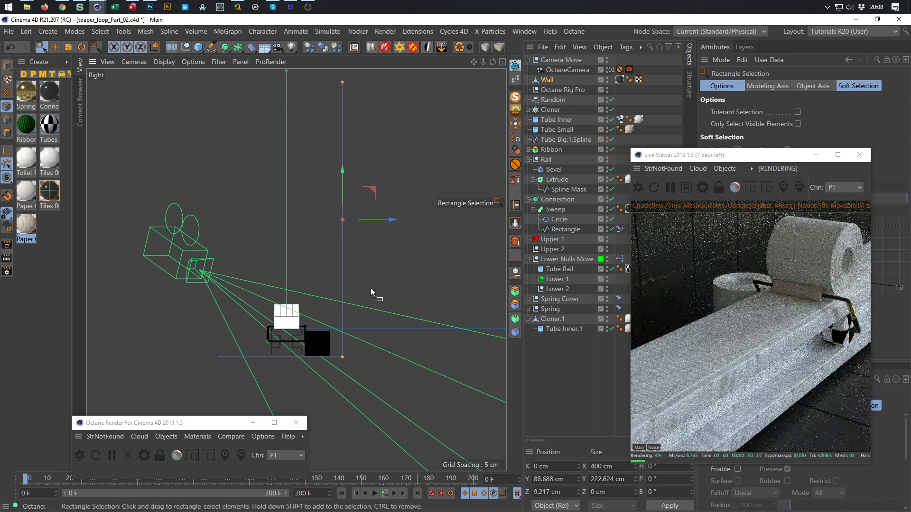
- Move the Cloner.1 roll toward the wall to about 29 cm in Z, save, and return to the perspective view
left_click(7, 65)
left_click(552, 319)
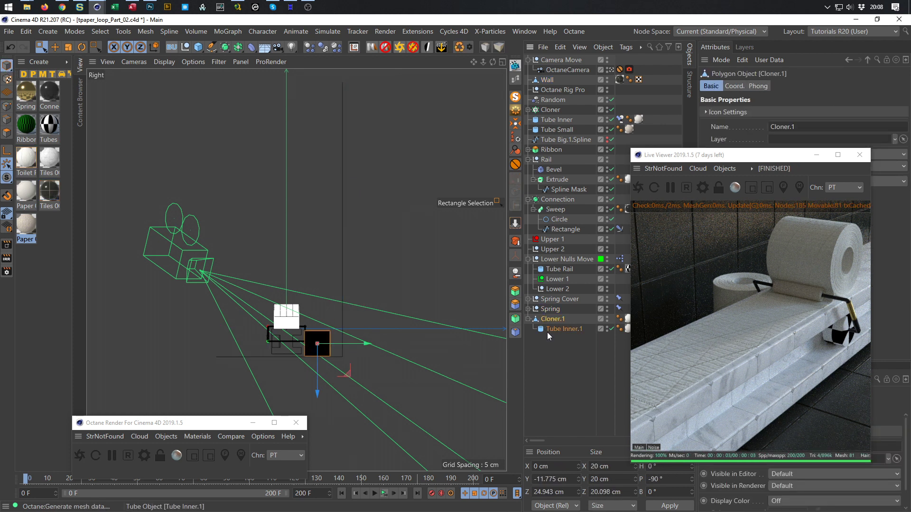
scroll(312, 351, "up", 3)
left_click_drag(371, 331, 383, 331)
key("ctrl+s")
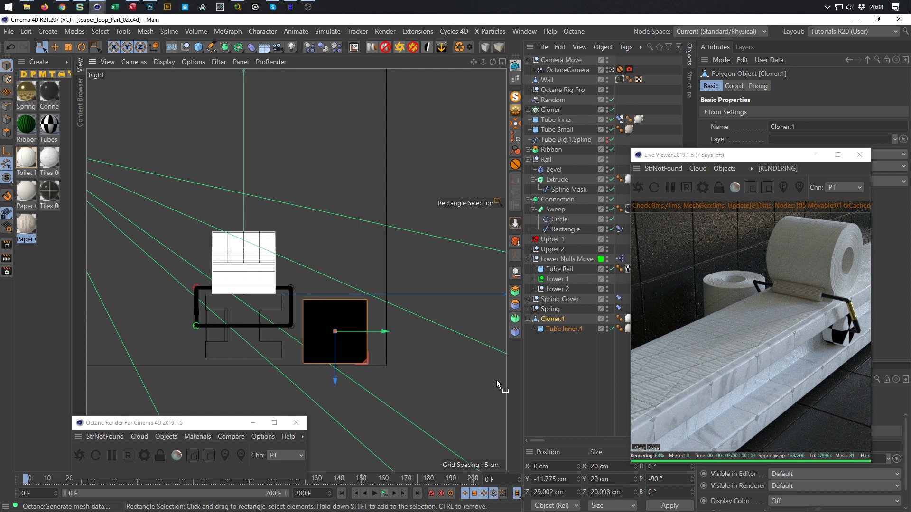
middle_click(397, 250)
middle_click(216, 187)
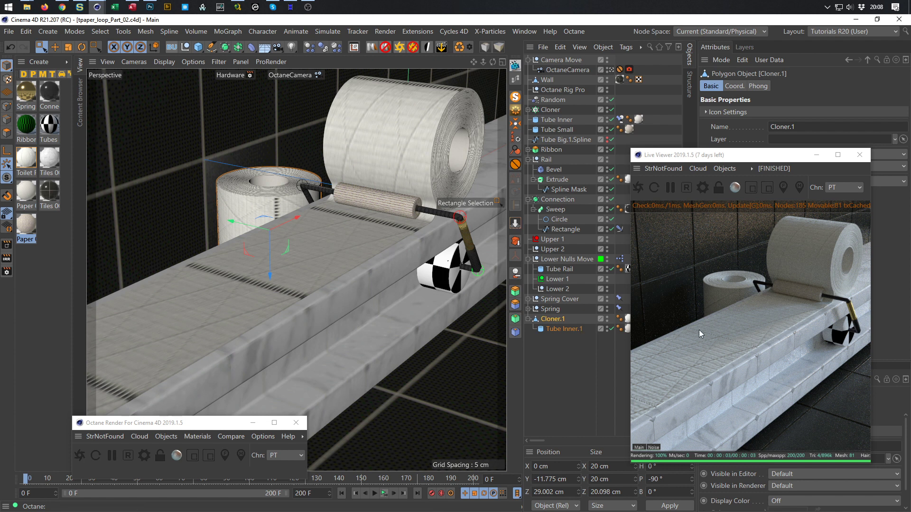
- Delete Cloner.1's surplus material and polygon selection tags, keeping the first Toilet Paper material and the UVW tag, and save the scene
left_click_drag(801, 157, 295, 97)
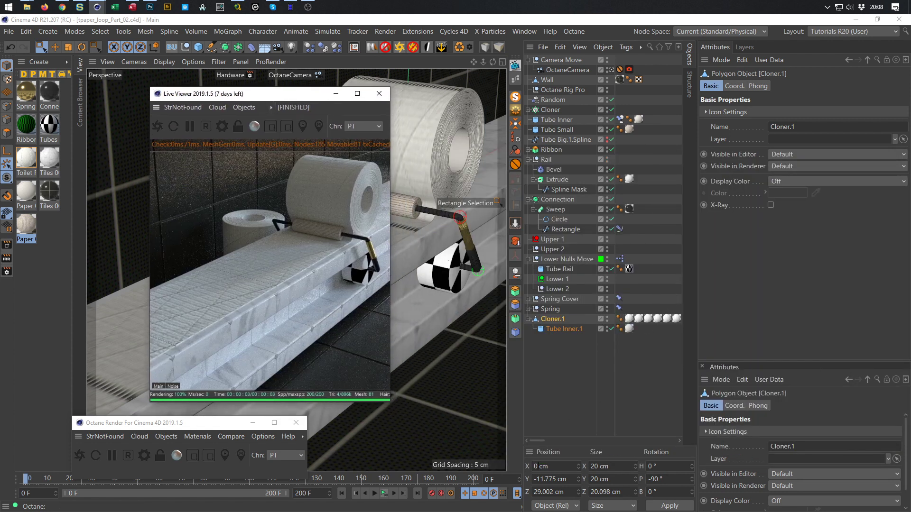
left_click(630, 319)
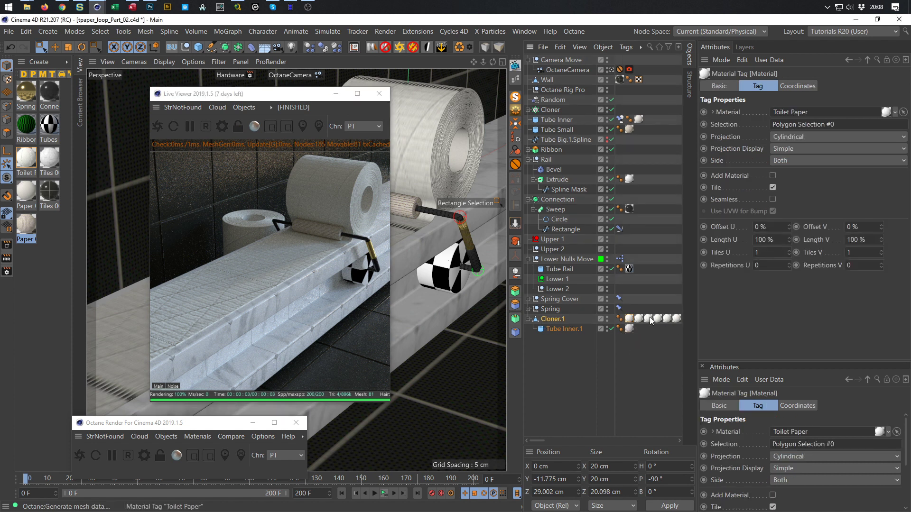
left_click_drag(541, 442, 544, 442)
left_click_drag(544, 442, 526, 448)
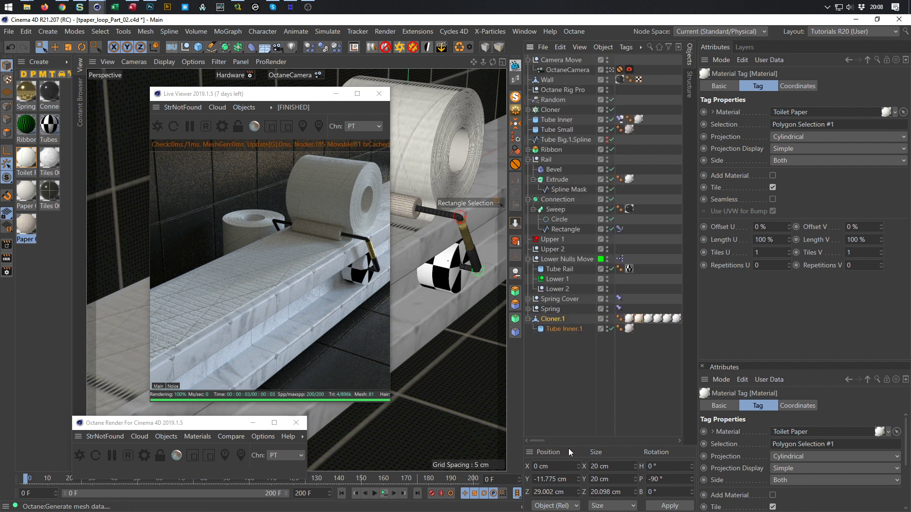
left_click_drag(540, 441, 669, 441)
left_click(668, 321, "shift")
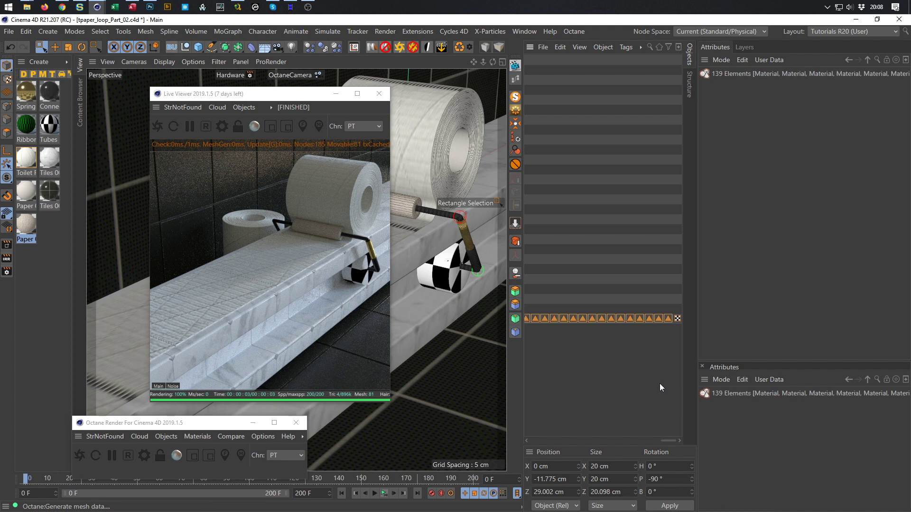
key("Delete")
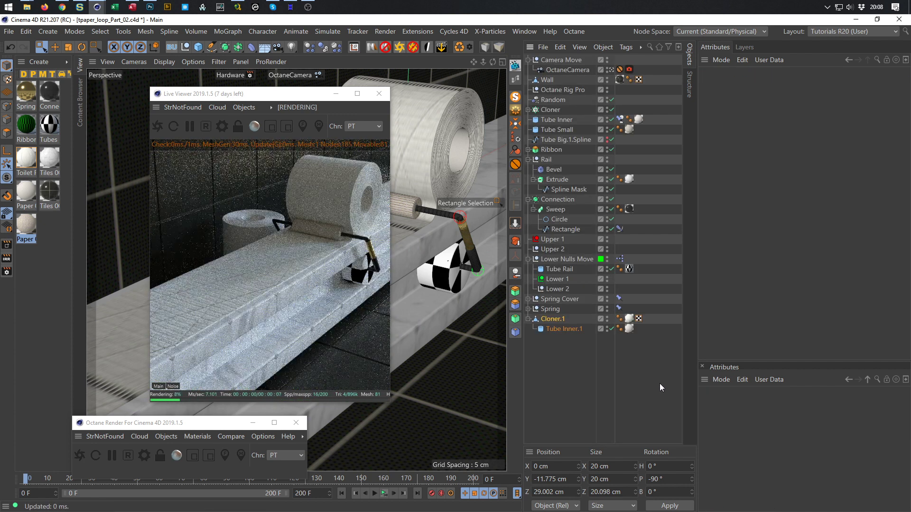
key("ctrl+s")
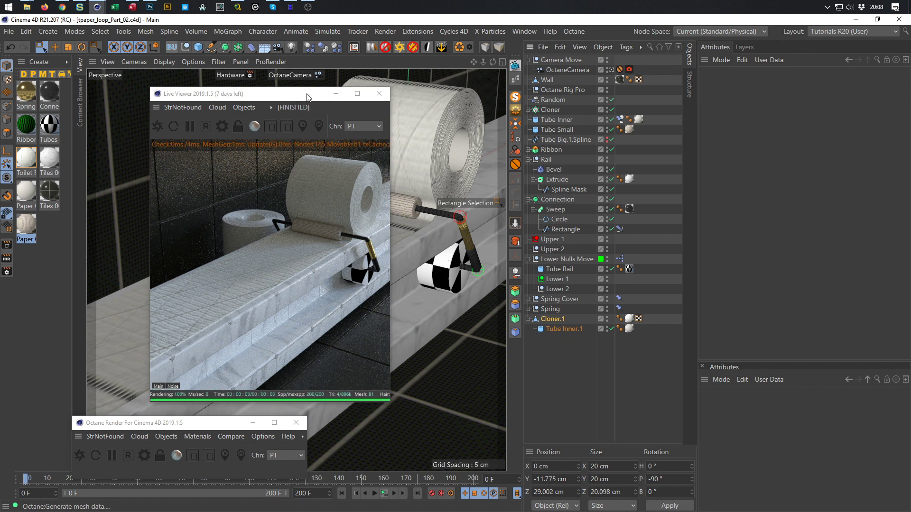
- Check the material tag on Tube Inner.1 and the Diffuse settings of the Paper 005 material
left_click_drag(324, 97, 355, 100)
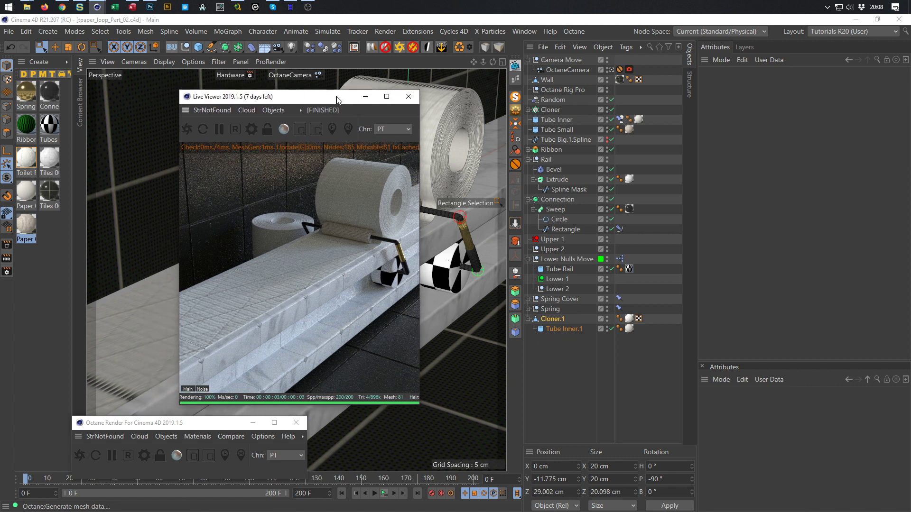
left_click(629, 329)
left_click(26, 190)
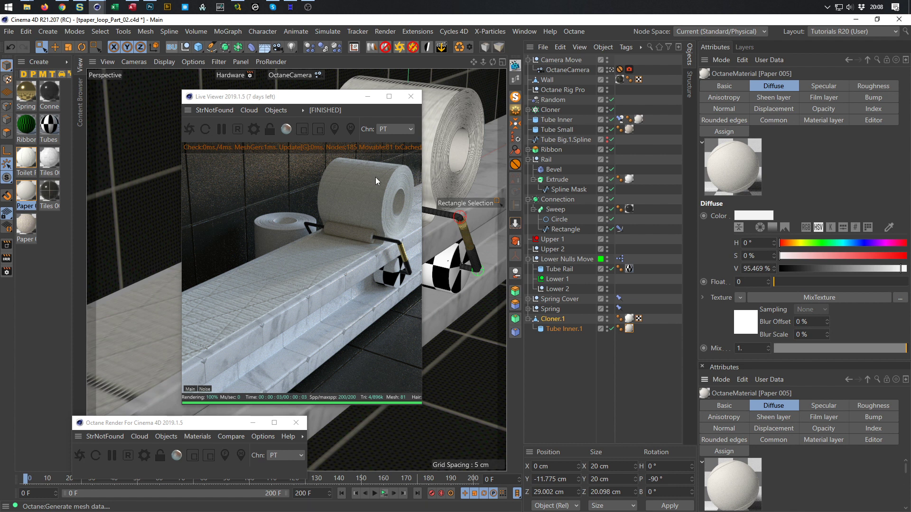
- Place Cloner.1 inside a new MoGraph Cloner as its parent and close the Live Viewer
left_click_drag(349, 101, 837, 198)
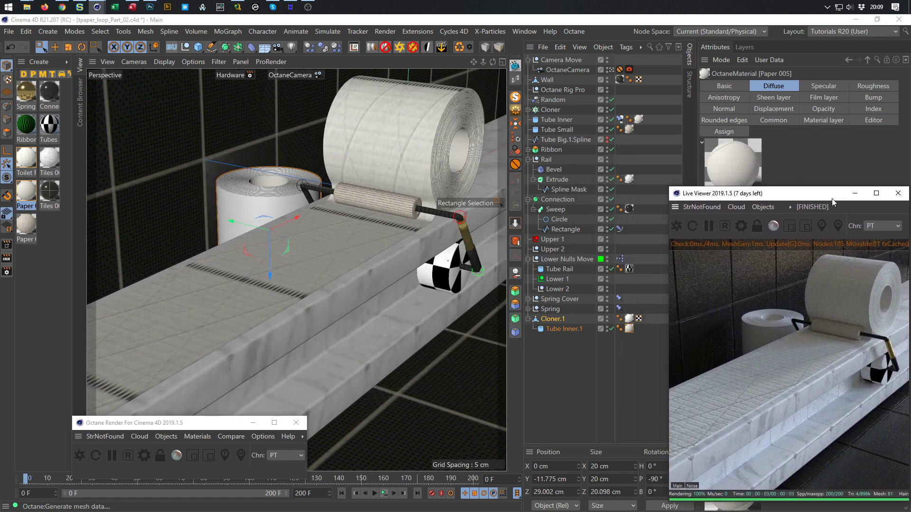
left_click(612, 321)
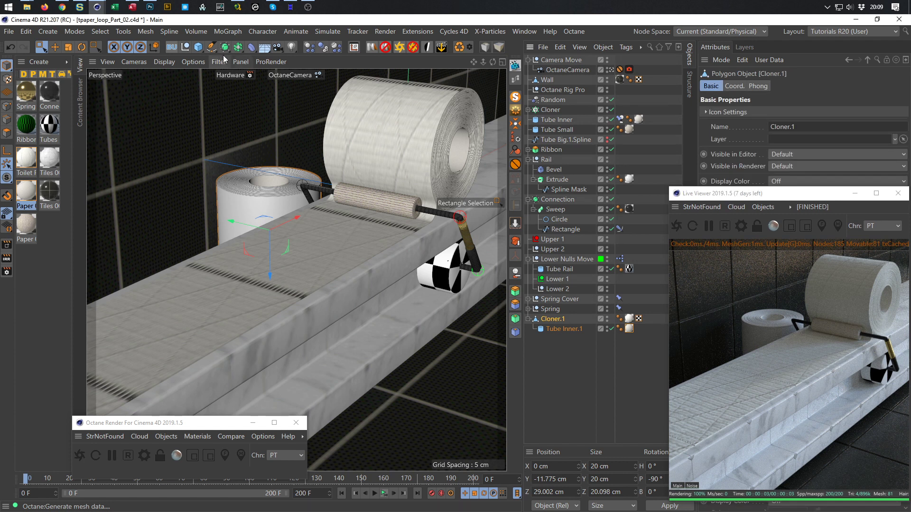
left_click(229, 33)
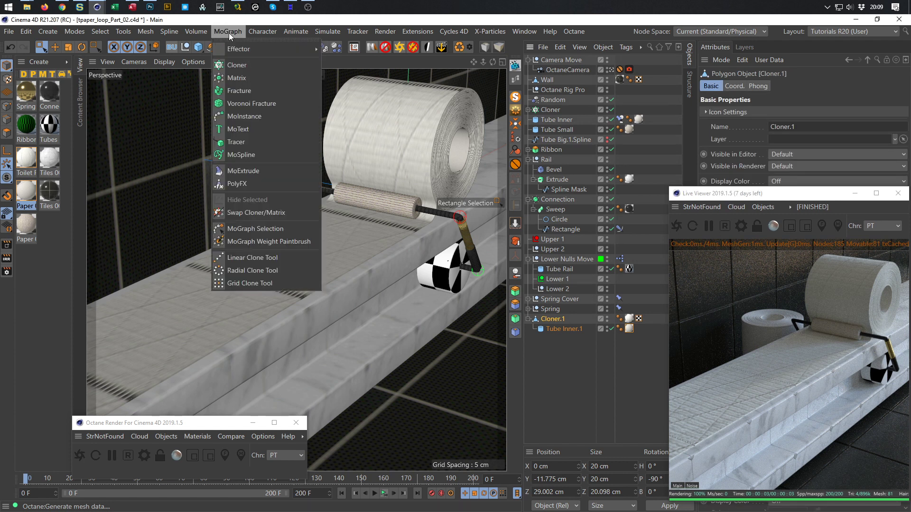
left_click(240, 66, "alt")
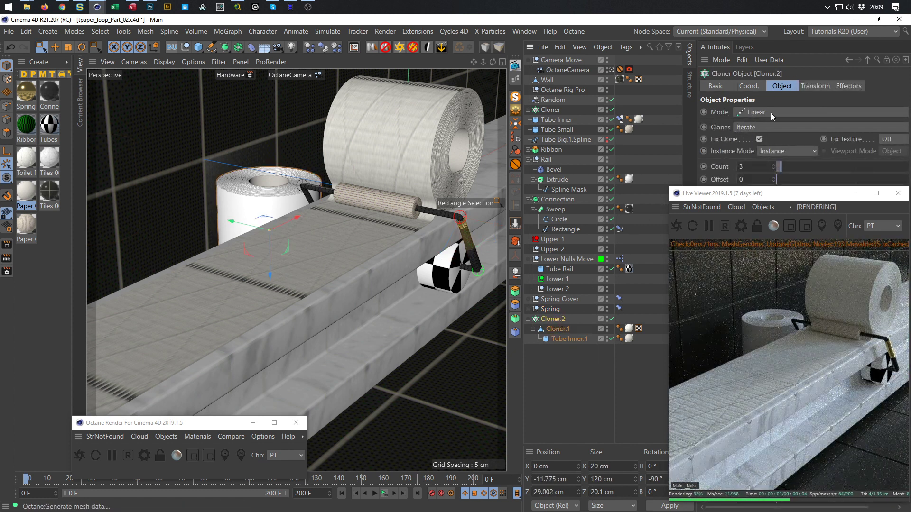
left_click_drag(796, 197, 774, 197)
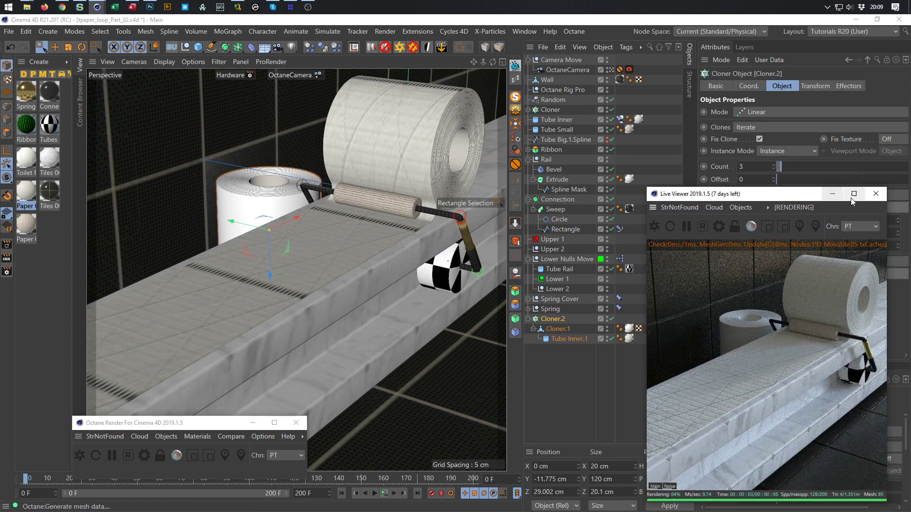
left_click(875, 193)
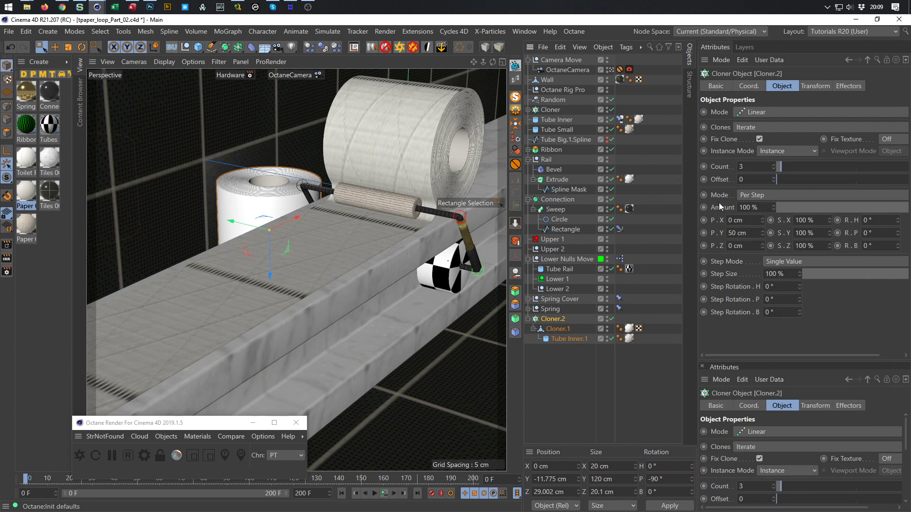
- Set the new linear Cloner's per-step spacing to 0 cm in Y and 20 cm in X
left_click(752, 233)
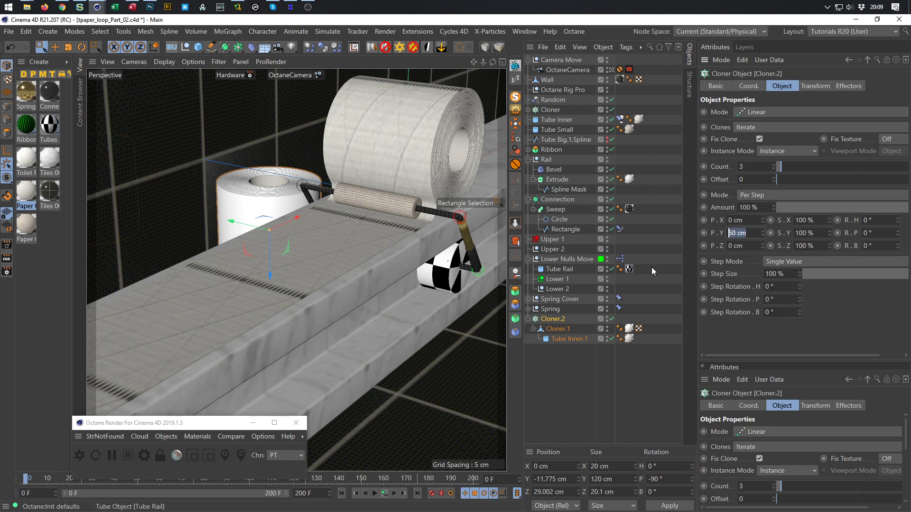
type("0")
key("shift+Tab")
type("20")
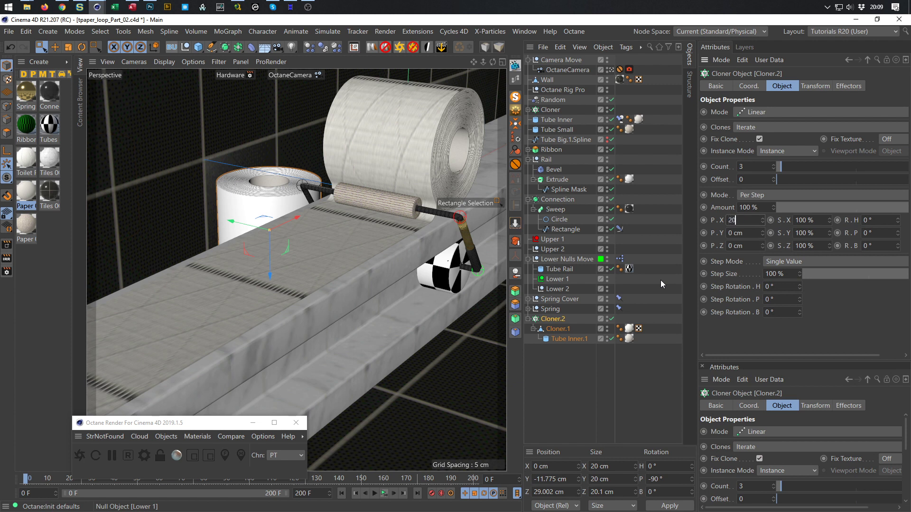
key("Return")
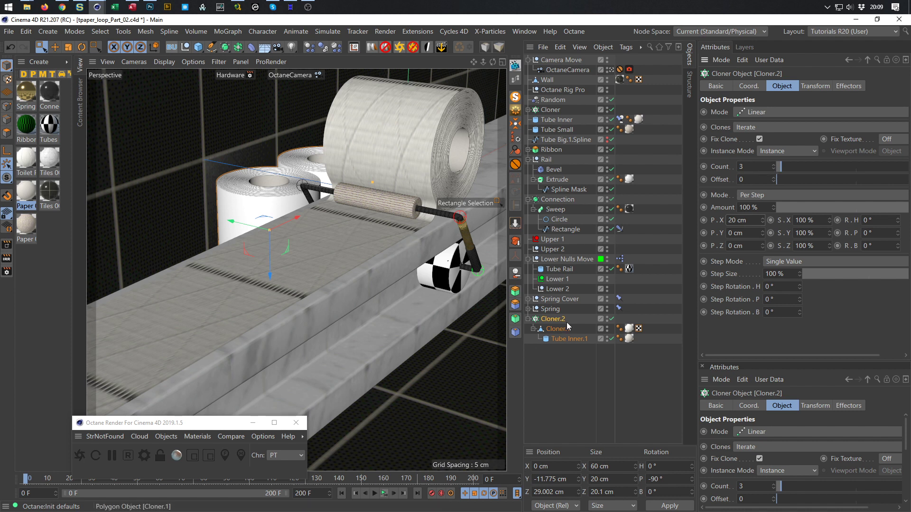
- Move Cloner.2 along X to about -60.7 cm and set its clone count to 10
left_click_drag(299, 218, 157, 286)
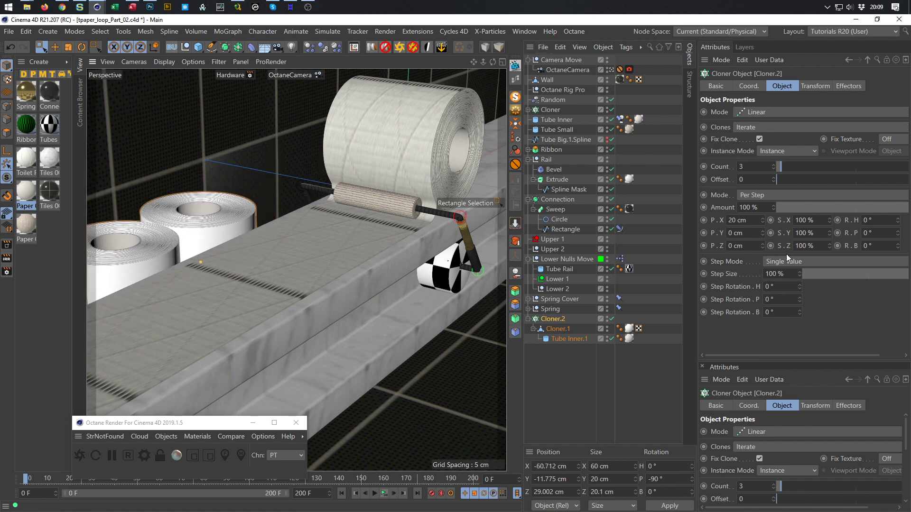
left_click_drag(758, 166, 712, 178)
type("10")
key("Return")
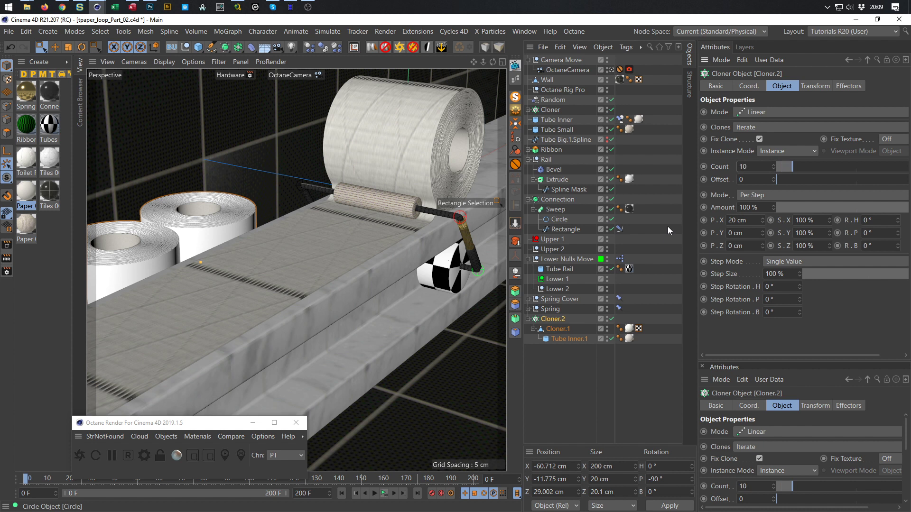
- Set Cloner.2's instance mode to Render Instance and save the scene
left_click(786, 151)
left_click(783, 163)
key("ctrl+s")
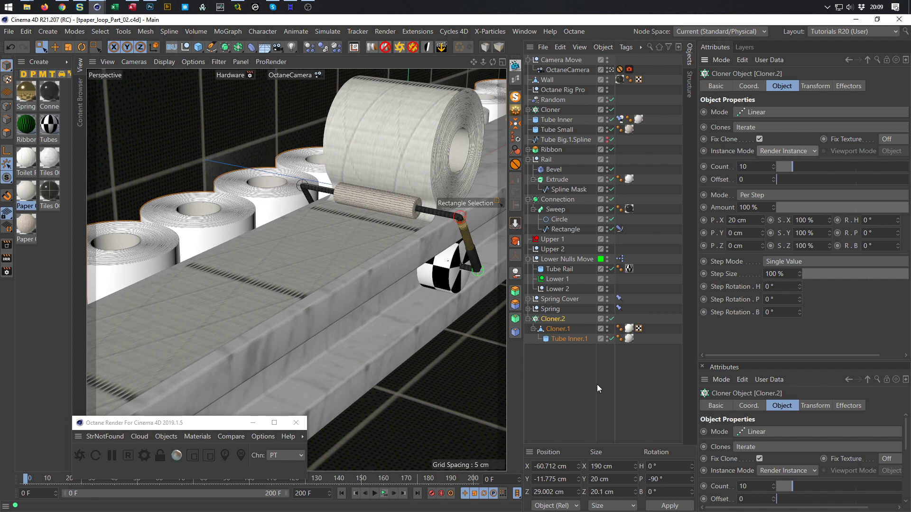
- Add a MoGraph Random effector to Cloner.2 and check that it is listed among the cloner's effectors
left_click(559, 318)
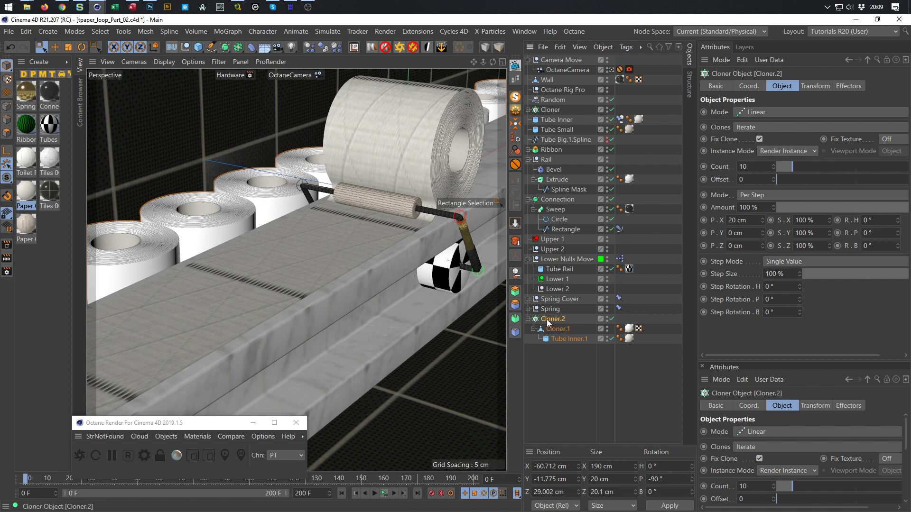
left_click(228, 31)
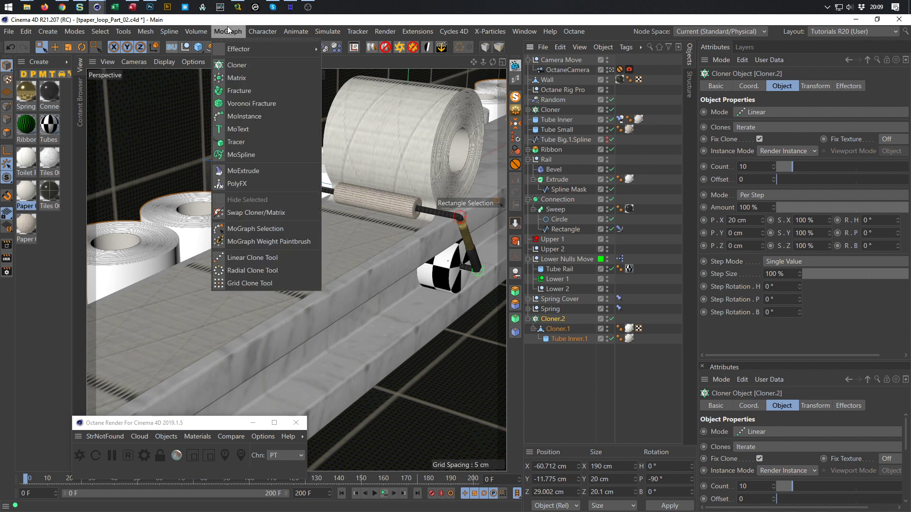
mouse_move(232, 53)
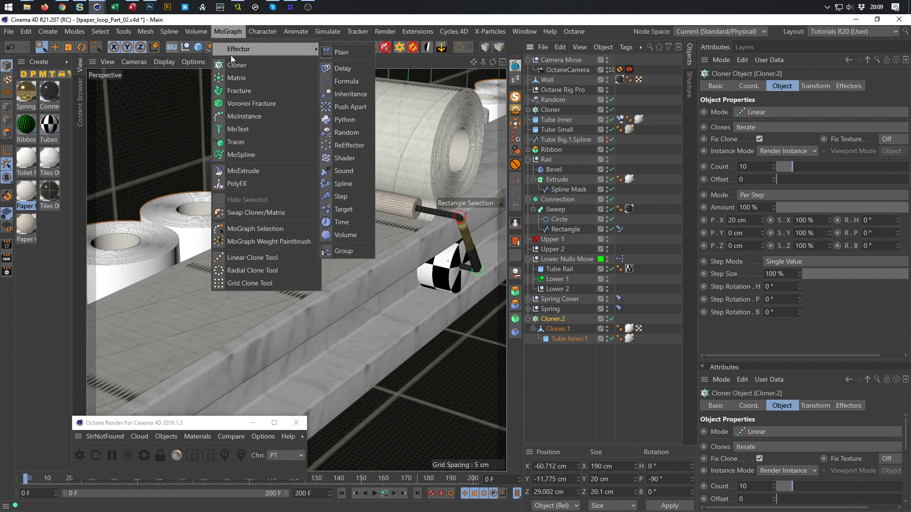
left_click(345, 133)
left_click_drag(646, 347, 562, 325)
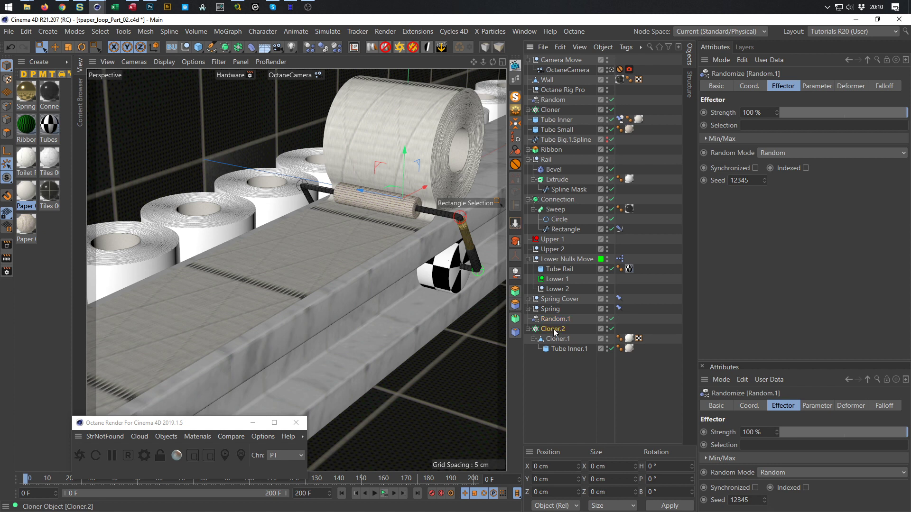
left_click(554, 331)
left_click(842, 86)
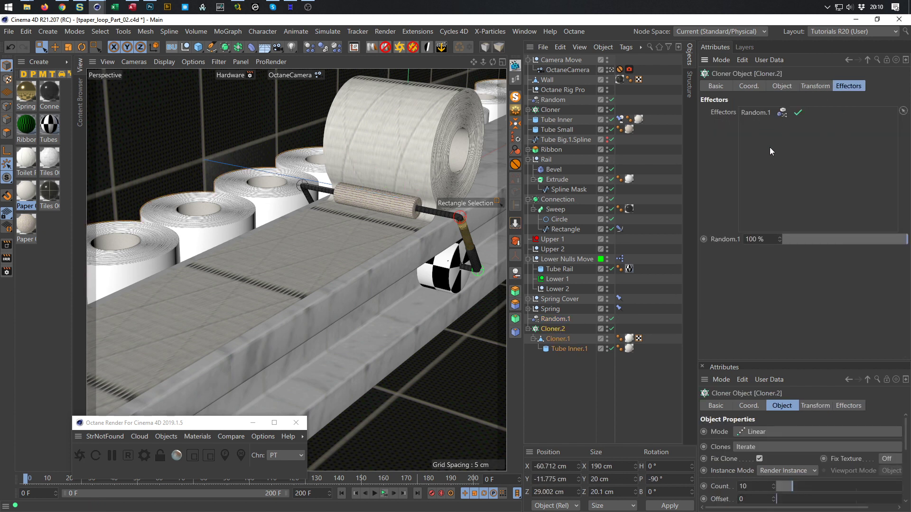
- Enable rotation in Random.1's transform parameters and set the bank rotation (R.B) to 360°
left_click(554, 321)
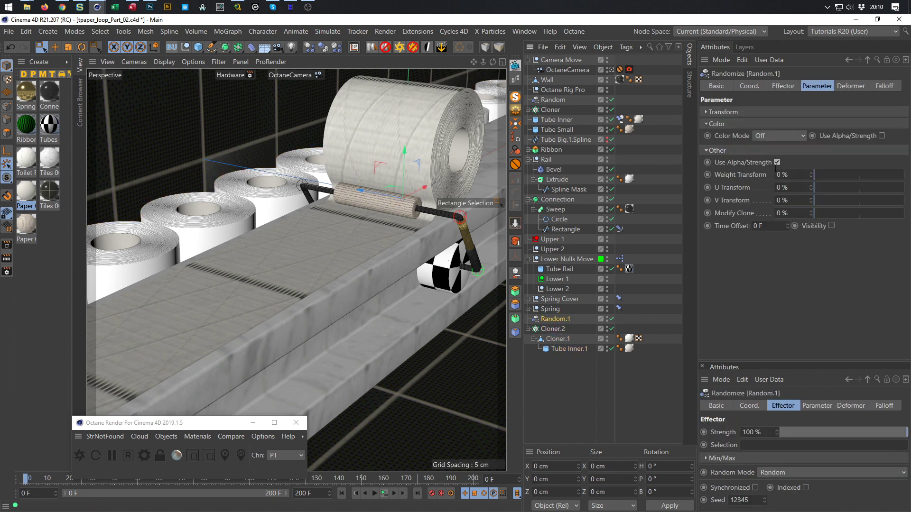
left_click(807, 110)
left_click(840, 136)
left_click(844, 171)
type("360")
key("Return")
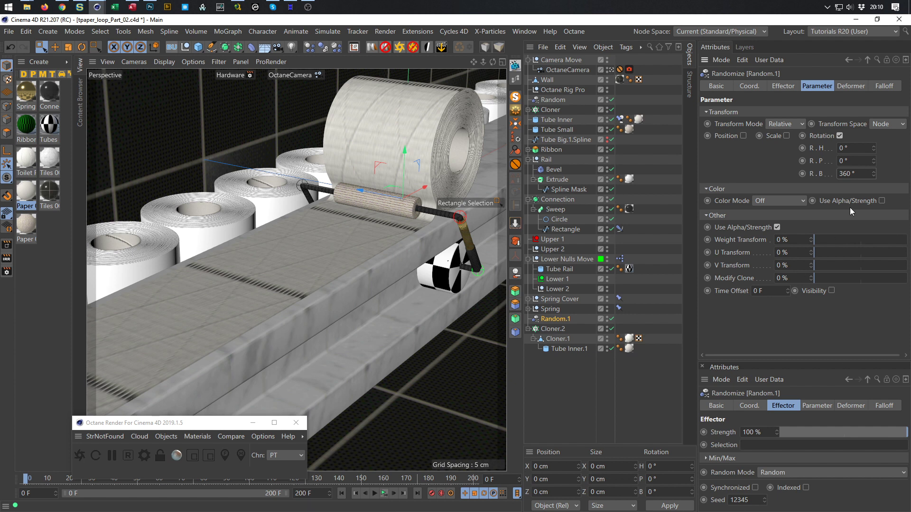
left_click_drag(873, 174, 744, 178)
type("360")
key("Return")
- Change Random.1's seed to 12355 to vary the rolls' rotations, and save the scene
left_click(782, 86)
left_click(764, 179)
left_click(763, 179)
left_click(765, 178)
left_click(764, 178)
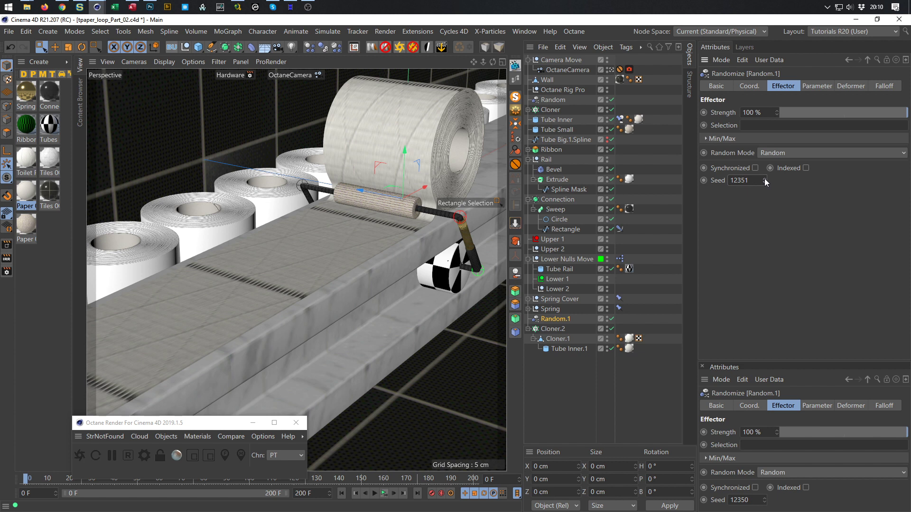
left_click(764, 178)
key("ctrl+s")
- Collapse Cloner.2's hierarchy and duplicate the whole cloner below it for a second row of rolls
left_click(528, 329)
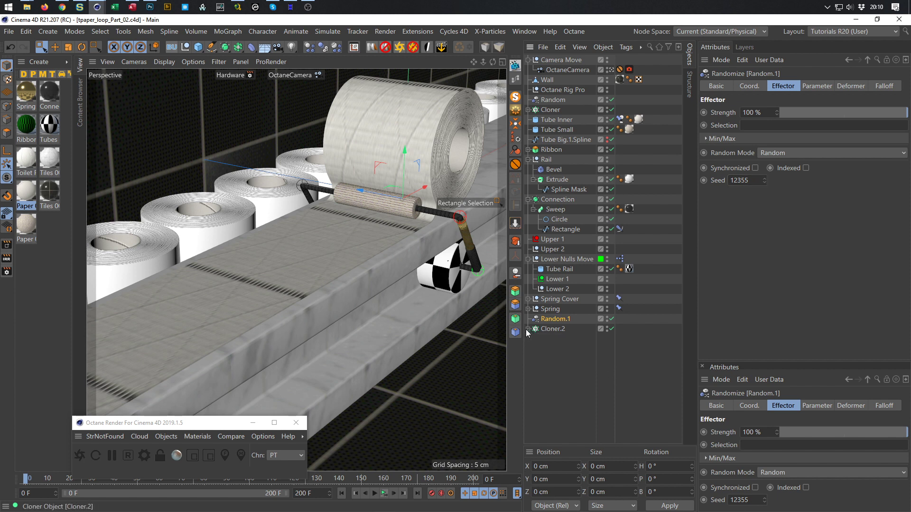
left_click(553, 330)
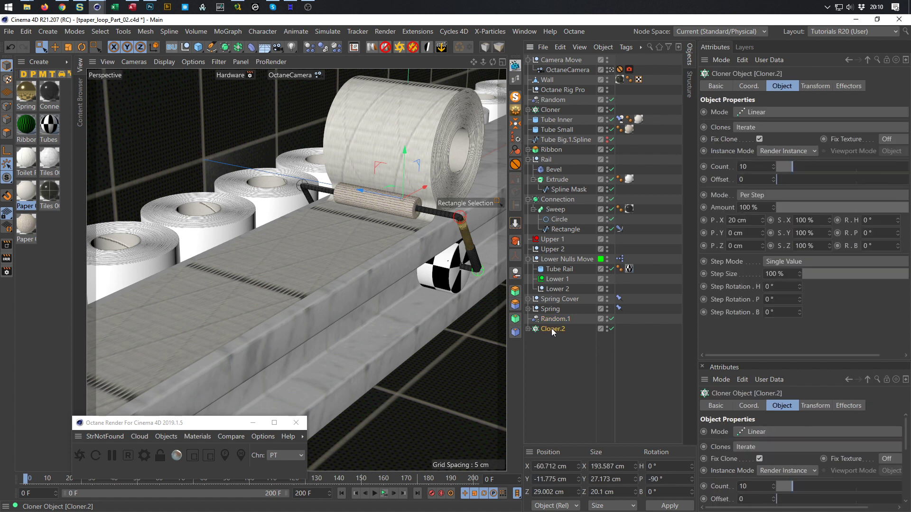
left_click(223, 36)
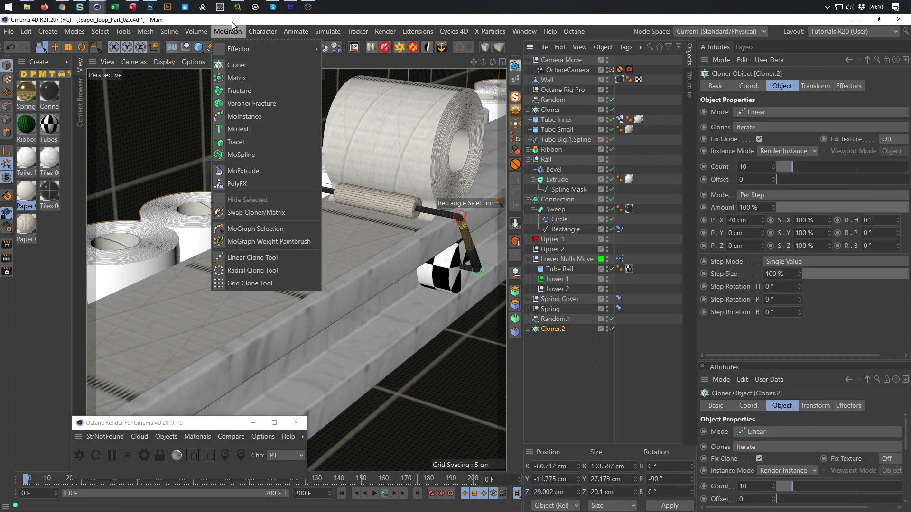
left_click(235, 20)
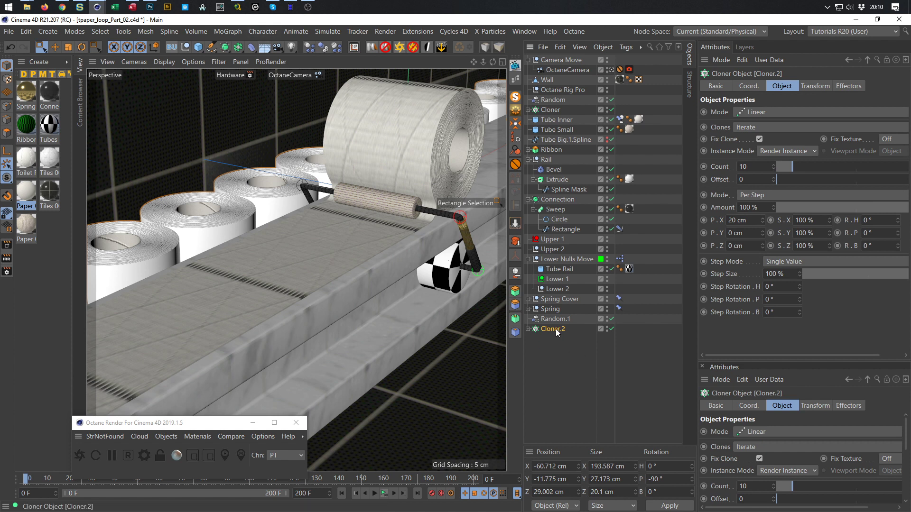
left_click_drag(562, 374, 574, 389, "ctrl")
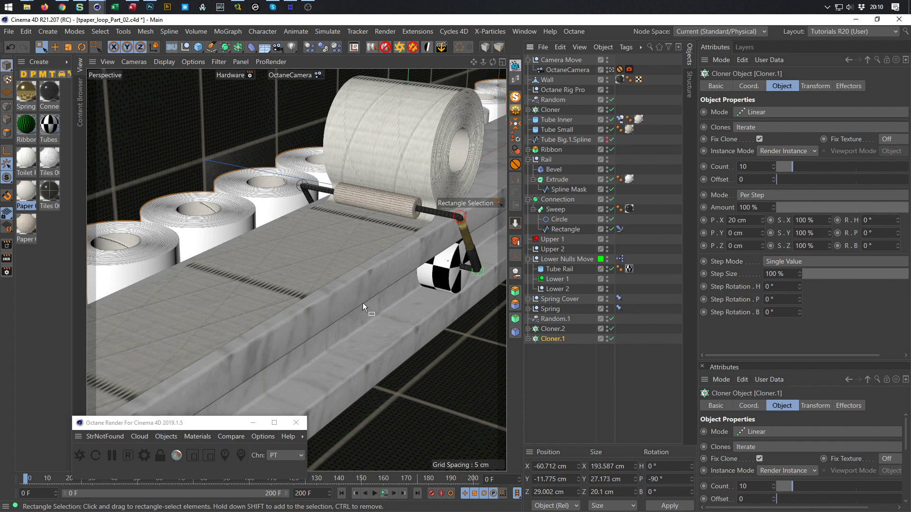
- Raise the duplicated cloner along Y to about 8.225 cm so its rolls stand on the first row
key("e")
key("F5")
right_click_drag(372, 345, 354, 346, "alt")
middle_click_drag(354, 347, 490, 337, "alt")
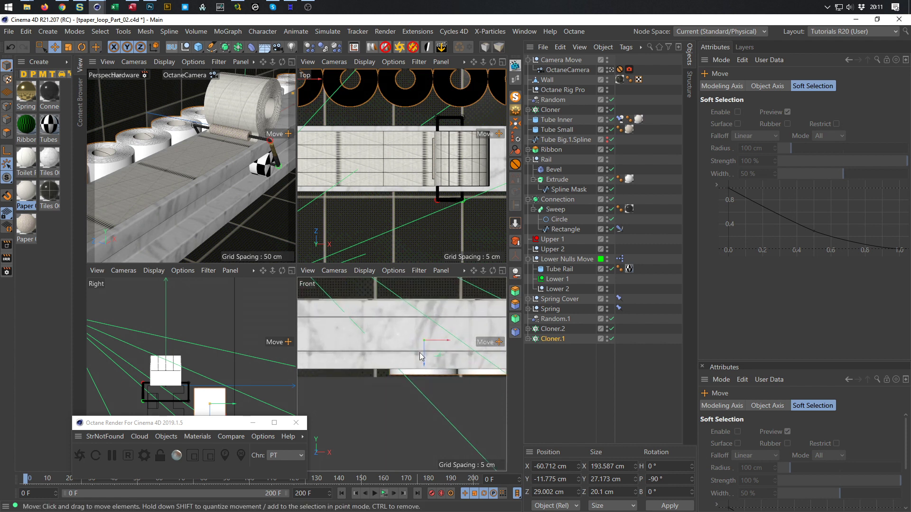
scroll(483, 372, "up", 6)
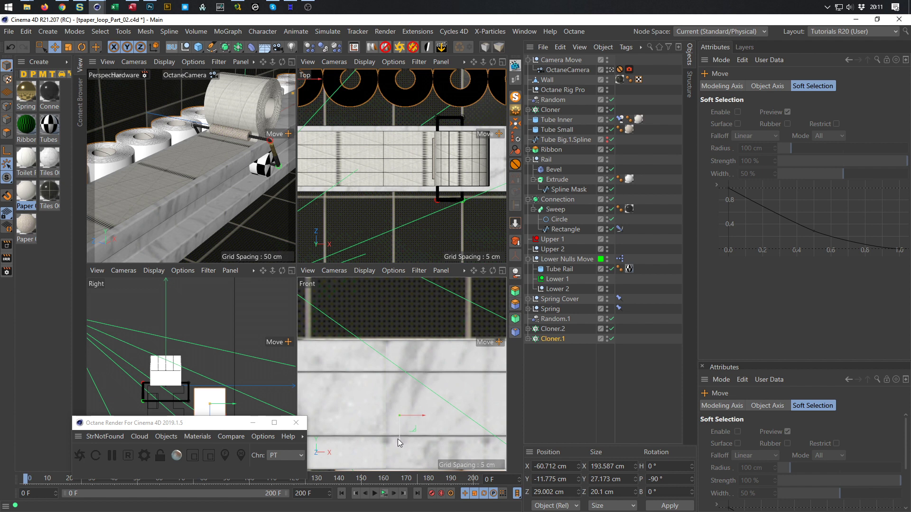
left_click_drag(400, 438, 412, 318)
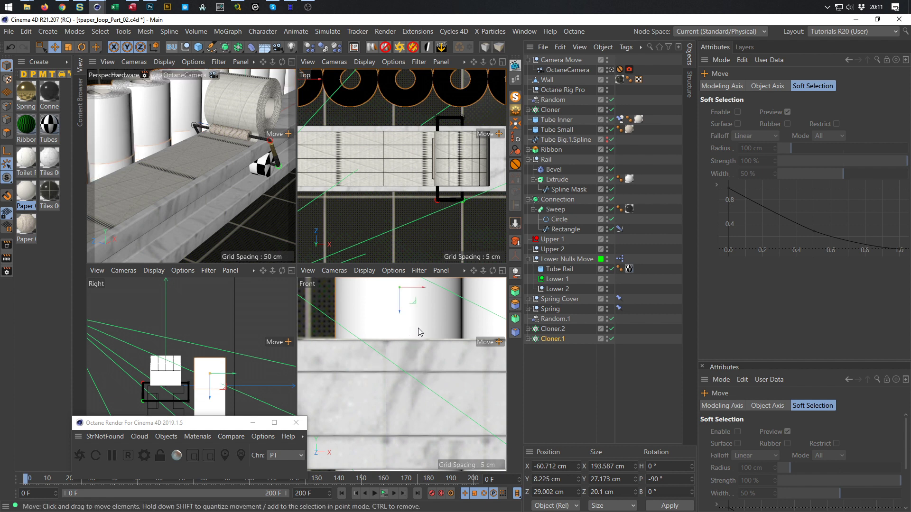
- Shift the upper cloner along X to about -50.712 cm, staggering it half a roll against the lower row
scroll(374, 393, "up", 4)
left_click_drag(372, 352, 429, 354)
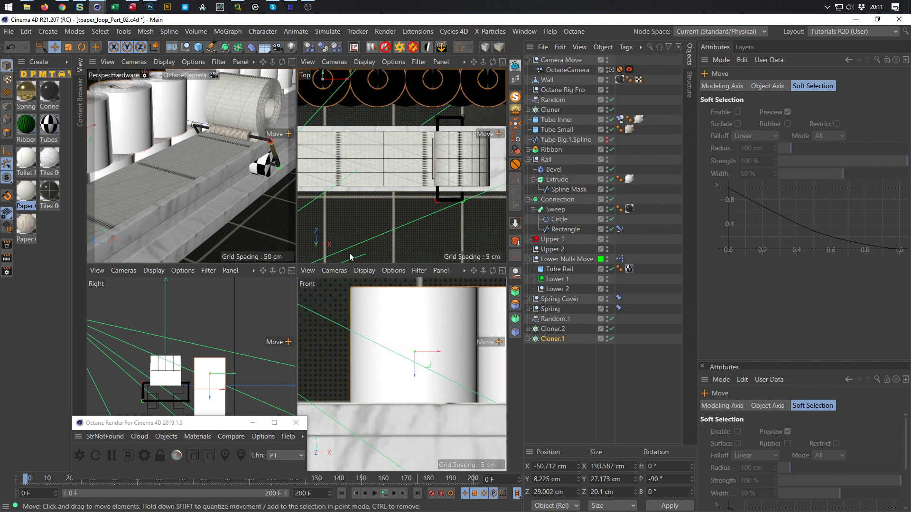
key("F1")
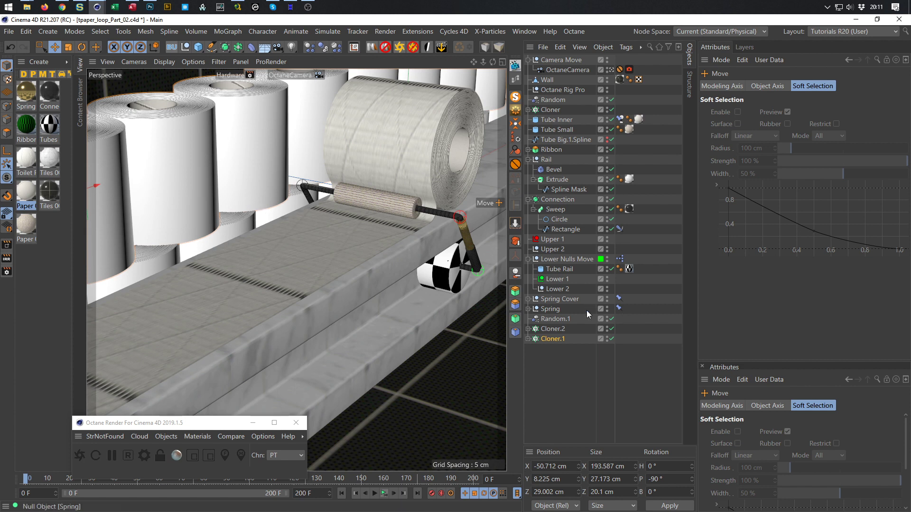
- Try a clone count of 8 on Cloner.2 and restore it to 10
left_click(552, 329)
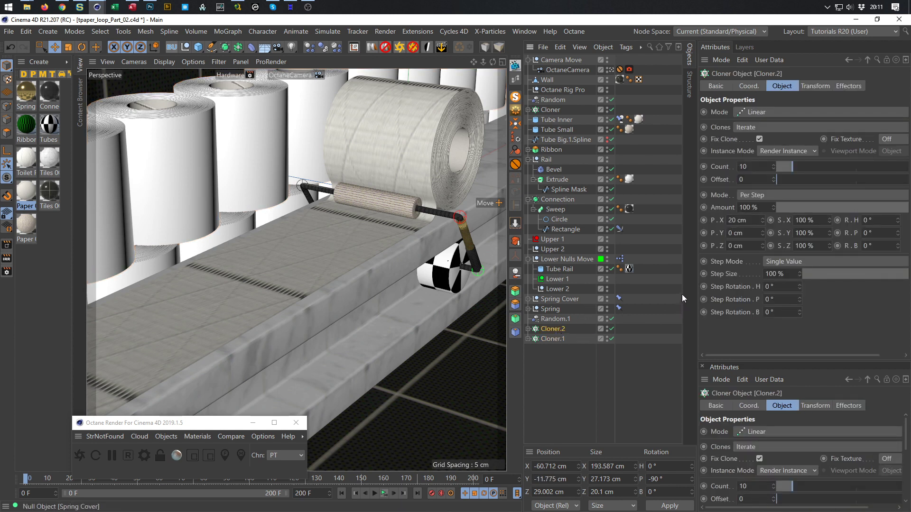
left_click(773, 169)
left_click(773, 168)
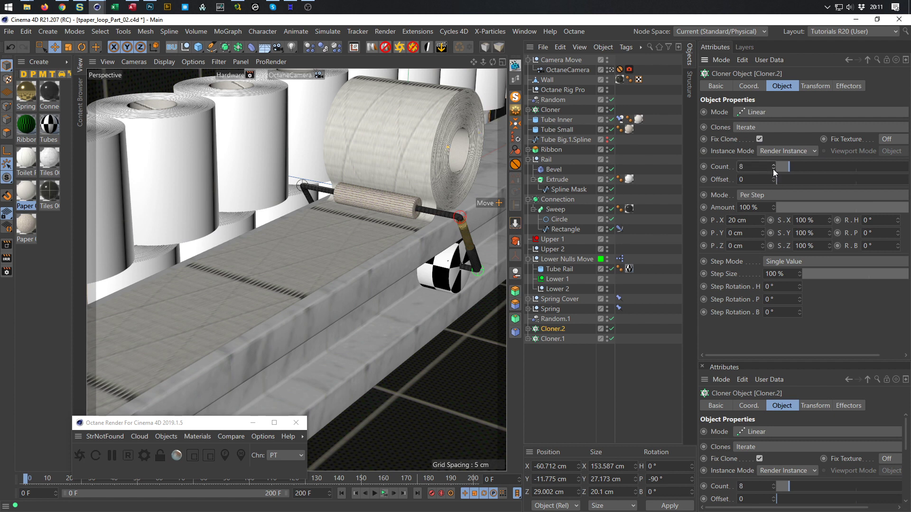
left_click(773, 164)
left_click(774, 164)
- Reduce the upper cloner's clone count to 8
left_click(552, 338)
left_click(773, 169)
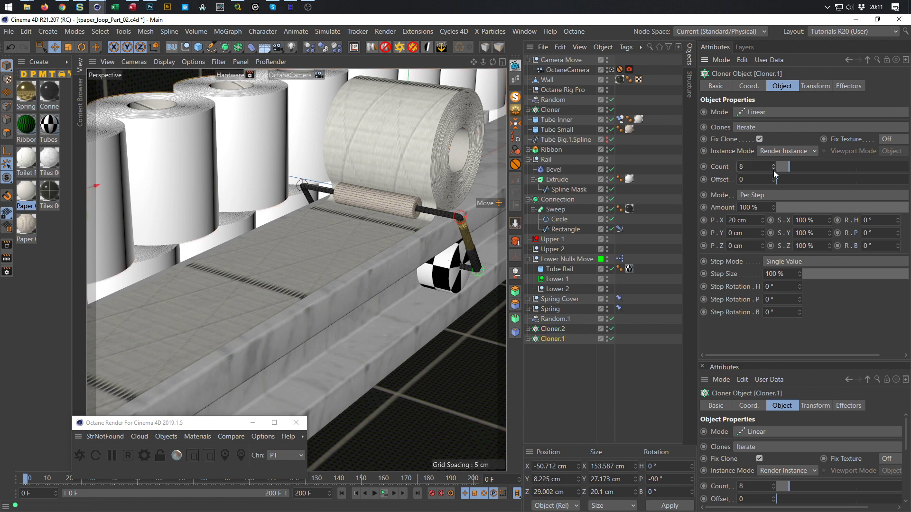
left_click(773, 169)
left_click(773, 169)
left_click(773, 165)
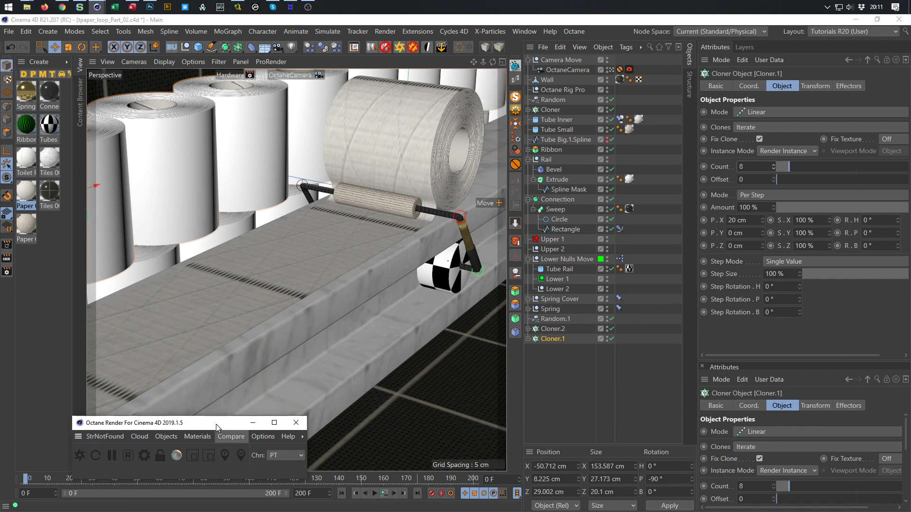
- Scrub the timeline to frame 22 and increase Cloner.2's clone count to 15 to extend the lower row
left_click_drag(185, 422, 176, 389)
left_click_drag(28, 483, 74, 480)
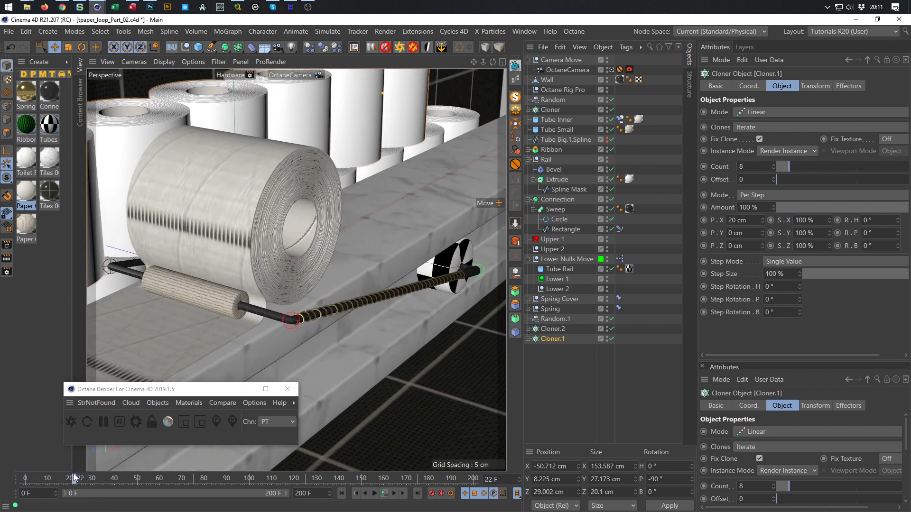
left_click(553, 329)
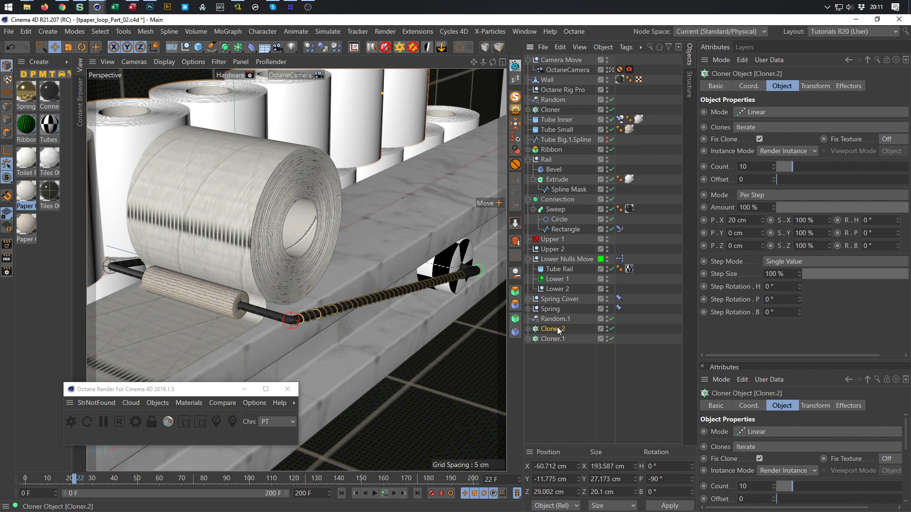
left_click(775, 165)
left_click(774, 165)
left_click(775, 166)
left_click(775, 165)
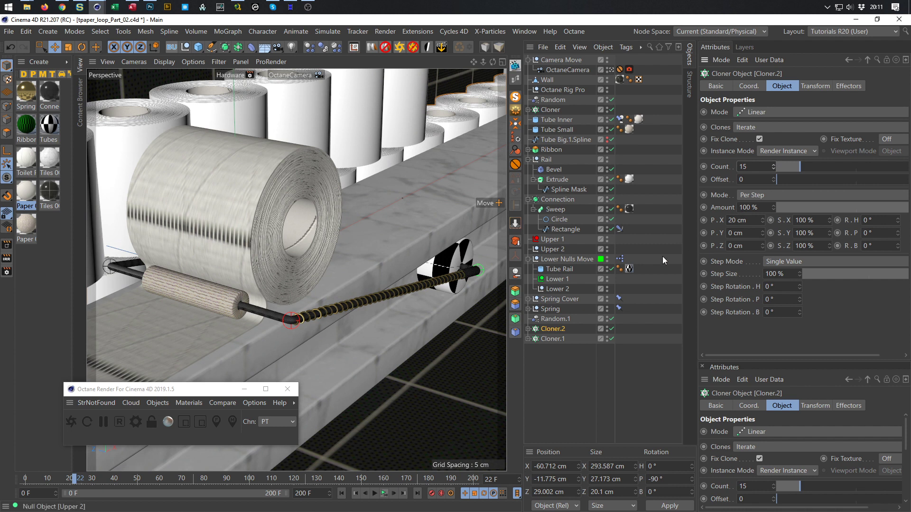
- Increase the upper cloner's clone count to 11 and save the scene at frame 0
left_click(553, 339)
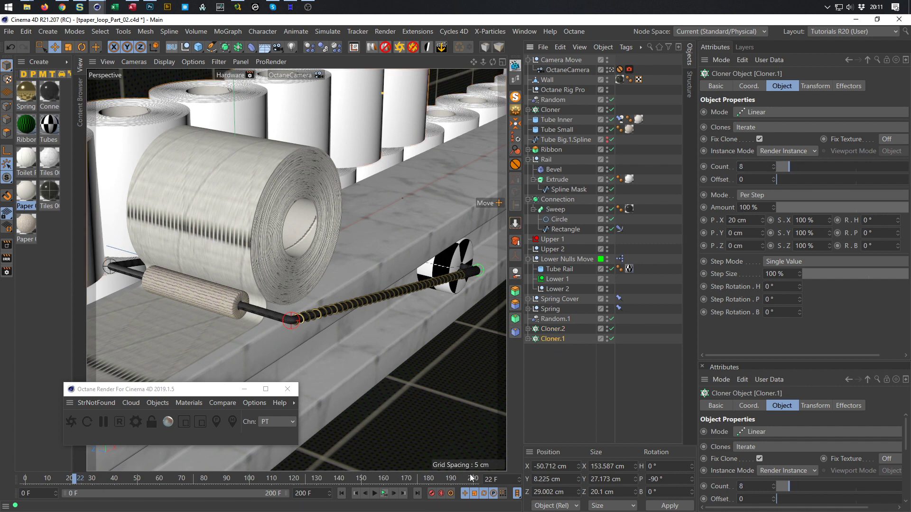
left_click(774, 165)
left_click(773, 165)
left_click(773, 165)
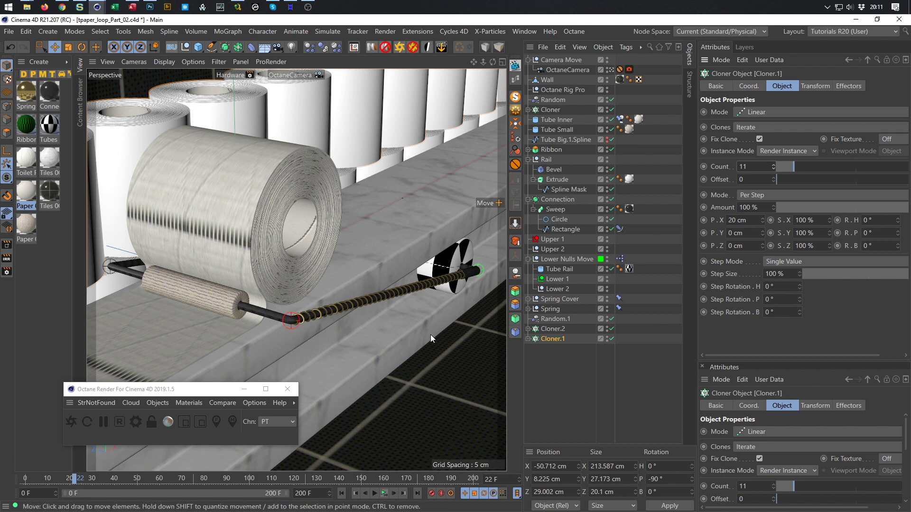
type("0")
key("Return")
key("ctrl+s")
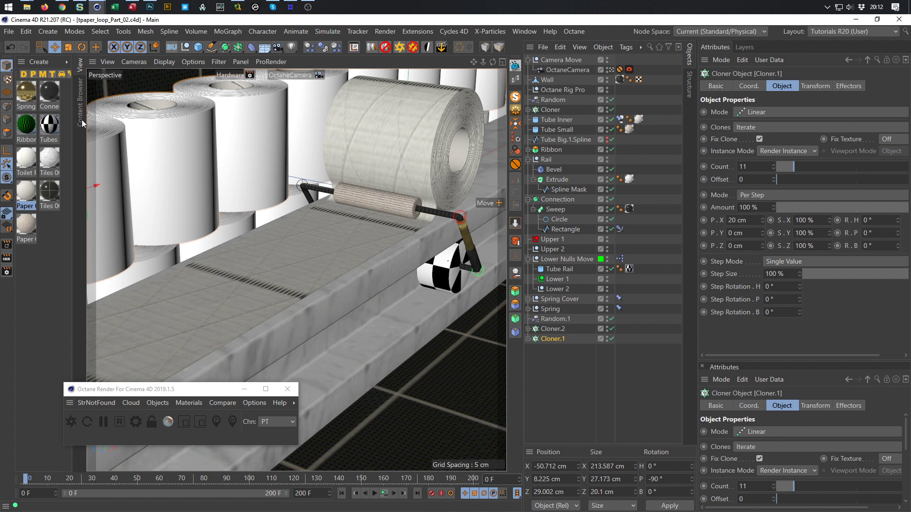
- Start an Octane Live Viewer render beside the viewport and open the Toilet Paper material tag of the upper row's roll
left_click(74, 411)
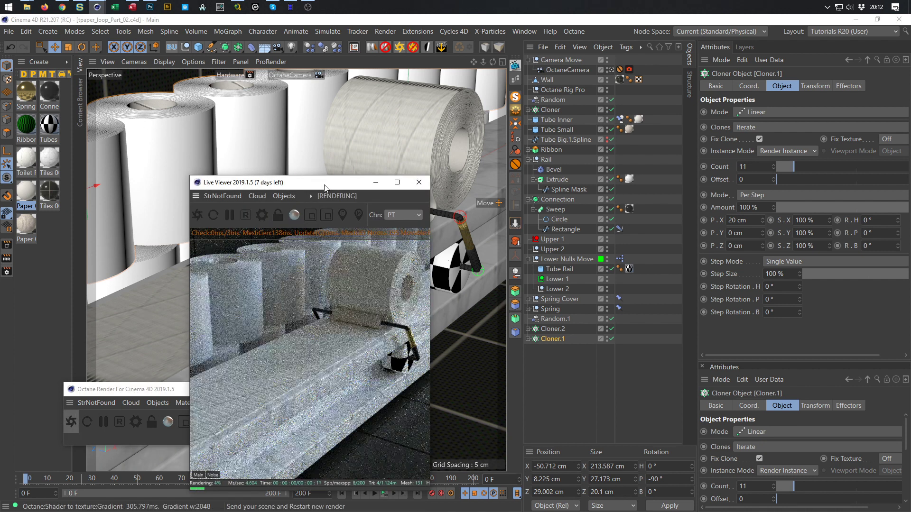
left_click_drag(326, 187, 782, 193)
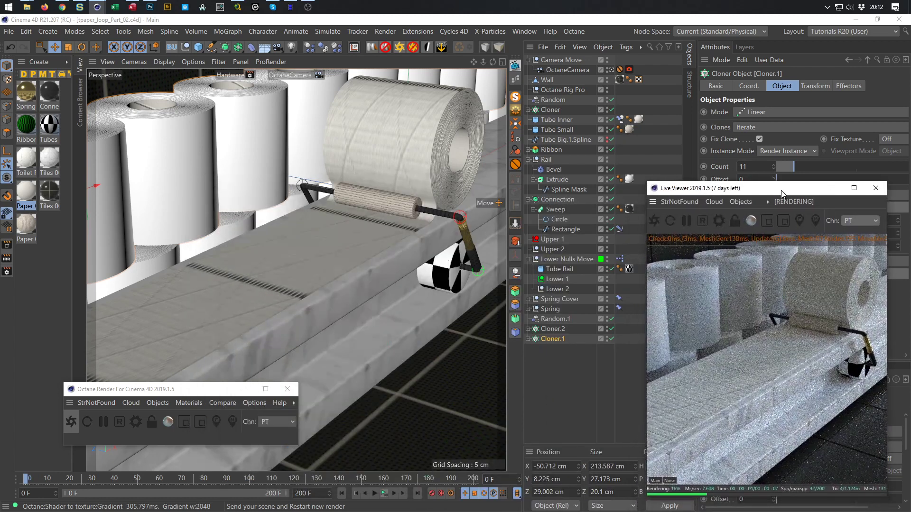
left_click(528, 339)
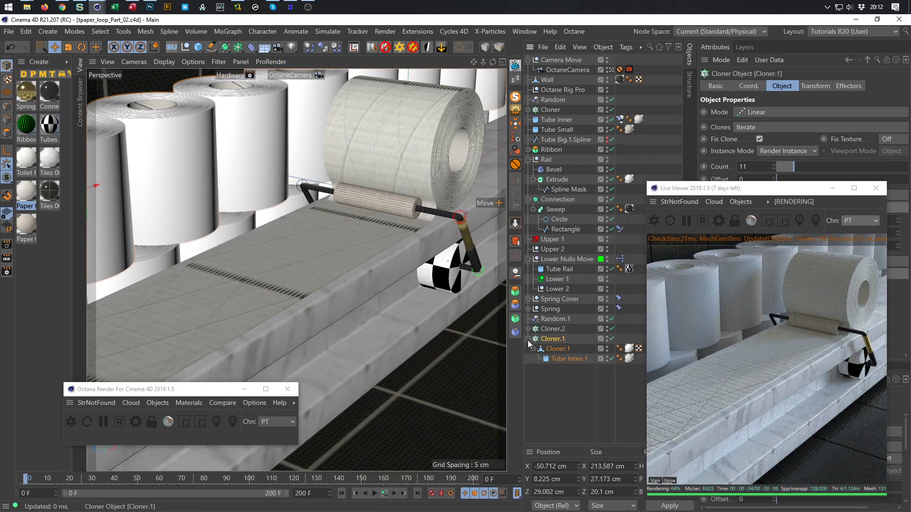
left_click(630, 349)
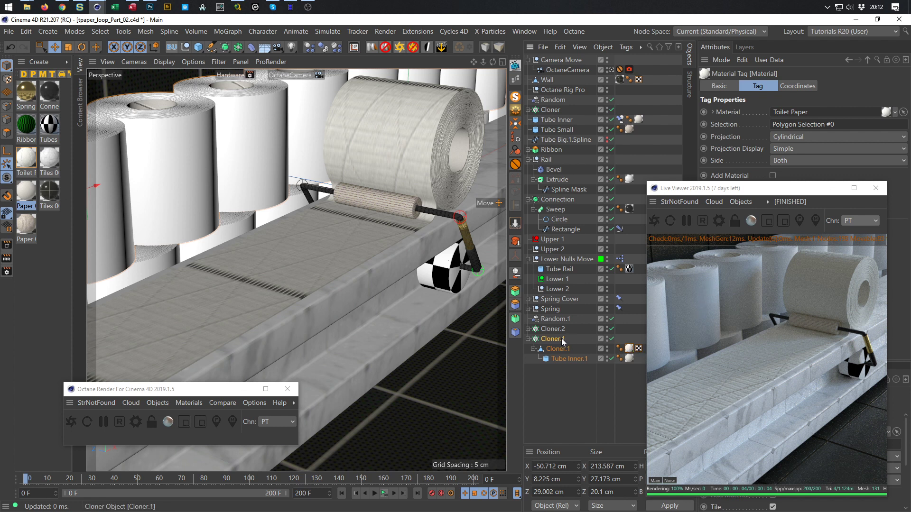
- Expand Cloner.2 and reapply the Toilet Paper material to the material tag of the upper row's roll
left_click(529, 329)
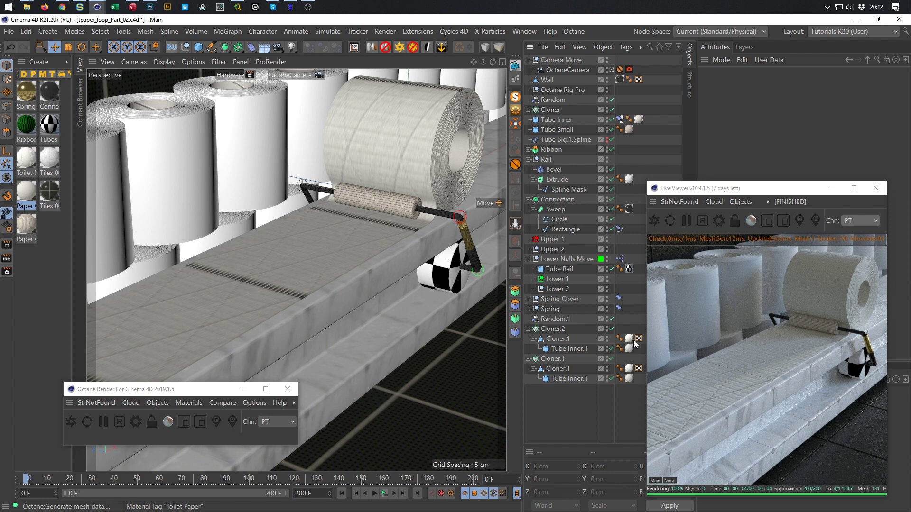
left_click(627, 370)
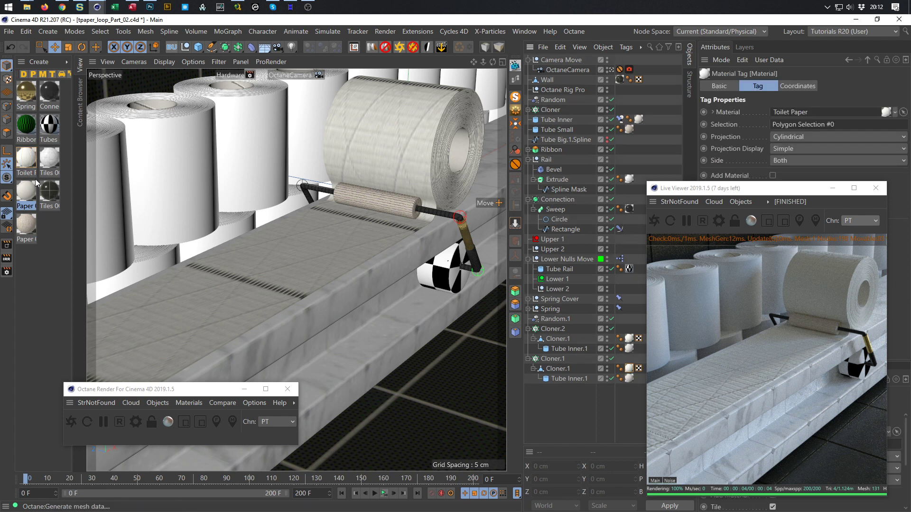
left_click(28, 160)
left_click_drag(28, 160, 631, 373)
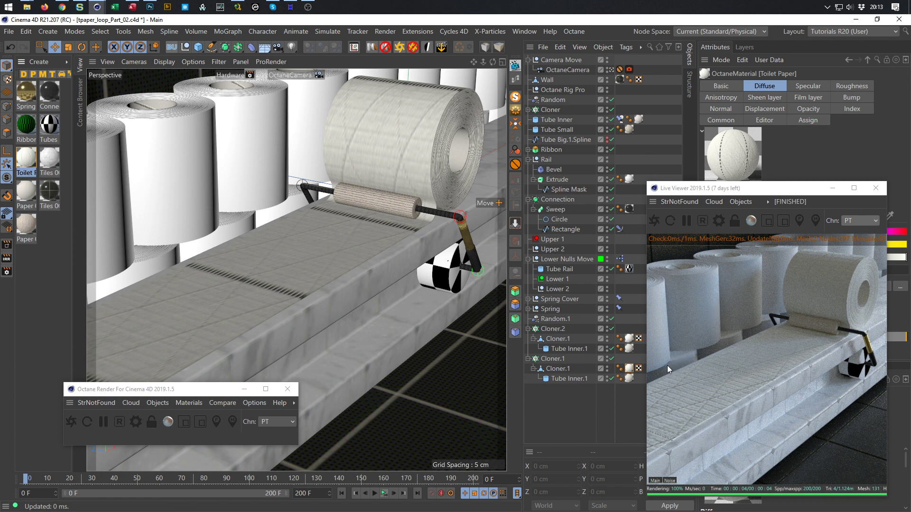
- Try moving the Toilet Paper material tag from the upper row's roll to its parent Cloner.1, restore it, and save the scene
left_click_drag(631, 369, 622, 361)
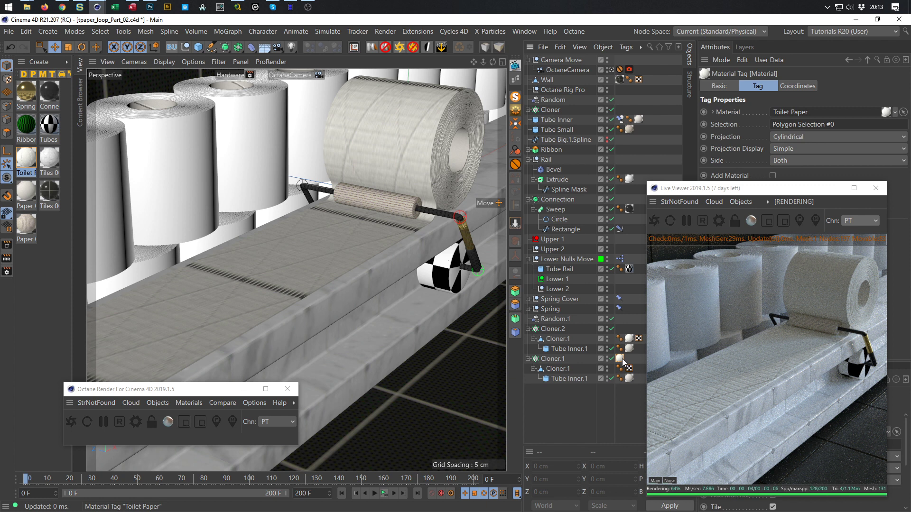
left_click_drag(627, 369, 628, 369)
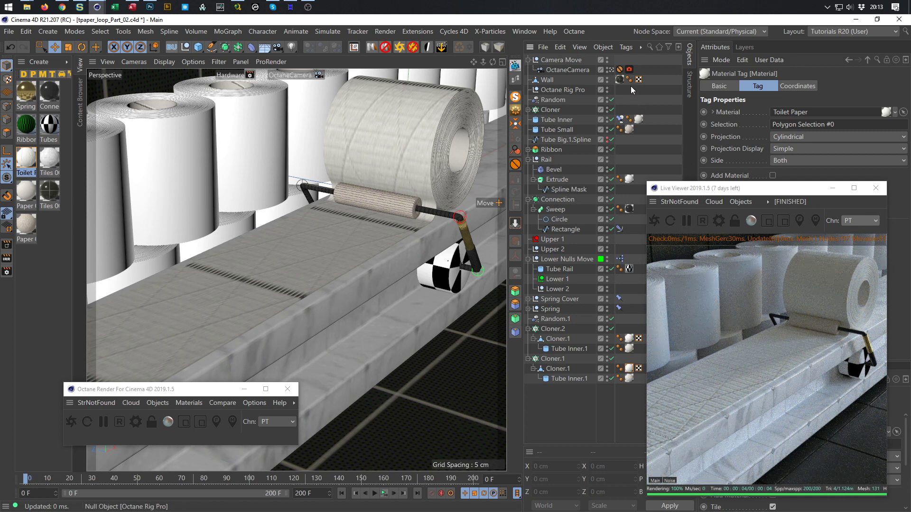
key("ctrl+s")
- Leave the OctaneCamera view and inspect the stacked rolls close up, toggling the upper row's Tube Inner.1 off and on
left_click(610, 70)
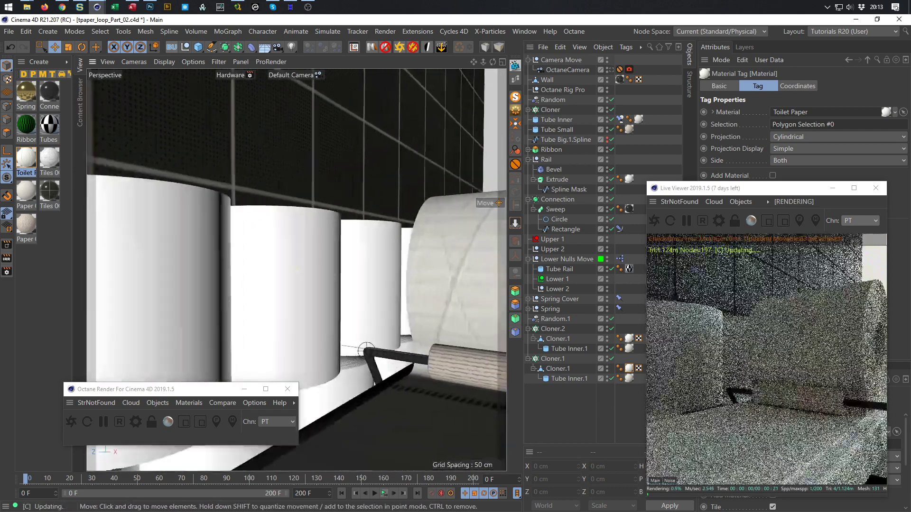
left_click_drag(102, 242, 138, 212, "alt")
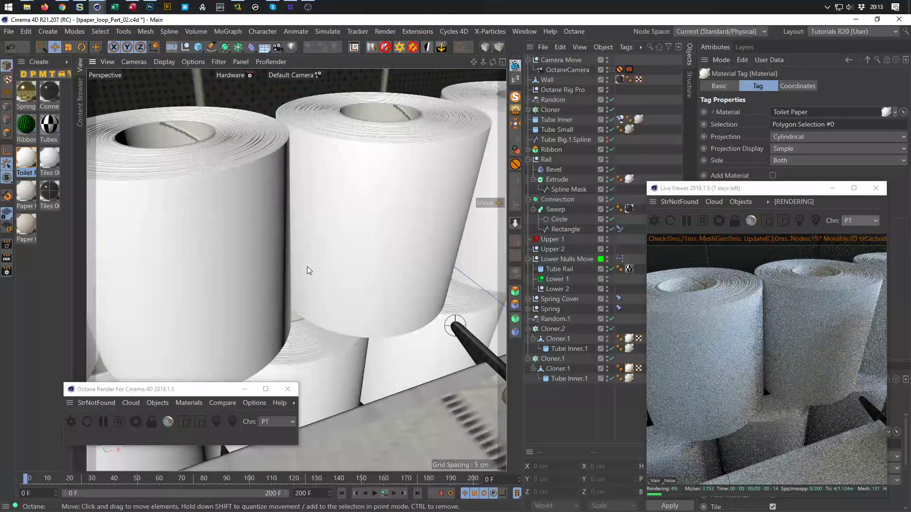
mouse_move(320, 284)
left_mouse_down("alt")
mouse_move(300, 285)
mouse_move(318, 298)
left_mouse_up("alt")
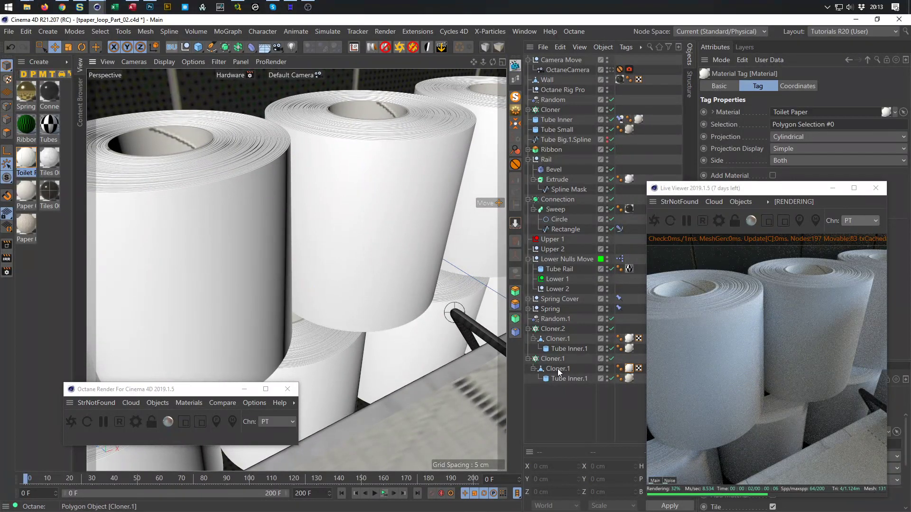
left_click(612, 378)
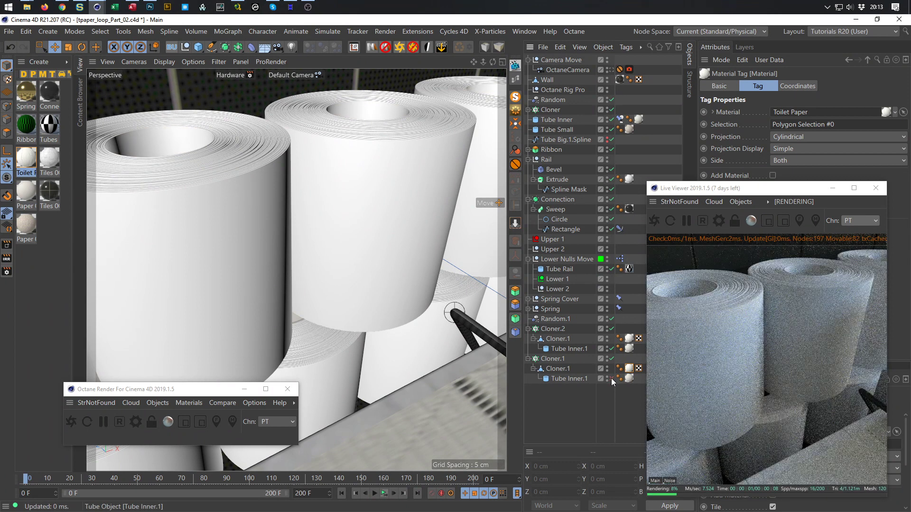
left_click(612, 378)
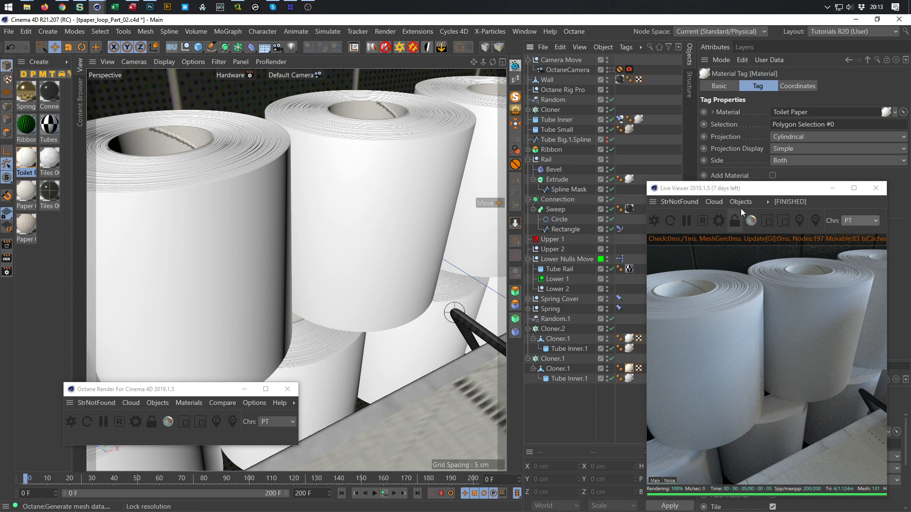
- Clear the polygon selection restriction from the Toilet Paper material tag of the roll under Cloner.2
left_click_drag(627, 328, 626, 394)
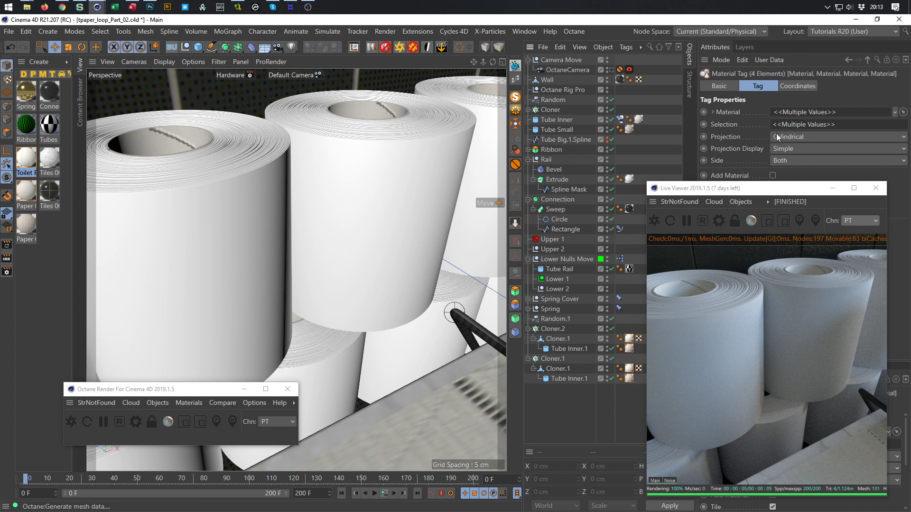
left_click(629, 340)
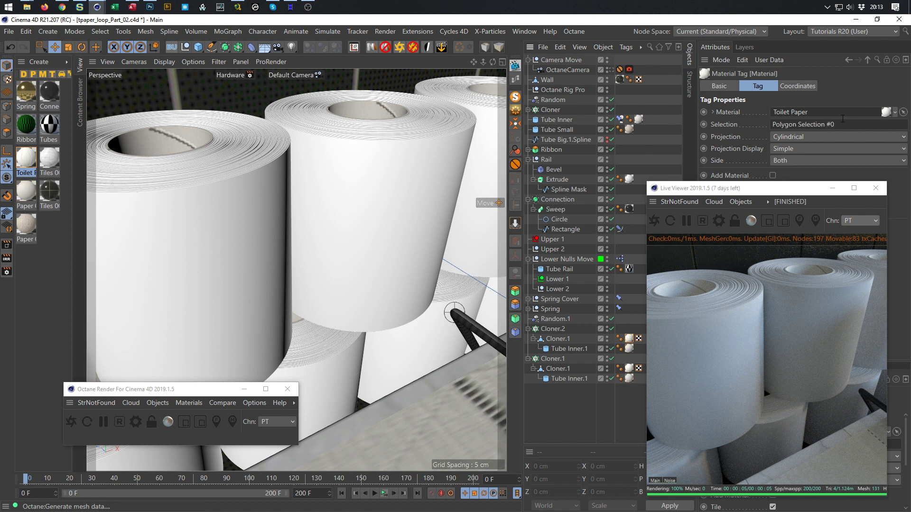
left_click_drag(842, 123, 687, 168)
key("Delete")
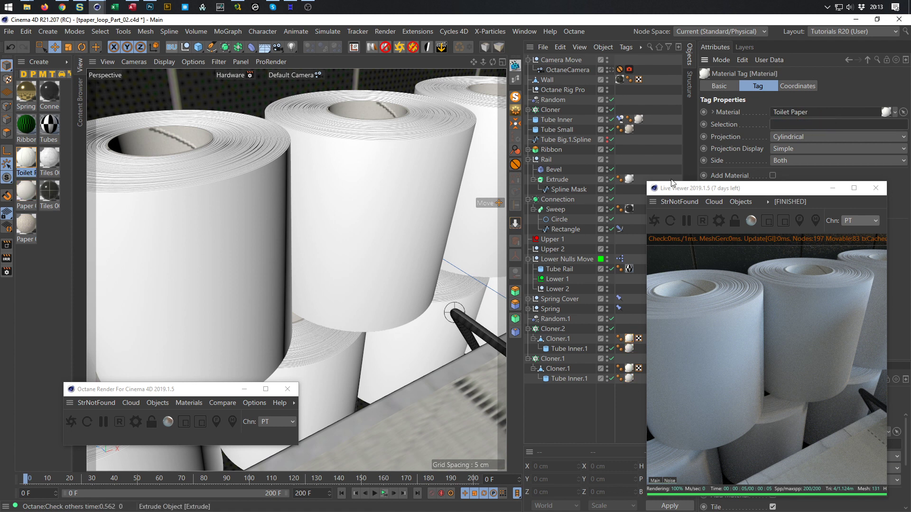
key("Return")
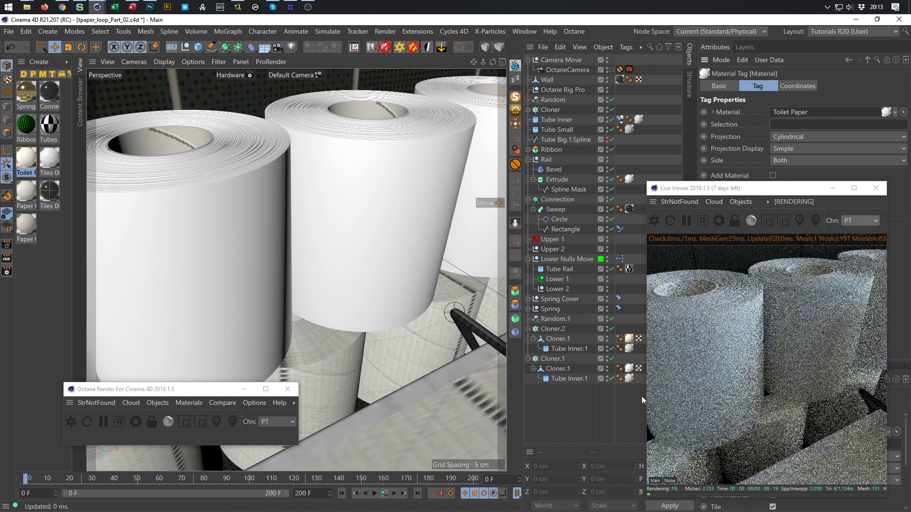
- Check the lower inner tube's material tag and clear the selection restriction from the upper roll's Toilet Paper tag
left_click(629, 349)
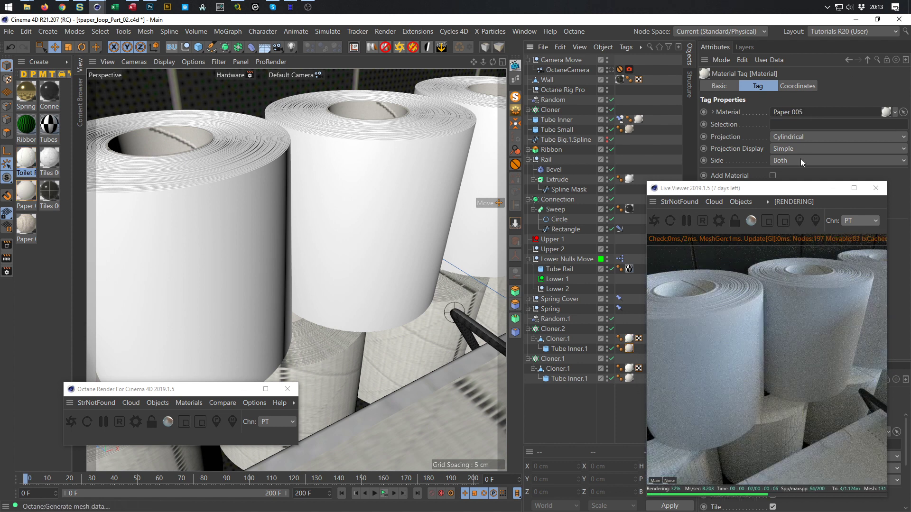
left_click(629, 369)
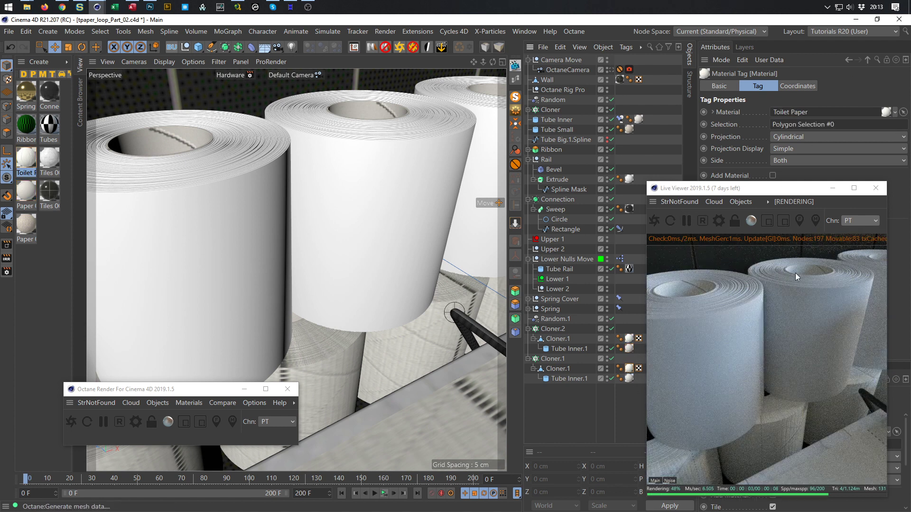
left_click_drag(843, 125, 678, 151)
key("BackSpace")
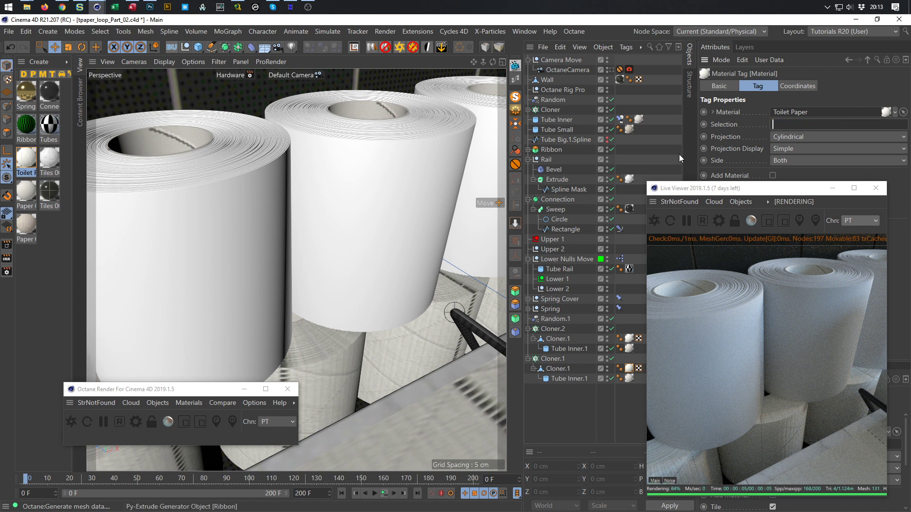
key("Return")
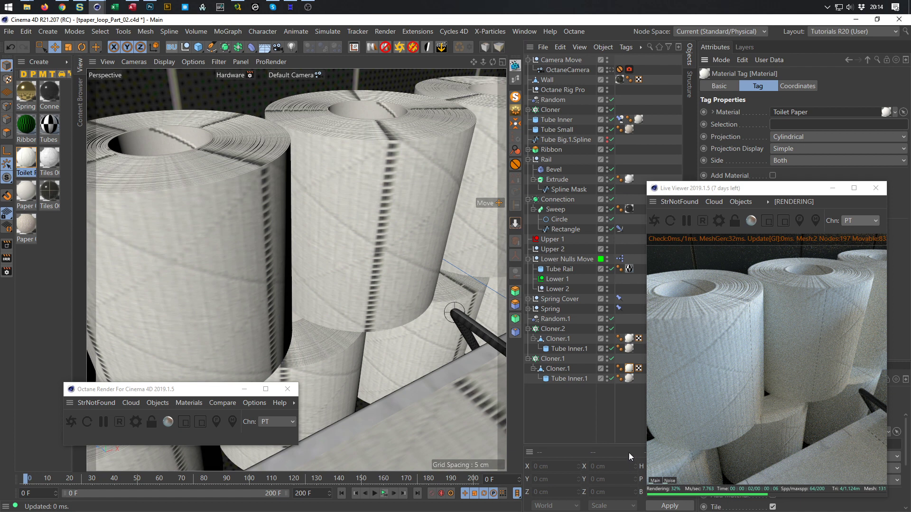
- Check the upper inner tube's material tag and compare the paper texture on the cloned rows with the main roll from several angles
left_click(629, 379)
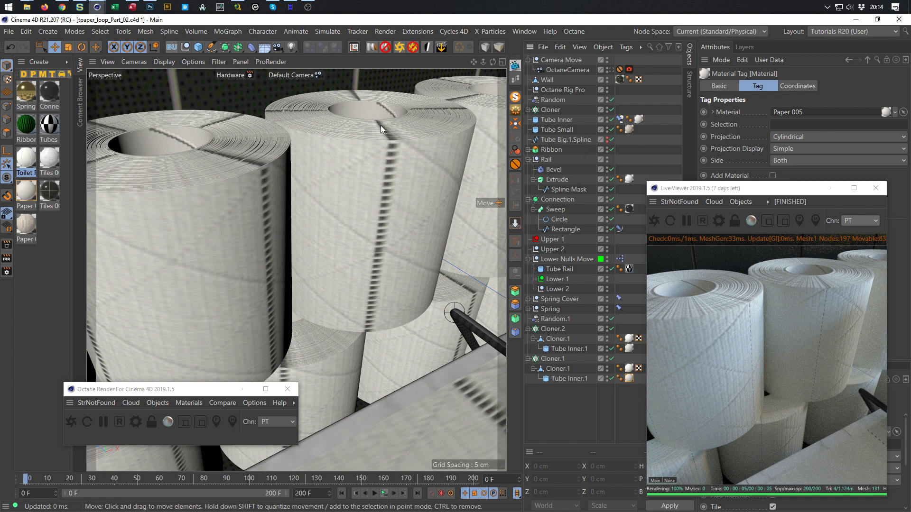
right_click_drag(443, 286, 335, 303, "alt")
left_click_drag(335, 303, 369, 290, "alt")
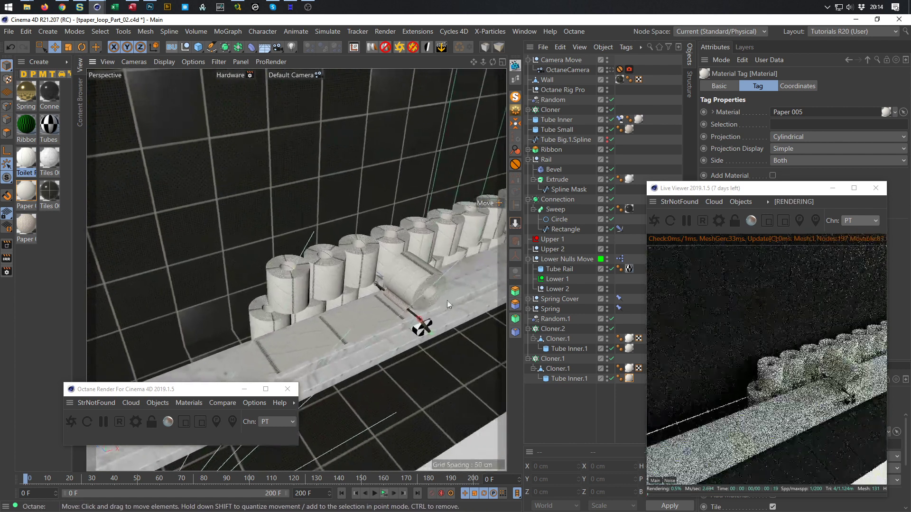
right_click_drag(434, 279, 479, 277, "alt")
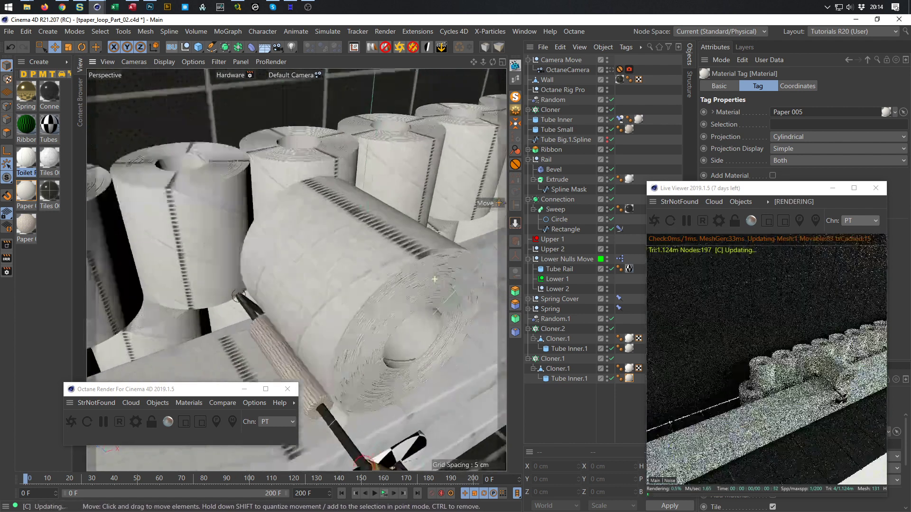
left_click_drag(434, 280, 409, 268, "alt")
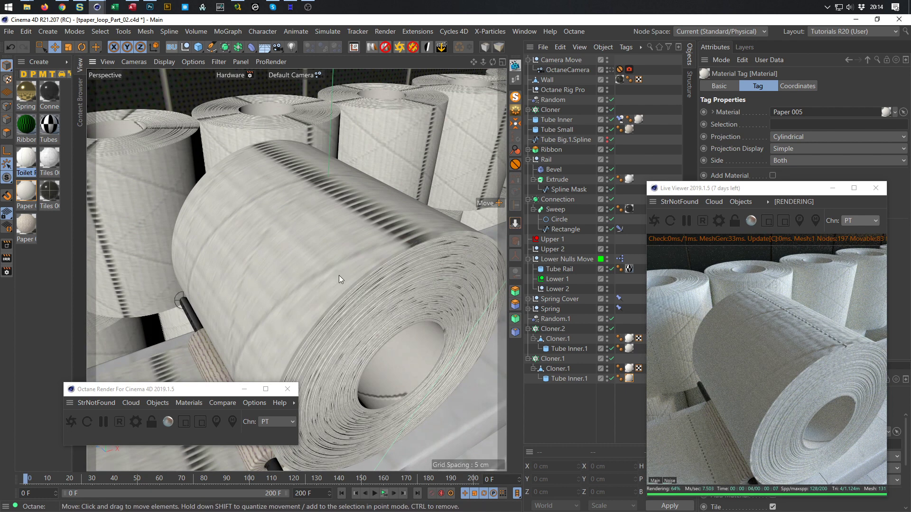
left_click_drag(339, 276, 229, 200, "alt")
right_click_drag(229, 201, 173, 209, "alt")
left_click_drag(173, 209, 237, 238, "alt")
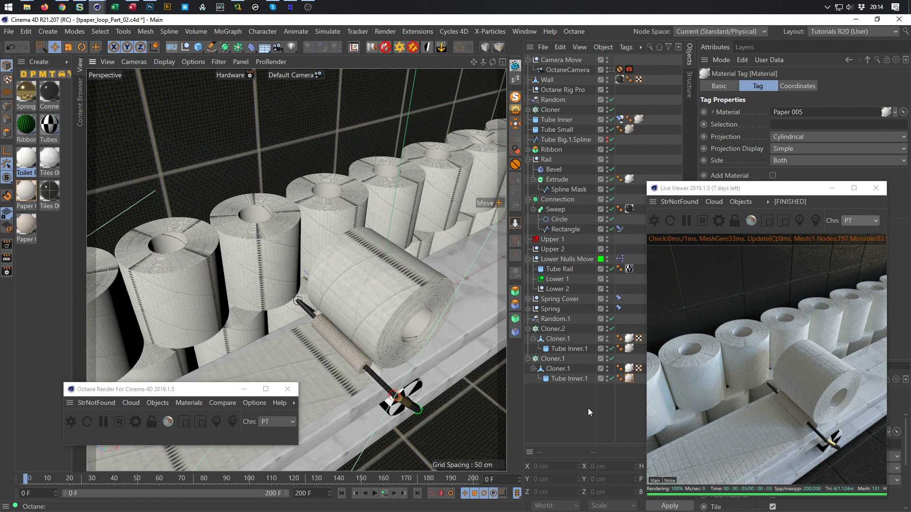
- Delete Random.1 and both roll-row cloners with their children, and place a duplicate of the original Cloner below Spring
left_click_drag(588, 408, 534, 327)
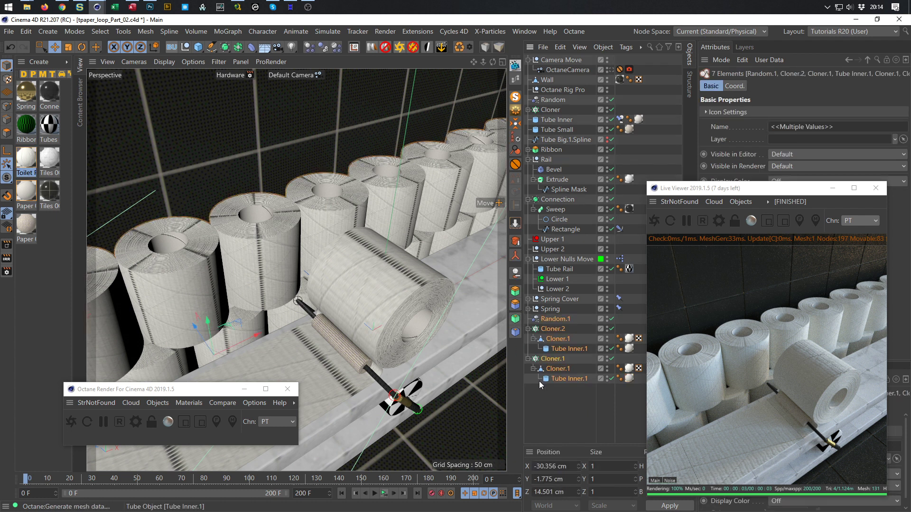
key("Delete")
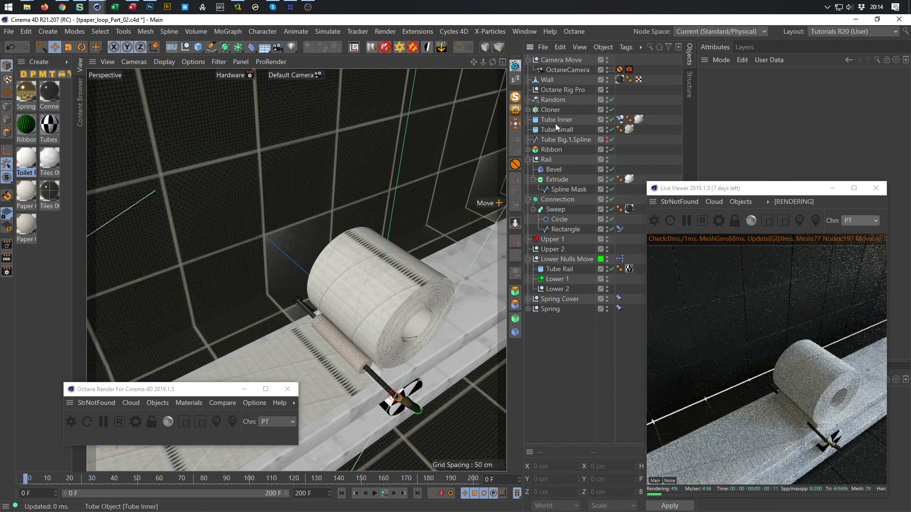
left_click(552, 109)
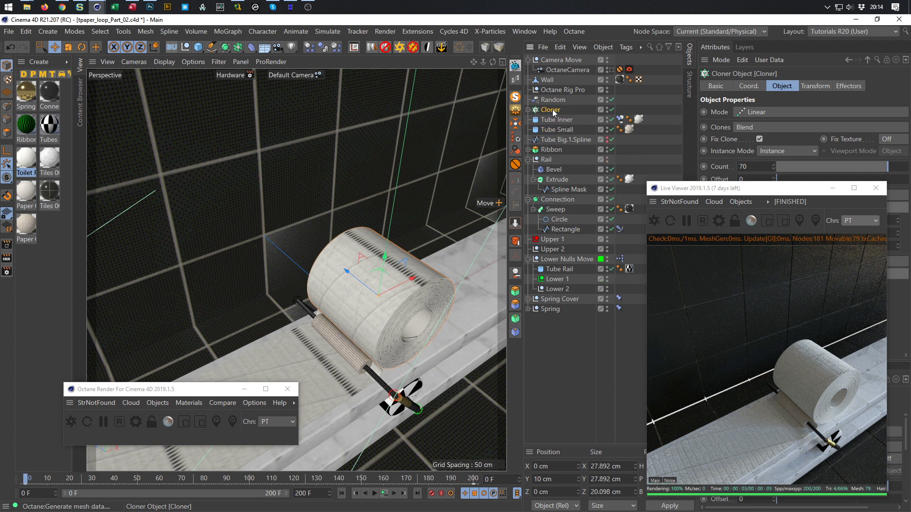
left_click_drag(561, 337, 552, 338, "ctrl")
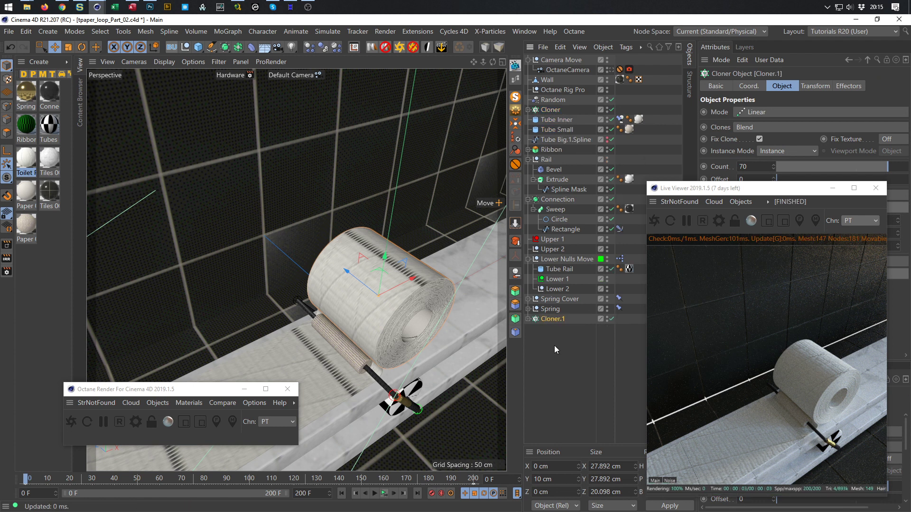
left_click(528, 320)
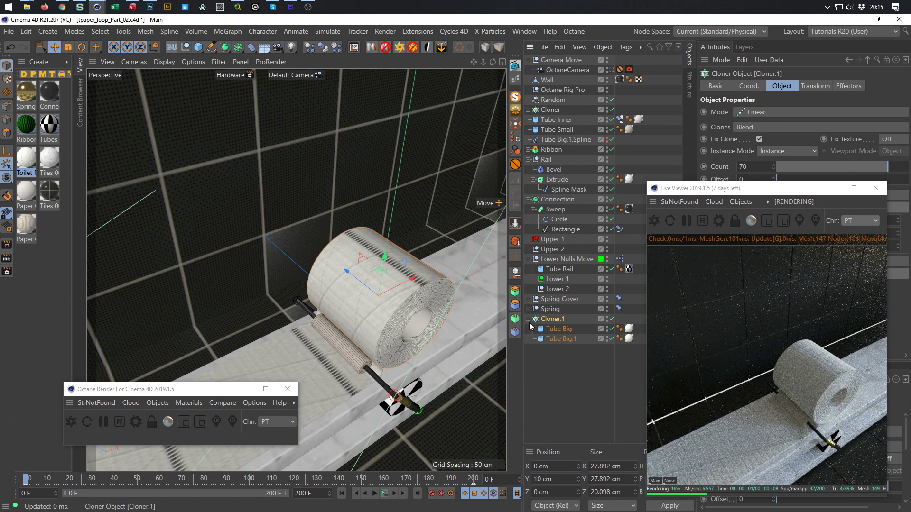
- Duplicate Tube Inner below the copied cloner and delete the Constraint tag from the copy
left_click(555, 120)
left_click_drag(554, 118, 561, 361, "ctrl")
left_click(619, 349)
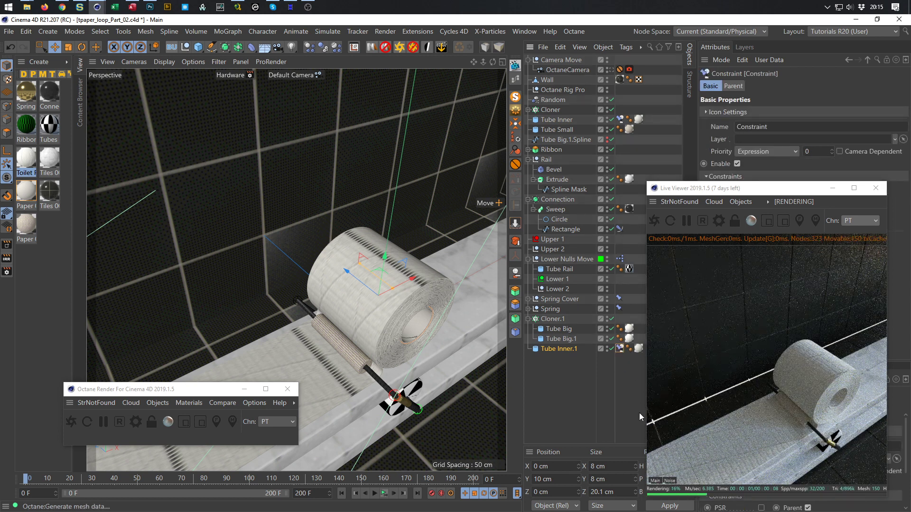
key("Delete")
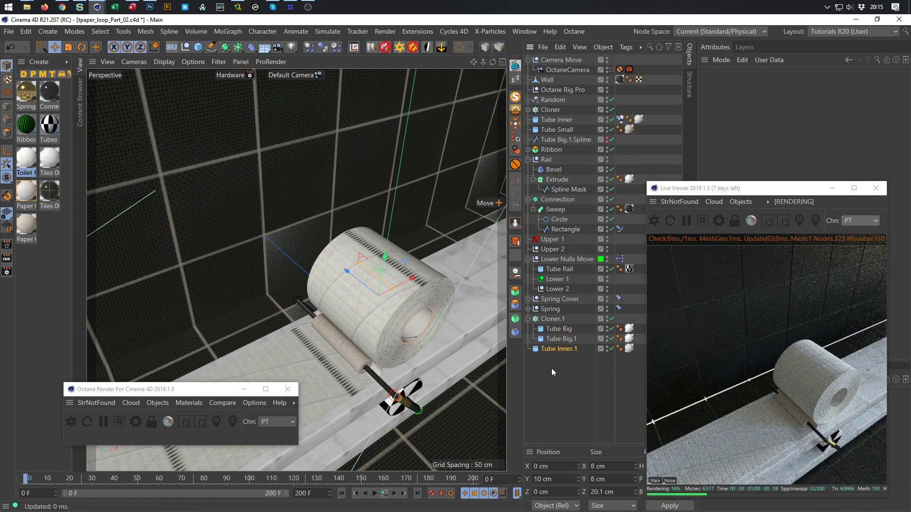
left_click(528, 319)
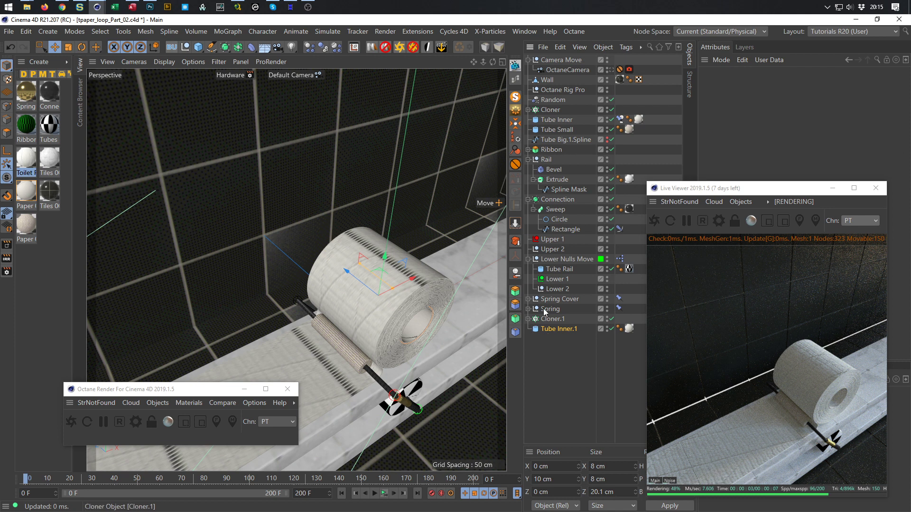
- Create a null named TpRolls and group the duplicated Cloner.1 and Tube Inner.1 inside it at the end of the object list
left_click(188, 48)
double_click(550, 59)
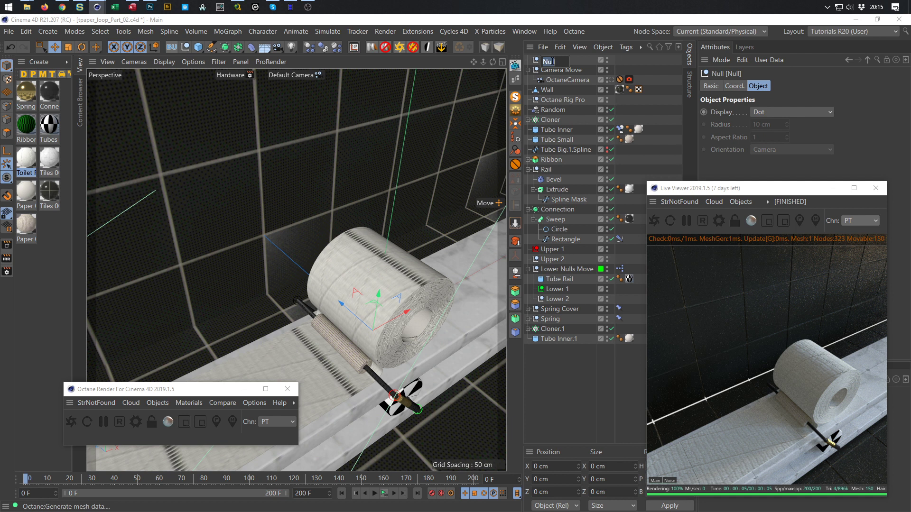
type("TpRolls")
key("Return")
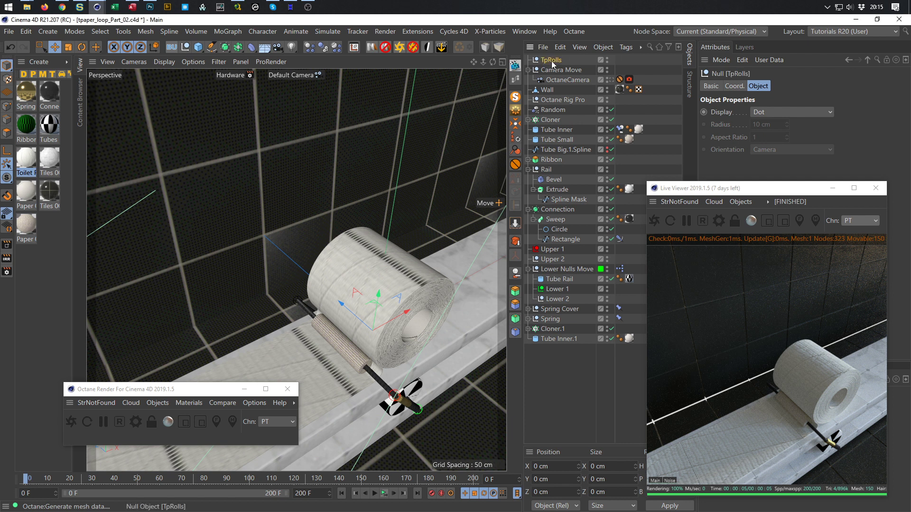
left_click_drag(551, 362, 552, 346)
left_click(558, 329)
left_click(549, 319, "ctrl")
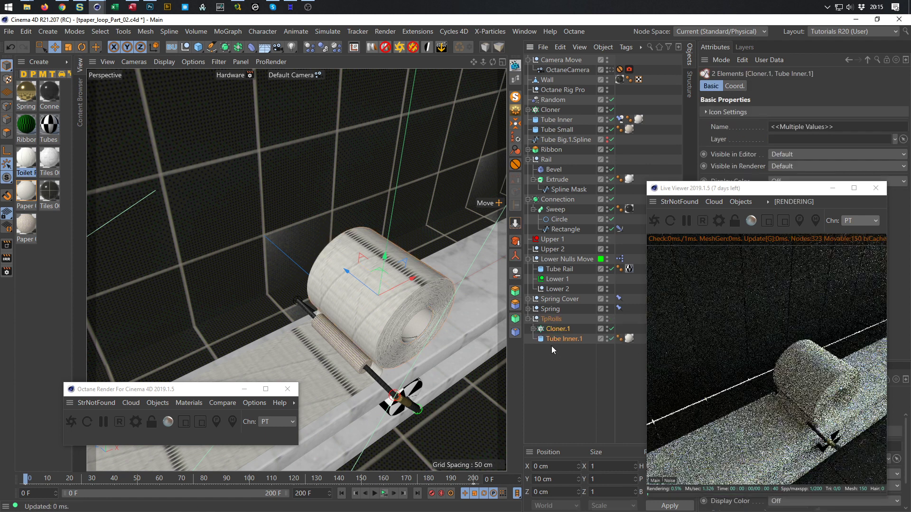
- Move the copied toilet roll behind the rail to about 30.4 cm in Z and rotate it to stand upright
left_click(528, 318)
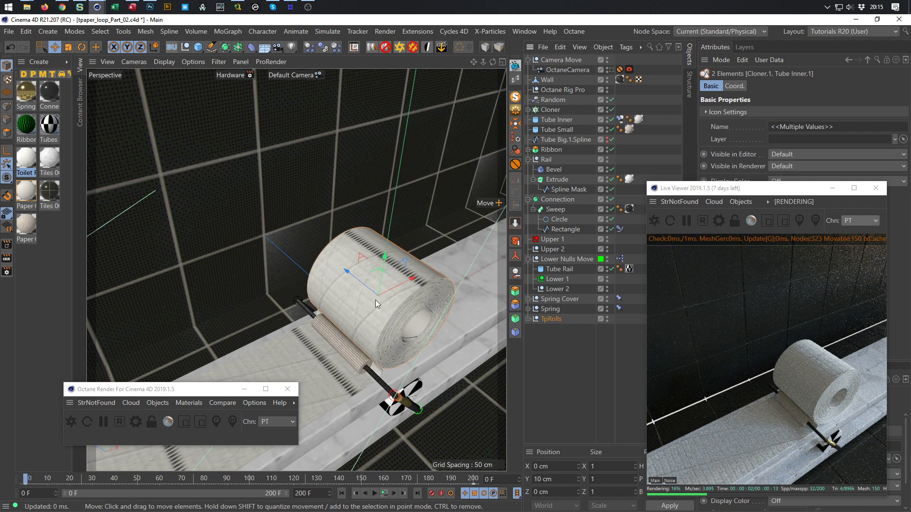
left_click_drag(350, 275, 285, 216)
middle_click(285, 216)
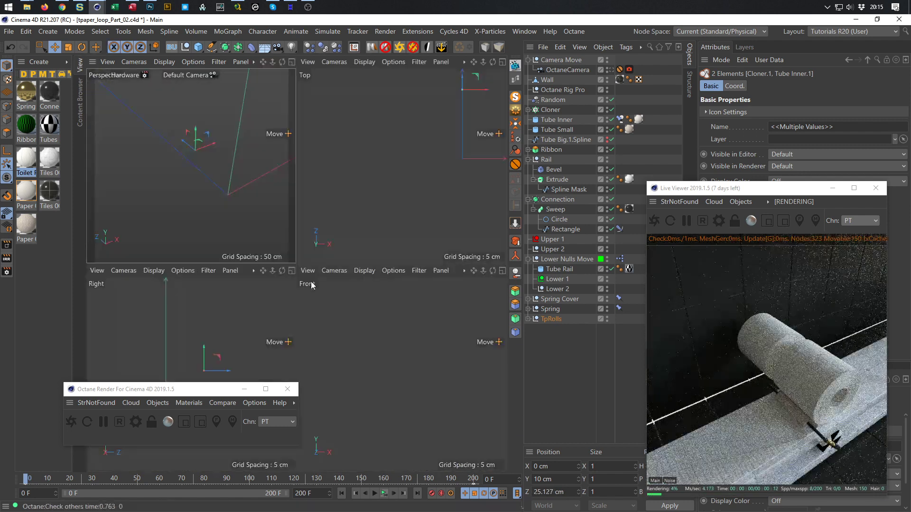
middle_click(269, 308)
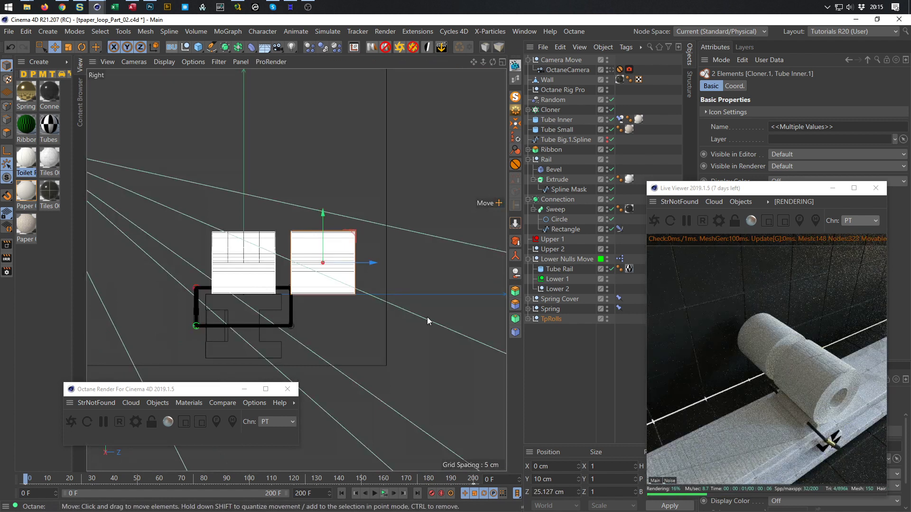
key("r")
left_click_drag(355, 256, 347, 304)
key("e")
left_click_drag(364, 266, 386, 262)
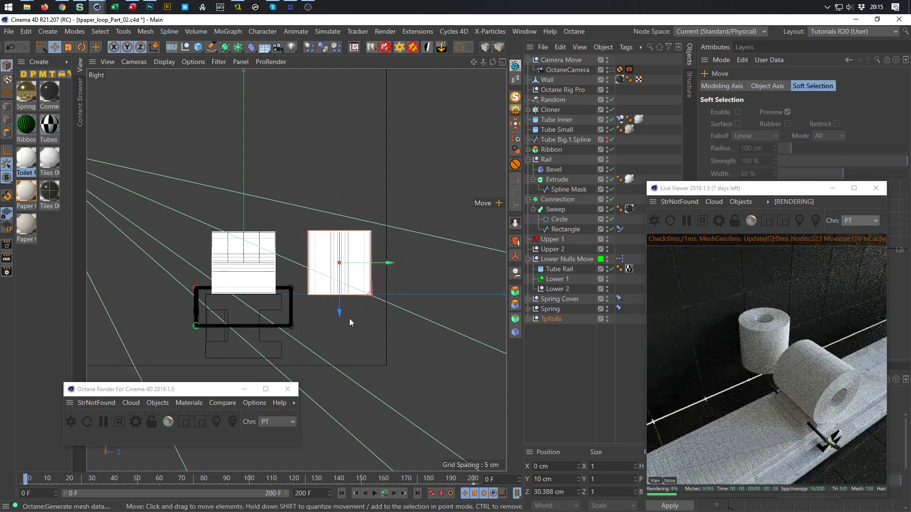
- Lower the upright roll to about -12.1 cm in Y and look through the OctaneCamera
left_click_drag(341, 311, 340, 382)
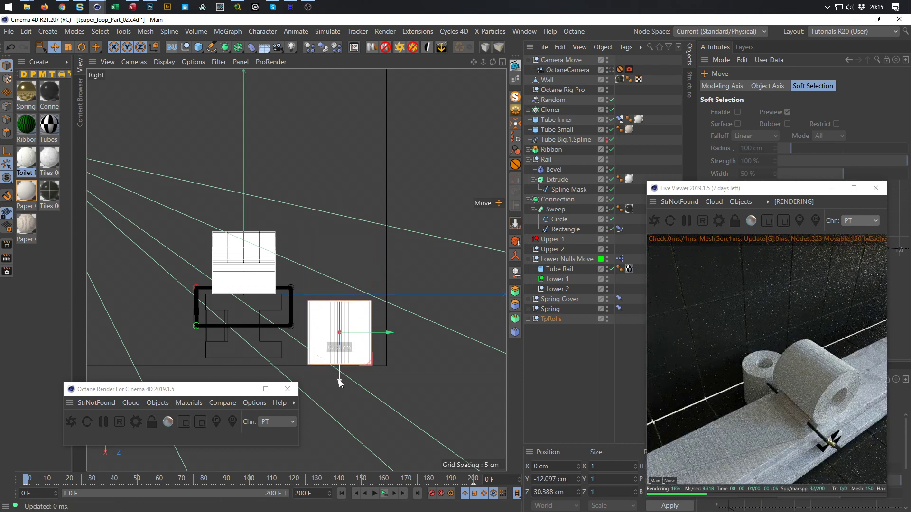
middle_click(370, 380)
middle_click(201, 192)
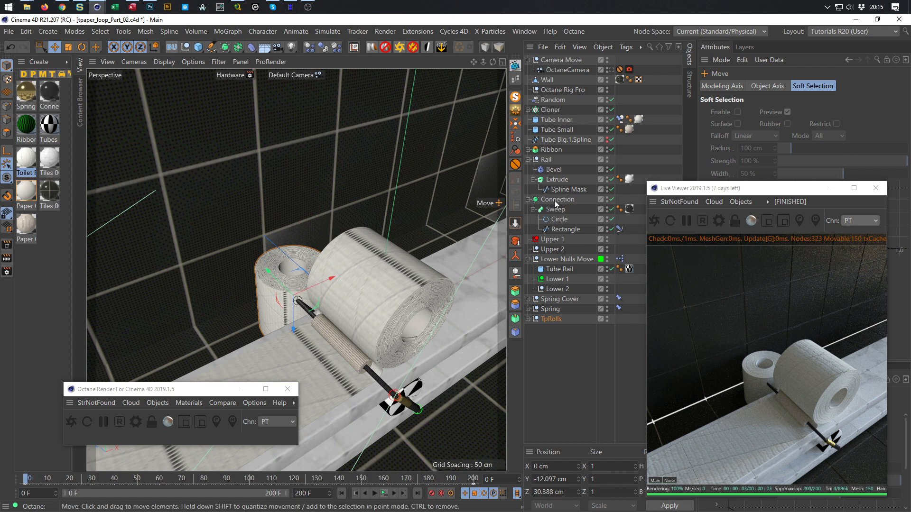
left_click(611, 70)
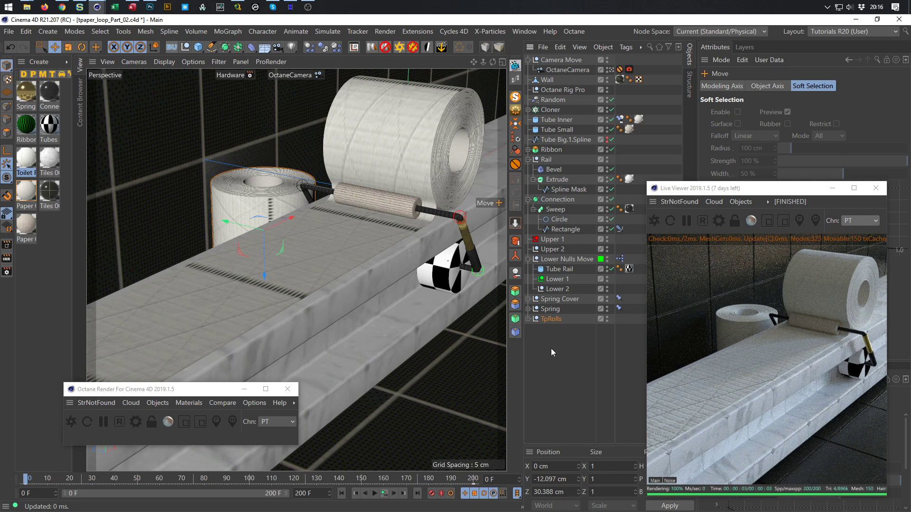
- Put the TpRolls null inside a new Cloner and set its instance mode to Render Instance
left_click(557, 322)
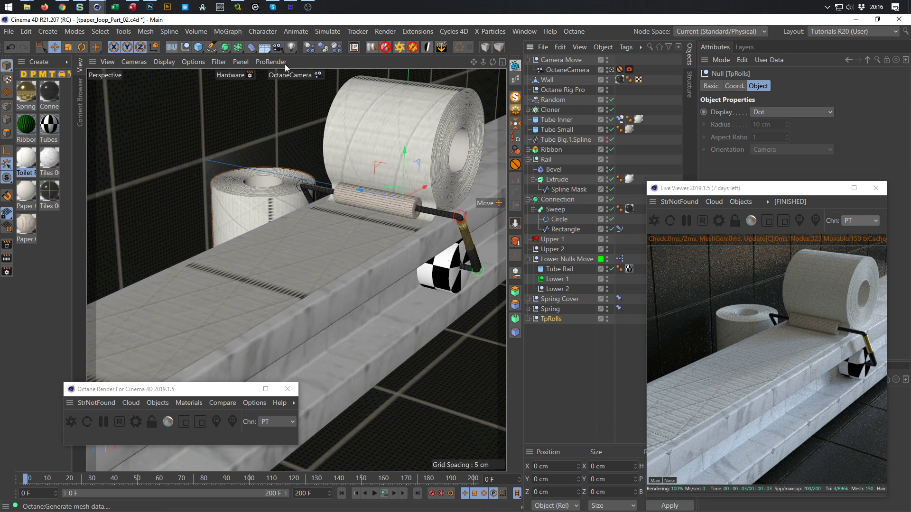
left_click(230, 33)
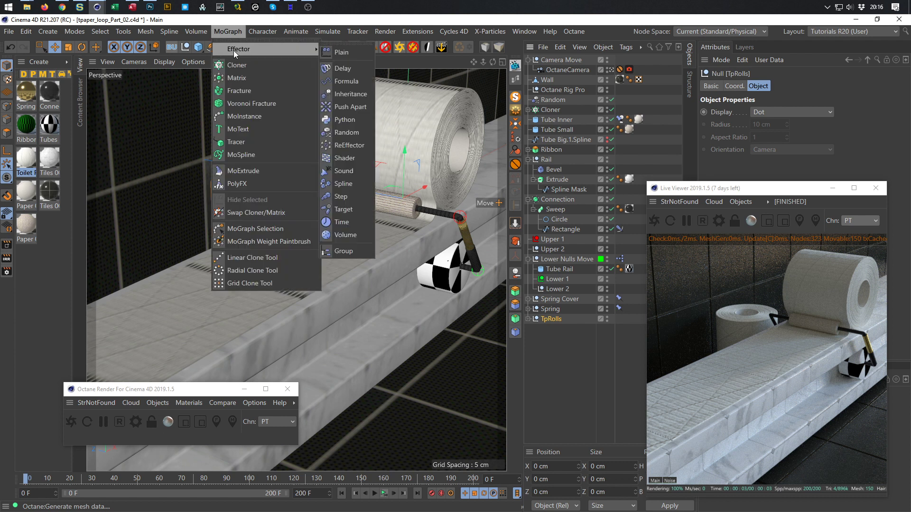
left_click(236, 63)
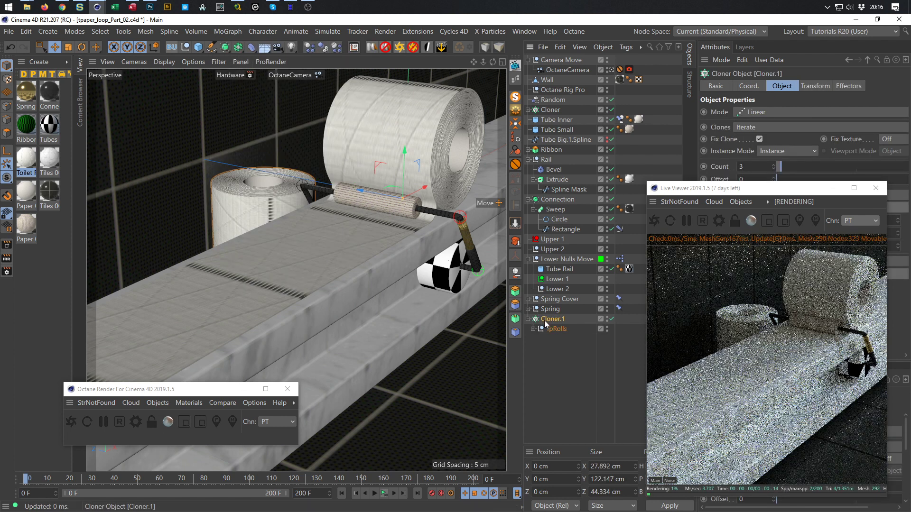
left_click(774, 152)
left_click(778, 170)
- Set the roll cloner's per-step offset to 20 cm in X and 0 cm in Y
left_click_drag(765, 191, 573, 168)
double_click(750, 232)
type("0")
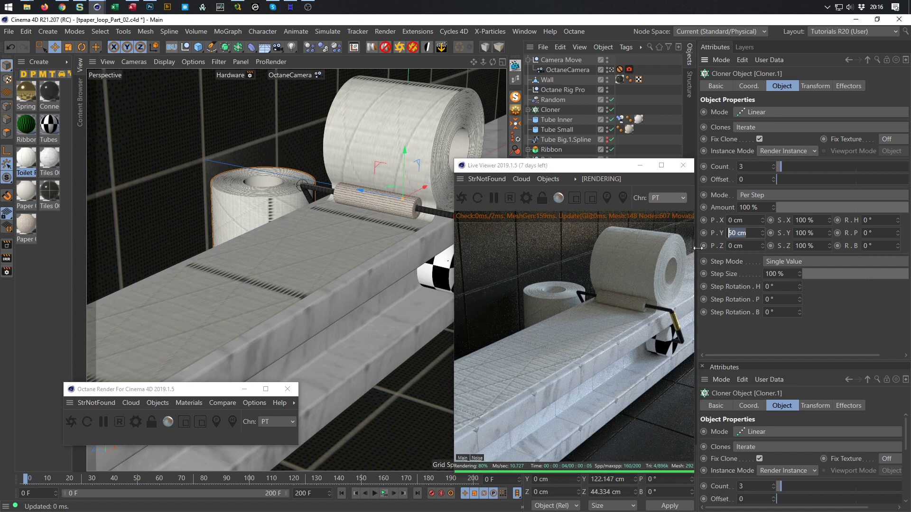
key("shift+Tab")
type("20")
key("Return")
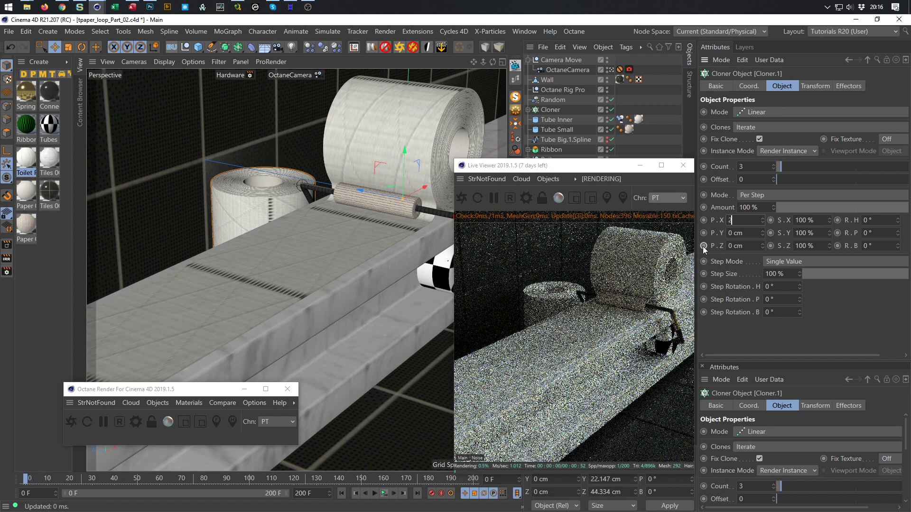
- Close the Live Viewer and move the roll cloner along X to about -60.8 cm
left_click_drag(588, 166, 612, 167)
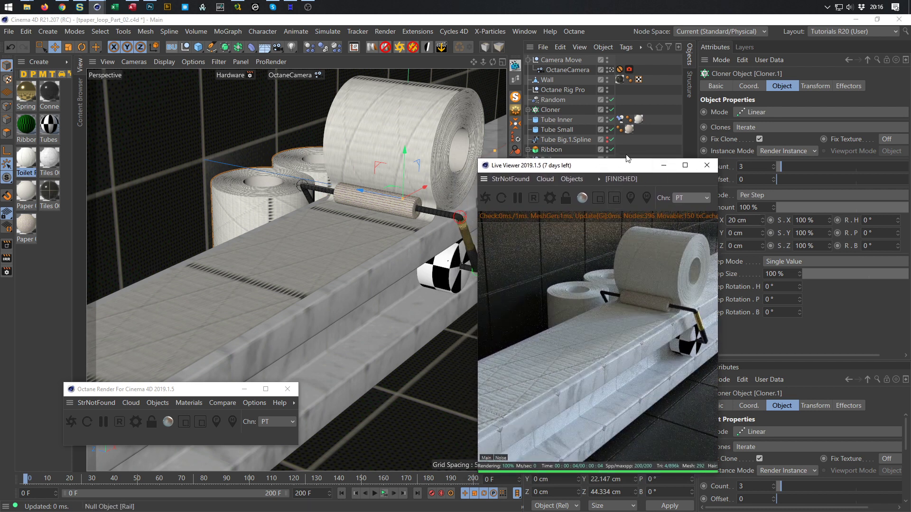
left_click(706, 165)
left_click(554, 320)
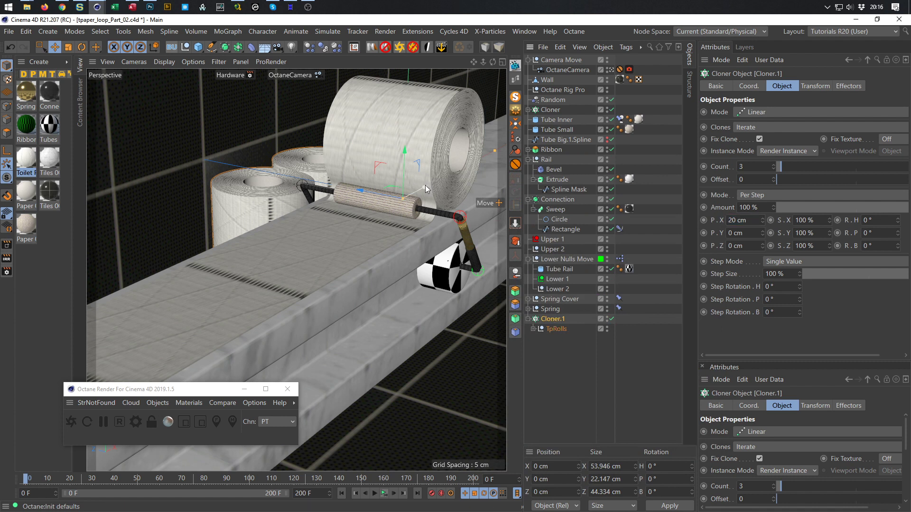
left_click(558, 352)
left_click(554, 320)
left_click_drag(425, 187, 230, 368)
- Go to frame 25 and shift the Wall object to about 9.8 cm in X
left_click(487, 479)
type("25")
key("Return")
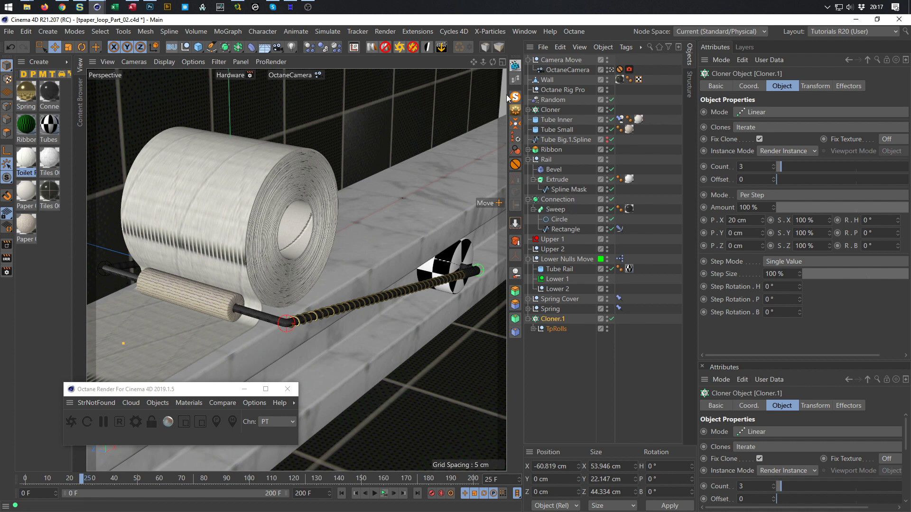
left_click(546, 81)
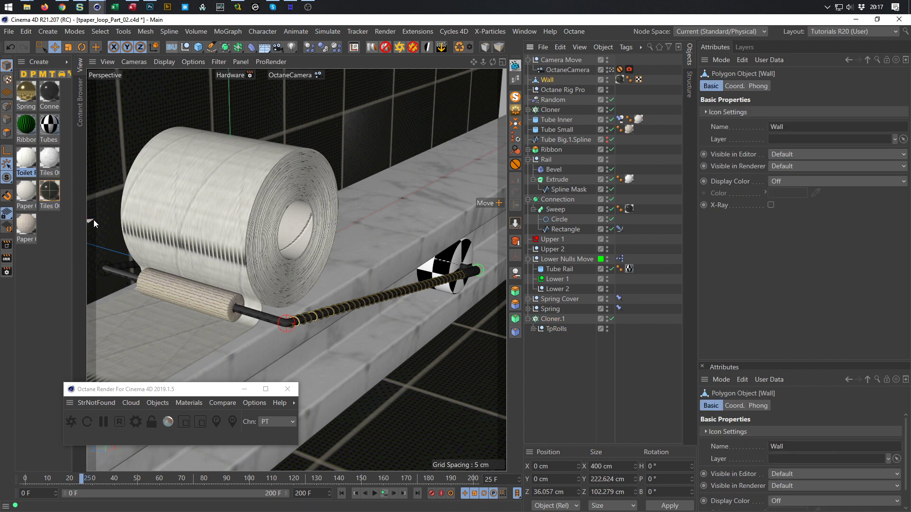
left_click_drag(92, 218, 132, 192)
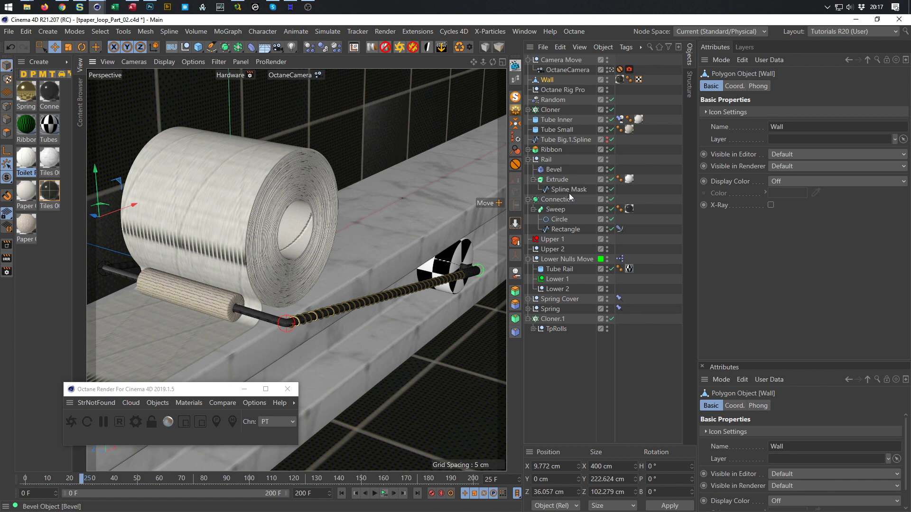
- Raise the roll cloner's clone count to 15 and save the scene
left_click(551, 318)
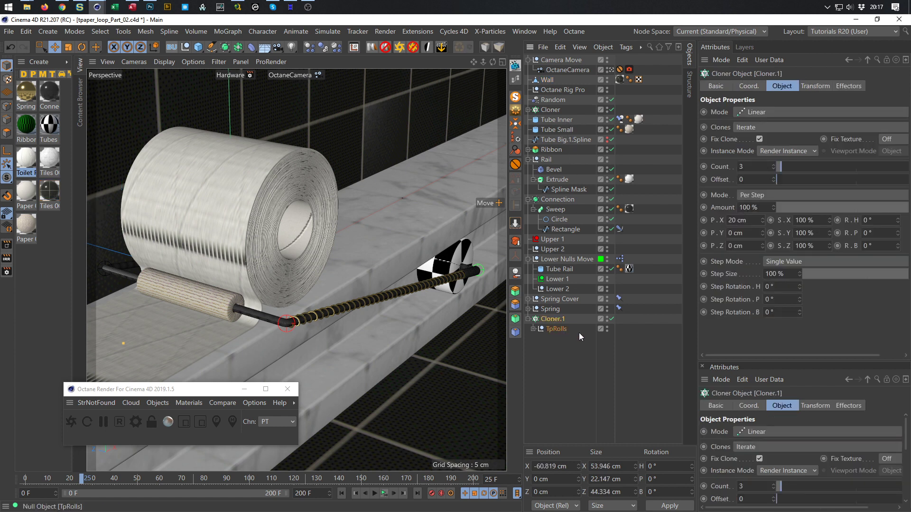
left_click_drag(775, 163, 775, 166)
left_click(774, 165)
left_click(775, 165)
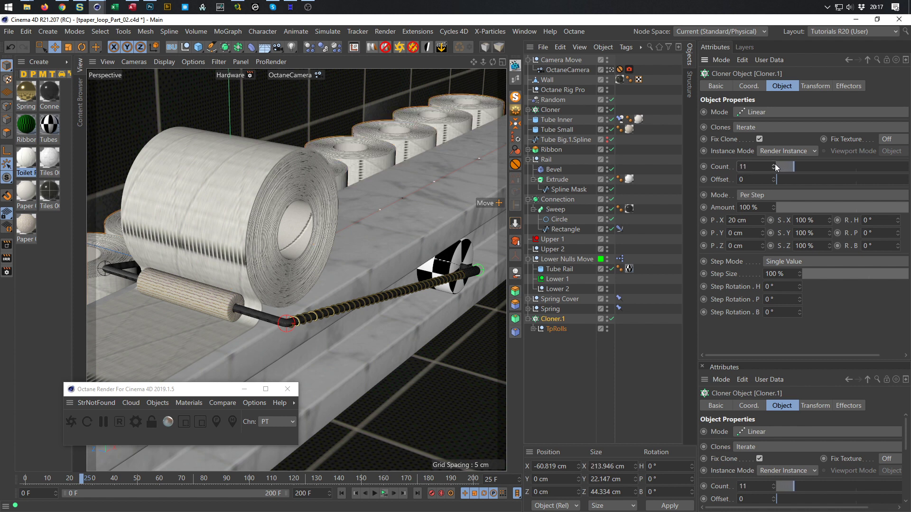
left_click(775, 165)
left_click(775, 164)
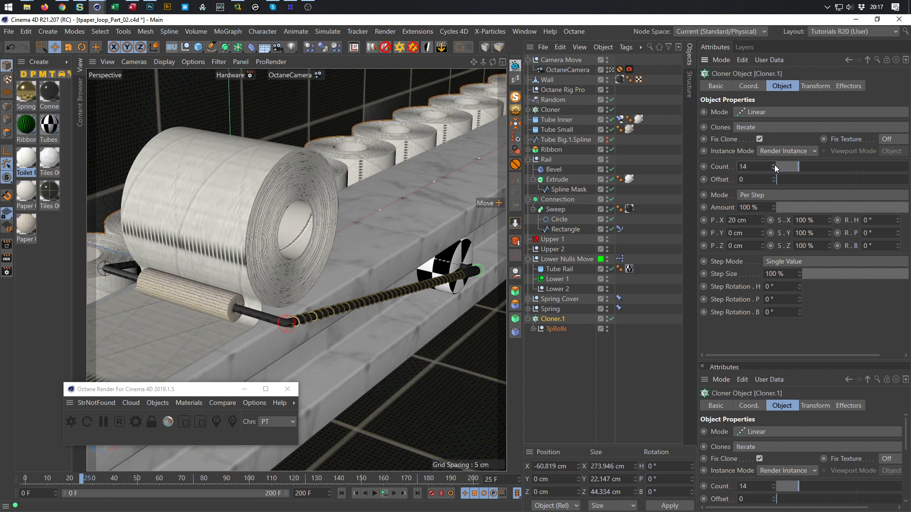
key("ctrl+s")
- Duplicate the roll cloner and raise the copy to 20 cm in Y as a second layer of rolls
left_click(528, 319)
left_click_drag(554, 318, 554, 363, "ctrl")
middle_click(421, 317)
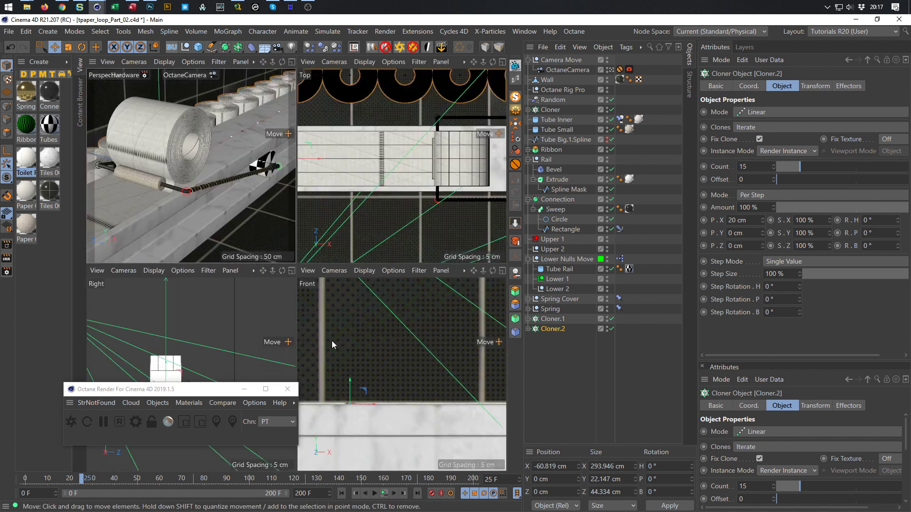
left_click_drag(213, 396, 160, 456)
middle_click(185, 414)
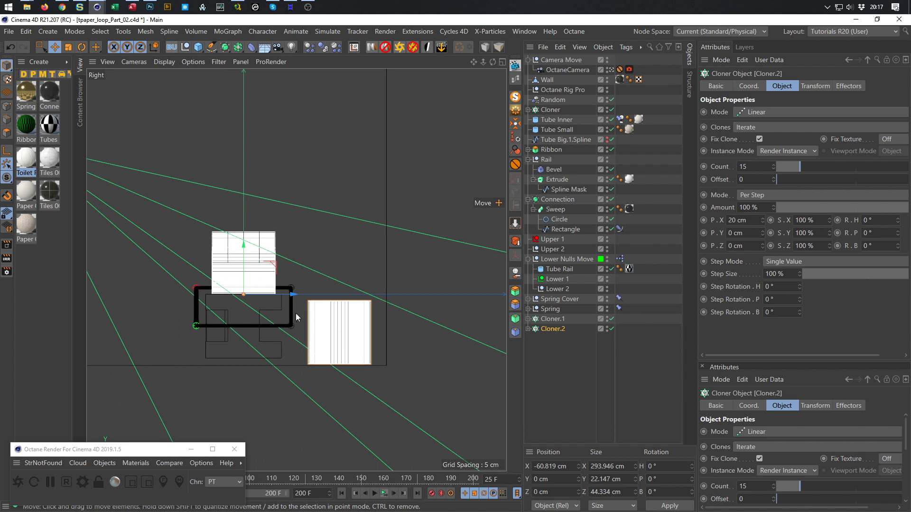
scroll(314, 309, "up", 3)
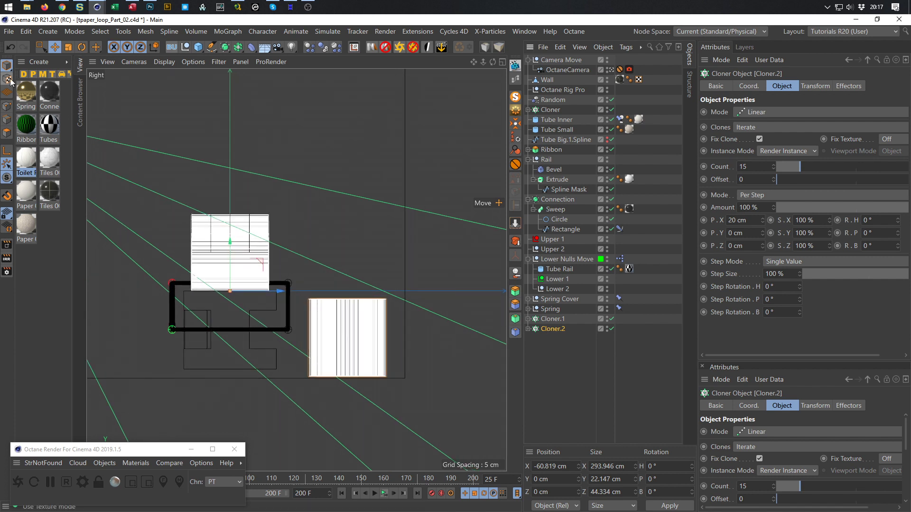
left_click(55, 47)
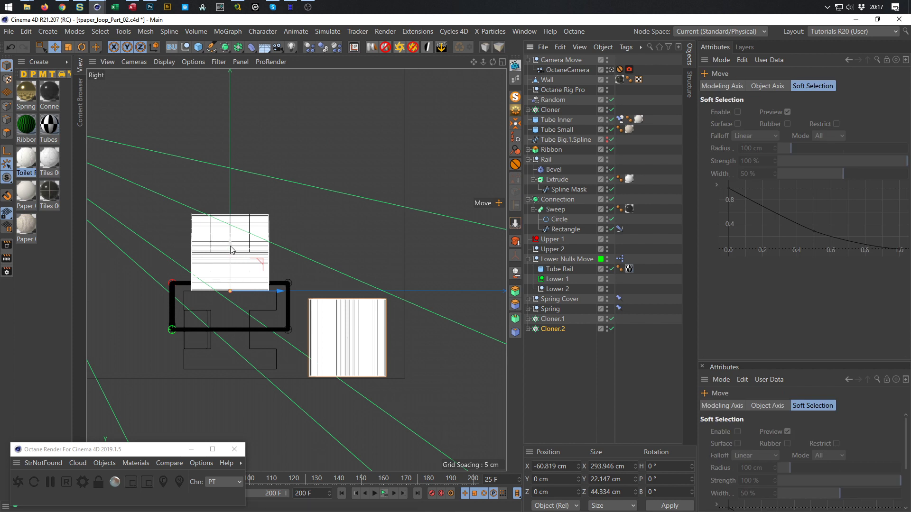
left_click_drag(231, 250, 235, 172)
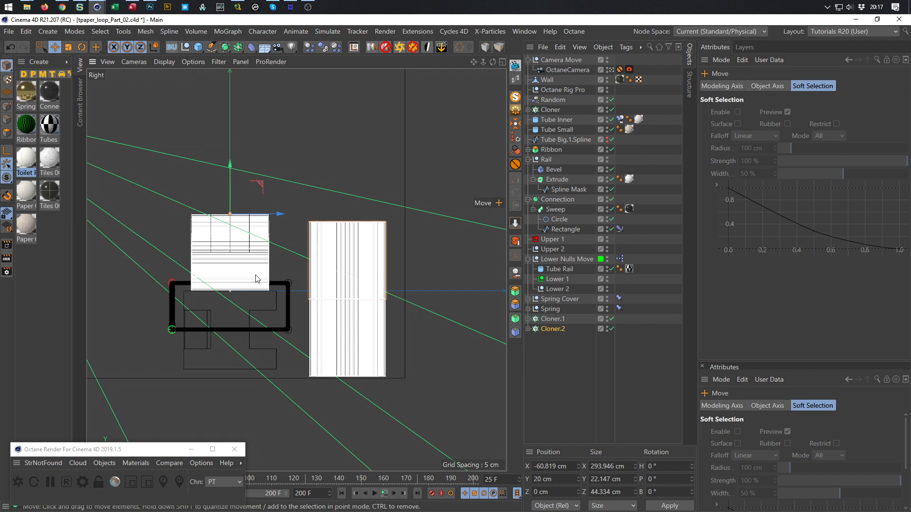
- Offset the upper row of rolls along X to about -50.8 cm so it staggers against the lower row
middle_click(252, 247)
middle_click(382, 350)
scroll(382, 350, "down", 6)
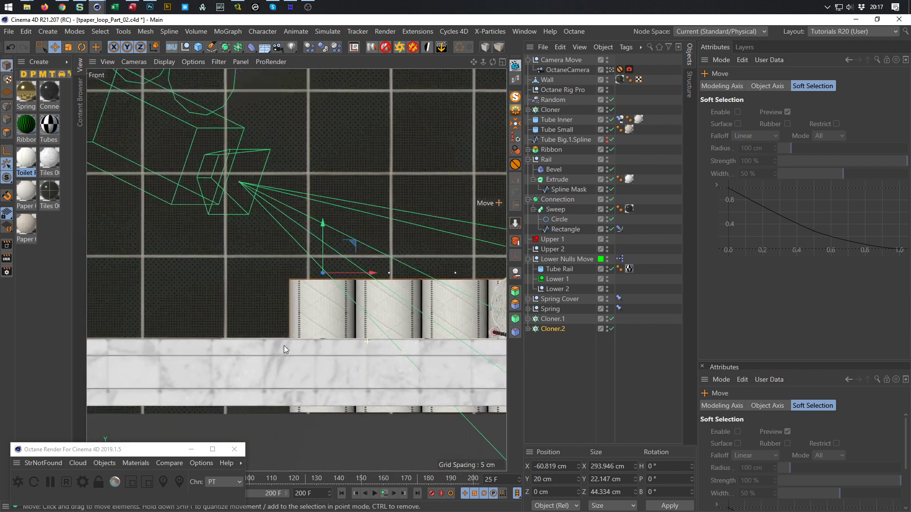
middle_click_drag(321, 343, 281, 350, "alt")
left_click_drag(340, 295, 364, 297)
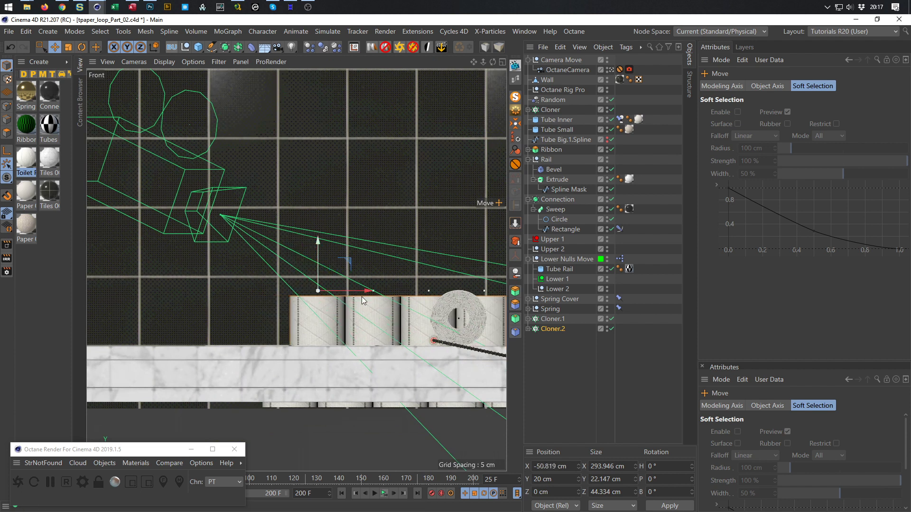
middle_click(365, 297)
middle_click(187, 175)
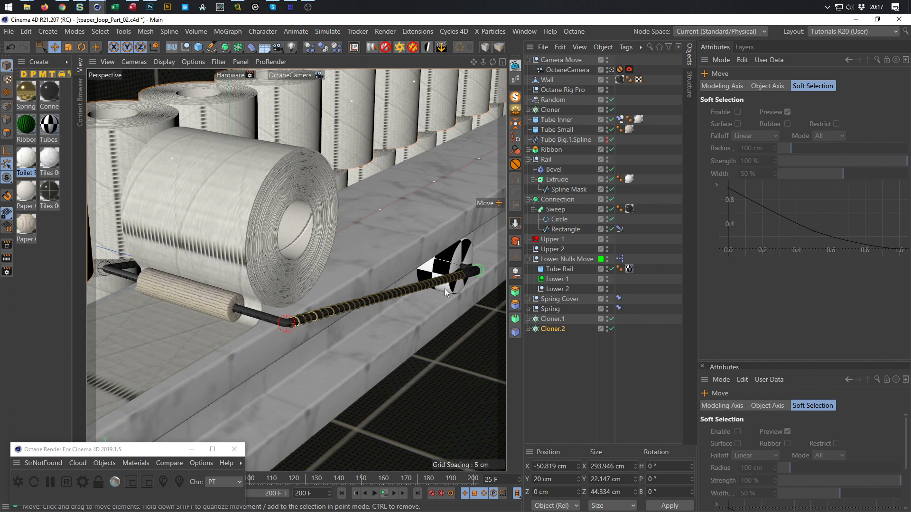
- Reduce the upper roll cloner's clone count to 11 and save the scene
left_click(553, 328)
left_click(773, 168)
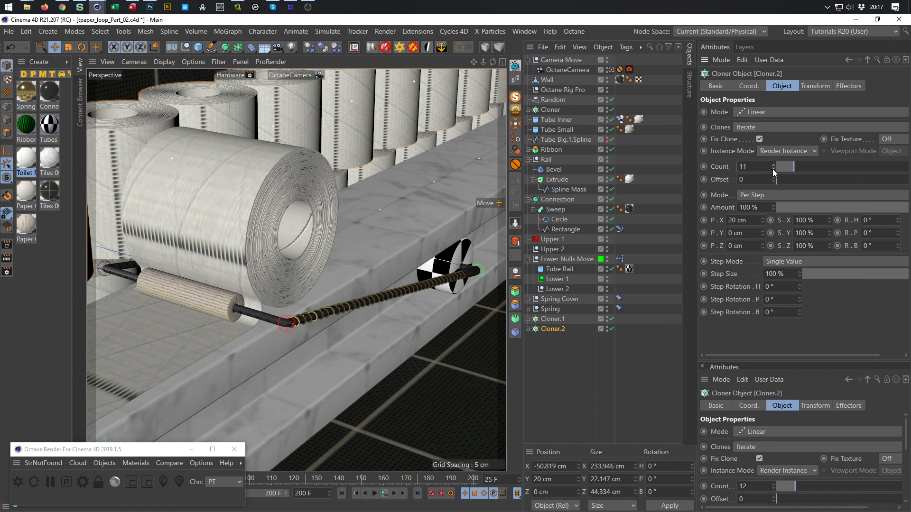
left_click(773, 169)
key("ctrl+s")
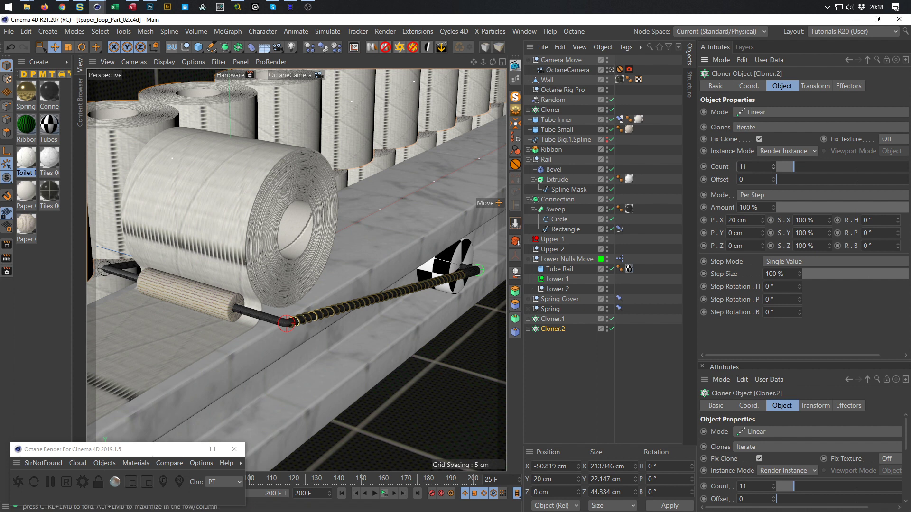
- Start an Octane live render of the scene and place its Live Viewer clear of the viewport
left_click(19, 485)
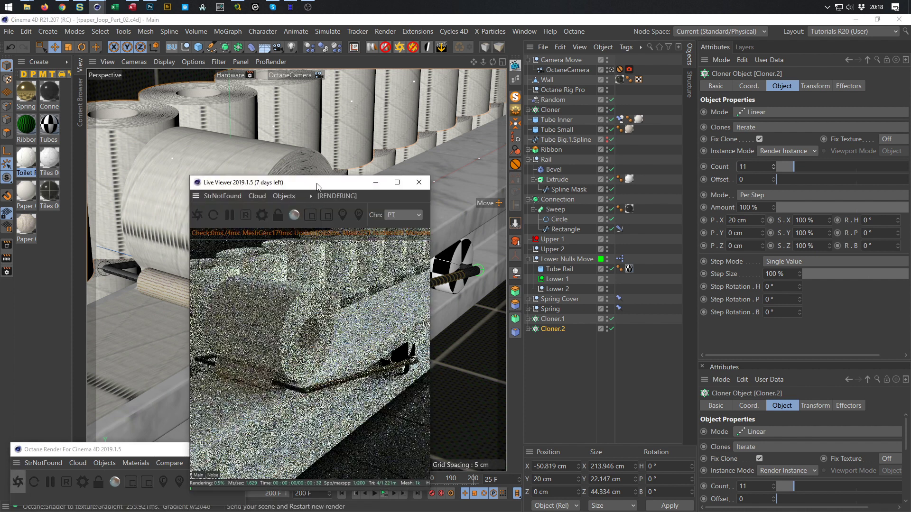
left_click_drag(317, 186, 757, 187)
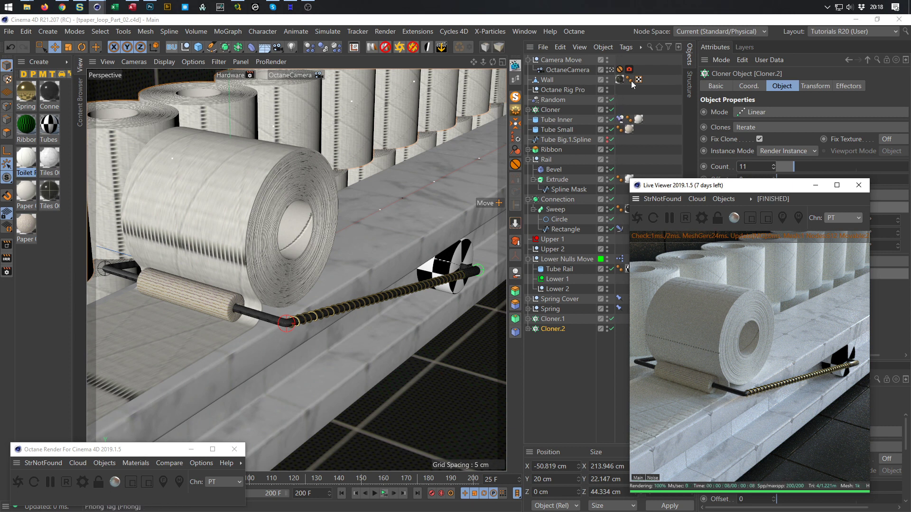
- Delete the protection tag from OctaneCamera and reframe the shot higher to include more of the stacked rolls
left_click(620, 69)
key("Delete")
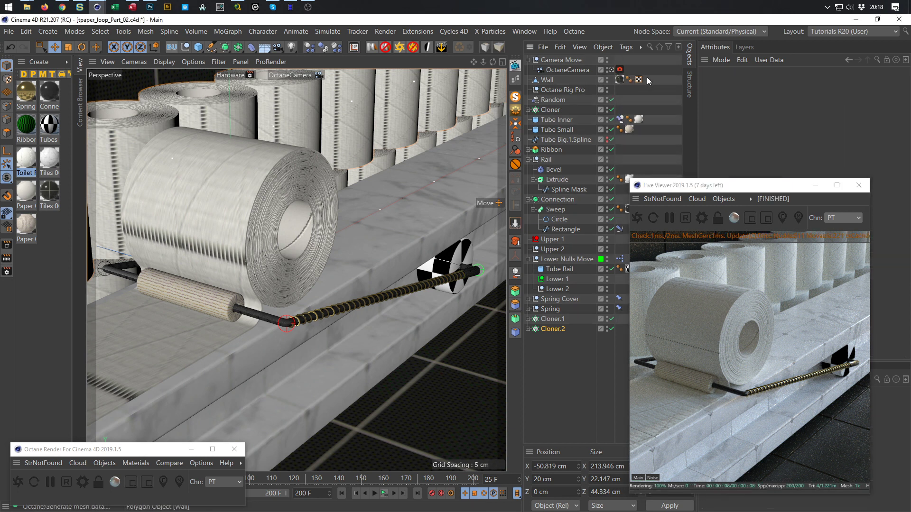
left_click_drag(392, 221, 383, 264, "alt")
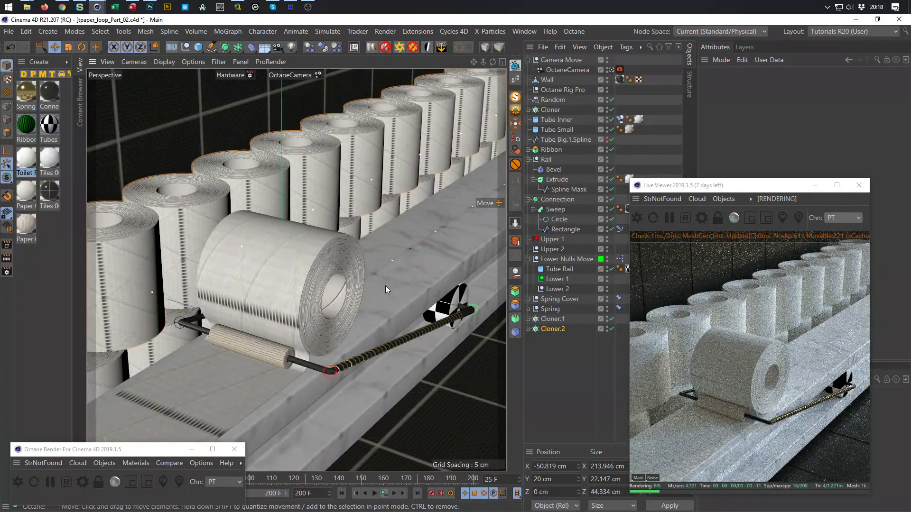
left_click_drag(307, 349, 323, 335, "alt")
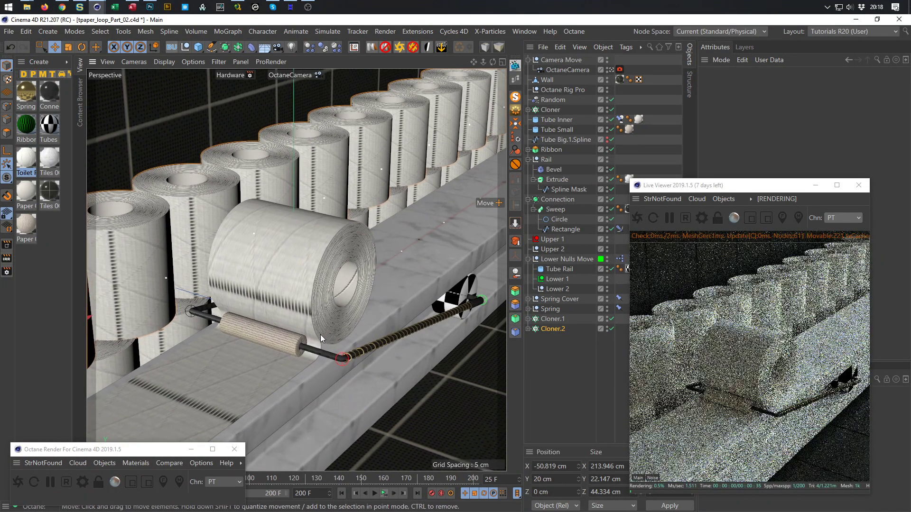
- Save the scene and switch from OctaneCamera to the default camera for a close view of the stacked rolls
key("ctrl+s")
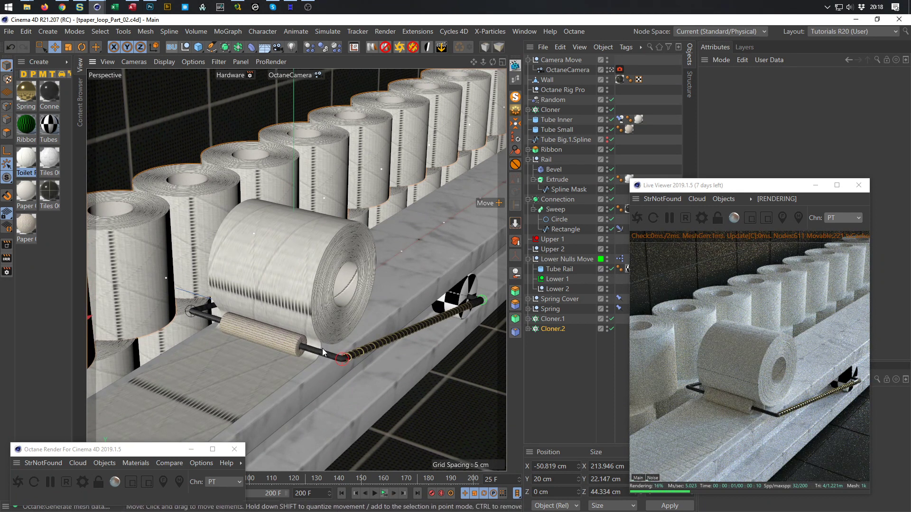
left_click(611, 70)
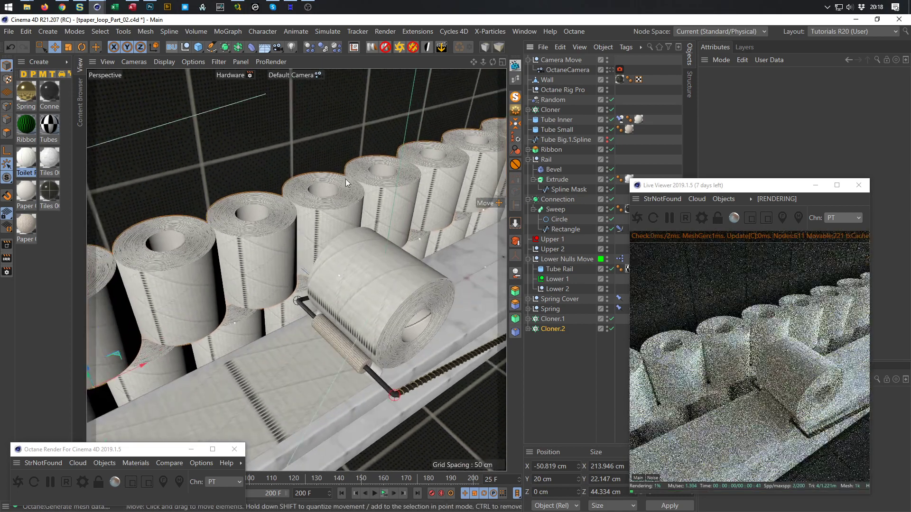
left_click_drag(348, 177, 326, 174, "alt")
right_click_drag(326, 174, 403, 174, "alt")
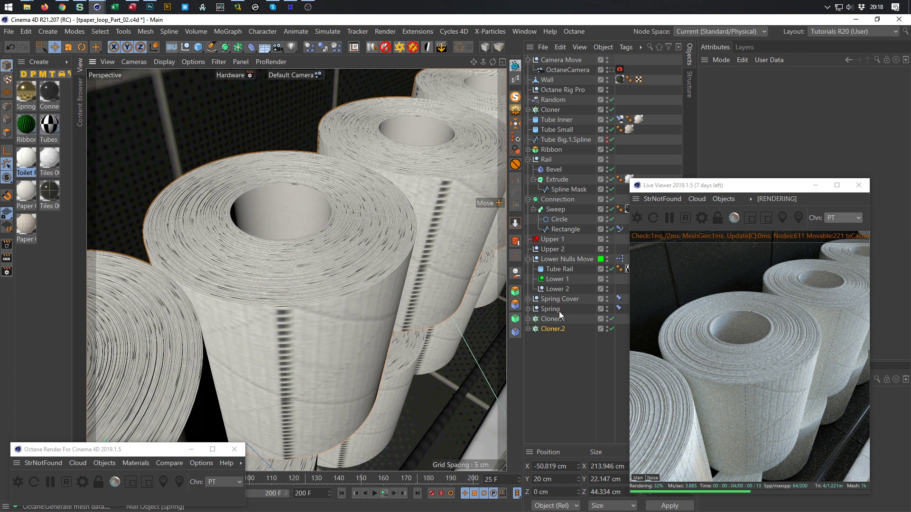
- Expand both roll cloners in the object hierarchy and examine the TpRolls group nested in each
left_click(530, 329)
left_click(556, 338)
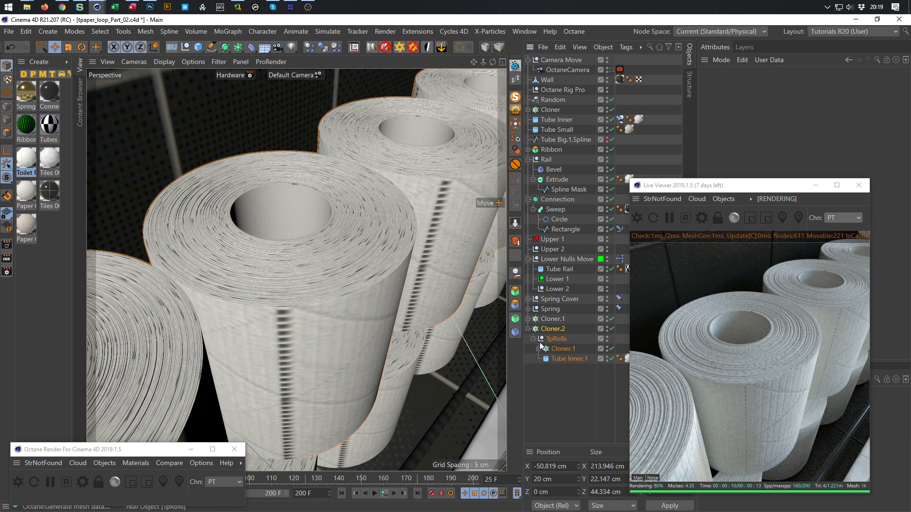
left_click(530, 329)
left_click(528, 320)
left_click(533, 328)
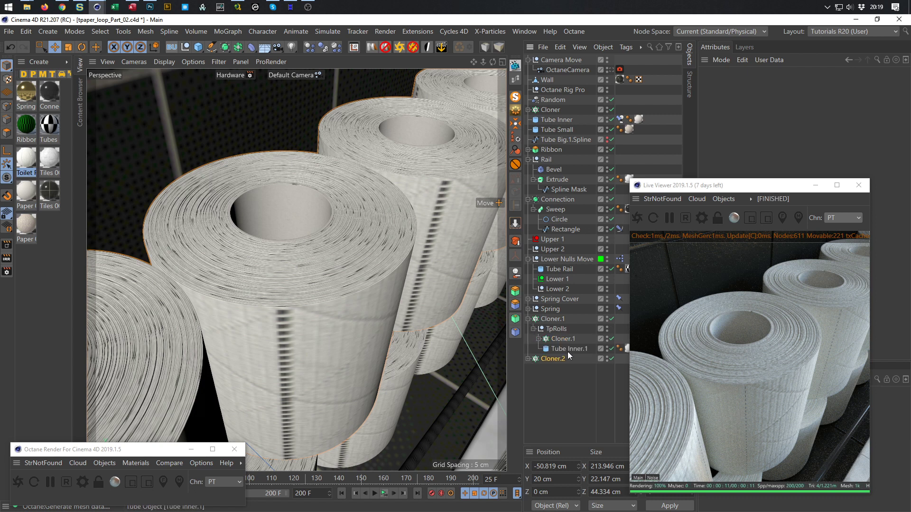
left_click(529, 359)
left_click(533, 369)
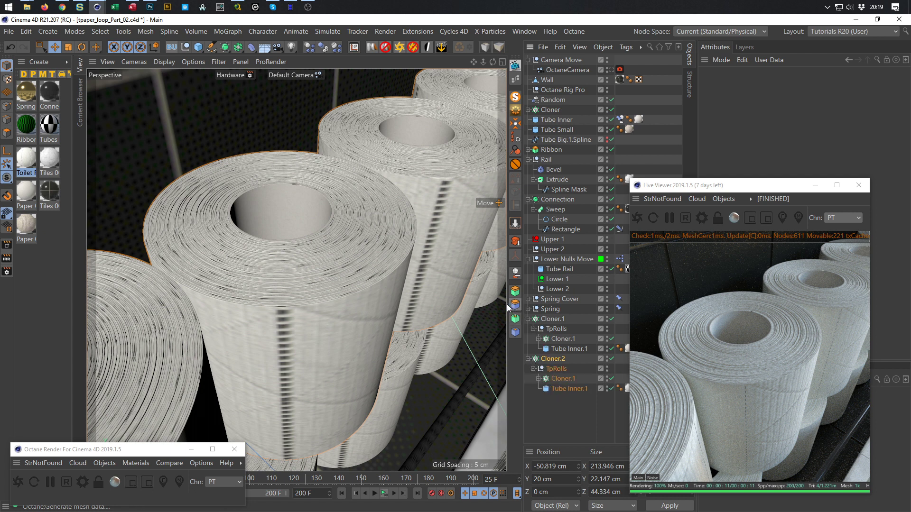
- Place the Live Viewer clear of the object tags and delete the upper-row cloner Cloner.2
left_click_drag(749, 188, 769, 183)
left_click(629, 389)
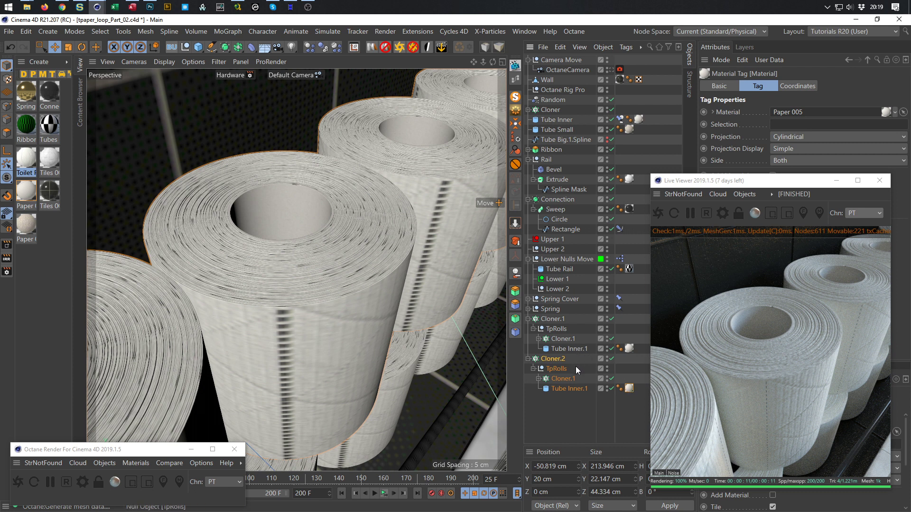
left_click(552, 359)
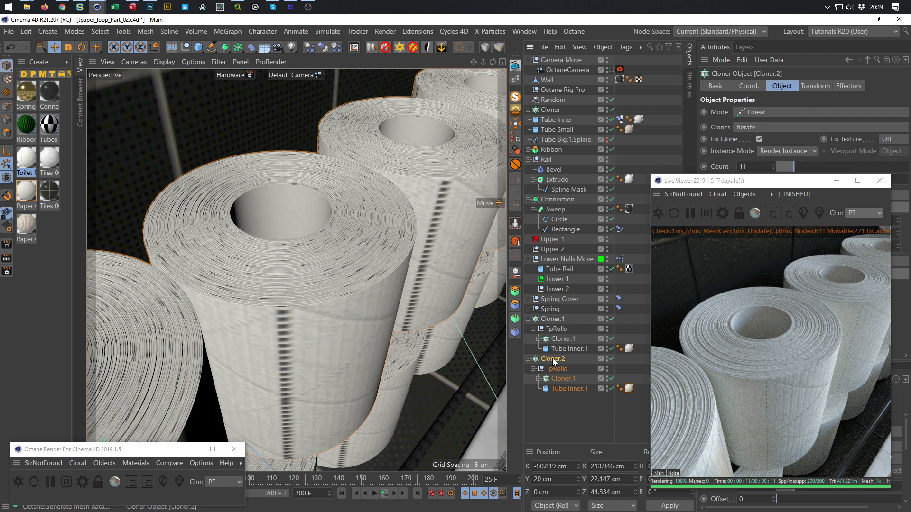
key("Delete")
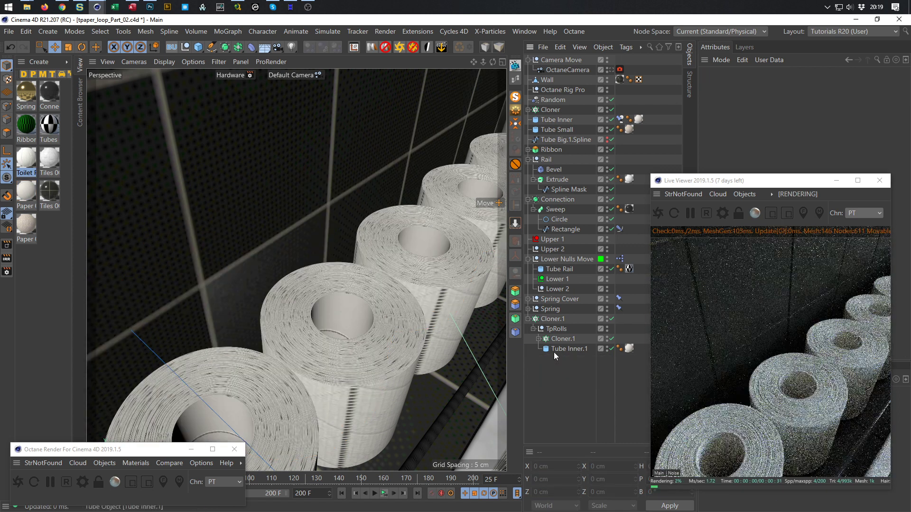
- Add a MoGraph Random effector to the remaining roll cloner and place it directly above that cloner in the hierarchy
left_click(553, 319)
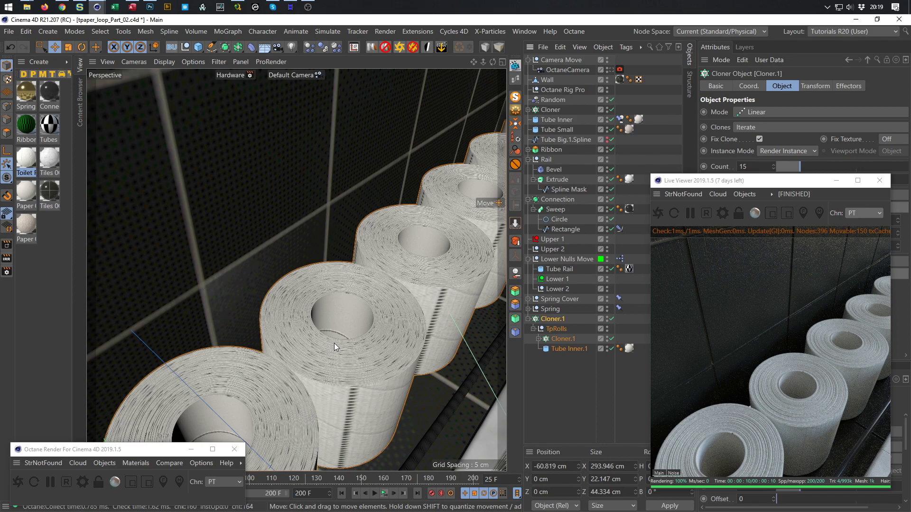
scroll(346, 339, "up", 10)
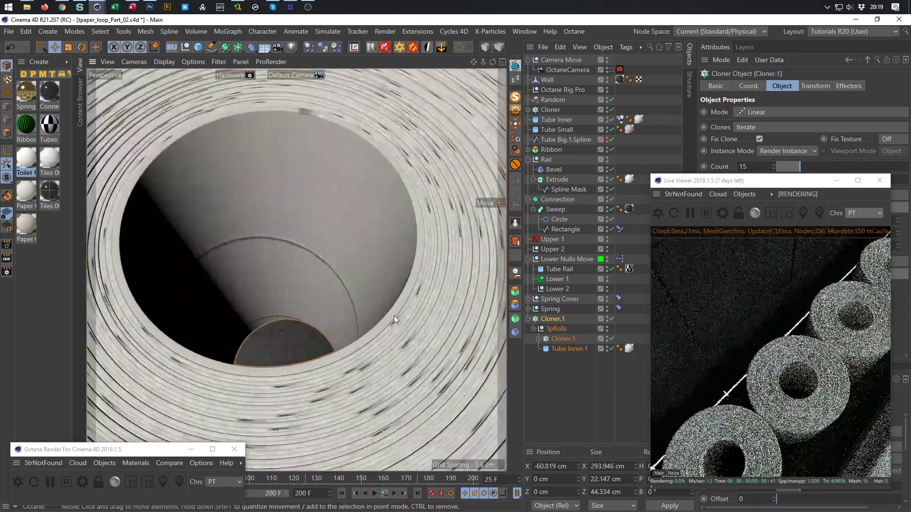
mouse_move(394, 315)
left_mouse_down("alt")
mouse_move(420, 309)
mouse_move(506, 341)
mouse_move(382, 313)
left_mouse_up("alt")
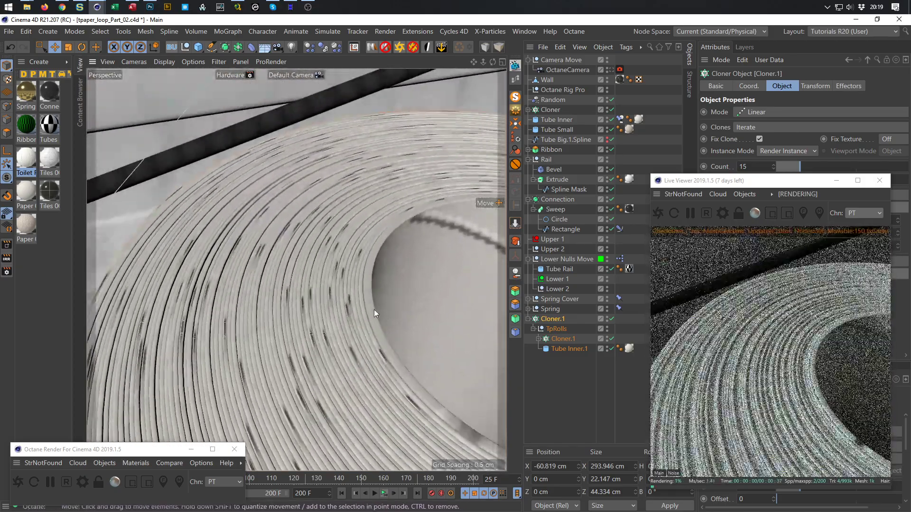
left_click_drag(343, 287, 375, 252, "alt")
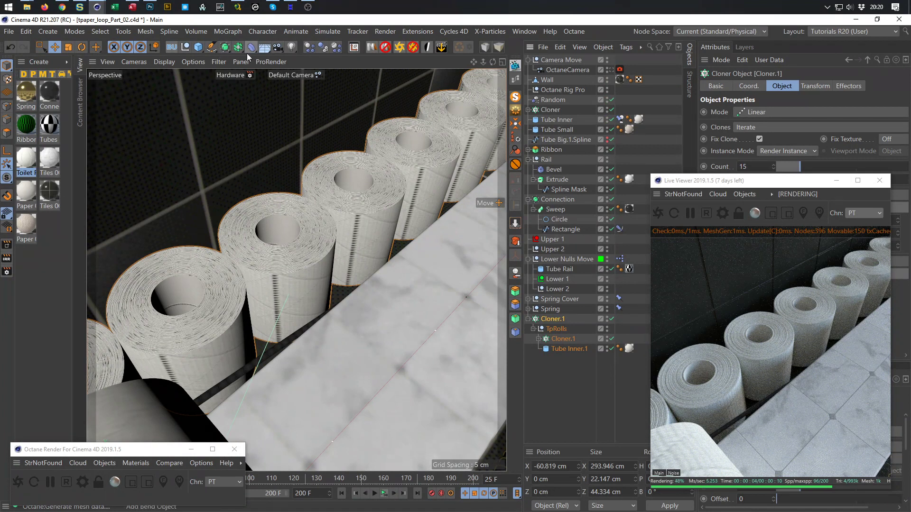
left_click(232, 32)
mouse_move(277, 51)
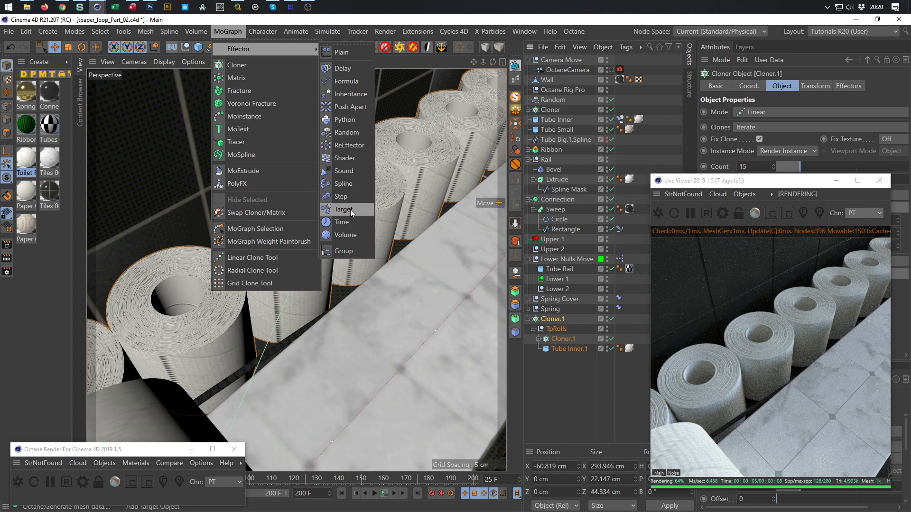
left_click(354, 133)
left_click_drag(554, 60, 556, 328)
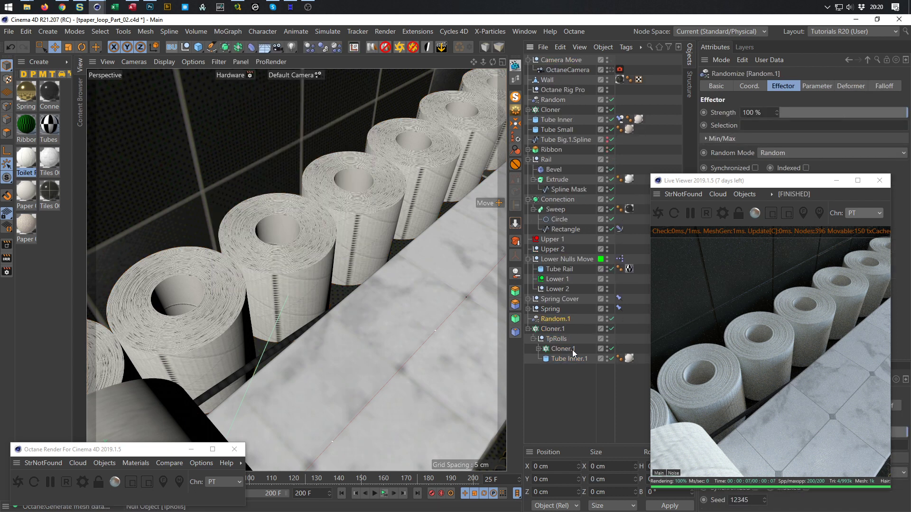
- Make the new Random effector vary only rotation, with R.B set to 360°
left_click(811, 90)
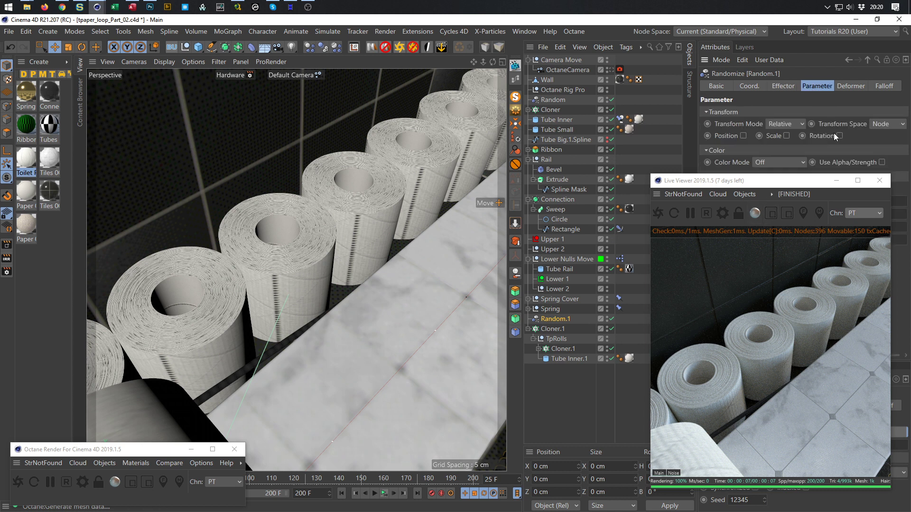
left_click_drag(806, 184, 782, 209)
left_click(842, 173)
type("360")
key("Return")
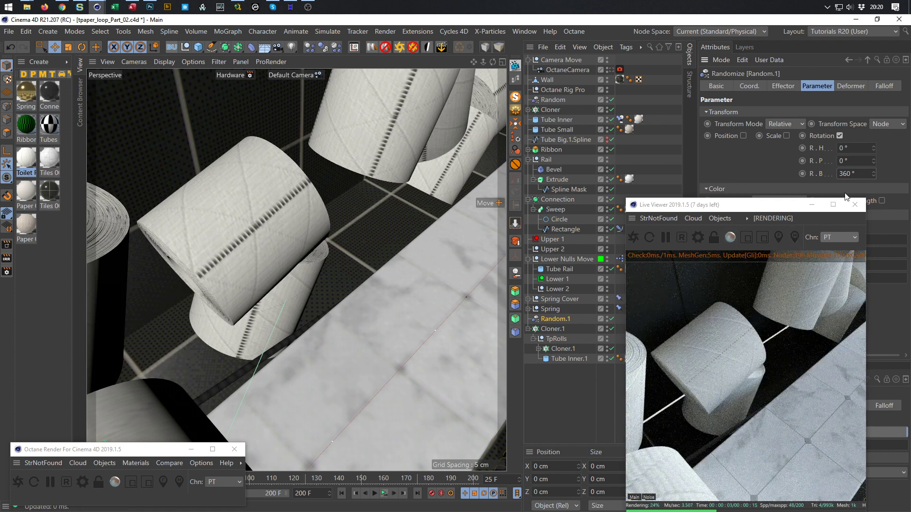
- Reset the Random effector's R.B to 0° and try out random R.H and R.P rotation, returning both to 0°
left_click_drag(839, 180, 809, 204)
type("0")
key("Return")
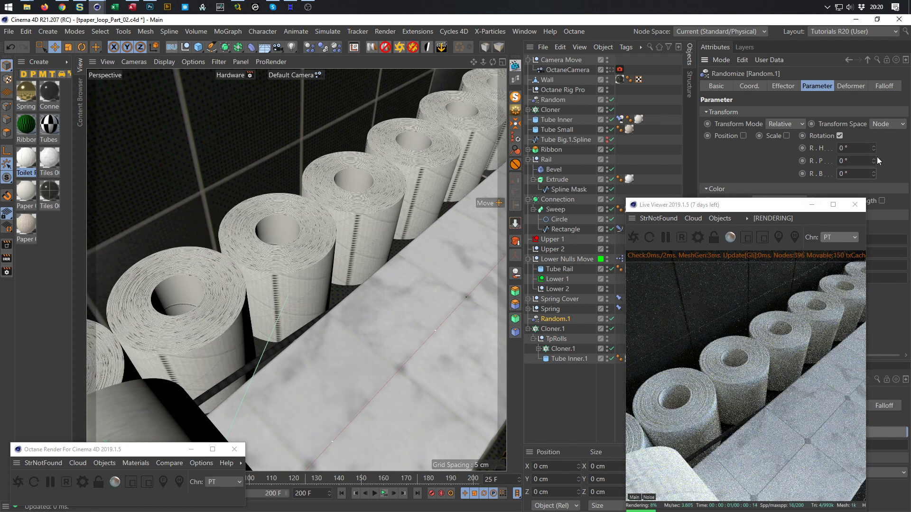
left_click_drag(874, 150, 874, 131)
right_click(874, 150)
left_click_drag(874, 163, 874, 151)
right_click(874, 162)
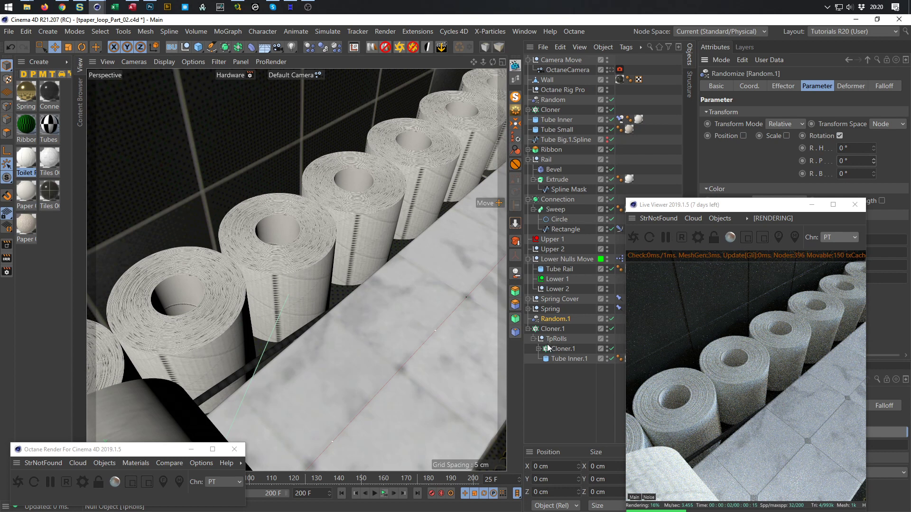
- Take the TpRolls group out of the remaining roll cloner and delete that cloner, leaving a single background roll
left_click_drag(558, 339, 556, 383)
left_click(556, 329)
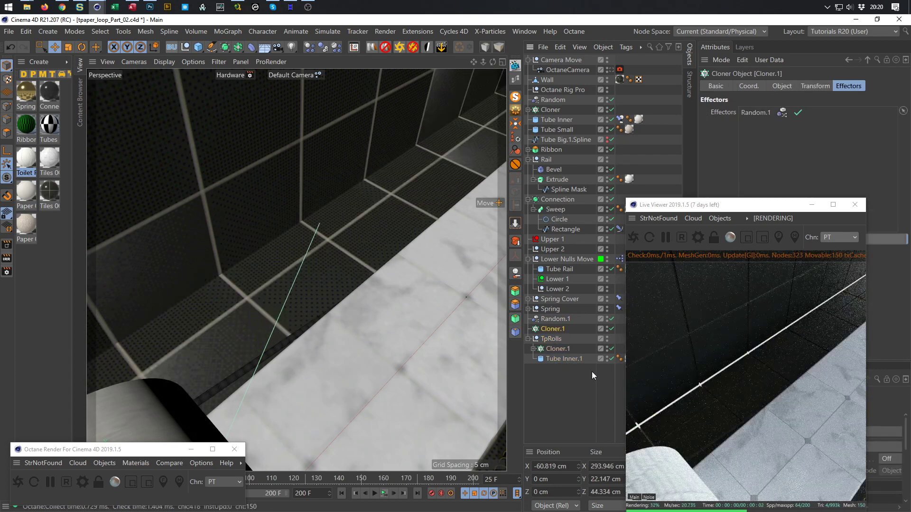
key("Delete")
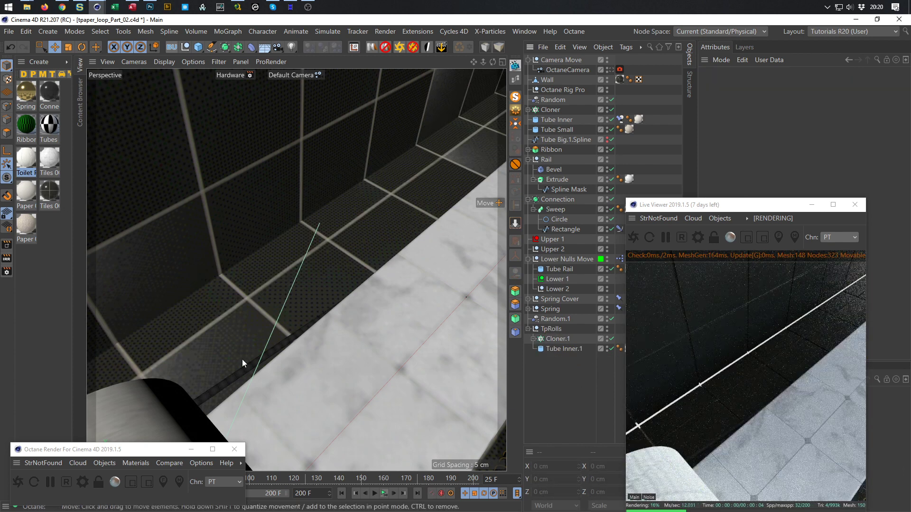
right_click_drag(242, 360, 193, 363, "alt")
middle_click_drag(193, 363, 333, 281, "alt")
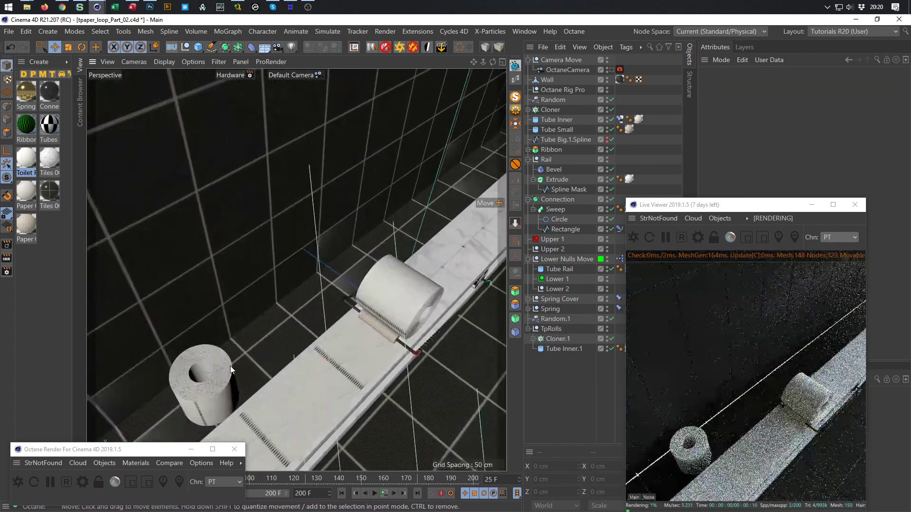
- Try nesting the TpRolls group in a new Cloner, and remove that Cloner again
left_click(550, 329)
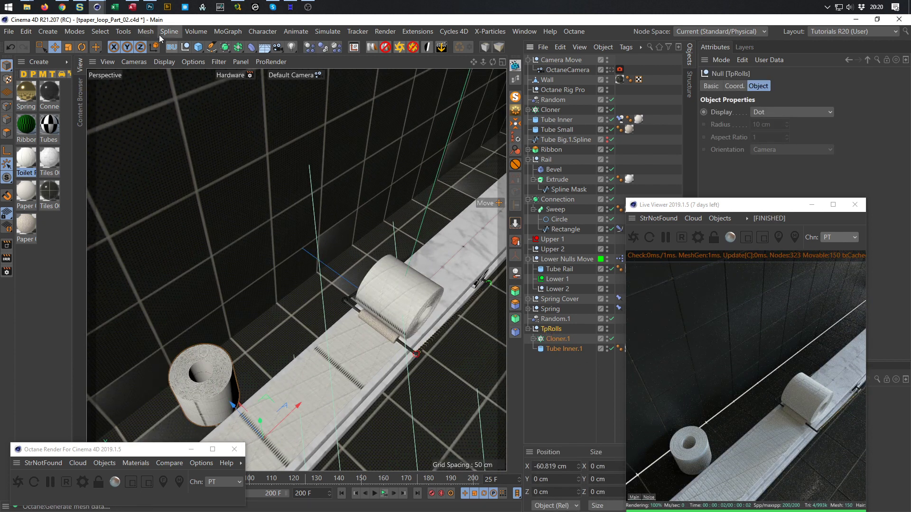
left_click(229, 31)
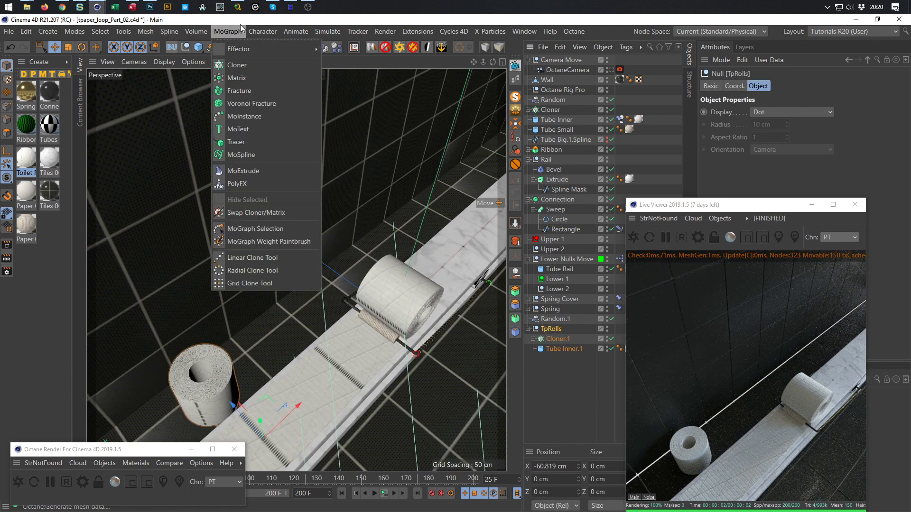
left_click(245, 69, "alt")
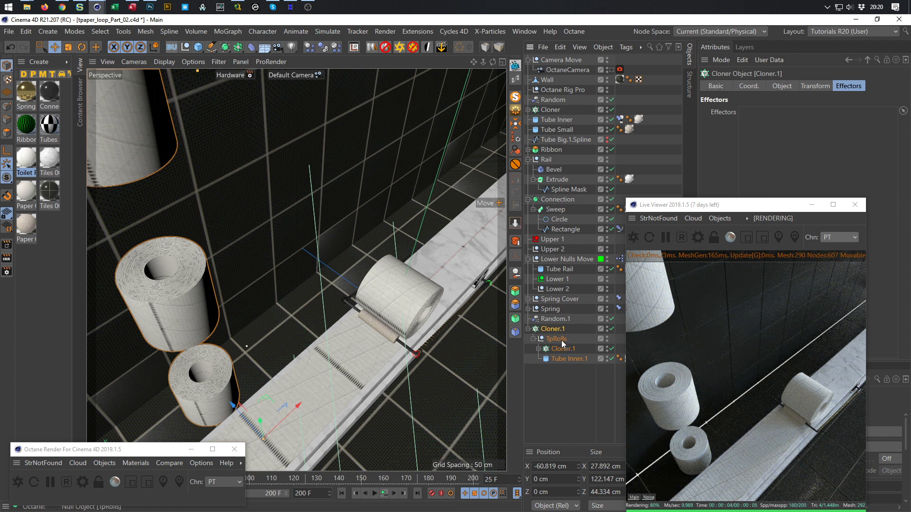
left_click_drag(560, 389, 588, 437)
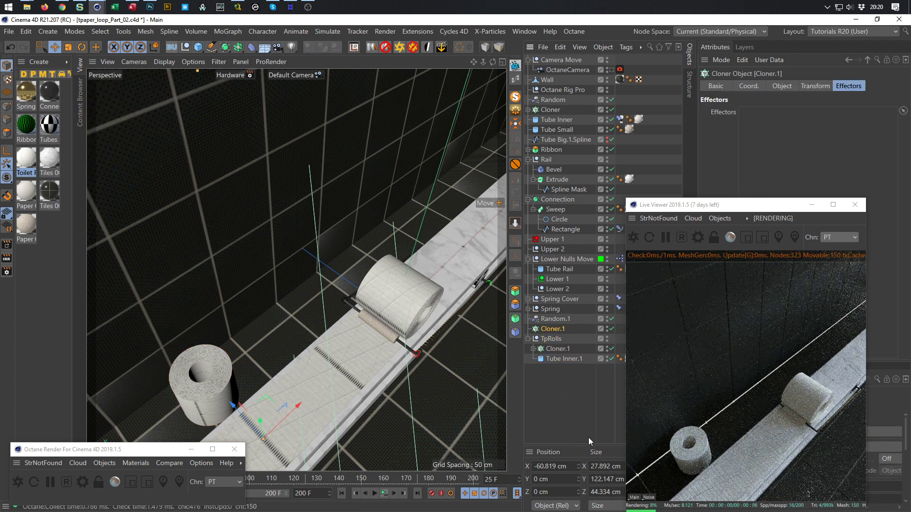
key("Delete")
- Move the child objects Cloner.1 and Tube Inner.1 out of the TpRolls null
left_click(553, 329)
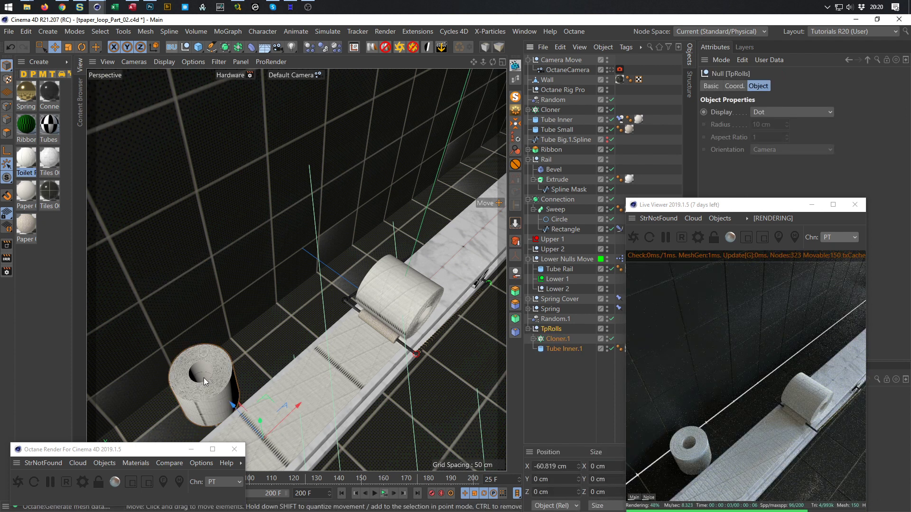
left_click(557, 338)
left_click_drag(540, 371, 564, 340)
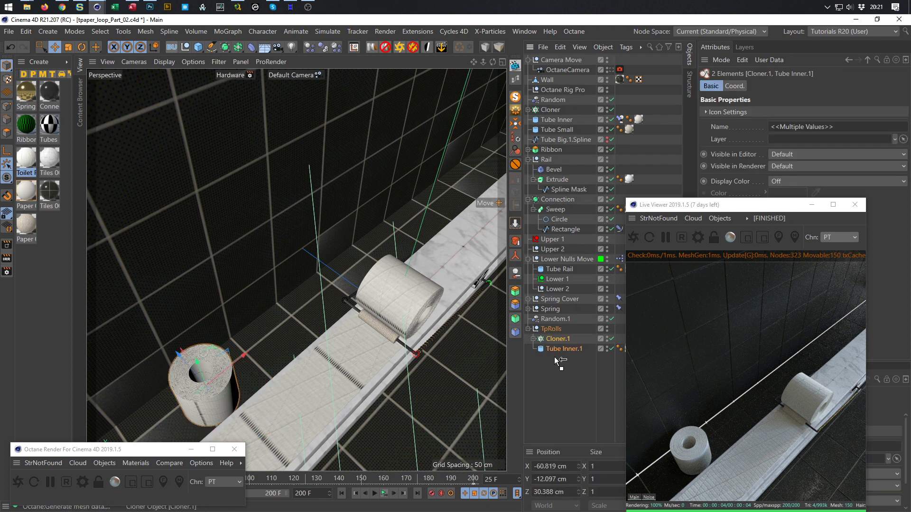
left_click(550, 338)
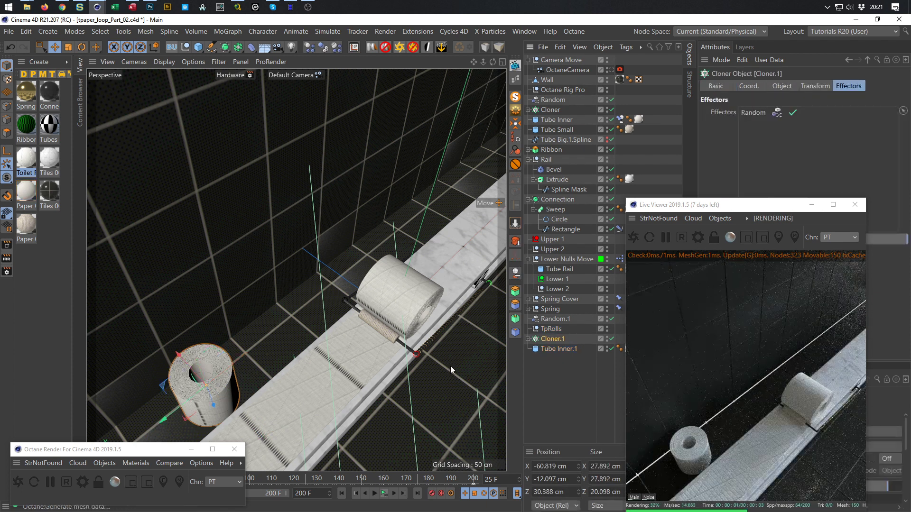
left_click(553, 351)
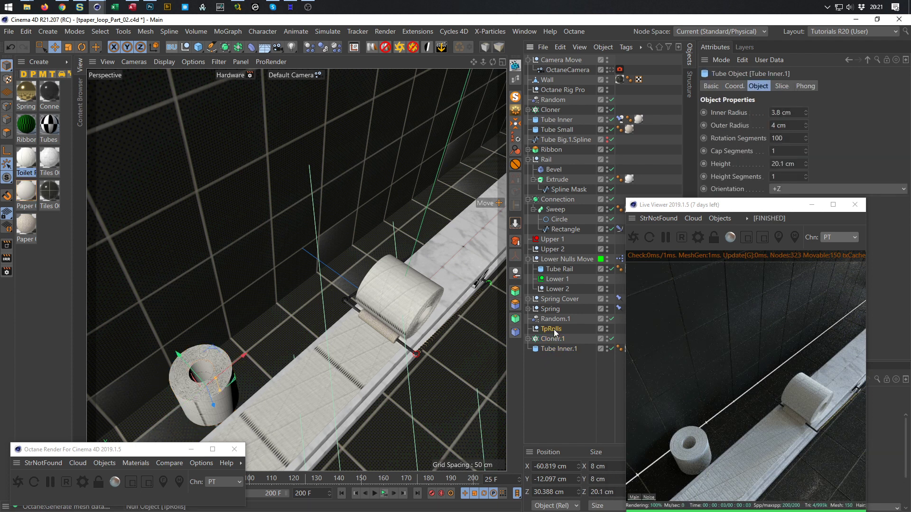
- Align the TpRolls null with the roll by nesting it under Tube Inner.1, resetting its transform and taking it out again
left_click(554, 330)
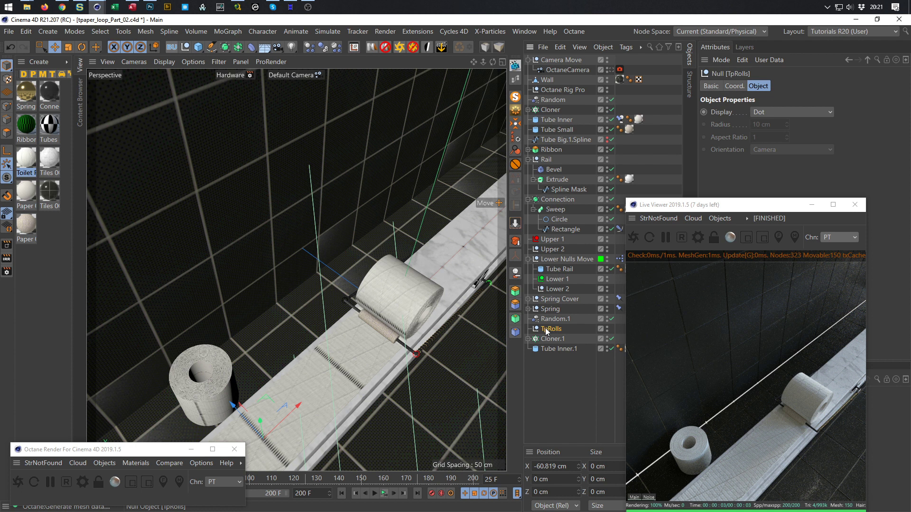
left_click_drag(548, 350, 548, 348)
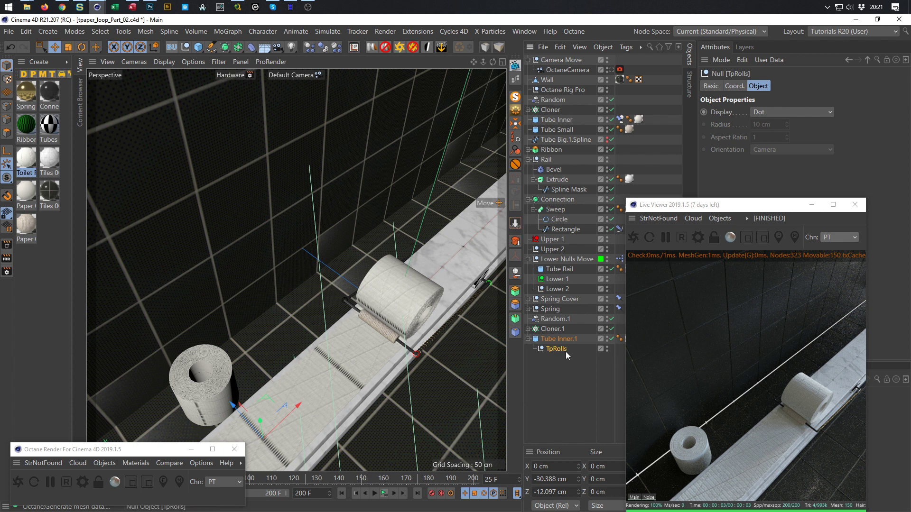
left_click(516, 138)
left_click(559, 340)
left_click_drag(560, 347, 559, 366)
- Put Cloner.1 and Tube Inner.1 back under the realigned TpRolls null and select the null
left_click(551, 331)
left_click(560, 337, "shift")
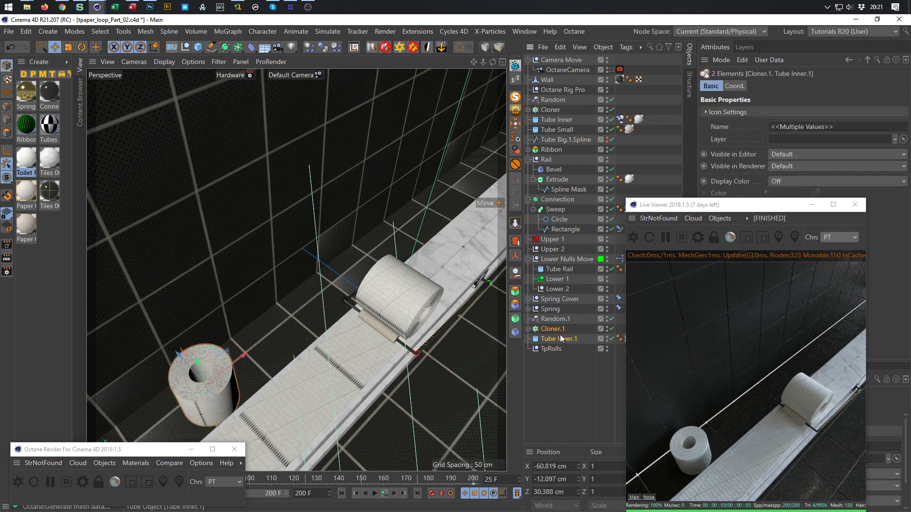
left_click_drag(560, 331, 569, 347)
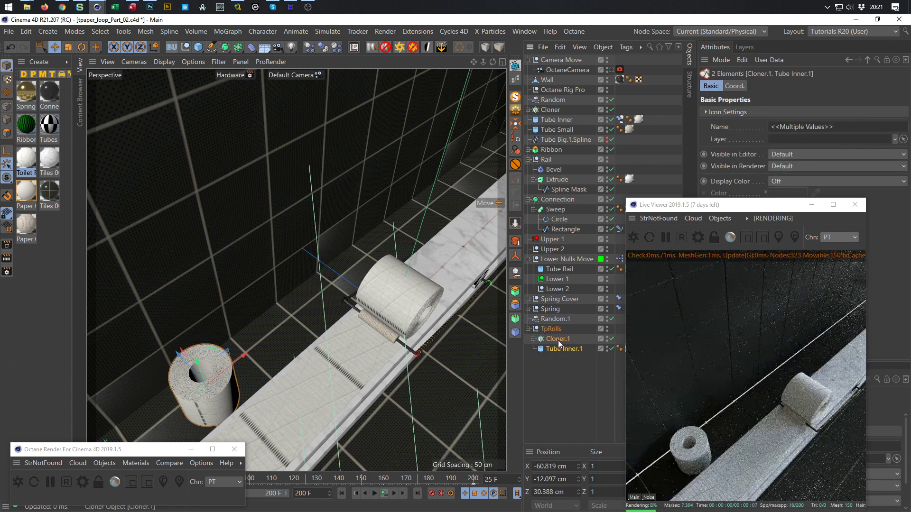
left_click(555, 330)
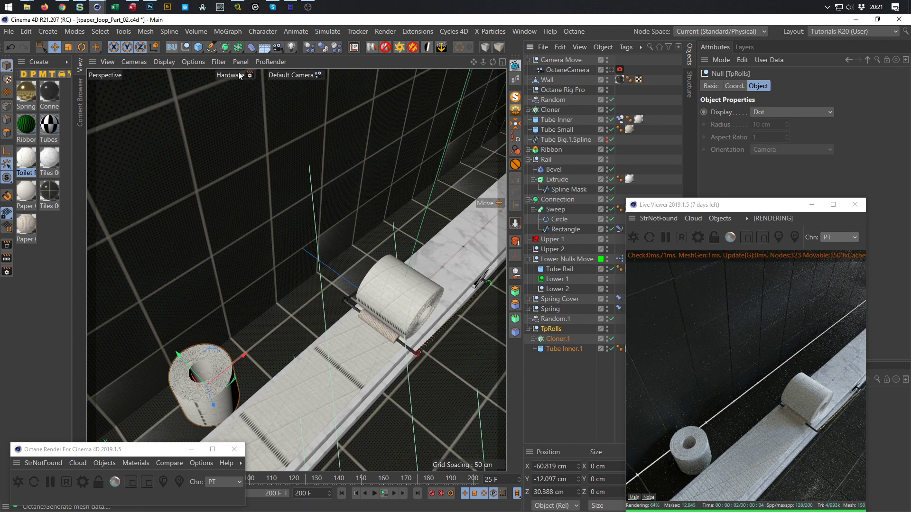
- Nest the TpRolls group in a new linear Cloner, with clone steps of 20 cm in X and 0 cm in Y
left_click(232, 32)
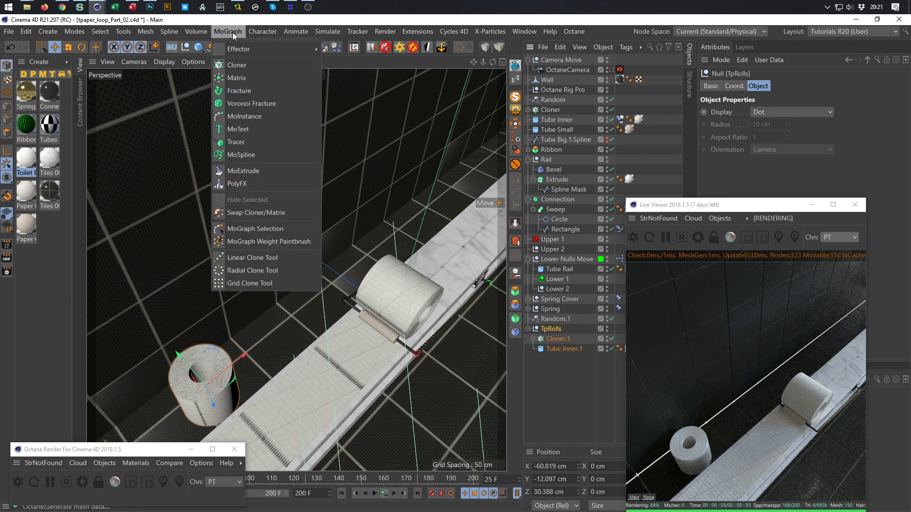
left_click(227, 66, "alt")
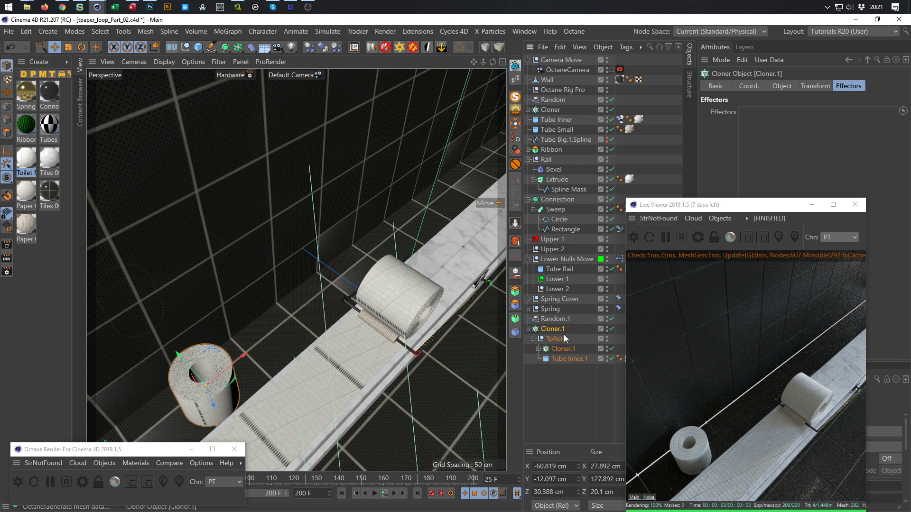
left_click(781, 86)
left_click_drag(755, 205, 694, 205)
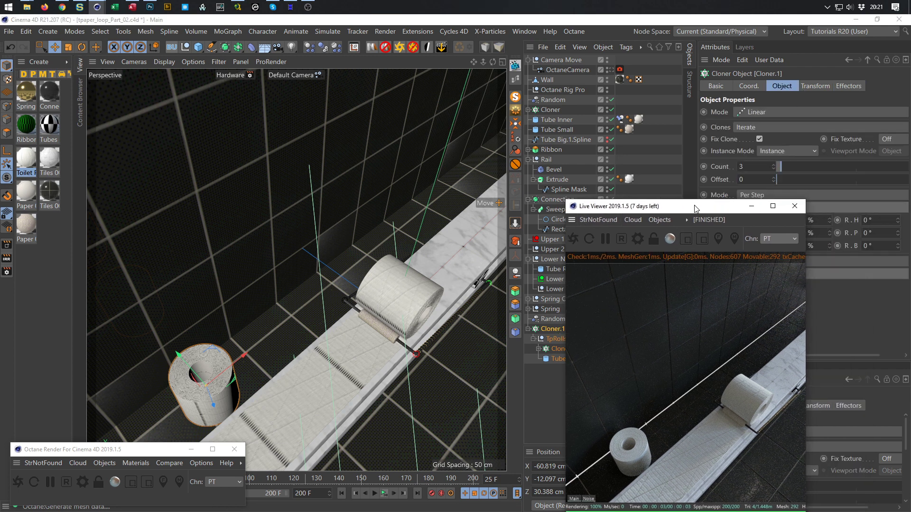
left_click(793, 207)
left_click_drag(754, 232, 650, 277)
type("0")
key("shift+Tab")
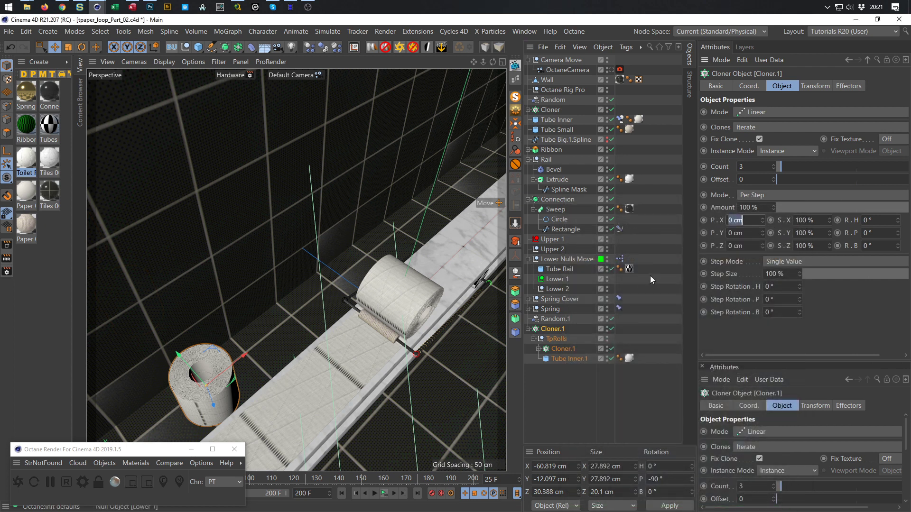
type("20")
key("Return")
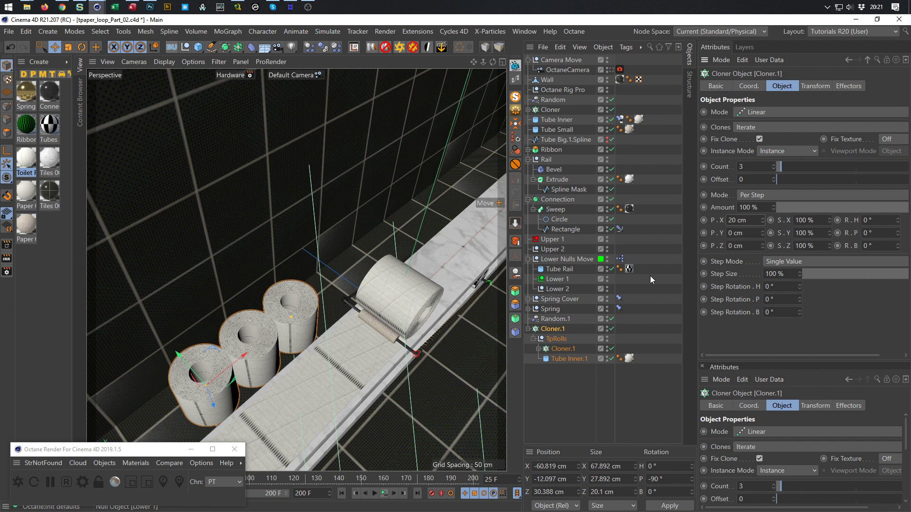
- View the scene through OctaneCamera and set the new roll Cloner's count to 15
left_click(611, 70)
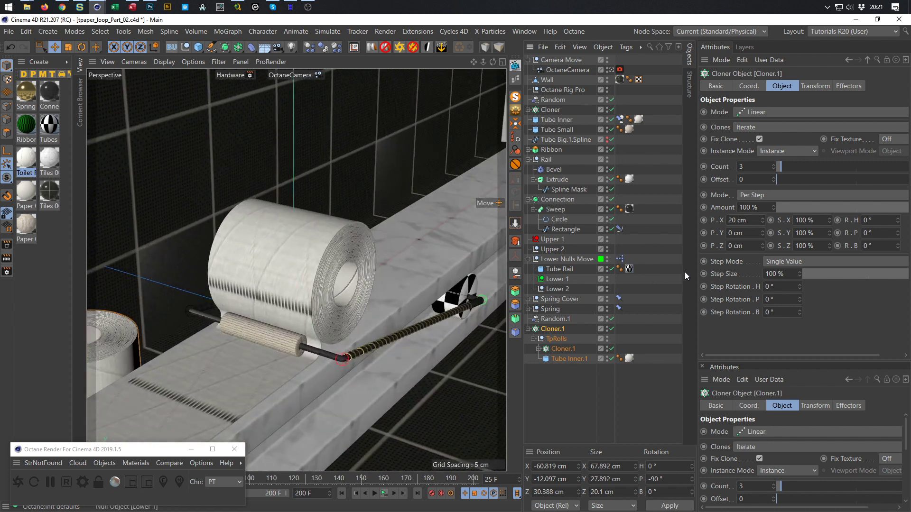
left_click_drag(779, 169, 715, 208)
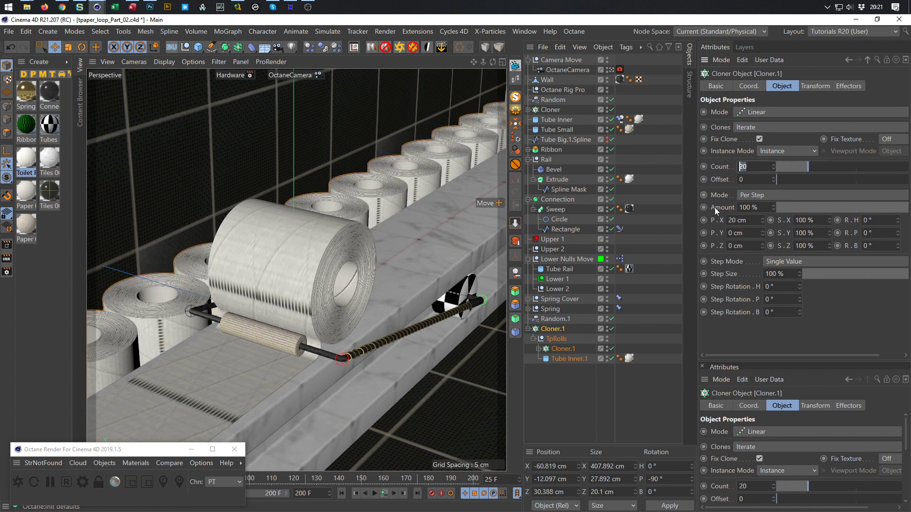
type("15")
key("Return")
- Assign the Random.1 effector to the outer Cloner.1 that holds the TpRolls group
left_click(556, 320)
left_click(556, 329)
left_click(849, 86)
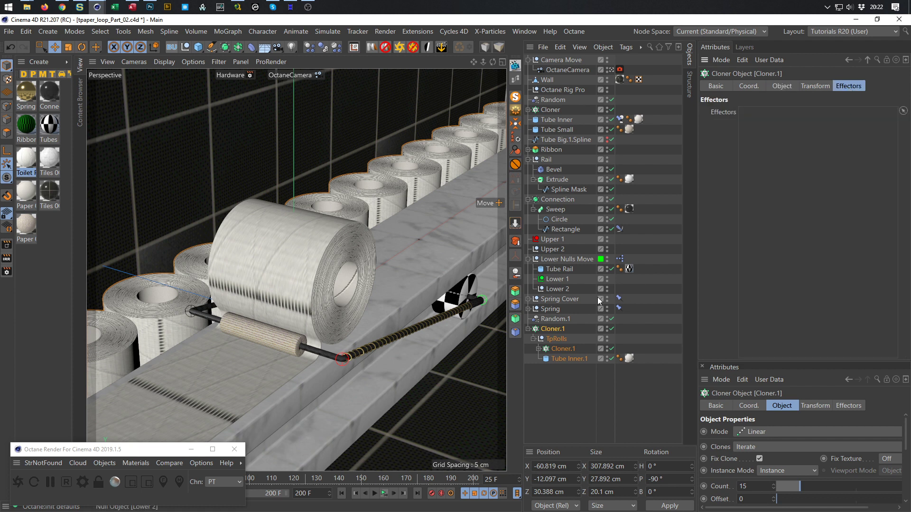
left_click_drag(551, 318, 783, 198)
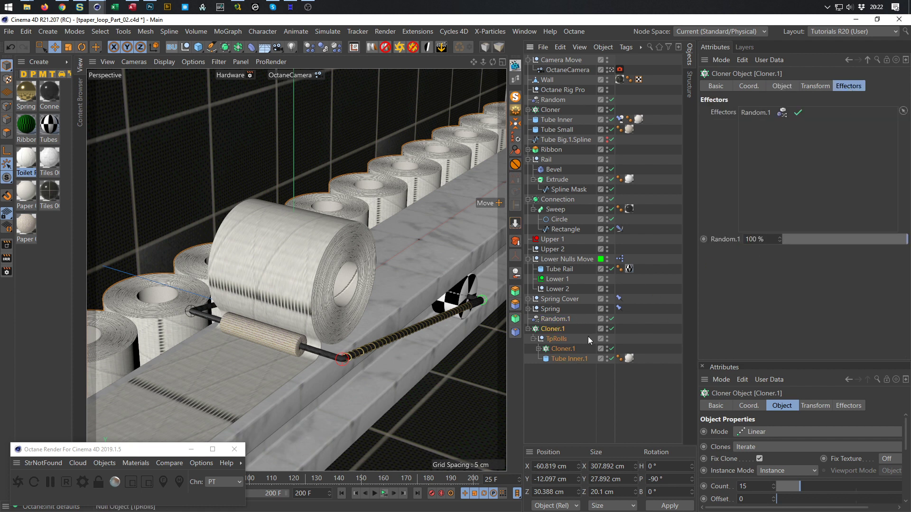
- Set the bank rotation (R.B) of the Random.1 effector to 360°
left_click(555, 319)
left_click(851, 173)
type("360")
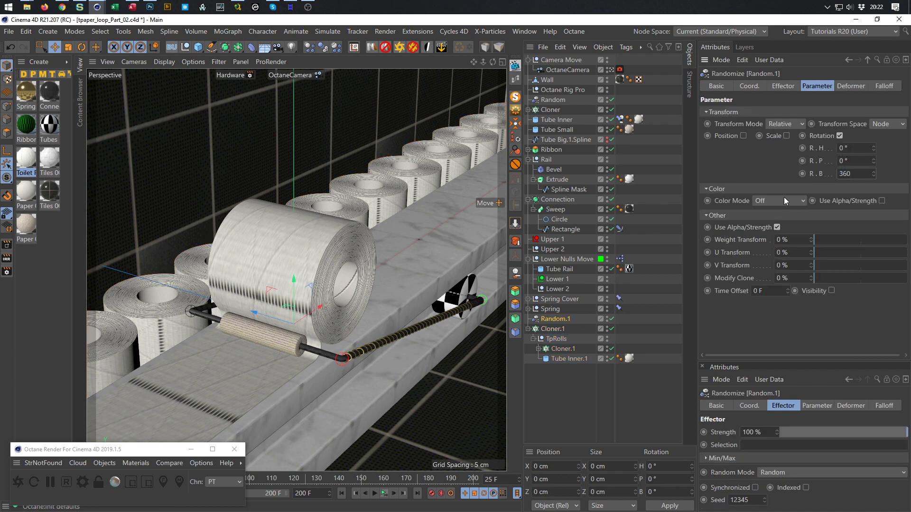
key("Return")
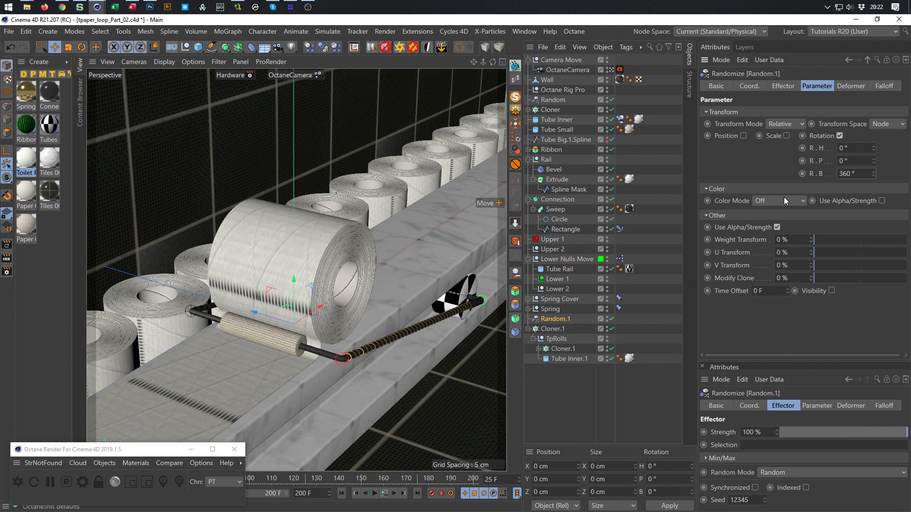
- Try successive seeds on the Random.1 effector, settle on seed 12360 and save the scene
left_click(783, 86)
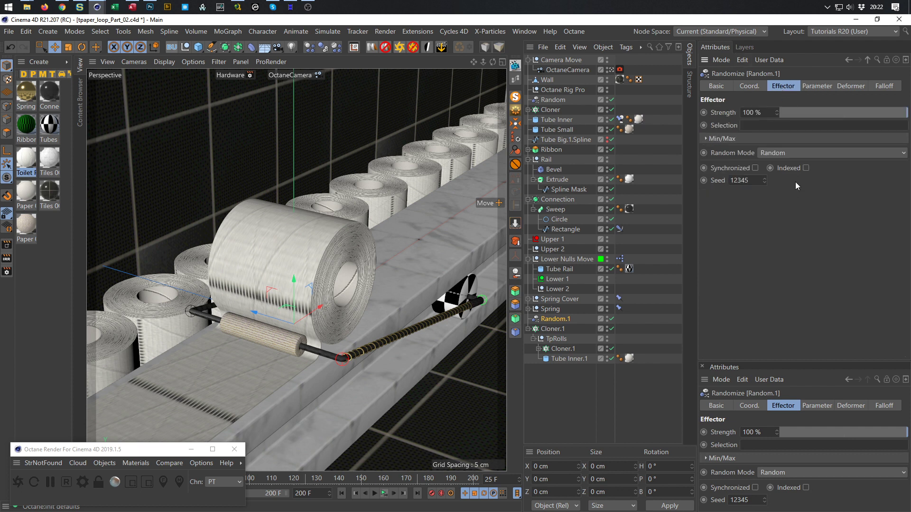
left_click(764, 179)
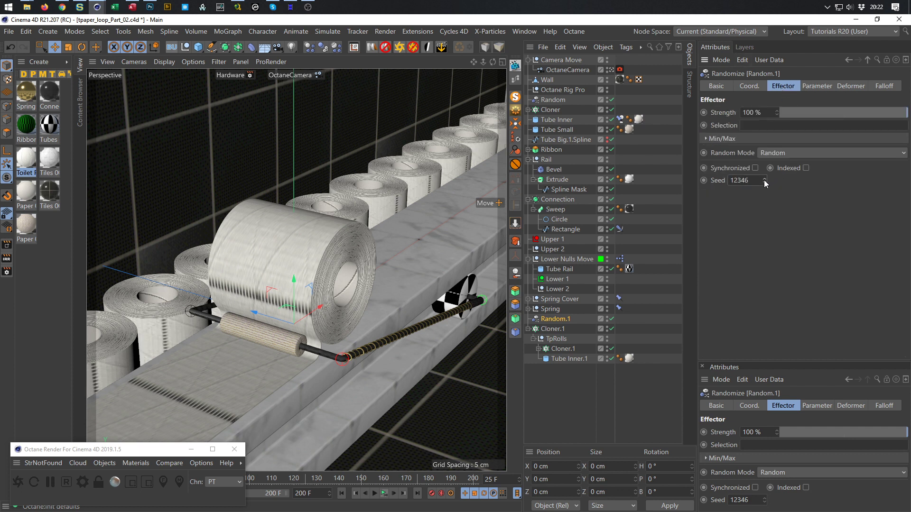
left_click(764, 179)
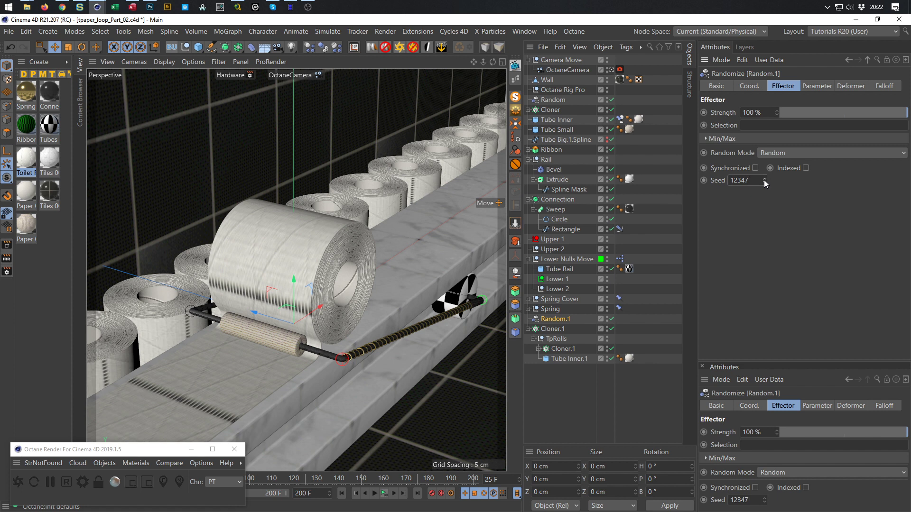
left_click(764, 179)
left_click(764, 179)
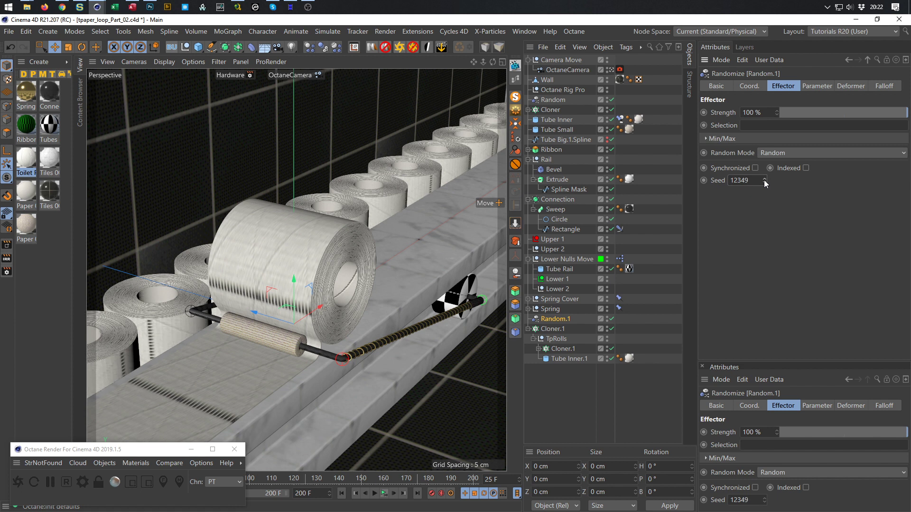
left_click(764, 179)
left_click(764, 179)
left_click(763, 178)
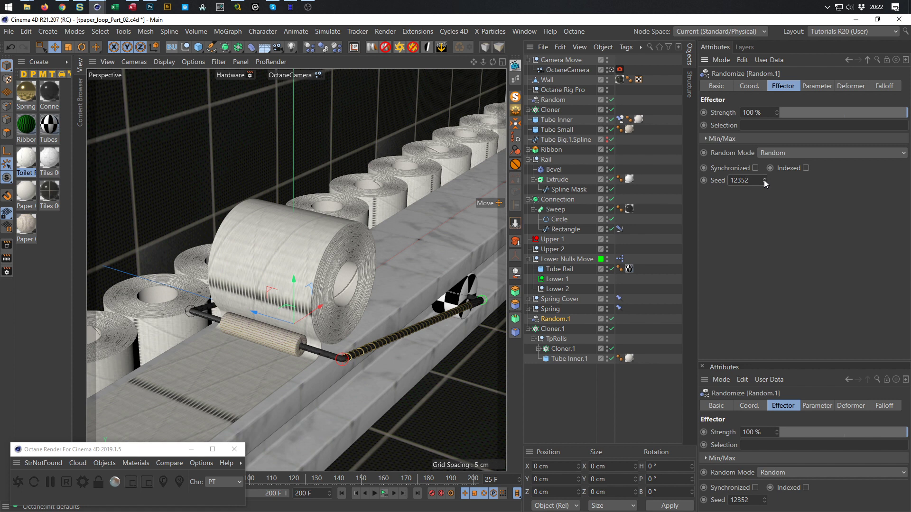
left_click(764, 179)
left_click(764, 179)
left_click(764, 178)
left_click(764, 179)
left_click(763, 178)
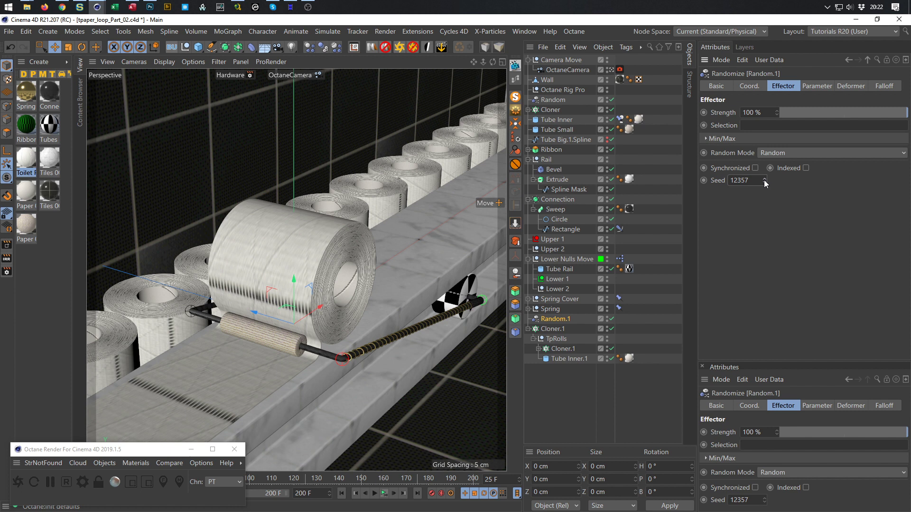
left_click(764, 179)
left_click(764, 179)
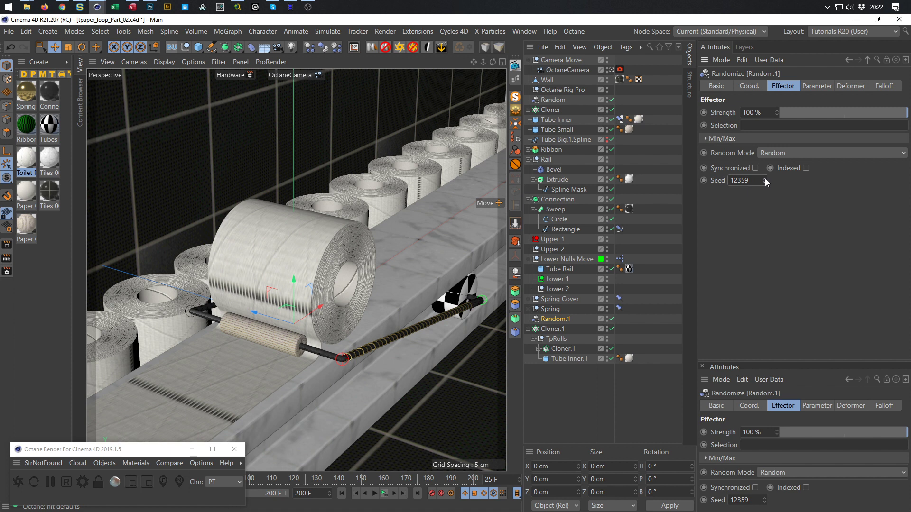
left_click(763, 179)
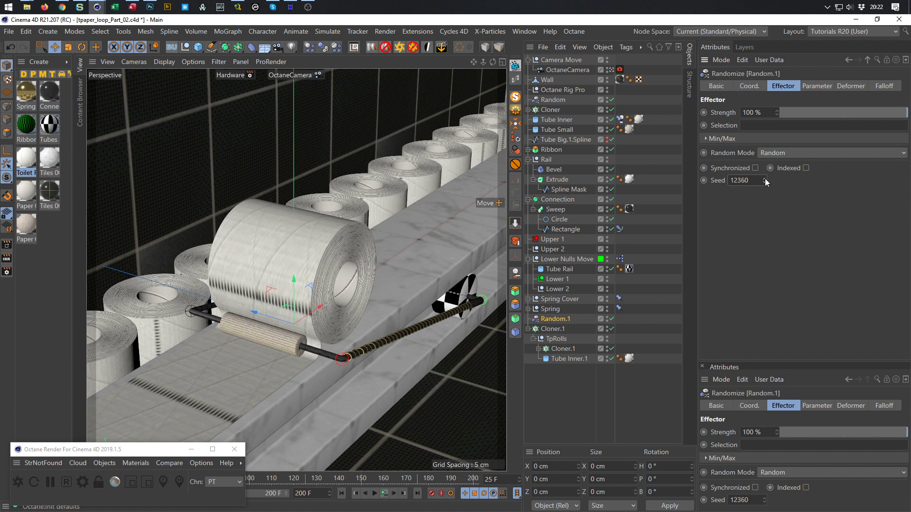
key("ctrl+s")
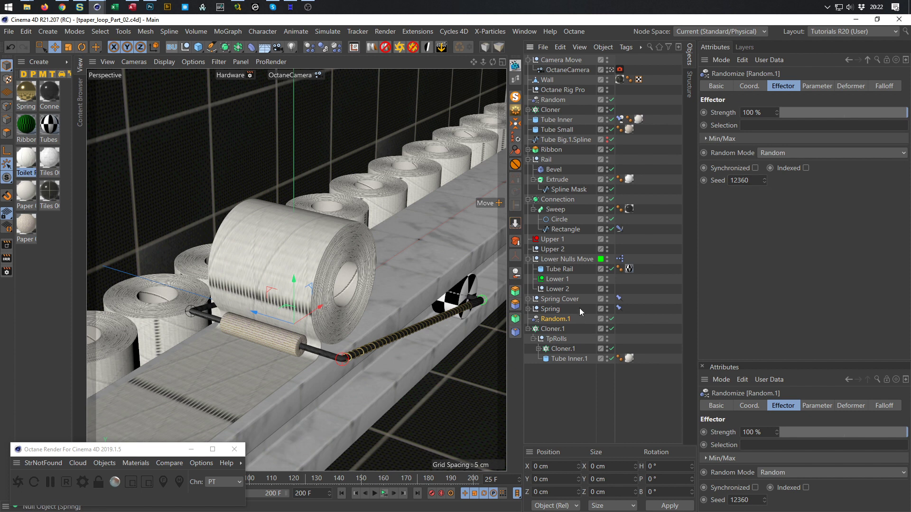
- Create an Instance of the outer Cloner.1 and place it directly below that Cloner in the object hierarchy
left_click(528, 329)
left_click(551, 329)
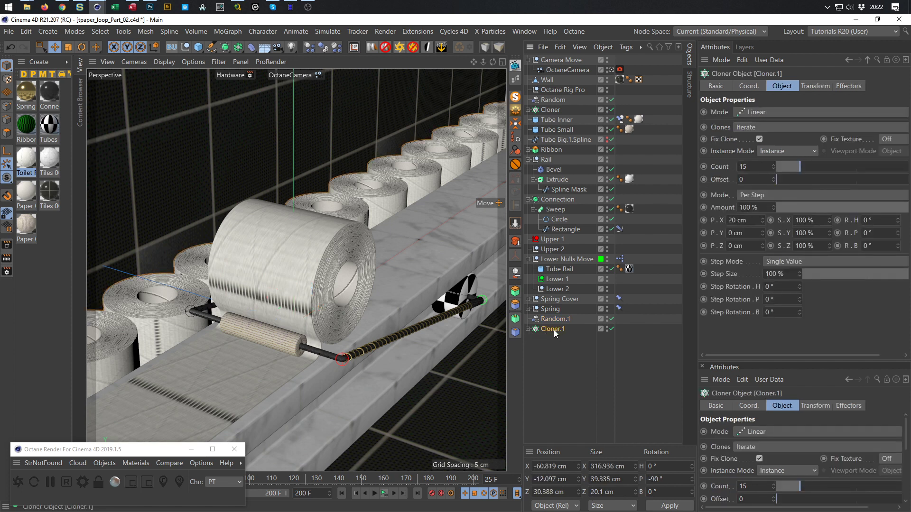
left_click_drag(240, 50, 432, 81)
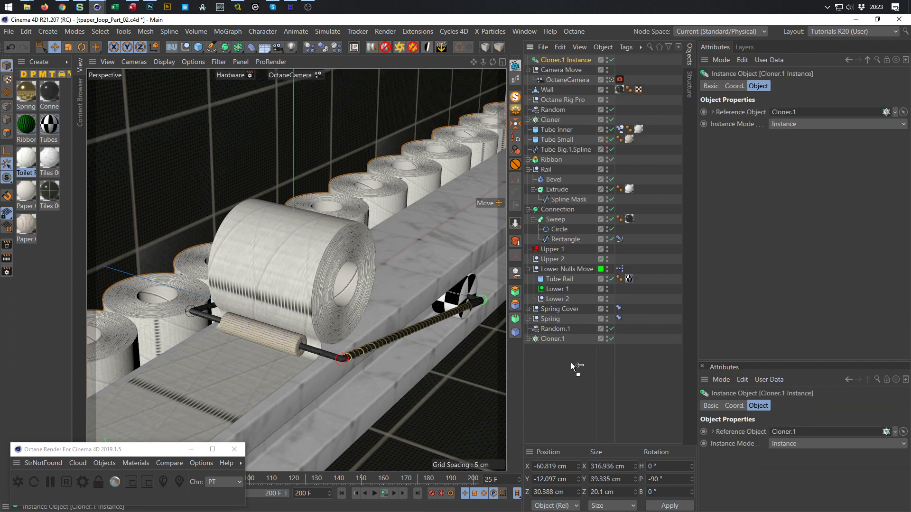
left_click_drag(579, 365, 580, 365)
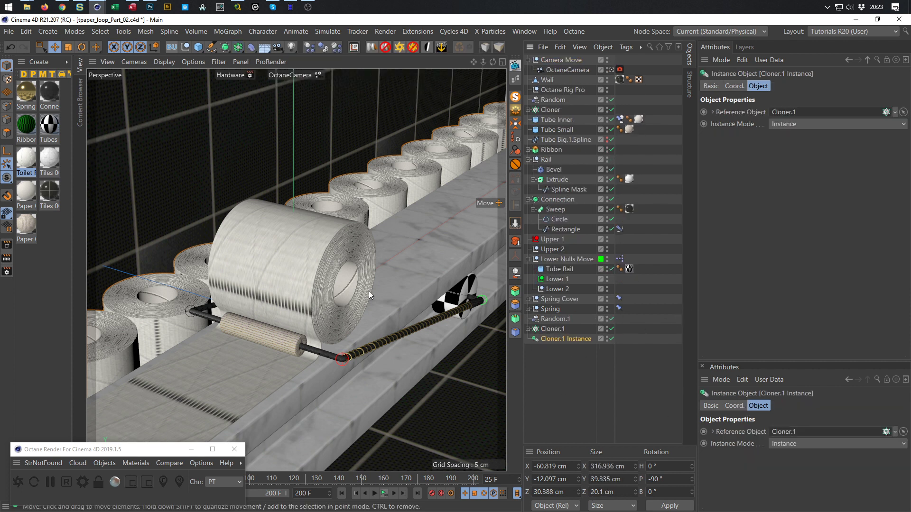
- Raise the Cloner.1 instance in the Right view to Y 7.903 cm as a second layer of rolls
middle_click(367, 312)
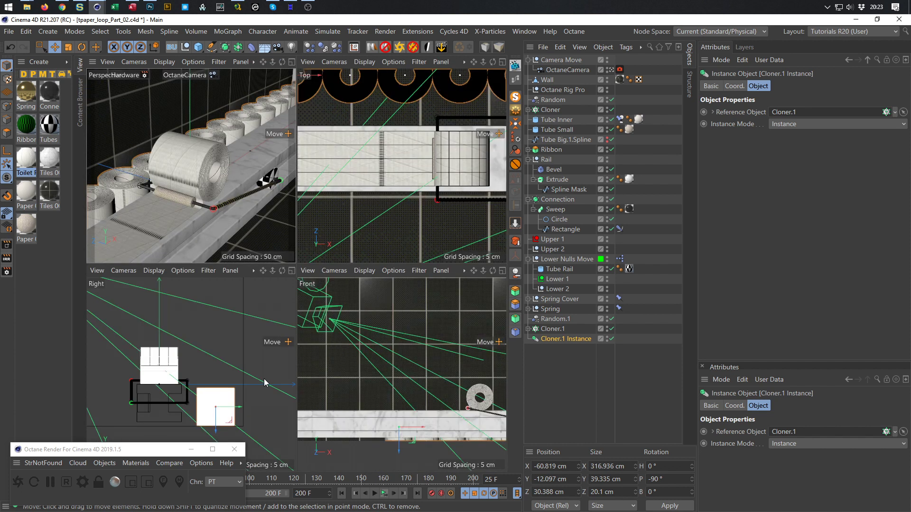
middle_click(264, 382)
left_click_drag(349, 382, 356, 321)
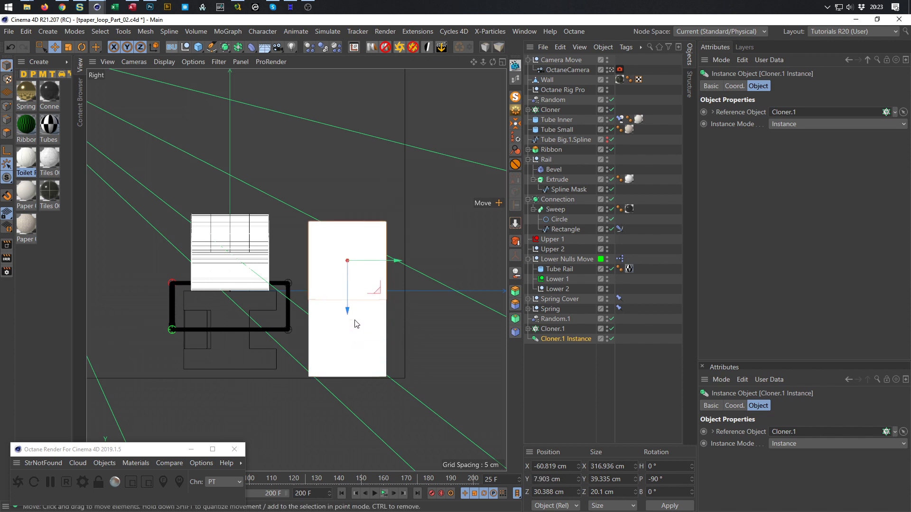
- Shift the Cloner.1 instance sideways in the Front view to X -50.819 cm and save the scene
middle_click(358, 323)
middle_click(387, 339)
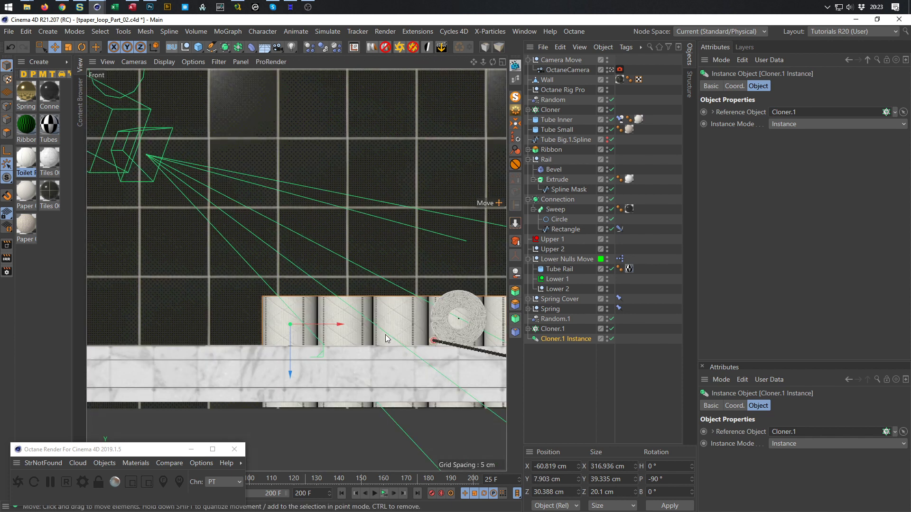
left_click_drag(341, 324, 371, 373)
middle_click(371, 373)
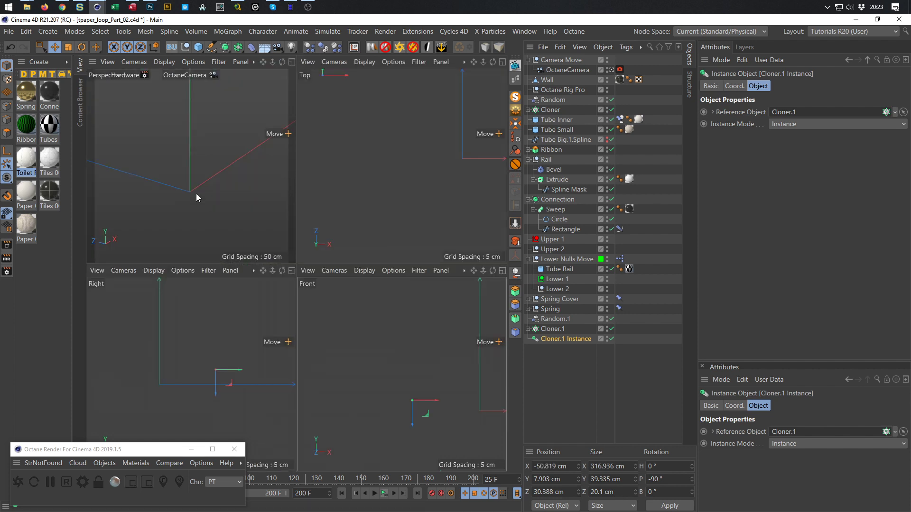
middle_click(195, 192)
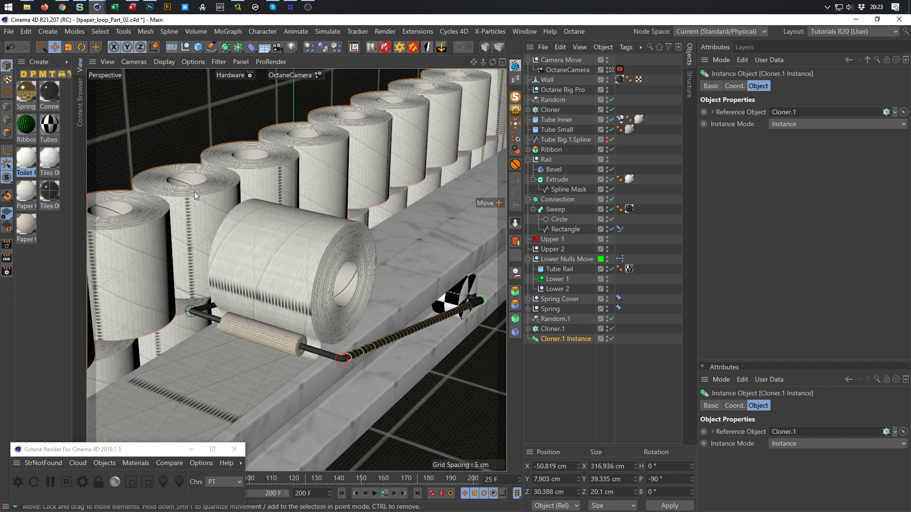
key("ctrl+s")
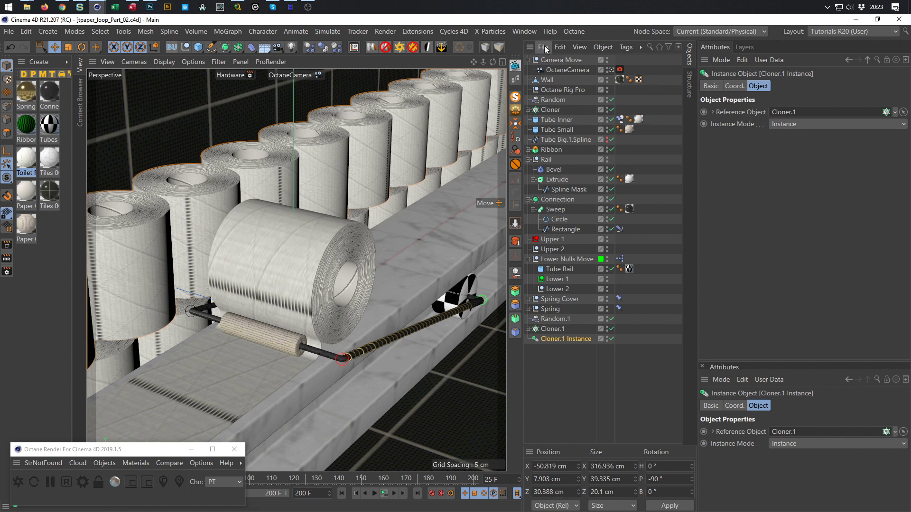
- Render the scene in the Octane Live Viewer to check the stacked roll rows, keeping its window clear of the viewport
left_click(31, 481)
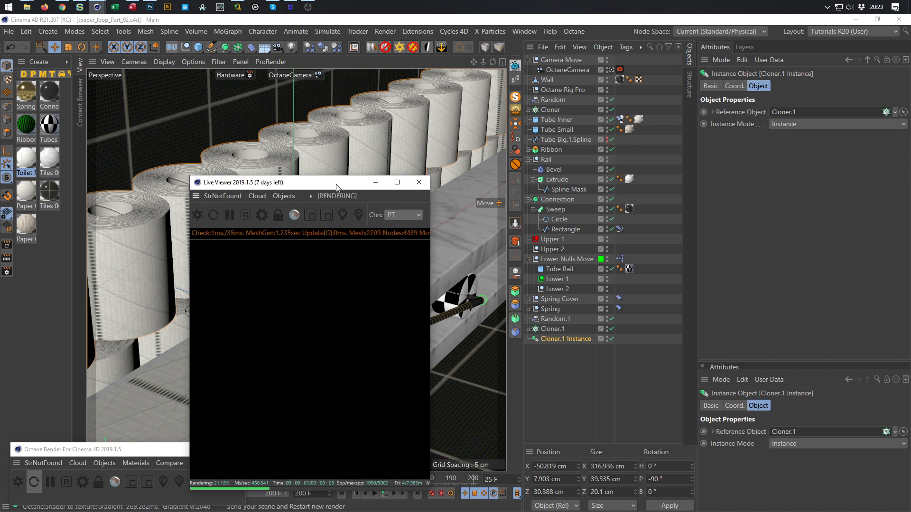
left_click_drag(336, 186, 677, 174)
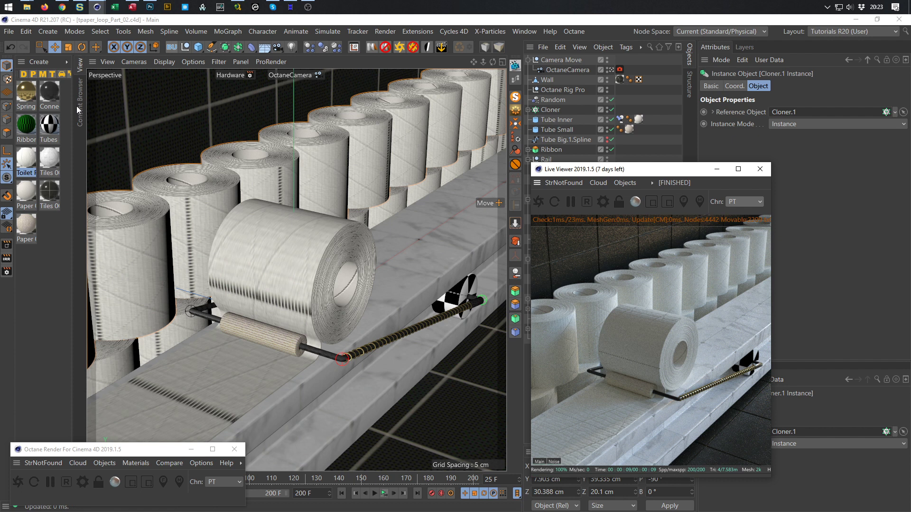
left_click_drag(670, 172, 772, 190)
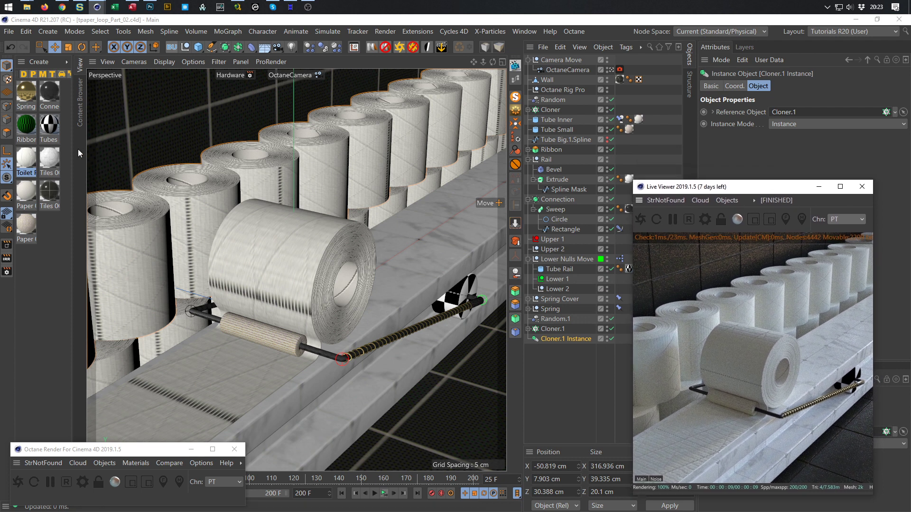
- Open the Content Browser in a clear spot and show the Stone folder of the Octane material library
left_click(82, 118)
left_click_drag(187, 26, 302, 98)
left_click(138, 209)
left_click(137, 210)
left_click(162, 211)
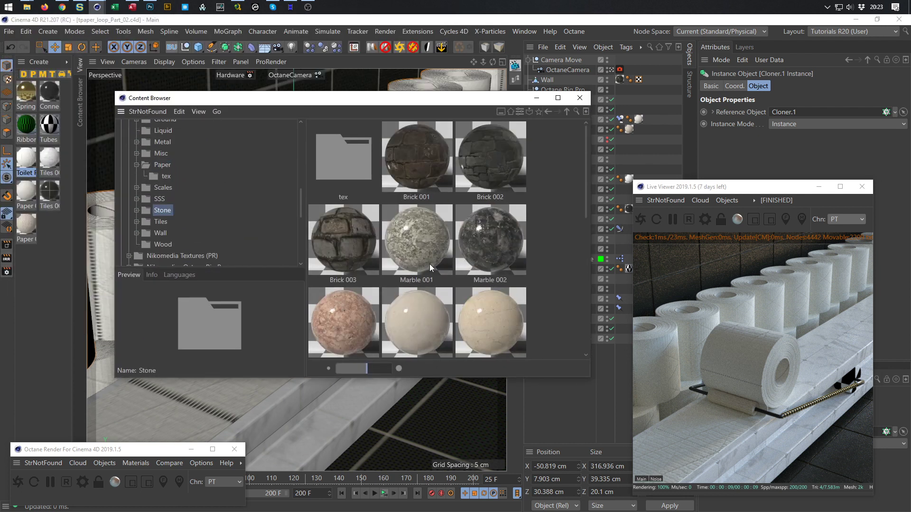
- Add the Marble 003 material from the Stone folder to the scene's materials and close the Content Browser
scroll(429, 267, "down", 1)
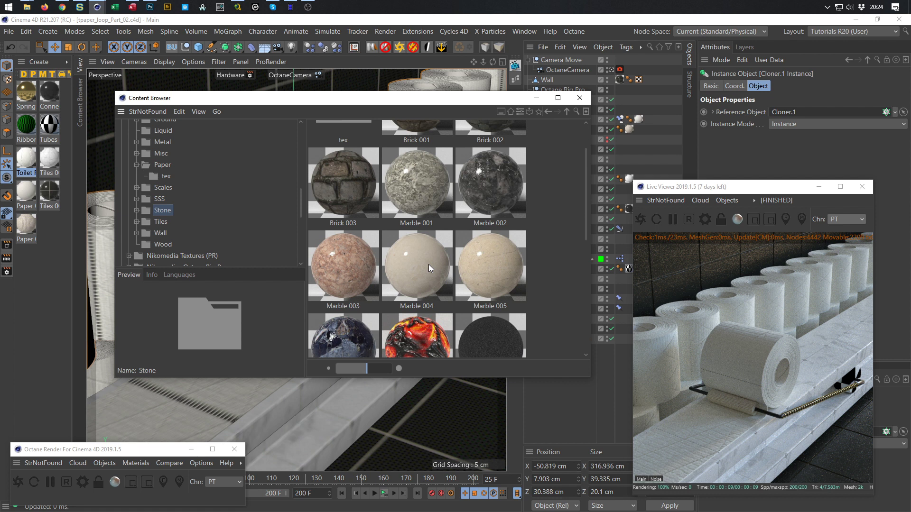
scroll(405, 275, "down", 2)
scroll(405, 275, "up", 2)
left_click(366, 284)
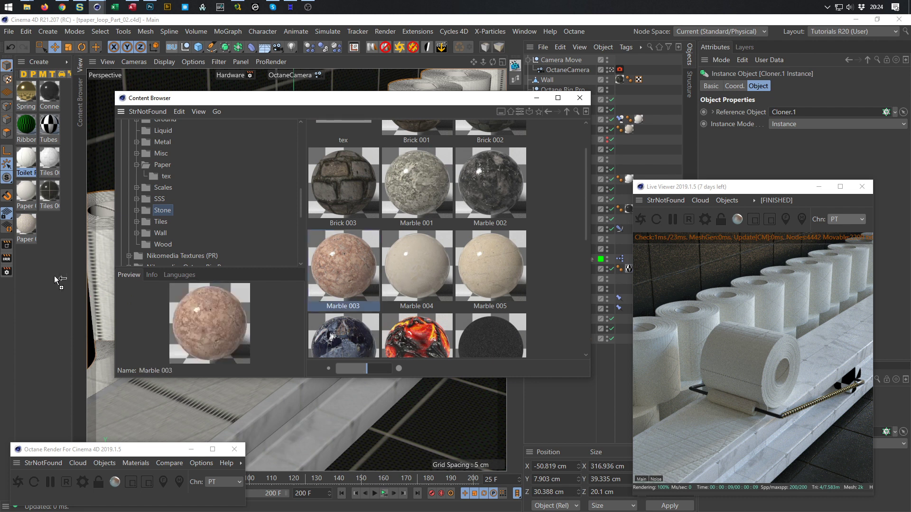
left_click_drag(59, 276, 57, 273)
left_click(580, 97)
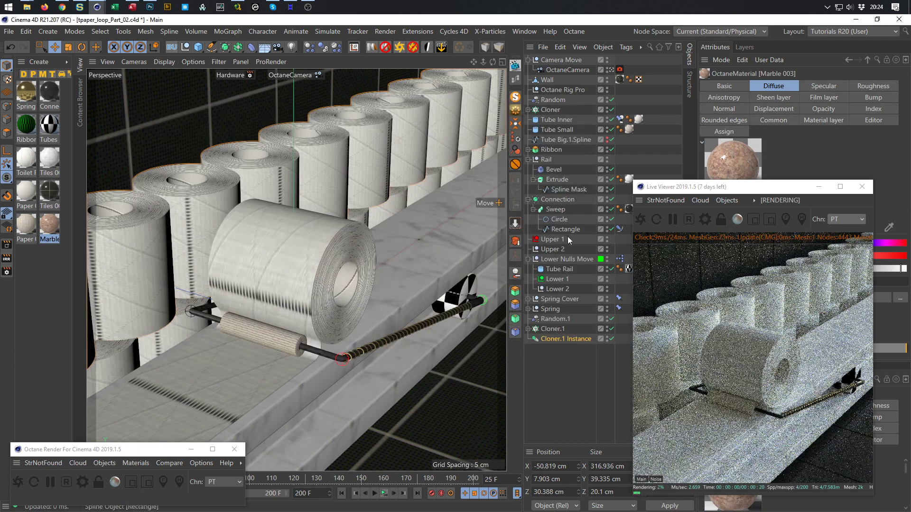
- Replace the Tube Rail's material with Marble 003 and leave the OctaneCamera to inspect the tube up close
left_click_drag(50, 224, 629, 270)
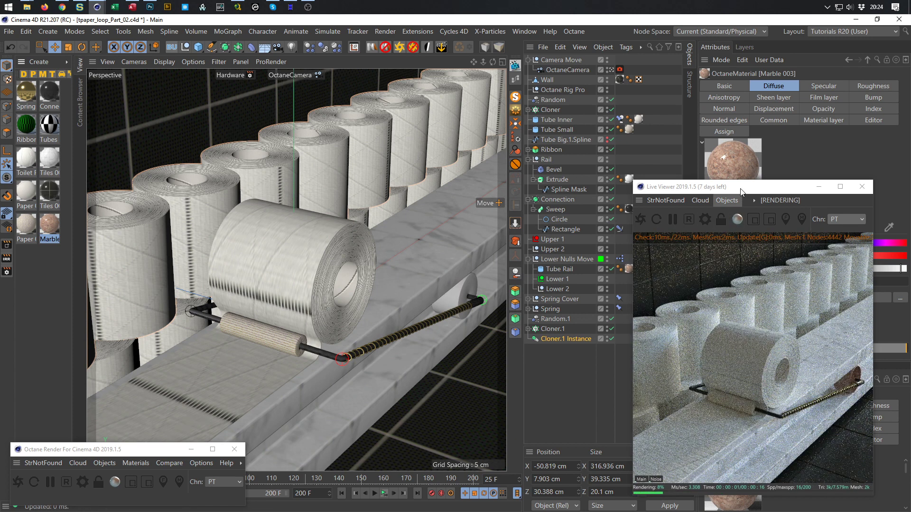
left_click(612, 70)
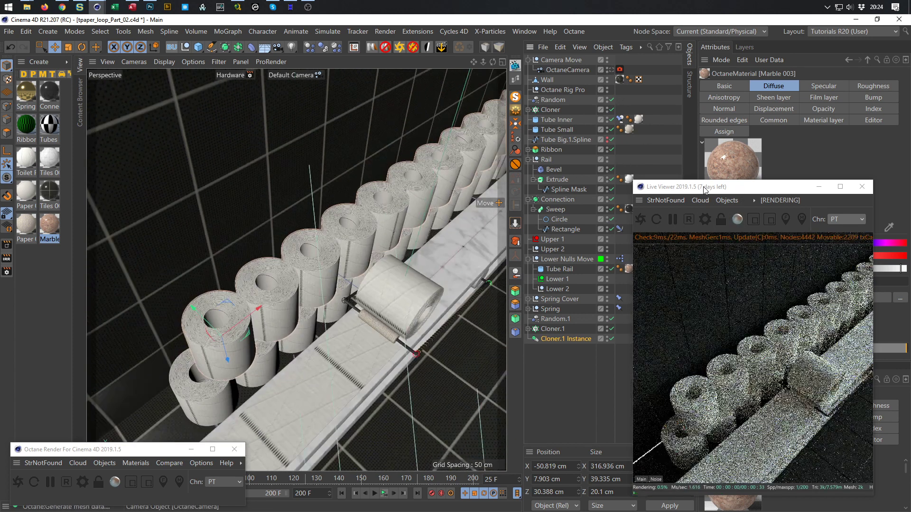
middle_click_drag(395, 283, 337, 221, "alt")
left_click_drag(379, 290, 457, 232, "alt")
scroll(451, 235, "up", 10)
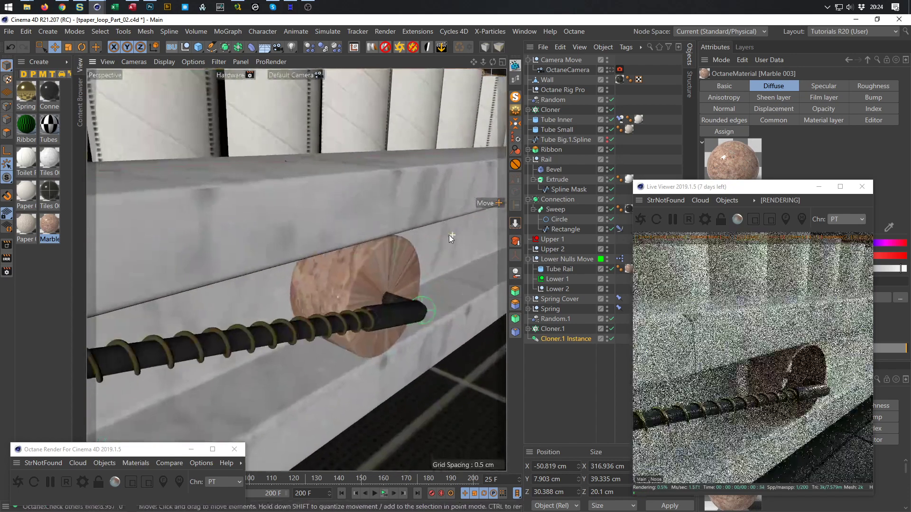
left_click_drag(739, 187, 577, 169)
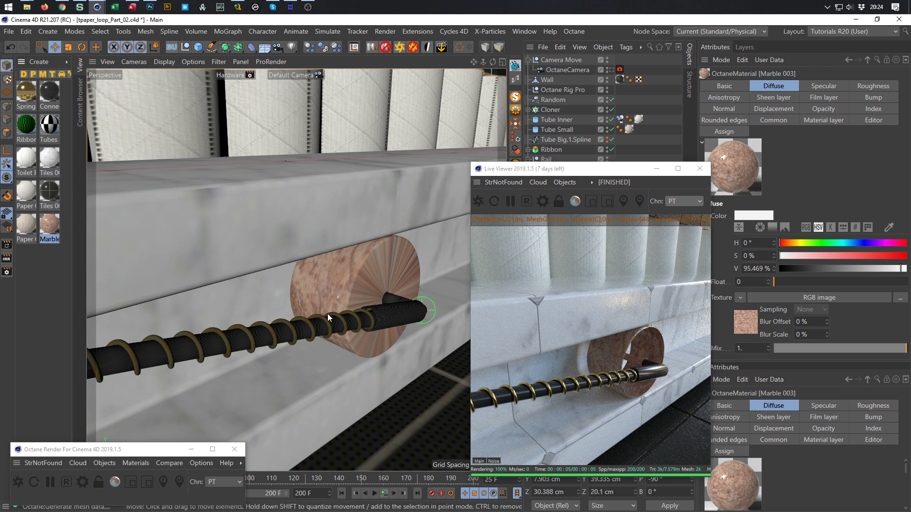
- Open Marble 003 in the Octane Node Editor and disconnect its Displacement node from the material
left_click(513, 85)
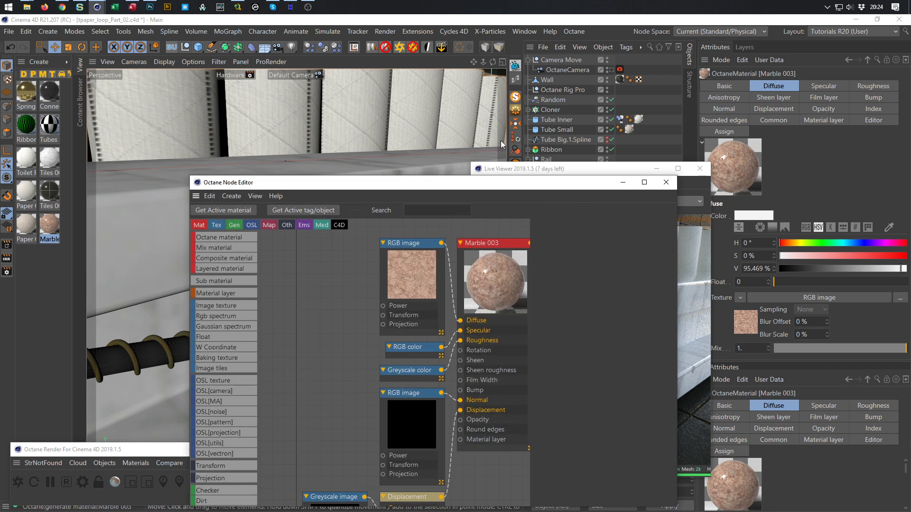
left_click_drag(463, 179, 306, 85)
middle_click_drag(297, 313, 252, 227)
left_click_drag(255, 222, 259, 298)
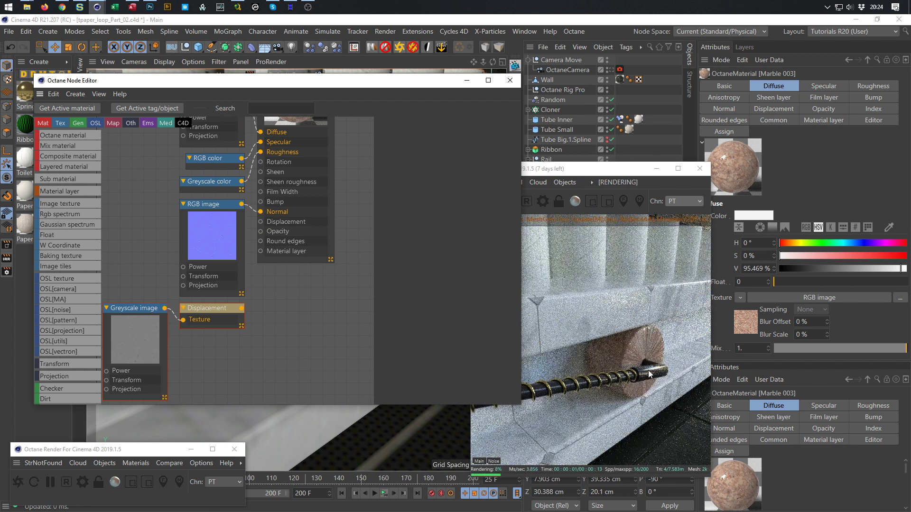
left_click(639, 178)
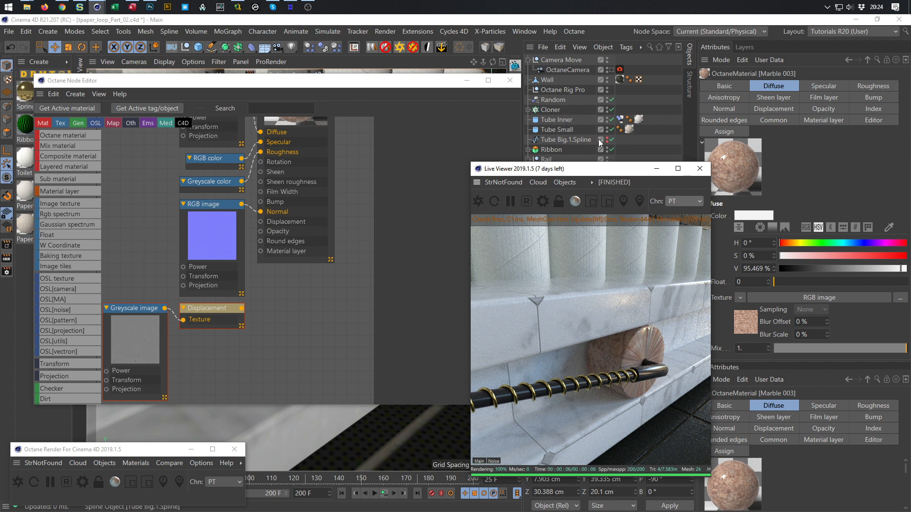
- Set the Tube Rail material tag's projection to Cubic and fit the texture to the object
left_click_drag(579, 172, 410, 116)
left_click(628, 269)
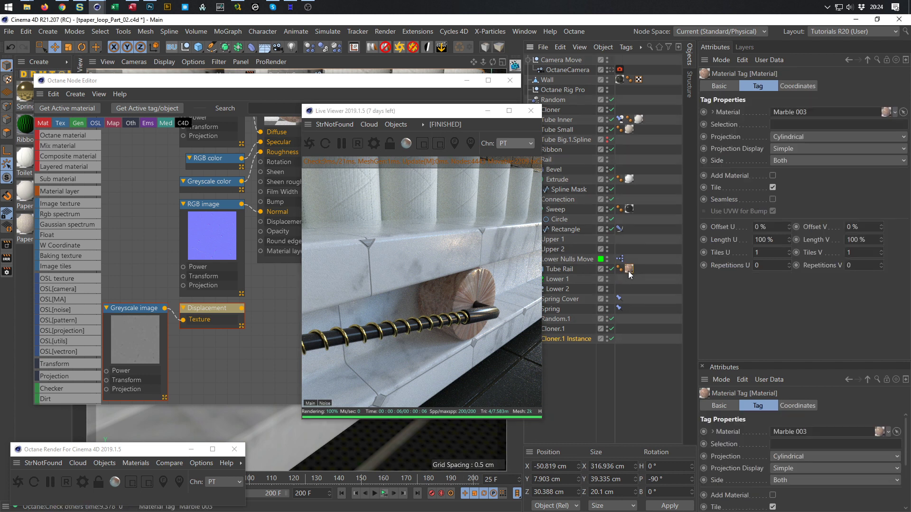
left_click(809, 137)
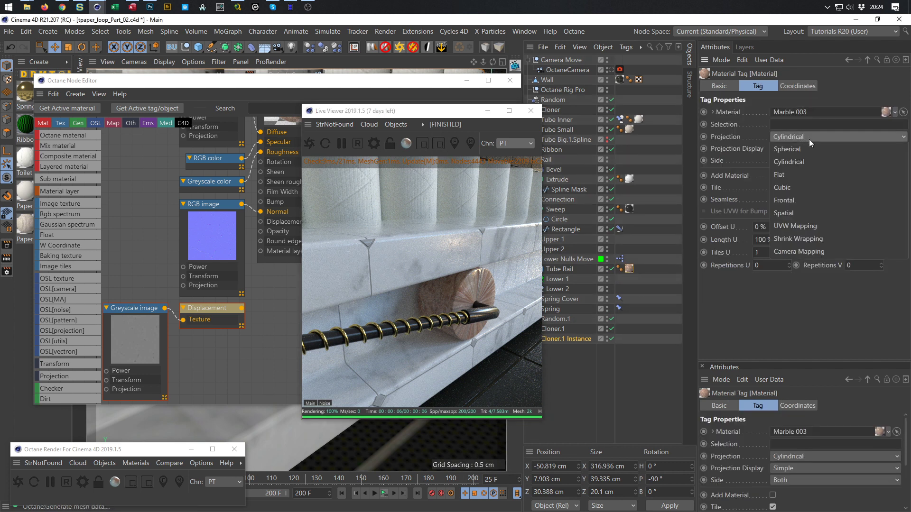
left_click(815, 192)
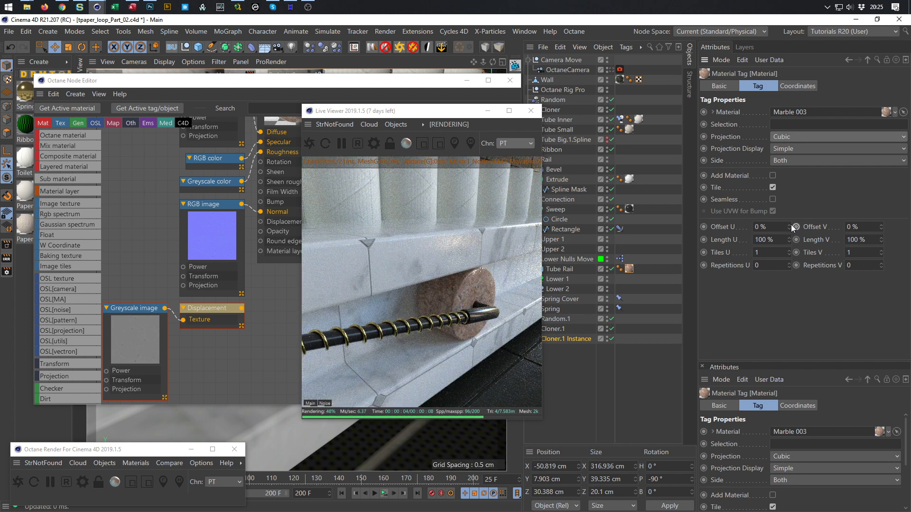
right_click(630, 269)
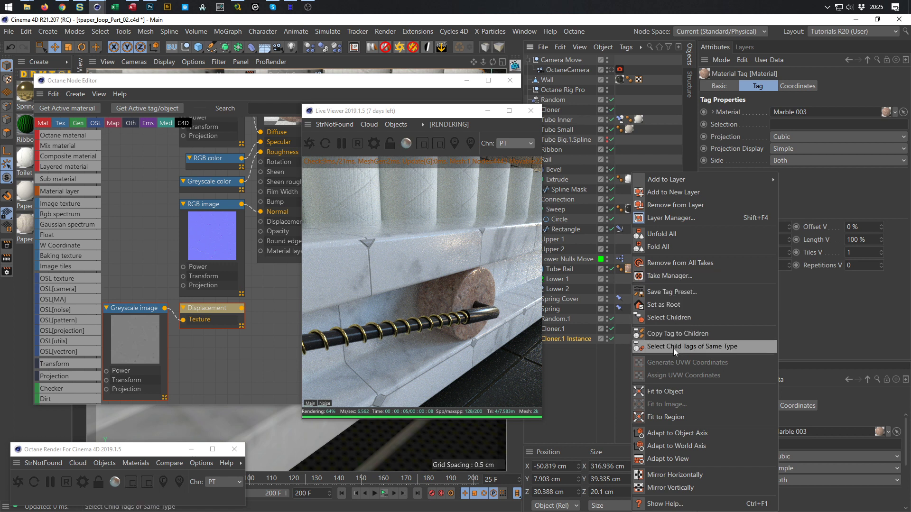
left_click(673, 392)
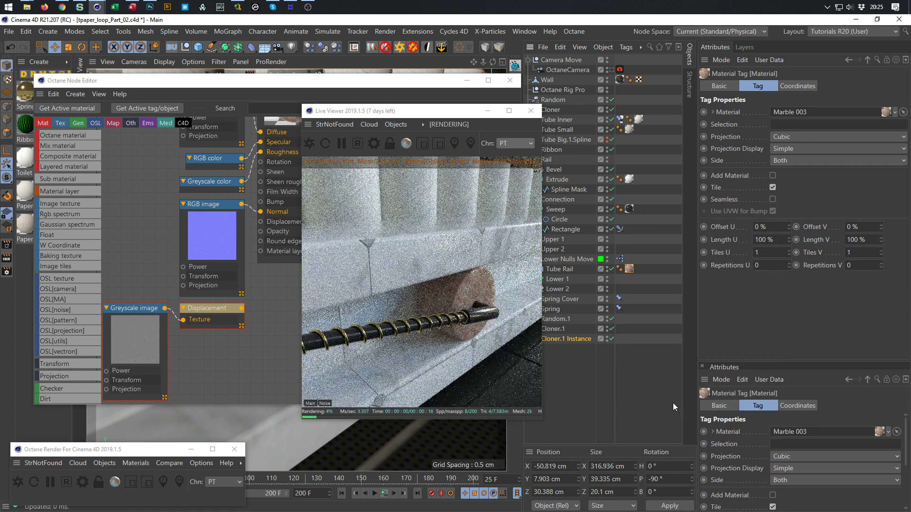
- Copy the material tag's X size of 4.998 cm into its Y size so the cubic mapping is uniform
left_click(807, 88)
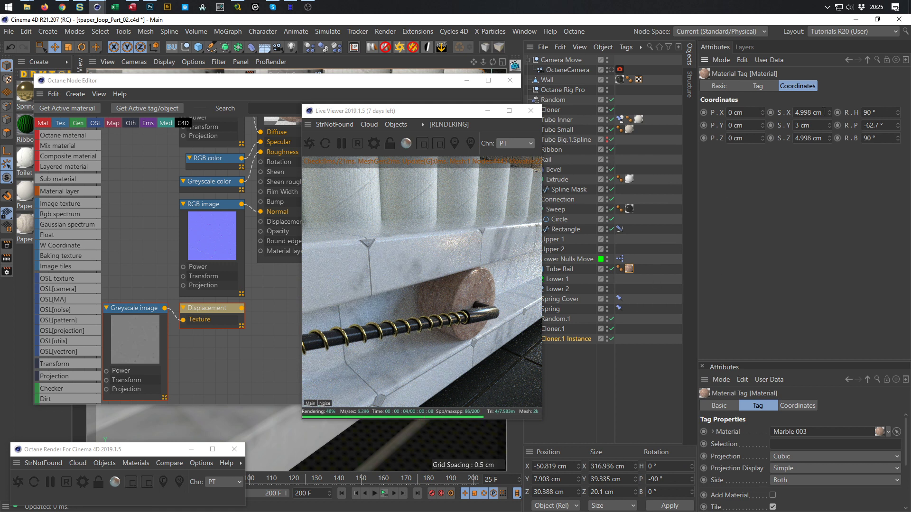
left_click_drag(827, 112, 795, 113)
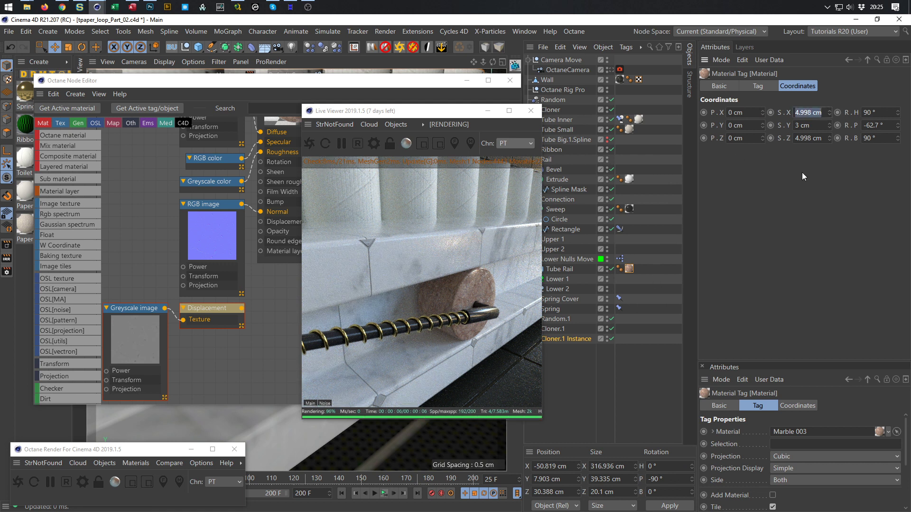
key("ctrl+c")
key("Tab")
key("ctrl+v")
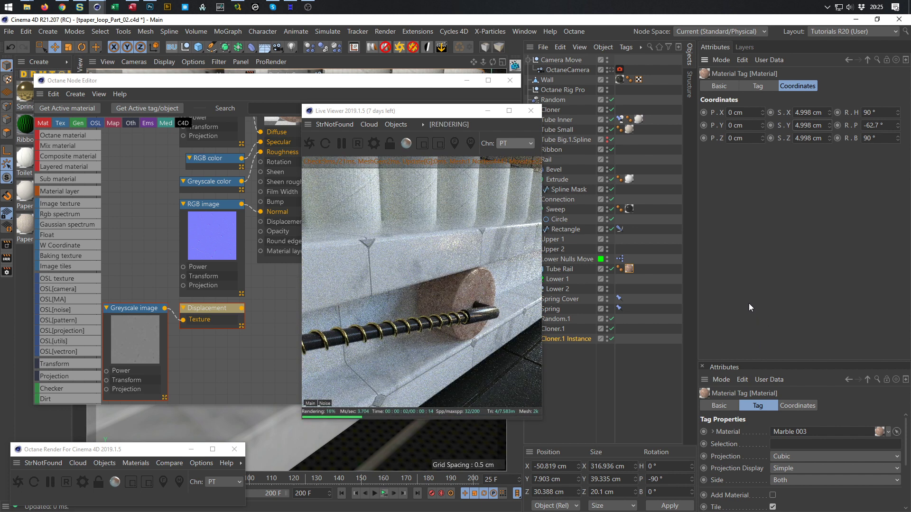
- Delete the disconnected Displacement and Greyscale image nodes from the Marble 003 node graph
left_click_drag(445, 115, 731, 126)
middle_click_drag(237, 257, 343, 311)
scroll(286, 303, "down", 4)
middle_click_drag(264, 299, 215, 250)
scroll(252, 226, "up", 2)
scroll(273, 221, "up", 1)
middle_click_drag(274, 221, 260, 234)
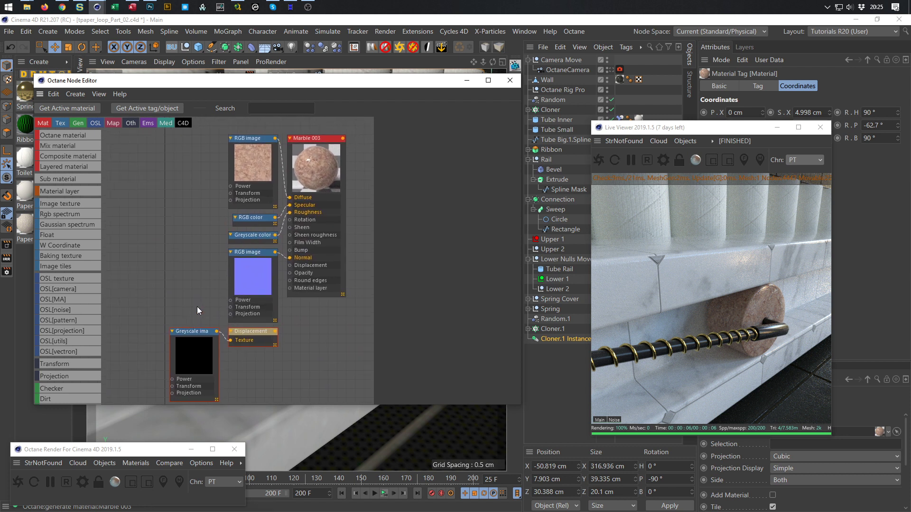
left_click_drag(142, 343, 285, 360)
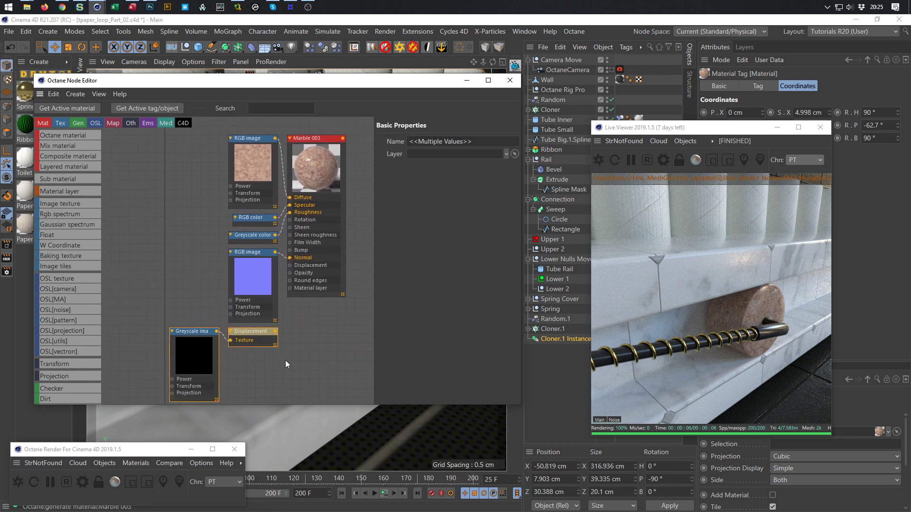
key("Delete")
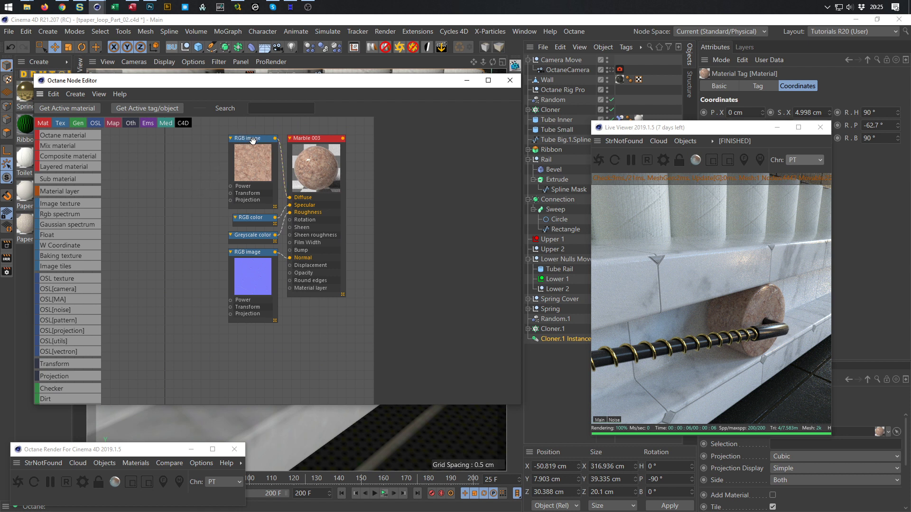
- Add a UV Transform node to the diffuse RGB image, connect it to the normal map's Transform input too, and save
left_click(253, 139)
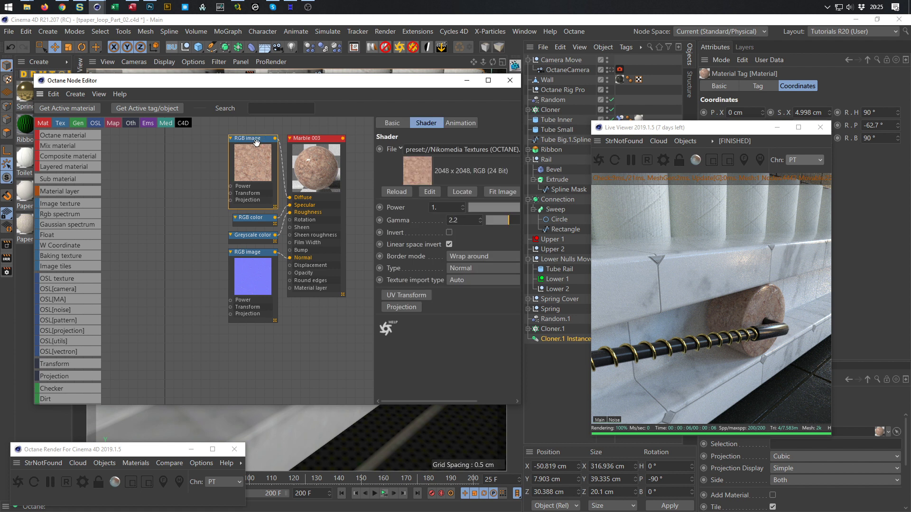
left_click(405, 295)
left_click_drag(217, 140, 230, 307)
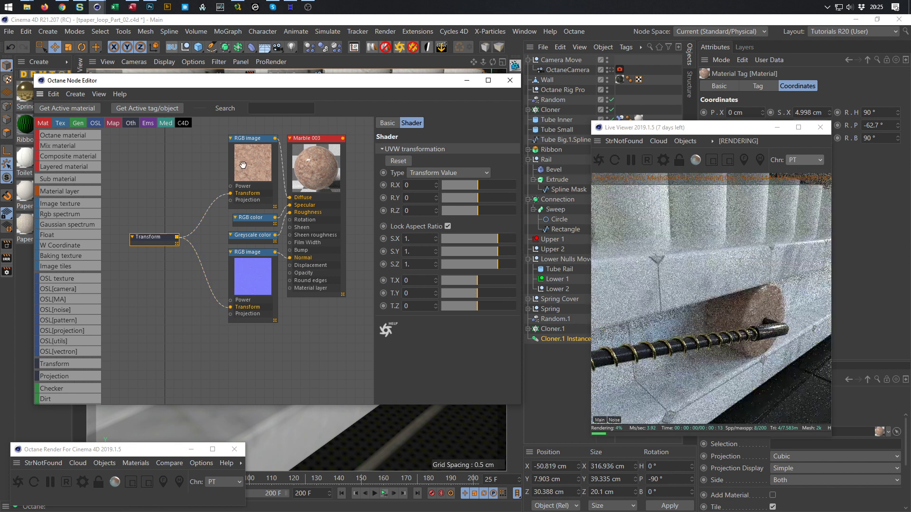
key("ctrl+s")
- Set the Transform node's scale to 3 on all axes with the aspect ratio locked, after trying 2
left_click(146, 241)
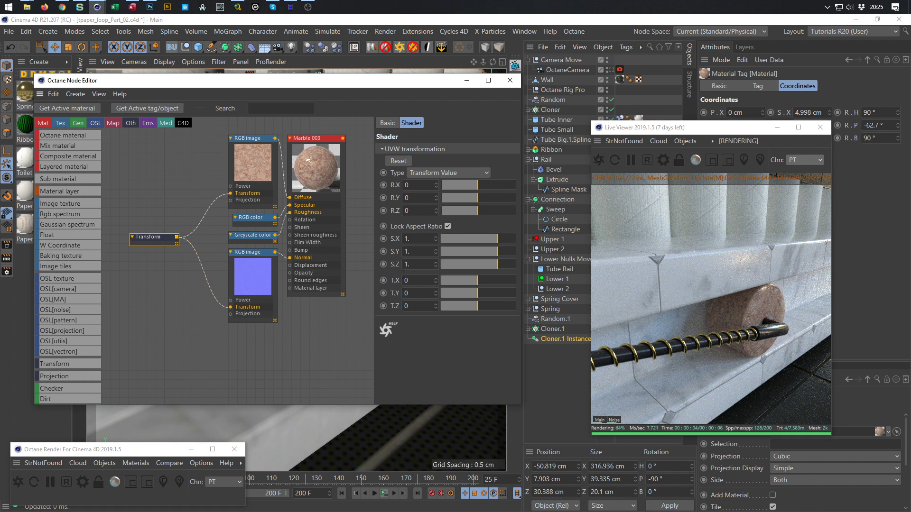
type("2")
key("Return")
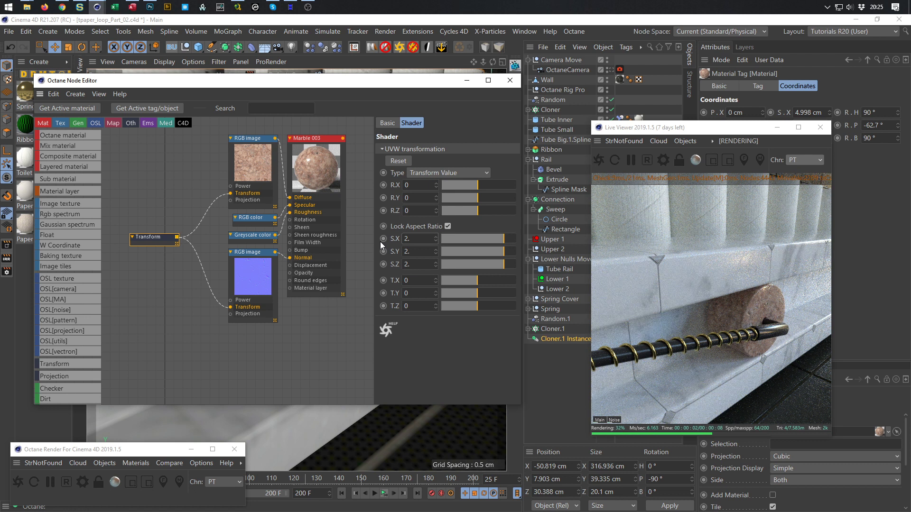
type("3")
key("Return")
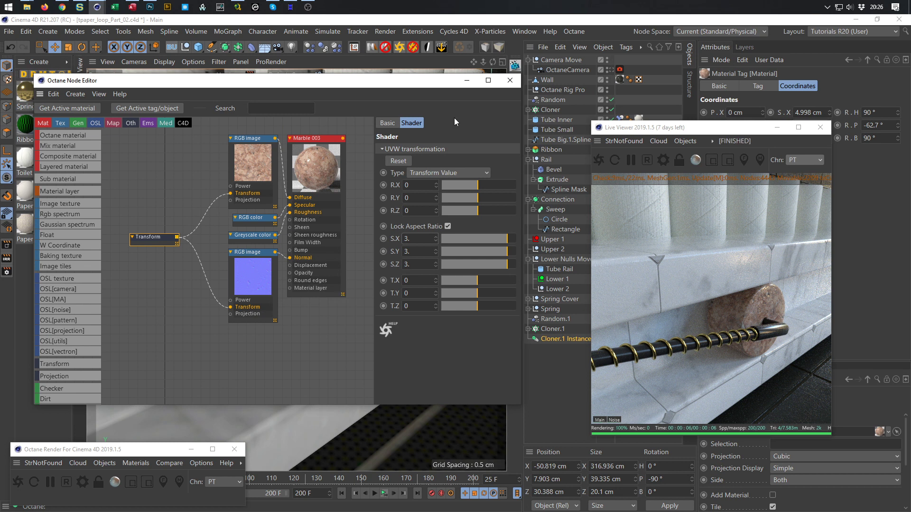
- Close the Node Editor, return to the OctaneCamera view and save the scene
left_click(510, 80)
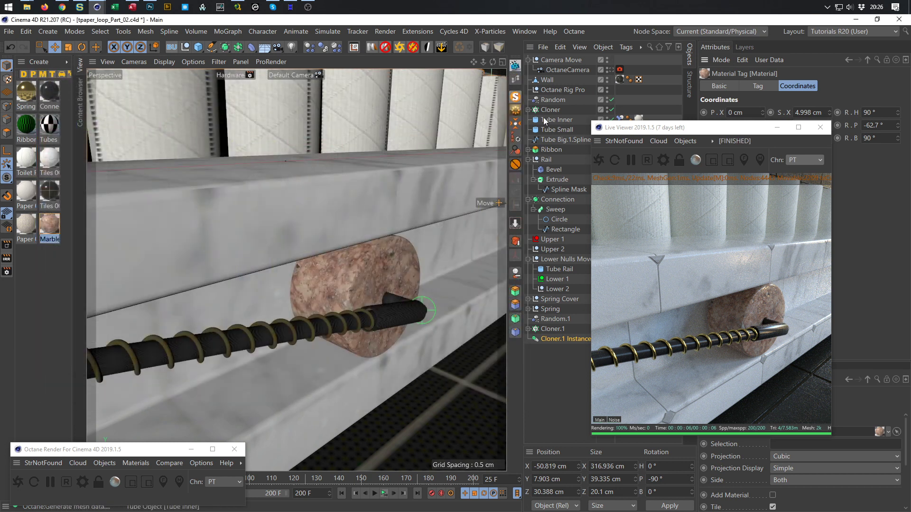
left_click(619, 70)
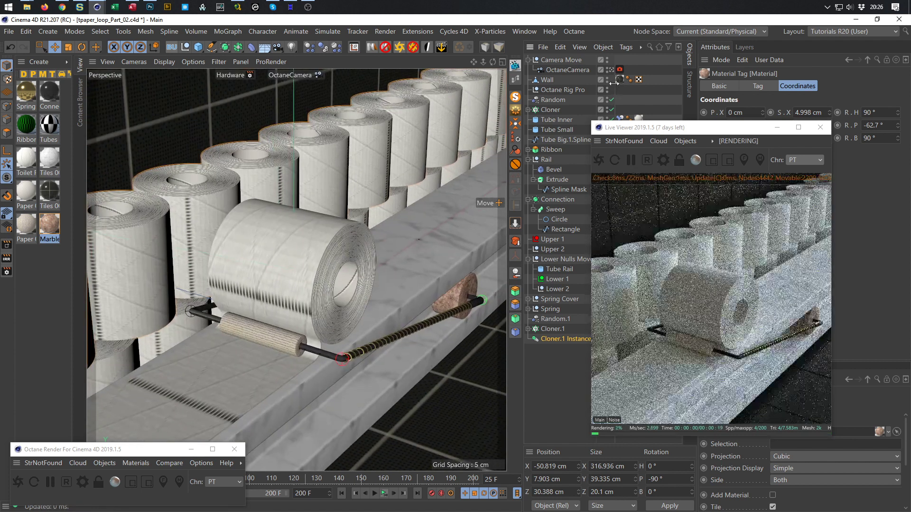
key("ctrl+s")
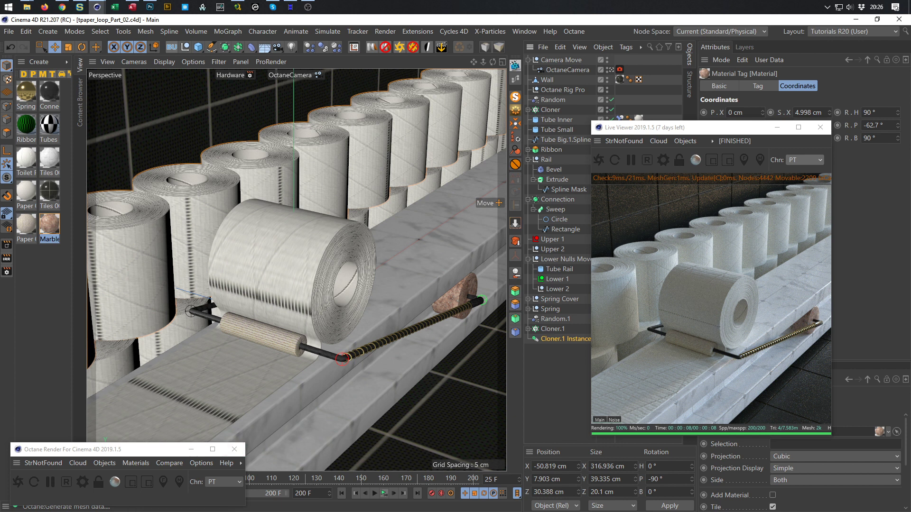
- Check the Live Viewer render at frames 0, 100 and 200, keeping the Octane window clear of the timeline
left_click_drag(171, 452, 176, 409)
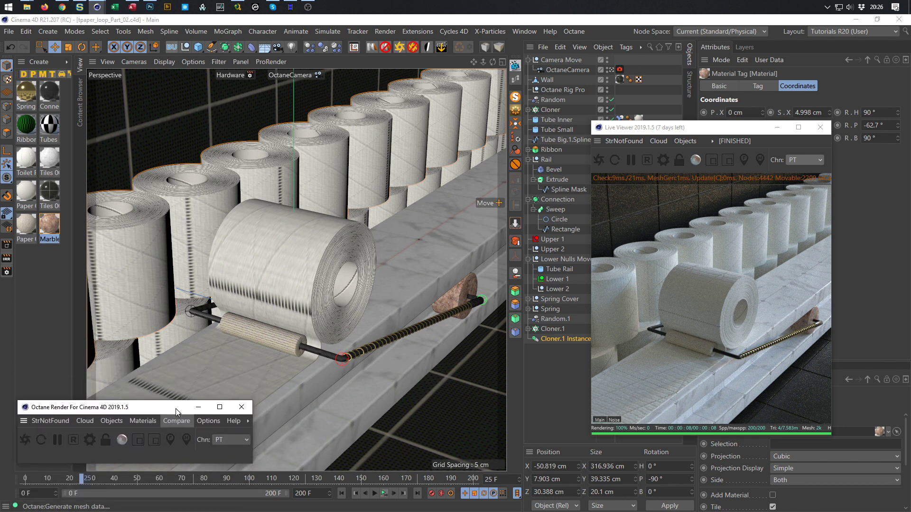
double_click(505, 480)
type("0")
key("Return")
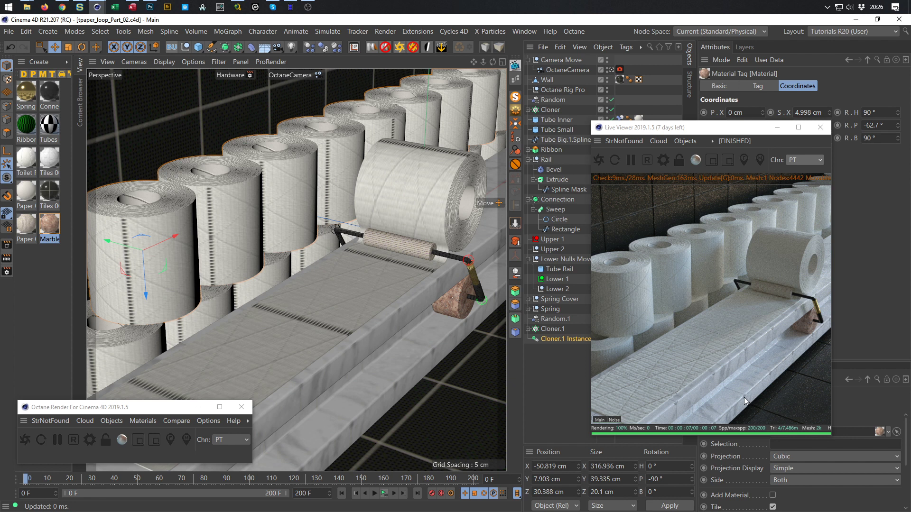
left_click(507, 477)
type("100")
key("Return")
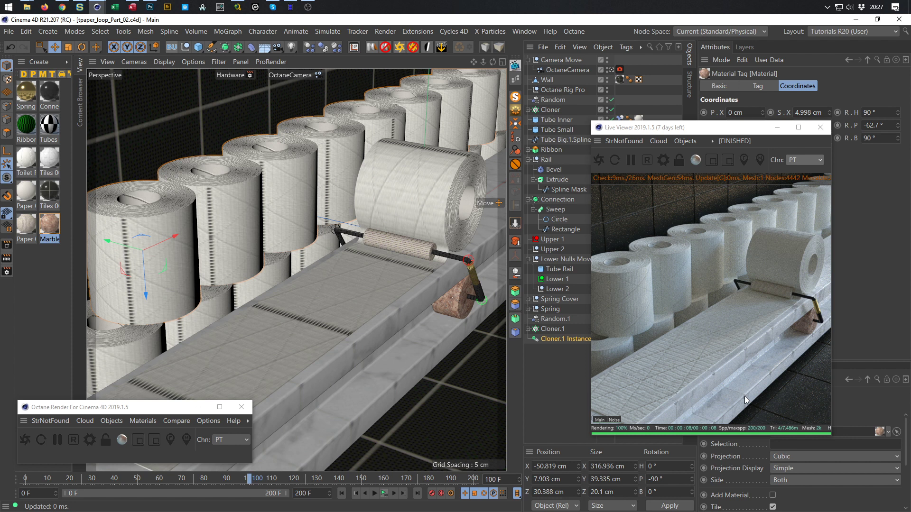
key("shift+g")
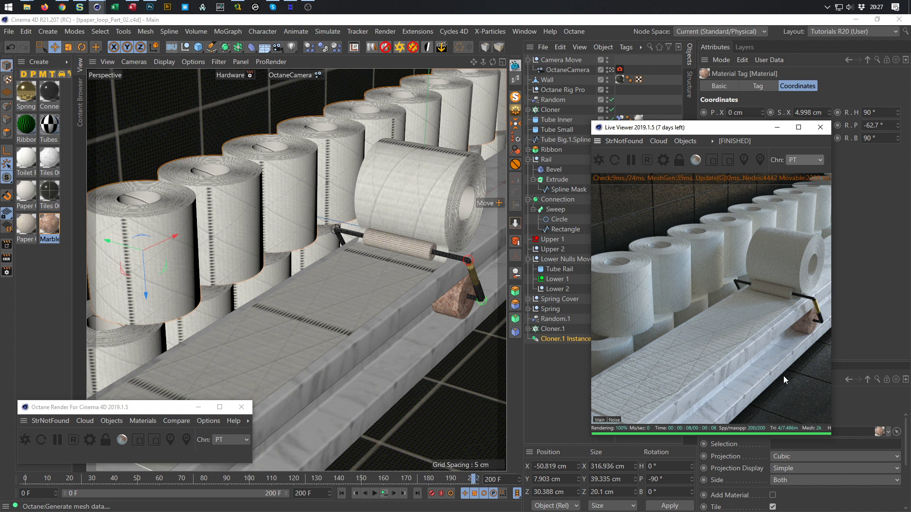
left_click_drag(150, 412, 206, 425)
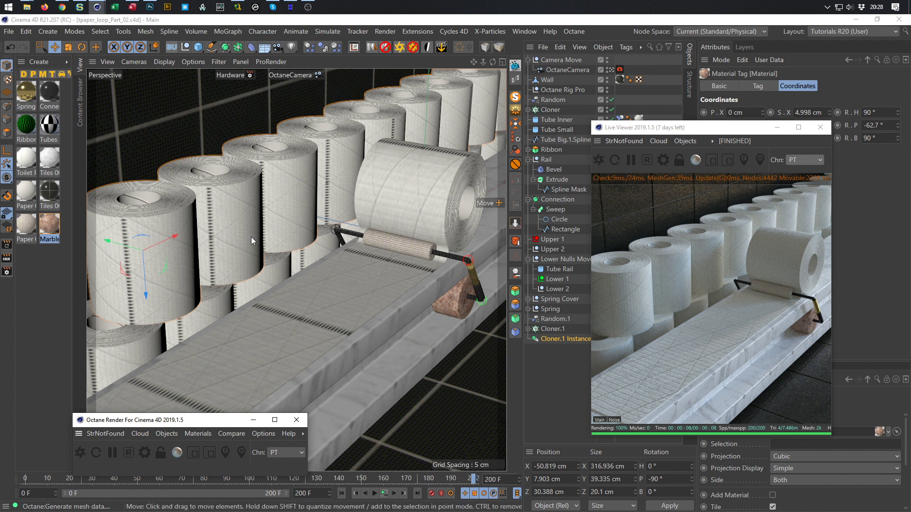
- Open the Tiles 005 material in the Octane Node Editor and arrange the editor and Live Viewer windows side by side
left_click(49, 194)
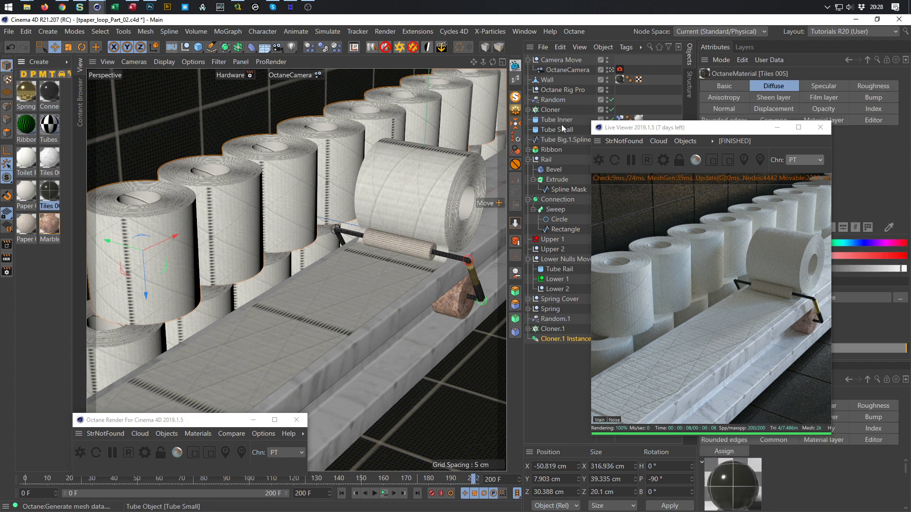
left_click(515, 78)
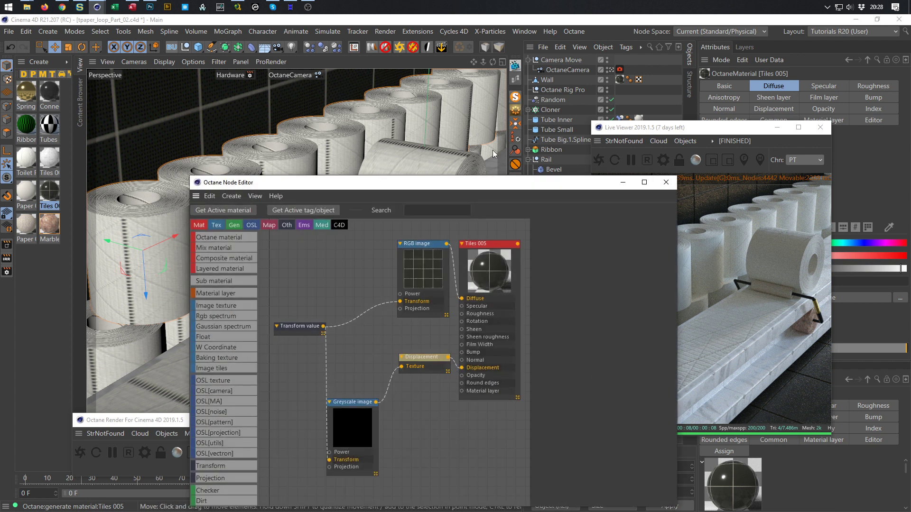
left_click_drag(456, 185, 303, 121)
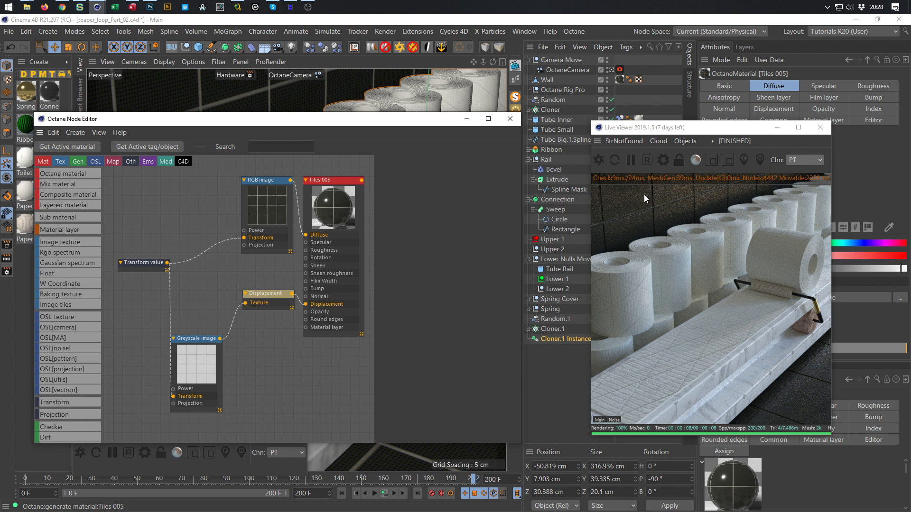
left_click_drag(712, 128, 632, 179)
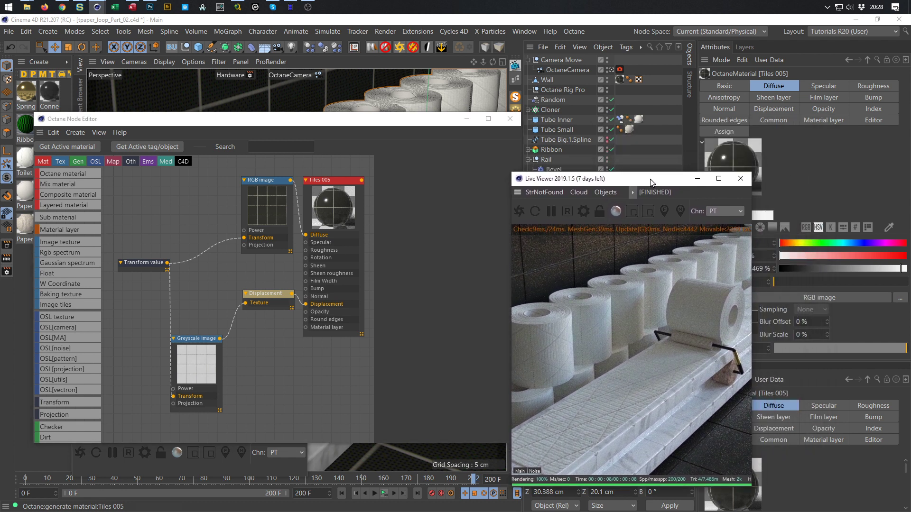
- Enable the Camera Imager and its Spectral AI denoiser on the OctaneCamera's Octane tag
left_click(621, 79)
left_click(619, 69)
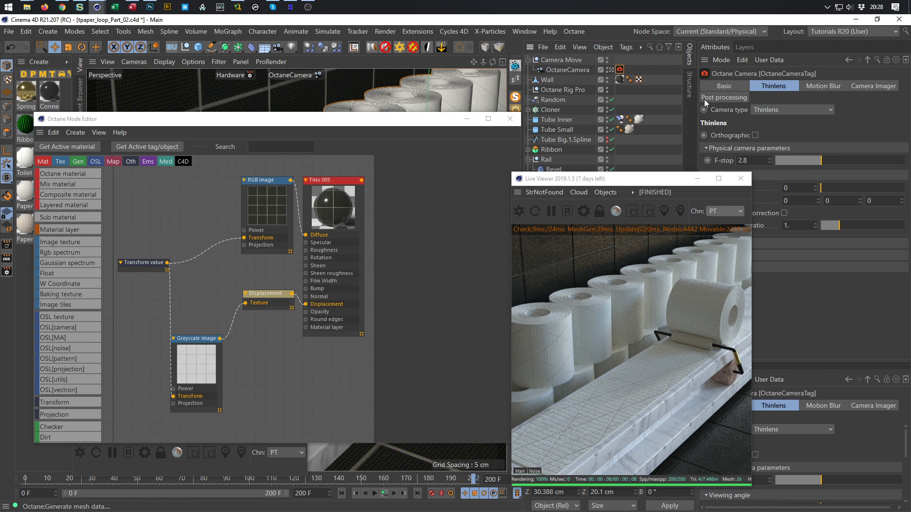
left_click(880, 88)
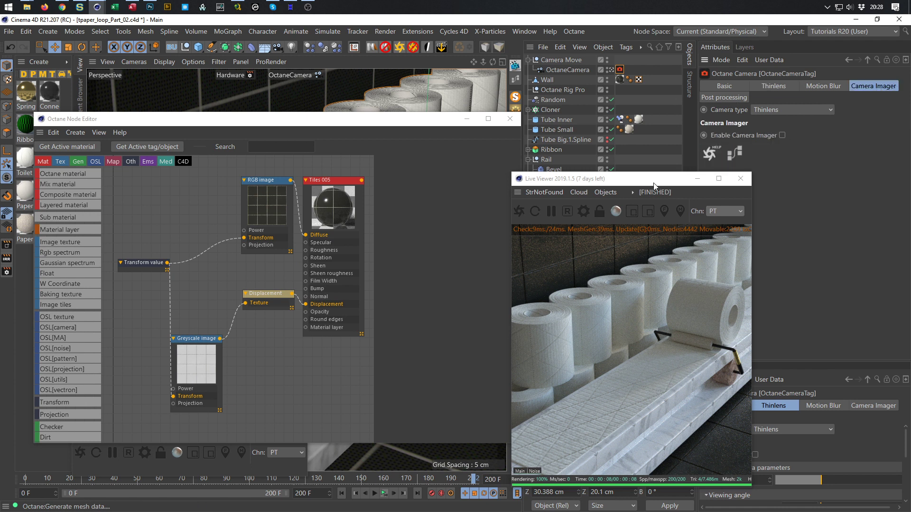
left_click_drag(654, 185, 551, 147)
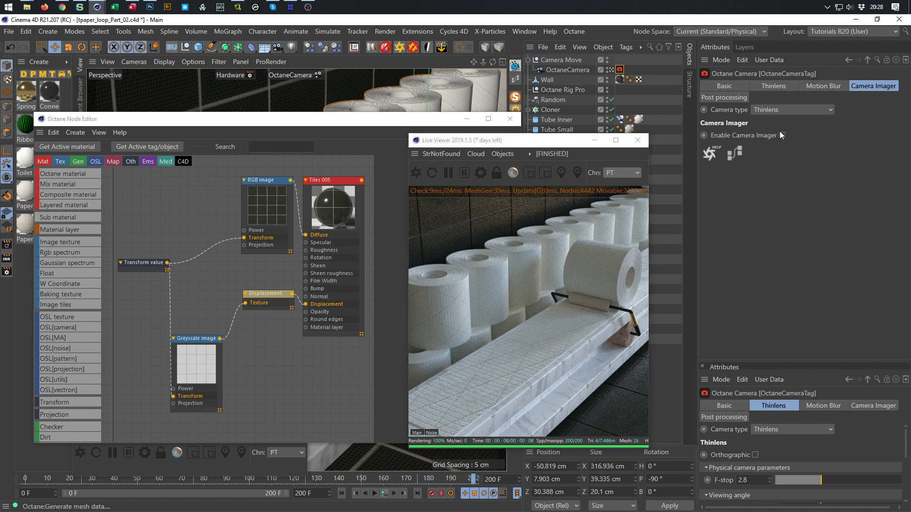
left_click(782, 135)
left_click(758, 150)
left_click(787, 163)
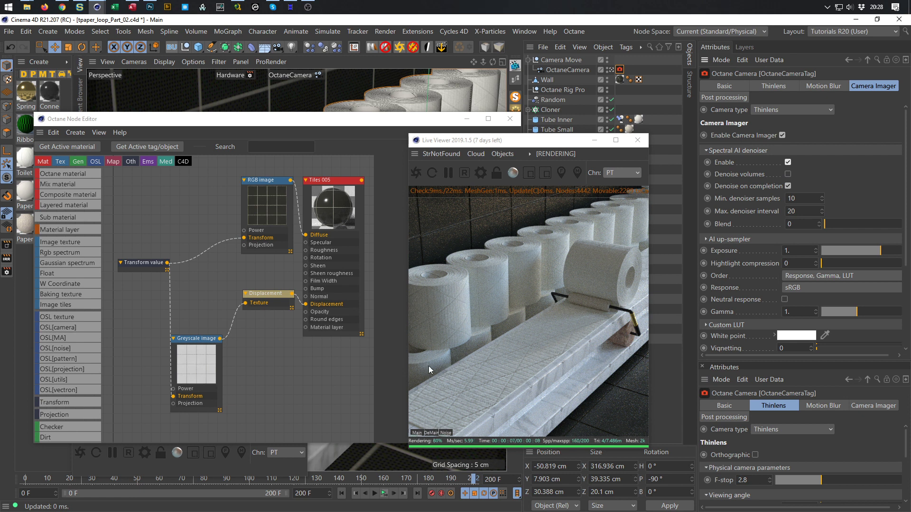
- Compare the denoised pass with the main pass in the Live Viewer by switching between them
left_click(433, 432)
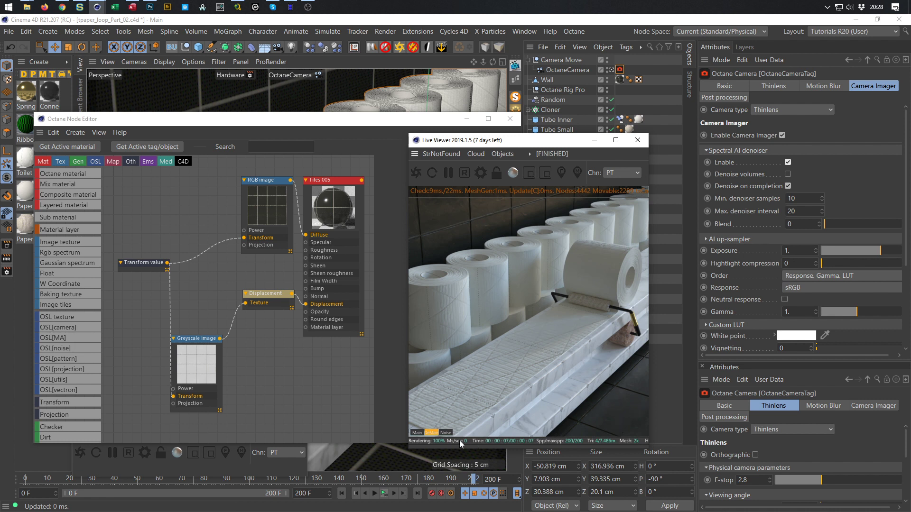
left_click(417, 433)
left_click(432, 433)
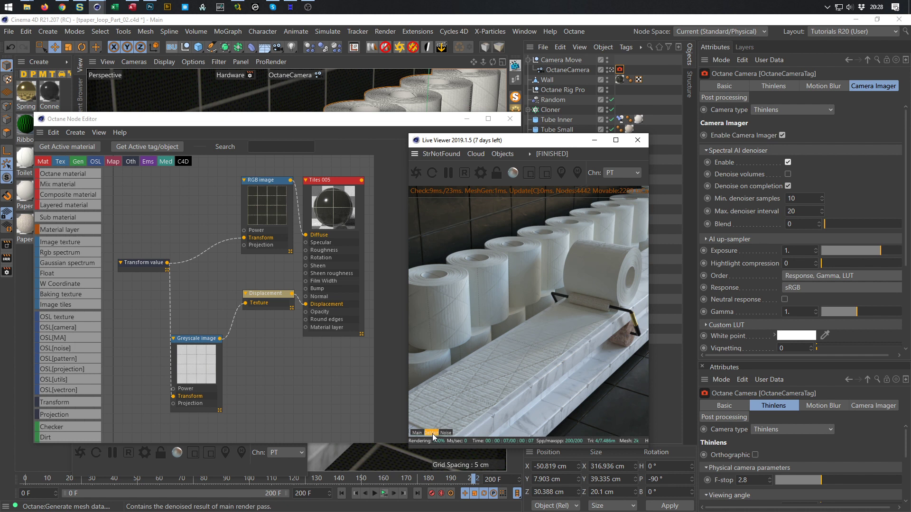
left_click(417, 433)
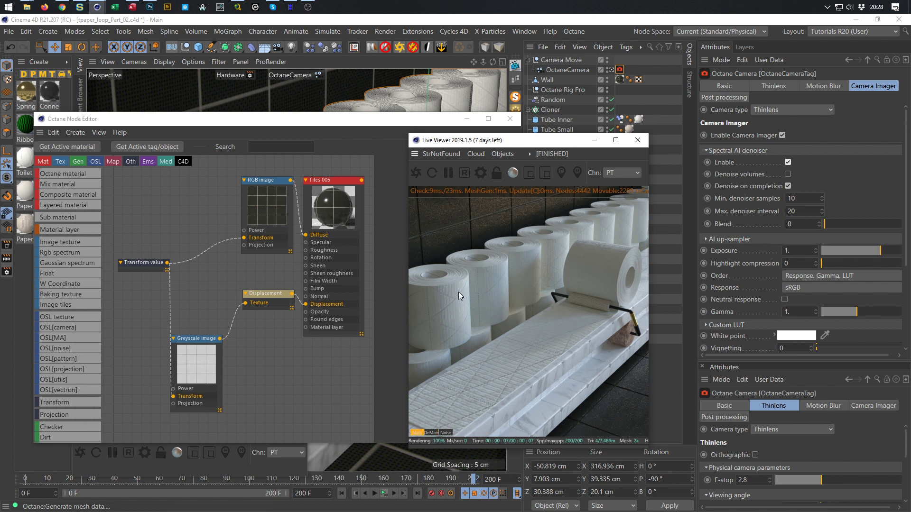
left_click(432, 433)
left_click(417, 432)
- Turn the Camera Imager off and on again to compare the render without denoising, and look through the camera tag's settings
left_click_drag(556, 139, 763, 174)
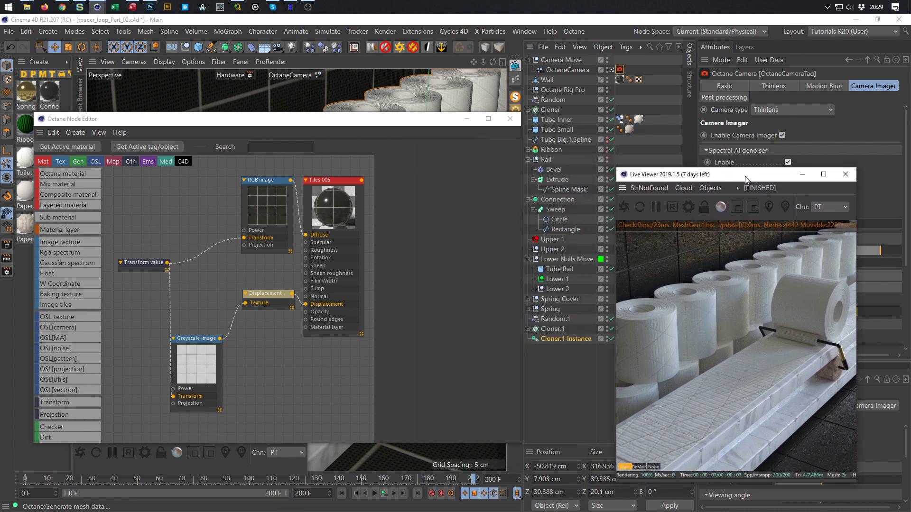
left_click(783, 135)
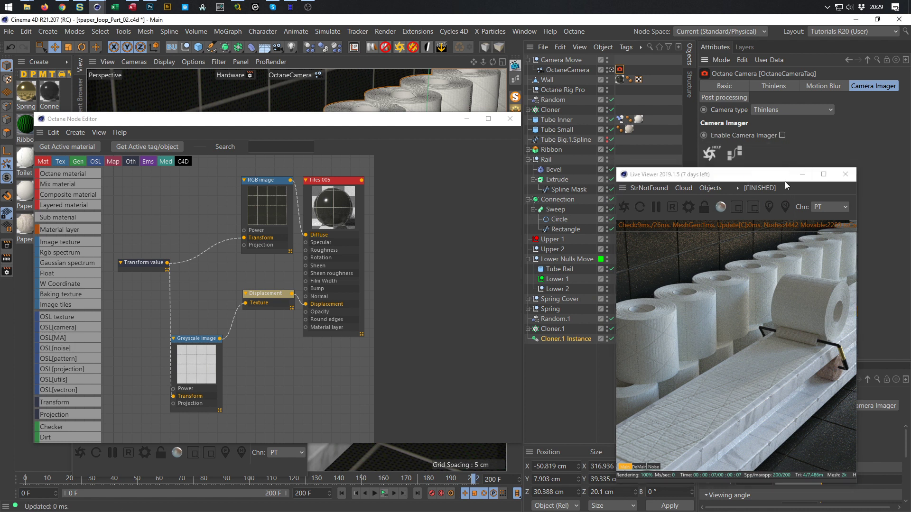
left_click_drag(771, 178, 593, 161)
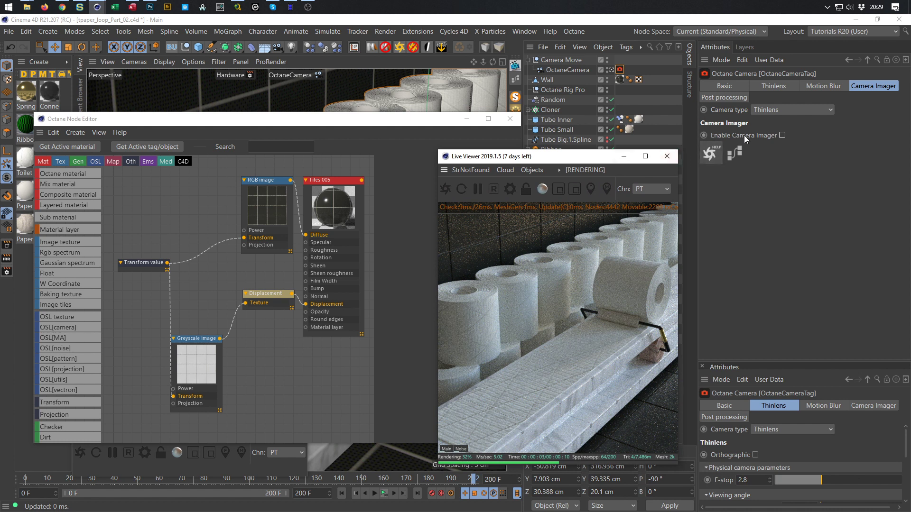
left_click(780, 86)
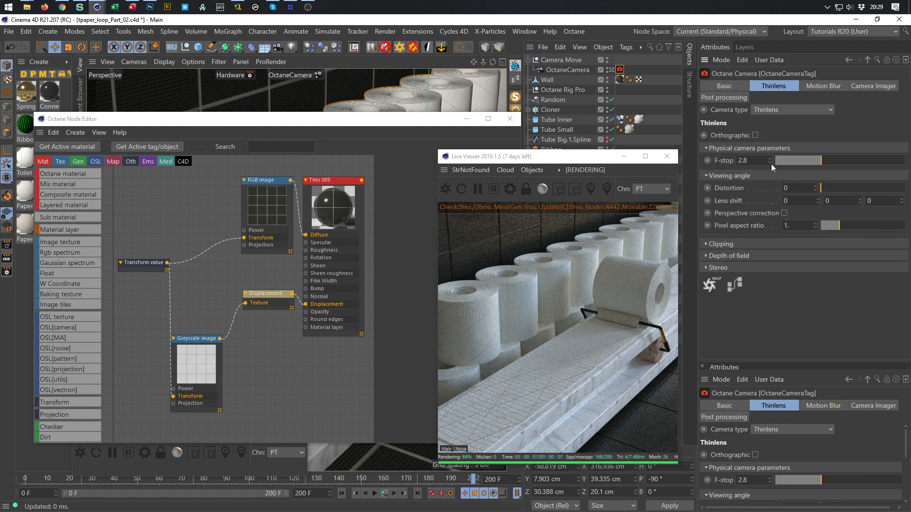
left_click(807, 87)
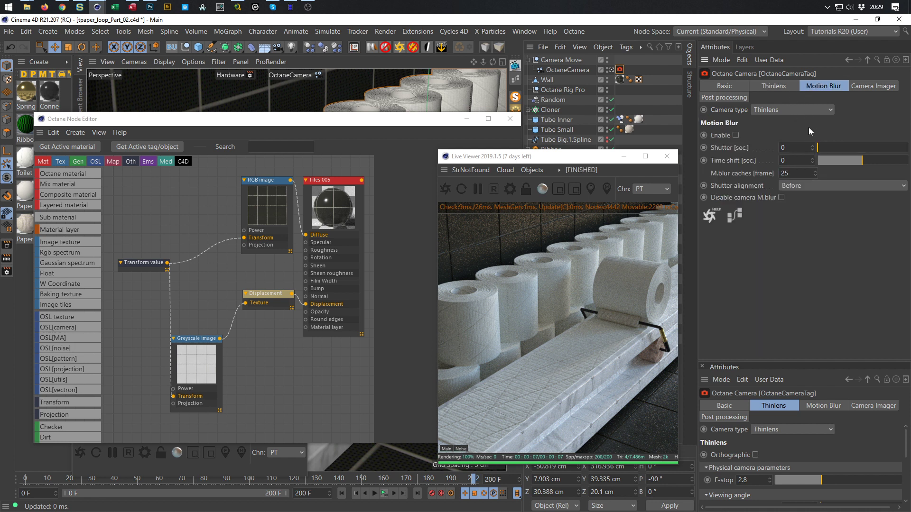
left_click(860, 89)
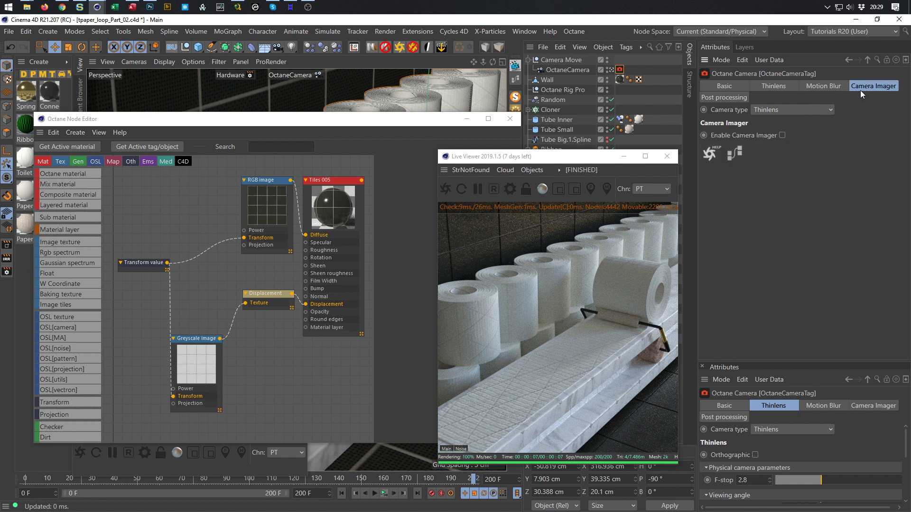
left_click(782, 137)
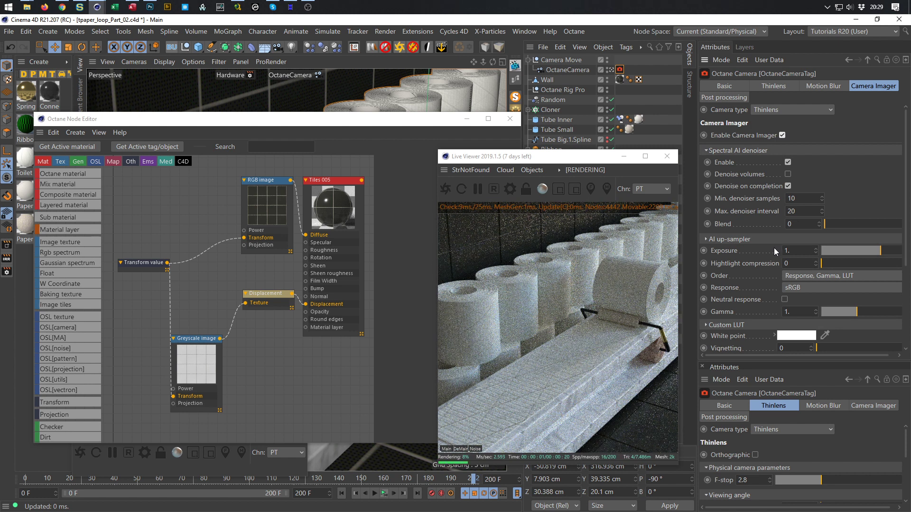
left_click_drag(905, 190, 893, 258)
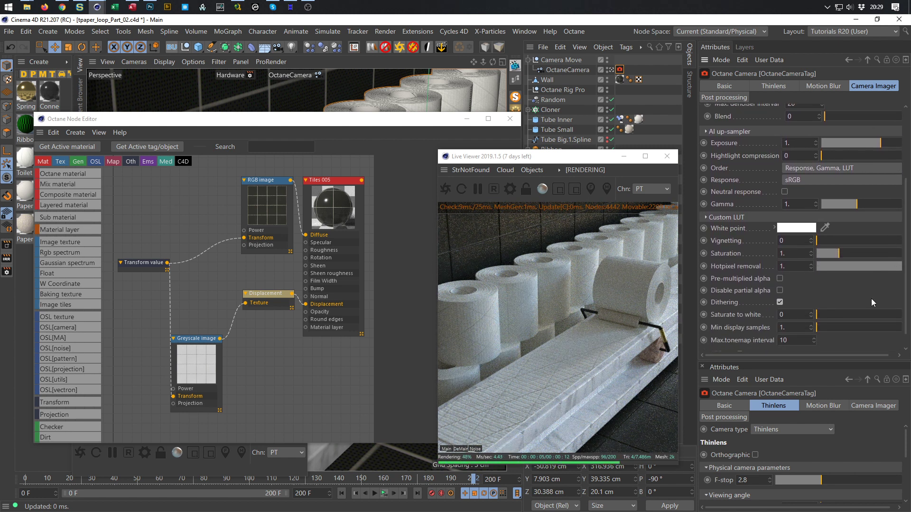
mouse_move(895, 266)
left_mouse_down()
mouse_move(784, 275)
mouse_move(905, 276)
mouse_move(743, 286)
mouse_move(904, 280)
left_mouse_up()
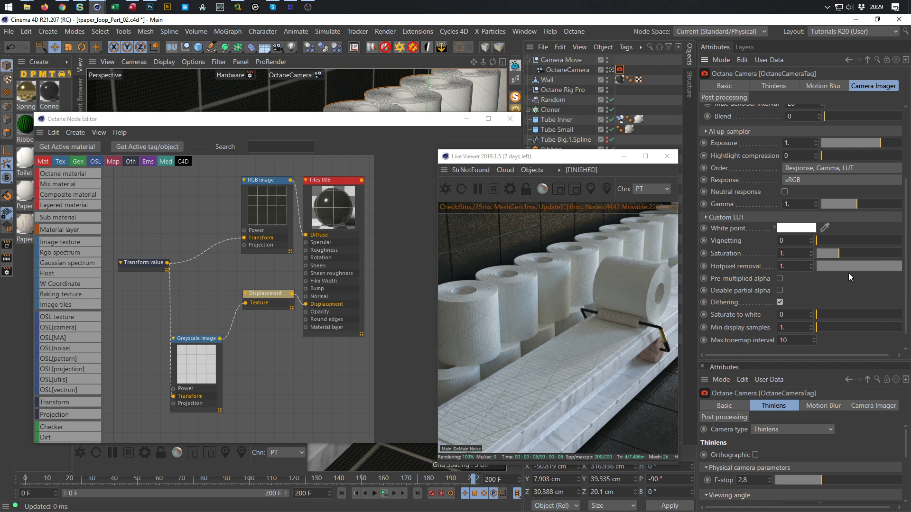
- Tidy the Tiles 005 node layout by repositioning the Displacement, Greyscale image and Transform value nodes
left_click_drag(581, 159, 763, 179)
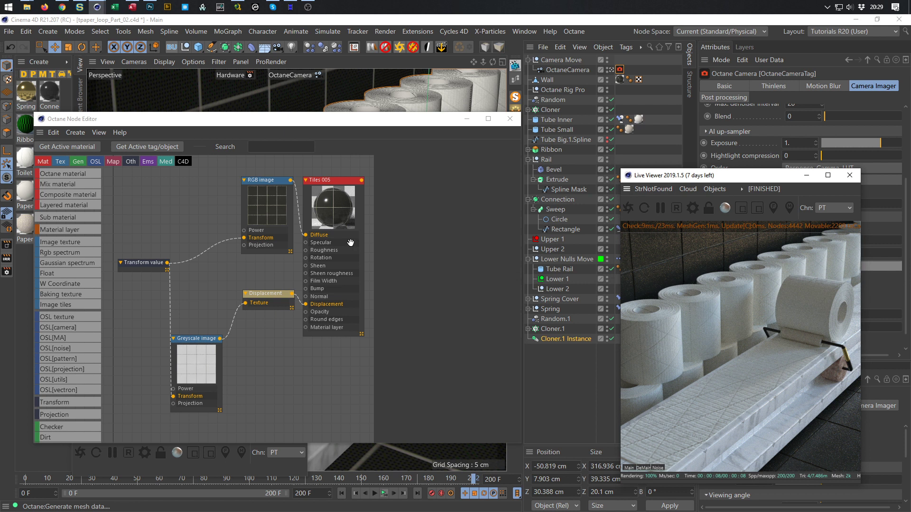
left_click_drag(271, 293, 269, 302)
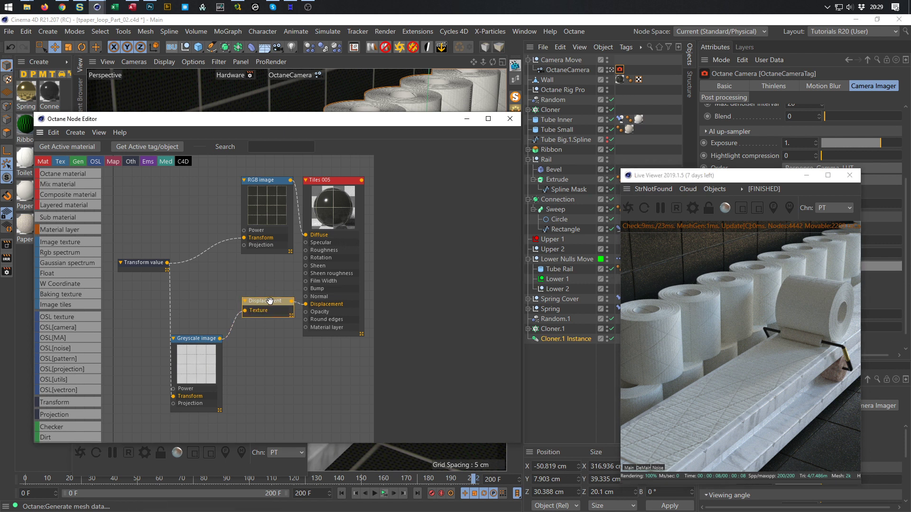
left_click_drag(197, 339, 191, 322)
left_click_drag(138, 262, 124, 256)
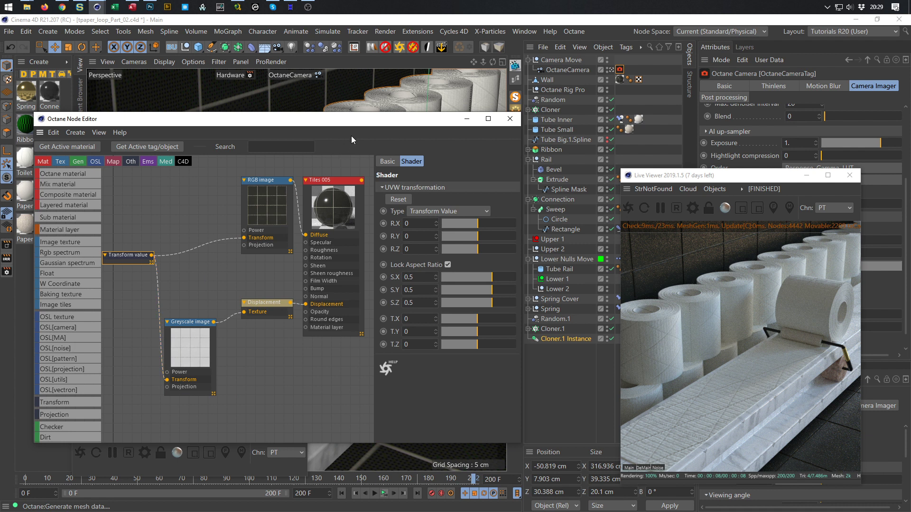
left_click_drag(364, 124, 450, 145)
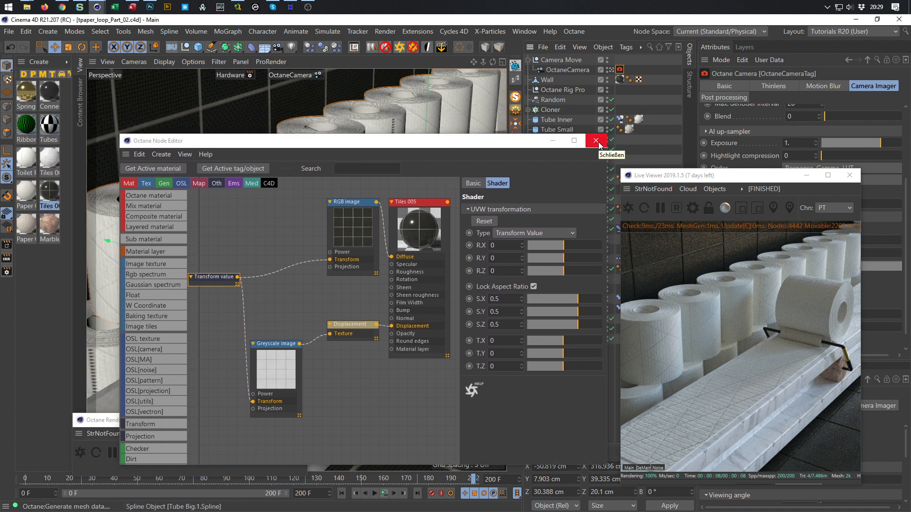
- Add a Protection tag to the OctaneCamera and close the Node Editor
left_click(573, 70)
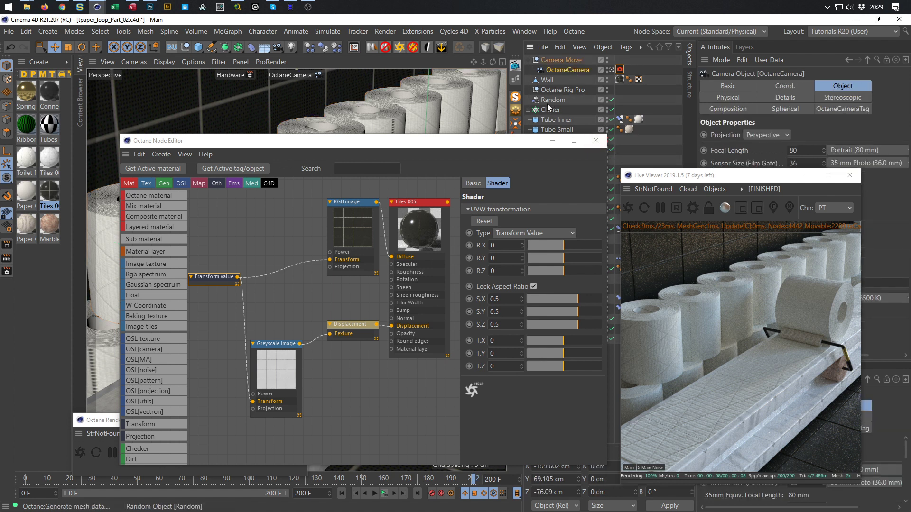
left_click_drag(538, 141, 461, 116)
left_click(515, 164)
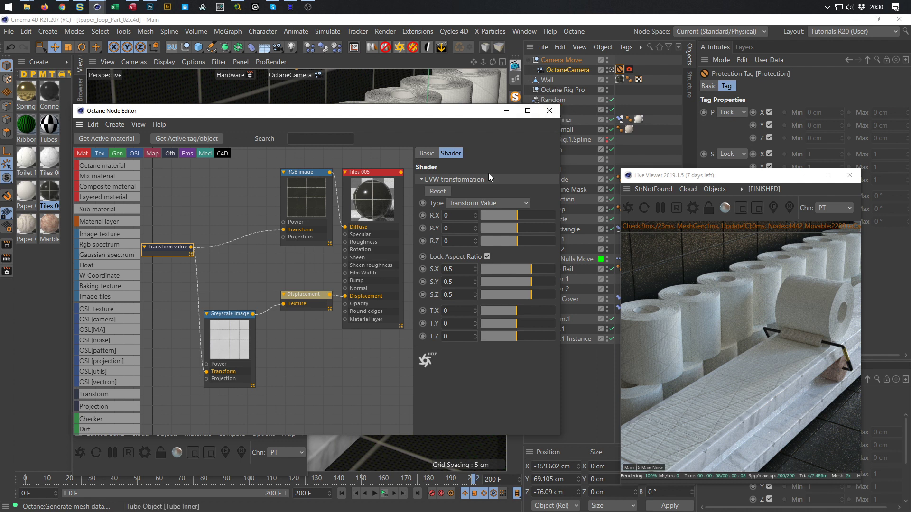
left_click(549, 110)
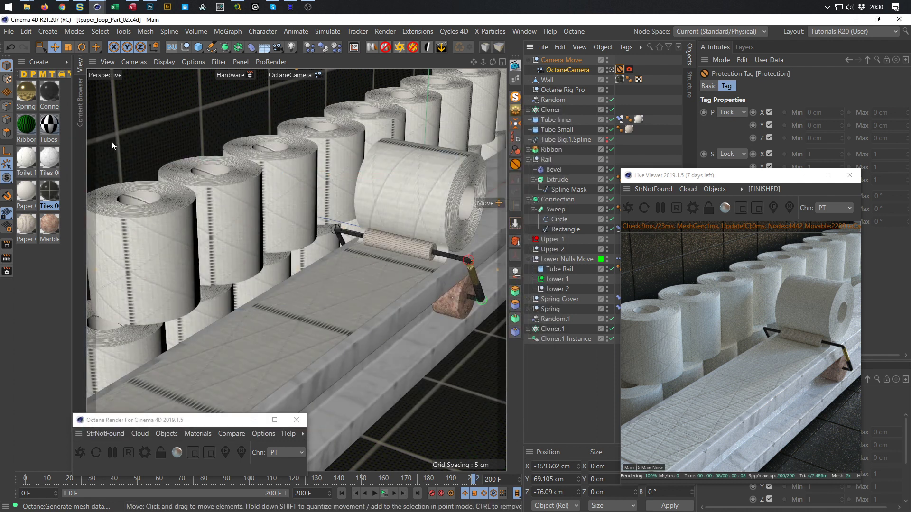
- Load the Tiles 002 material from the Content Browser's Tiles folder and replace the Wall's material with it
left_click(86, 121)
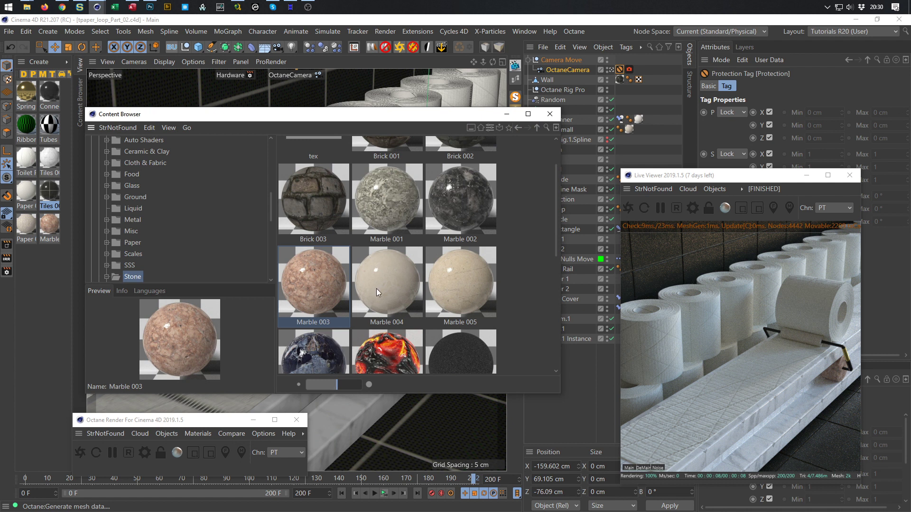
scroll(377, 290, "down", 5)
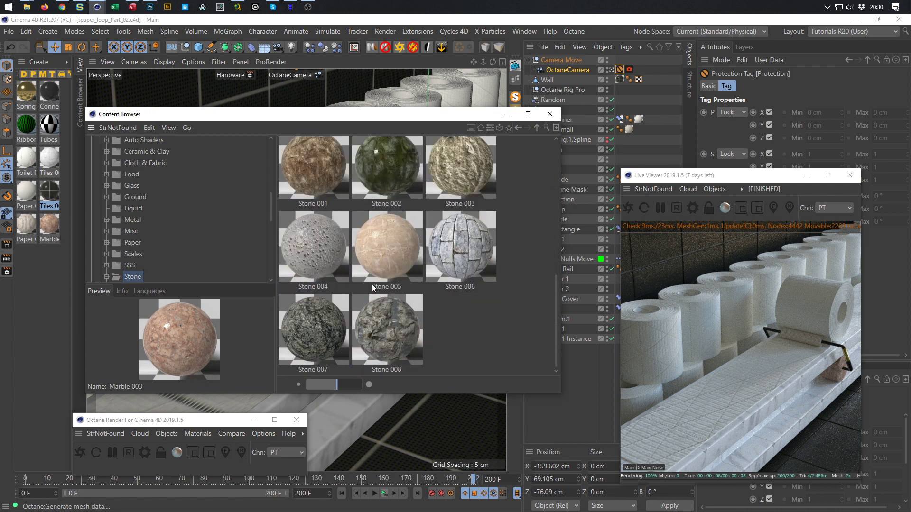
scroll(377, 266, "down", 1)
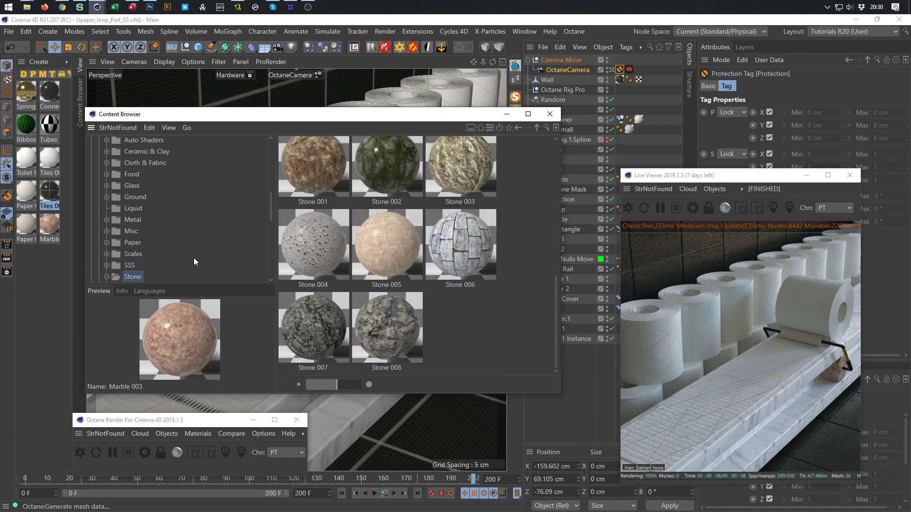
scroll(130, 227, "down", 2)
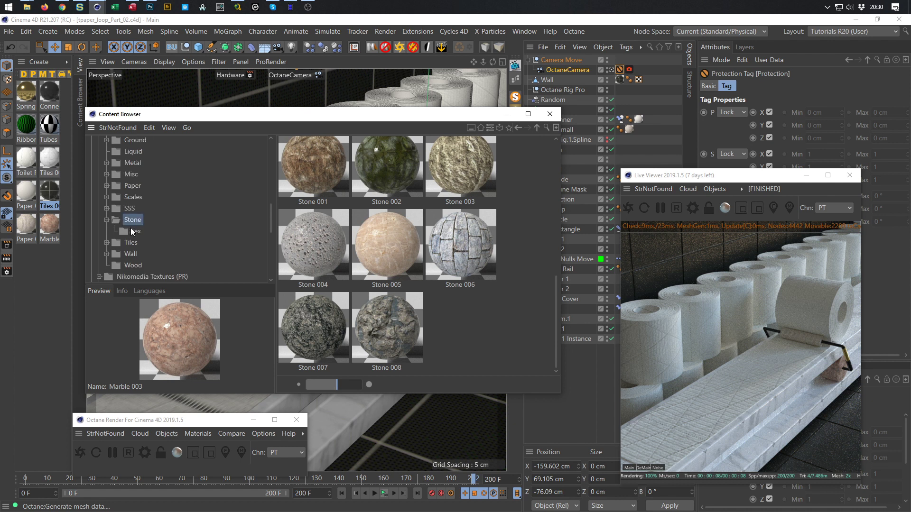
left_click(131, 242)
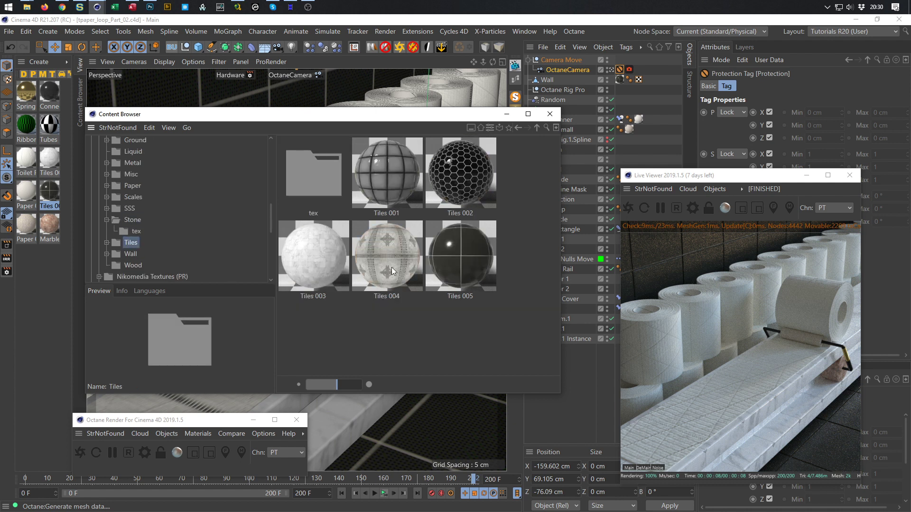
left_click(454, 186)
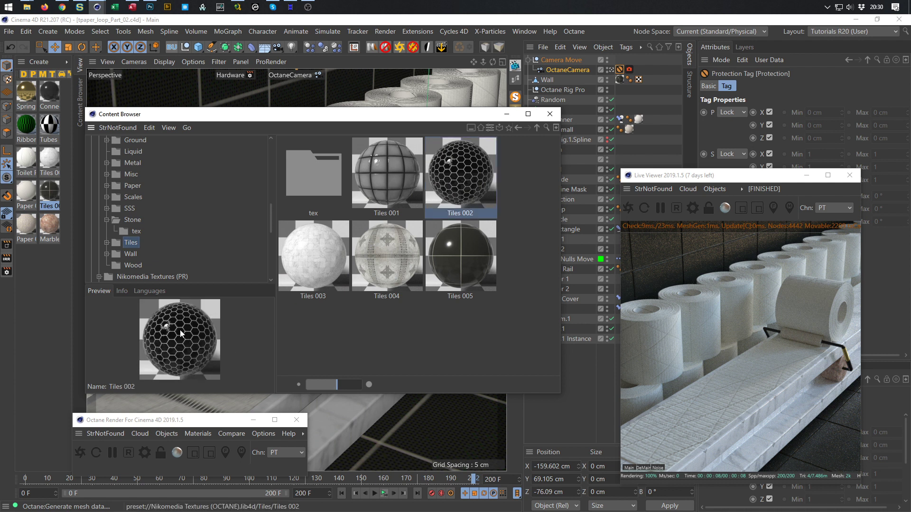
left_click_drag(470, 173, 39, 286)
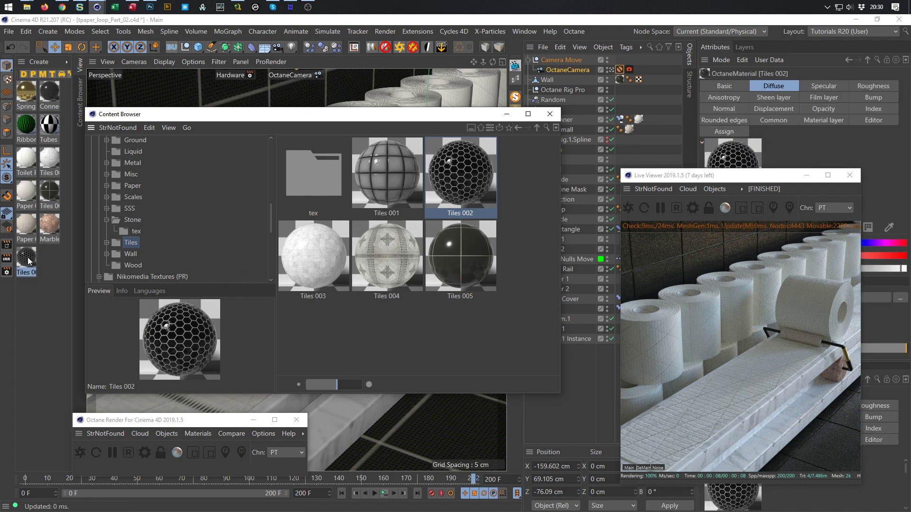
left_click_drag(29, 261, 622, 80)
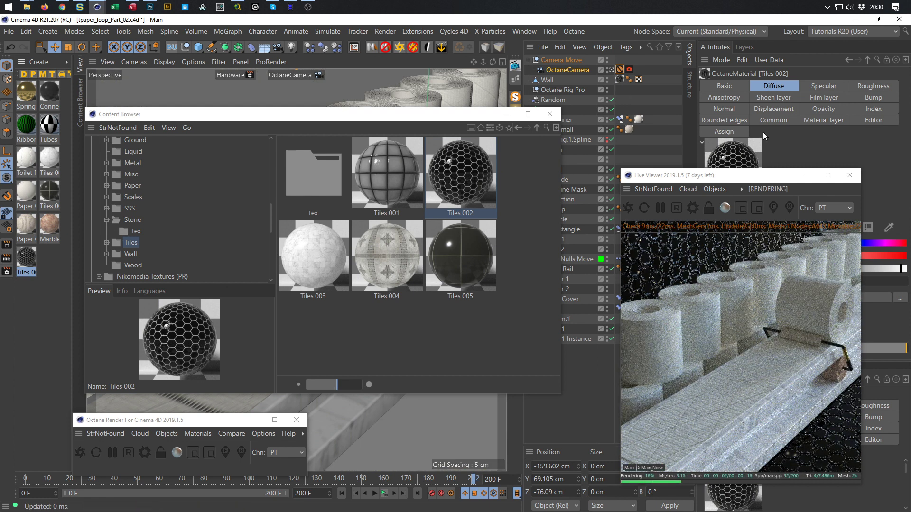
- Set Length U and Length V of the Wall's Tiles 002 material tag to 100%
left_click(619, 80)
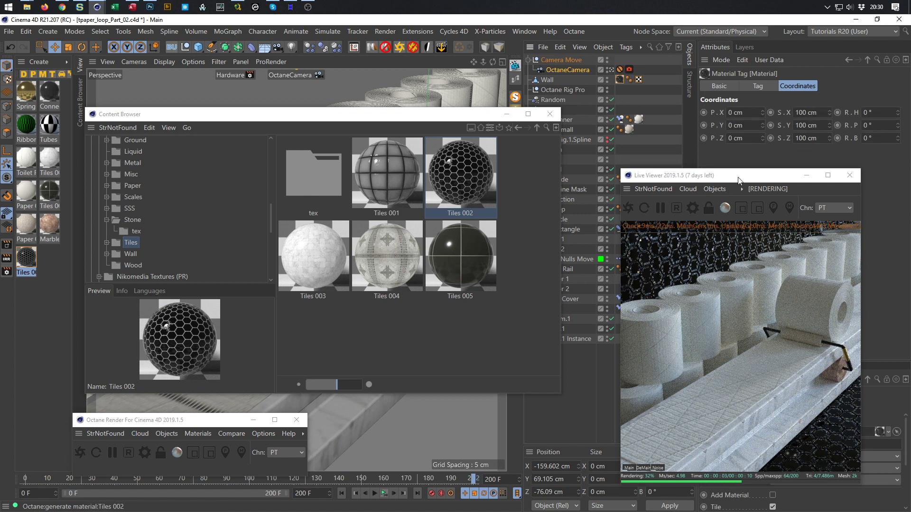
left_click(758, 86)
left_click_drag(760, 178, 541, 190)
left_click_drag(783, 242, 655, 245)
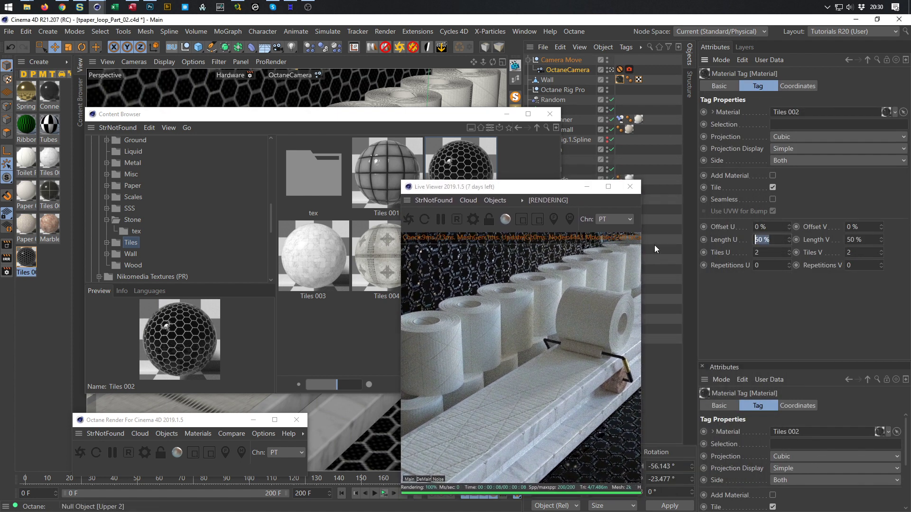
type("100")
key("Tab")
type("100")
key("Return")
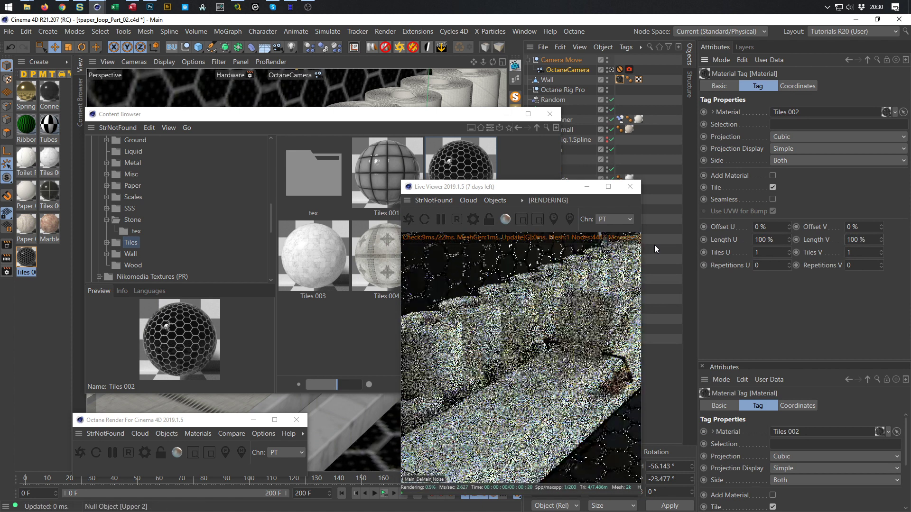
left_click_drag(544, 195, 737, 193)
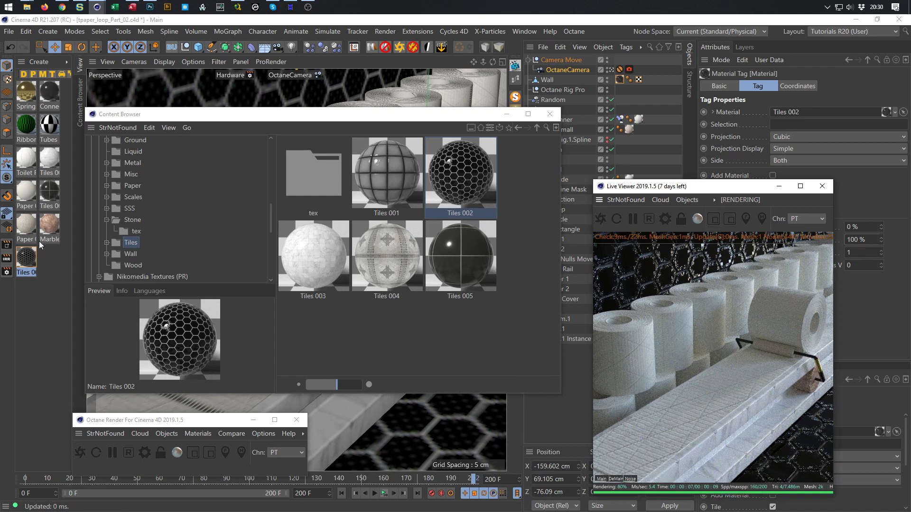
- Replace the Wall's material with Tiles 005 and set its tag's Length U and Length V to 50%
left_click_drag(53, 193, 619, 78)
left_click_drag(688, 185, 488, 161)
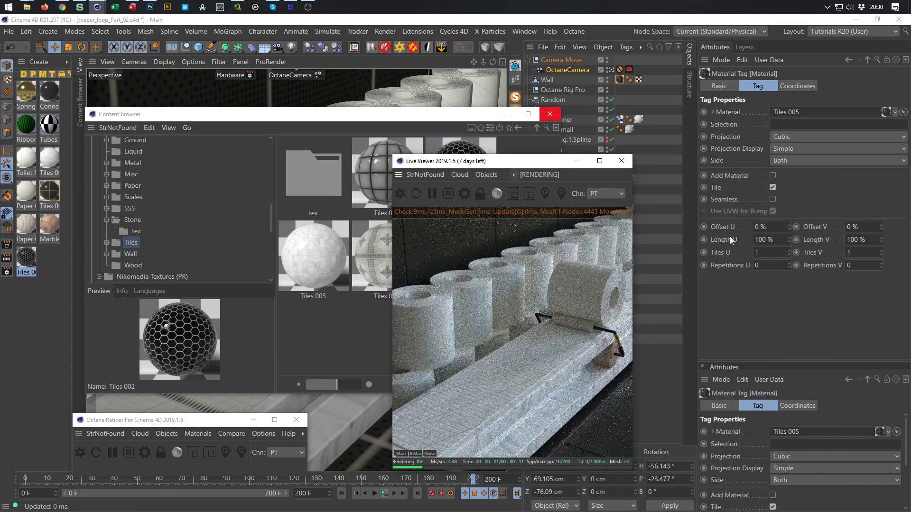
left_click_drag(775, 238, 686, 272)
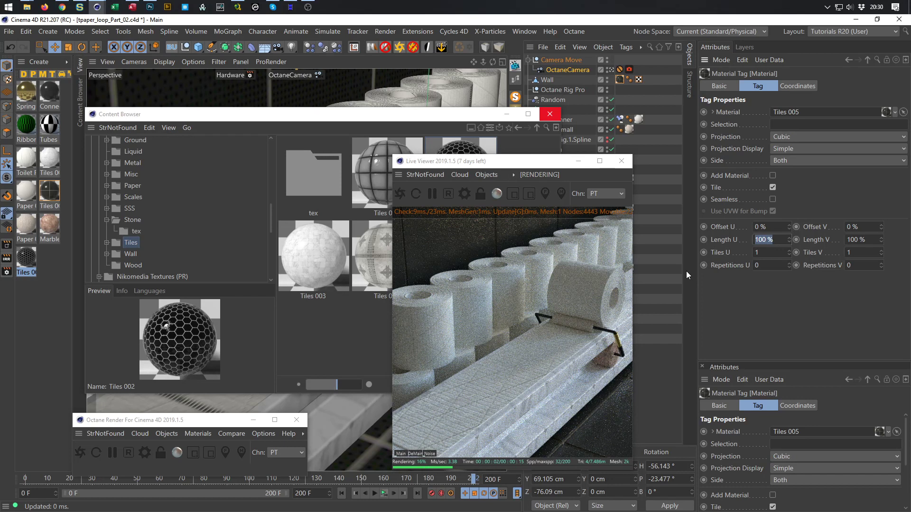
type("50")
key("Tab")
type("50")
key("Return")
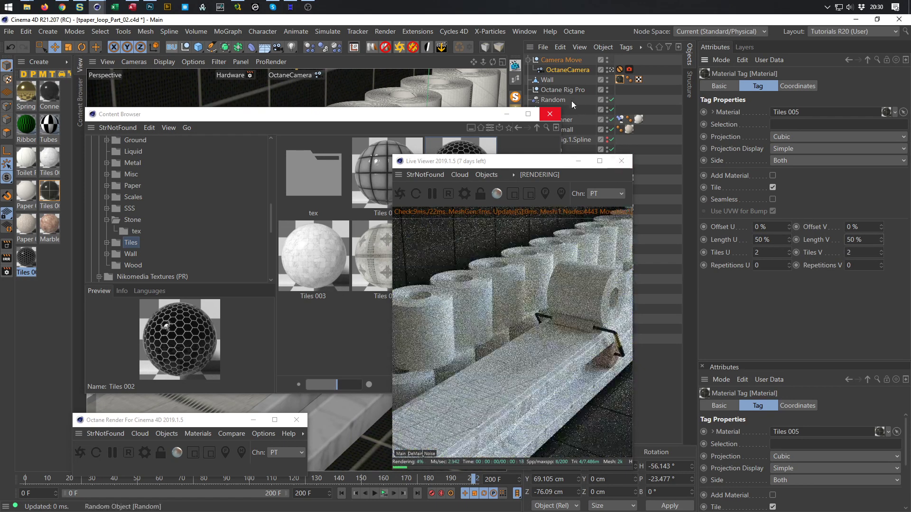
- Select the Octane Rig Pro and open the Indoor folder of the HDRI library in the Content Browser
left_click(569, 90)
left_click_drag(553, 165, 654, 183)
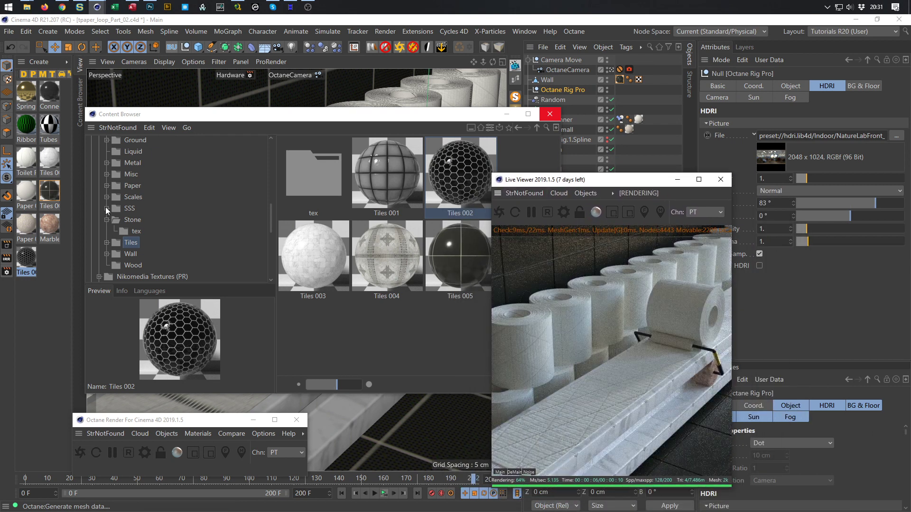
scroll(106, 208, "up", 5)
scroll(106, 208, "down", 3)
scroll(106, 208, "up", 3)
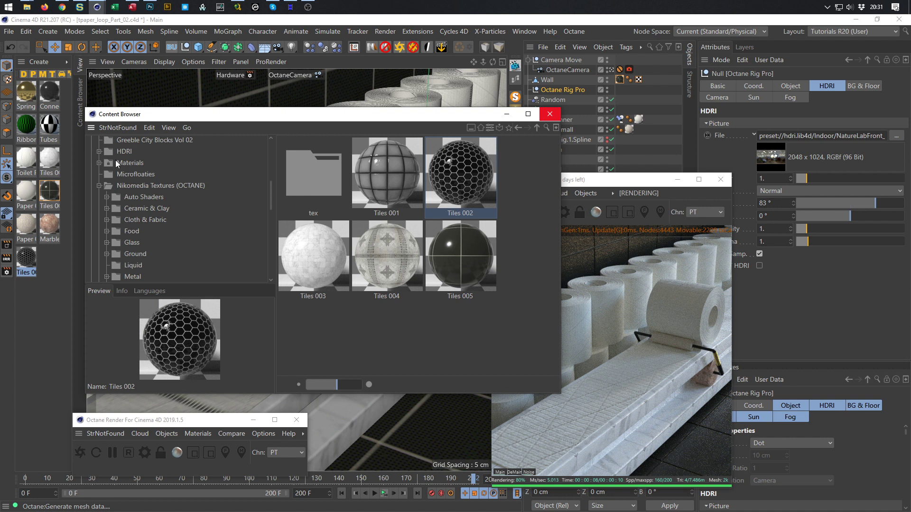
left_click(99, 151)
left_click(134, 164)
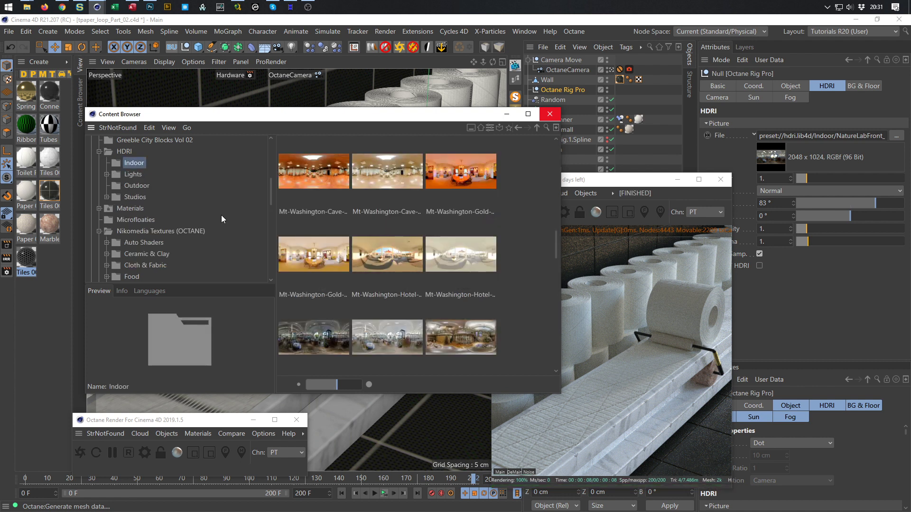
- Load NatureLab_Bones8k_Ref.hdr as the Octane Rig Pro's HDRI file and set its RotX rotation to 148°
scroll(459, 283, "down", 2)
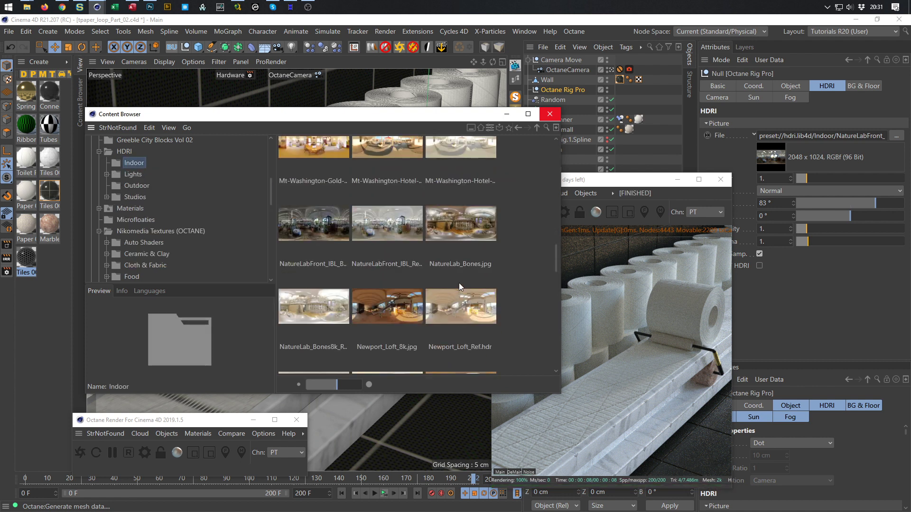
scroll(455, 284, "down", 1)
left_click(311, 252)
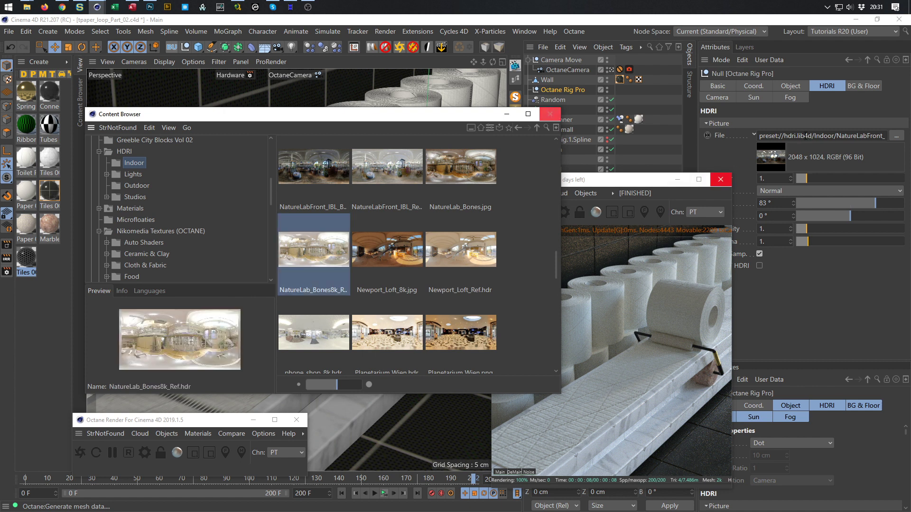
left_click_drag(806, 138, 805, 138)
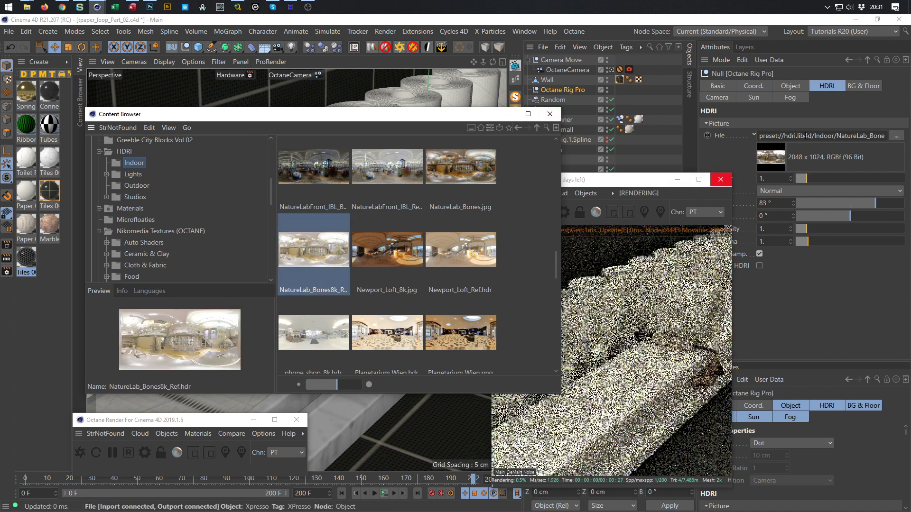
left_click(634, 184)
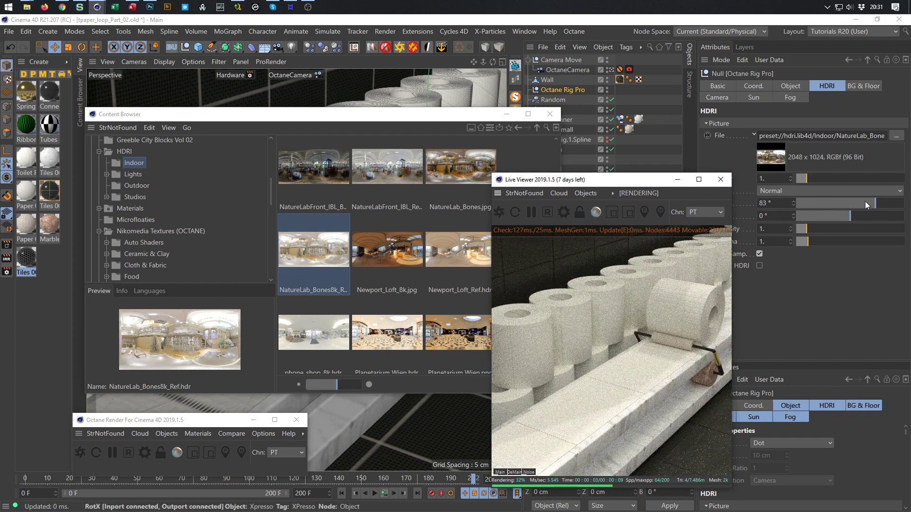
left_click(847, 203)
mouse_move(830, 202)
left_mouse_down()
mouse_move(806, 203)
mouse_move(895, 205)
left_mouse_up()
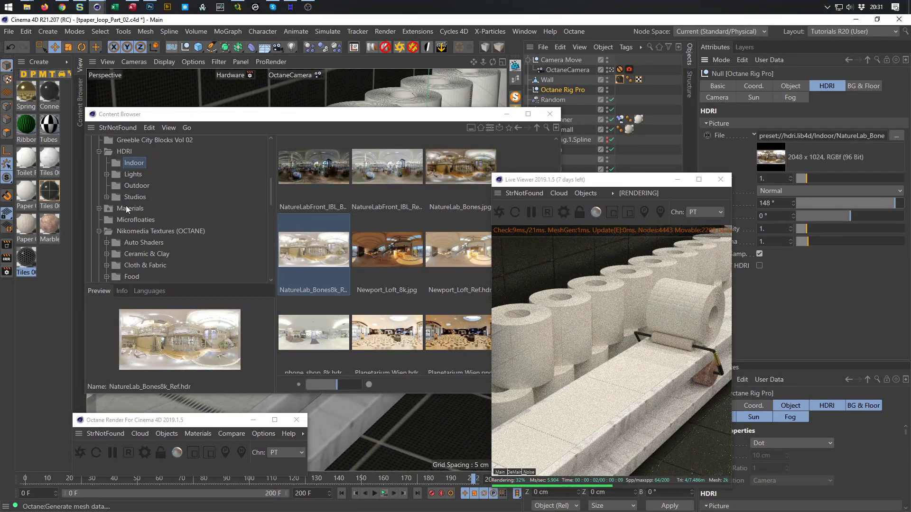
- Replace the rig's HDRI with small_hangar_01_8k.hdr from the Indoor folder and set its RotX rotation to 69°
left_click(360, 235)
scroll(360, 235, "down", 4)
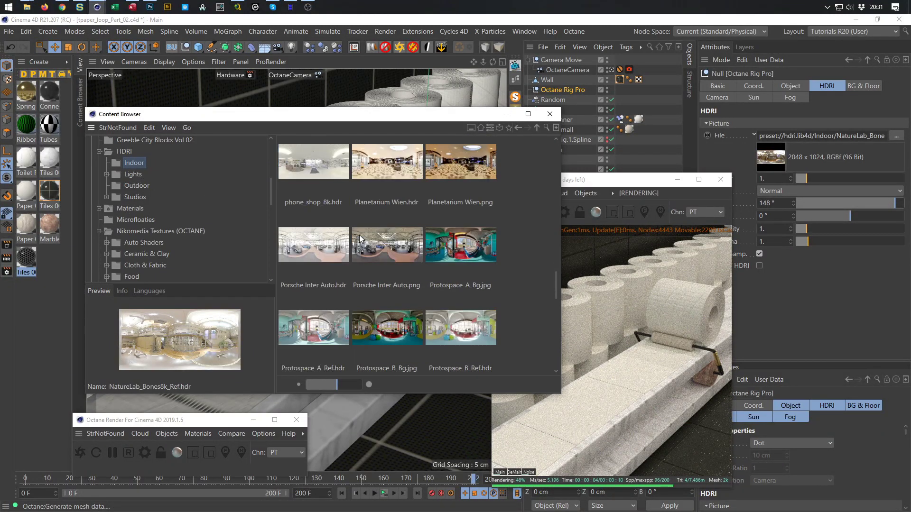
scroll(358, 235, "down", 6)
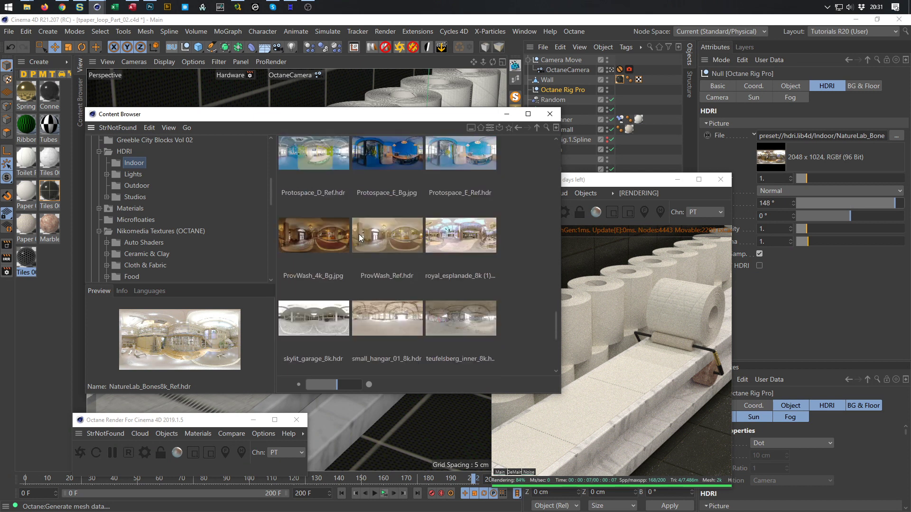
scroll(359, 234, "down", 2)
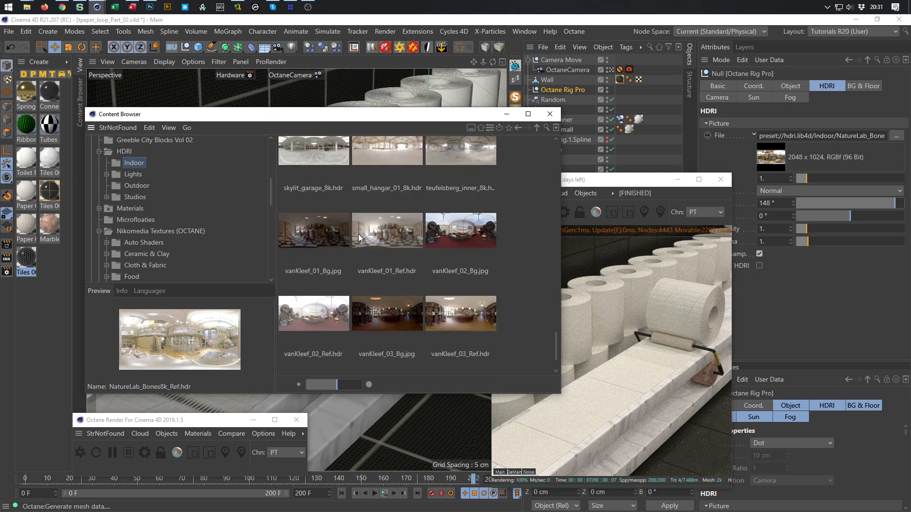
scroll(359, 235, "up", 1)
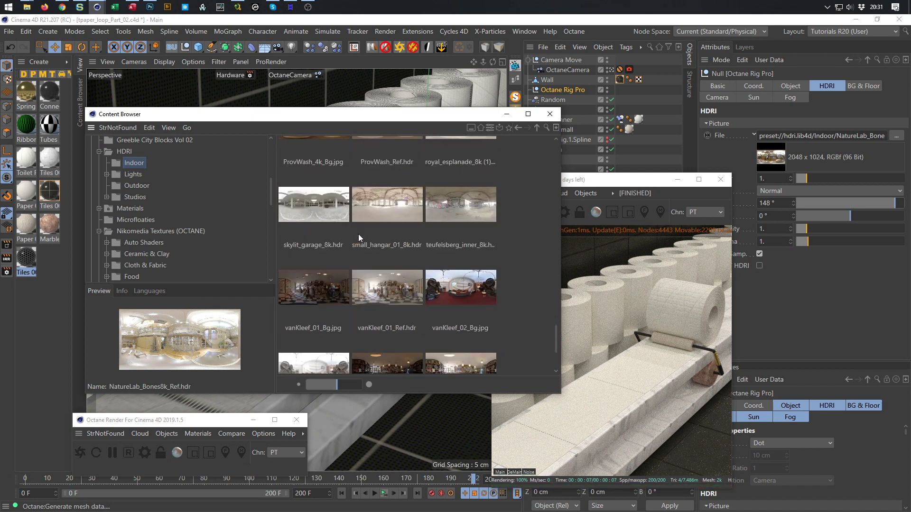
left_click(320, 199)
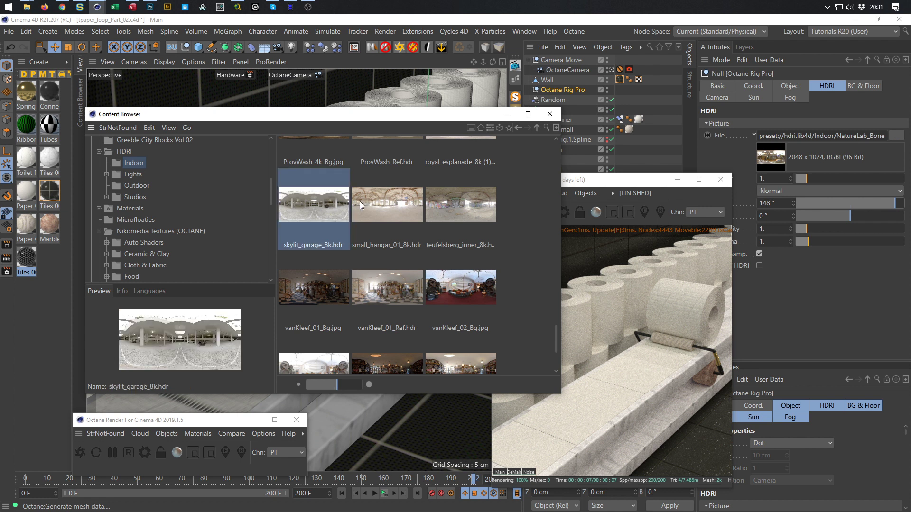
left_click(397, 211)
left_click_drag(382, 206, 847, 138)
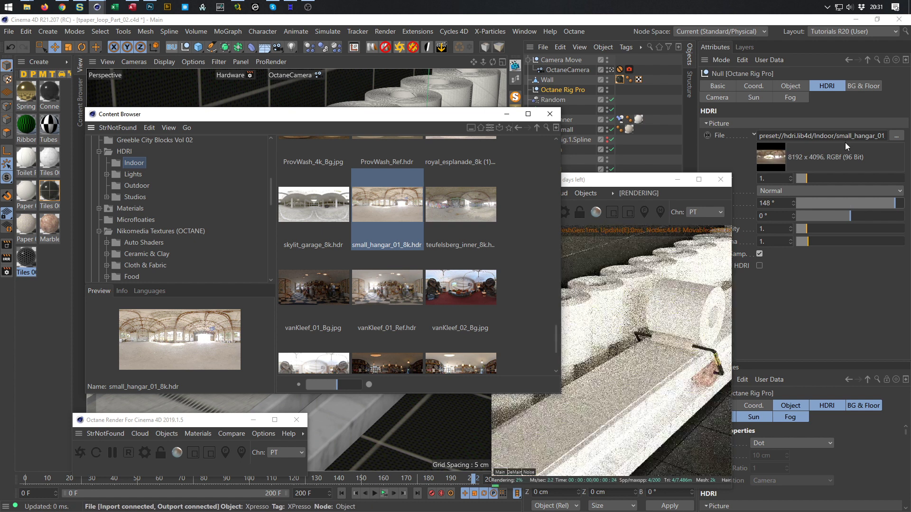
mouse_move(883, 203)
left_mouse_down()
mouse_move(860, 201)
mouse_move(871, 203)
left_mouse_up()
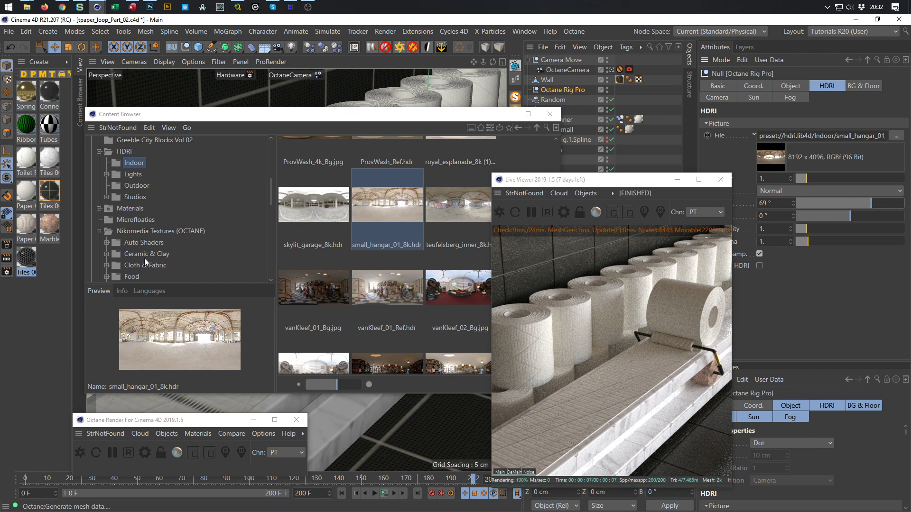
- Try 10-Shiodome_Stairs_3k.hdr from the Outdoor folder as the rig's HDRI and look through the other outdoor images
left_click(128, 188)
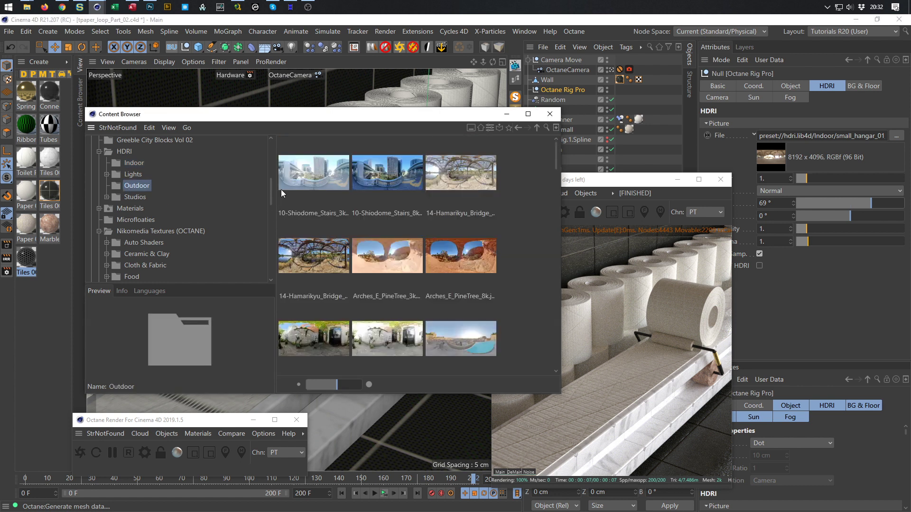
left_click(298, 183)
left_click_drag(808, 139, 808, 138)
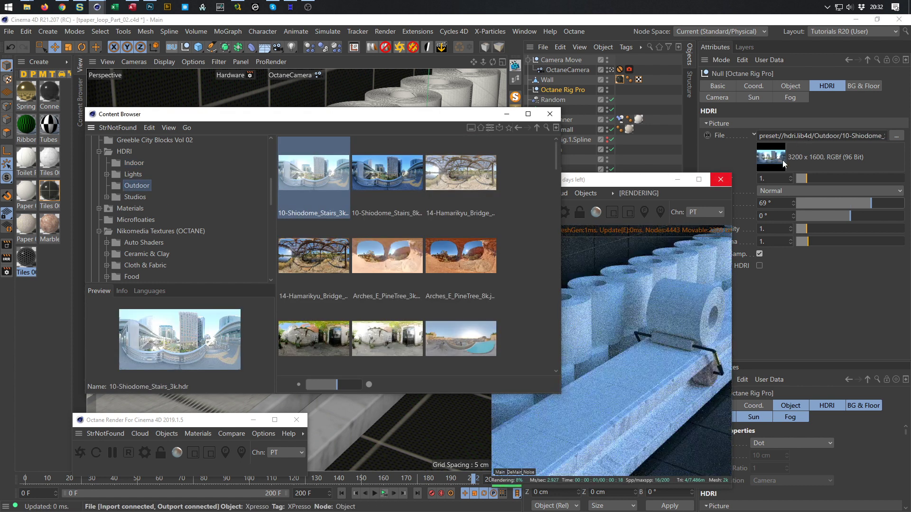
left_click(643, 188)
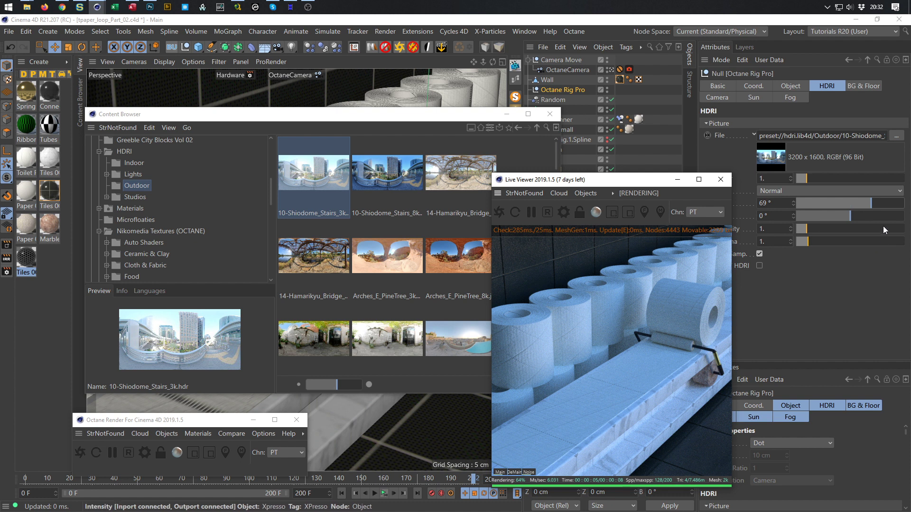
left_click(354, 228)
scroll(364, 235, "down", 1)
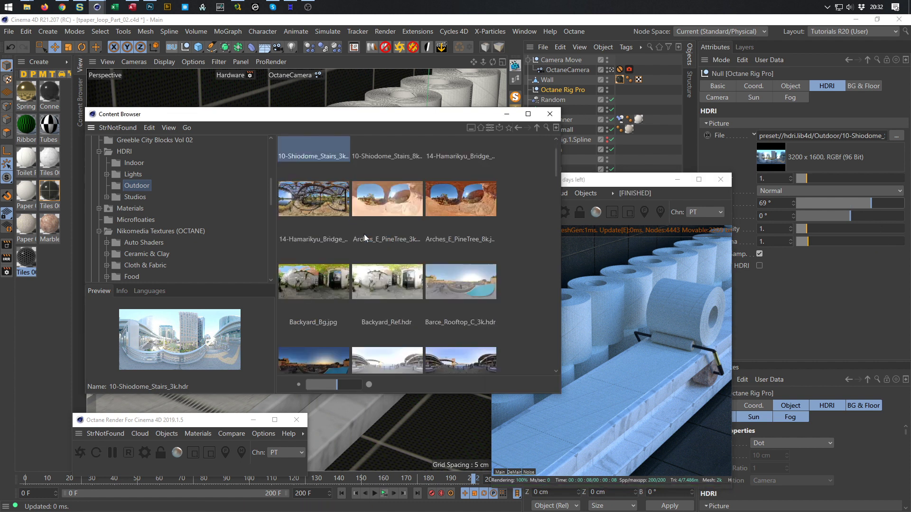
scroll(364, 218, "up", 1)
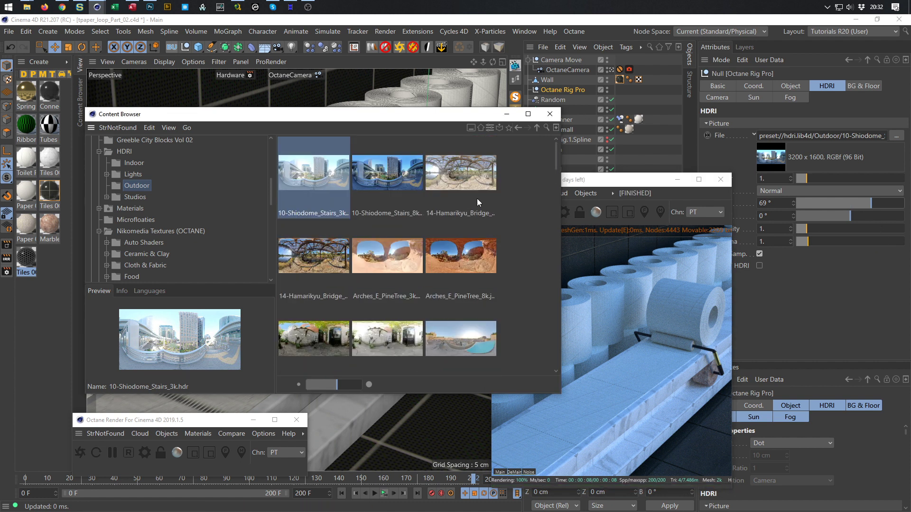
- Load skylit_garage_8k.hdr from the Indoor folder as the rig's HDRI and set its RotX rotation to 51°
left_click(133, 163)
scroll(429, 286, "up", 2)
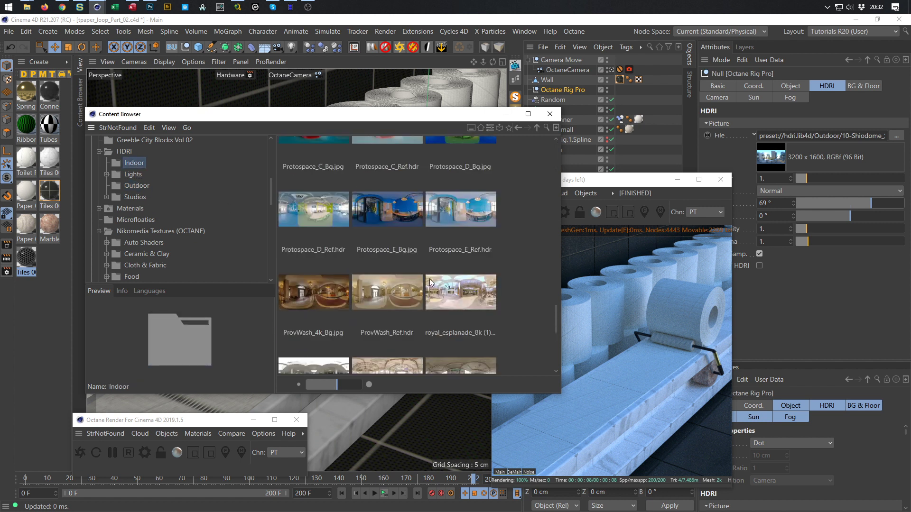
scroll(430, 283, "down", 2)
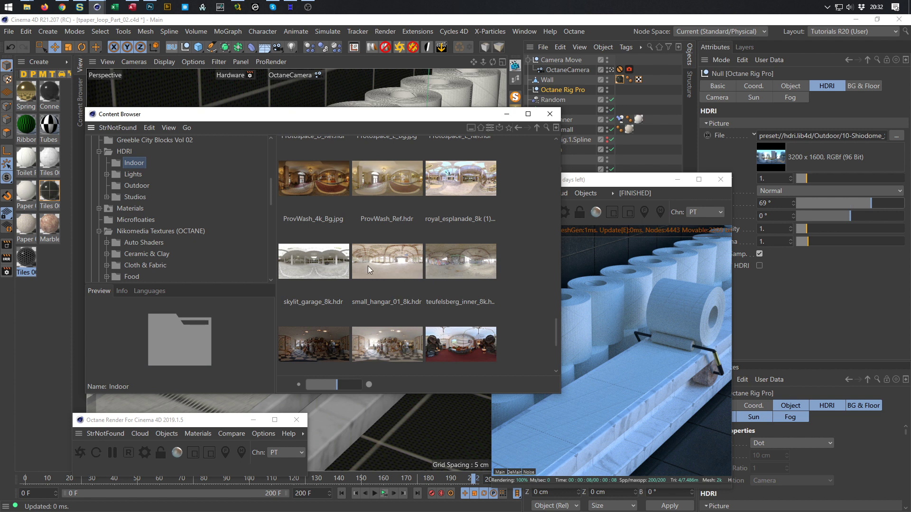
left_click(317, 260)
left_click_drag(378, 256, 837, 135)
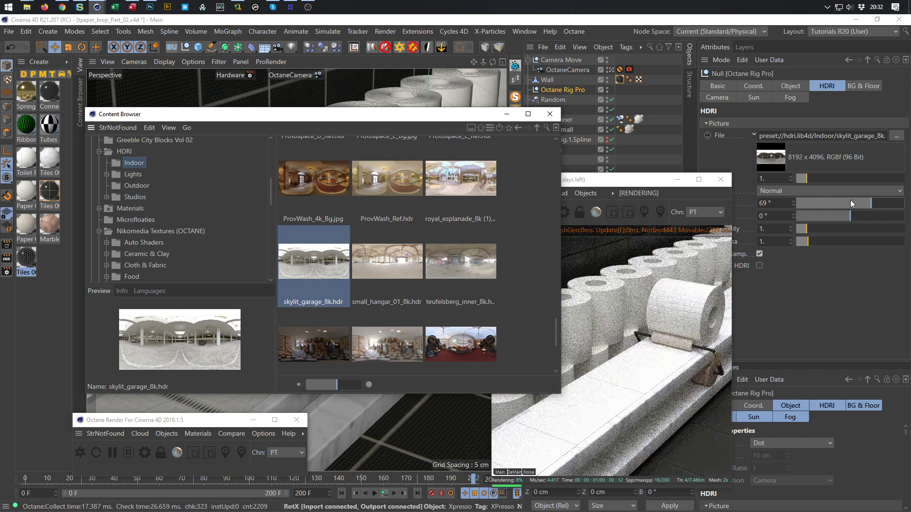
left_click_drag(873, 203, 884, 203)
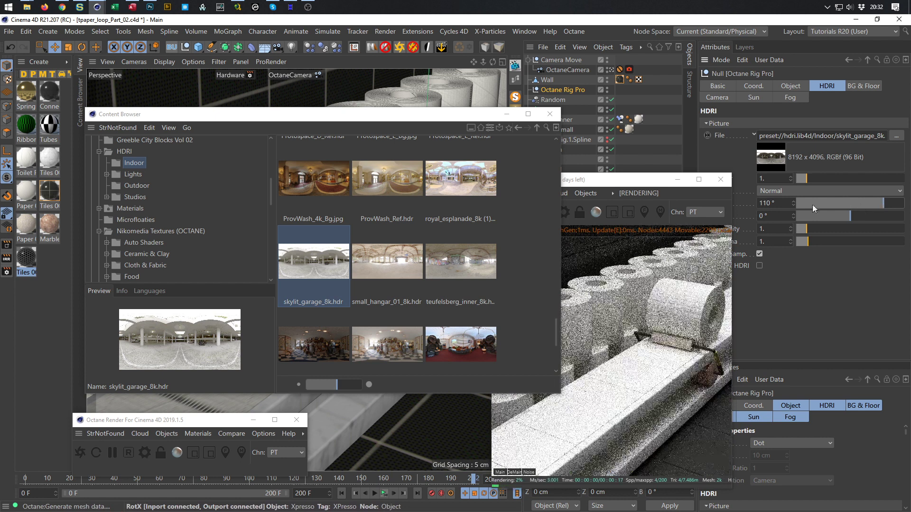
left_click(644, 183)
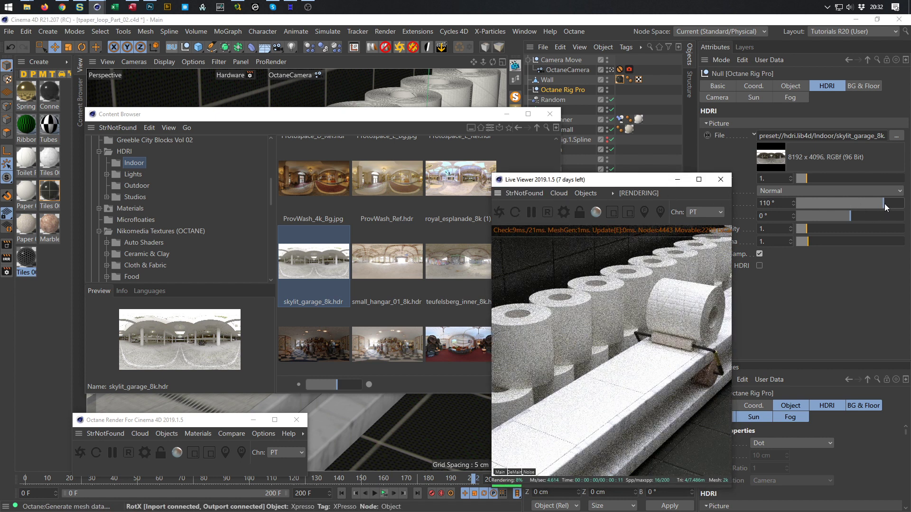
mouse_move(884, 204)
left_mouse_down()
mouse_move(824, 207)
mouse_move(866, 201)
left_mouse_up()
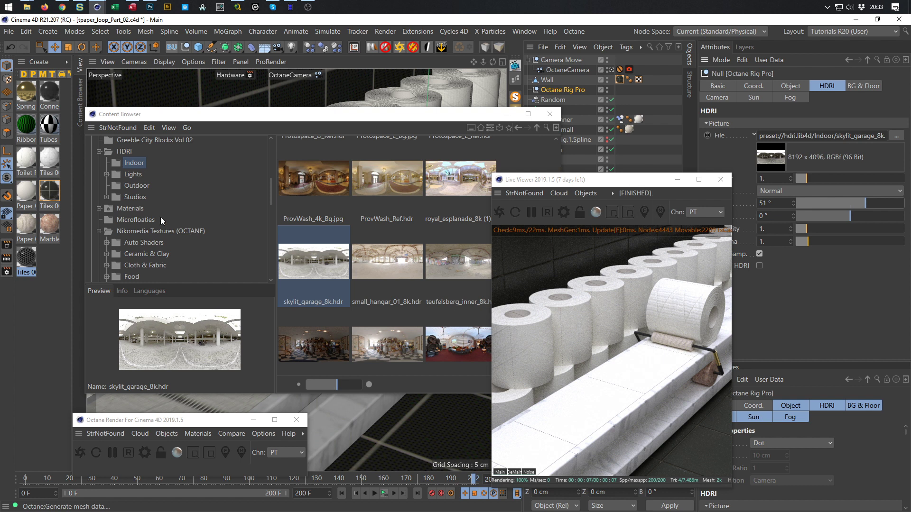
- Load NatureLabFront_IBL_Ref.hdr from the Indoor folder as the Octane Rig Pro's HDRI
left_click(361, 247)
scroll(361, 247, "up", 7)
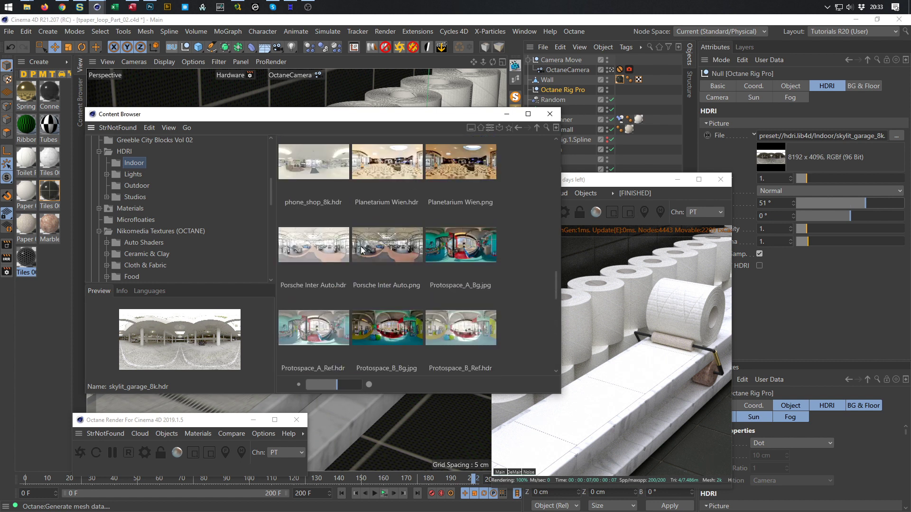
scroll(362, 250, "up", 1)
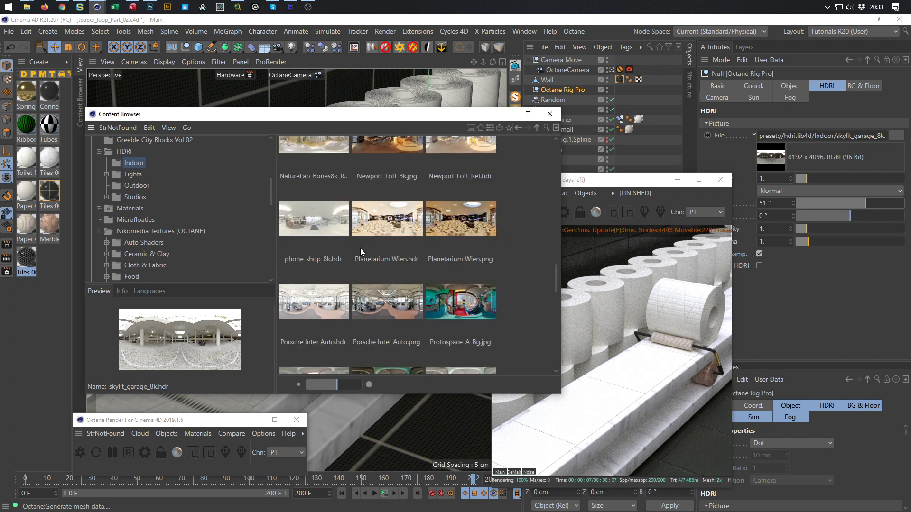
scroll(360, 249, "up", 1)
scroll(360, 249, "up", 2)
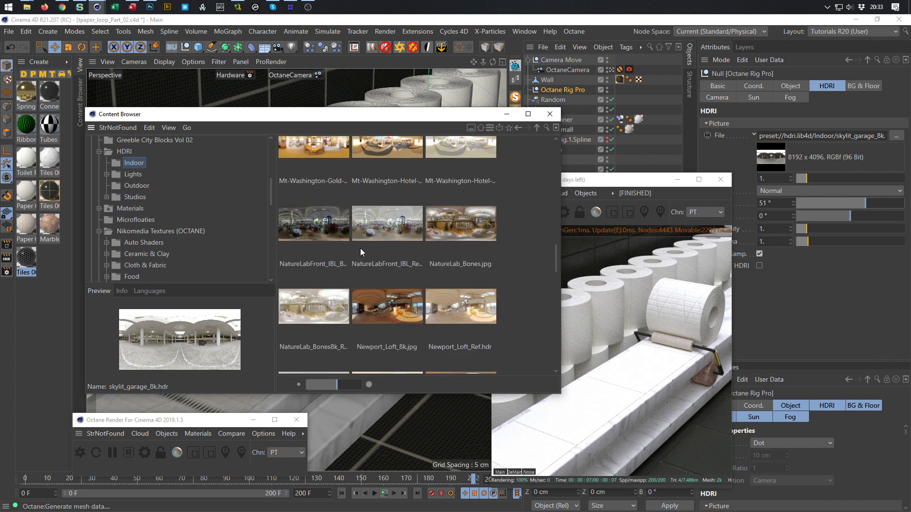
left_click(399, 234)
left_click_drag(386, 223, 815, 138)
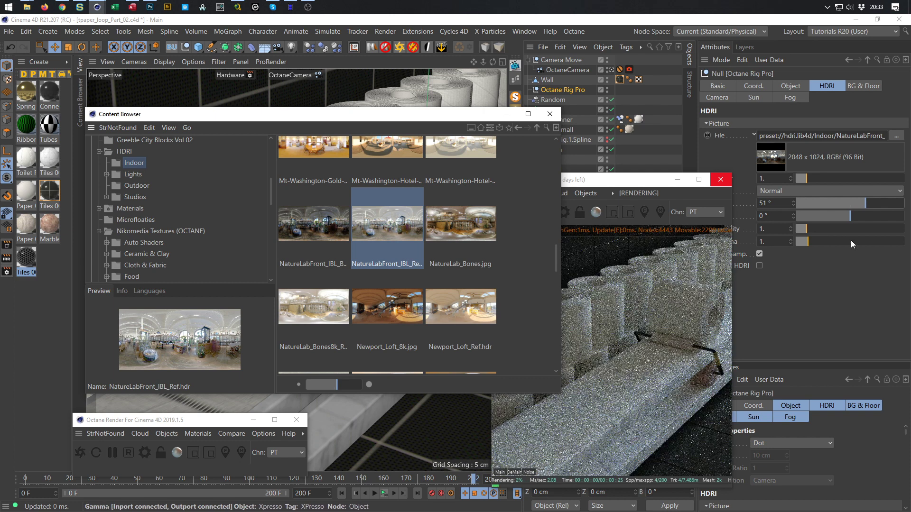
- Adjust the HDRI's RotX rotation while comparing the lighting in the live render, ending at 102°
left_click_drag(864, 205, 874, 206)
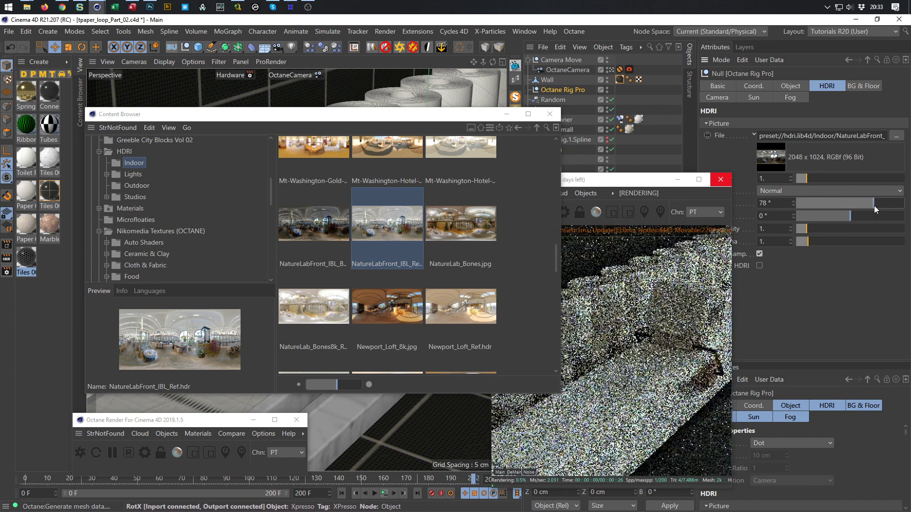
left_click(619, 180)
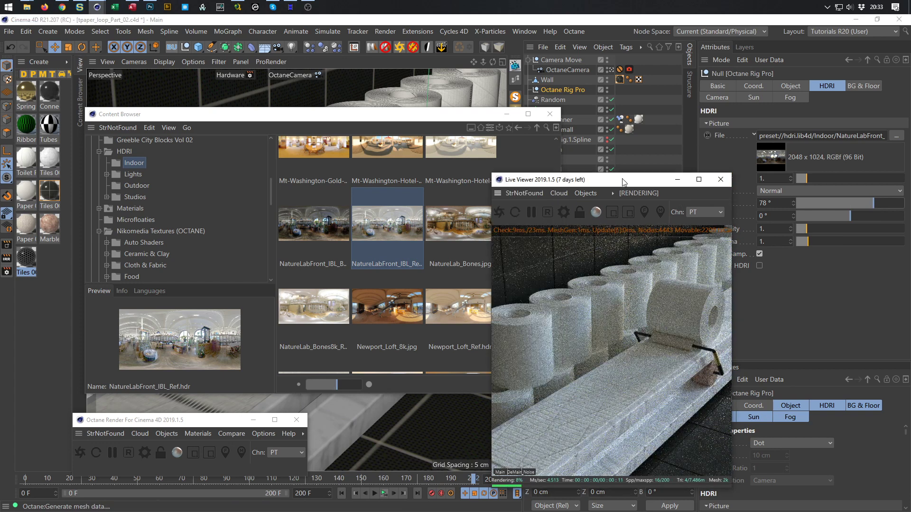
left_click_drag(876, 204, 888, 204)
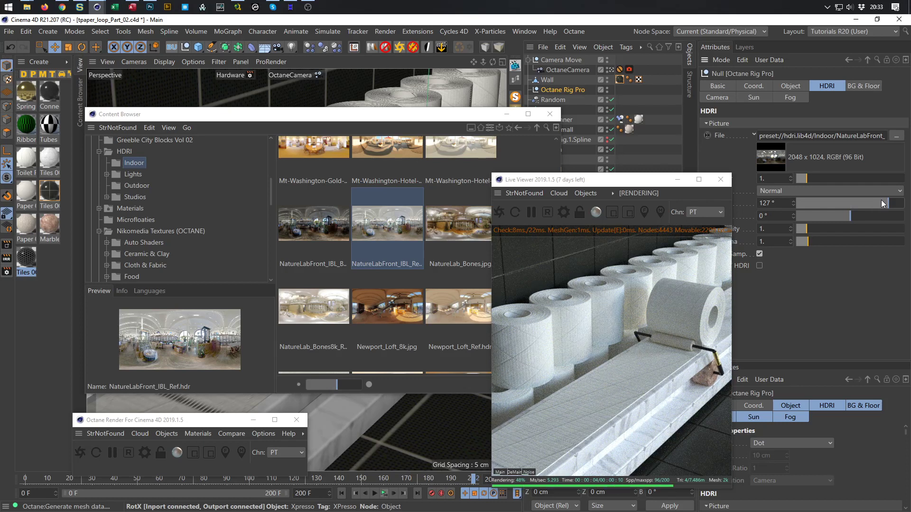
left_click(881, 201)
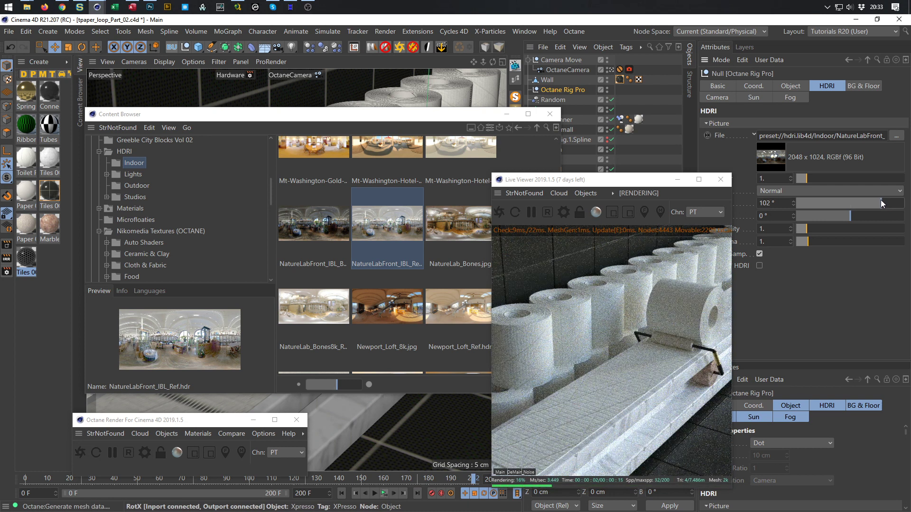
- Set the Pathtracing kernel's maximum samples to 500 and restart the live render
left_click_drag(627, 179, 749, 181)
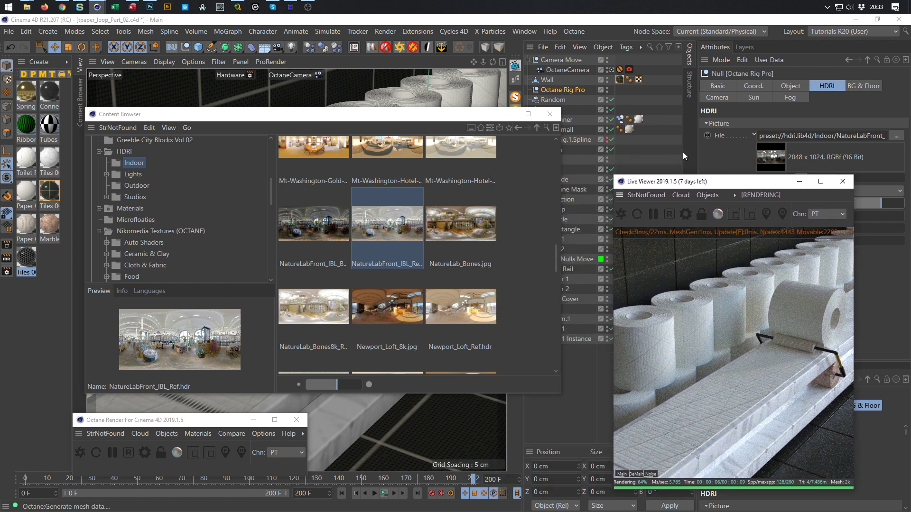
left_click(686, 214)
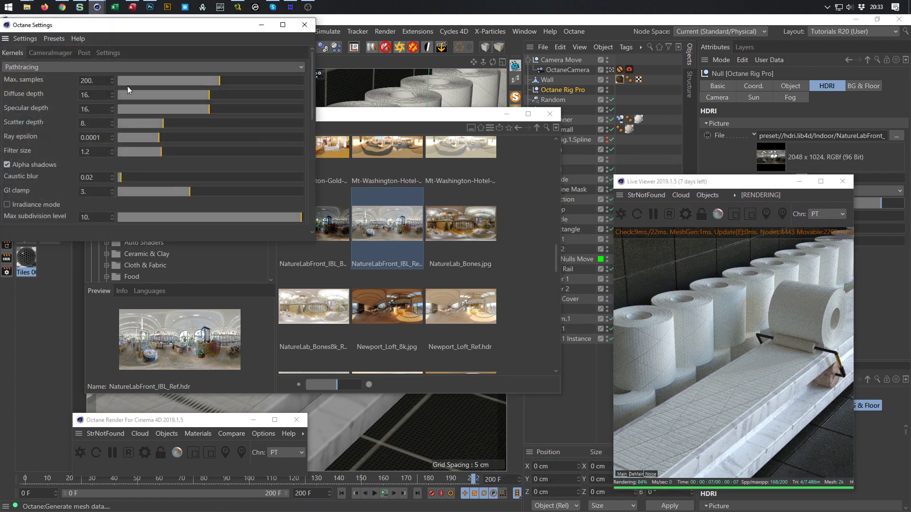
double_click(101, 80)
type("500")
key("Return")
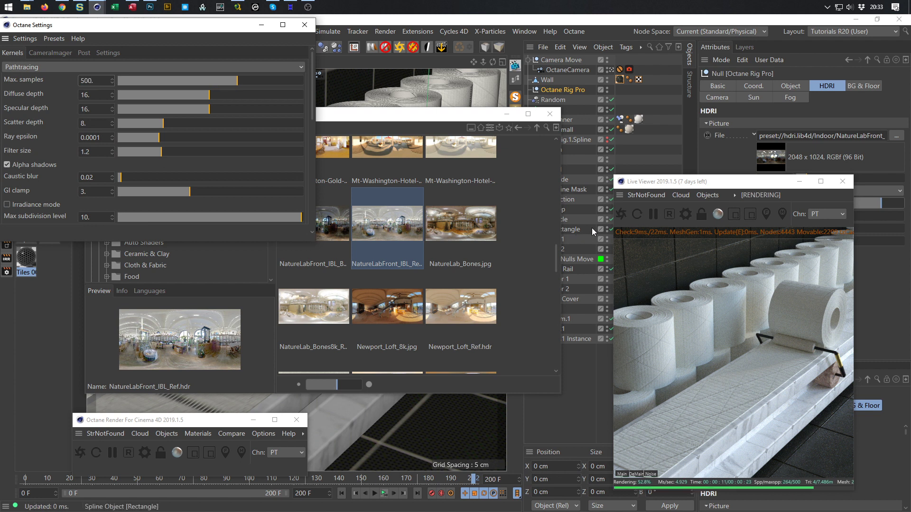
left_click(619, 214)
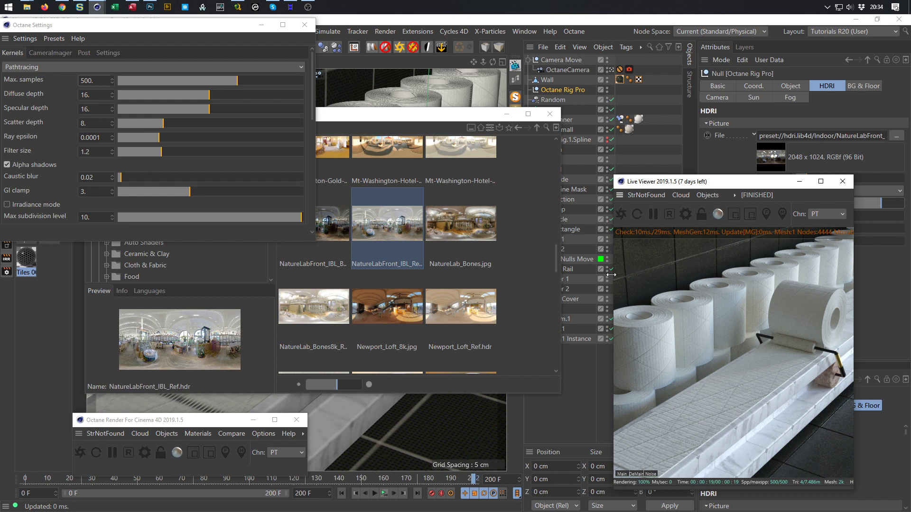
left_click(305, 24)
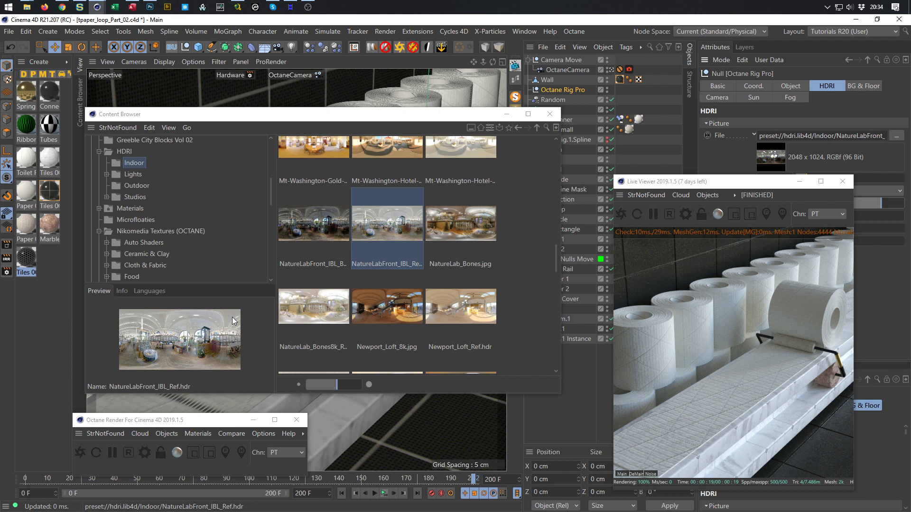
- Add the Tiles 001 material from the Tiles folder of Nikomedia Textures (OCTANE) and apply it to the Wall object
key("shift+F8")
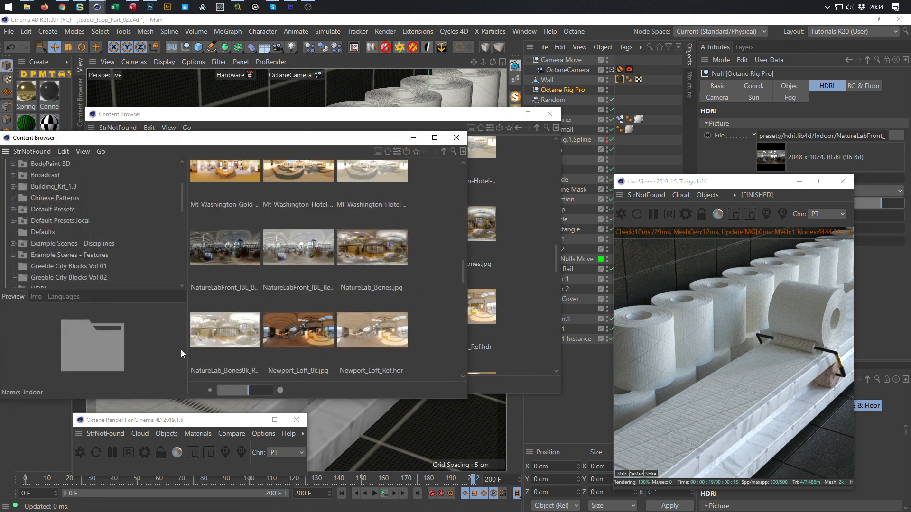
scroll(87, 234, "down", 3)
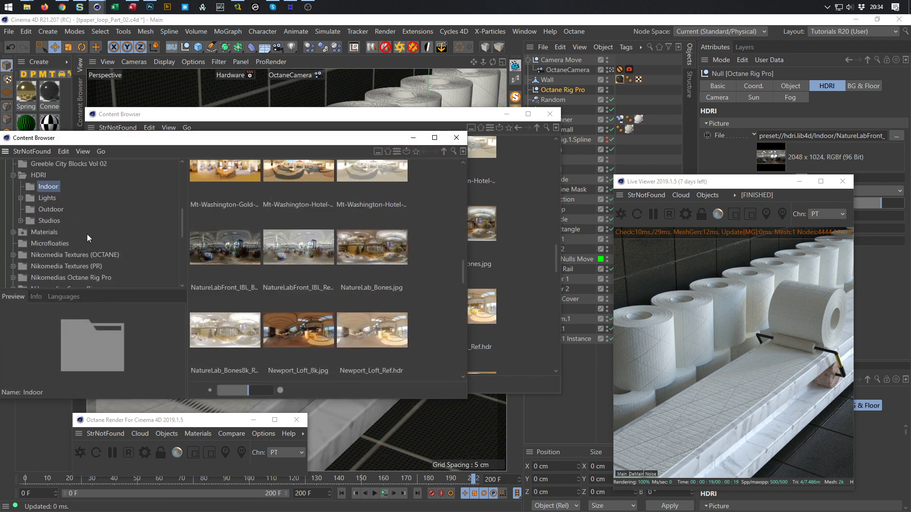
left_click(12, 254)
scroll(13, 253, "down", 2)
scroll(14, 253, "down", 1)
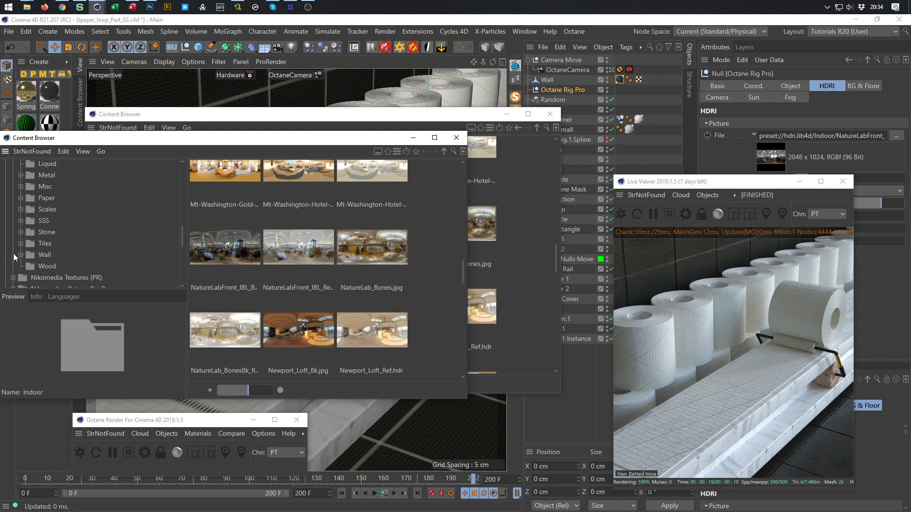
left_click(45, 244)
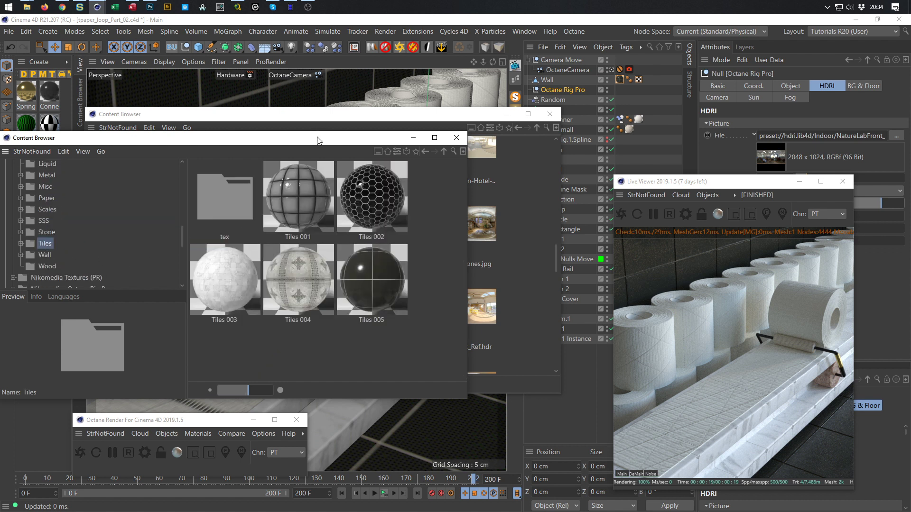
left_click_drag(319, 137, 443, 164)
left_click(428, 236)
left_click_drag(428, 235, 56, 326)
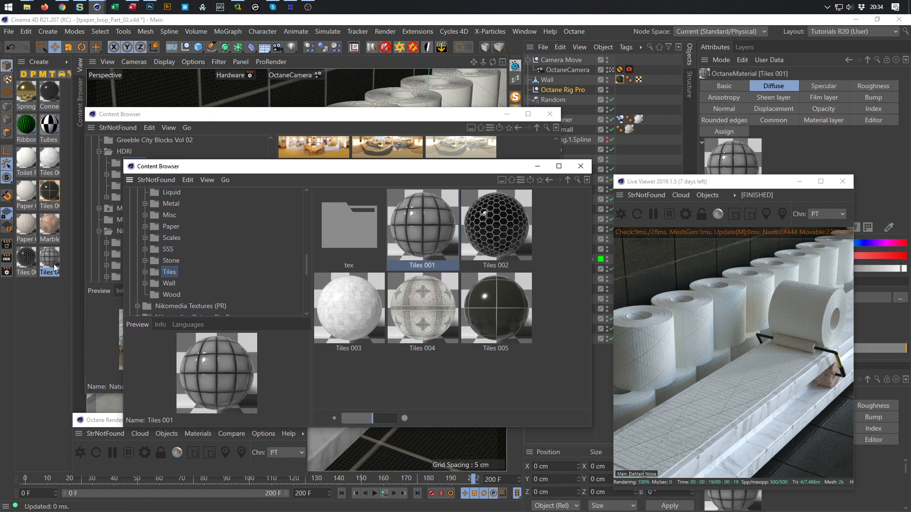
left_click_drag(52, 263, 622, 80)
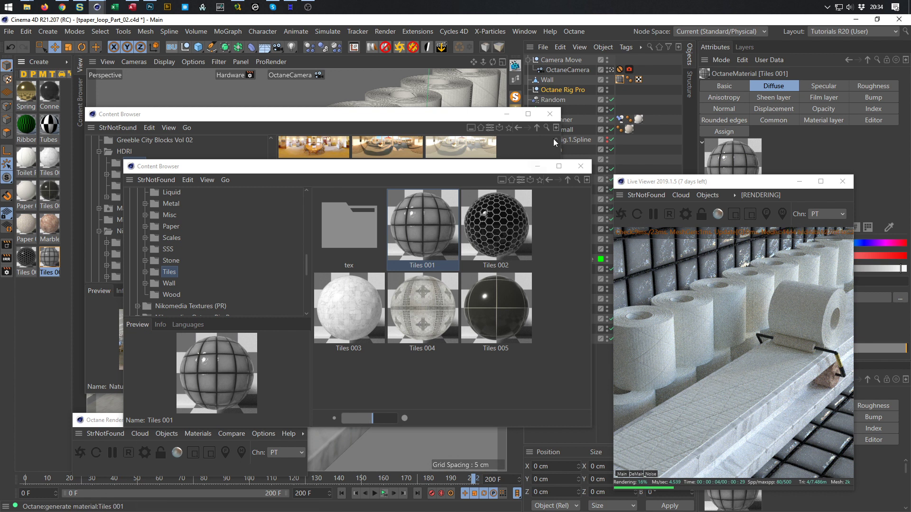
- Open Tiles 001 in the Octane Node Editor and set its Transform value node's scale to 1 on all axes
left_click(517, 78)
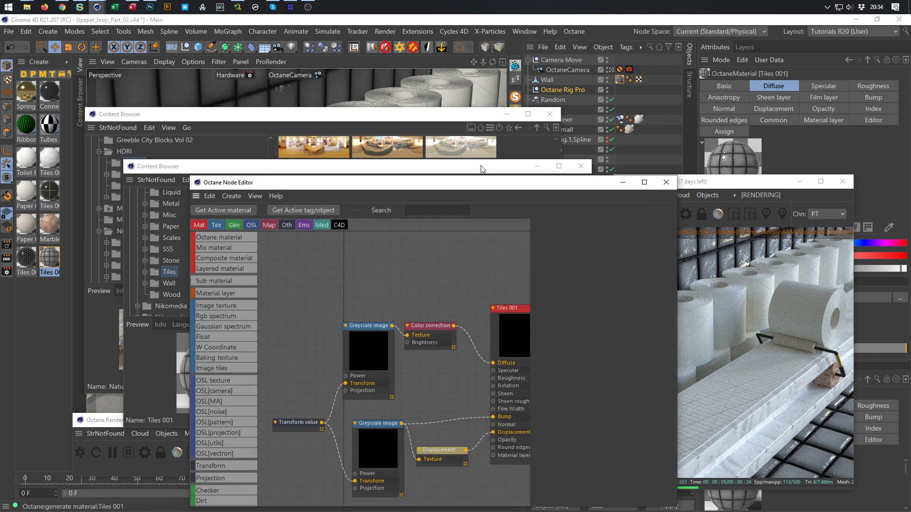
left_click_drag(468, 188, 338, 107)
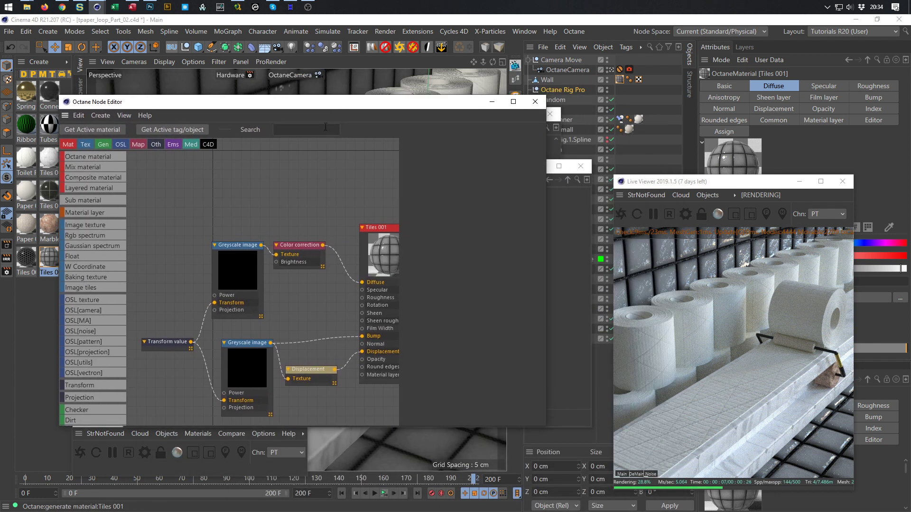
left_click(163, 345)
left_click_drag(445, 262, 389, 267)
type("1")
key("Return")
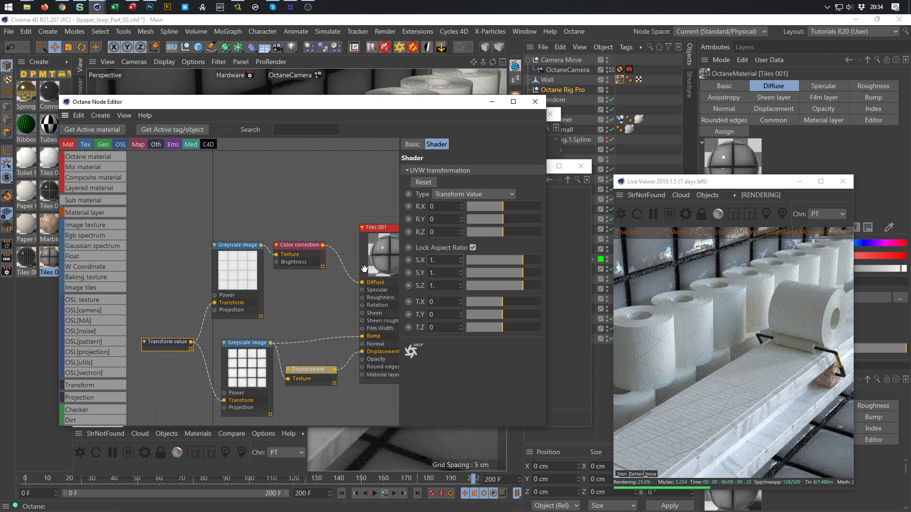
- Connect a Float texture to the Roughness input of Tiles 001 and set its value to 0.075
middle_click_drag(313, 349, 278, 319)
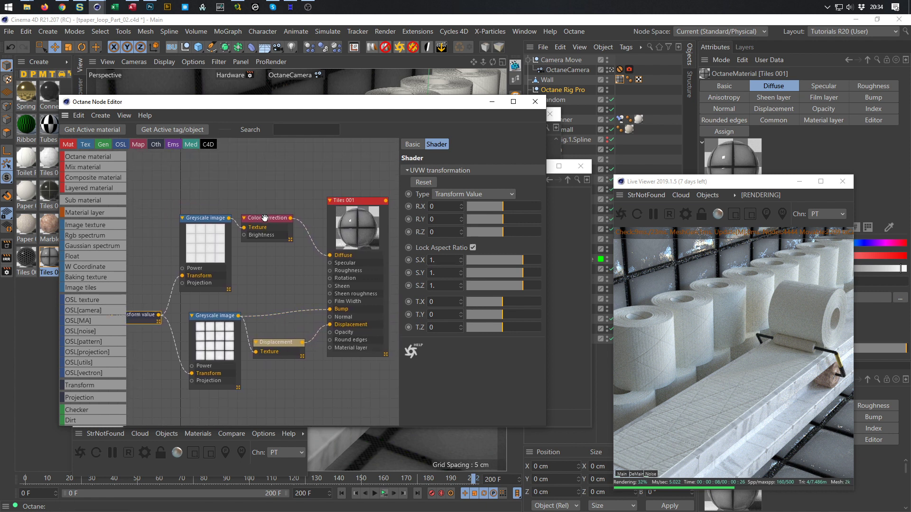
left_click_drag(267, 221, 279, 219)
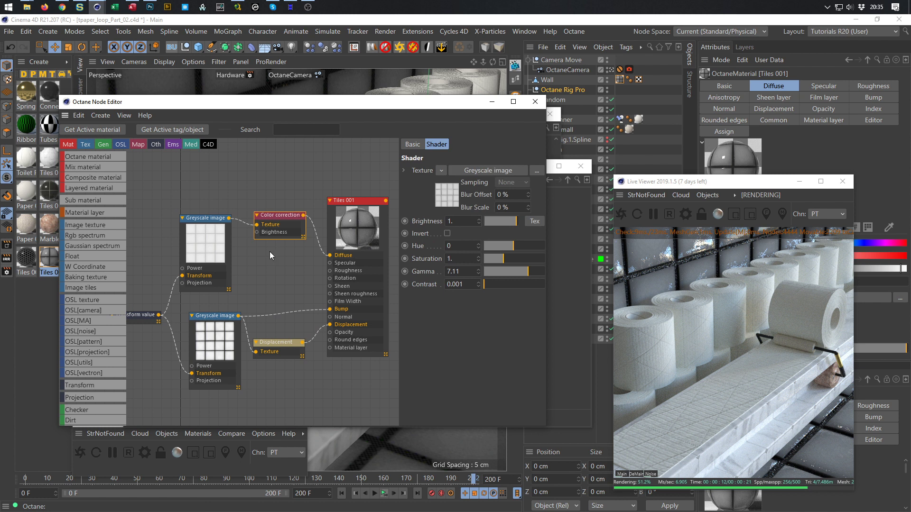
left_click_drag(90, 256, 330, 271)
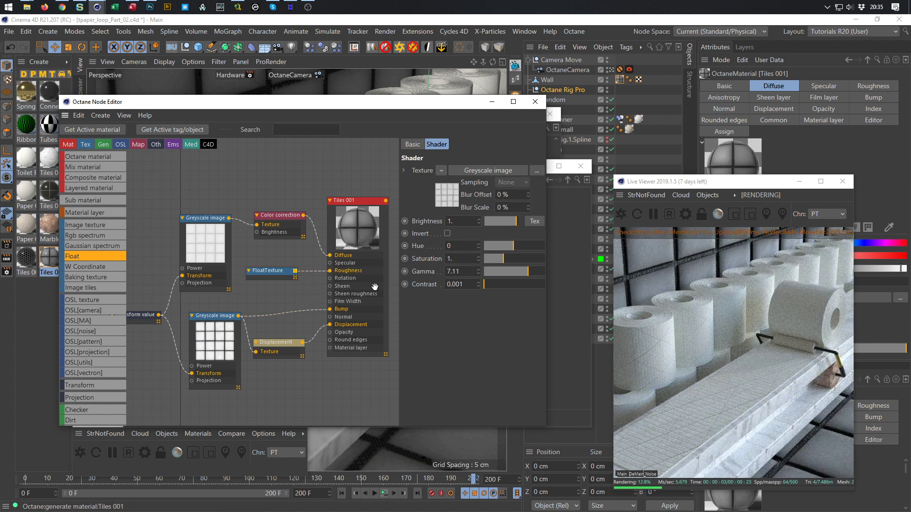
left_click_drag(276, 276, 287, 282)
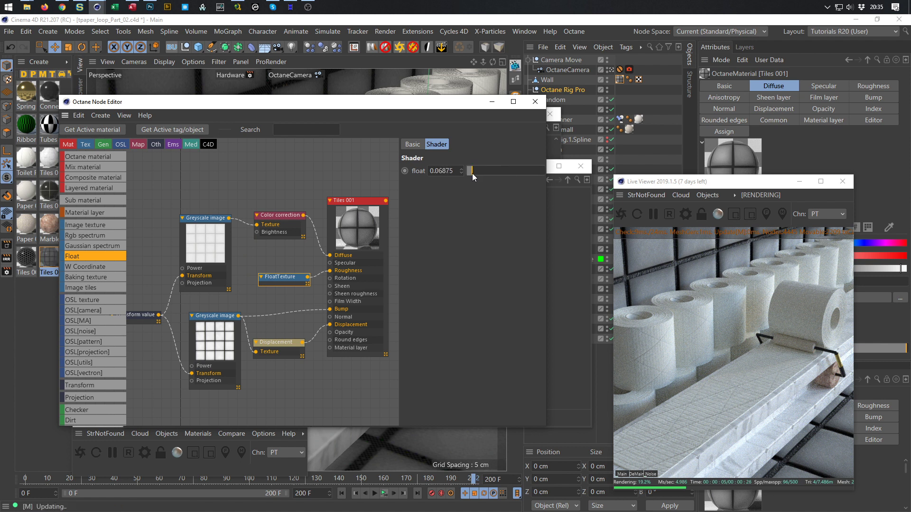
left_click(472, 173)
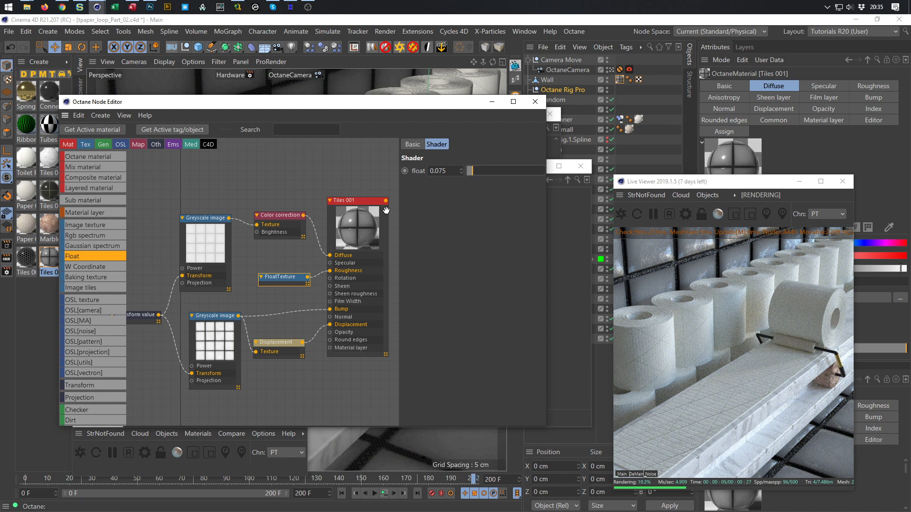
- Examine the Tiles 005 material's node setup and its roughness setting for comparison
left_click(52, 195)
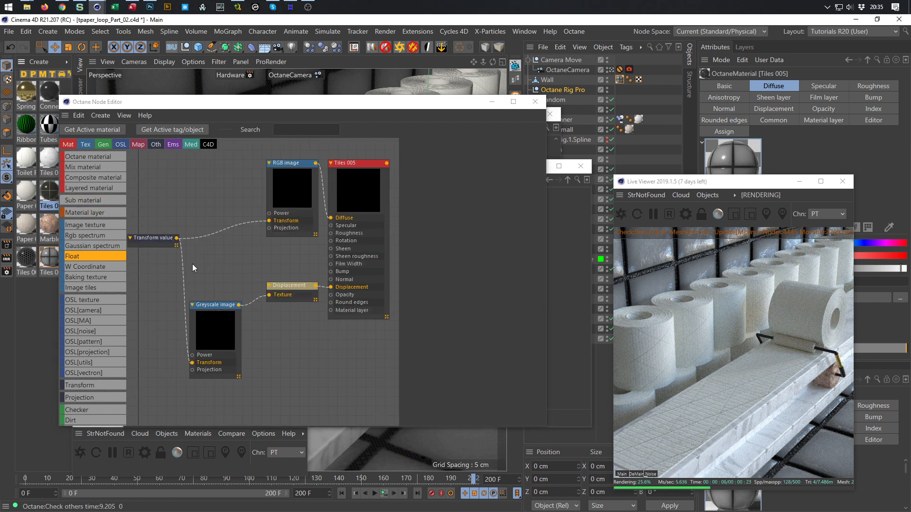
left_click_drag(292, 190, 260, 185)
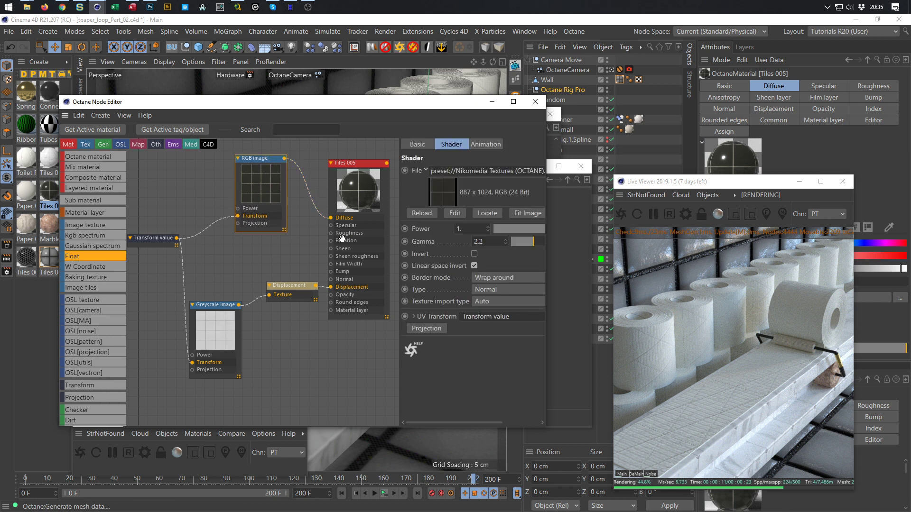
left_click(353, 166)
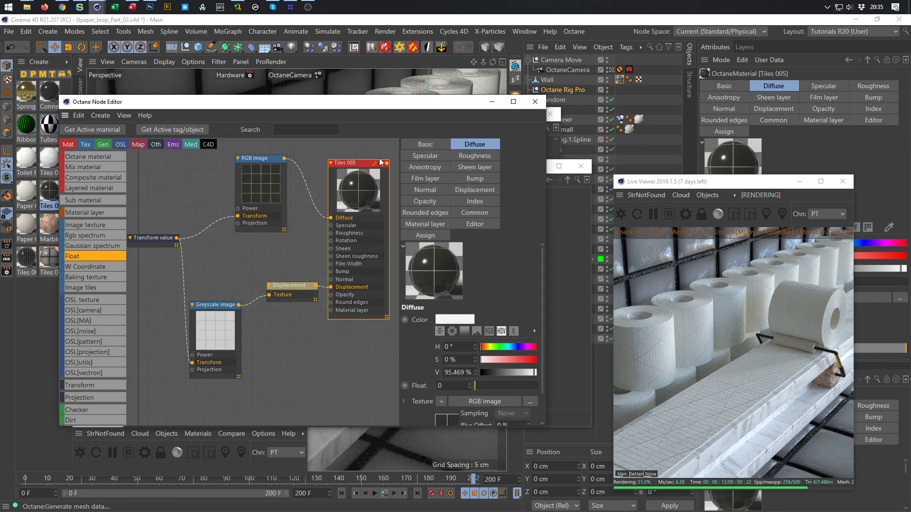
left_click(438, 153)
left_click(465, 157)
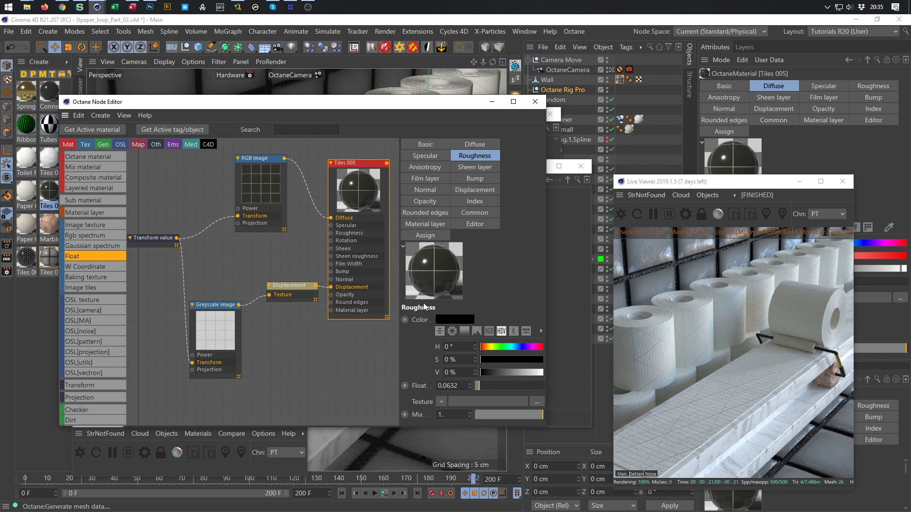
- Set the height of the Displacement node in the Tiles 001 material to 0.5 cm
left_click(44, 260)
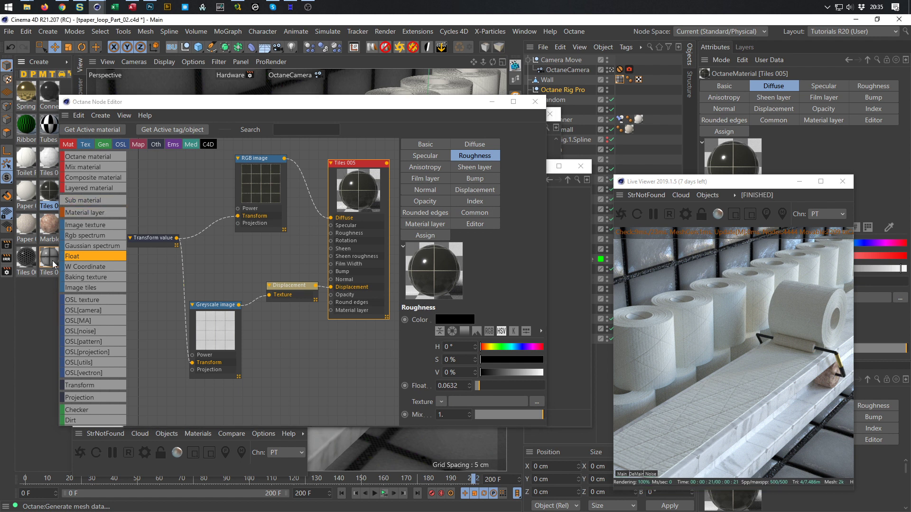
left_click(284, 345)
left_click_drag(475, 237, 422, 250)
type("0.5")
key("Return")
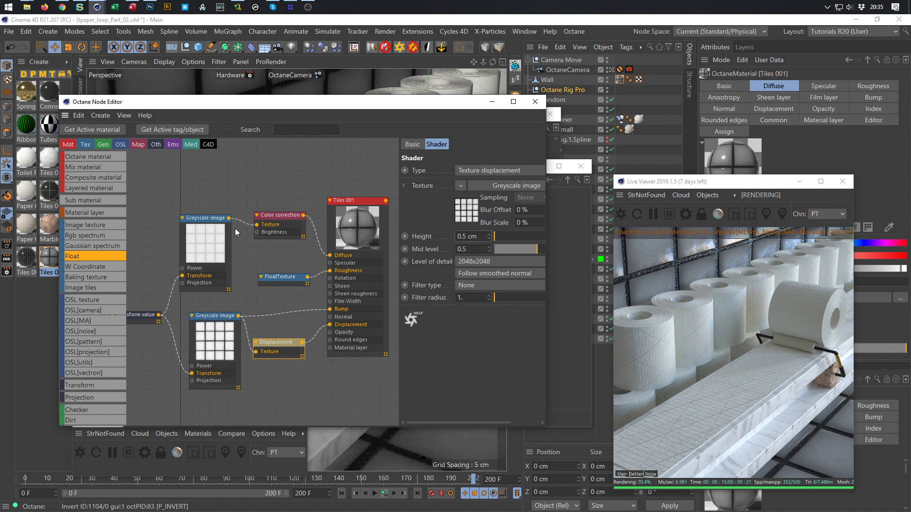
- Examine the source image of the Greyscale image node feeding the Color correction, and test that node's Invert option on and off
left_click_drag(288, 219, 295, 201)
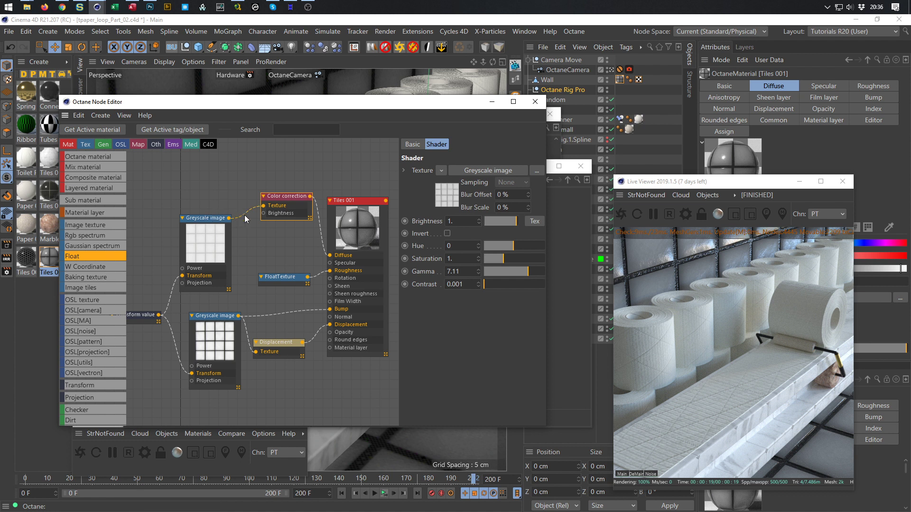
left_click(205, 218)
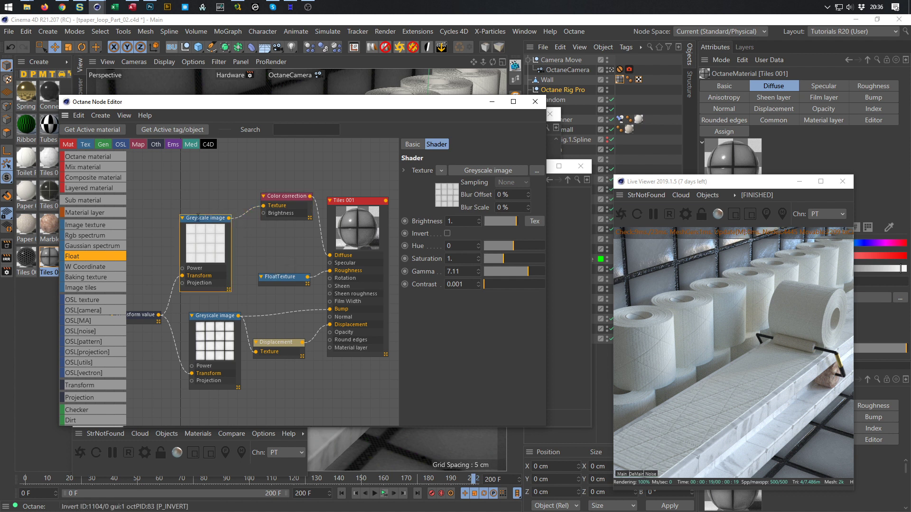
left_click(454, 213)
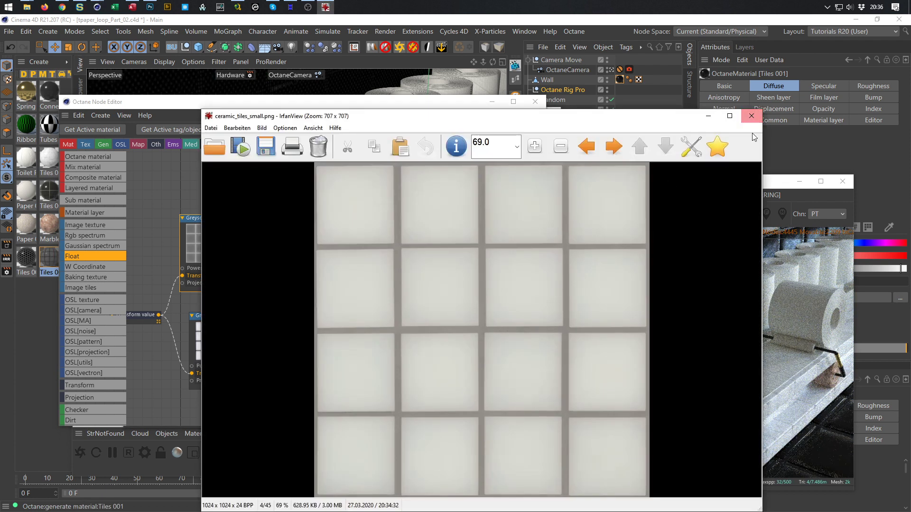
left_click(751, 116)
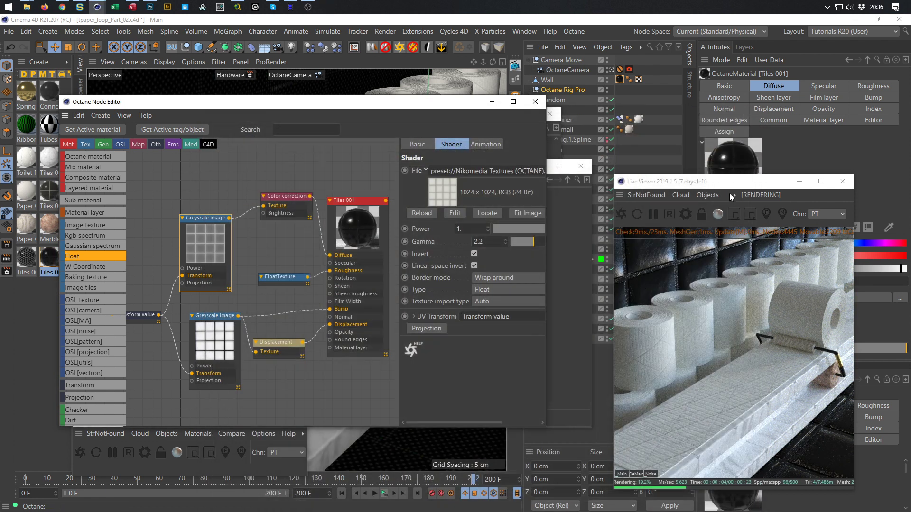
left_click(474, 254)
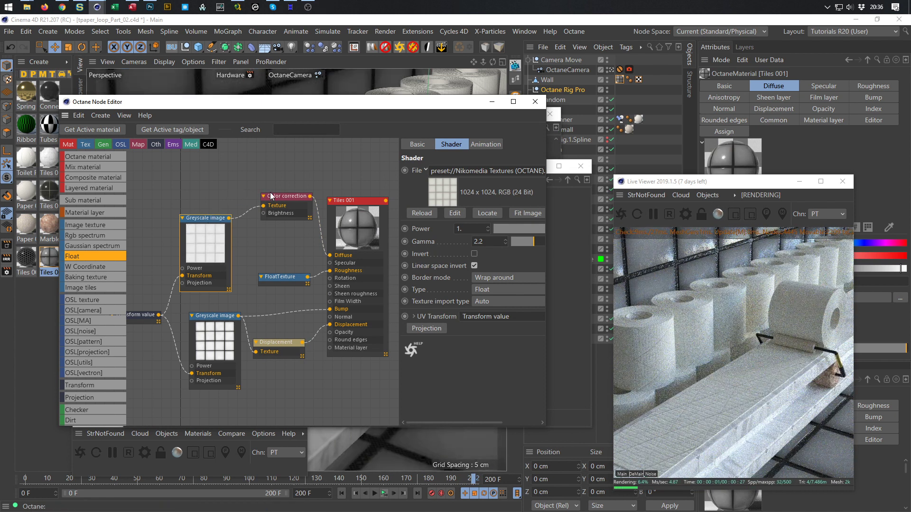
- Try a gamma of 1 on the Color correction node, settle on 2.2, and save the project
left_click(286, 197)
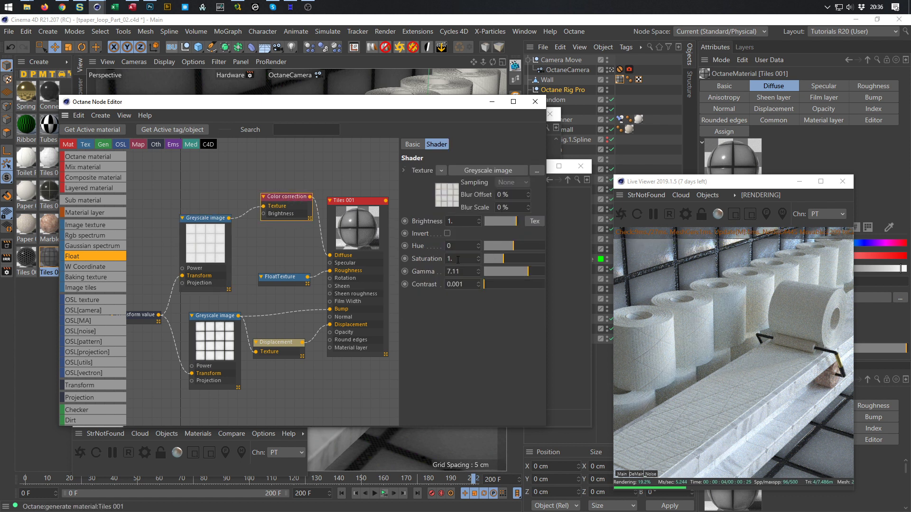
left_click(466, 271)
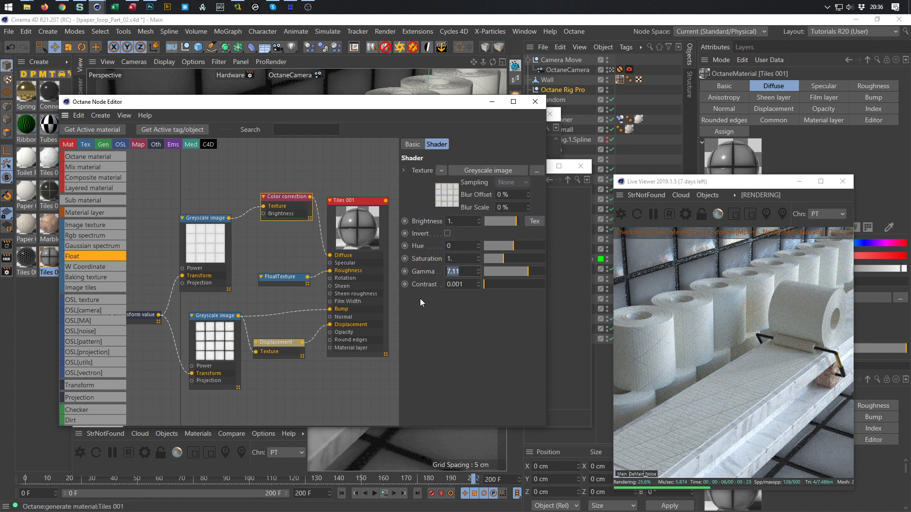
type("1")
key("Return")
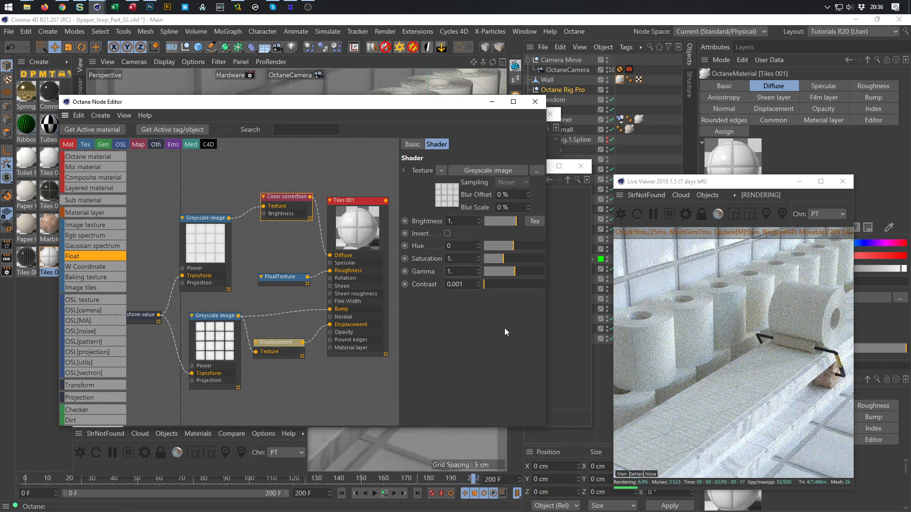
left_click(468, 272)
type("2.2")
key("Return")
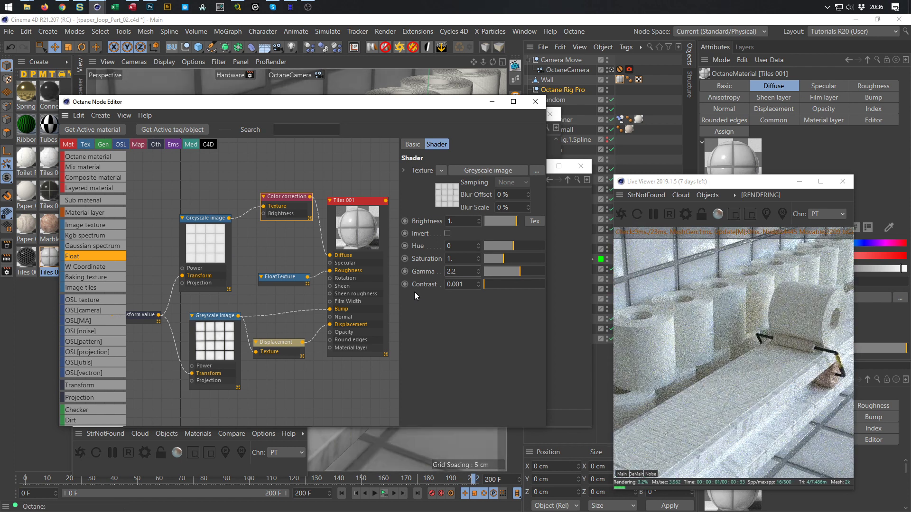
key("ctrl+s")
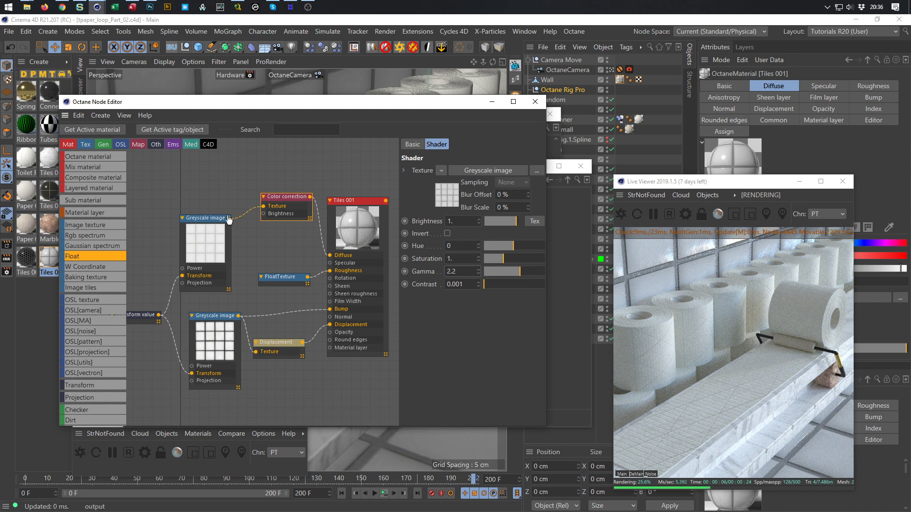
- Enable Invert on the Greyscale image feeding the Color correction, test inverting the Color correction as well, and close the Live Viewer
left_click(212, 218)
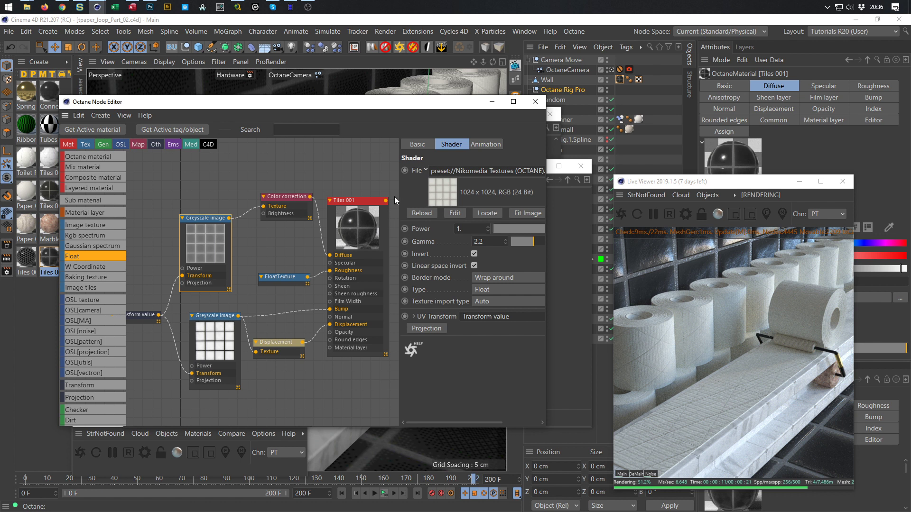
left_click(288, 197)
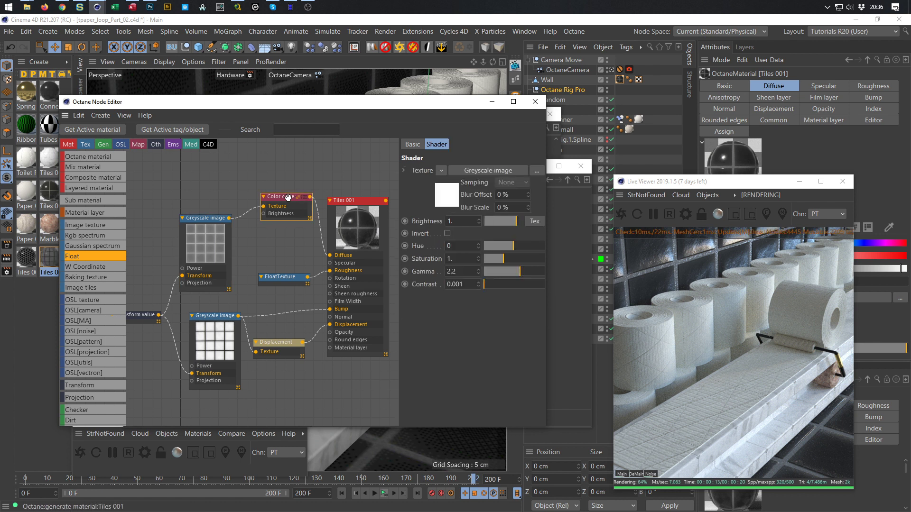
left_click(447, 233)
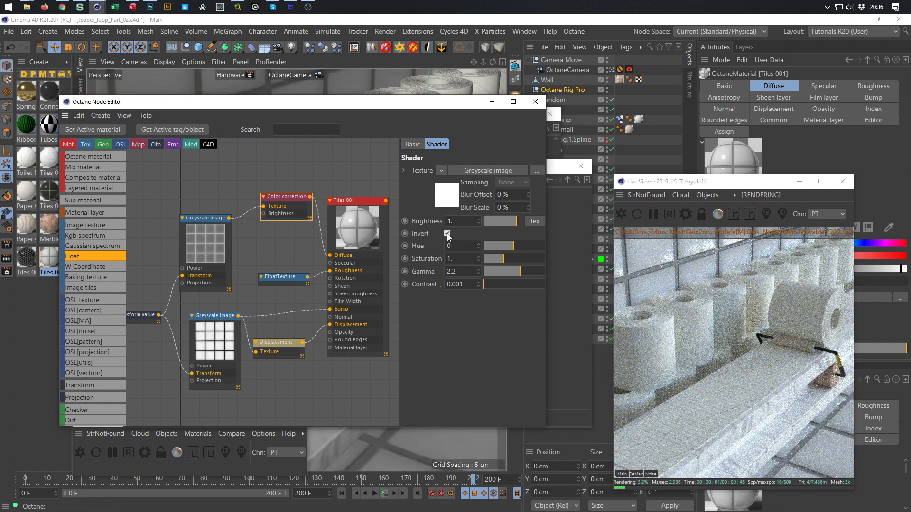
left_click(446, 234)
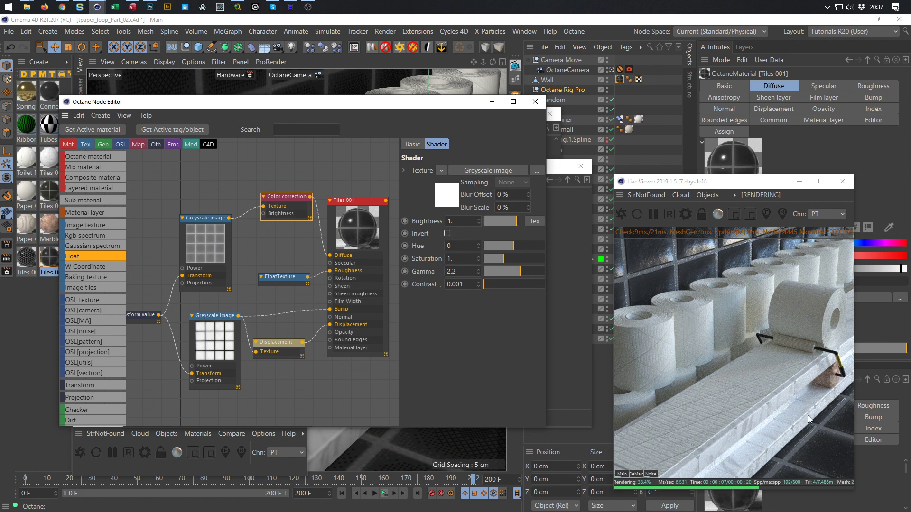
left_click(804, 394)
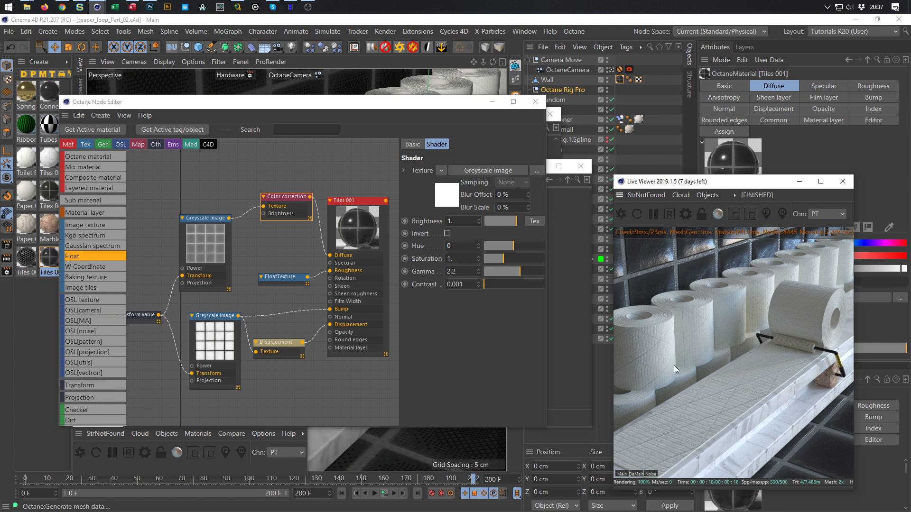
left_click(842, 181)
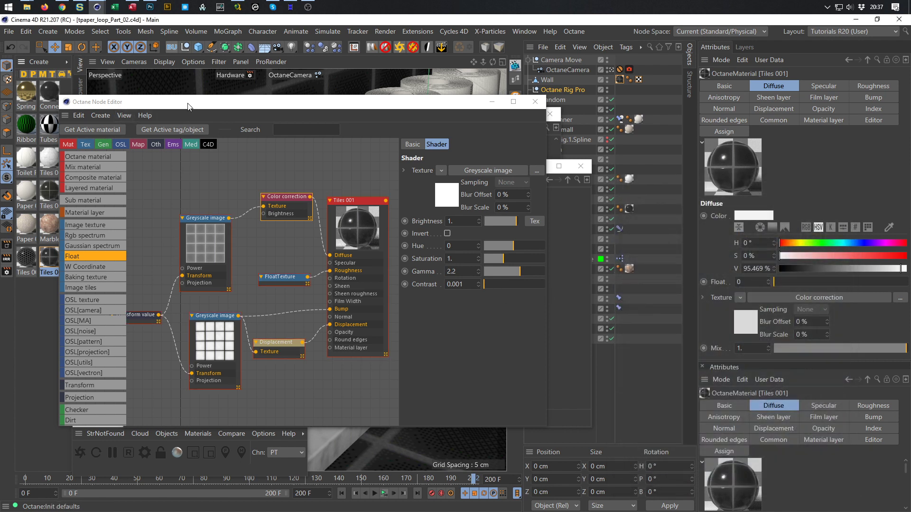
- Activate the Octane render setting and set its output size to 1080 × 1080 pixels
left_click(8, 272)
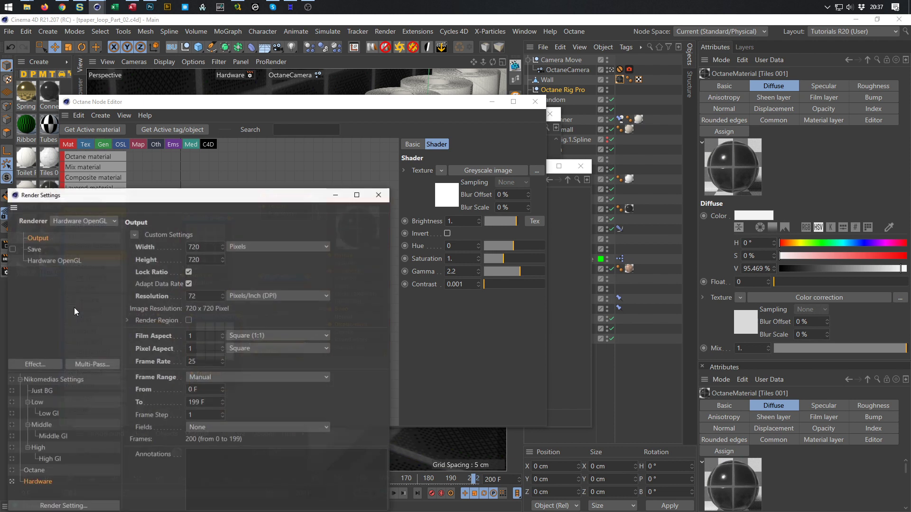
left_click(11, 471)
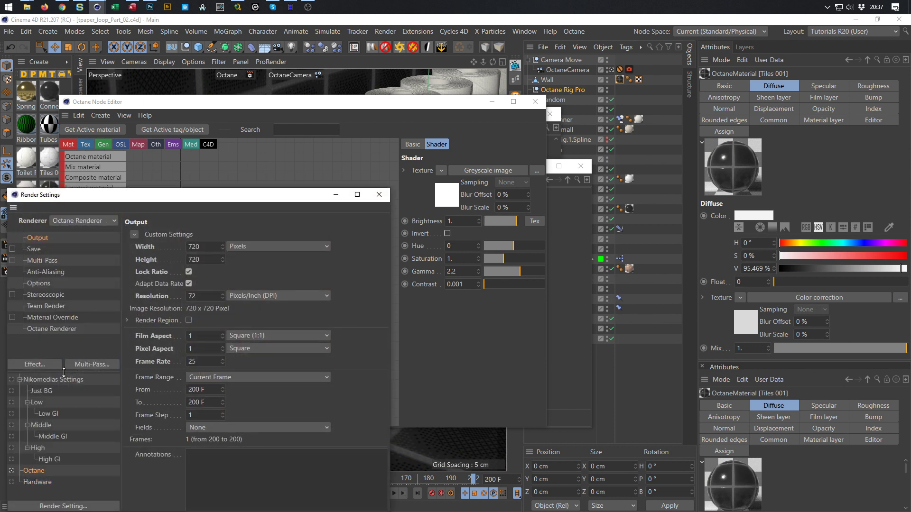
double_click(204, 247)
type("1080")
key("Return")
- Save the project, render frame 0 to the Picture Viewer and examine the paper, marble and tiles before stopping the render
key("shift+f")
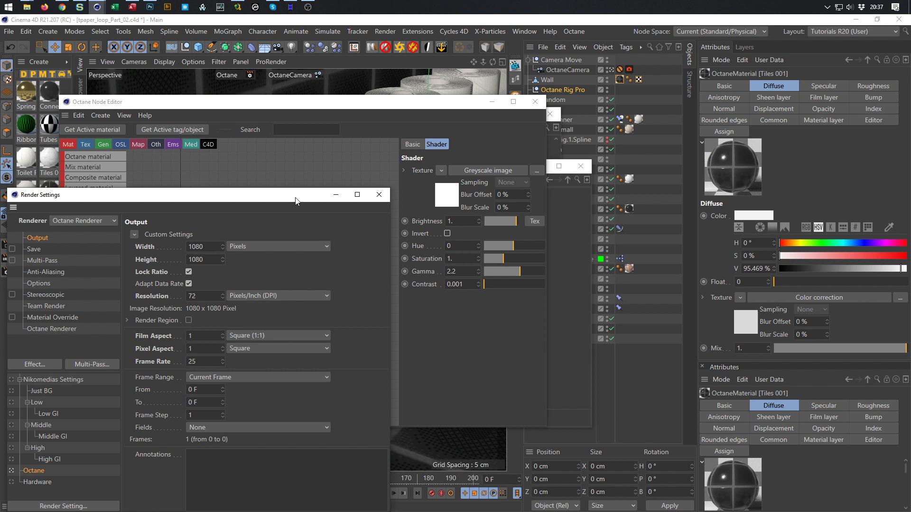
left_click_drag(296, 199, 372, 134)
key("ctrl+s")
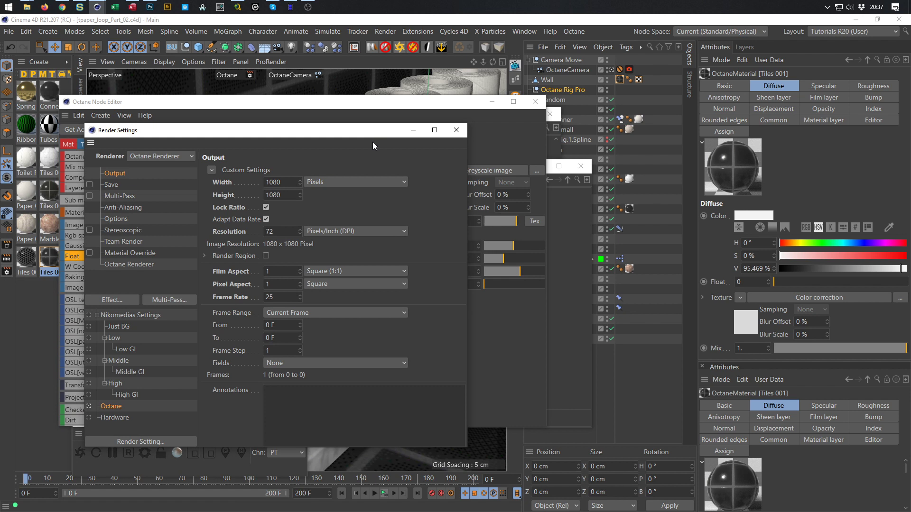
key("shift+r")
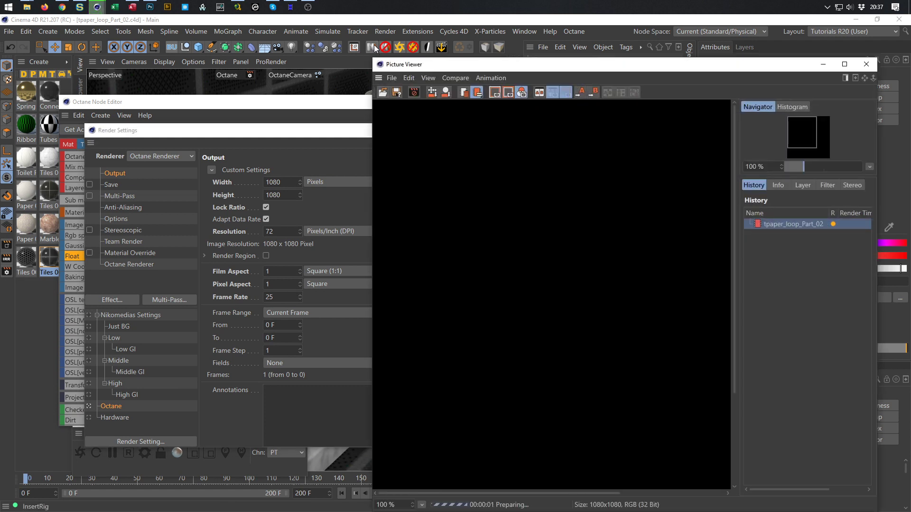
left_click_drag(373, 59, 308, 34)
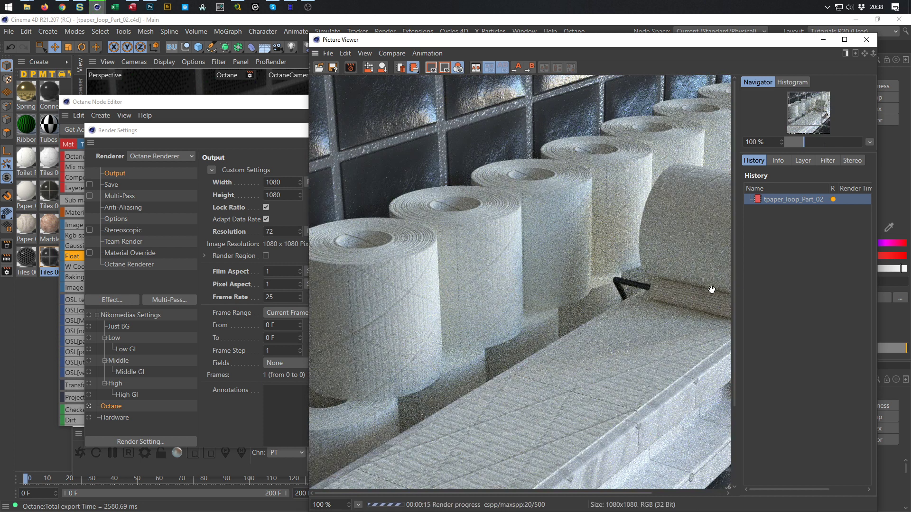
left_click_drag(409, 330, 393, 141)
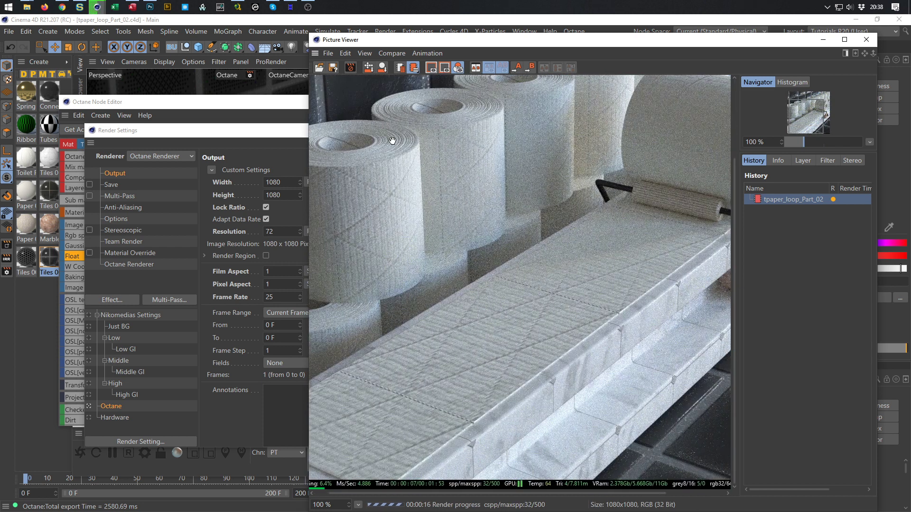
left_click_drag(469, 343, 556, 316)
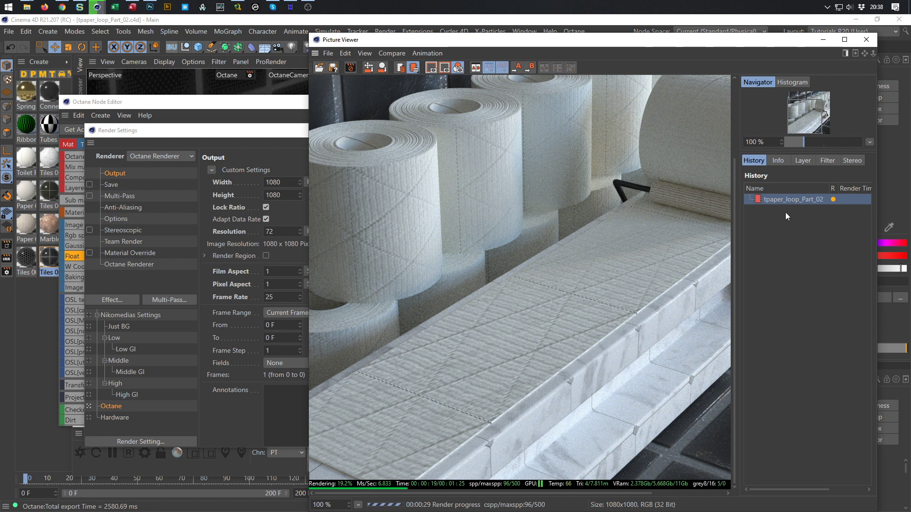
left_click(867, 40)
left_click(480, 306)
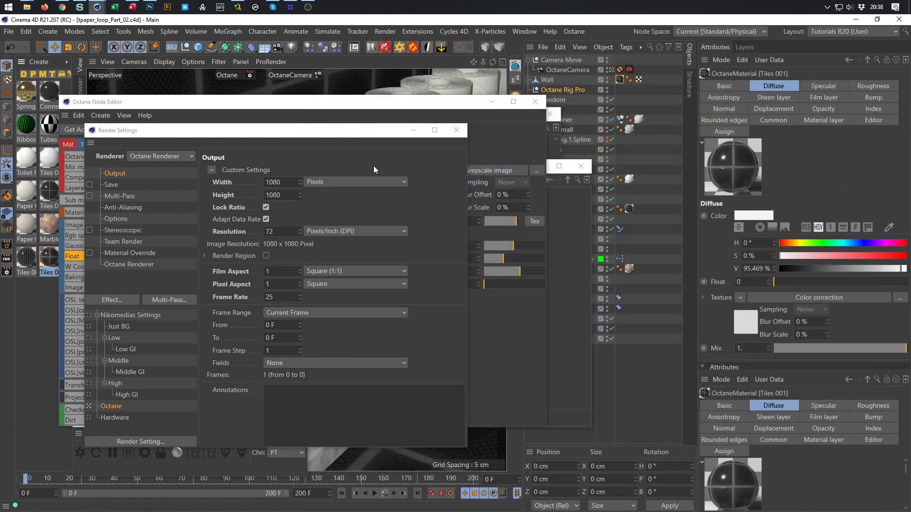
- Close the Render Settings and the Node Editor, and delete the Protection tag from OctaneCamera
left_click(456, 130)
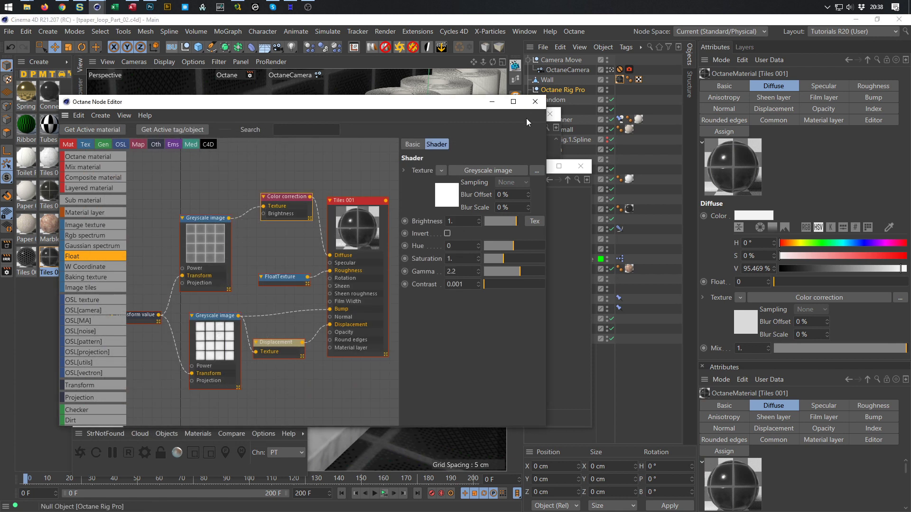
left_click(534, 103)
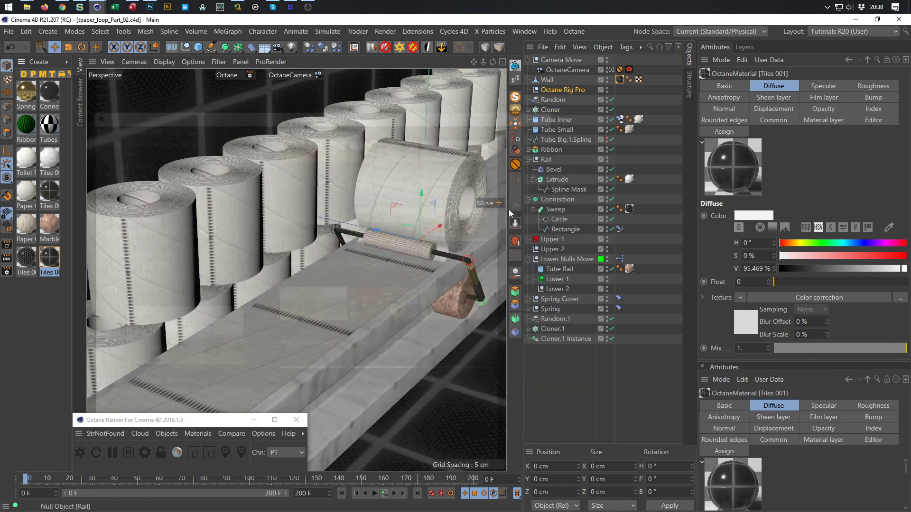
left_click_drag(238, 420, 451, 364)
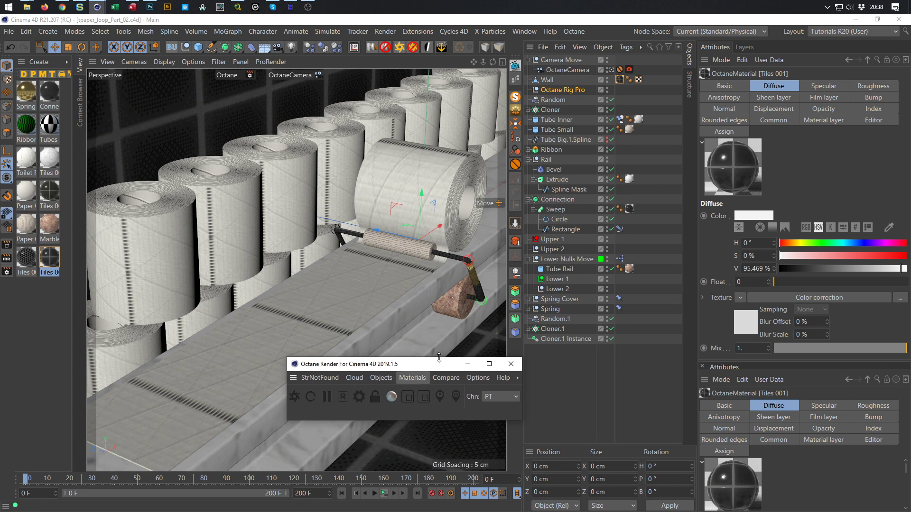
left_click(619, 69)
key("Delete")
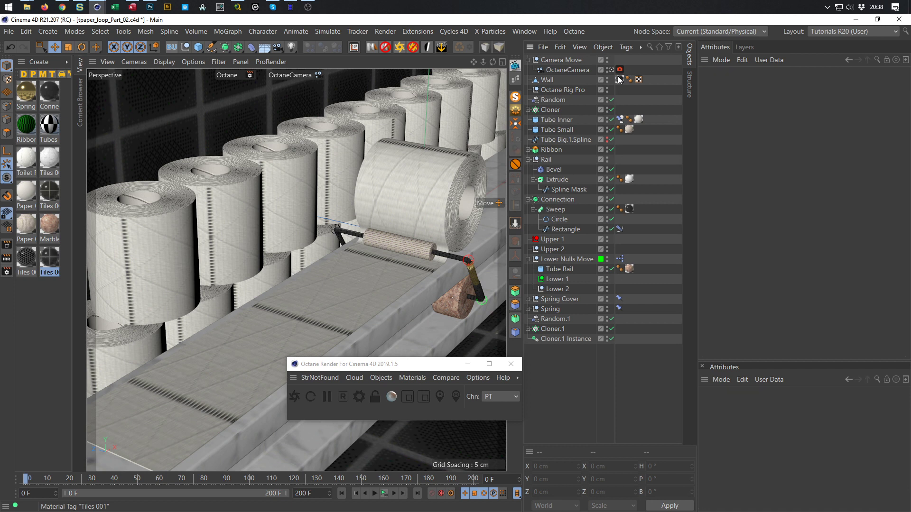
- Reframe the toilet paper rolls and rail through OctaneCamera, checking the composition at frame 25 and back at frame 0
middle_click_drag(448, 213, 423, 230, "alt")
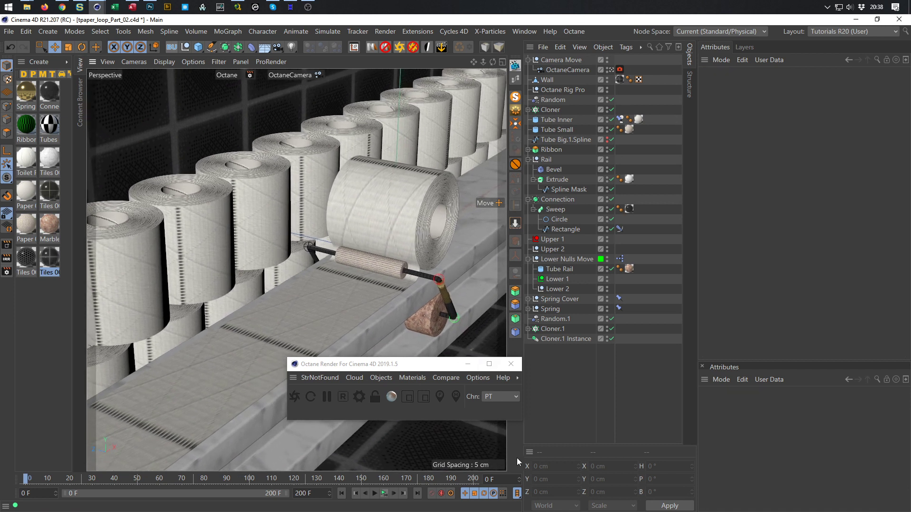
type("25")
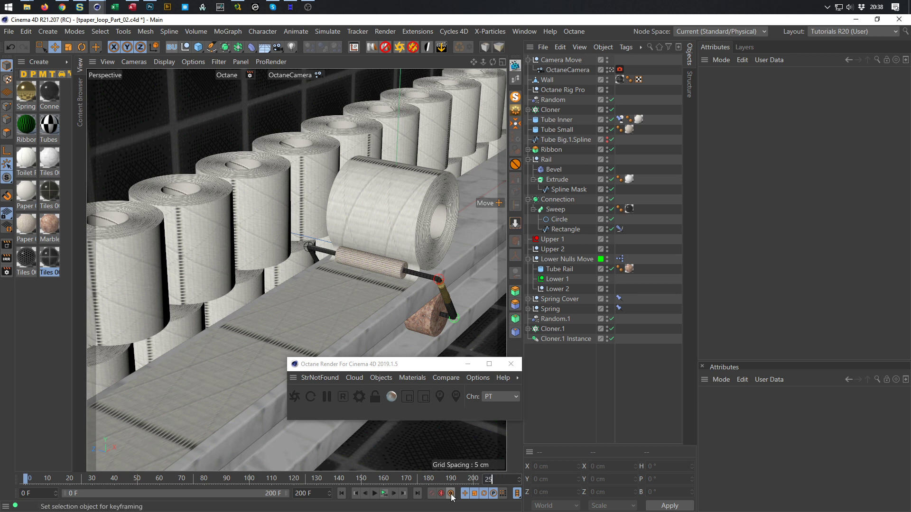
key("Return")
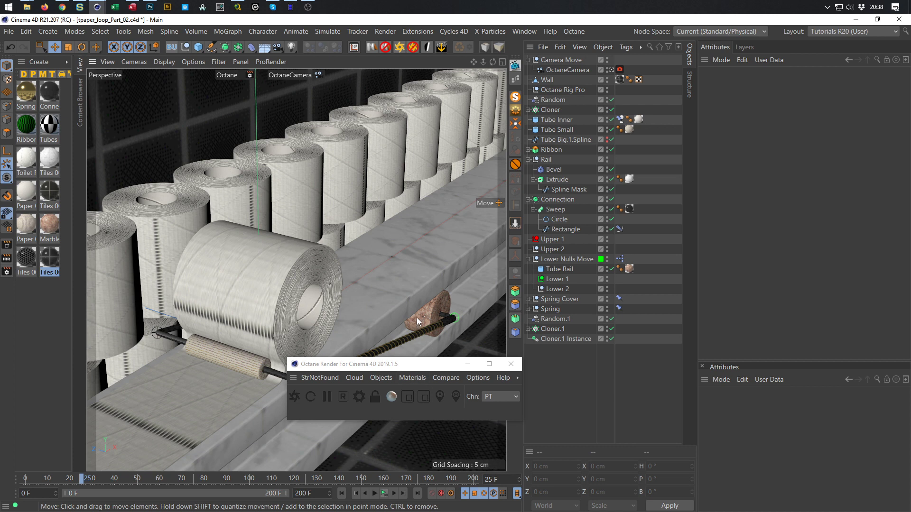
left_click_drag(414, 312, 468, 262, "alt")
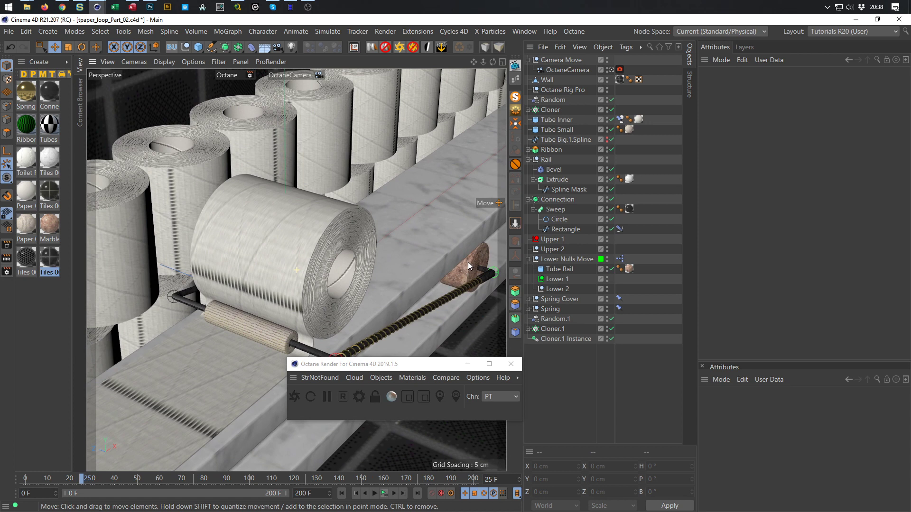
left_click_drag(500, 480, 475, 484)
type("0")
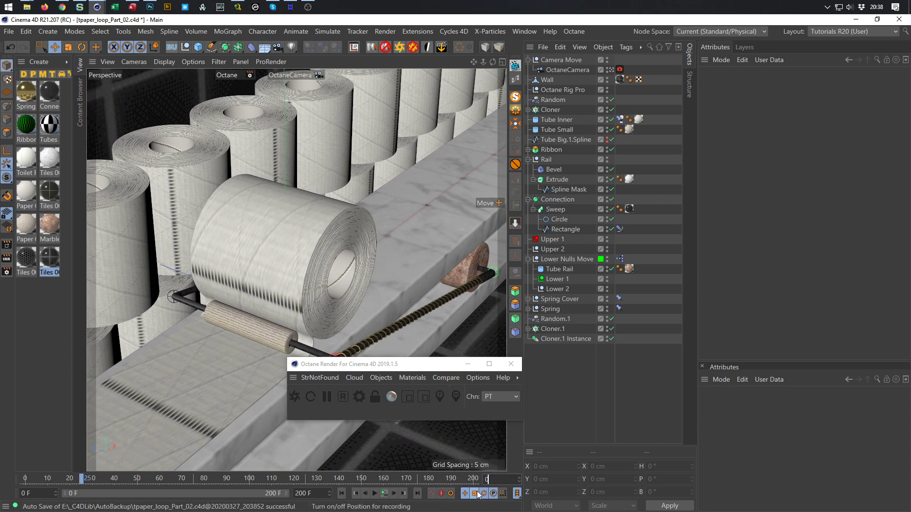
key("Return")
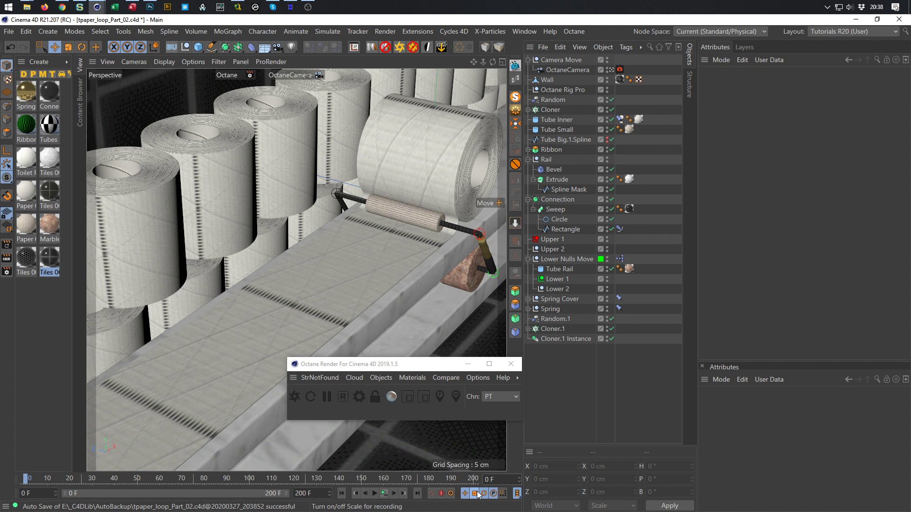
- Shift the OctaneCamera framing of the rolls and rail at frame 0, and adjust it again at frame 25
left_click_drag(463, 186, 446, 203, "alt")
left_click(491, 479)
type("25")
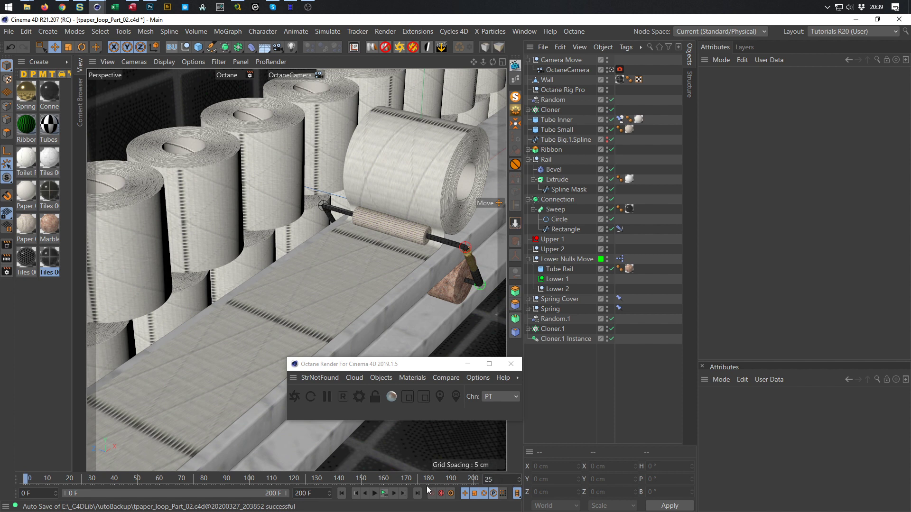
key("Return")
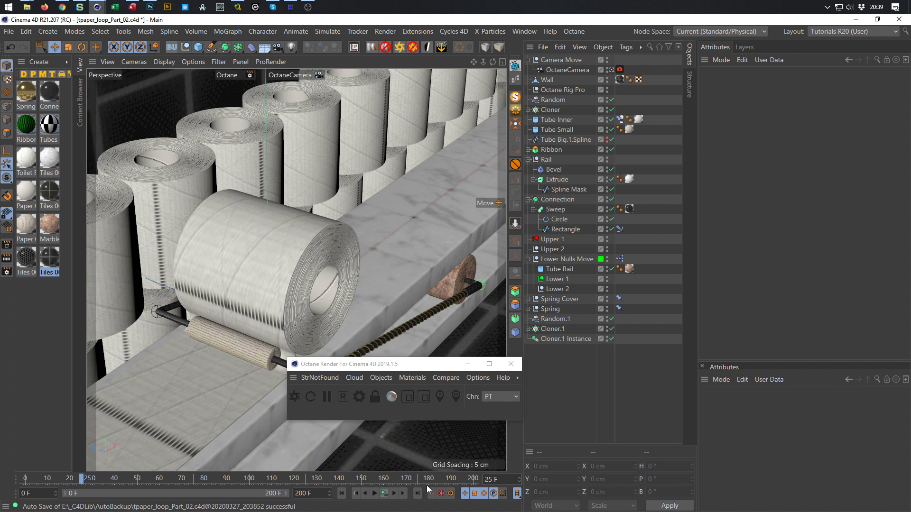
left_click_drag(411, 322, 394, 329, "alt")
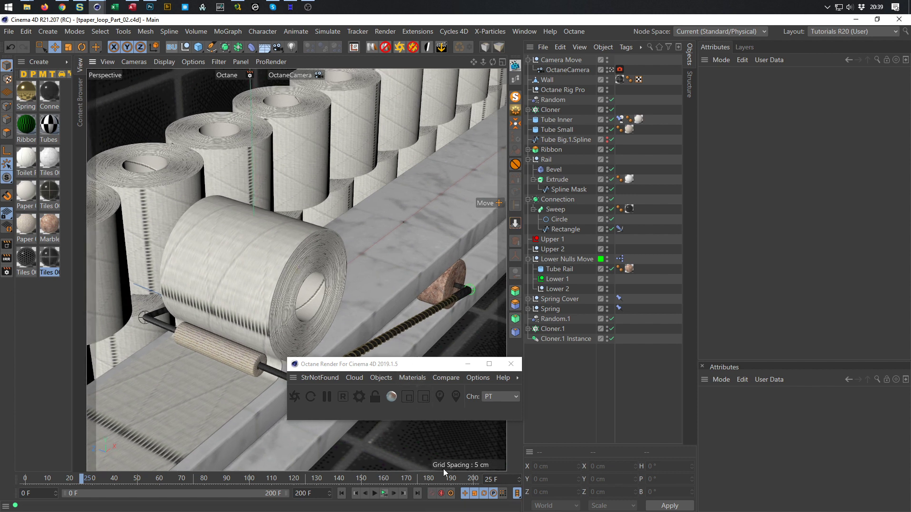
- Play the animation, move the Octane Live Viewer clear of the viewport, and check the composition at frames 25, 100 and 0
left_click(384, 493)
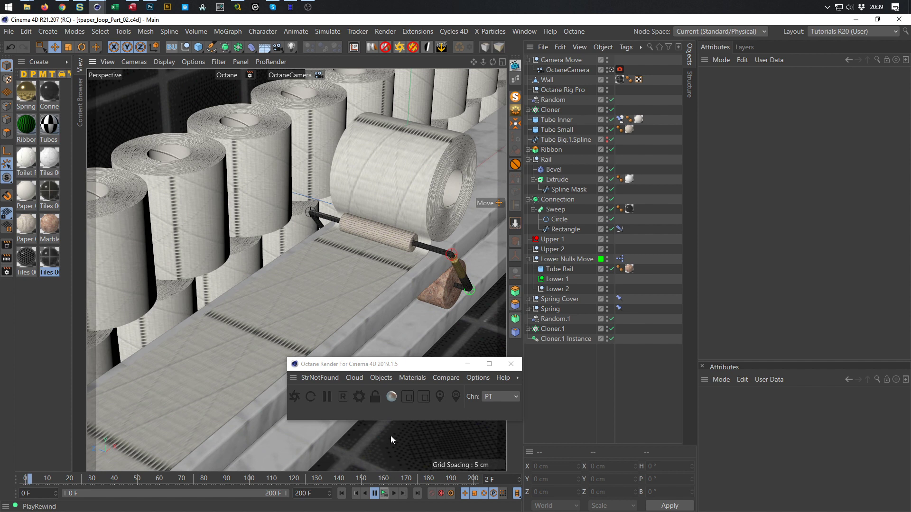
left_click_drag(420, 366, 729, 368)
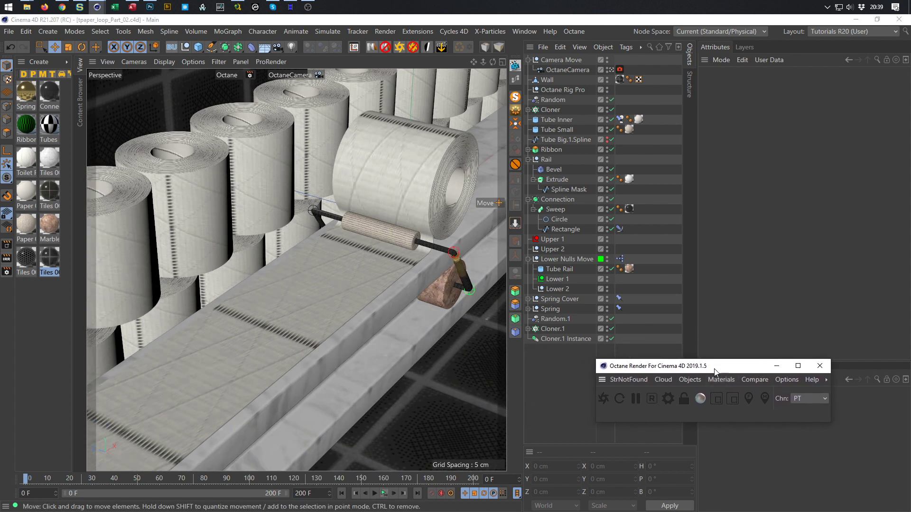
type("25")
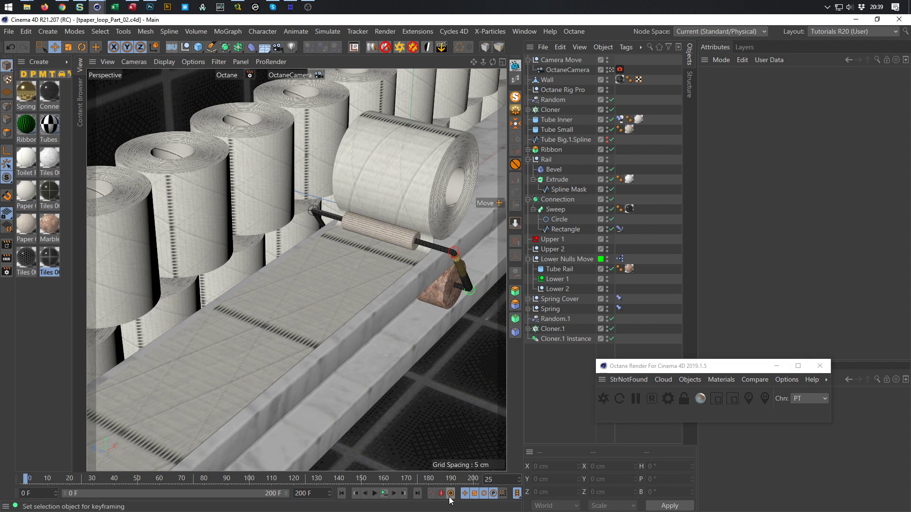
key("Return")
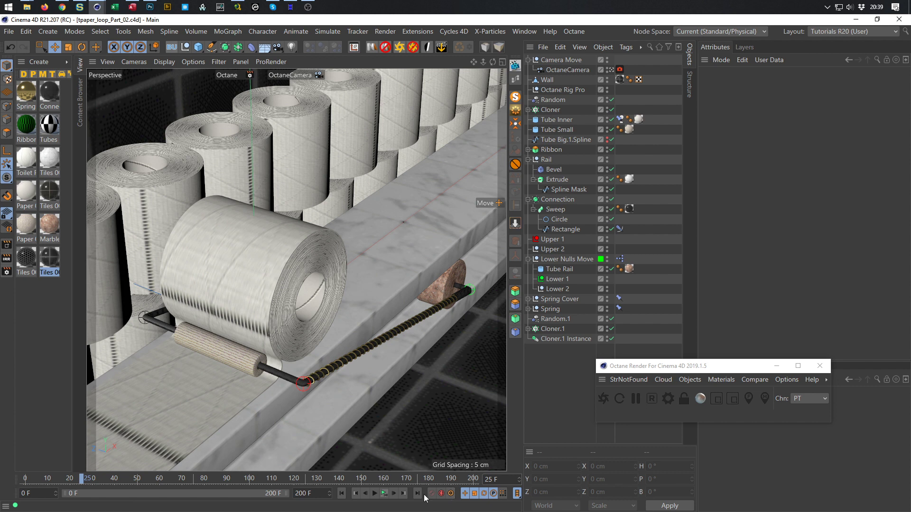
type("100")
key("Return")
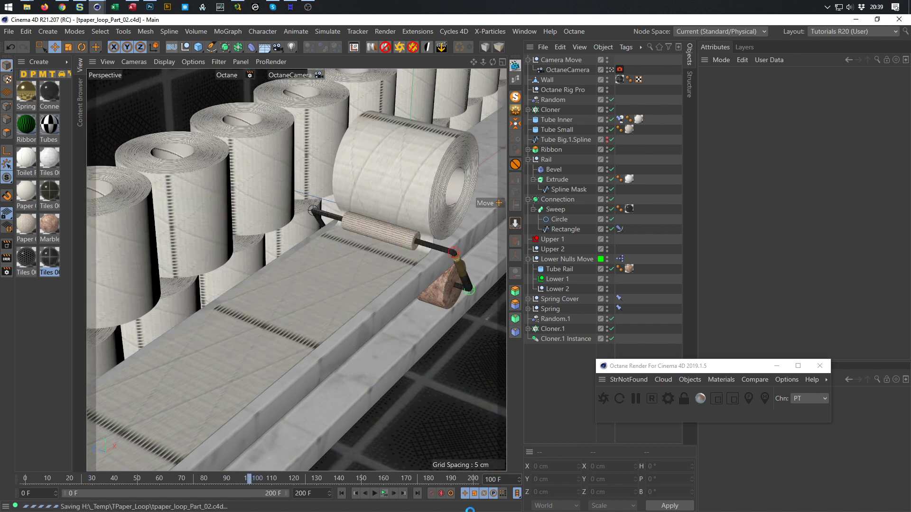
double_click(505, 479)
type("0")
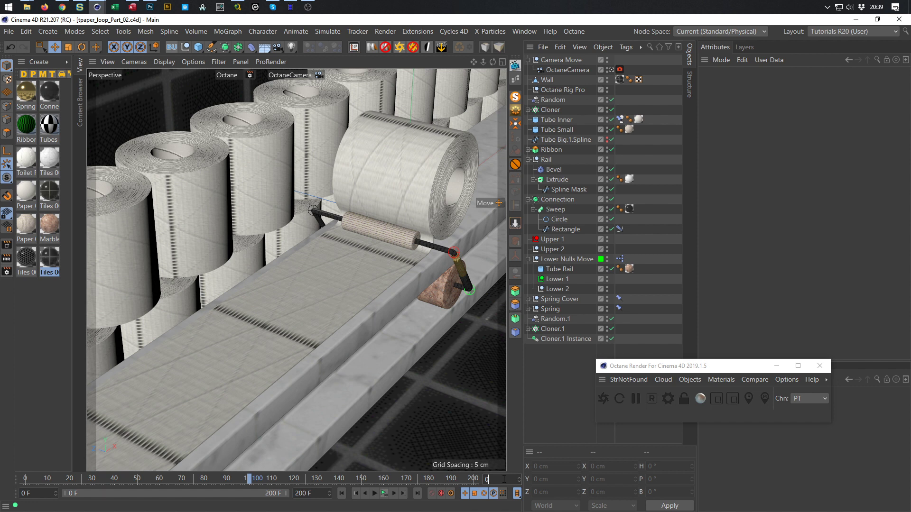
key("Return")
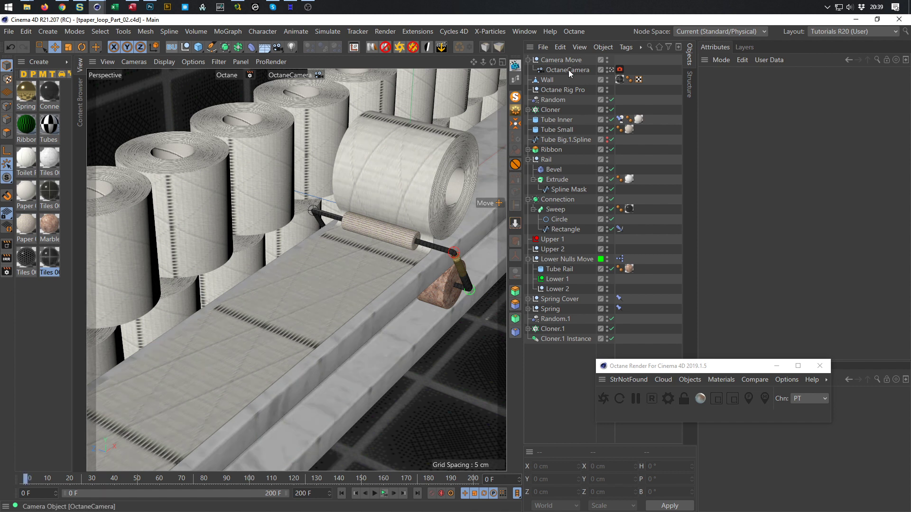
- Add a Protection tag to OctaneCamera and save the project
left_click(567, 70)
left_click(517, 165)
key("ctrl+s")
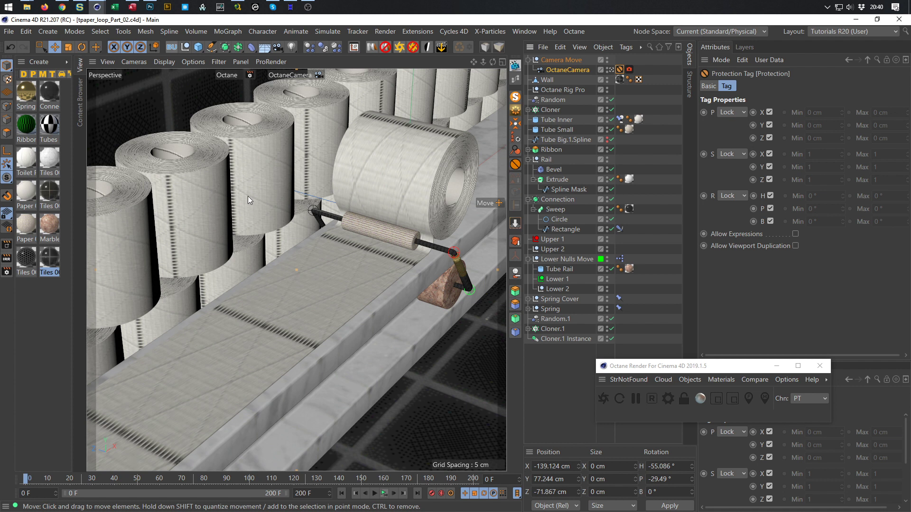
- Load the Toilet Paper material from the Paper folder of Nikomedia Textures (PR) into the scene and open it in the Material Editor
left_click(81, 122)
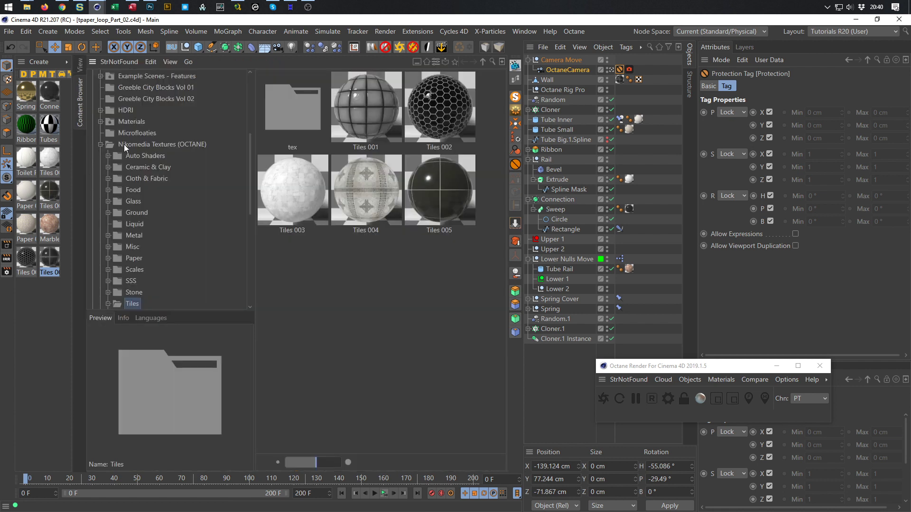
left_click(101, 144)
left_click(100, 156)
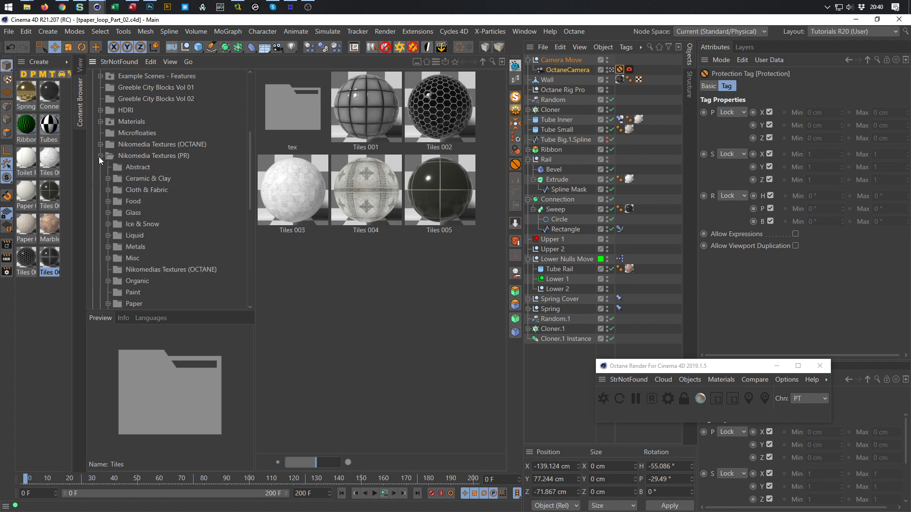
left_click(140, 304)
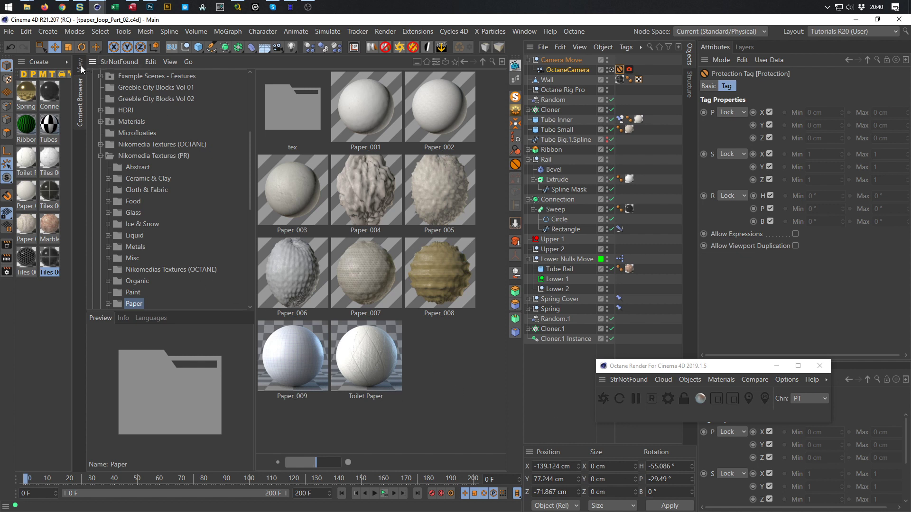
left_click(371, 347)
left_click_drag(375, 363, 20, 290)
double_click(24, 290)
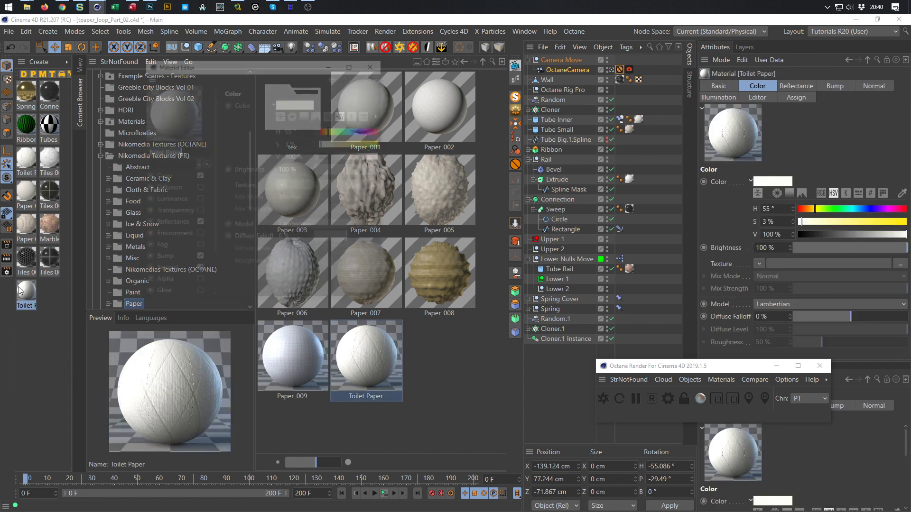
- Examine the Toilet Paper material's Bump layer shader, including its 2D - U gradient and its 2D - V Layer Mask gradient
left_click_drag(388, 303, 465, 401)
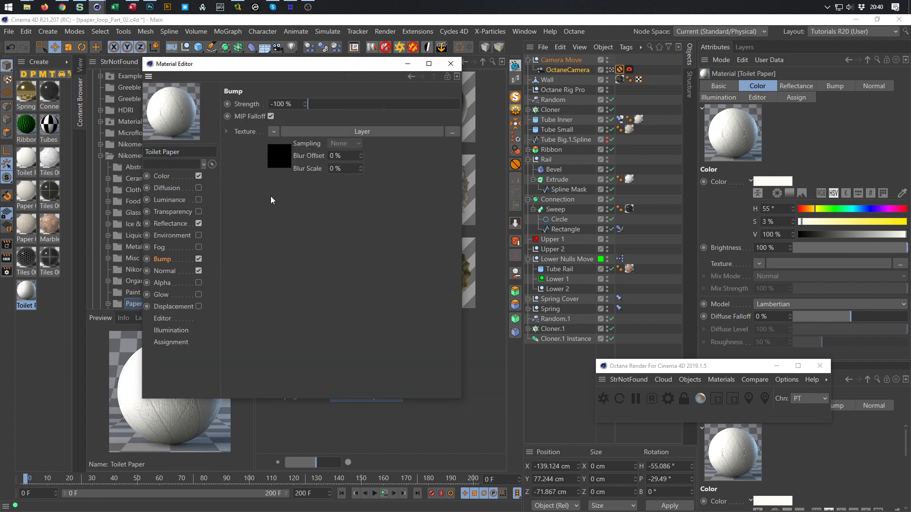
left_click(287, 157)
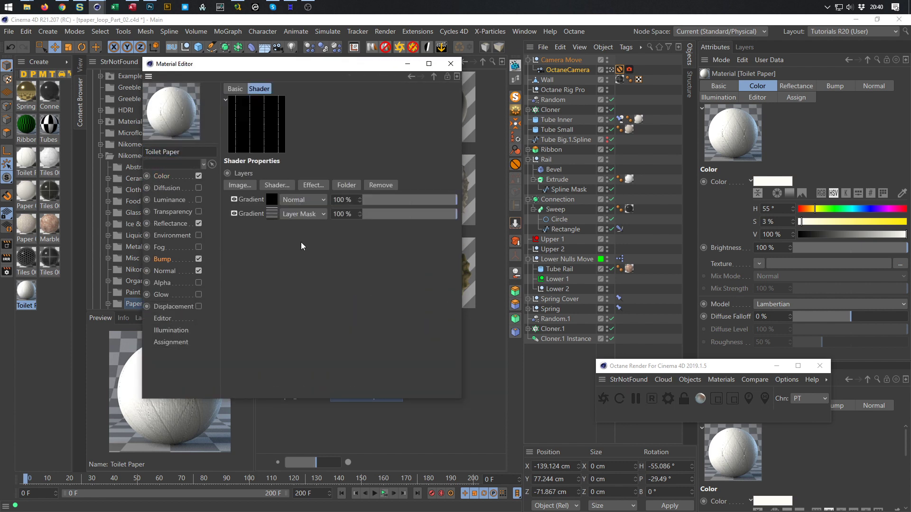
left_click(272, 201)
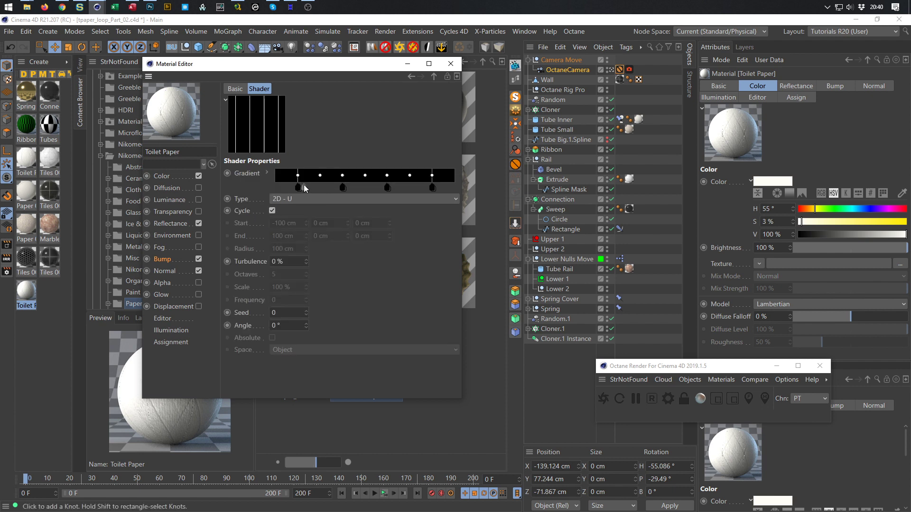
left_click(434, 77)
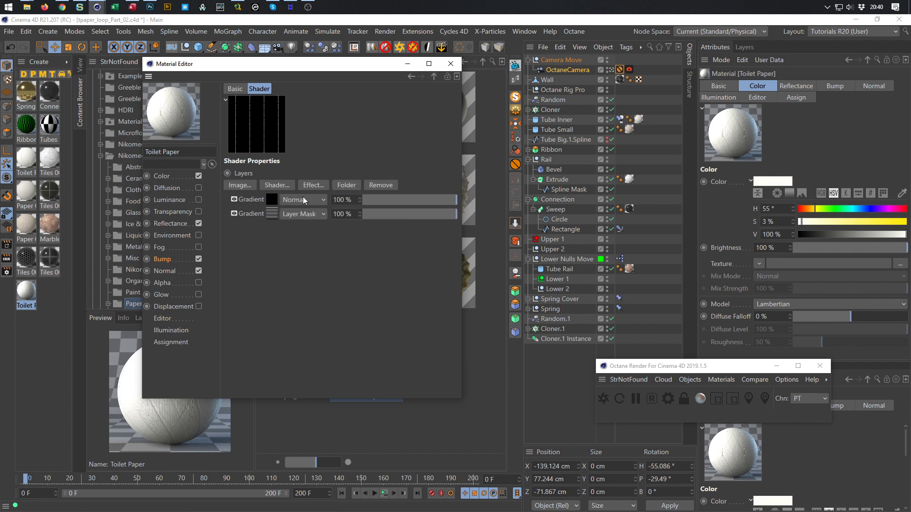
left_click(272, 213)
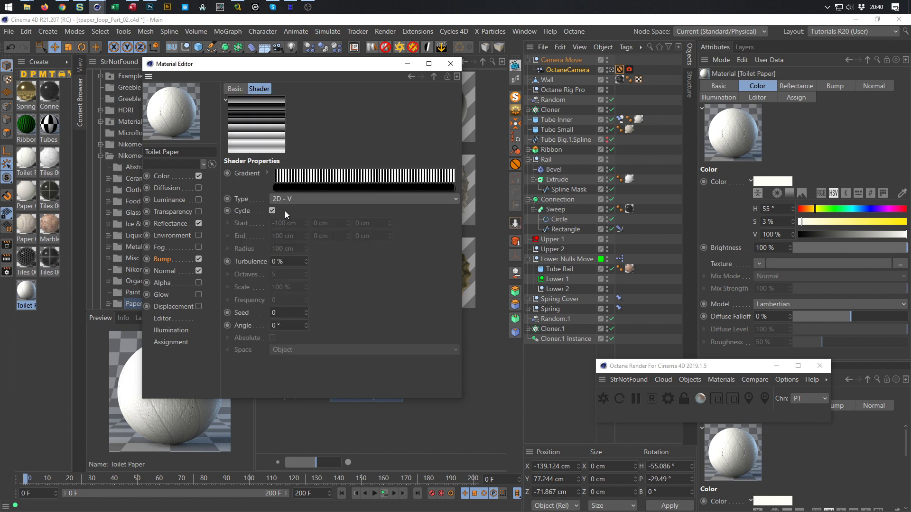
left_click(437, 77)
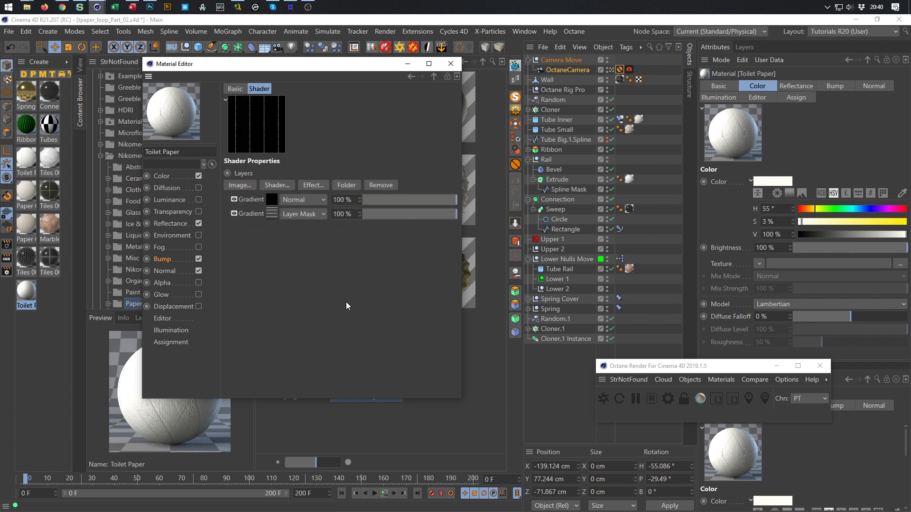
- Close the Material Editor, return to the viewport and save the project
left_click(451, 65)
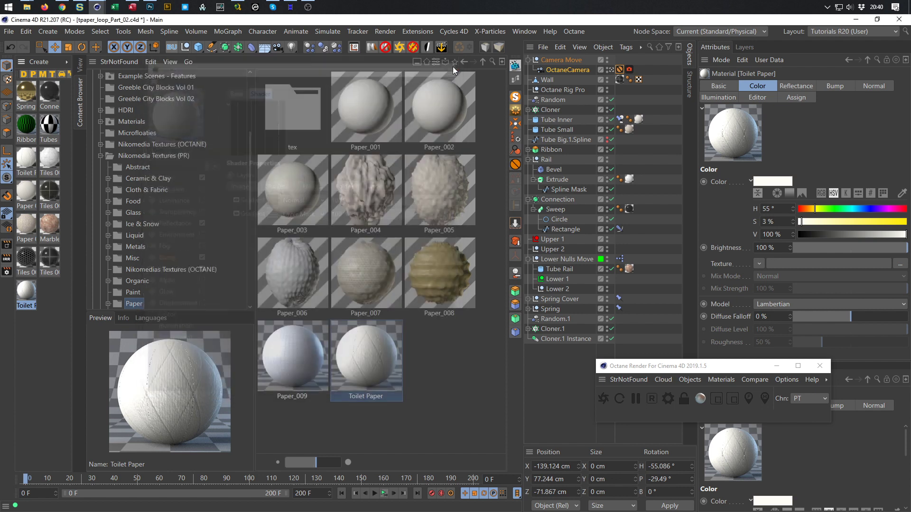
left_click(80, 65)
key("ctrl+s")
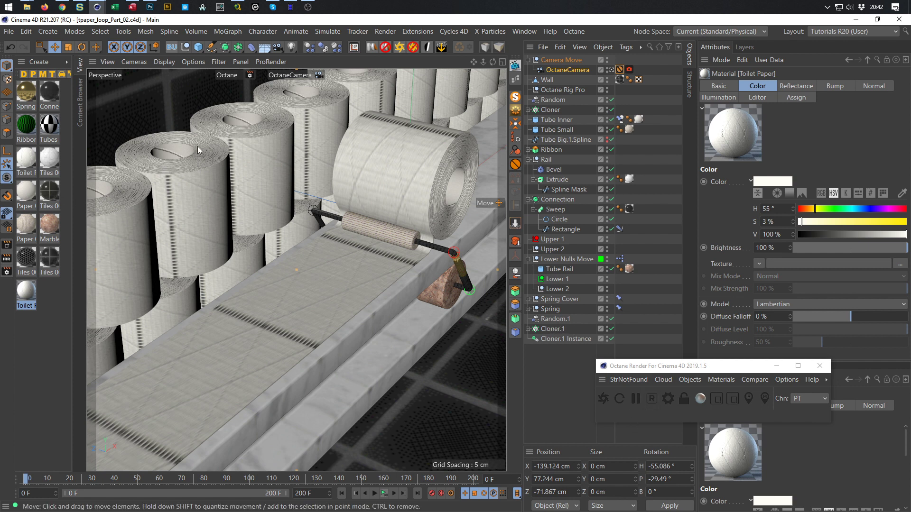
- Set the Random.1 effector's seed to 12361 to vary the rolls' rotation, and save the project
left_click(552, 319)
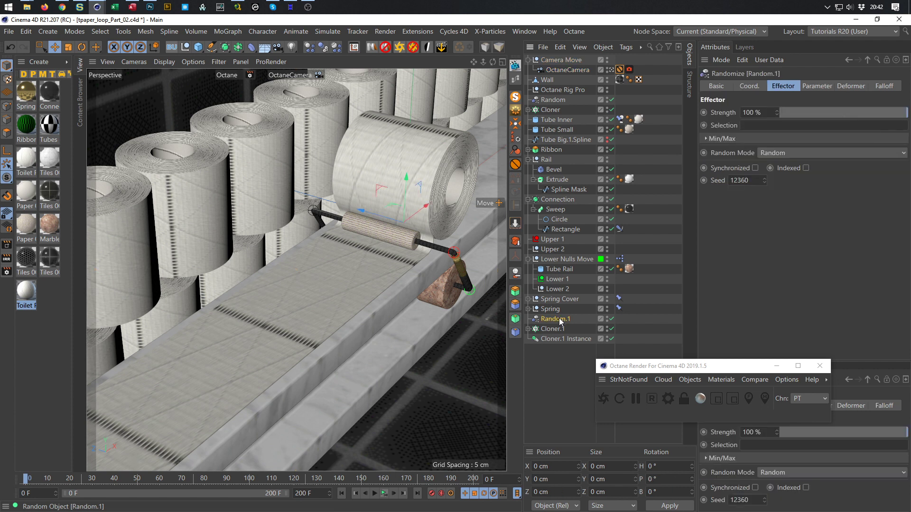
left_click(817, 87)
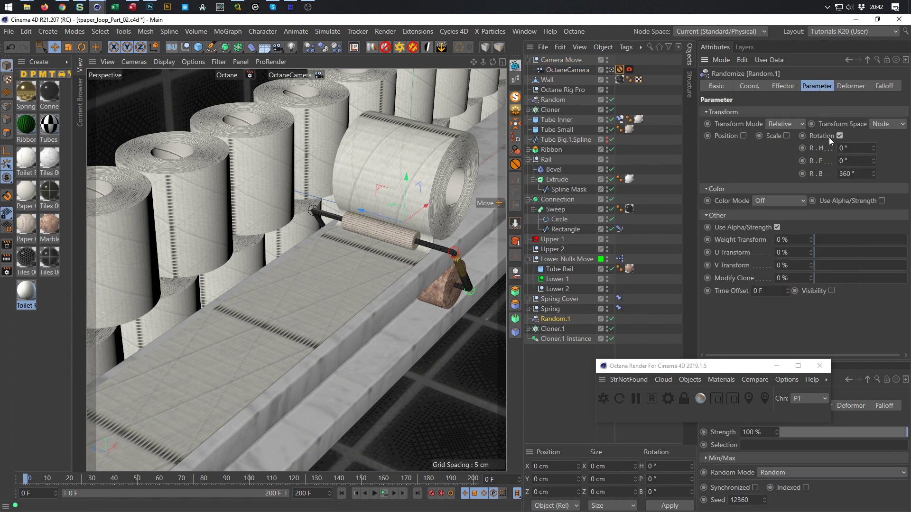
left_click(749, 86)
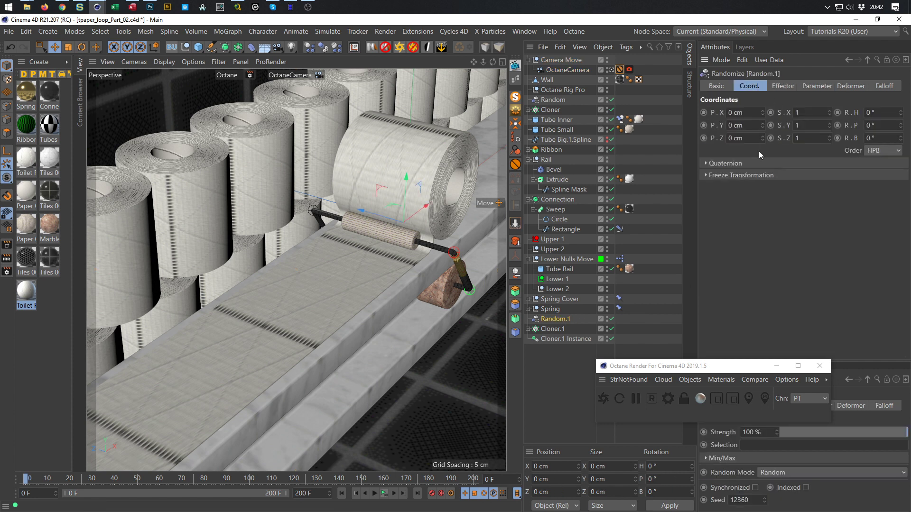
left_click(781, 87)
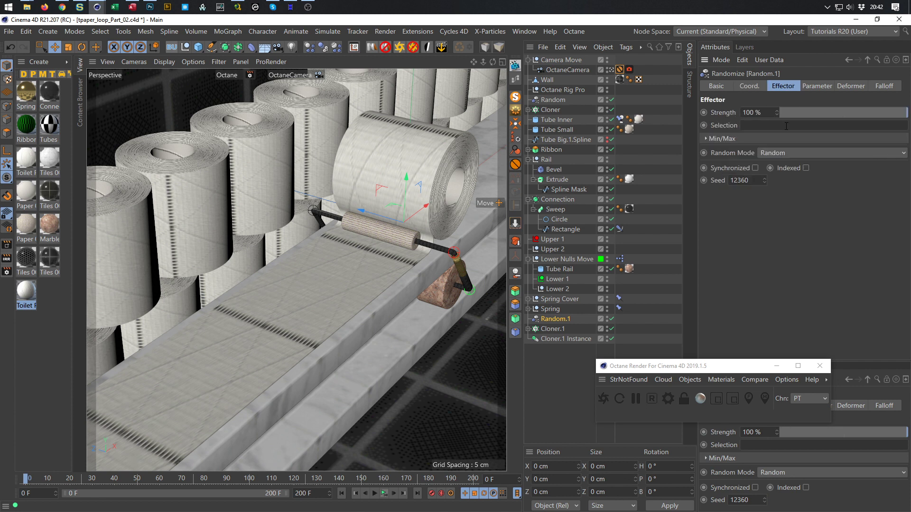
left_click(765, 178)
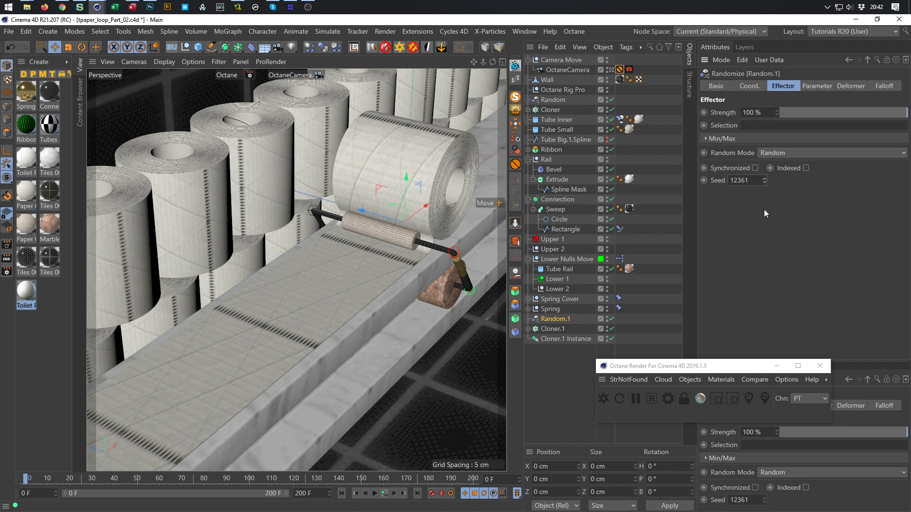
key("ctrl+s")
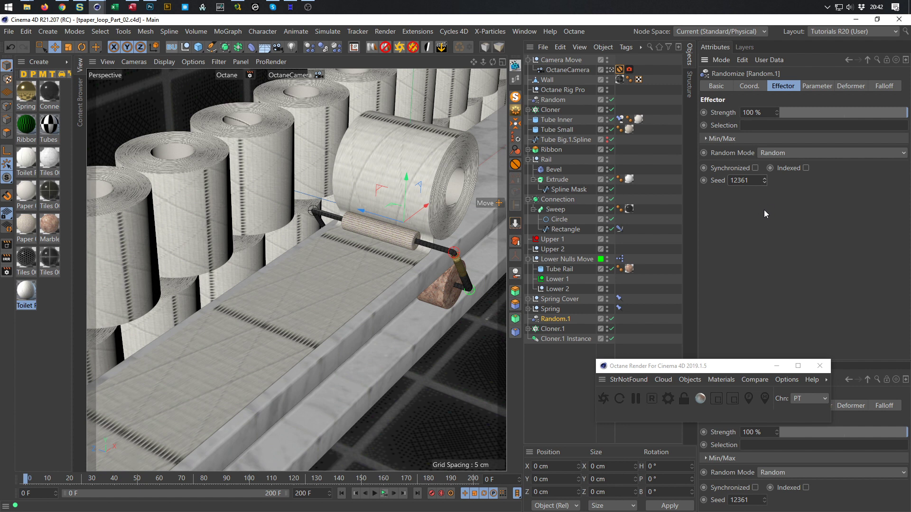